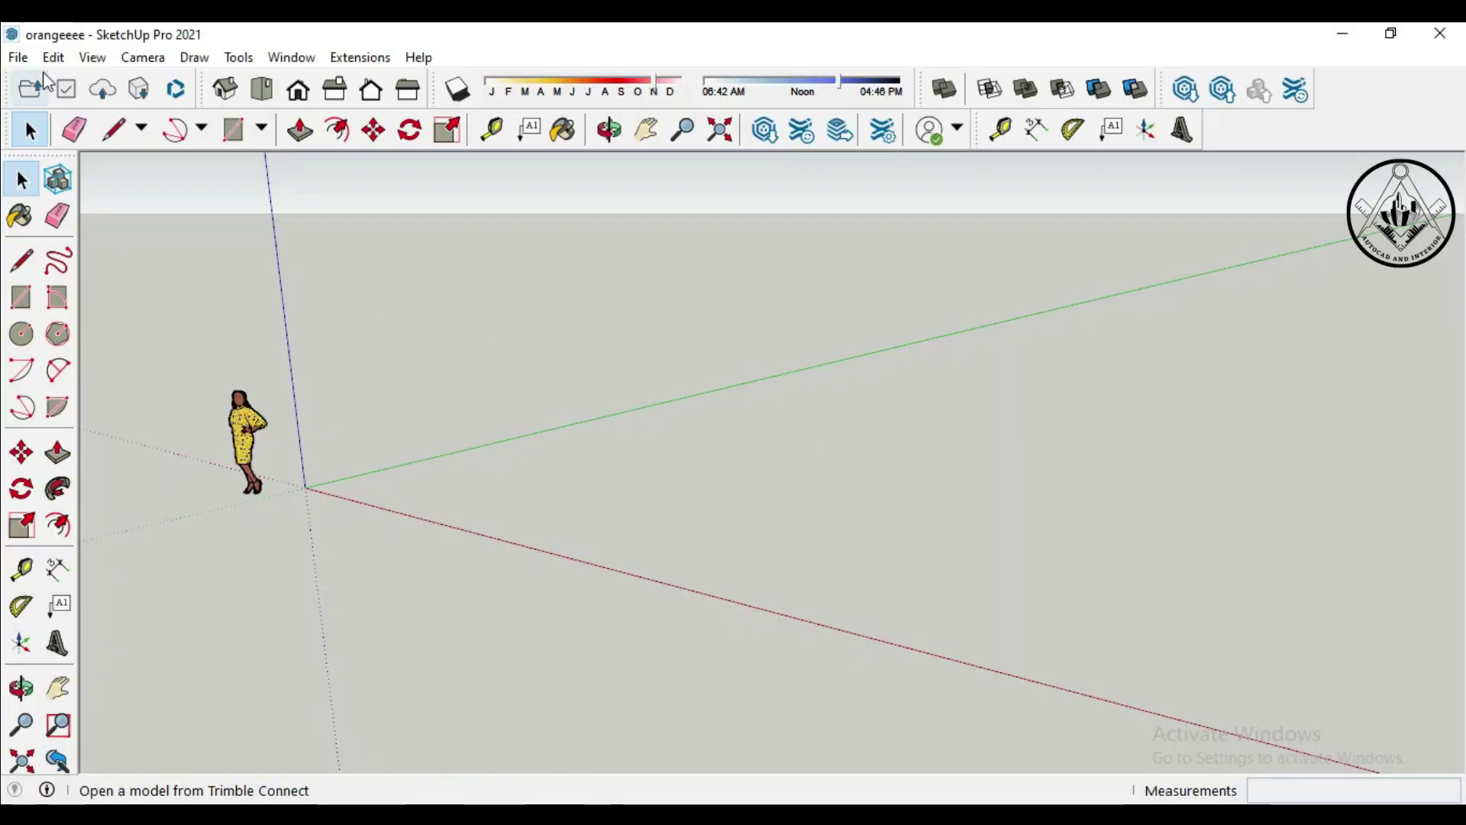
Step: Import the '3d kitchen' AutoCAD file (27 layers, 71 lines) and close the import results
{"action": "left_click", "coordinate": [18, 58]}
{"action": "left_click", "coordinate": [90, 418]}
{"action": "left_click", "coordinate": [621, 344]}
{"action": "left_click", "coordinate": [934, 620]}
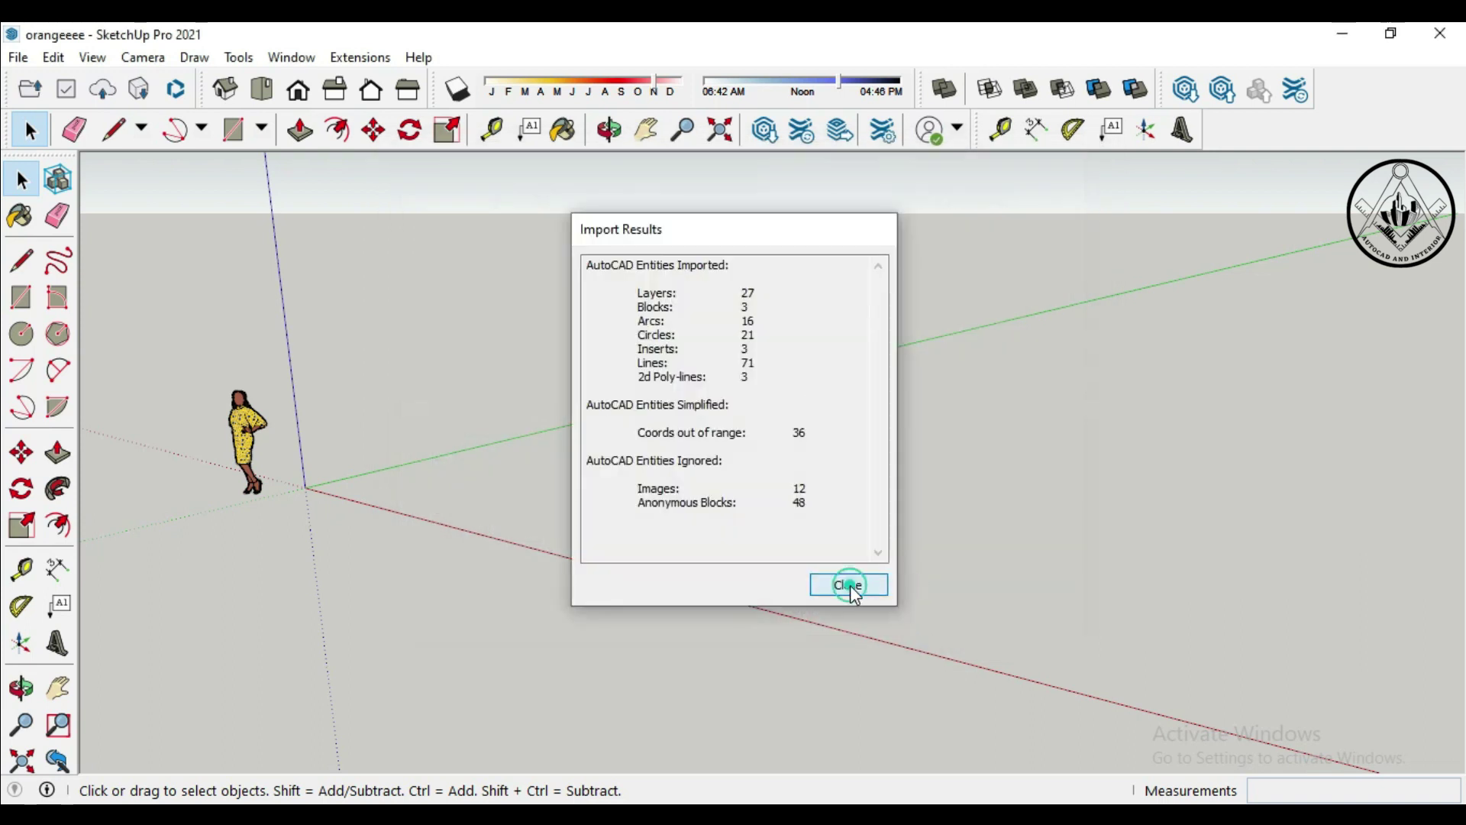
{"action": "left_click", "coordinate": [848, 591]}
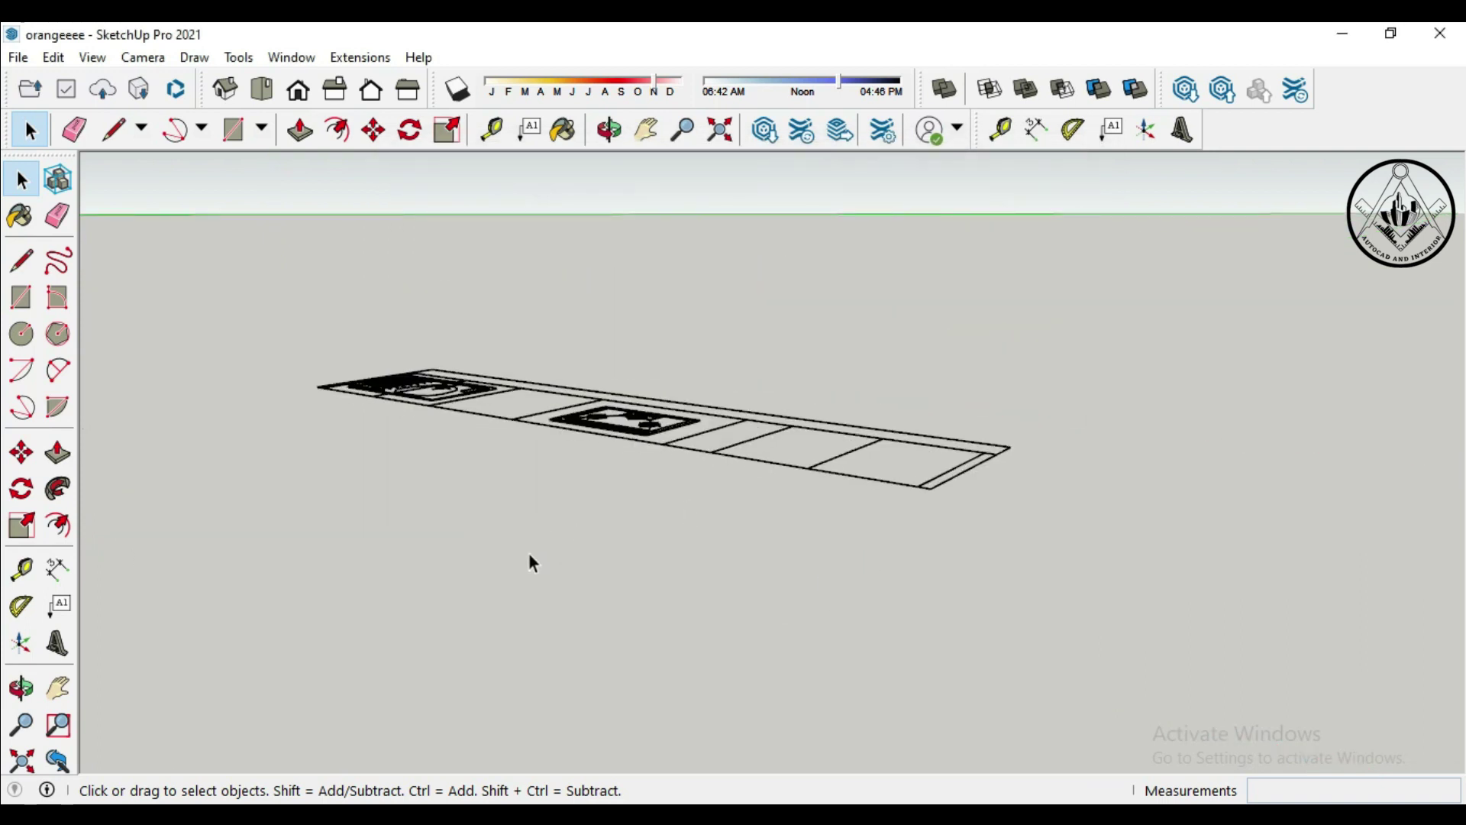
Step: Raise a 10' back wall from a thin strip along the layout's back edge
{"action": "left_click", "coordinate": [20, 298]}
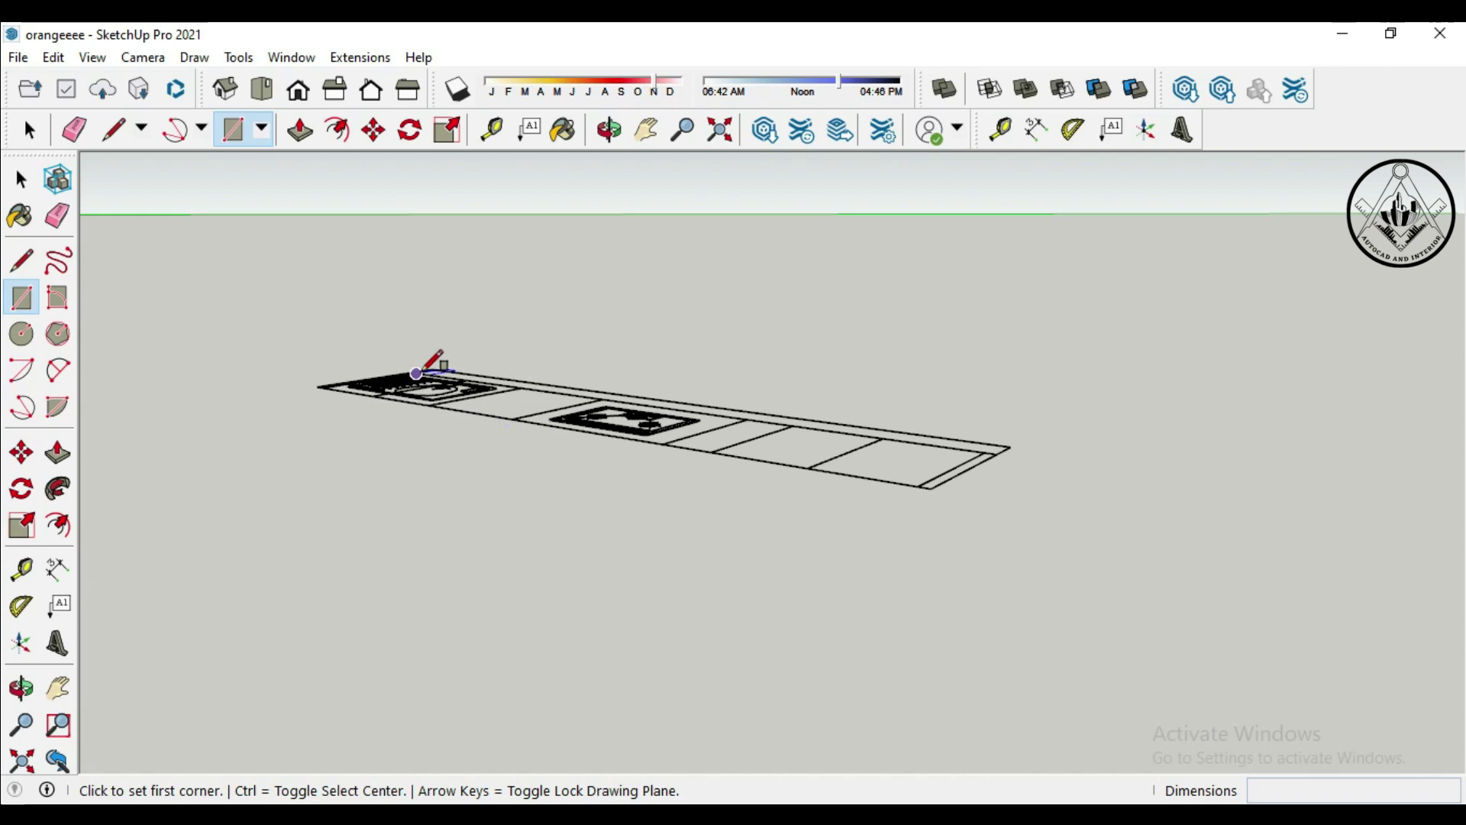
{"action": "scroll", "coordinate": [416, 373], "scroll_direction": "up", "scroll_amount": 2}
{"action": "left_click", "coordinate": [437, 367]}
{"action": "scroll", "coordinate": [450, 375], "scroll_direction": "down", "scroll_amount": 2}
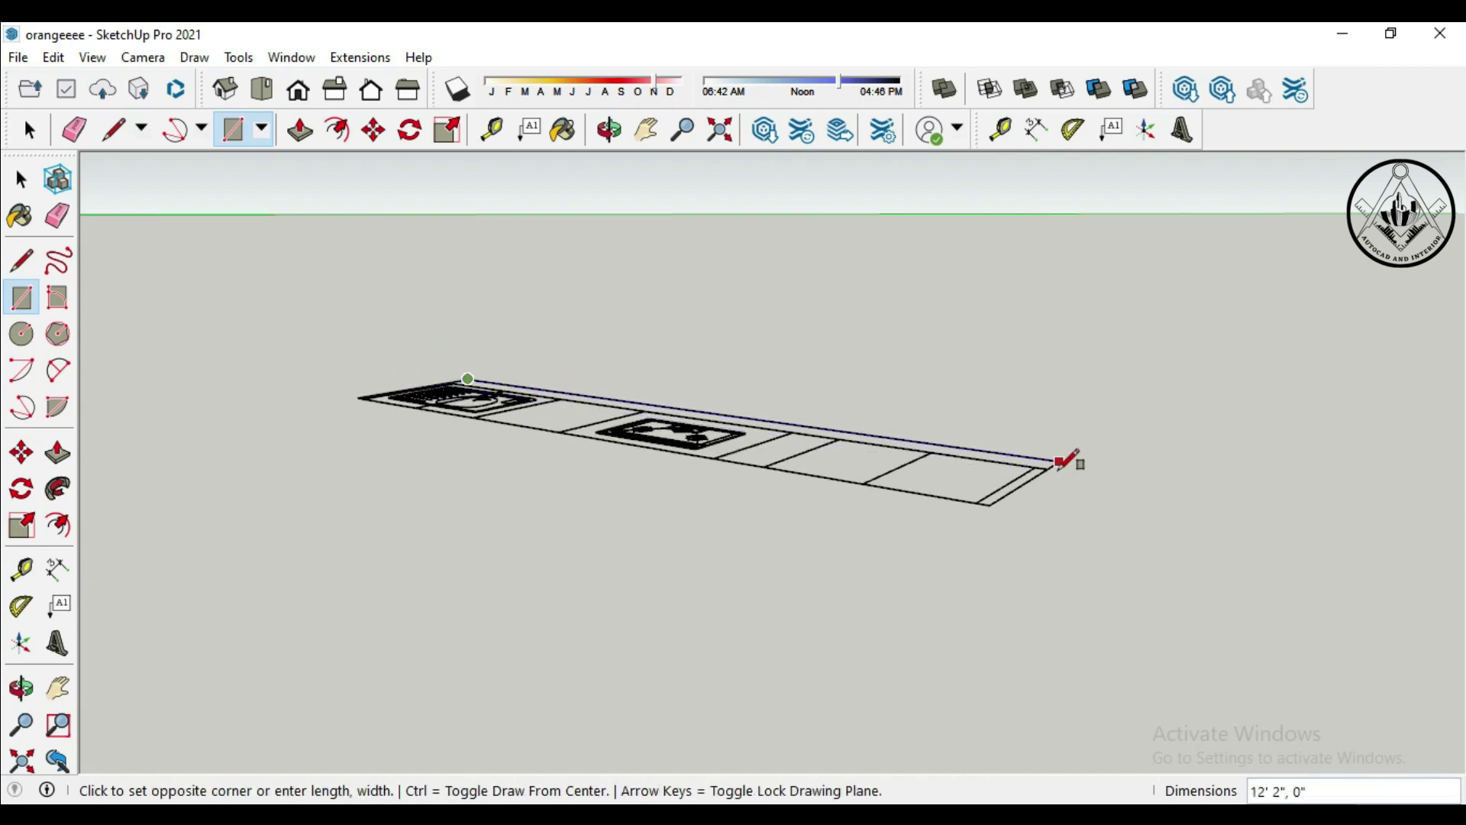
{"action": "scroll", "coordinate": [1069, 458], "scroll_direction": "up", "scroll_amount": 2}
{"action": "left_click", "coordinate": [1058, 461]}
{"action": "scroll", "coordinate": [954, 573], "scroll_direction": "down", "scroll_amount": 2}
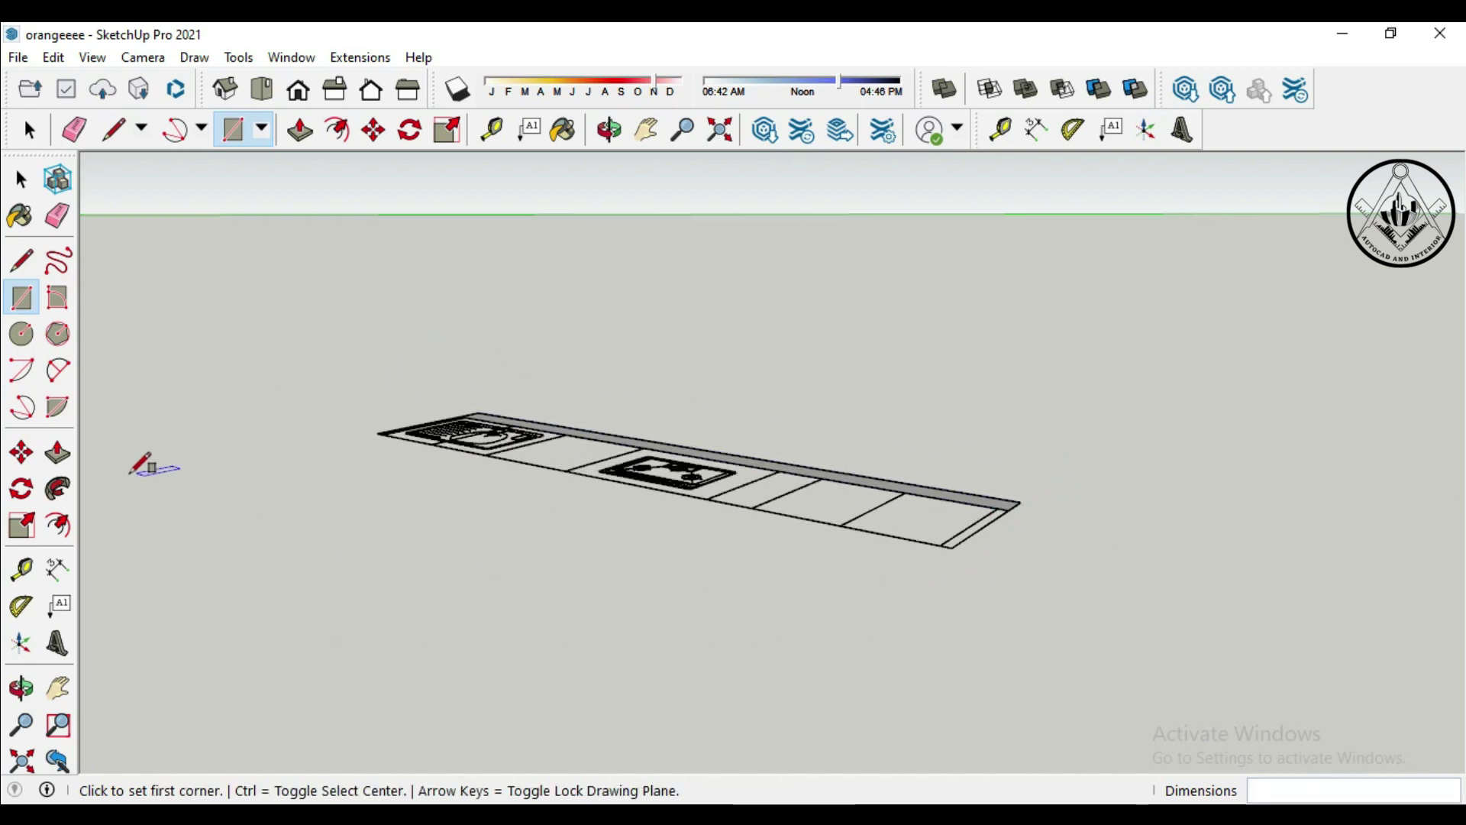
{"action": "key", "text": "p"}
{"action": "scroll", "coordinate": [959, 507], "scroll_direction": "up", "scroll_amount": 2}
{"action": "left_click", "coordinate": [957, 514]}
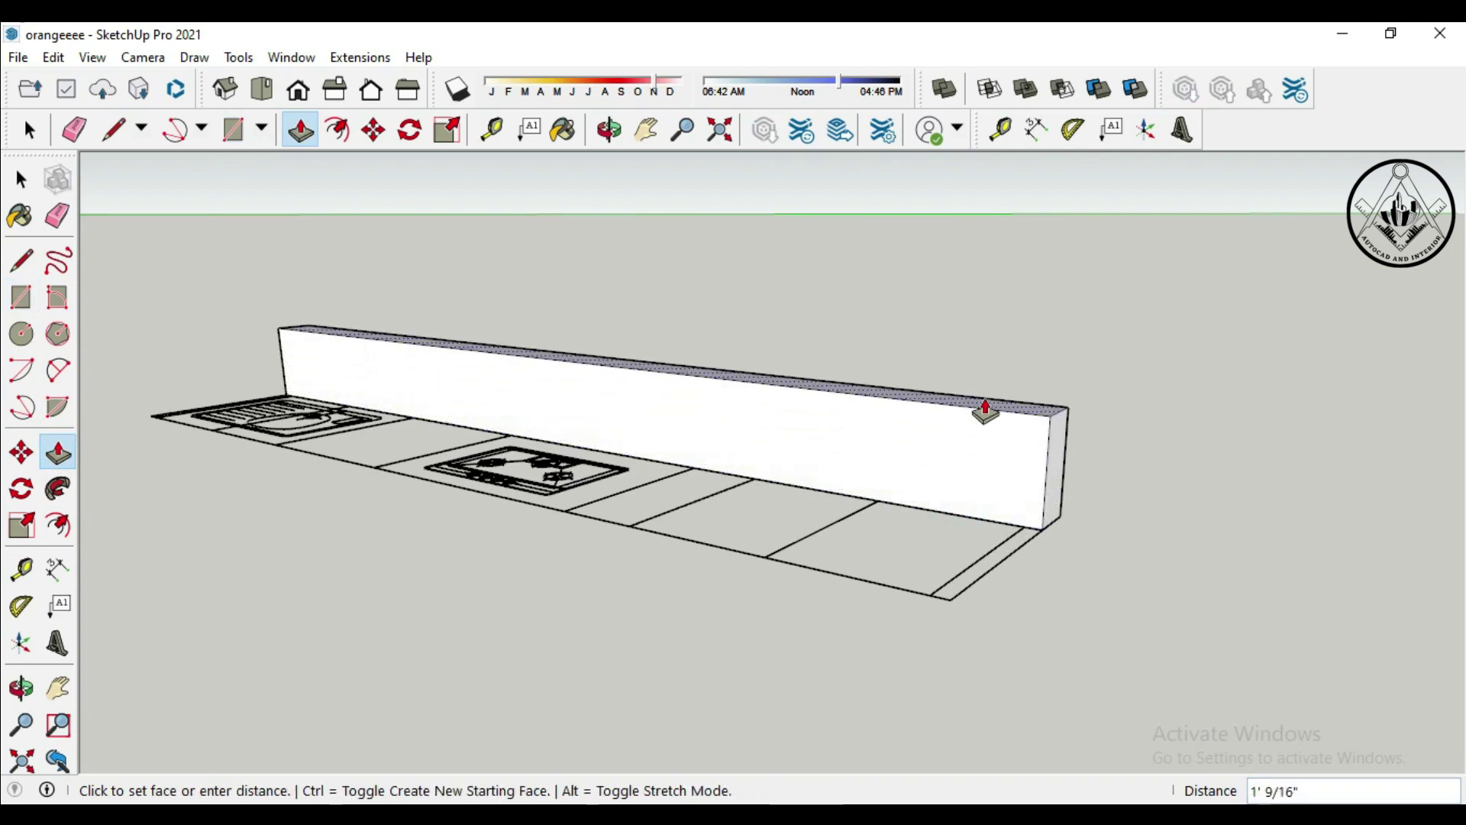
{"action": "type", "text": "10'"}
{"action": "key", "text": "Return"}
{"action": "scroll", "coordinate": [912, 611], "scroll_direction": "down", "scroll_amount": 2}
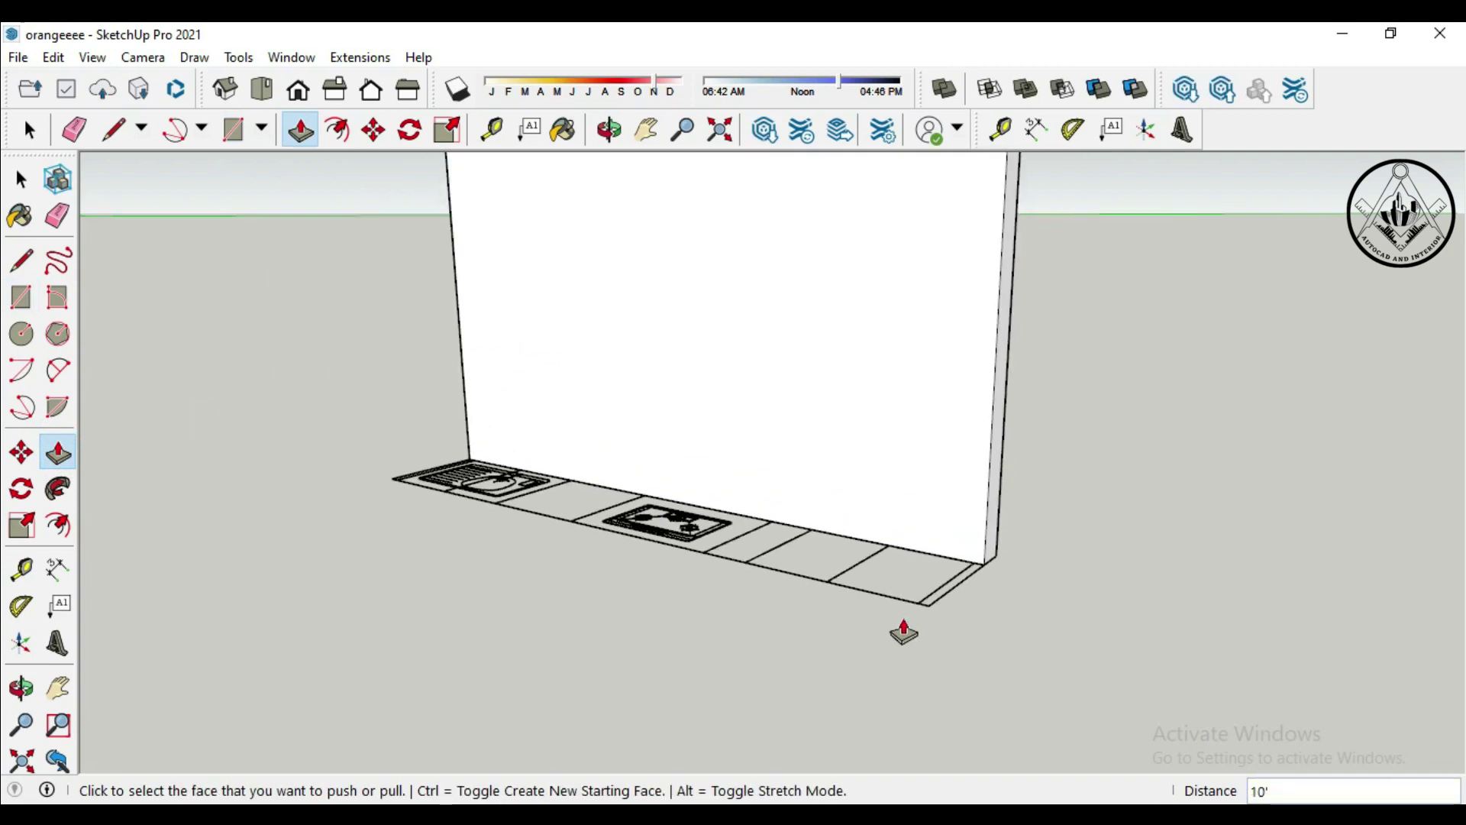
{"action": "scroll", "coordinate": [909, 628], "scroll_direction": "down", "scroll_amount": 1}
{"action": "scroll", "coordinate": [911, 630], "scroll_direction": "down", "scroll_amount": 1}
{"action": "scroll", "coordinate": [910, 630], "scroll_direction": "up", "scroll_amount": 2}
Step: Draw a 12' 2" by 2' counter rectangle and pull it up 4" thick
{"action": "key", "text": "r"}
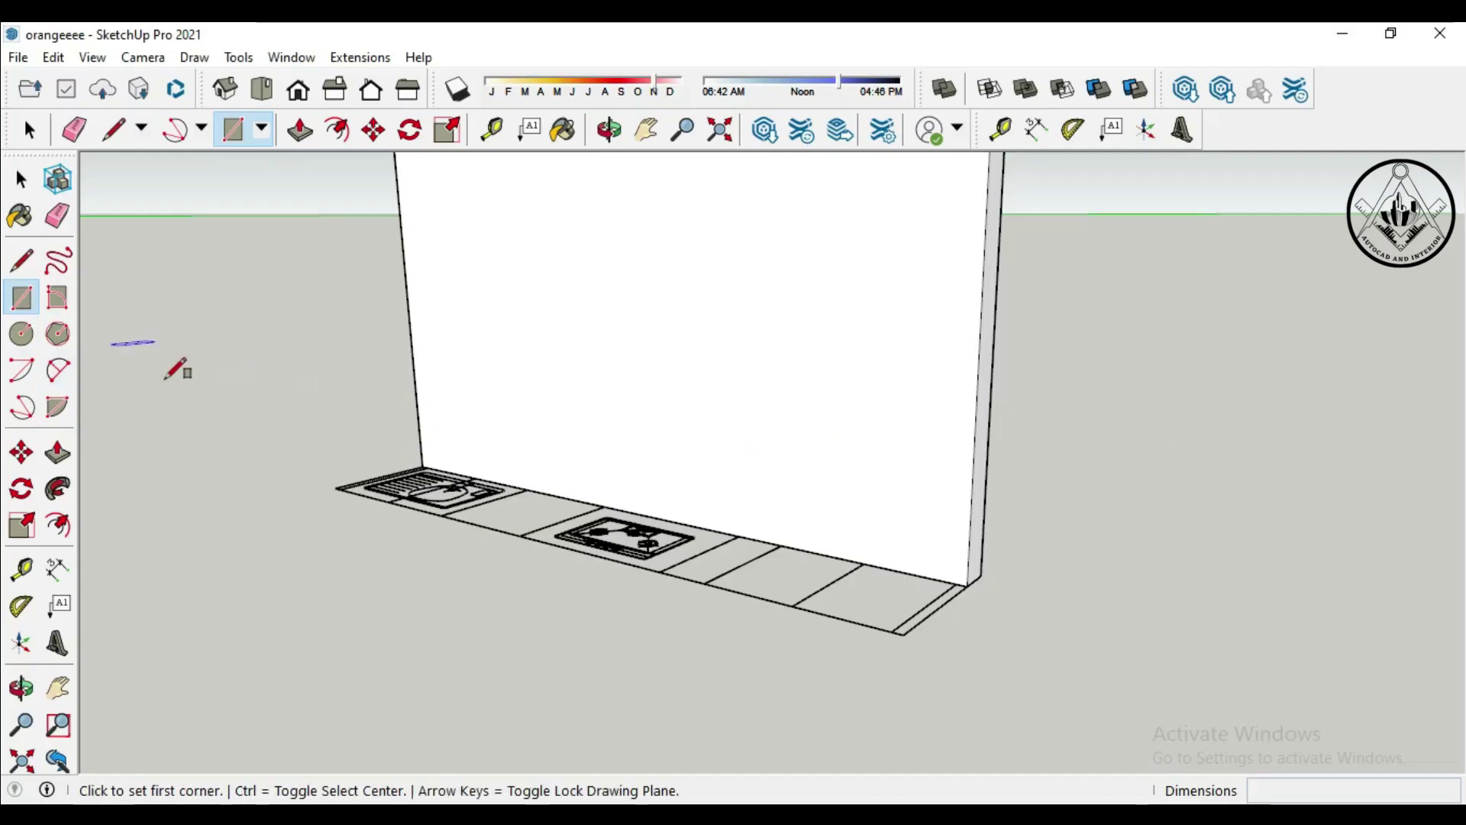
{"action": "scroll", "coordinate": [340, 483], "scroll_direction": "up", "scroll_amount": 2}
{"action": "left_click", "coordinate": [334, 491]}
{"action": "scroll", "coordinate": [343, 491], "scroll_direction": "down", "scroll_amount": 2}
{"action": "scroll", "coordinate": [1005, 596], "scroll_direction": "down", "scroll_amount": 1}
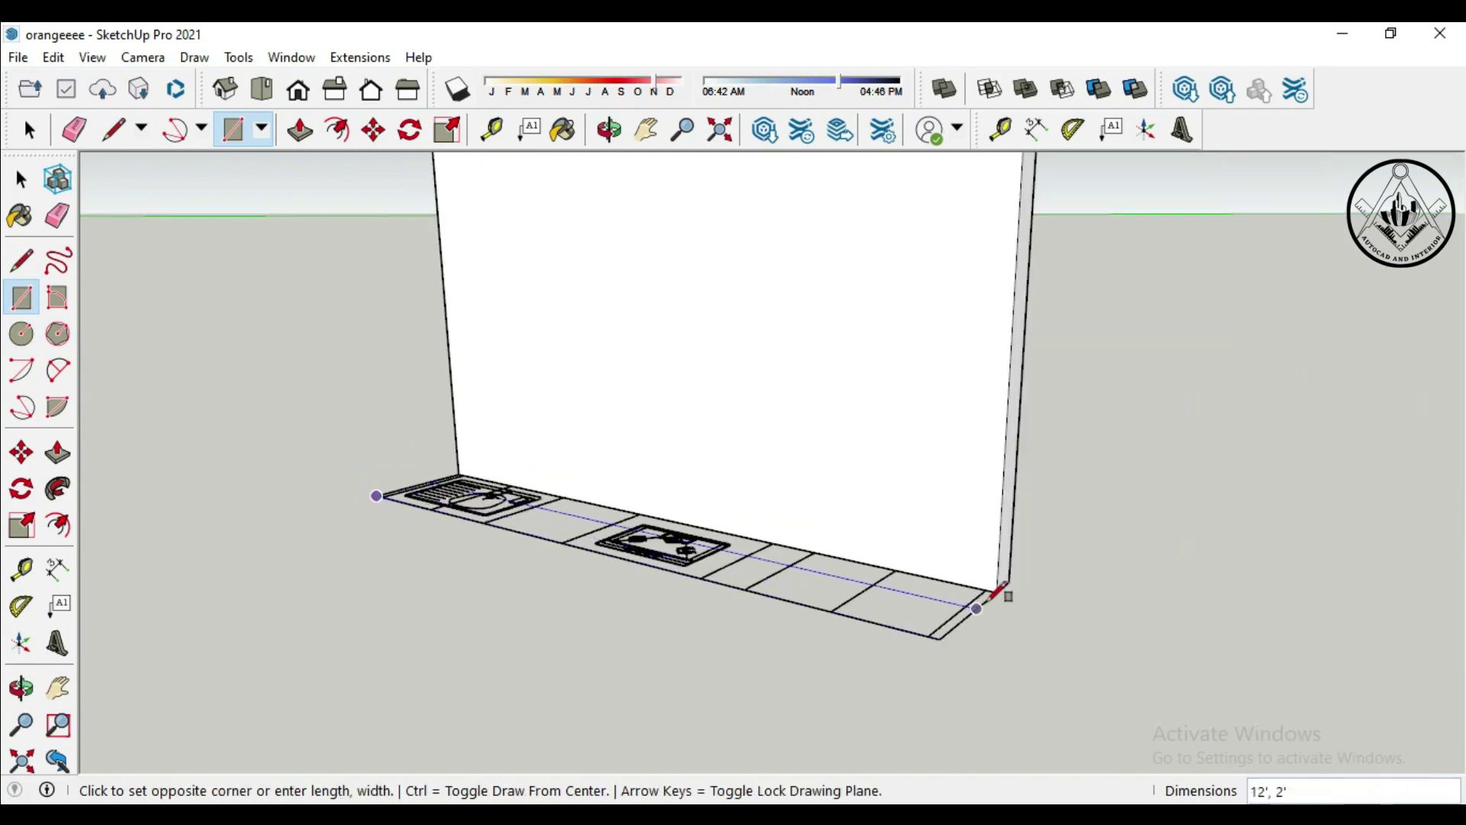
{"action": "scroll", "coordinate": [1005, 596], "scroll_direction": "up", "scroll_amount": 1}
{"action": "left_click", "coordinate": [1001, 587]}
{"action": "key", "text": "p"}
{"action": "left_click", "coordinate": [835, 600]}
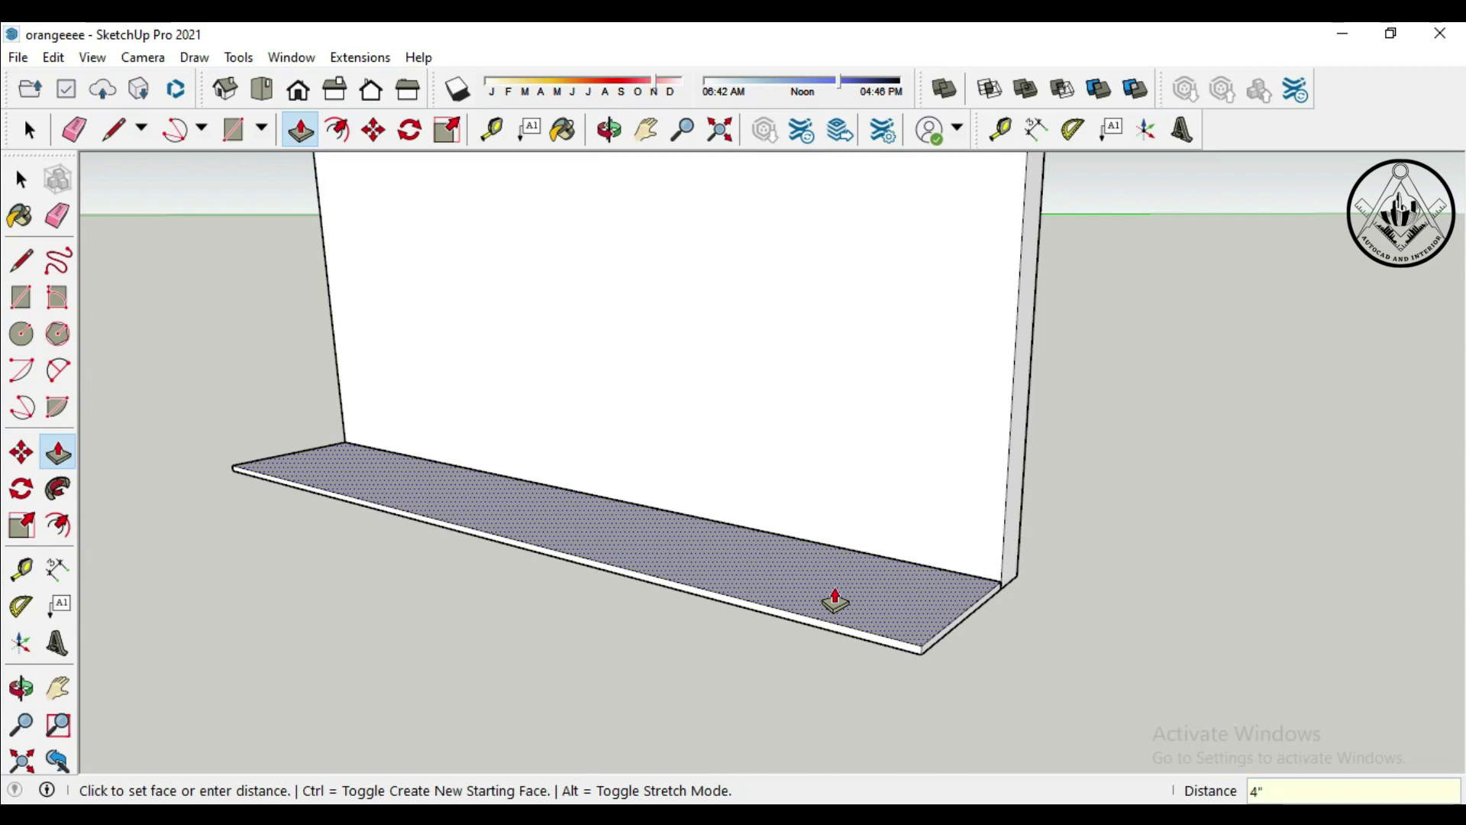
{"action": "key", "text": "Return"}
{"action": "middle_click_drag", "start_coordinate": [861, 697], "coordinate": [180, 547]}
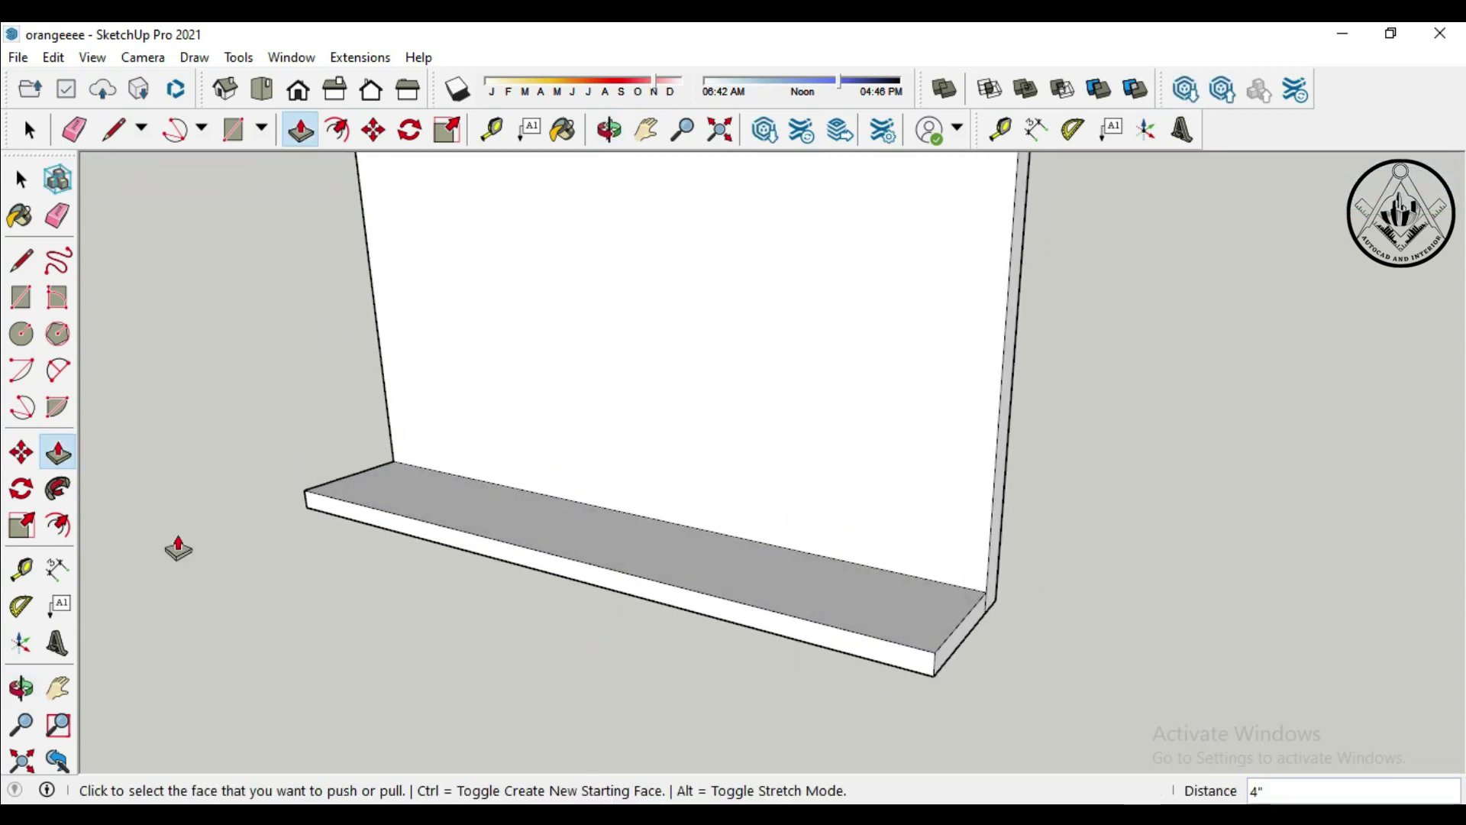
Step: Place dashed guides across the counter from its left edge at 18" spacings
{"action": "left_click", "coordinate": [23, 571]}
{"action": "left_click", "coordinate": [350, 474]}
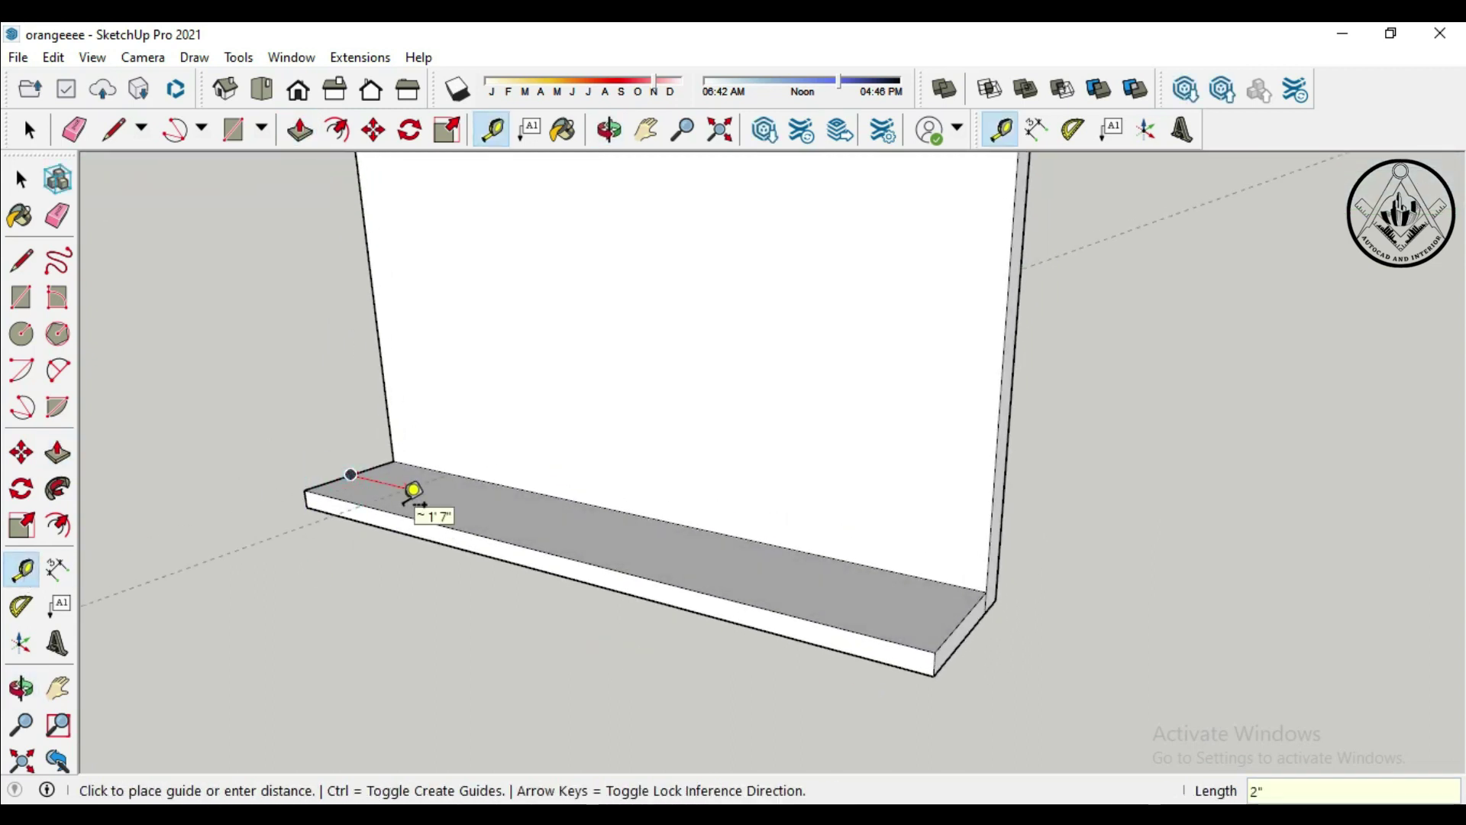
{"action": "key", "text": "Return"}
{"action": "scroll", "coordinate": [359, 519], "scroll_direction": "up", "scroll_amount": 2}
{"action": "scroll", "coordinate": [374, 531], "scroll_direction": "up", "scroll_amount": 2}
{"action": "scroll", "coordinate": [344, 504], "scroll_direction": "up", "scroll_amount": 2}
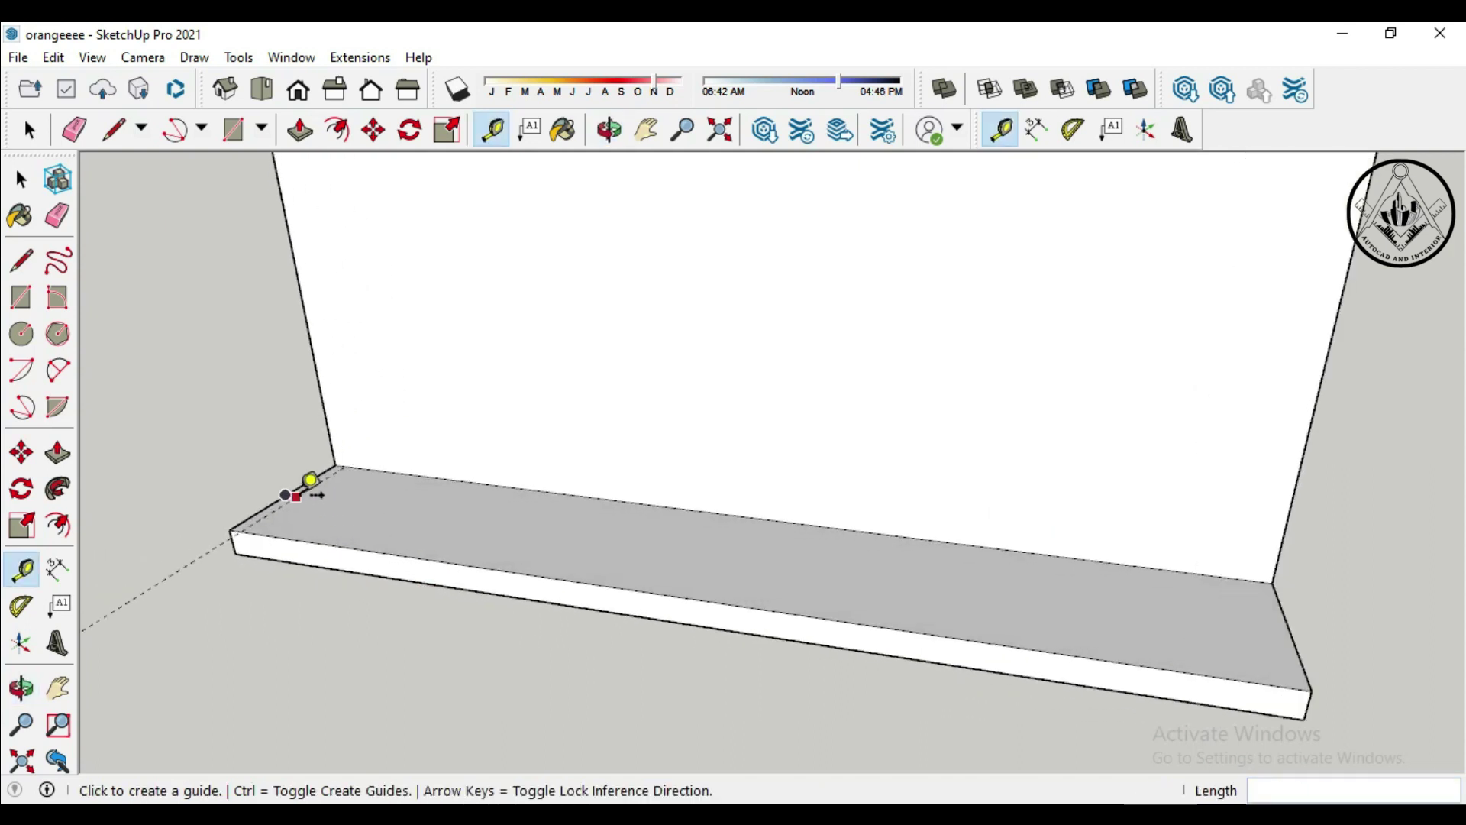
{"action": "left_click", "coordinate": [311, 485]}
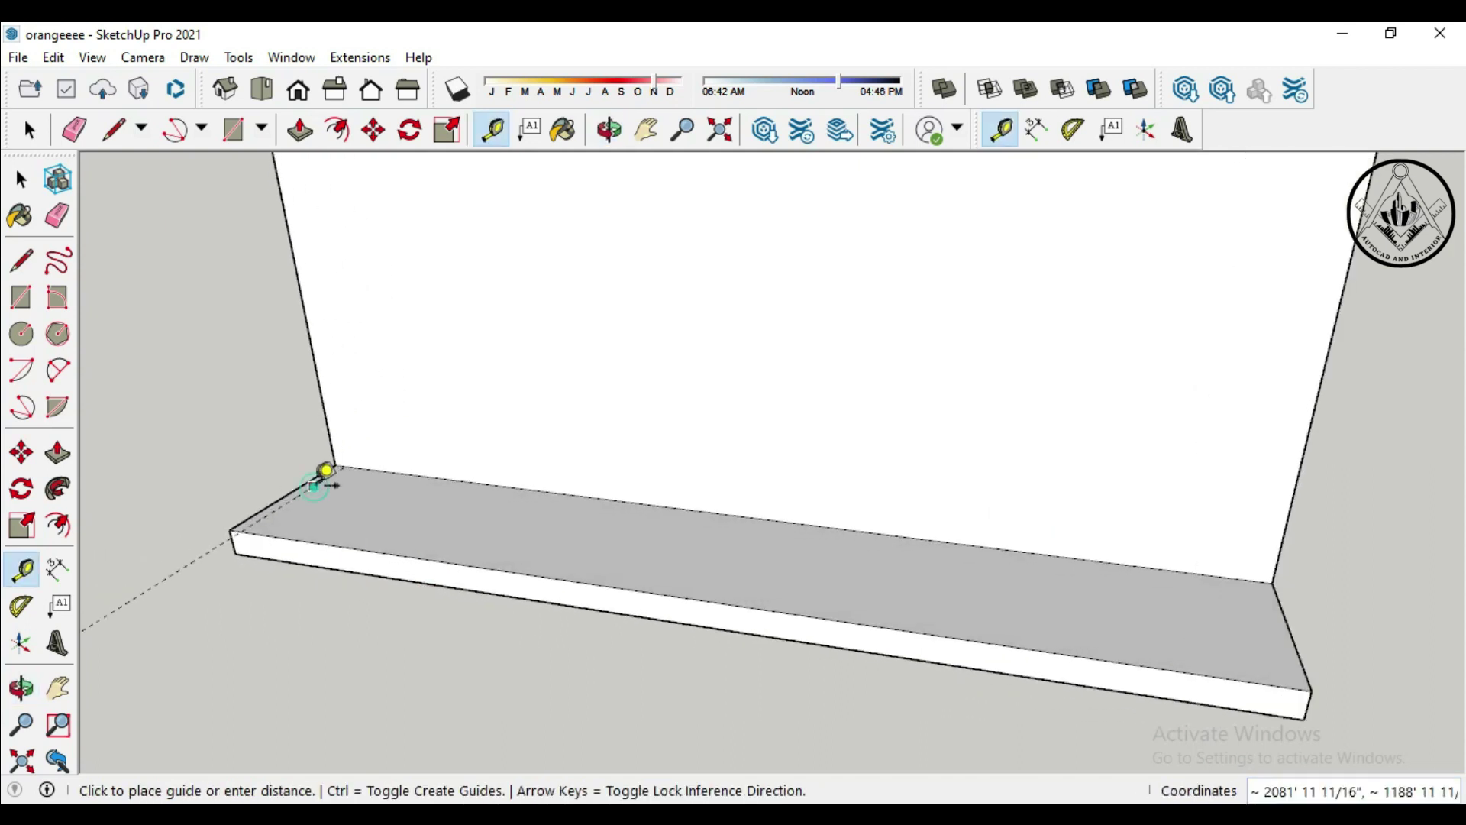
{"action": "left_click", "coordinate": [452, 511]}
{"action": "left_click", "coordinate": [428, 487]}
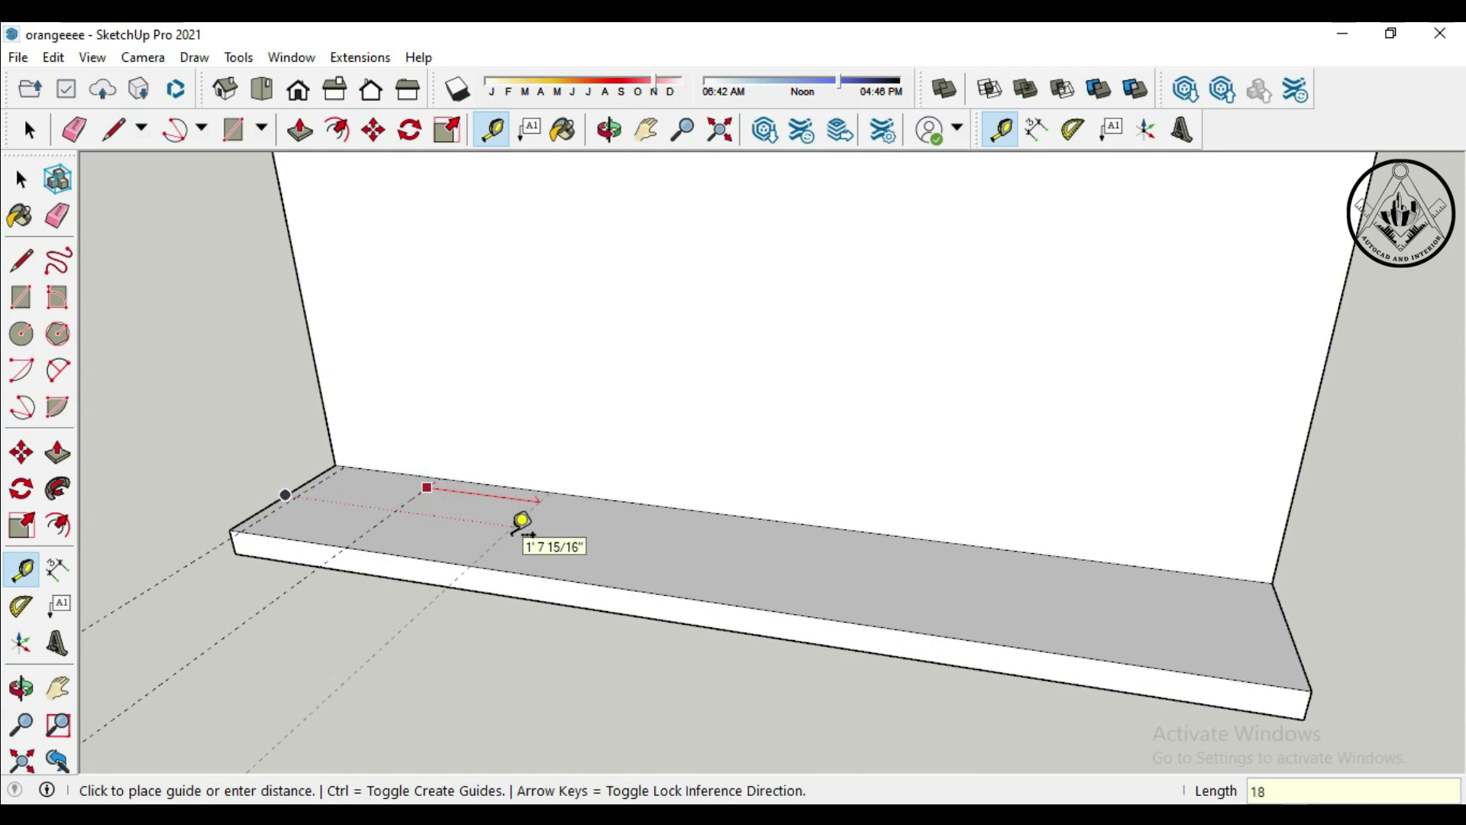
{"action": "key", "text": "Return"}
{"action": "left_click", "coordinate": [520, 509]}
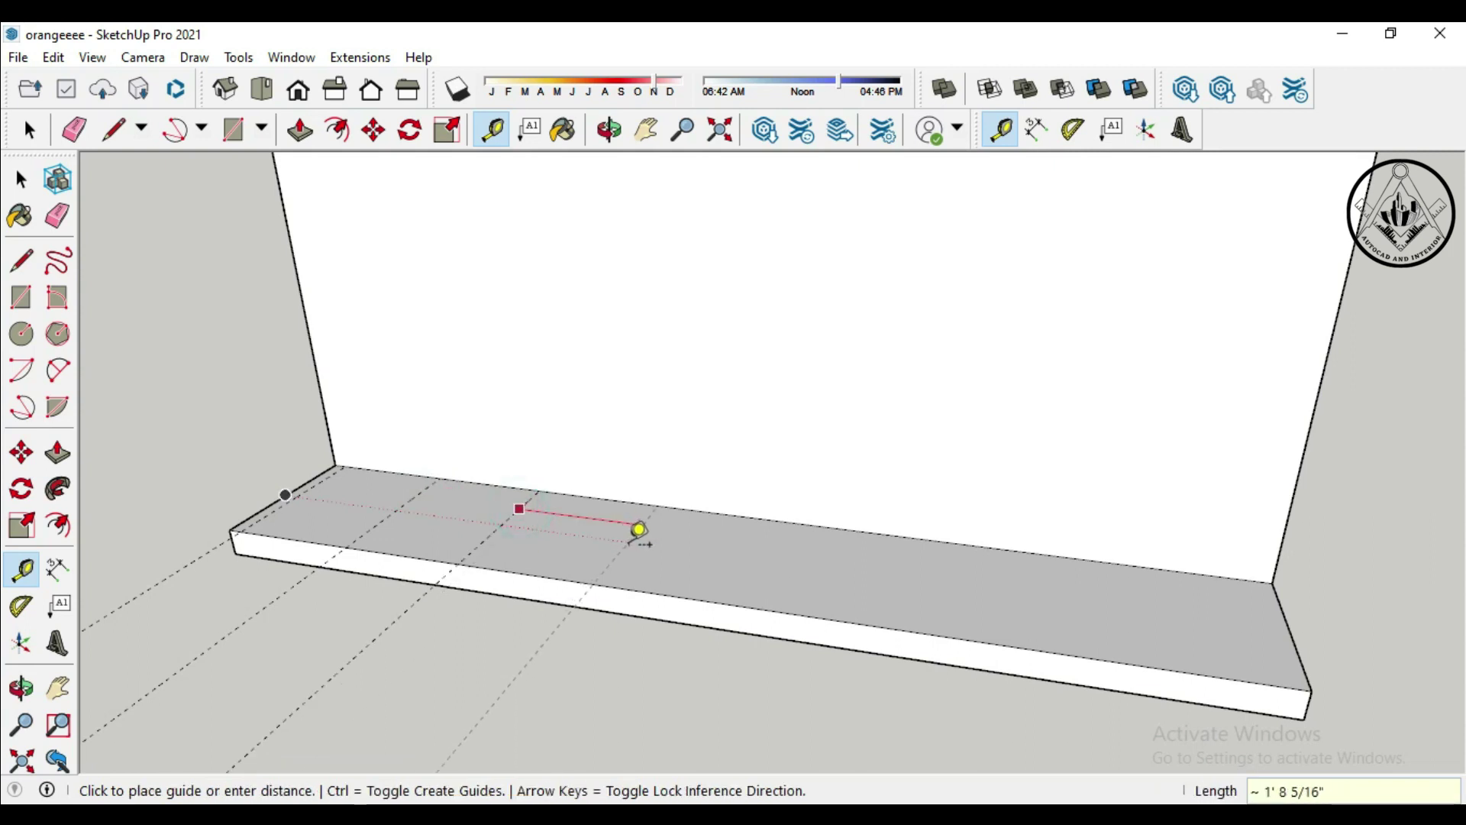
{"action": "key", "text": "Return"}
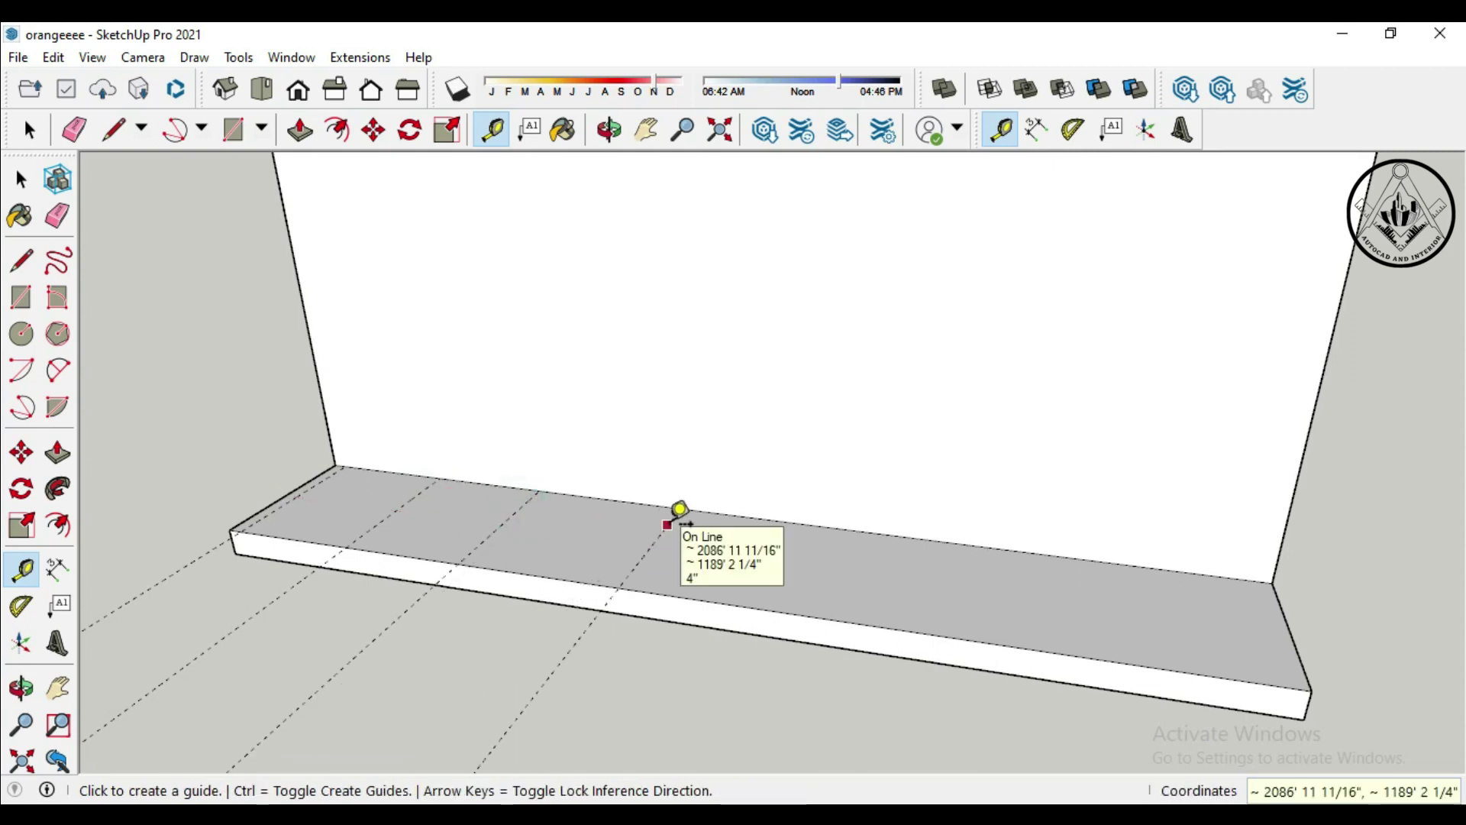
{"action": "left_click", "coordinate": [668, 524]}
{"action": "key", "text": "Return"}
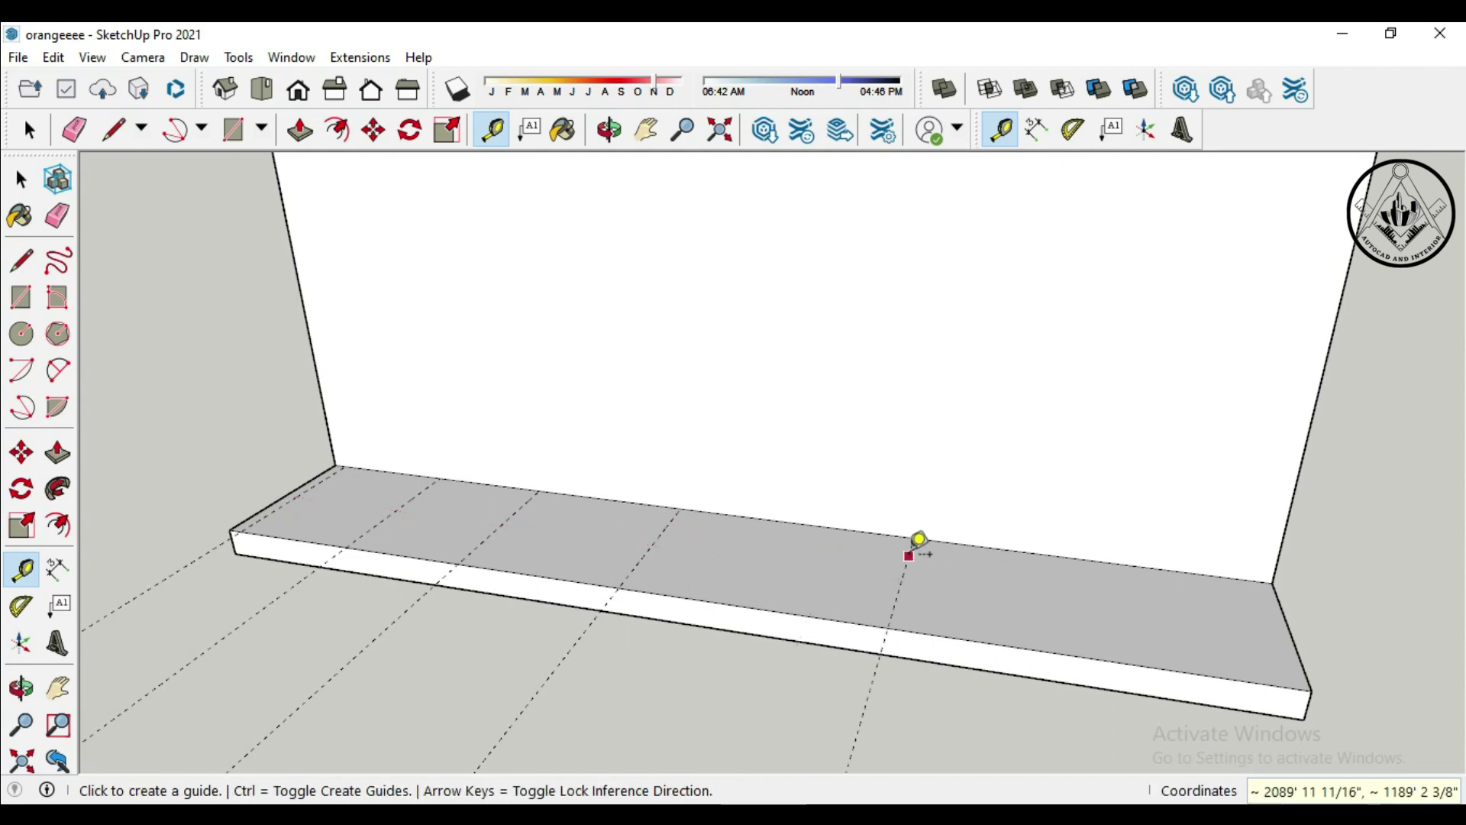
{"action": "left_click", "coordinate": [909, 556]}
{"action": "key", "text": "Return"}
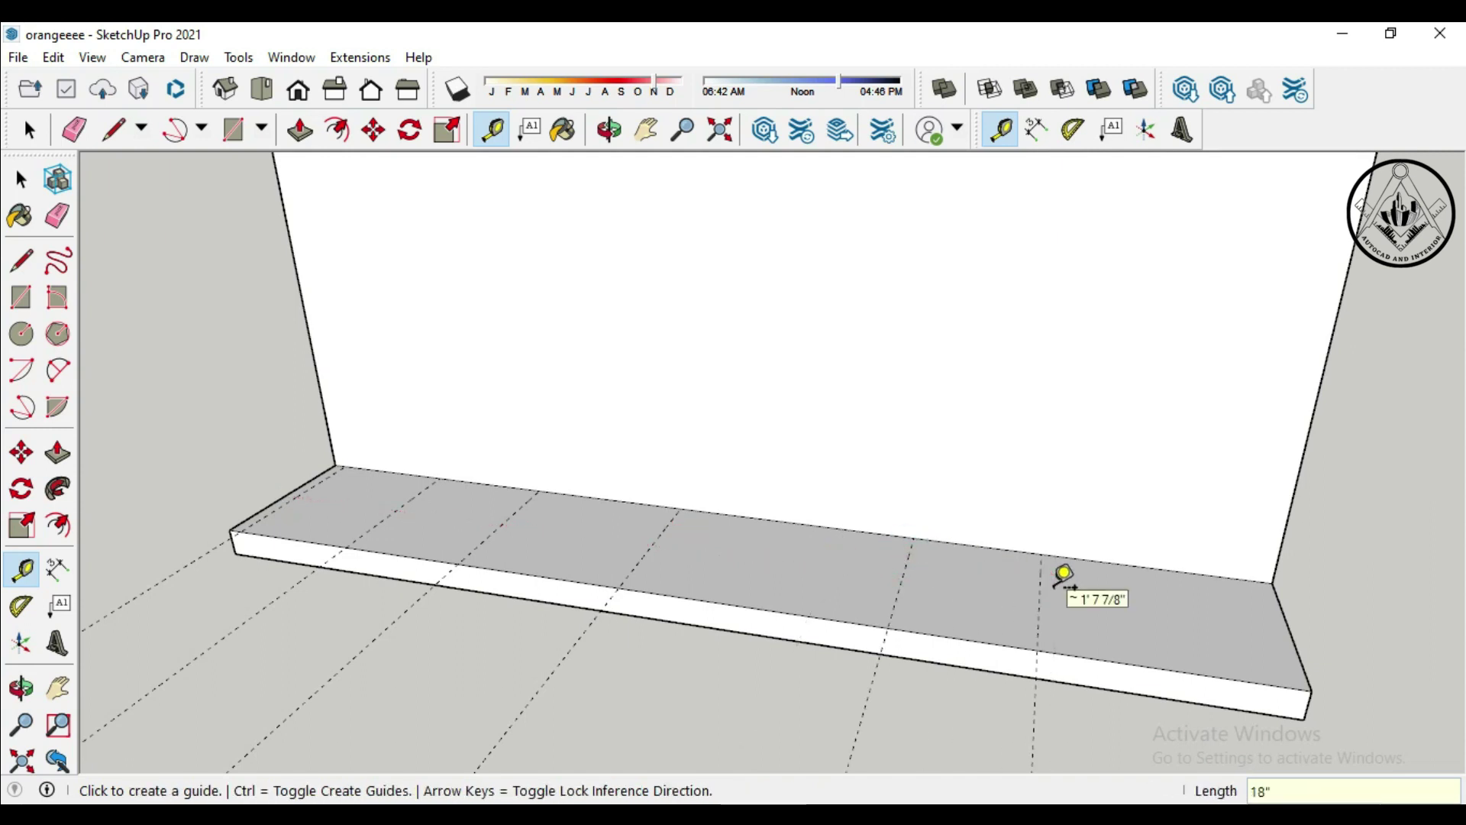
Step: Add further guides at 10" and 18", ending with one 2" from the right end
{"action": "left_click", "coordinate": [1040, 572]}
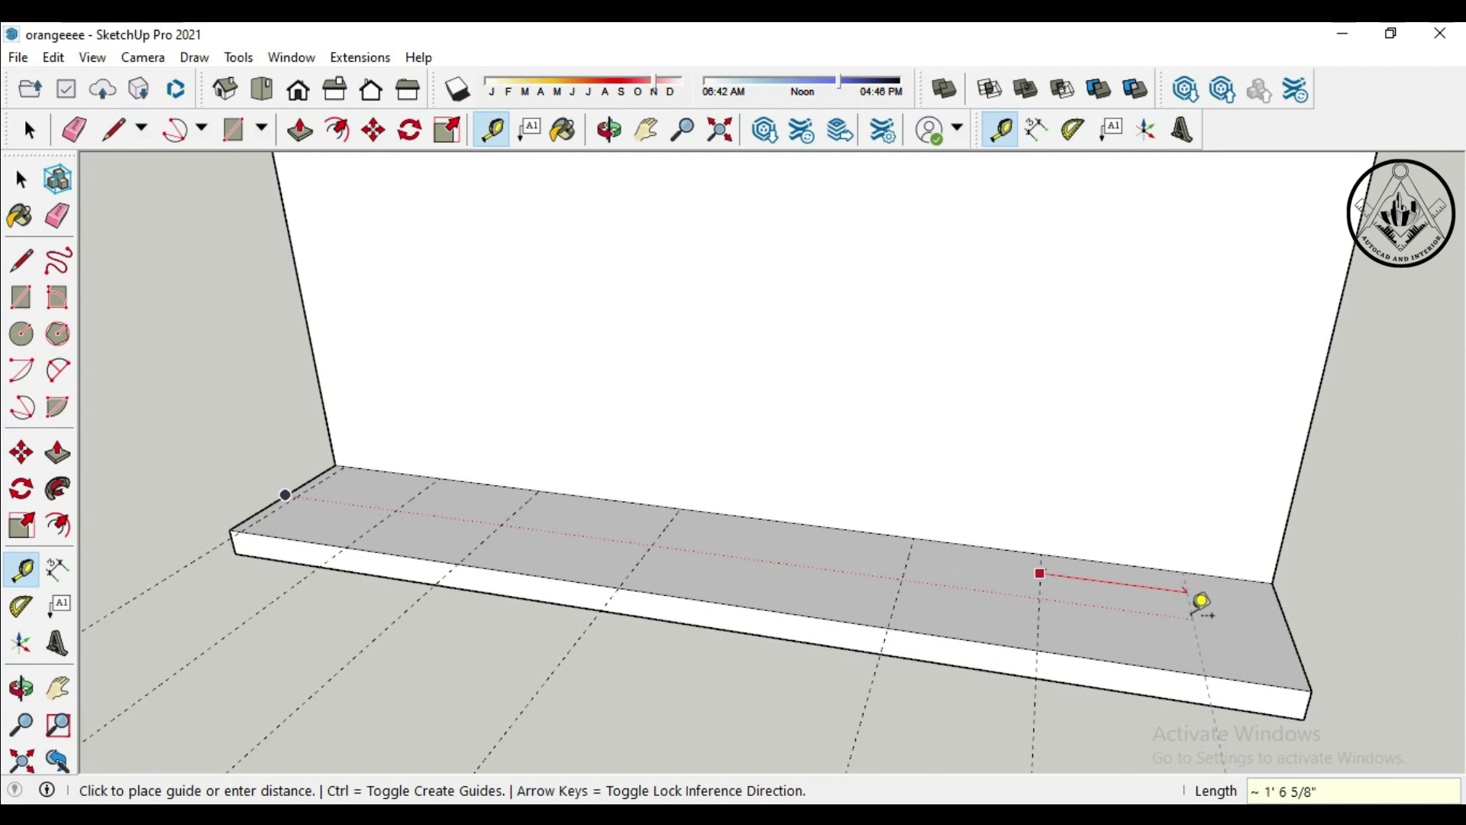
{"action": "key", "text": "ctrl+z"}
{"action": "left_click", "coordinate": [907, 562]}
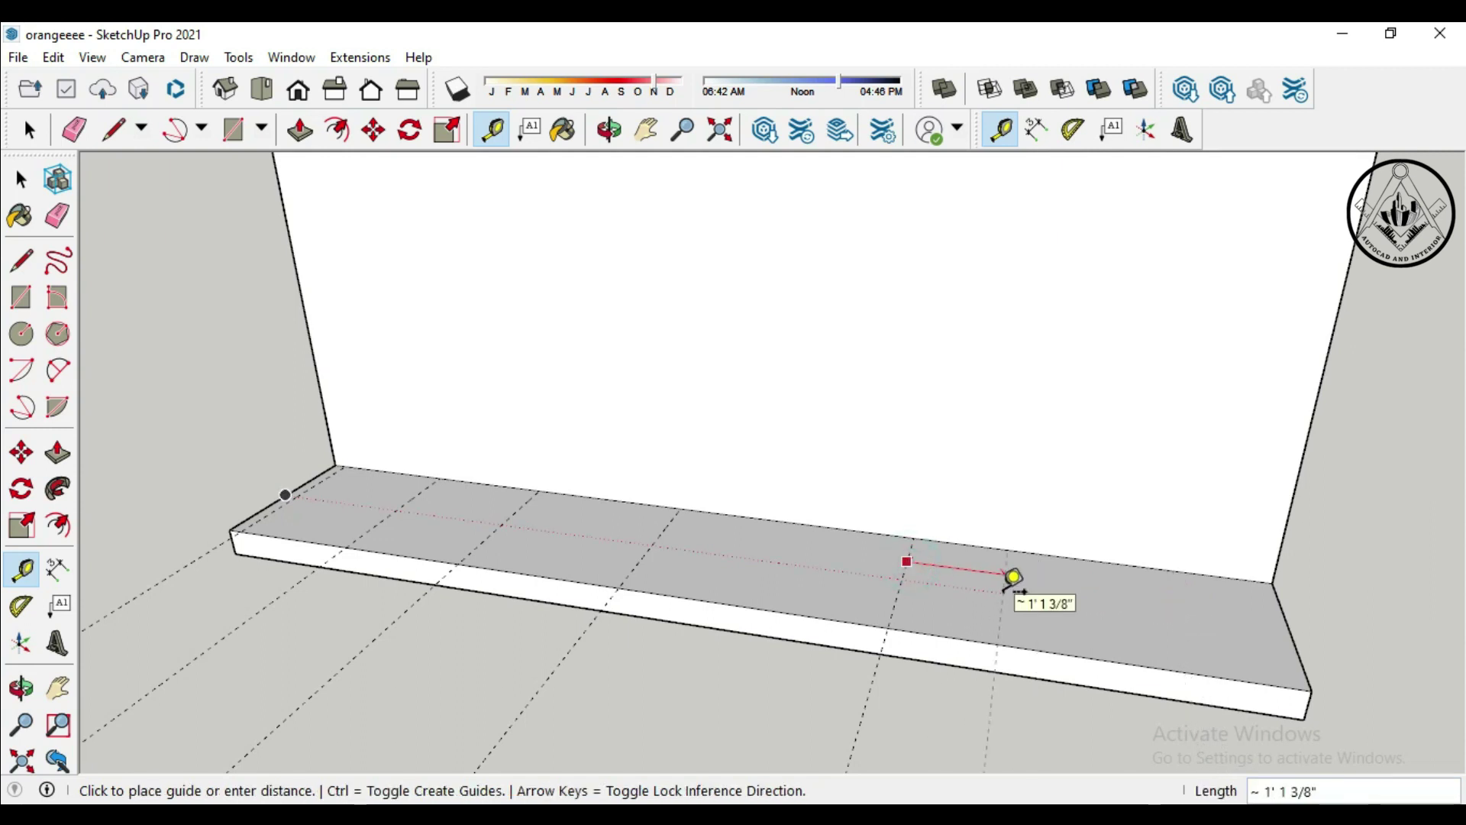
{"action": "key", "text": "Return"}
{"action": "left_click", "coordinate": [980, 563]}
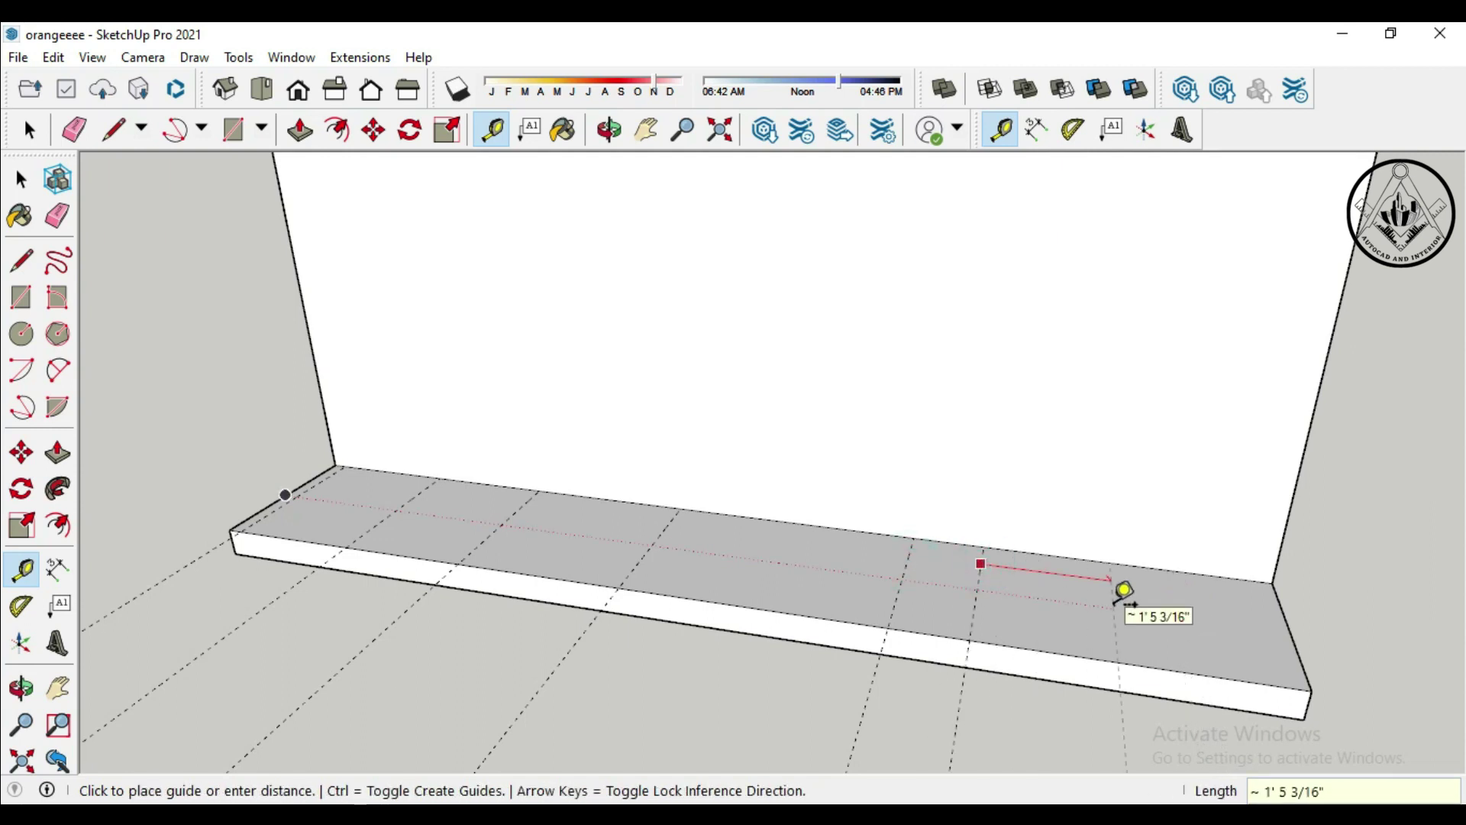
{"action": "key", "text": "Return"}
{"action": "left_click", "coordinate": [1118, 592]}
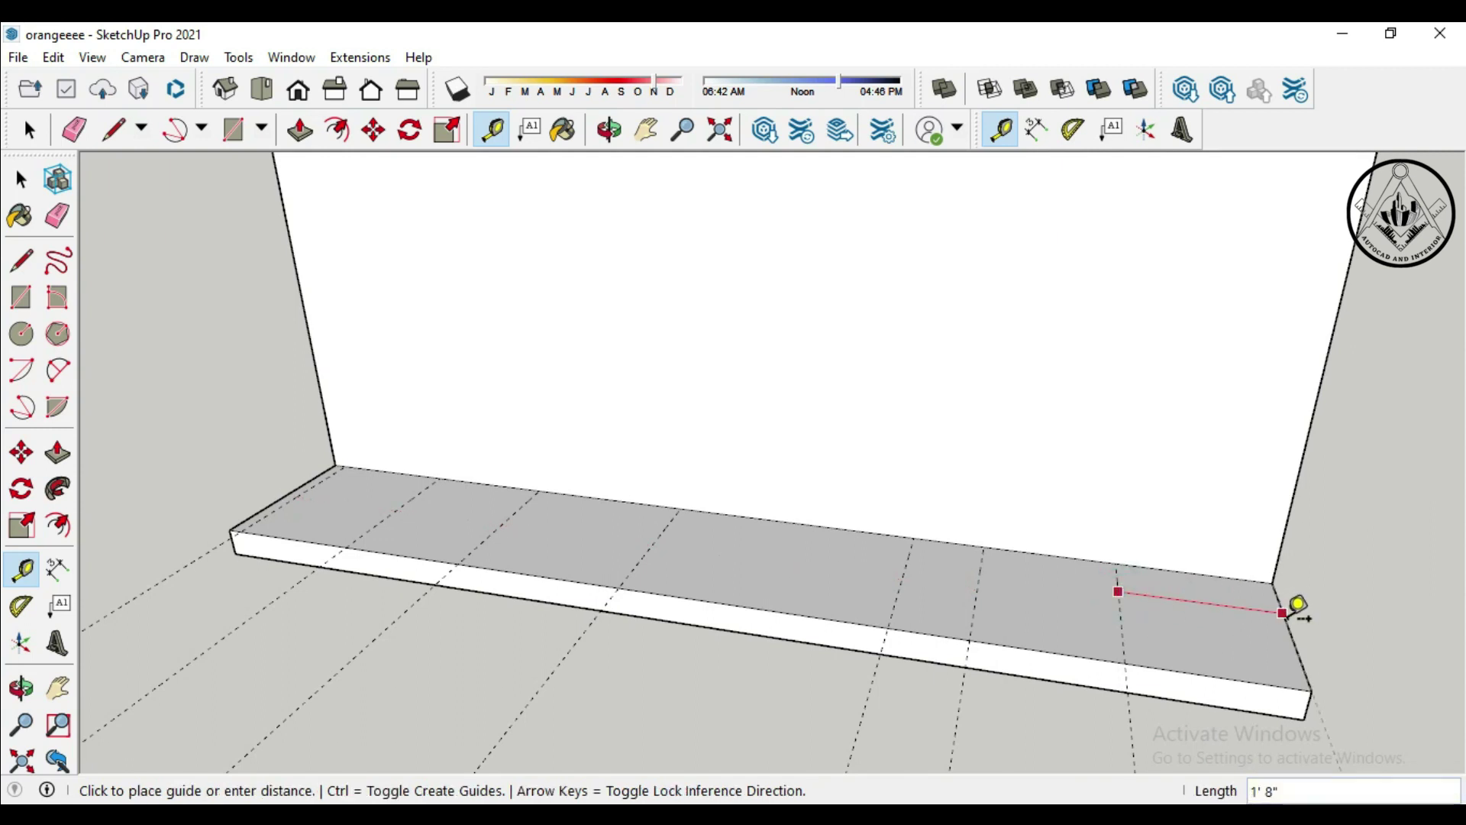
{"action": "left_click", "coordinate": [1296, 603]}
{"action": "left_click", "coordinate": [1290, 632]}
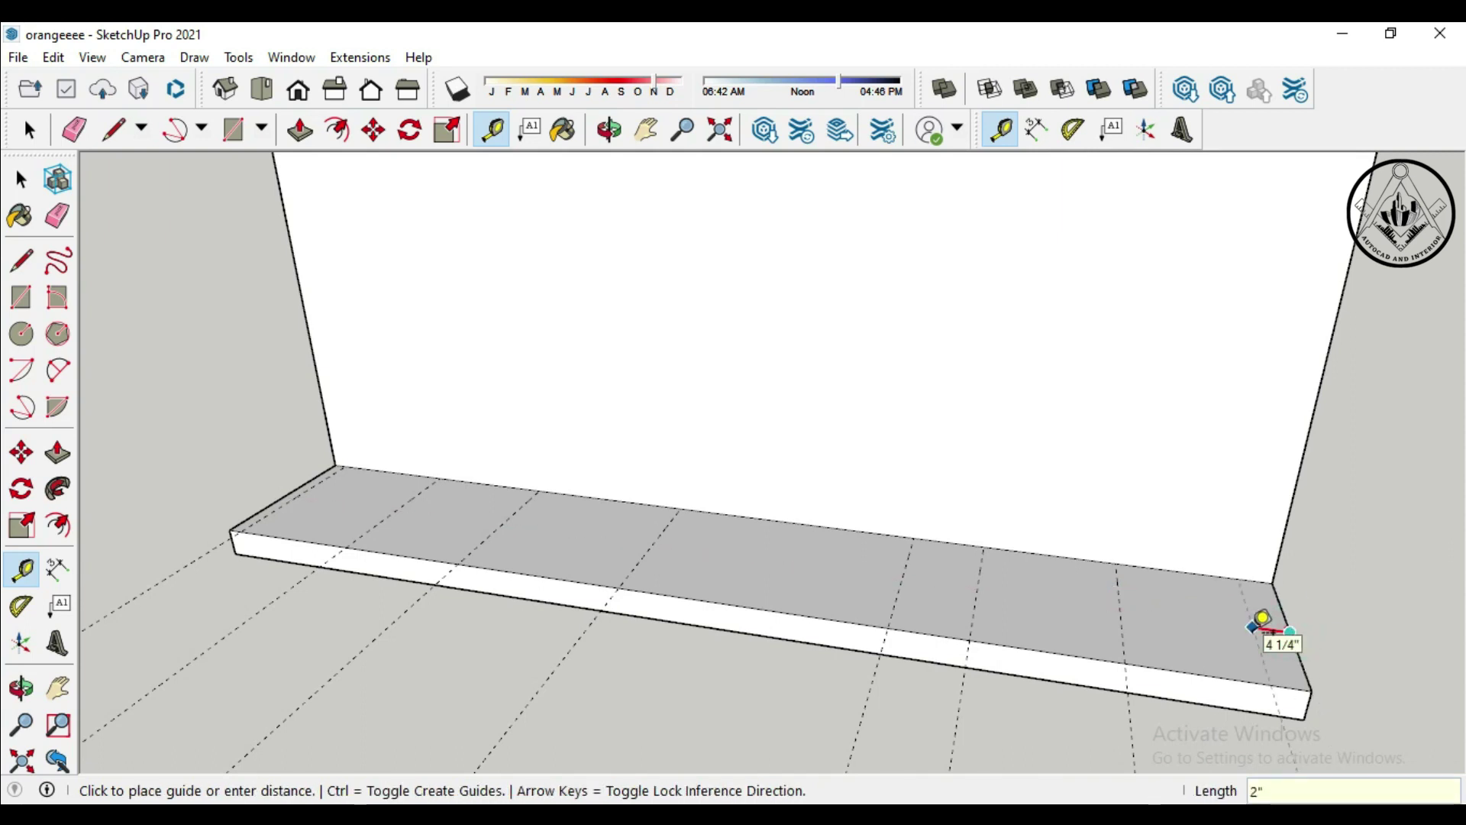
{"action": "key", "text": "Return"}
{"action": "scroll", "coordinate": [565, 565], "scroll_direction": "down", "scroll_amount": 2}
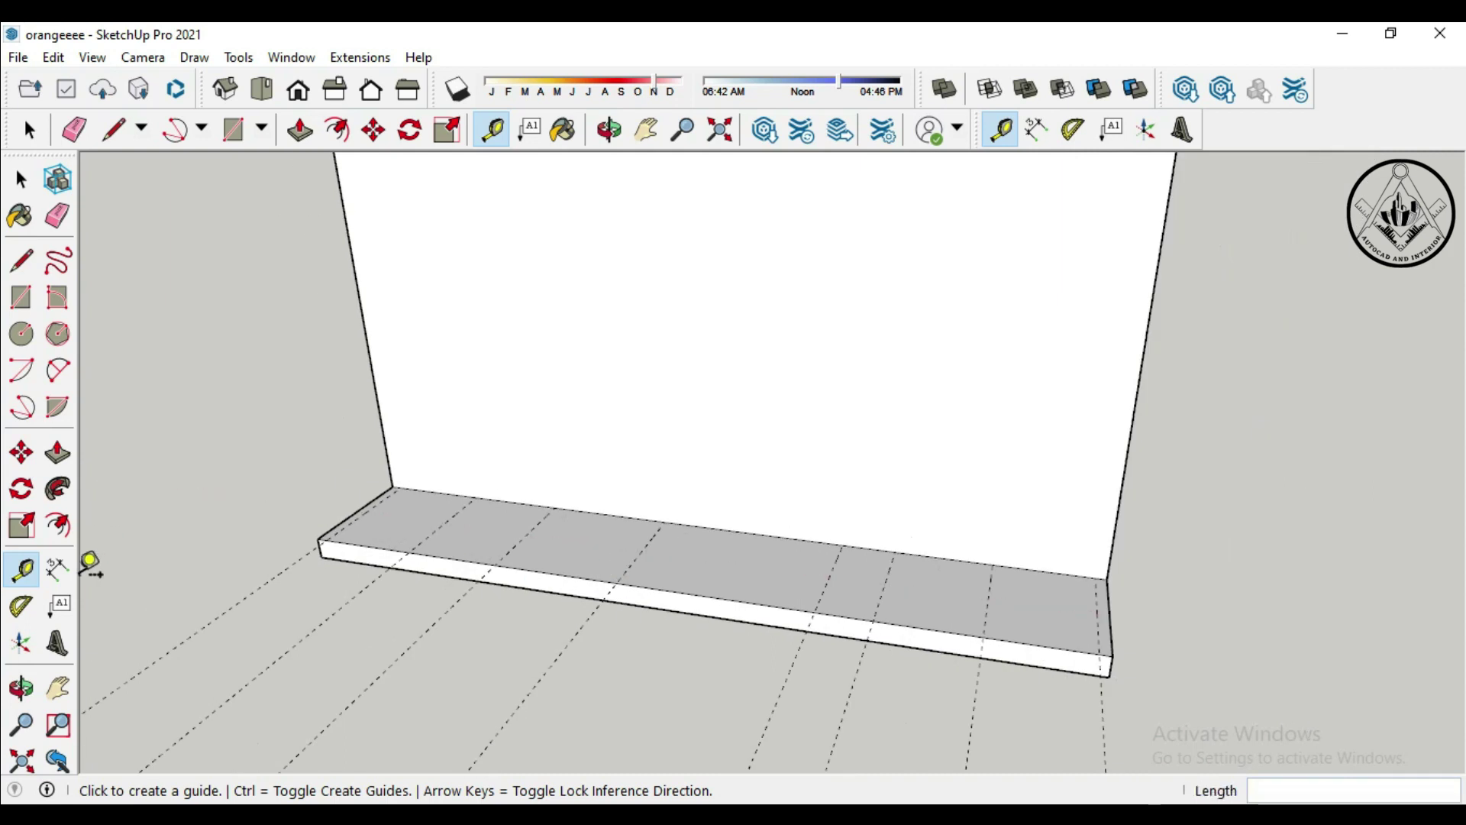
{"action": "left_click", "coordinate": [57, 569]}
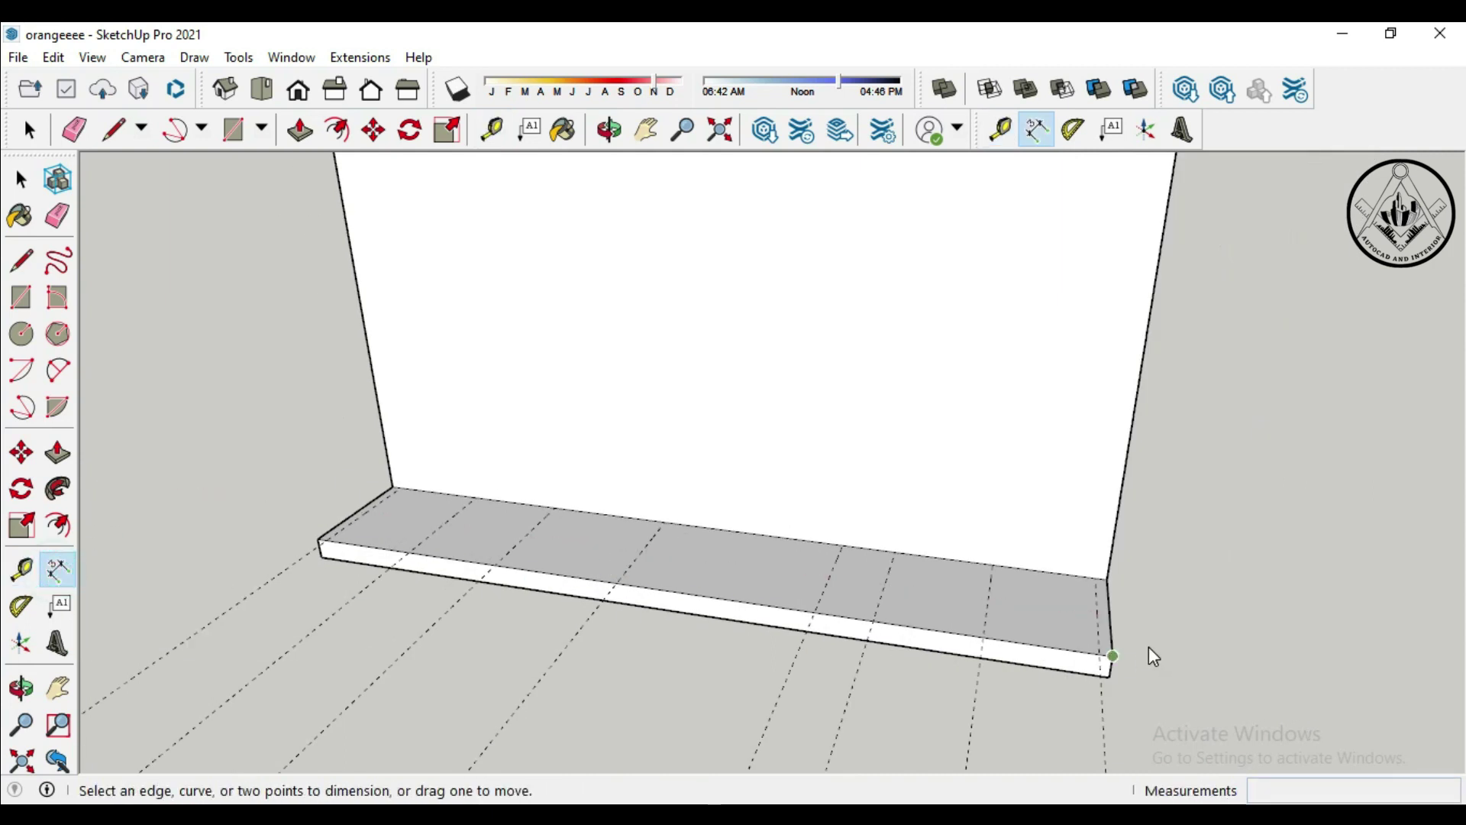
Step: Attempt a dimension at the slab's left end, then cancel it
{"action": "left_click", "coordinate": [1102, 662]}
{"action": "key", "text": "Escape"}
{"action": "scroll", "coordinate": [330, 547], "scroll_direction": "up", "scroll_amount": 2}
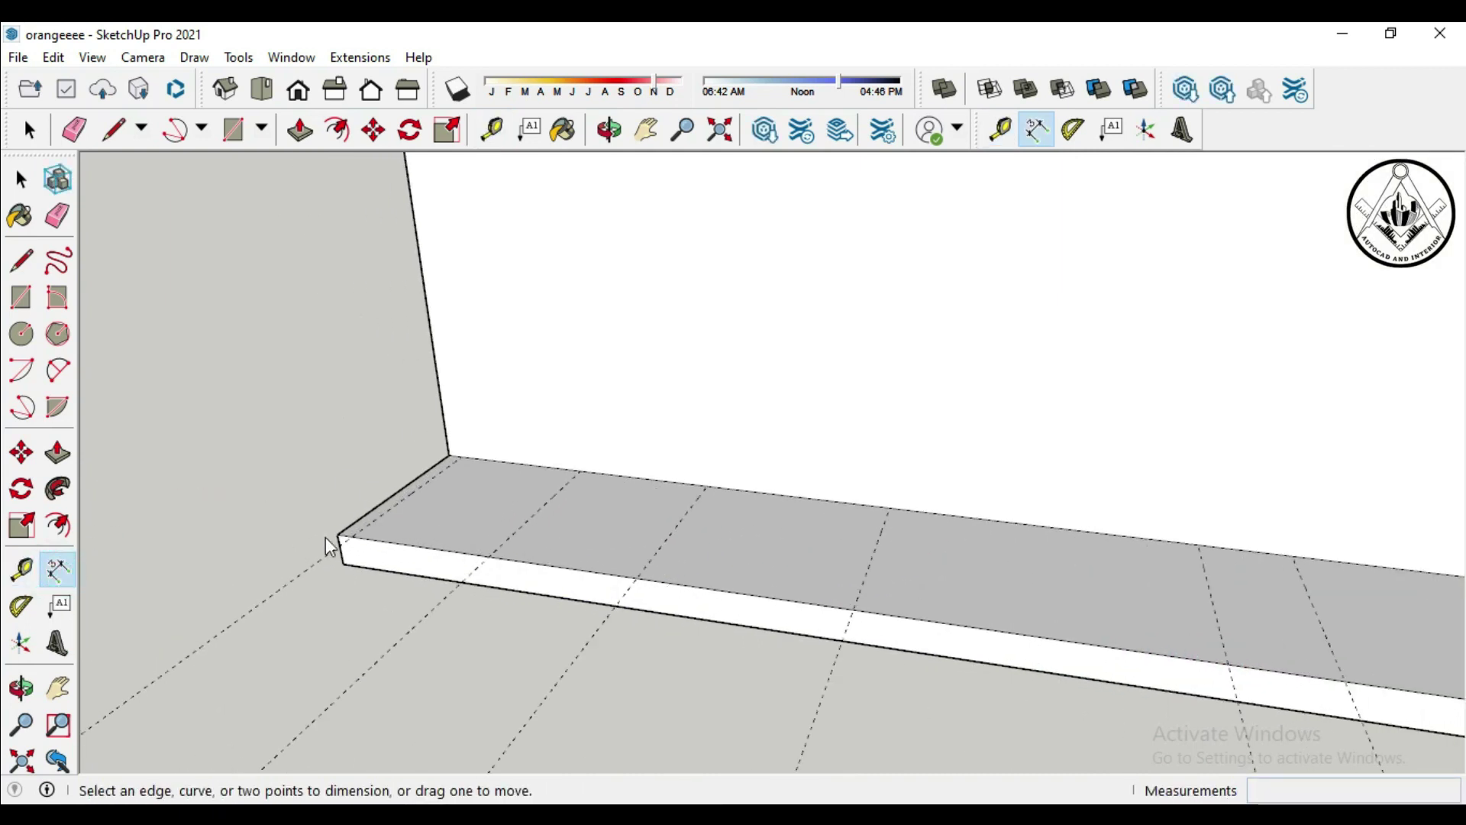
{"action": "left_click", "coordinate": [340, 538]}
{"action": "left_click", "coordinate": [342, 566]}
{"action": "key", "text": "Escape"}
{"action": "scroll", "coordinate": [336, 589], "scroll_direction": "down", "scroll_amount": 1}
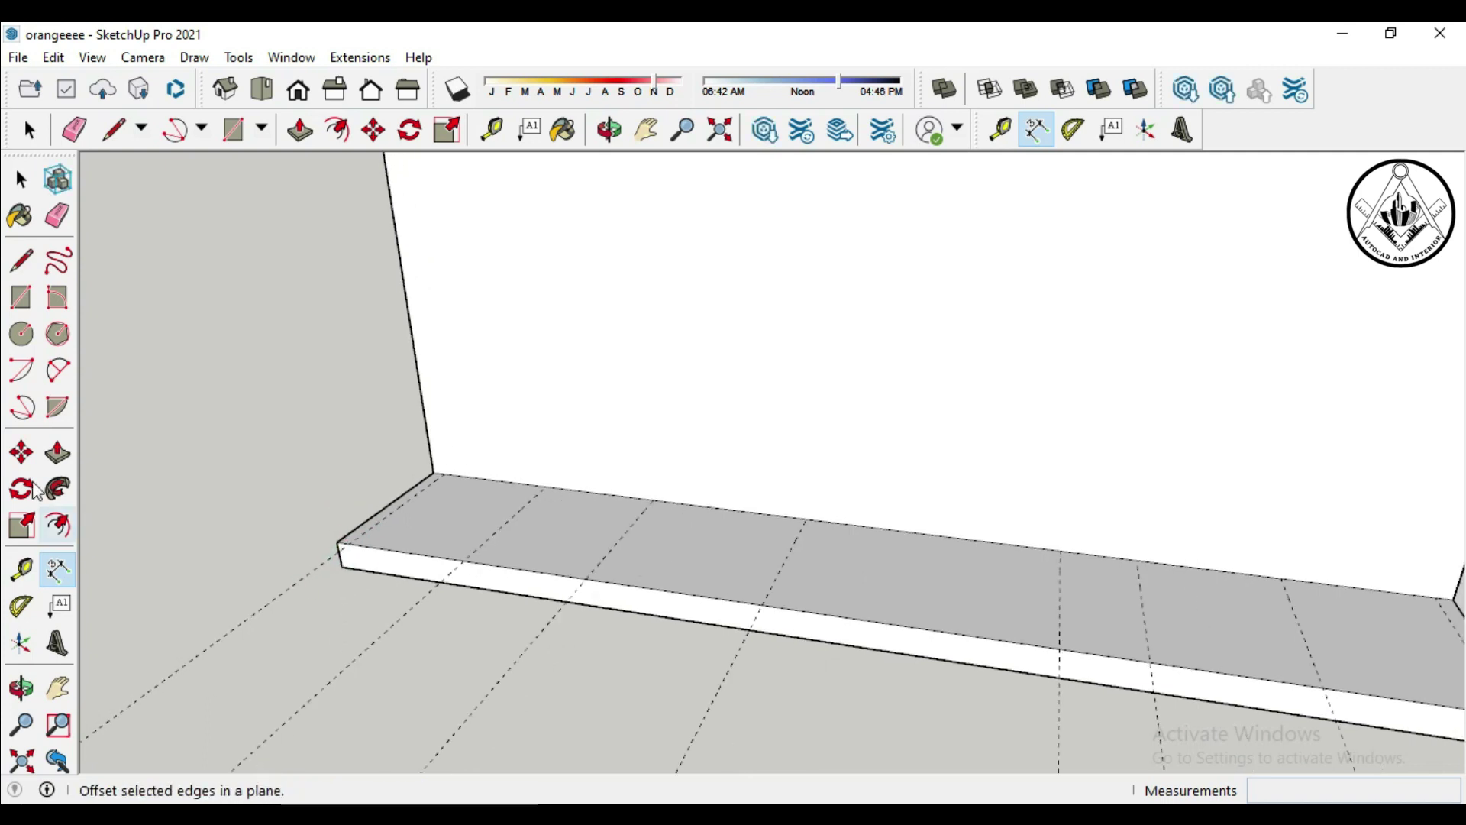
Step: Draw section rectangles between the guides across the left part of the base top
{"action": "left_click", "coordinate": [22, 297]}
{"action": "scroll", "coordinate": [359, 472], "scroll_direction": "up", "scroll_amount": 1}
{"action": "left_click", "coordinate": [334, 557]}
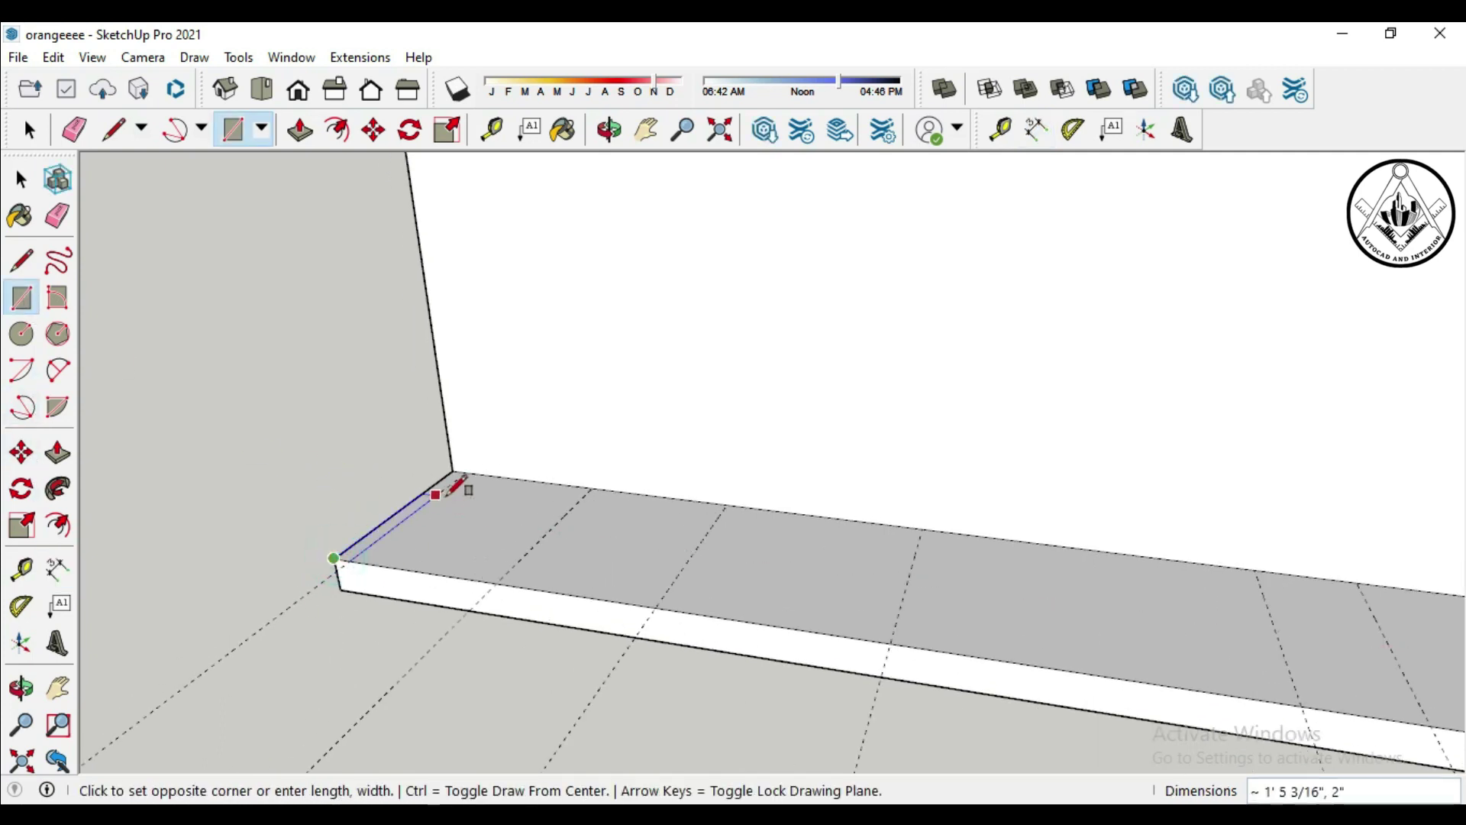
{"action": "left_click", "coordinate": [465, 472]}
{"action": "left_click", "coordinate": [498, 583]}
{"action": "left_click", "coordinate": [591, 489]}
{"action": "left_click", "coordinate": [659, 607]}
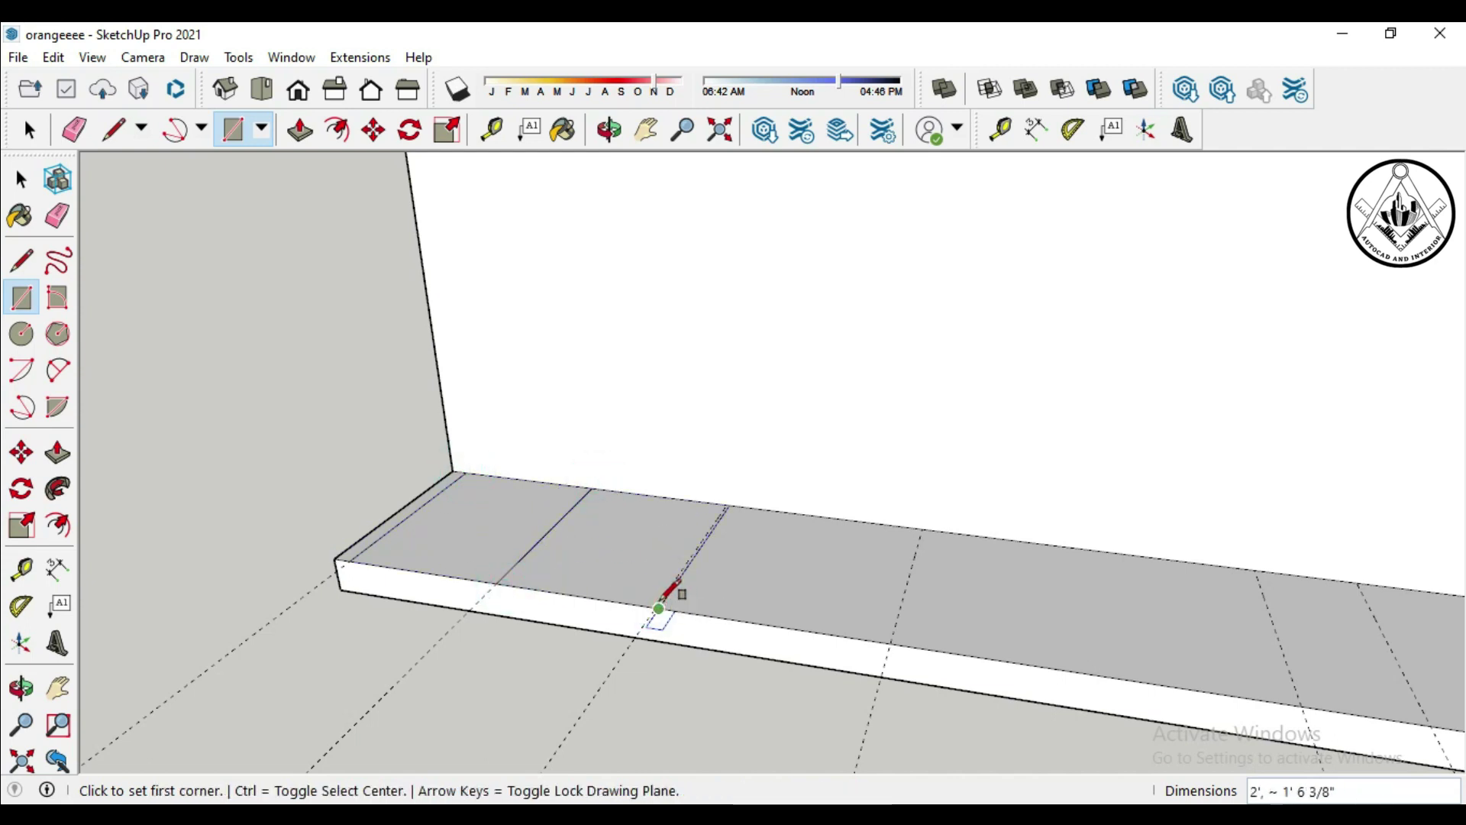
{"action": "left_click", "coordinate": [592, 489]}
{"action": "left_click", "coordinate": [661, 605]}
{"action": "left_click", "coordinate": [727, 504]}
{"action": "left_click", "coordinate": [891, 643]}
{"action": "left_click", "coordinate": [922, 529]}
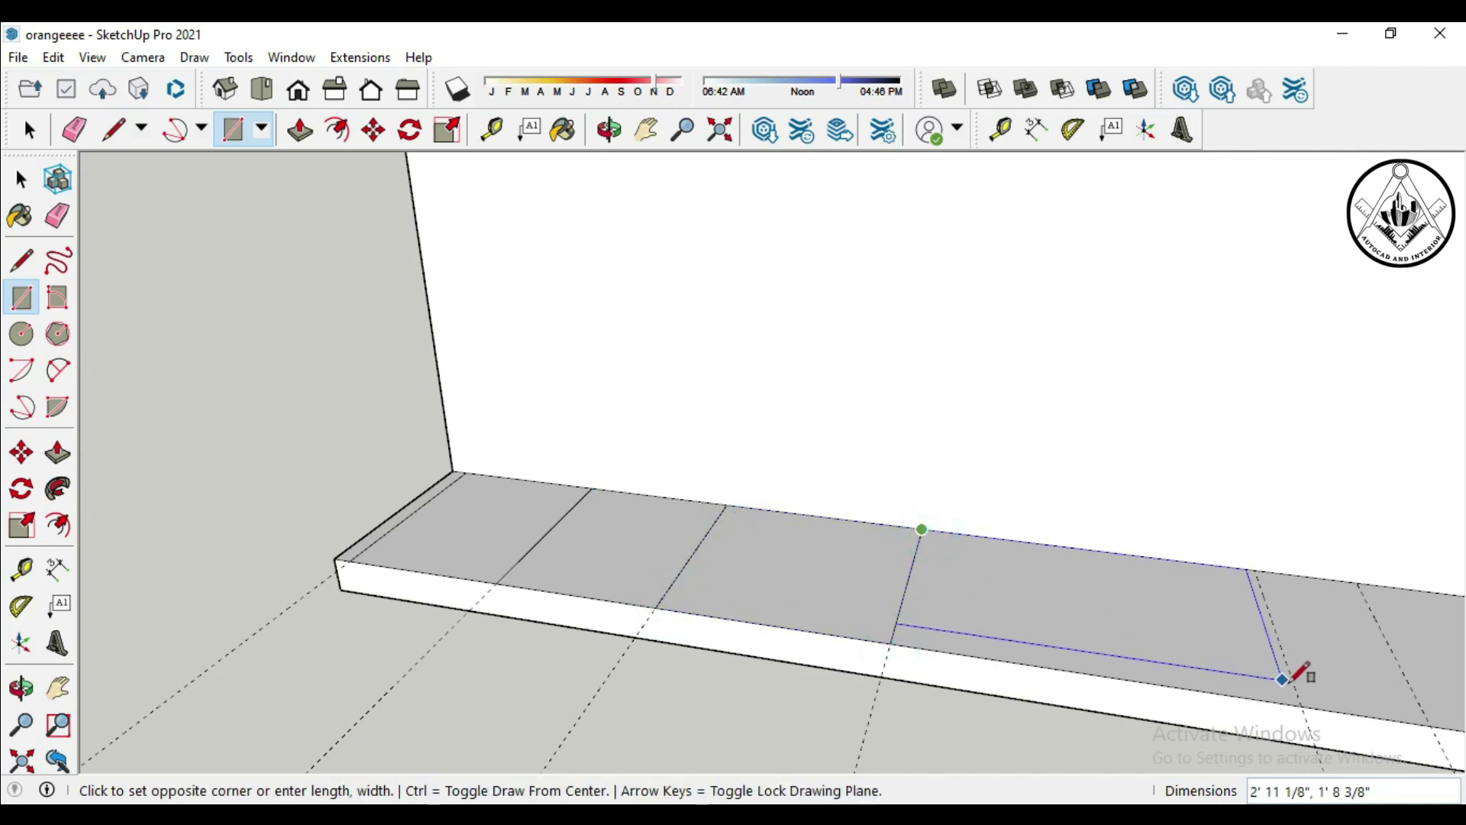
{"action": "left_click", "coordinate": [1302, 706]}
{"action": "scroll", "coordinate": [1041, 583], "scroll_direction": "down", "scroll_amount": 3}
{"action": "scroll", "coordinate": [1031, 576], "scroll_direction": "up", "scroll_amount": 2}
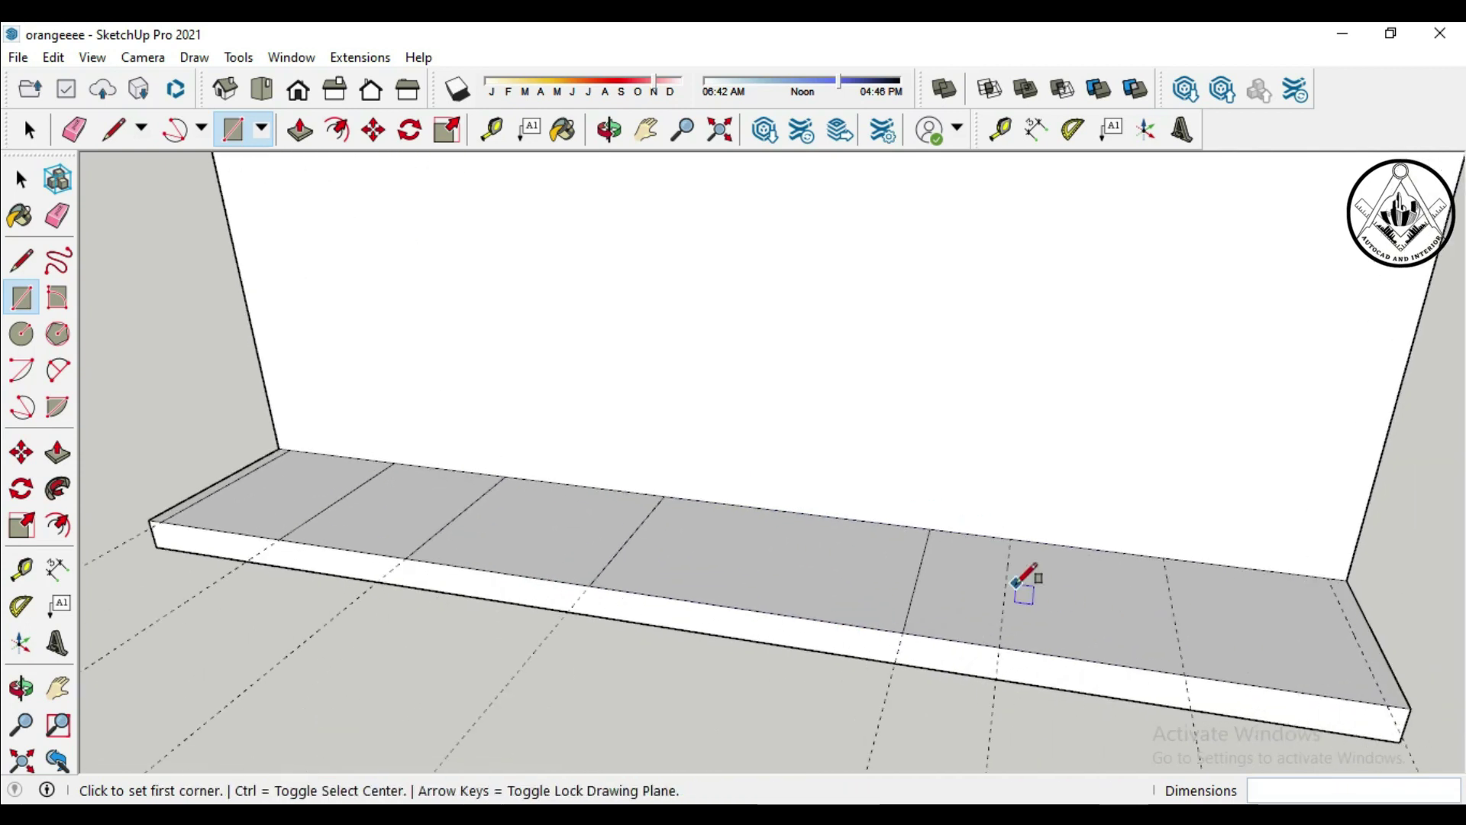
{"action": "scroll", "coordinate": [931, 524], "scroll_direction": "up", "scroll_amount": 2}
Step: Draw the remaining section rectangles through to the base's right end
{"action": "left_click", "coordinate": [922, 524]}
{"action": "left_click", "coordinate": [999, 640]}
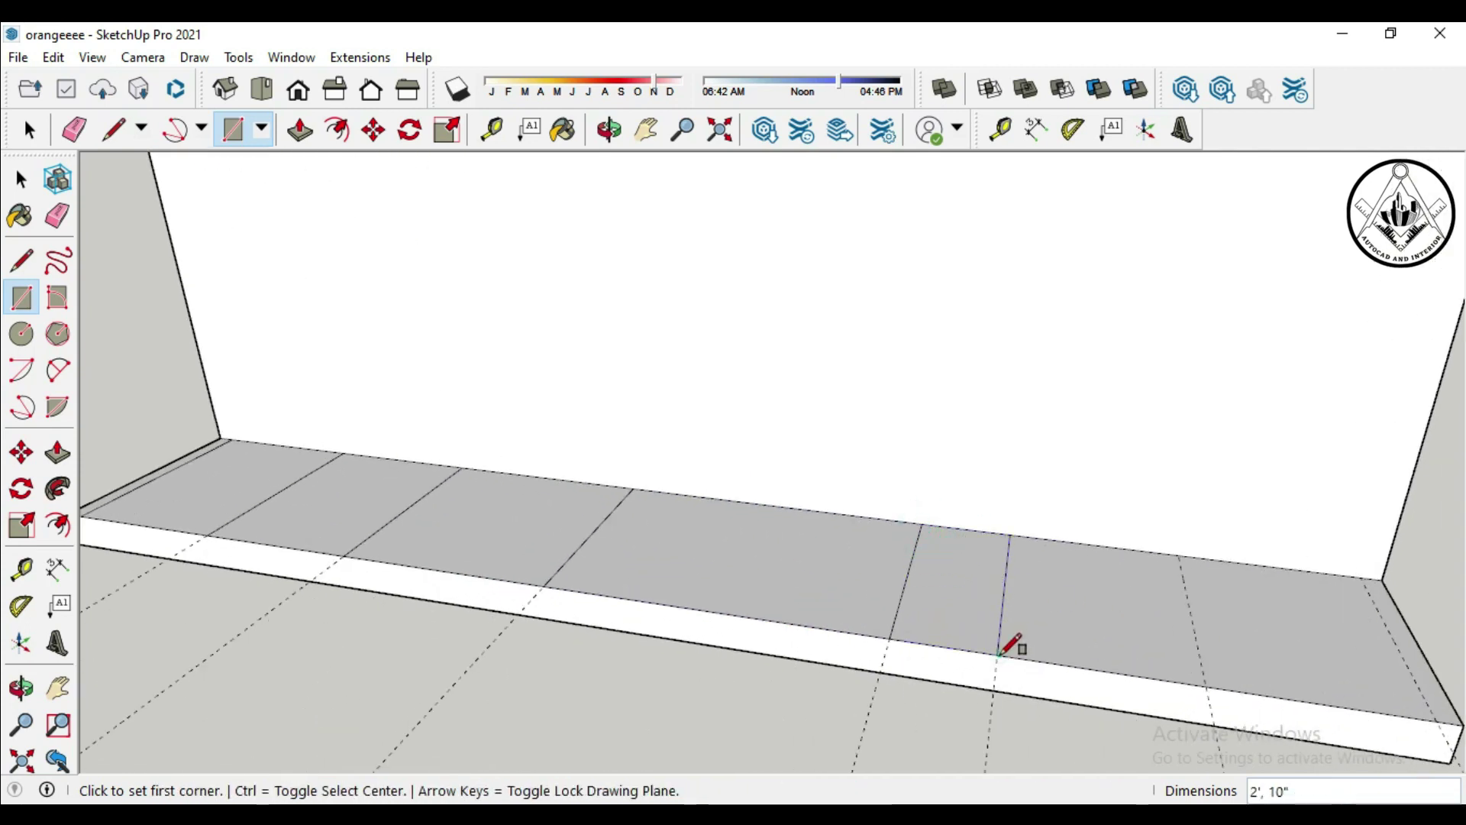
{"action": "left_click", "coordinate": [1010, 534]}
{"action": "left_click", "coordinate": [1209, 682]}
{"action": "left_click", "coordinate": [1179, 555]}
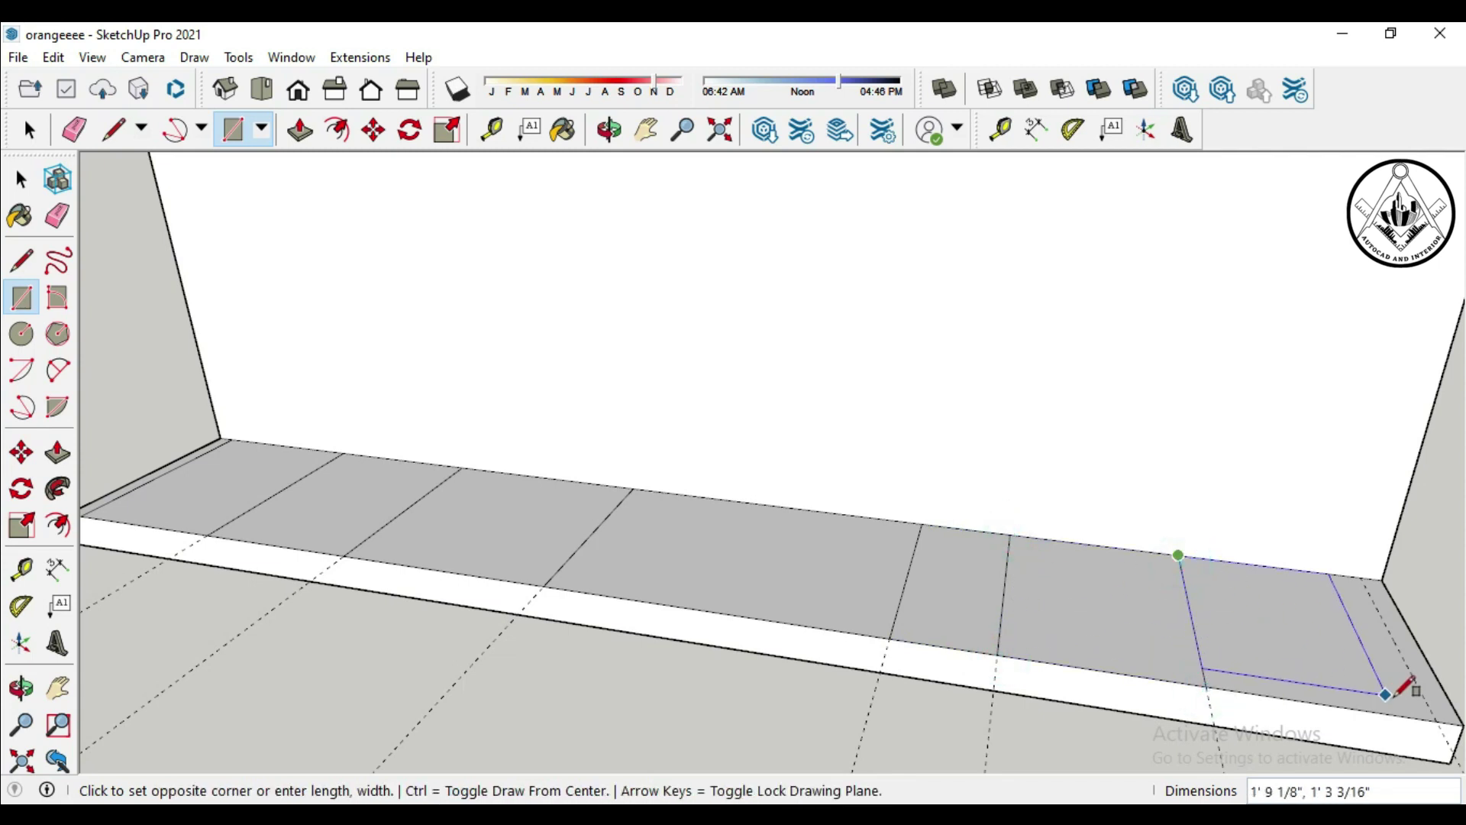
{"action": "left_click", "coordinate": [1436, 718]}
{"action": "left_click", "coordinate": [1378, 579]}
{"action": "left_click", "coordinate": [1454, 722]}
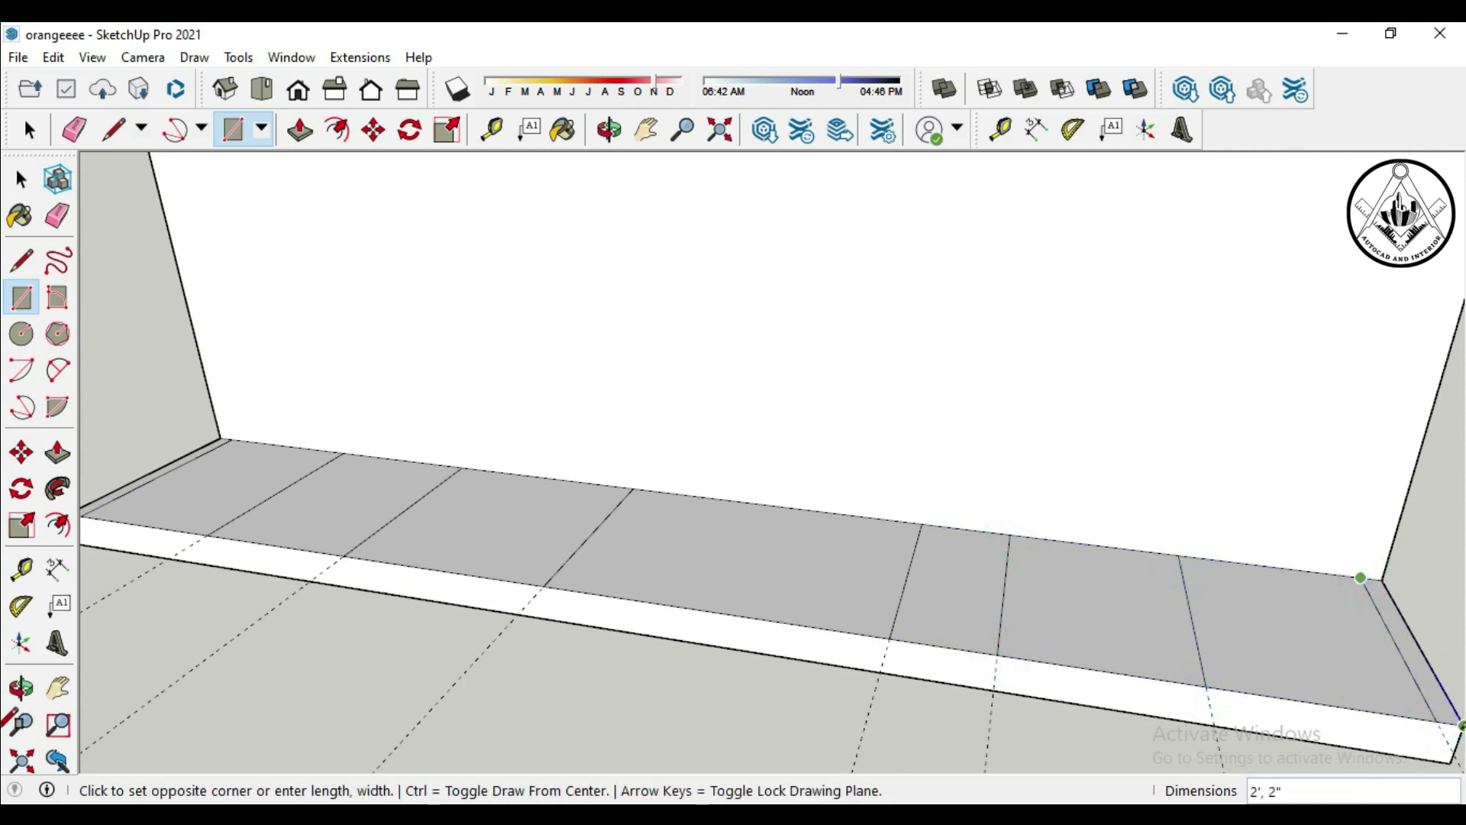
{"action": "scroll", "coordinate": [1054, 544], "scroll_direction": "down", "scroll_amount": 2}
{"action": "scroll", "coordinate": [840, 550], "scroll_direction": "down", "scroll_amount": 2}
{"action": "scroll", "coordinate": [626, 542], "scroll_direction": "up", "scroll_amount": 1}
{"action": "scroll", "coordinate": [565, 524], "scroll_direction": "up", "scroll_amount": 1}
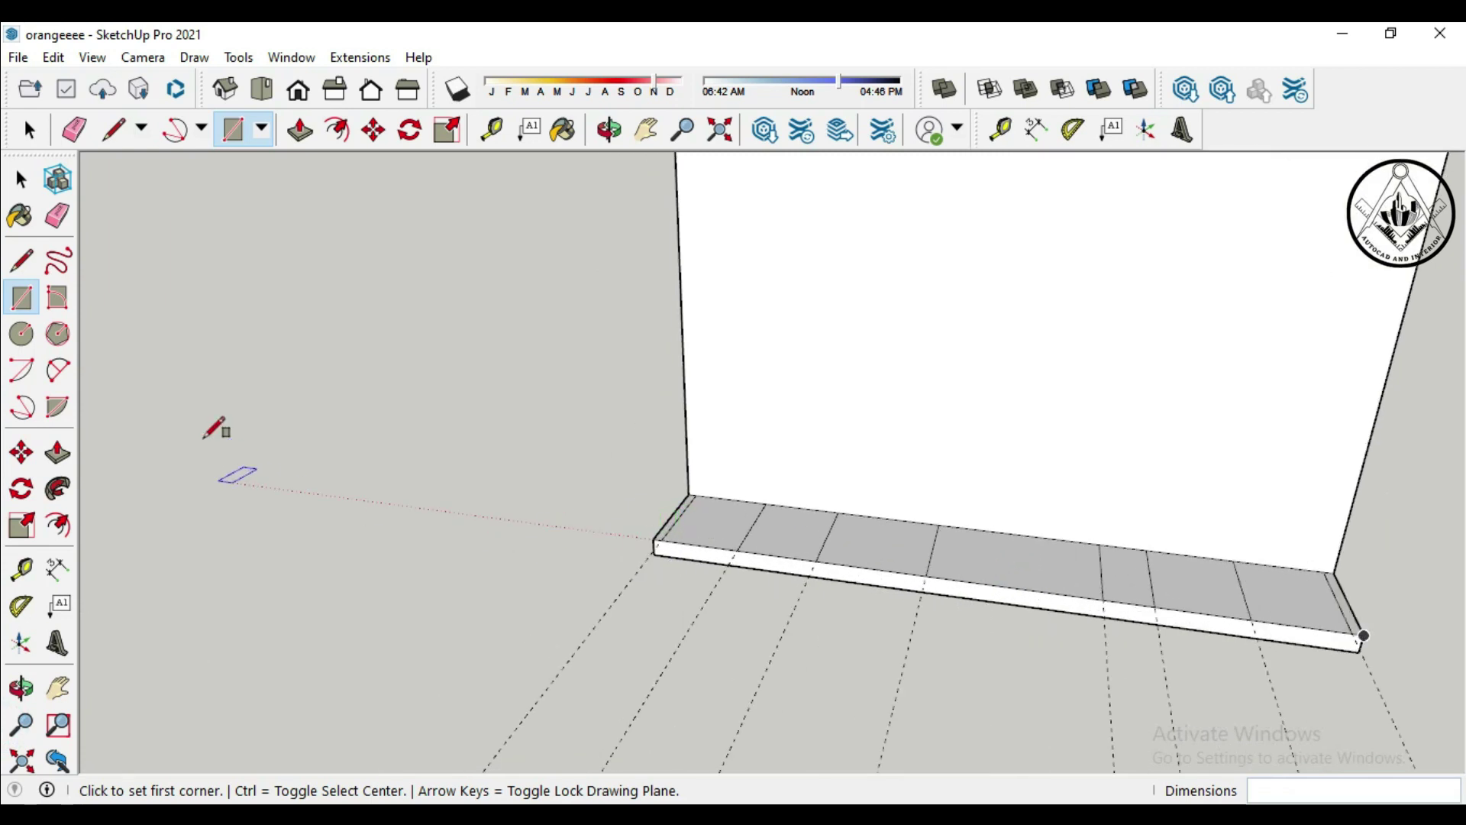
{"action": "left_click", "coordinate": [58, 454]}
{"action": "scroll", "coordinate": [688, 525], "scroll_direction": "up", "scroll_amount": 1}
{"action": "scroll", "coordinate": [627, 550], "scroll_direction": "up", "scroll_amount": 1}
Step: Push/Pull the first base sections up to 30" high
{"action": "left_click", "coordinate": [616, 563]}
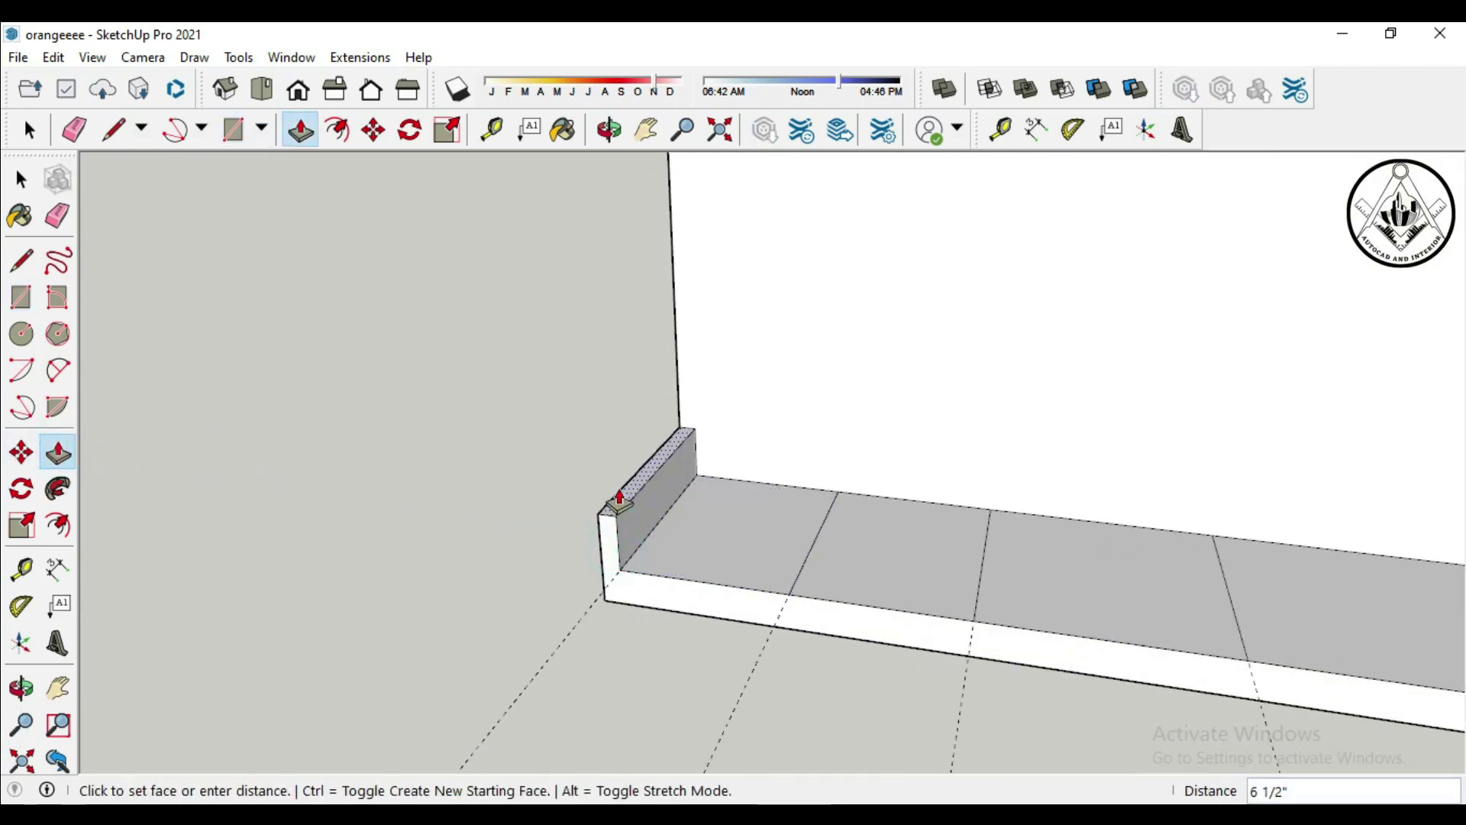
{"action": "type", "text": "0"}
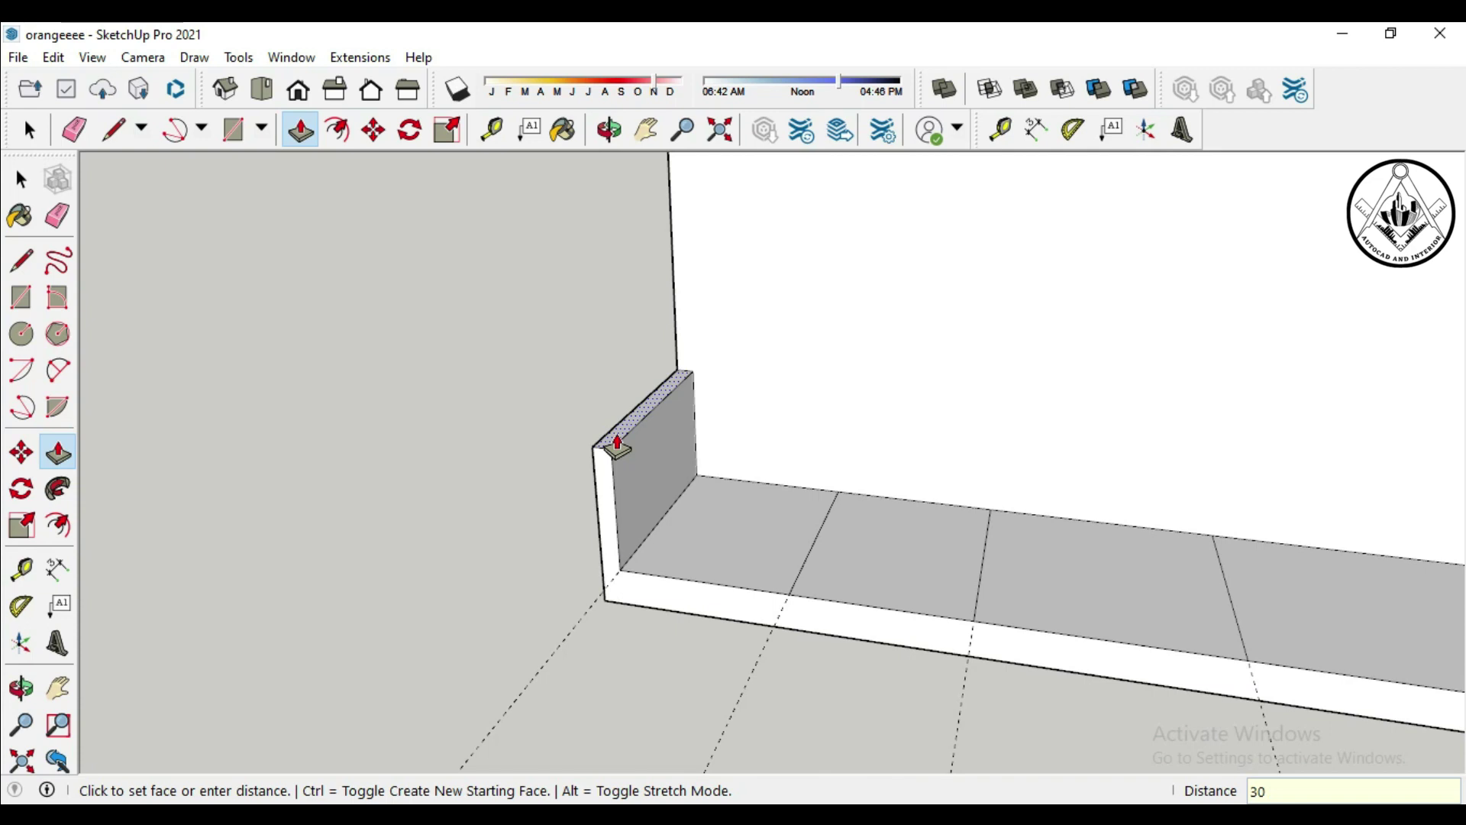
{"action": "key", "text": "Return"}
{"action": "left_click", "coordinate": [726, 514]}
{"action": "type", "text": "30"}
{"action": "key", "text": "Return"}
{"action": "left_click", "coordinate": [909, 573]}
{"action": "type", "text": "0"}
{"action": "key", "text": "Return"}
{"action": "left_click", "coordinate": [1080, 563]}
{"action": "type", "text": "3"}
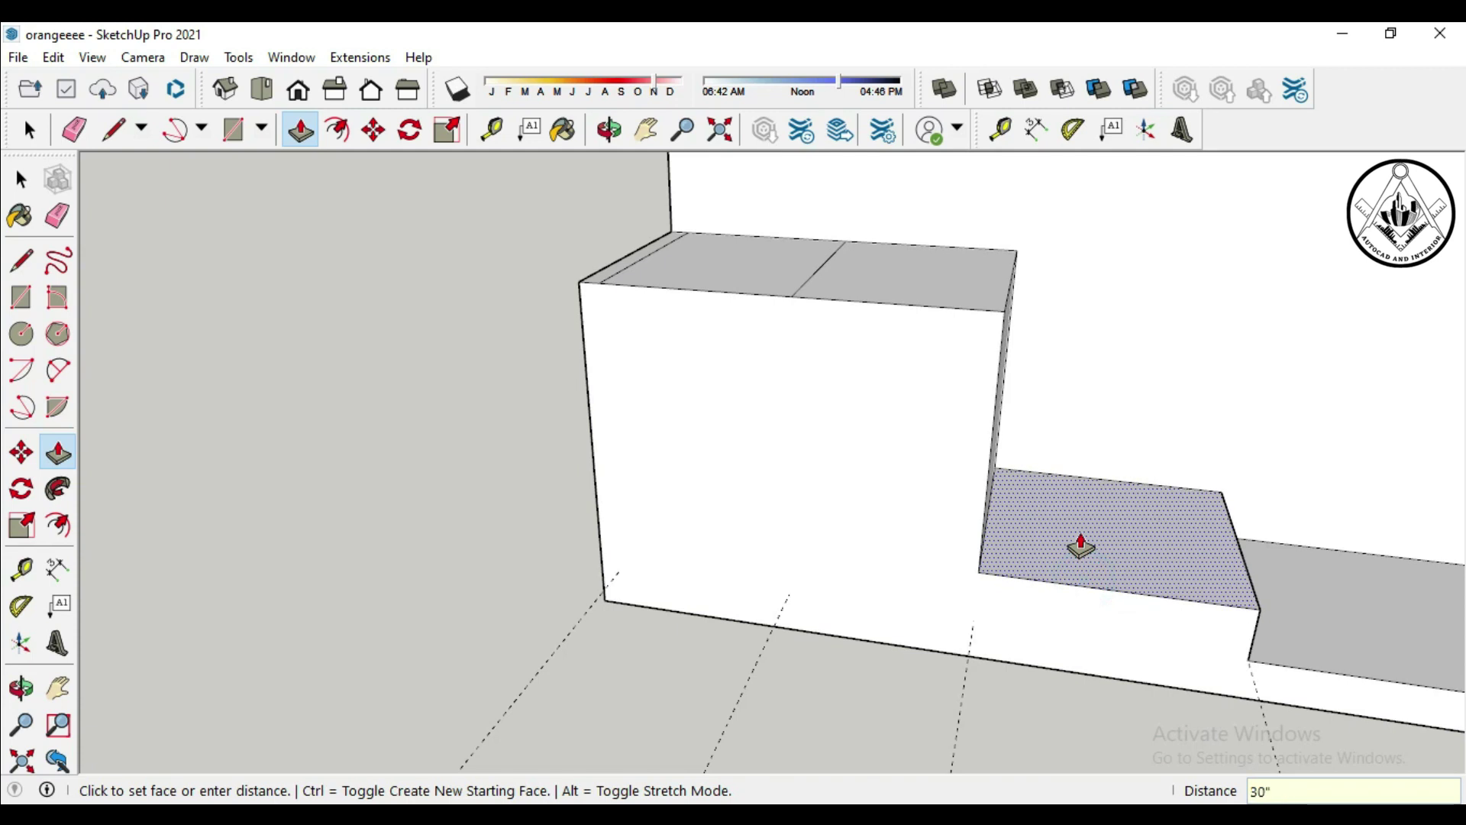
{"action": "type", "text": "0"}
{"action": "key", "text": "Return"}
{"action": "scroll", "coordinate": [484, 540], "scroll_direction": "down", "scroll_amount": 3}
Step: Raise the remaining base sections to the same 30" height
{"action": "middle_click_drag", "start_coordinate": [484, 540], "coordinate": [909, 566]}
{"action": "left_click", "coordinate": [759, 522]}
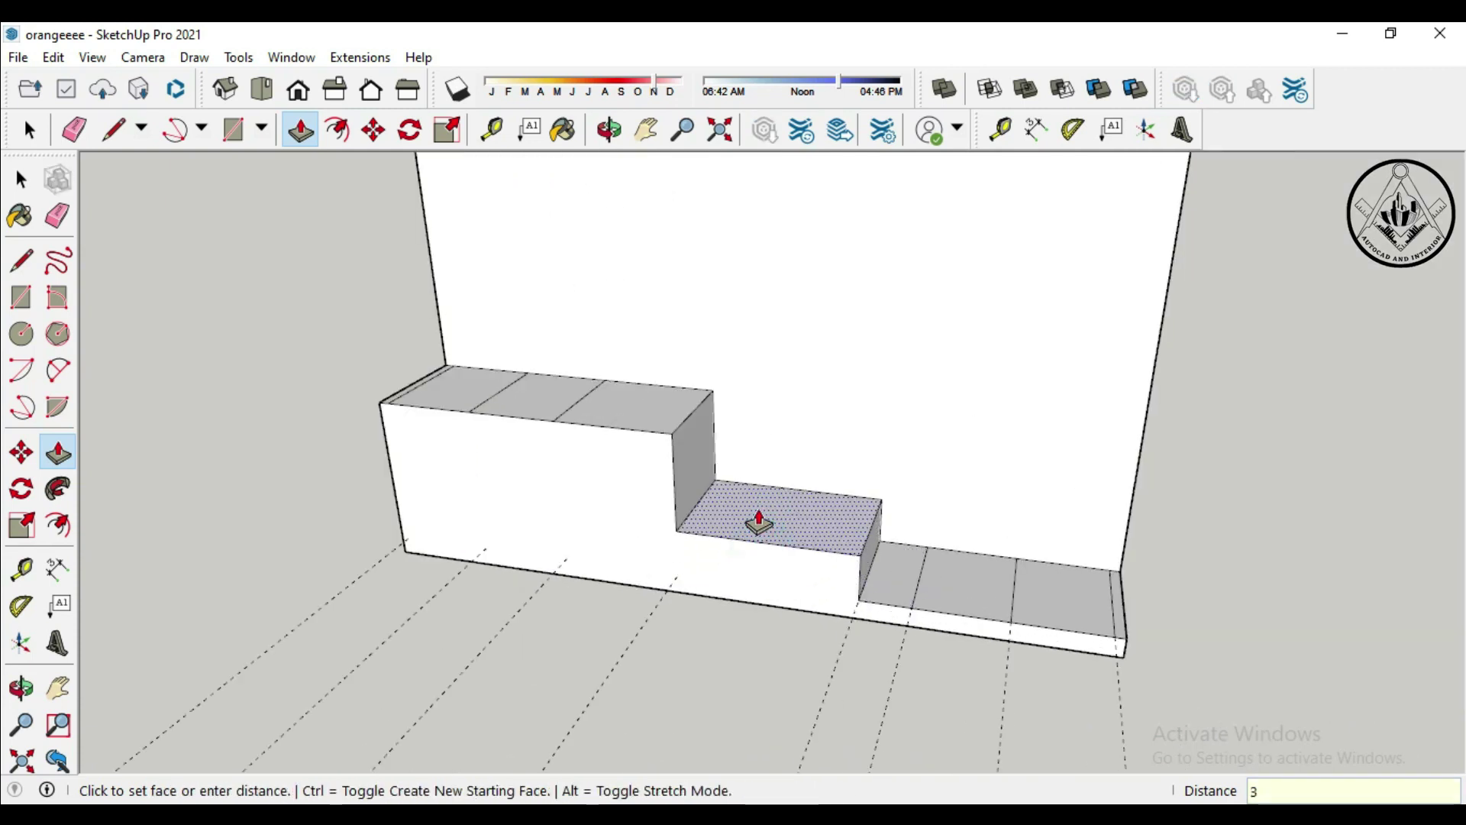
{"action": "key", "text": "Return"}
{"action": "left_click", "coordinate": [890, 581]}
{"action": "type", "text": "3"}
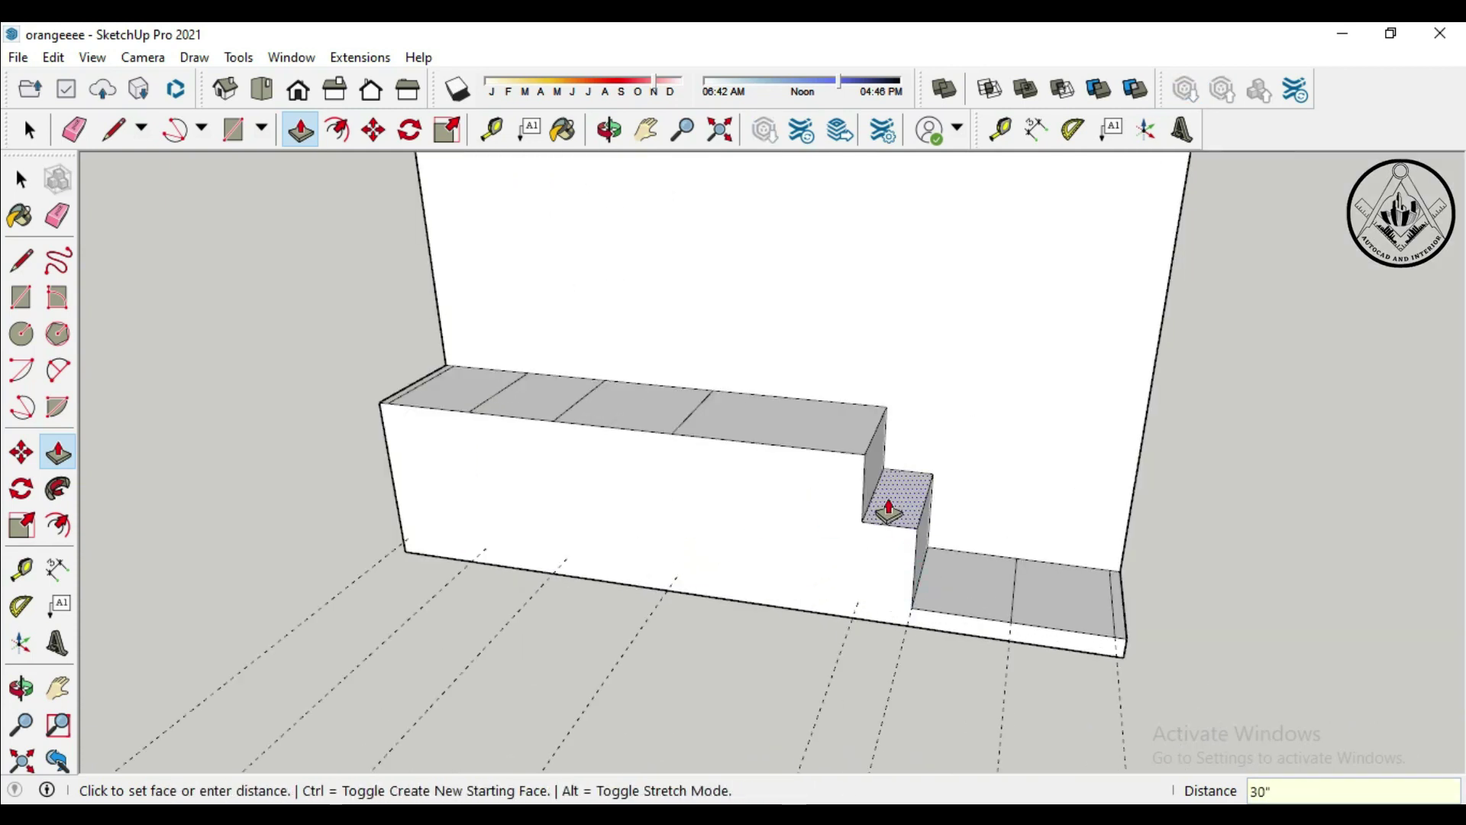
{"action": "key", "text": "Return"}
{"action": "left_click", "coordinate": [959, 580]}
{"action": "key", "text": "Return"}
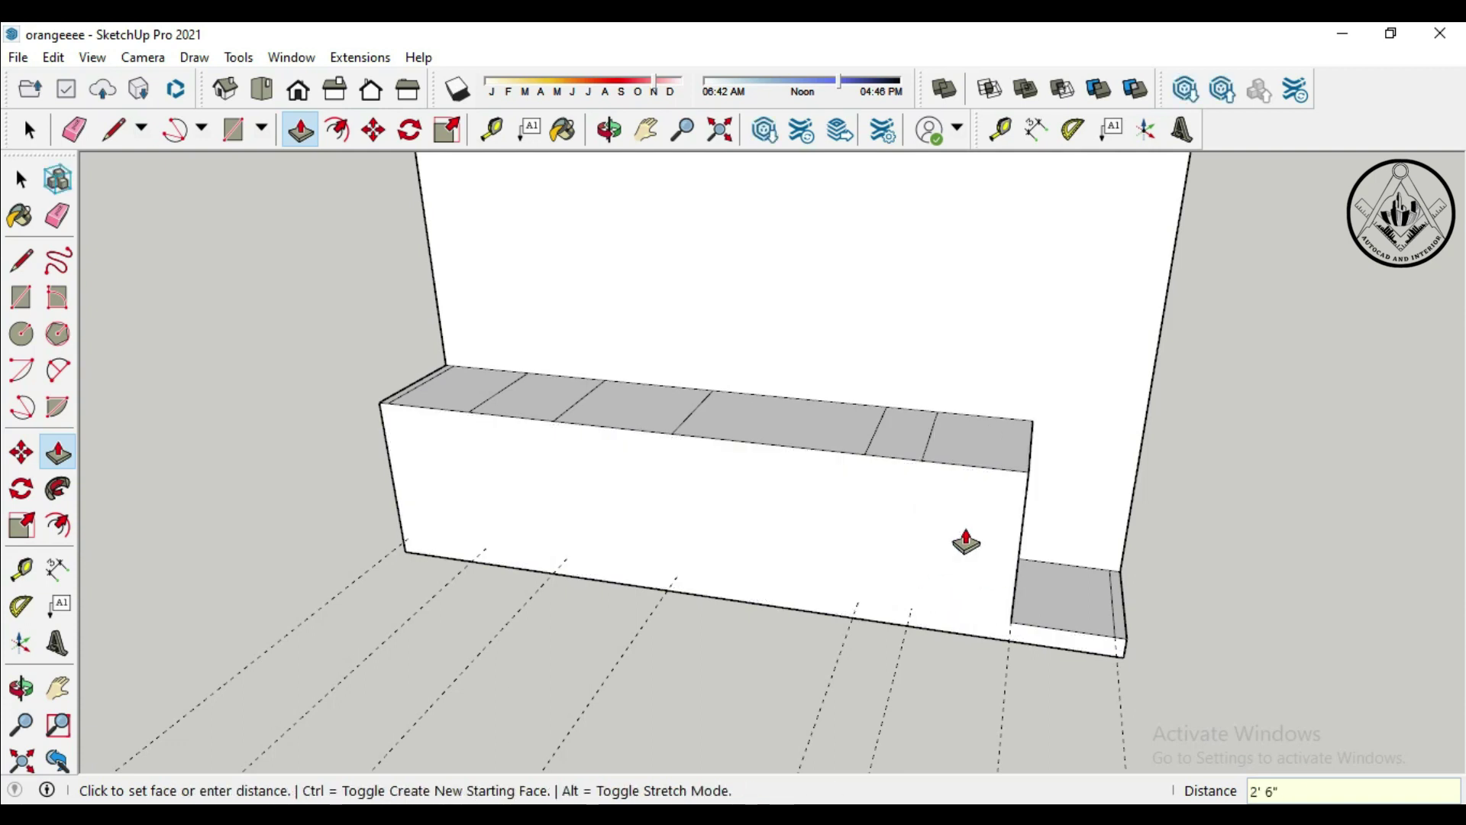
{"action": "left_click", "coordinate": [1057, 587]}
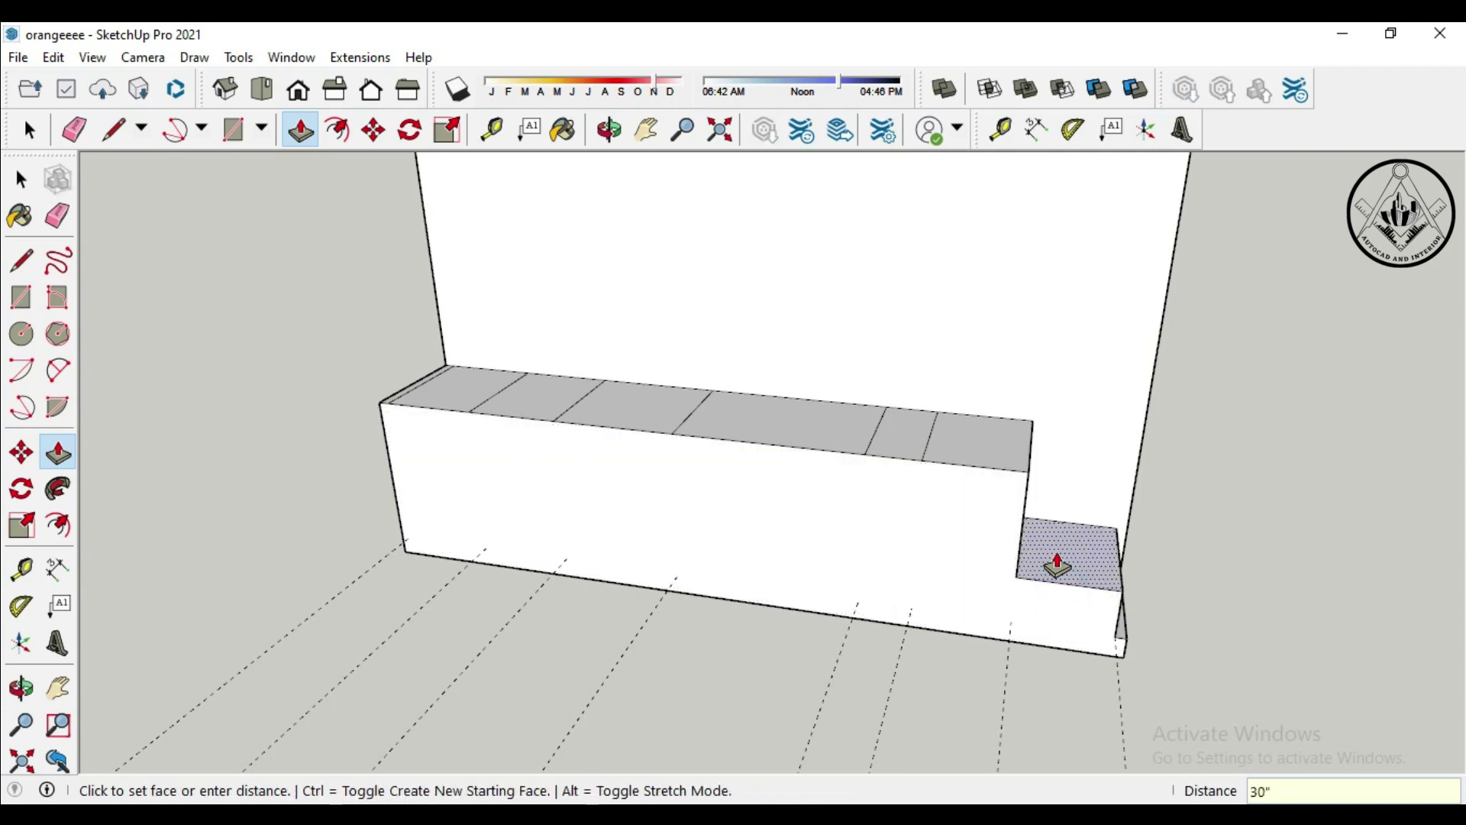
{"action": "key", "text": "Return"}
Step: Draw a 12' edge along the block's bottom and pull out the small end face
{"action": "key", "text": "l"}
{"action": "left_click", "coordinate": [1116, 639]}
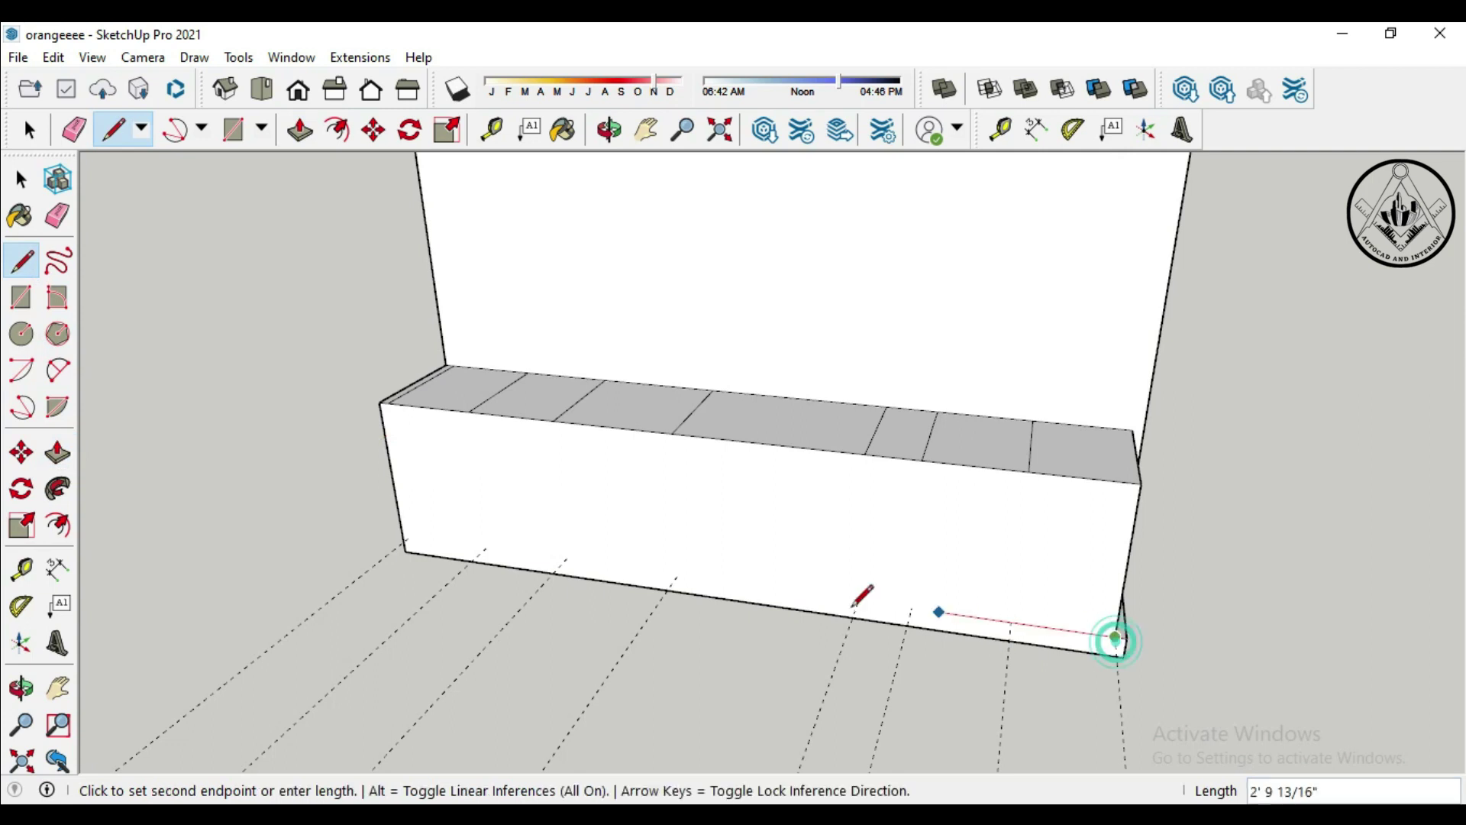
{"action": "left_click", "coordinate": [404, 537]}
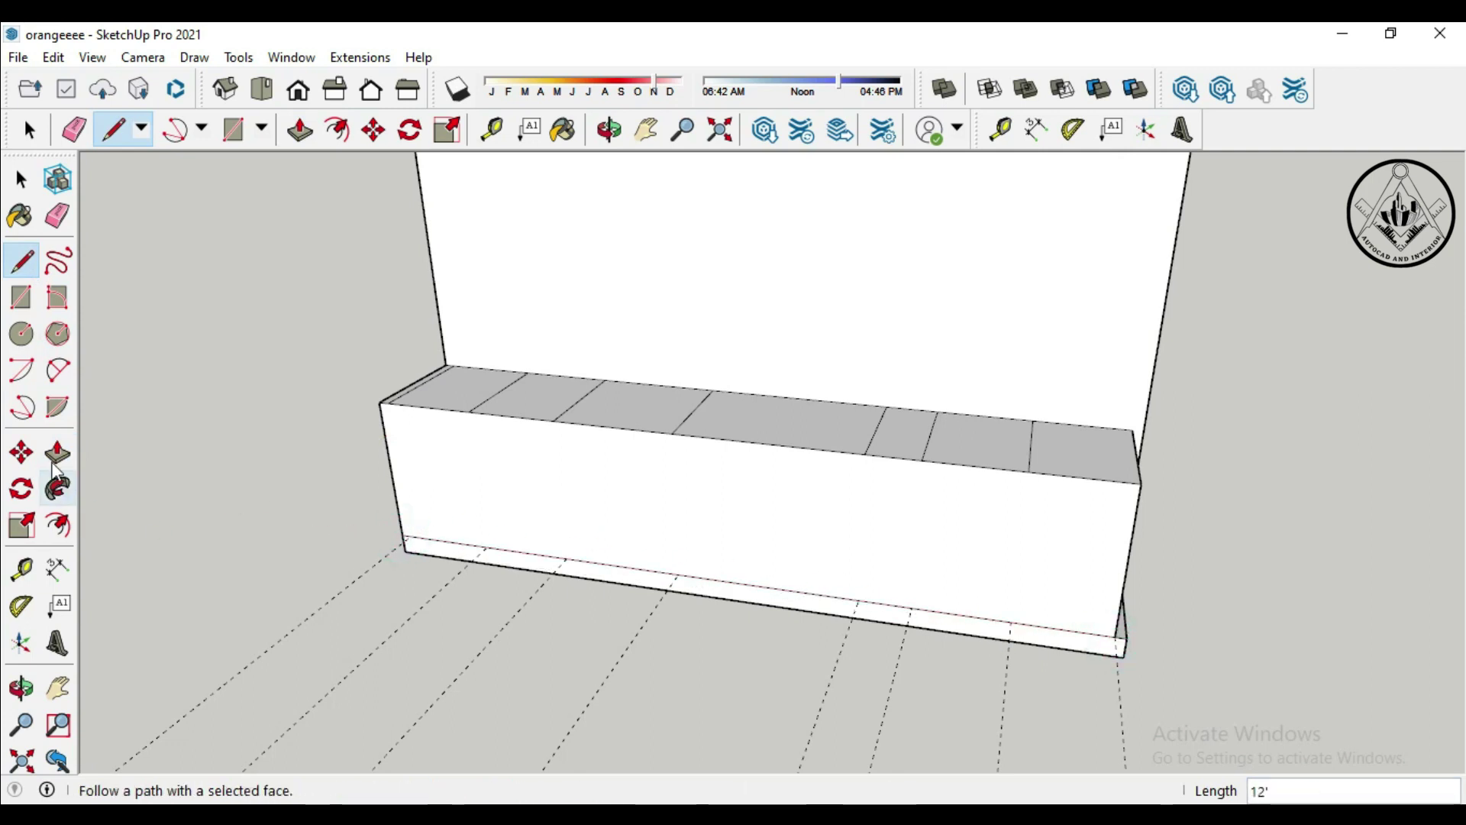
{"action": "left_click", "coordinate": [57, 454]}
{"action": "middle_click_drag", "start_coordinate": [1257, 658], "coordinate": [1106, 680]}
{"action": "left_click", "coordinate": [1090, 688]}
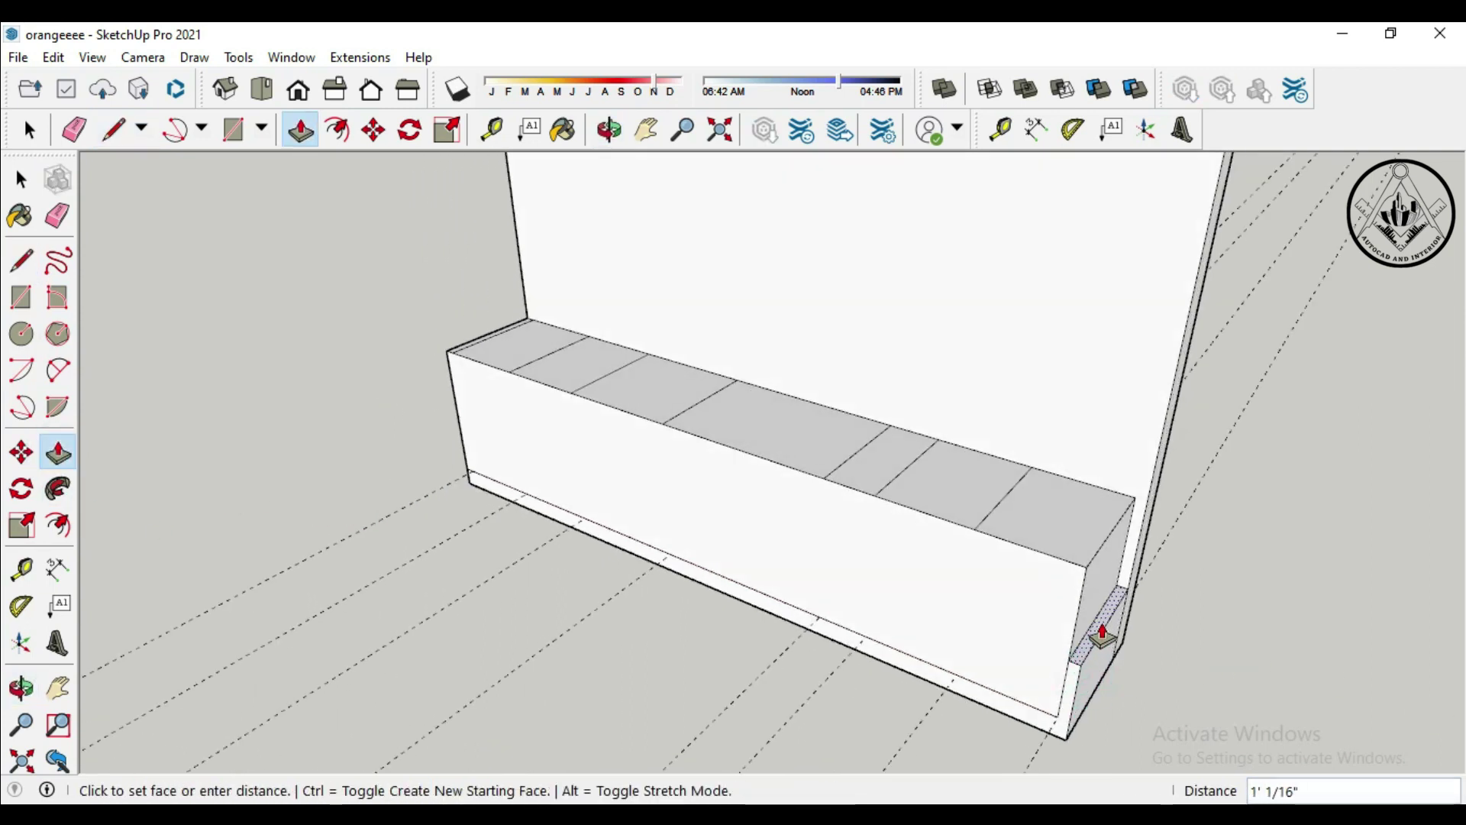
{"action": "left_click", "coordinate": [1103, 630]}
Step: With the Line tool, orbit to a frontal view of the cabinet block, abandoning trial edges
{"action": "key", "text": "l"}
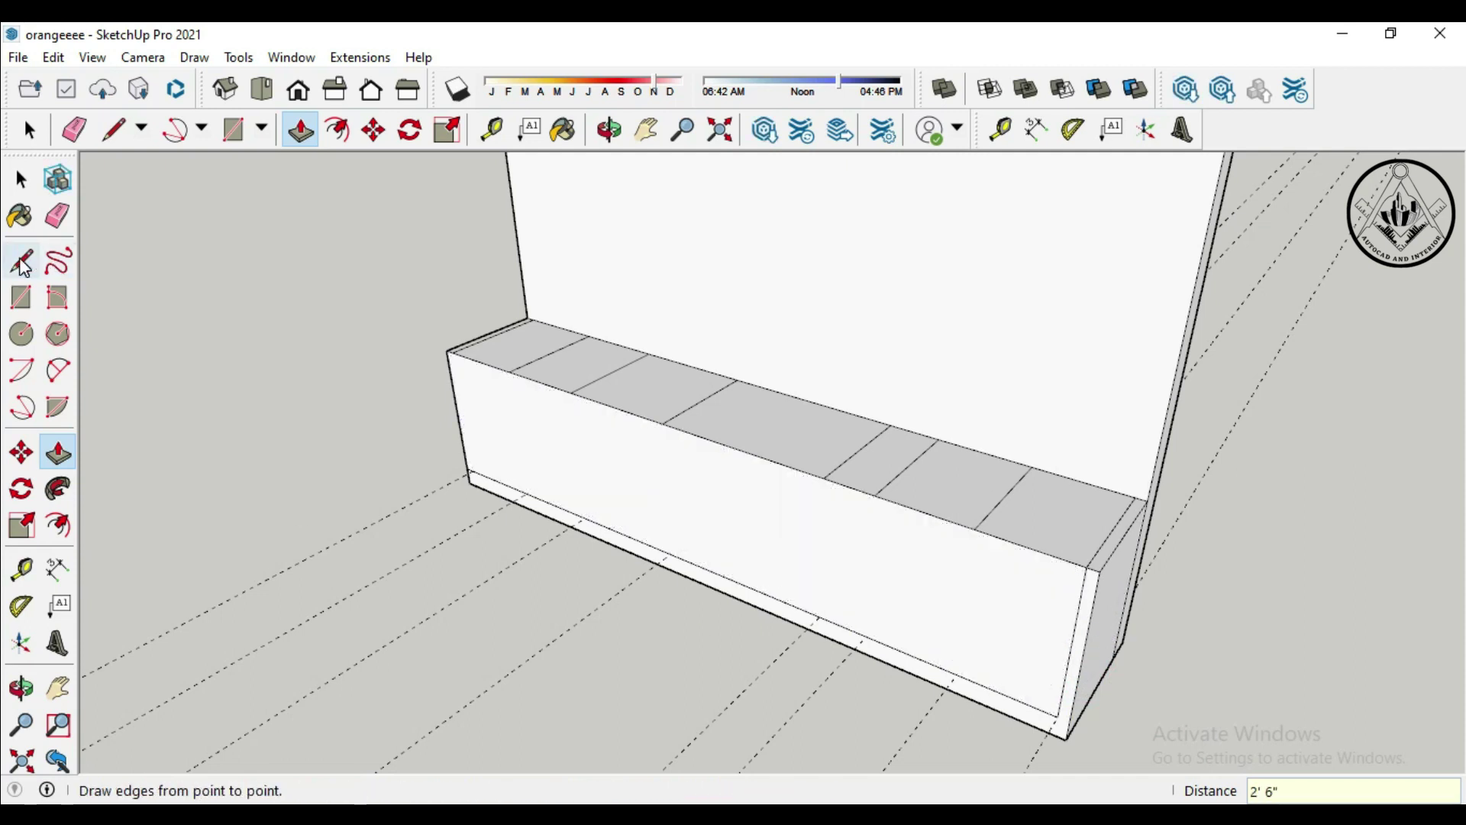
{"action": "left_click", "coordinate": [1057, 718]}
{"action": "key", "text": "Escape"}
{"action": "middle_click_drag", "start_coordinate": [1128, 631], "coordinate": [1089, 676]}
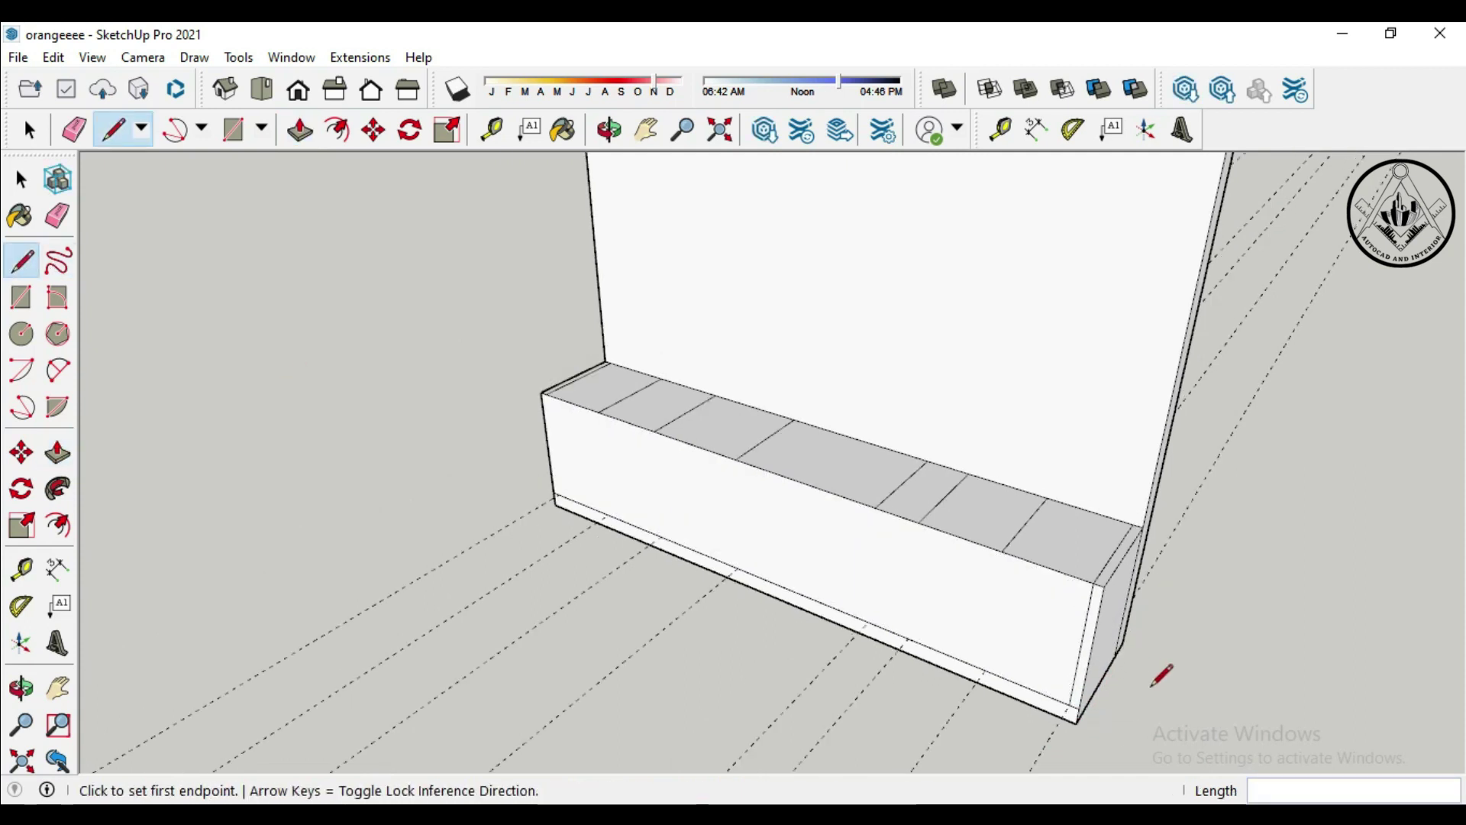
{"action": "left_click", "coordinate": [1090, 675]}
{"action": "key", "text": "Escape"}
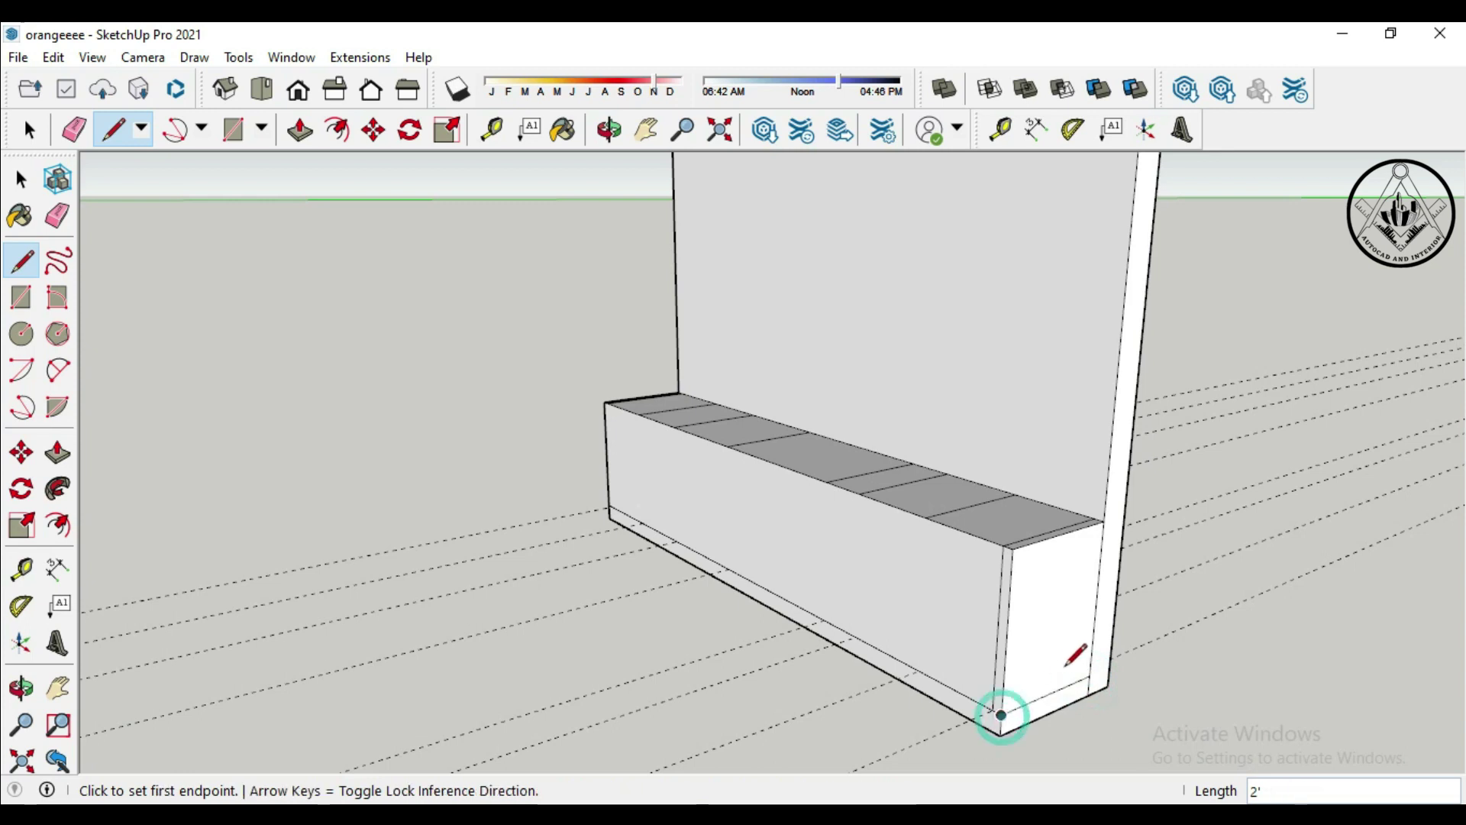
{"action": "scroll", "coordinate": [1005, 695], "scroll_direction": "down", "scroll_amount": 5}
{"action": "mouse_move", "coordinate": [857, 615]}
{"action": "middle_mouse_down"}
{"action": "mouse_move", "coordinate": [1248, 673]}
{"action": "mouse_move", "coordinate": [720, 635]}
{"action": "mouse_move", "coordinate": [821, 563]}
{"action": "middle_mouse_up"}
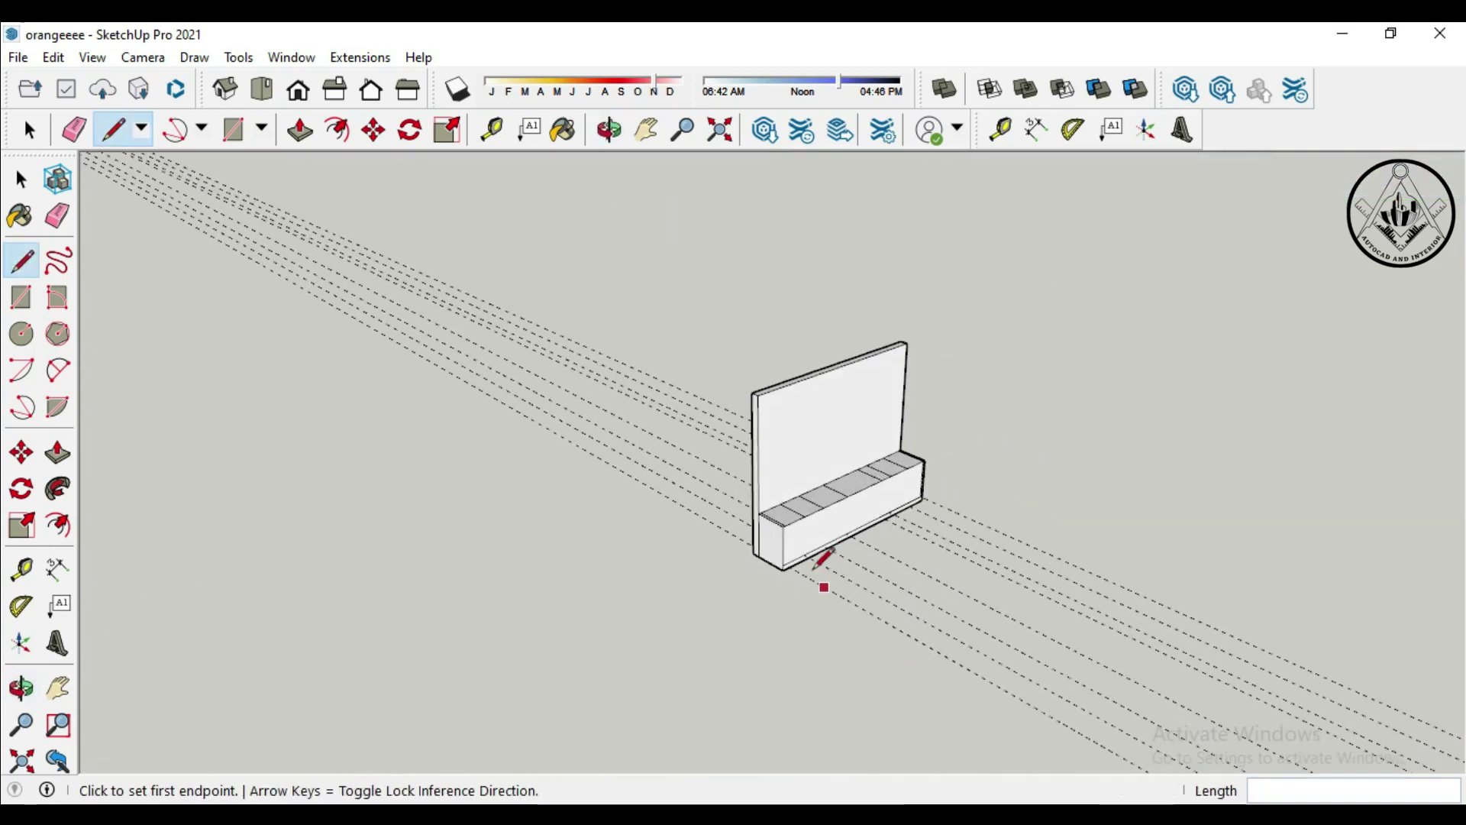
{"action": "scroll", "coordinate": [822, 563], "scroll_direction": "up", "scroll_amount": 5}
{"action": "scroll", "coordinate": [800, 583], "scroll_direction": "up", "scroll_amount": 3}
Step: Draw a vertical edge from the front face's top-left corner down to the bottom edge
{"action": "left_click", "coordinate": [789, 614]}
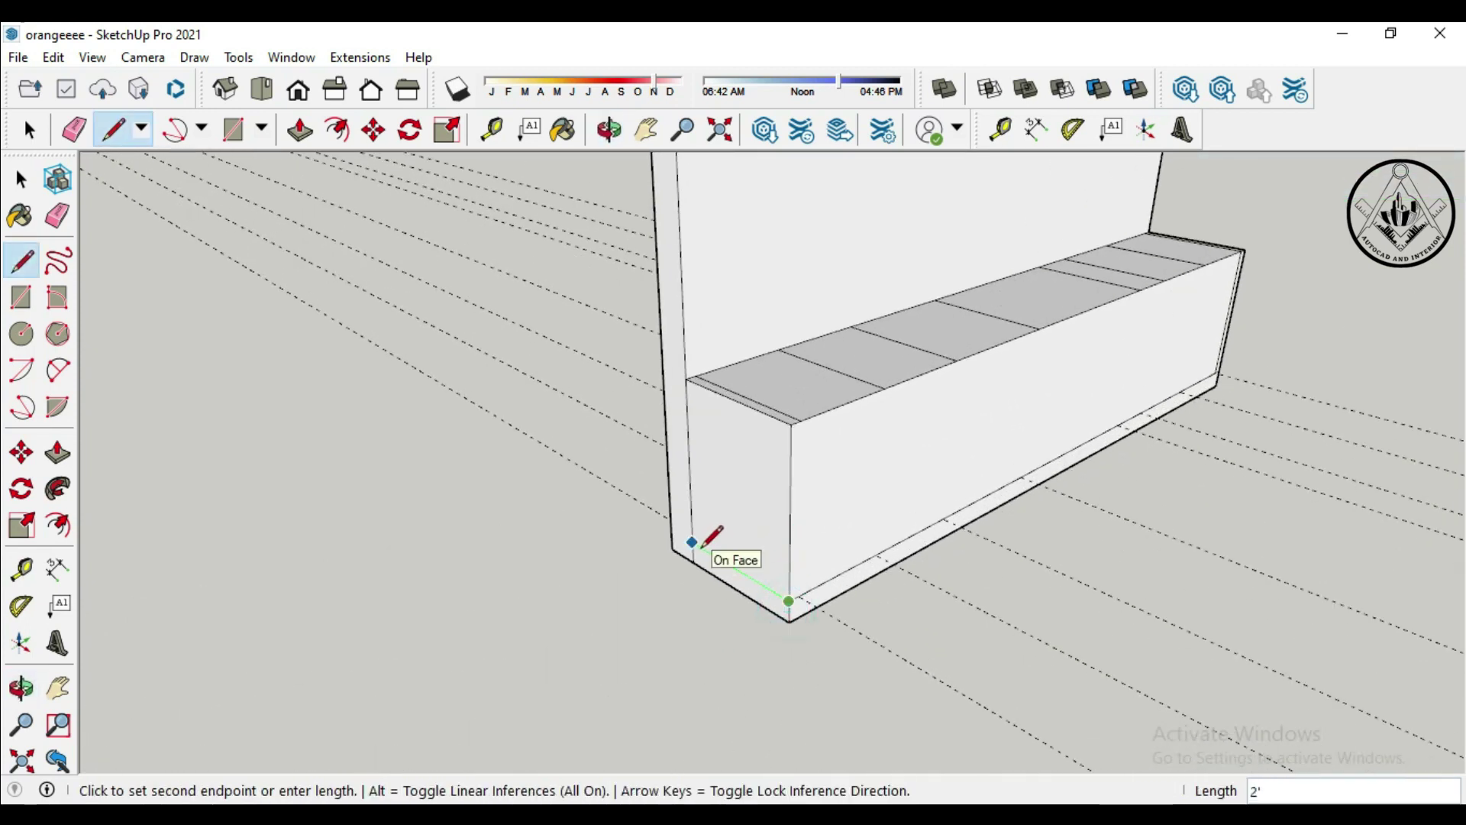
{"action": "key", "text": "Escape"}
{"action": "mouse_move", "coordinate": [789, 592]}
{"action": "middle_mouse_down"}
{"action": "mouse_move", "coordinate": [661, 678]}
{"action": "mouse_move", "coordinate": [707, 572]}
{"action": "middle_mouse_up"}
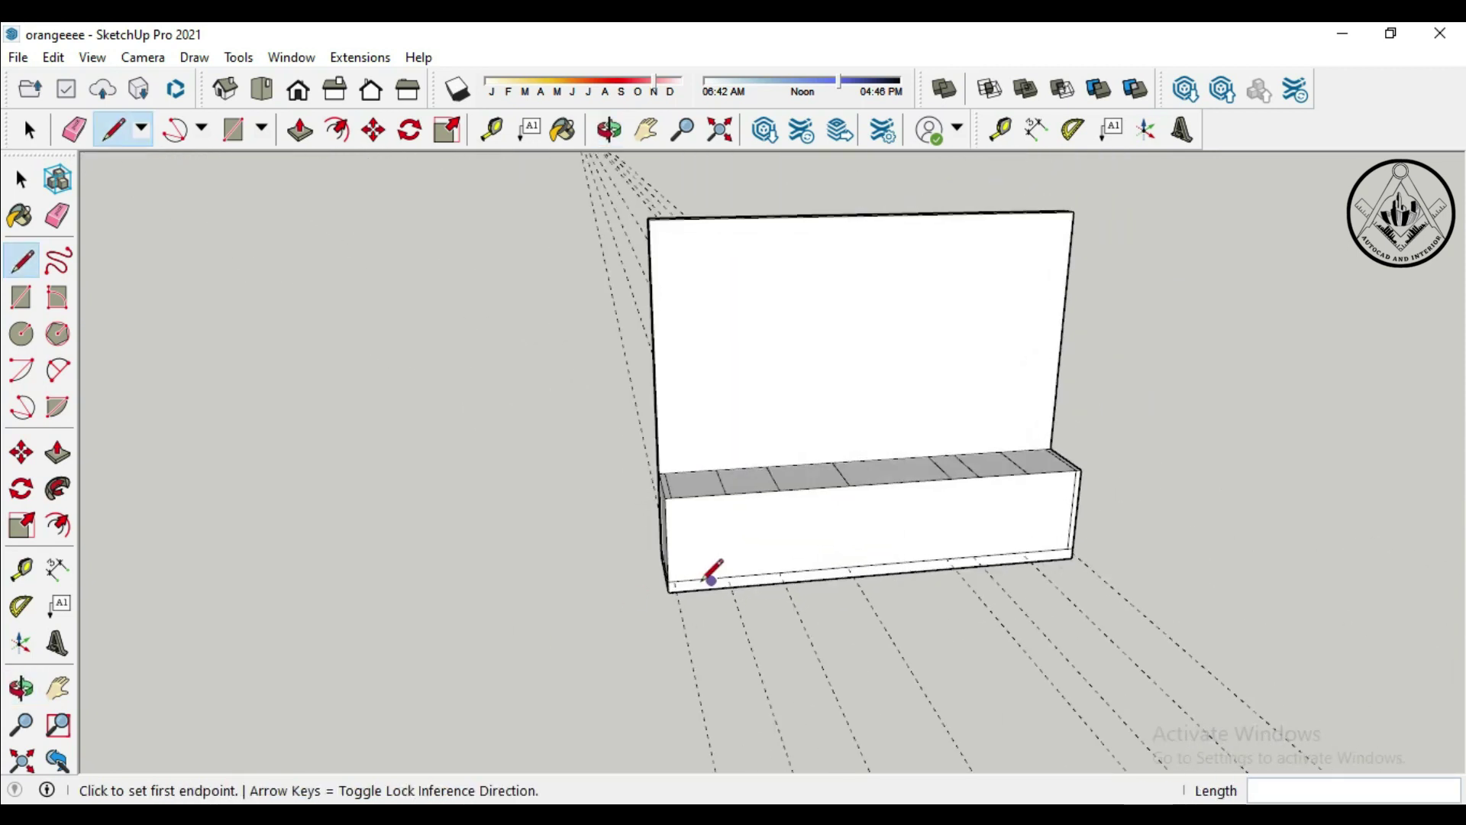
{"action": "scroll", "coordinate": [694, 519], "scroll_direction": "up", "scroll_amount": 3}
{"action": "left_click", "coordinate": [658, 471]}
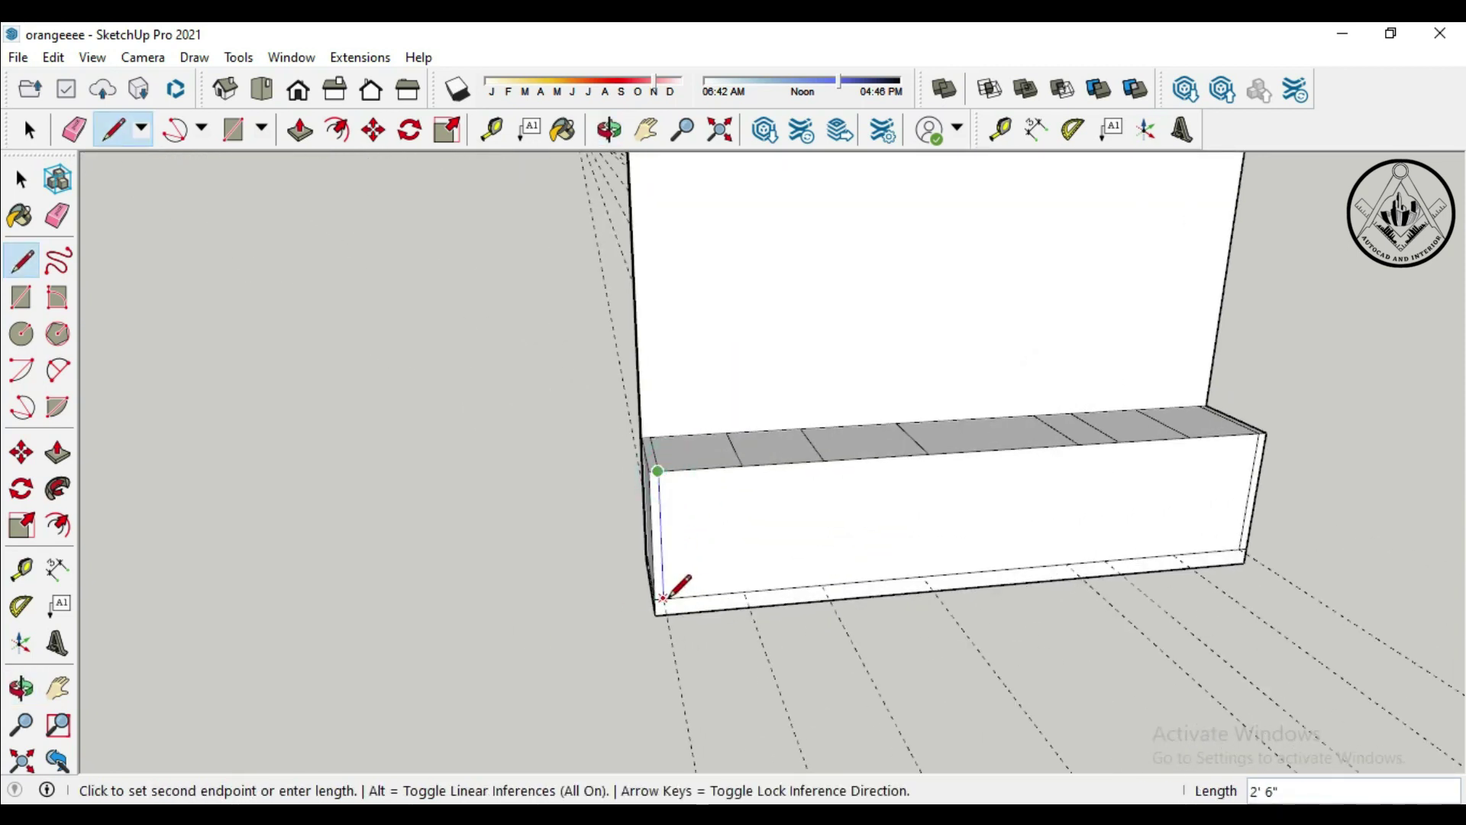
{"action": "left_click", "coordinate": [663, 598]}
{"action": "middle_click_drag", "start_coordinate": [1320, 501], "coordinate": [1187, 540]}
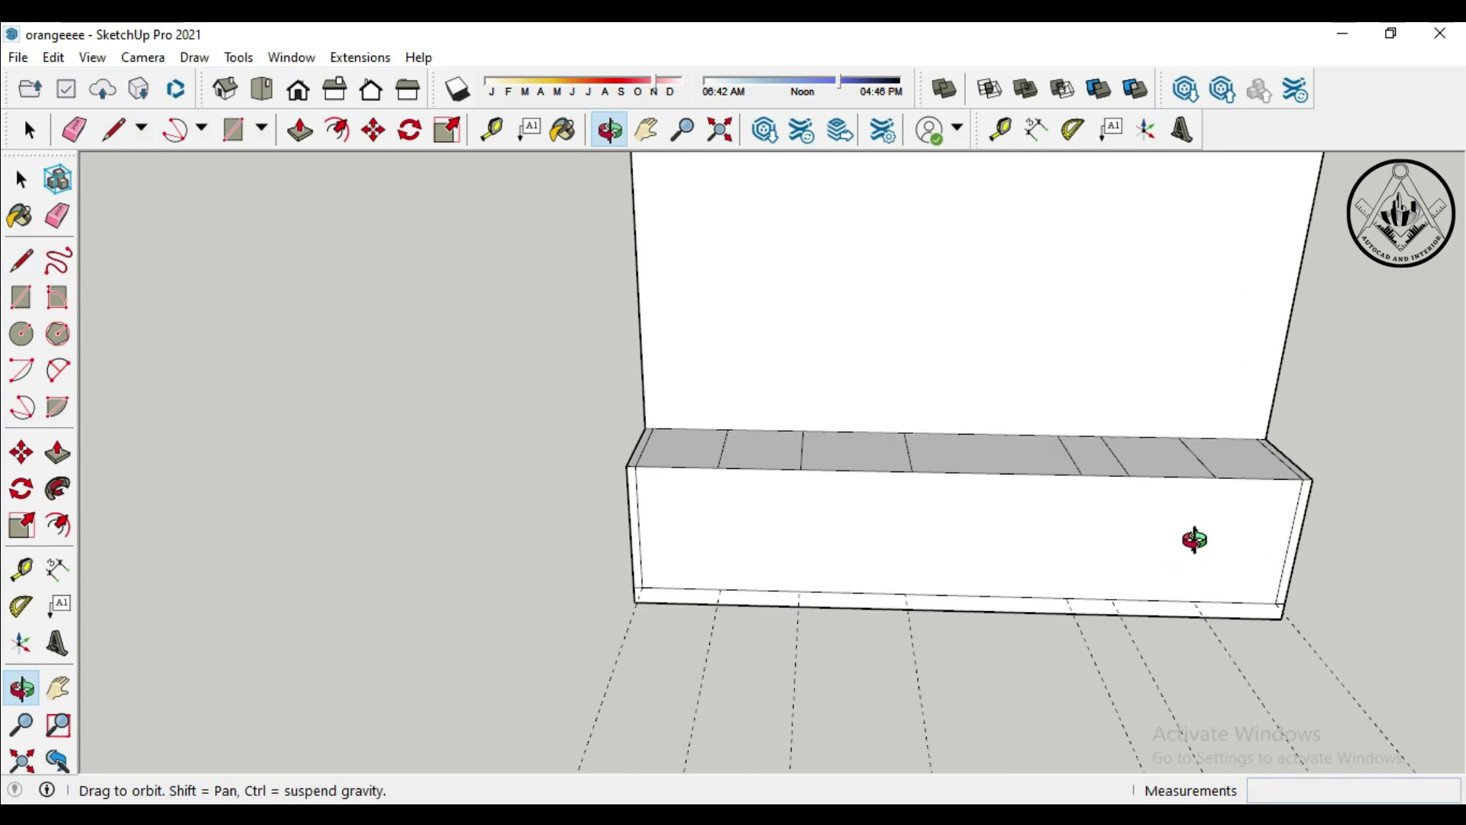
{"action": "left_click", "coordinate": [29, 130]}
{"action": "left_click", "coordinate": [58, 216]}
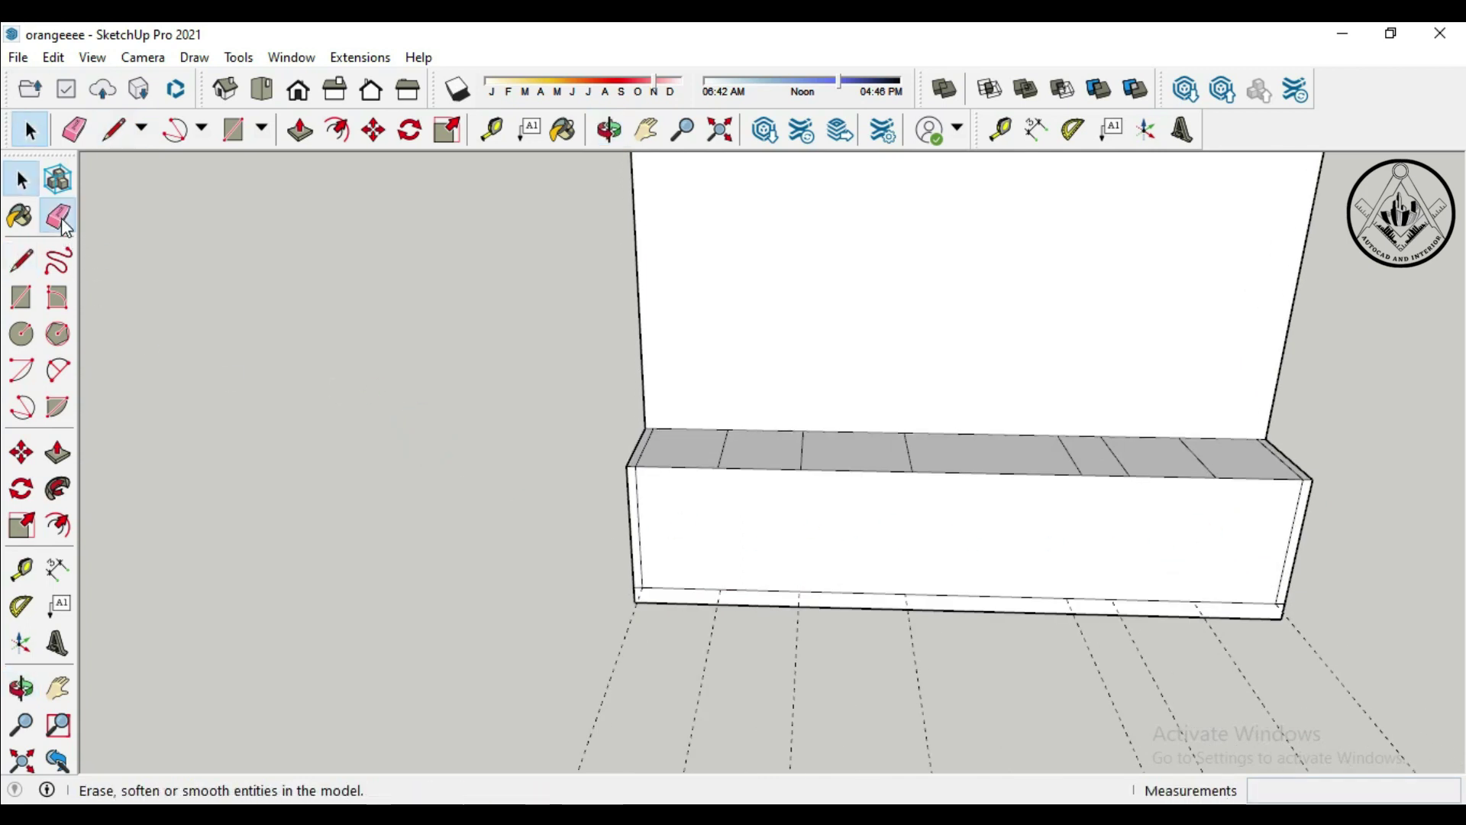
{"action": "scroll", "coordinate": [1288, 463], "scroll_direction": "up", "scroll_amount": 3}
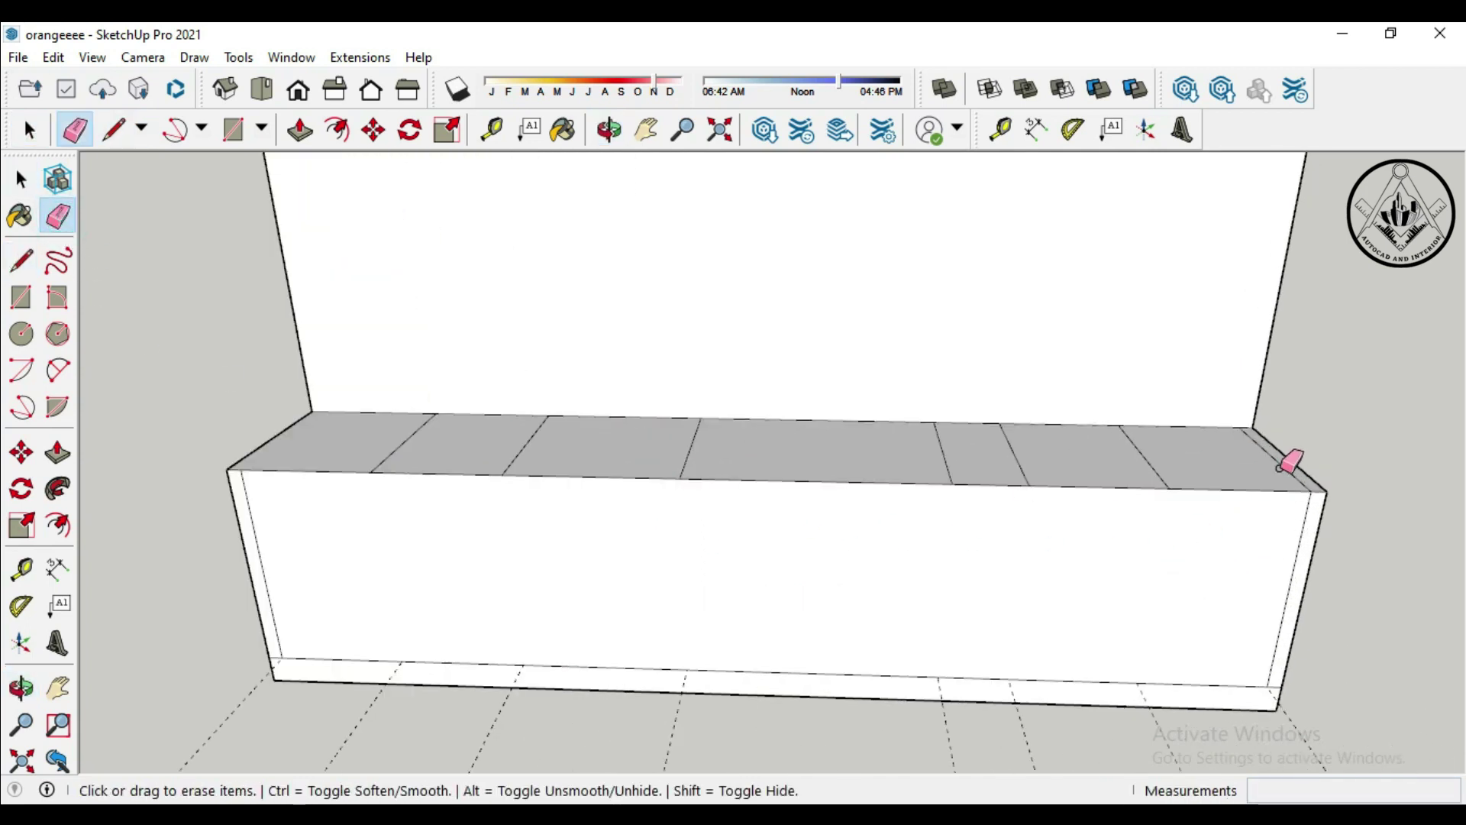
{"action": "scroll", "coordinate": [1097, 447], "scroll_direction": "down", "scroll_amount": 2}
{"action": "scroll", "coordinate": [1041, 468], "scroll_direction": "down", "scroll_amount": 2}
{"action": "scroll", "coordinate": [538, 547], "scroll_direction": "up", "scroll_amount": 1}
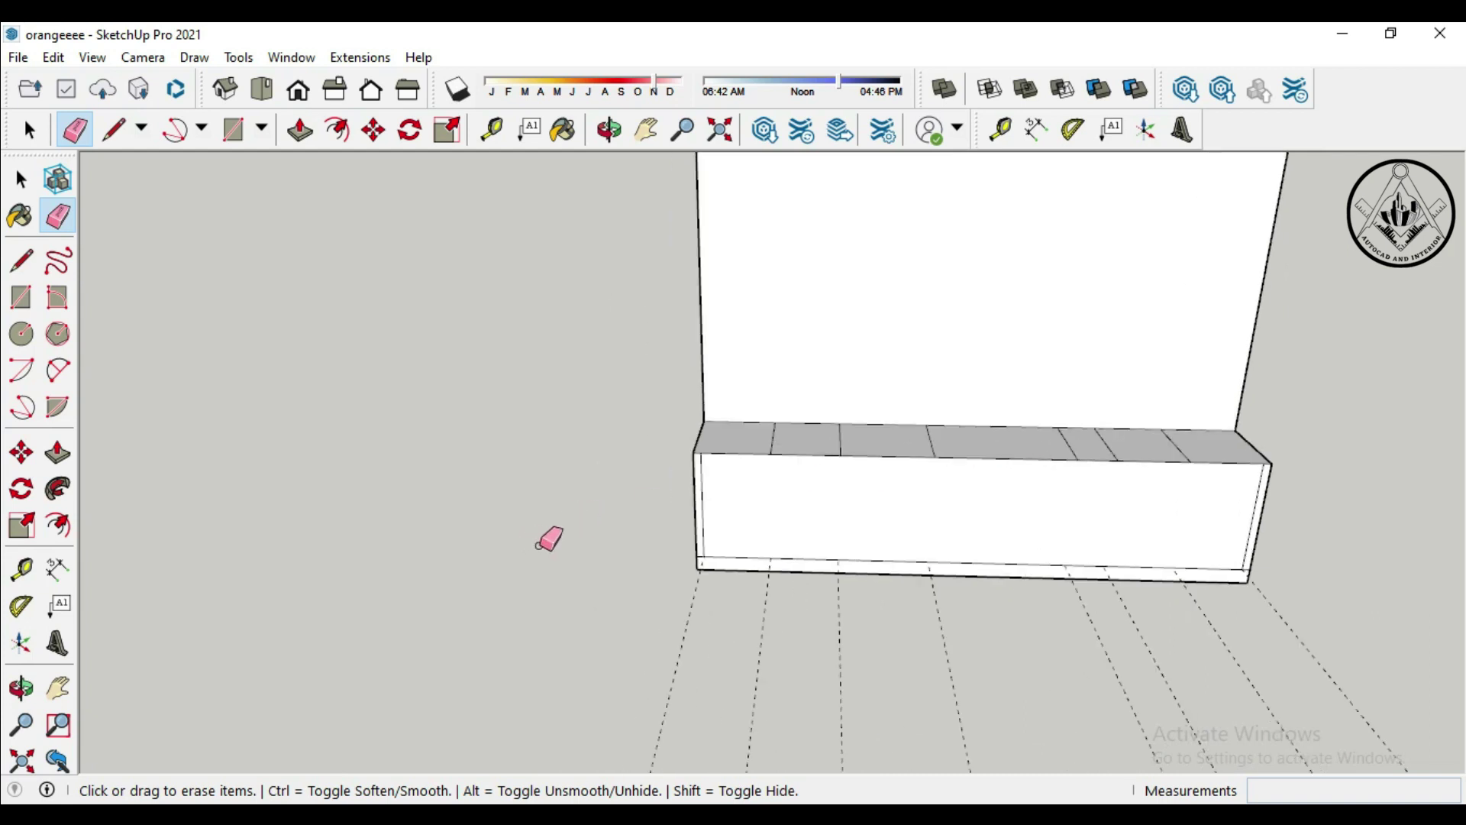
{"action": "scroll", "coordinate": [611, 544], "scroll_direction": "up", "scroll_amount": 1}
{"action": "scroll", "coordinate": [649, 550], "scroll_direction": "down", "scroll_amount": 1}
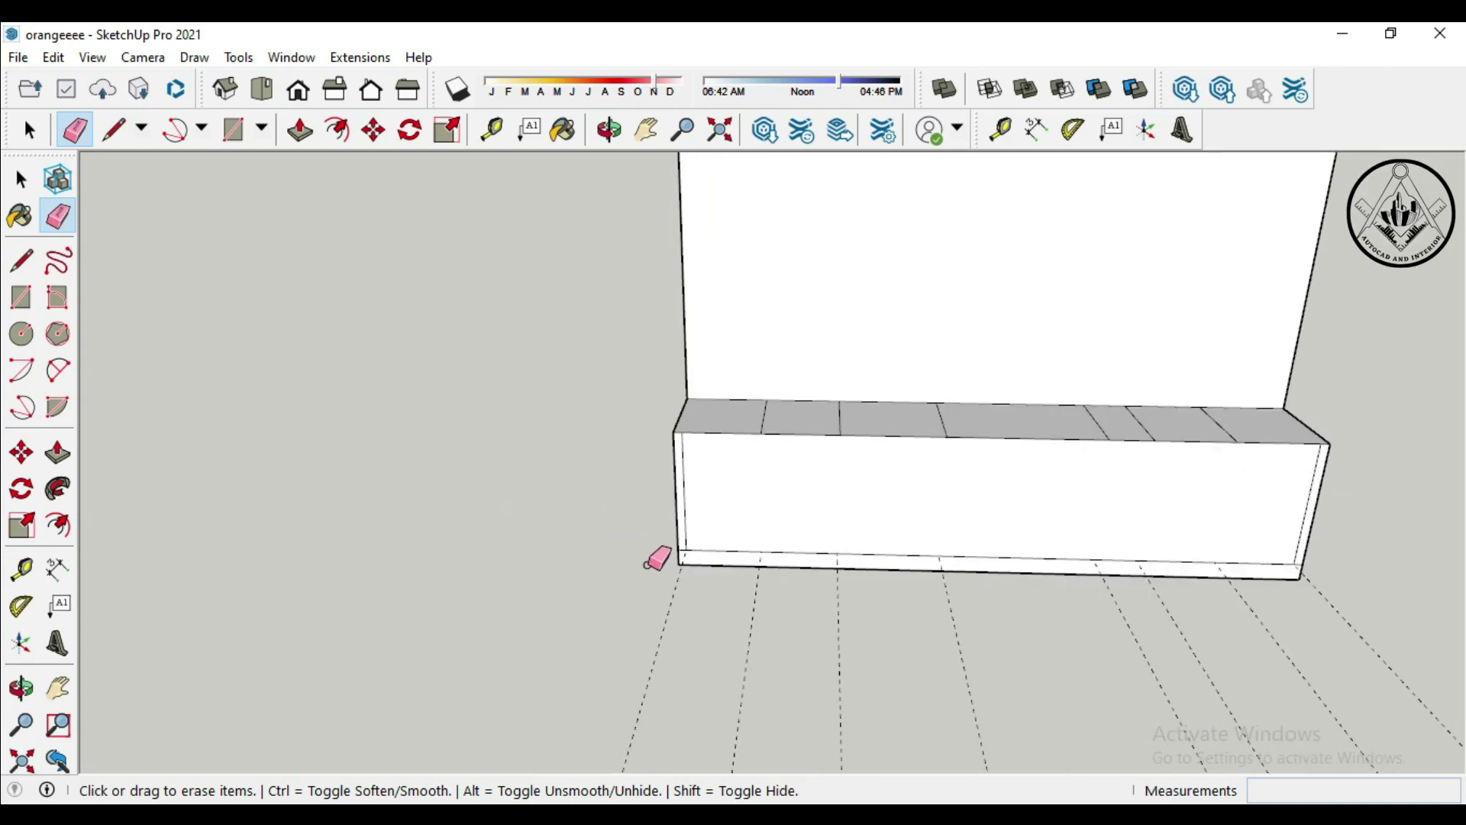
{"action": "scroll", "coordinate": [655, 557], "scroll_direction": "up", "scroll_amount": 1}
{"action": "scroll", "coordinate": [297, 526], "scroll_direction": "down", "scroll_amount": 3}
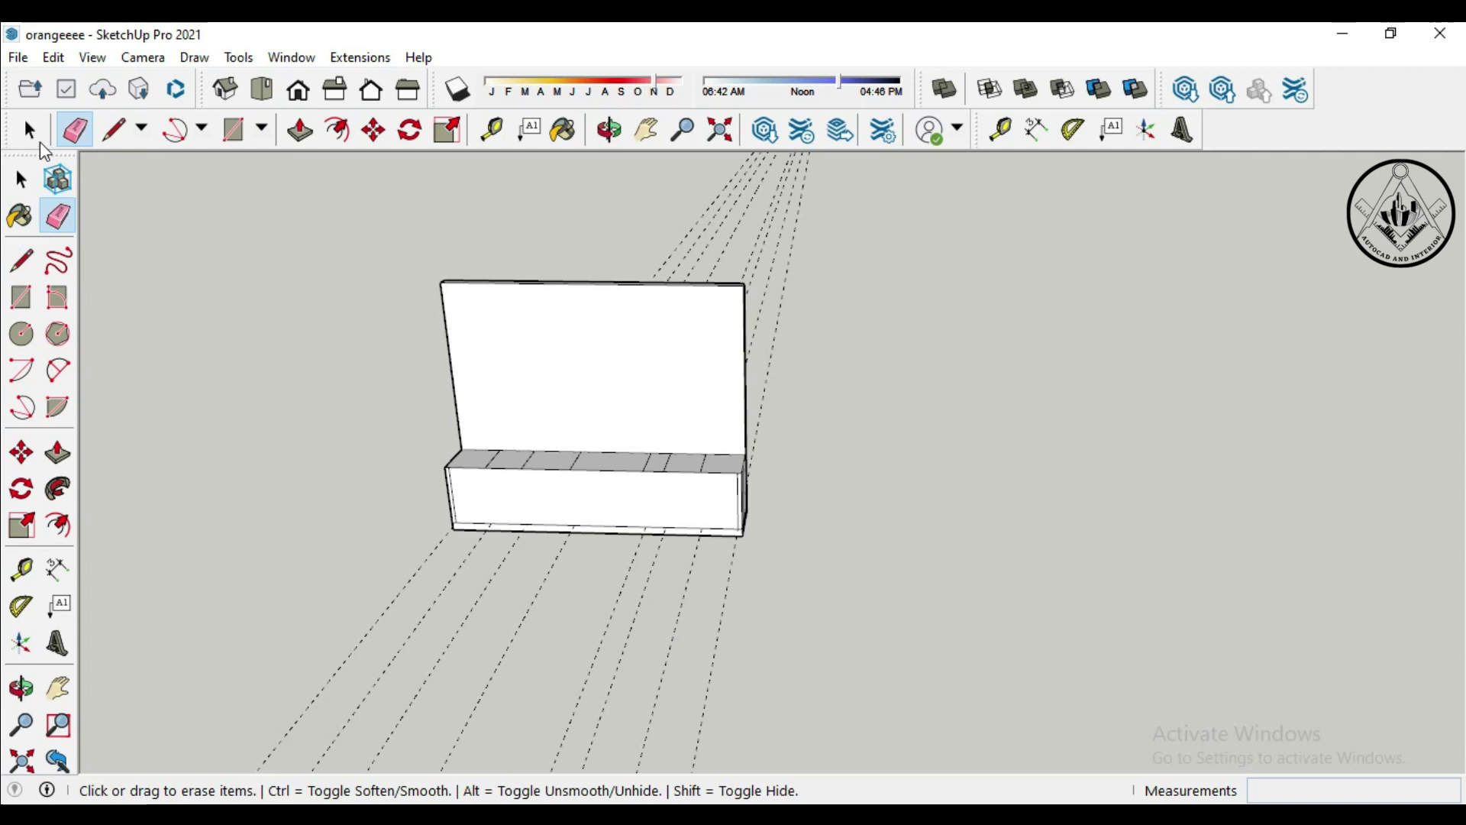
{"action": "left_click", "coordinate": [30, 132]}
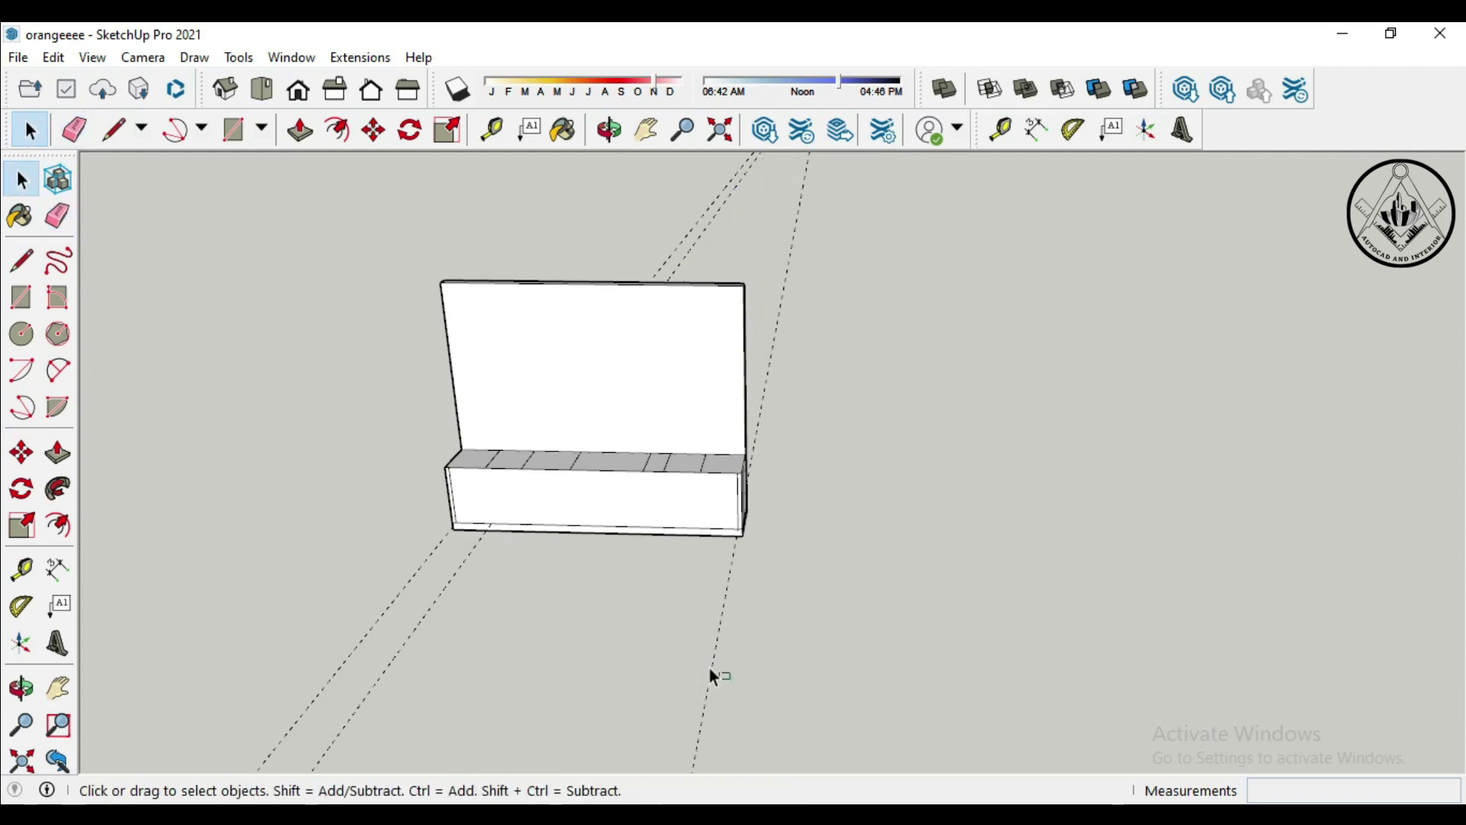
{"action": "mouse_move", "coordinate": [625, 645]}
{"action": "middle_mouse_down"}
{"action": "mouse_move", "coordinate": [698, 634]}
{"action": "mouse_move", "coordinate": [534, 489]}
{"action": "middle_mouse_up"}
{"action": "scroll", "coordinate": [602, 430], "scroll_direction": "up", "scroll_amount": 3}
{"action": "middle_click_drag", "start_coordinate": [601, 430], "coordinate": [1075, 319]}
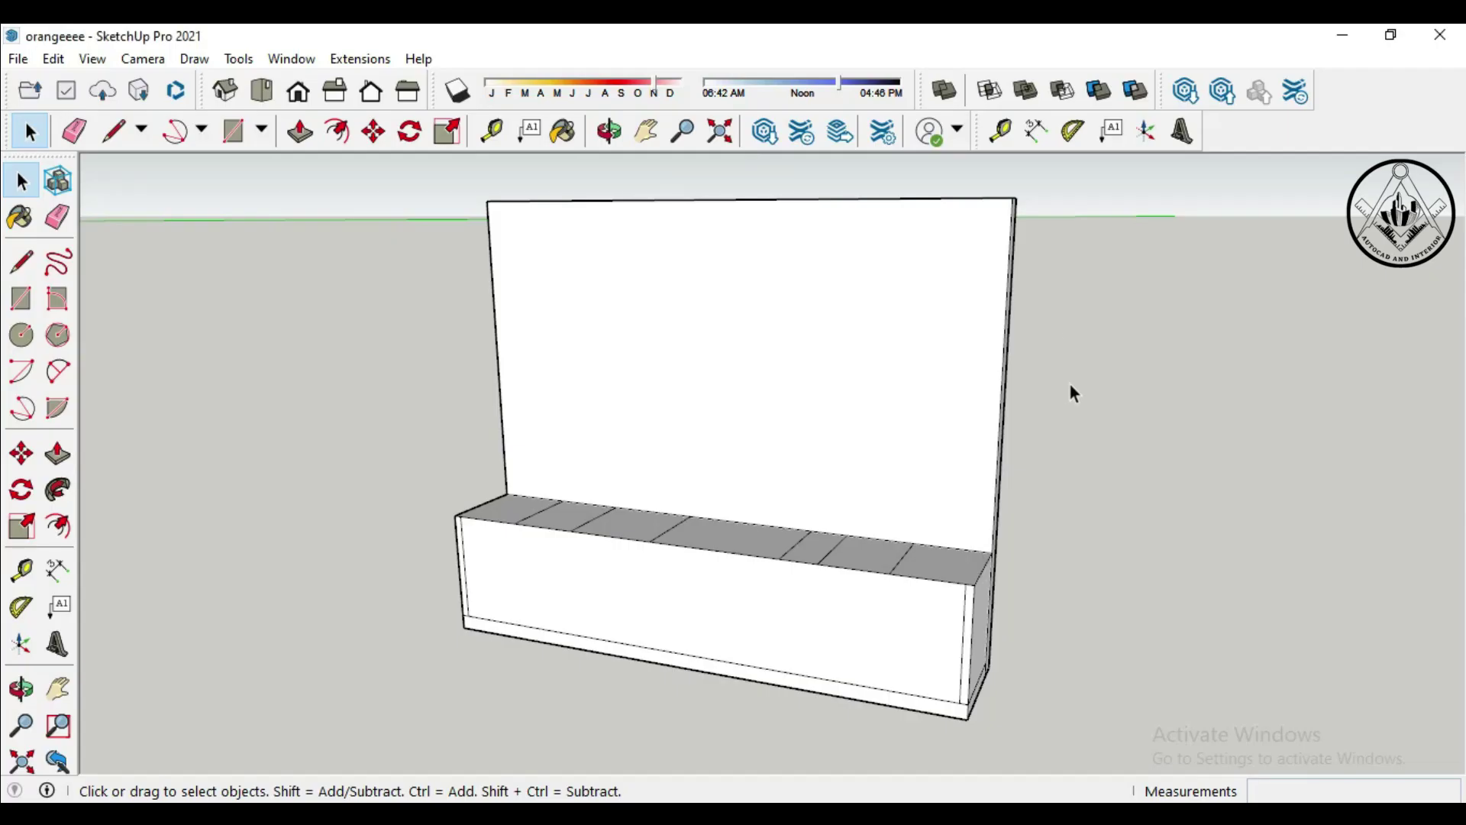
{"action": "scroll", "coordinate": [1078, 453], "scroll_direction": "up", "scroll_amount": 2}
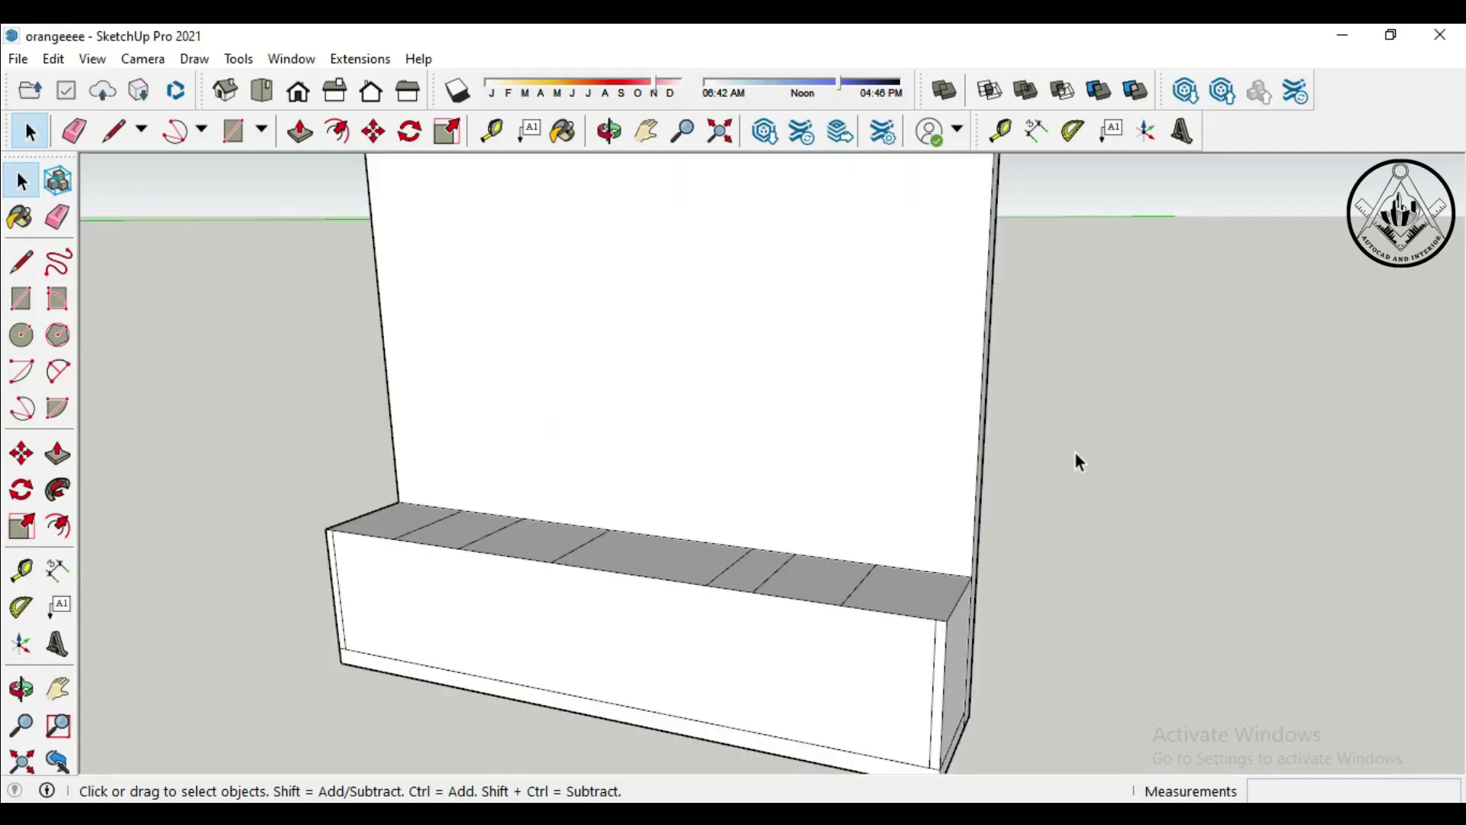
Step: Offset the middle, left and adjacent bench-top sections inward by 1 inch
{"action": "left_click", "coordinate": [57, 526]}
{"action": "left_click", "coordinate": [583, 544]}
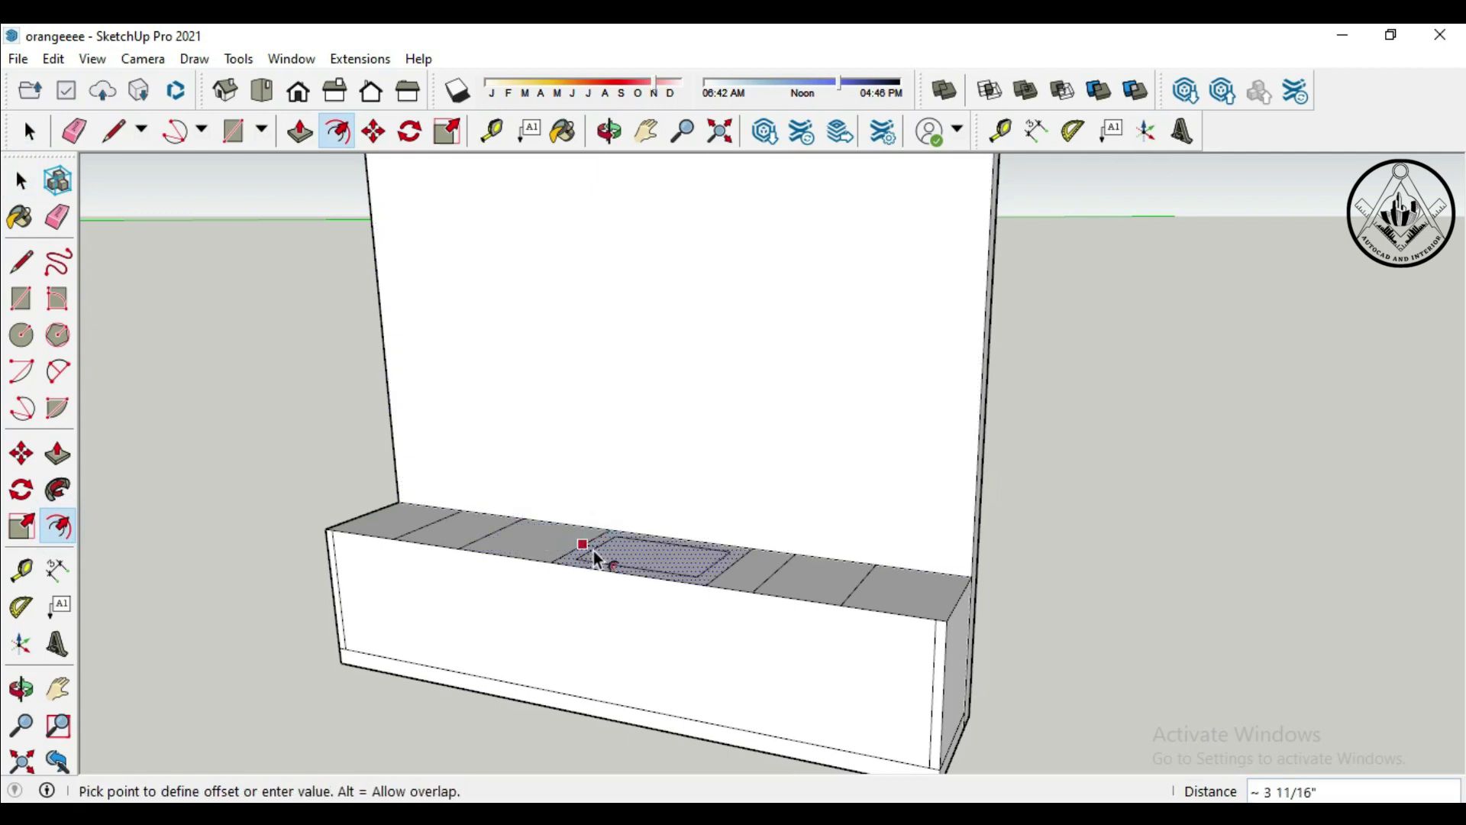
{"action": "type", "text": "1"}
{"action": "key", "text": "Return"}
{"action": "scroll", "coordinate": [406, 533], "scroll_direction": "up", "scroll_amount": 1}
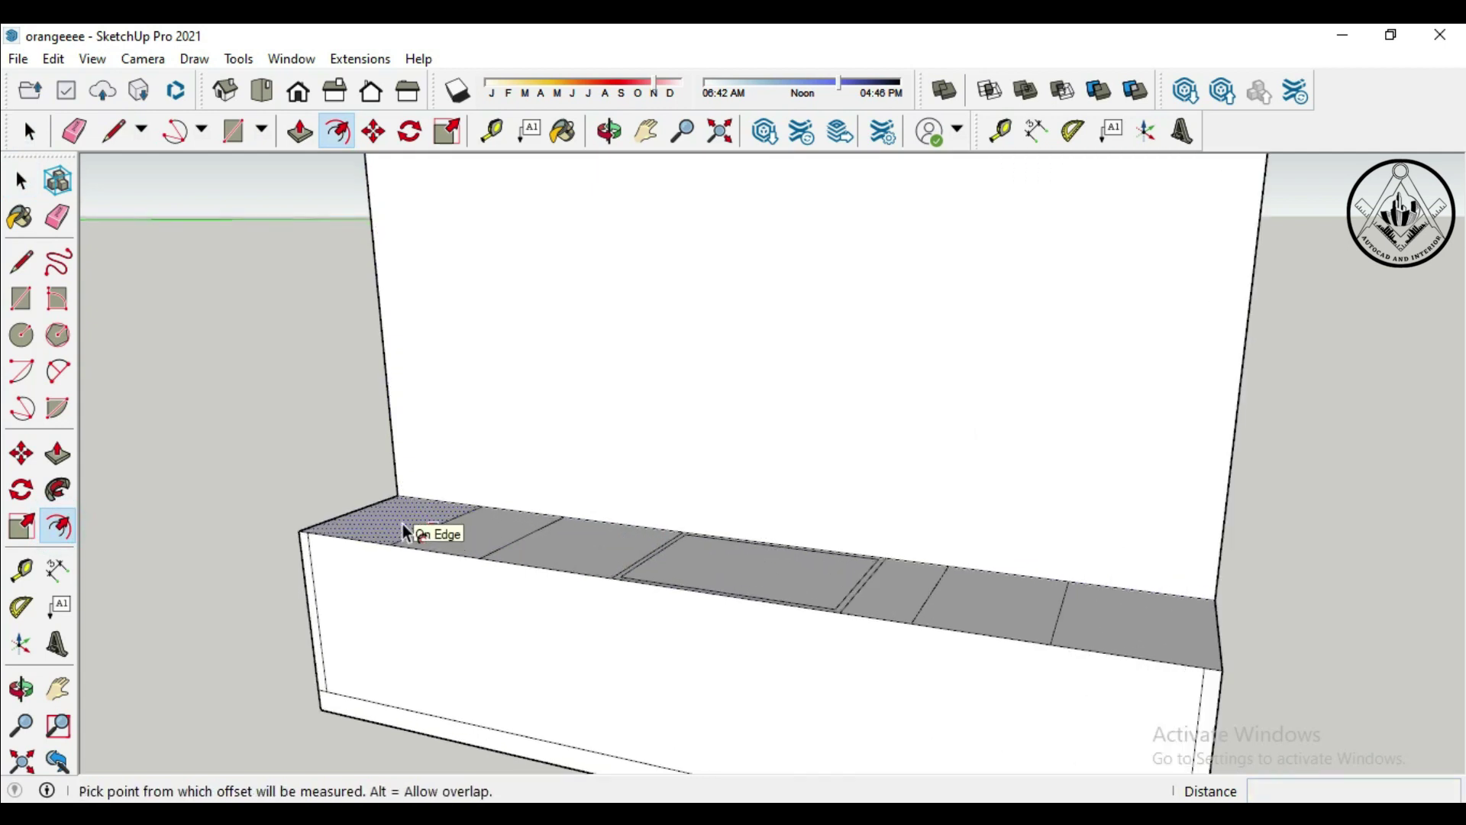
{"action": "scroll", "coordinate": [396, 517], "scroll_direction": "up", "scroll_amount": 2}
{"action": "left_click", "coordinate": [401, 526]}
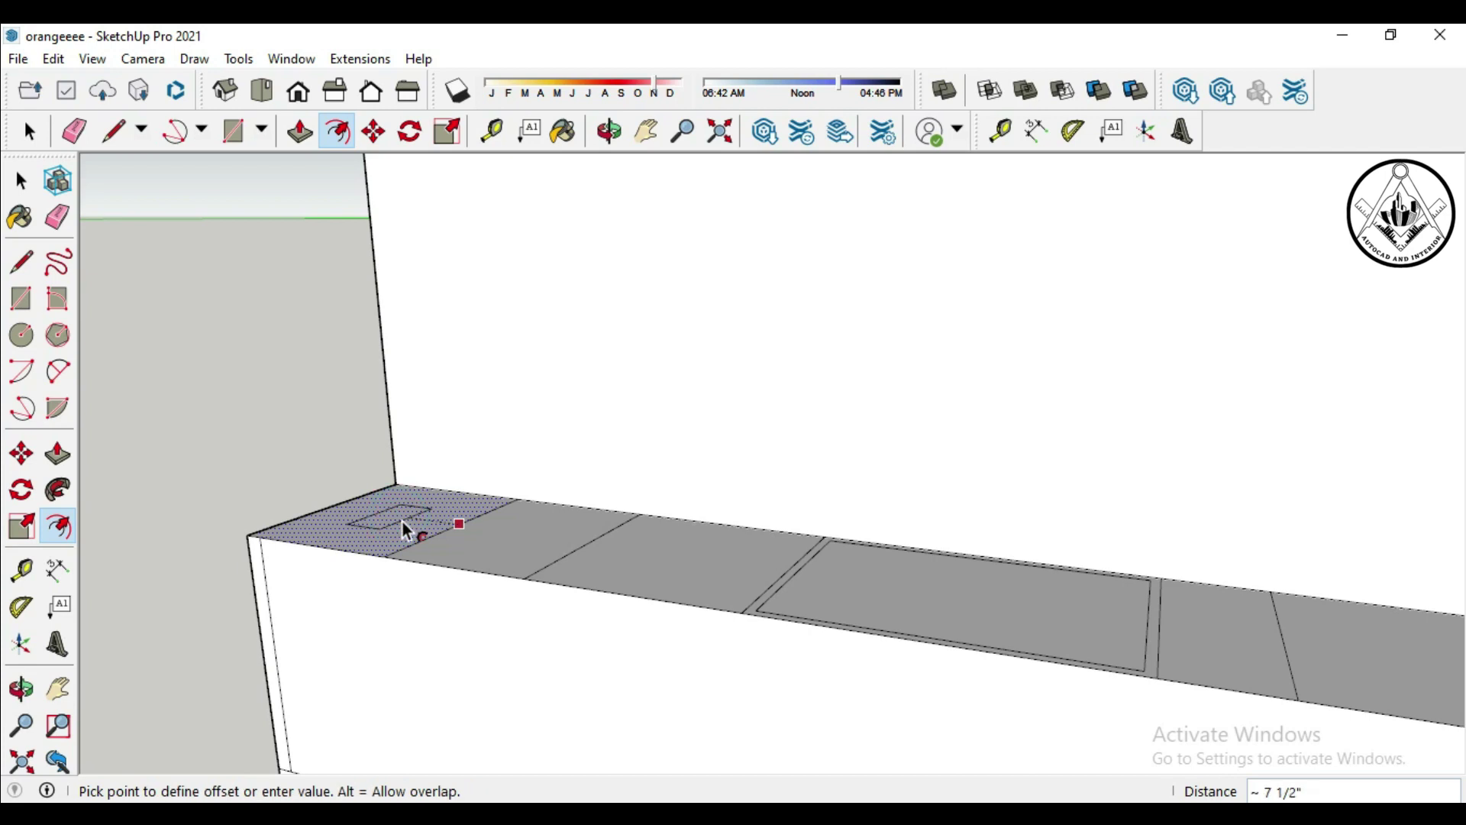
{"action": "left_click", "coordinate": [492, 532]}
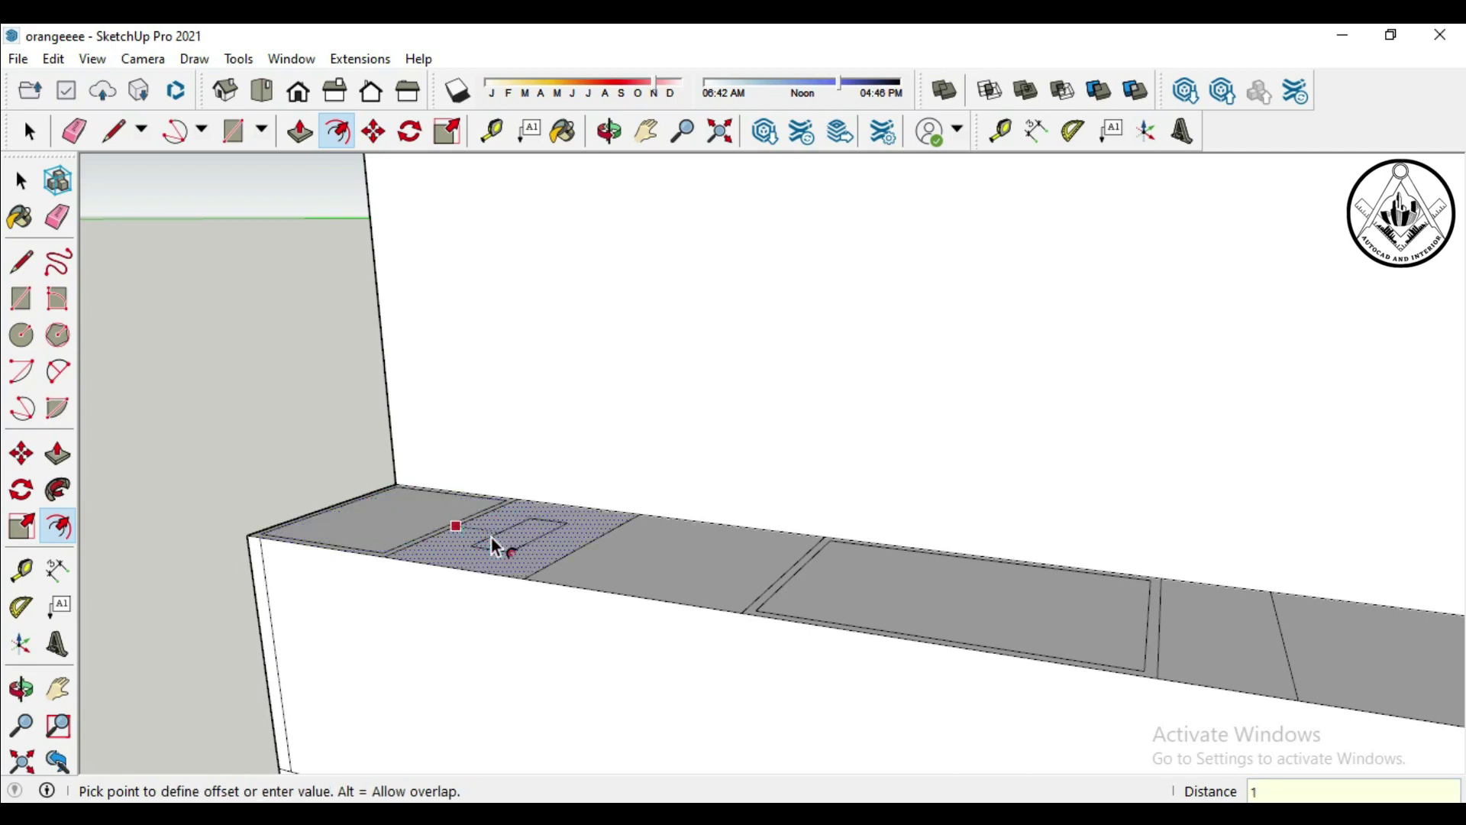
{"action": "key", "text": "Return"}
{"action": "scroll", "coordinate": [382, 572], "scroll_direction": "up", "scroll_amount": 2}
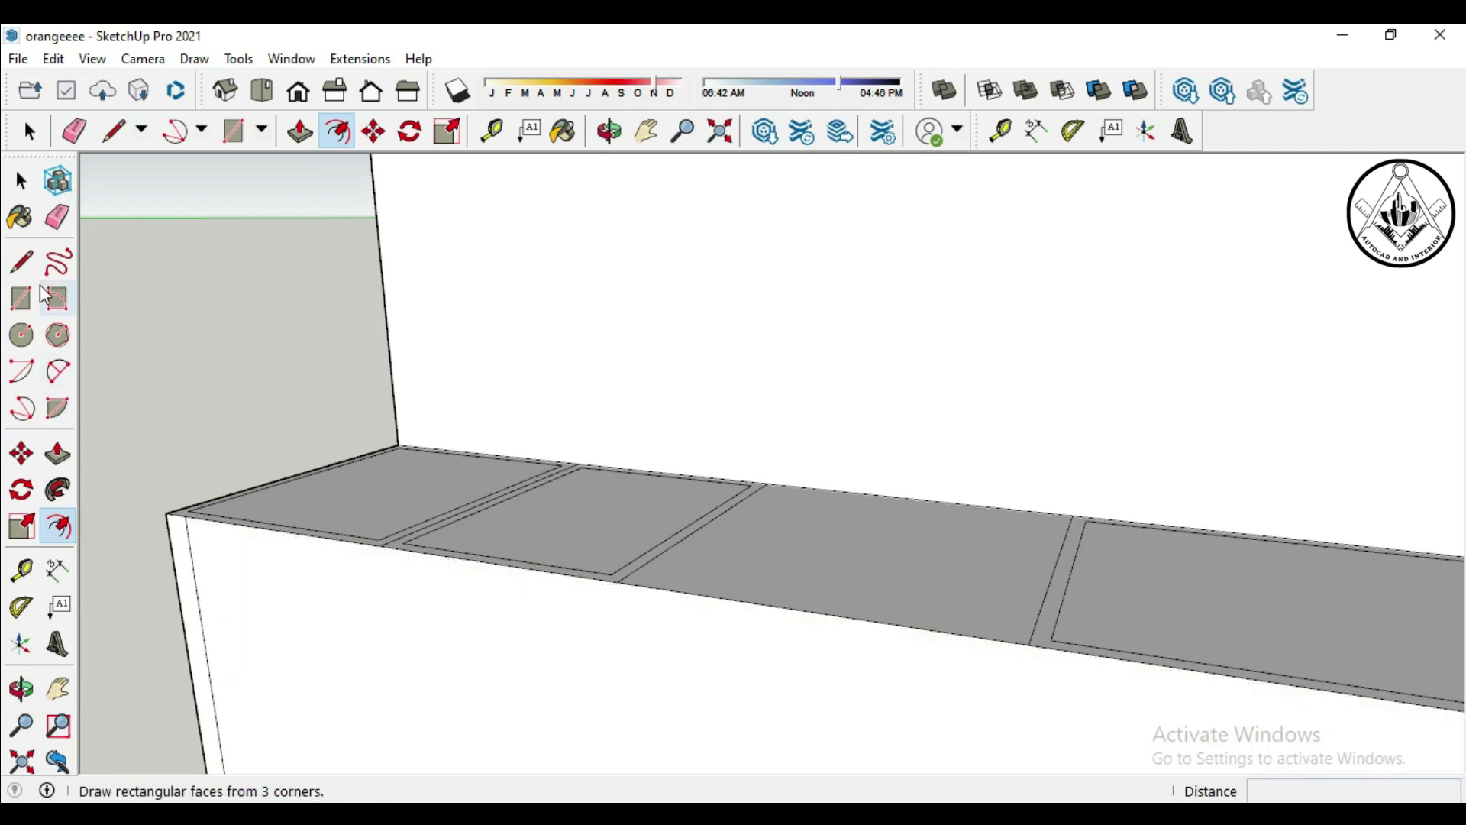
{"action": "key", "text": "e"}
{"action": "scroll", "coordinate": [268, 415], "scroll_direction": "down", "scroll_amount": 3}
Step: Draw the first three vertical door dividers from the front's top edge to its bottom edge
{"action": "key", "text": "l"}
{"action": "scroll", "coordinate": [513, 543], "scroll_direction": "up", "scroll_amount": 3}
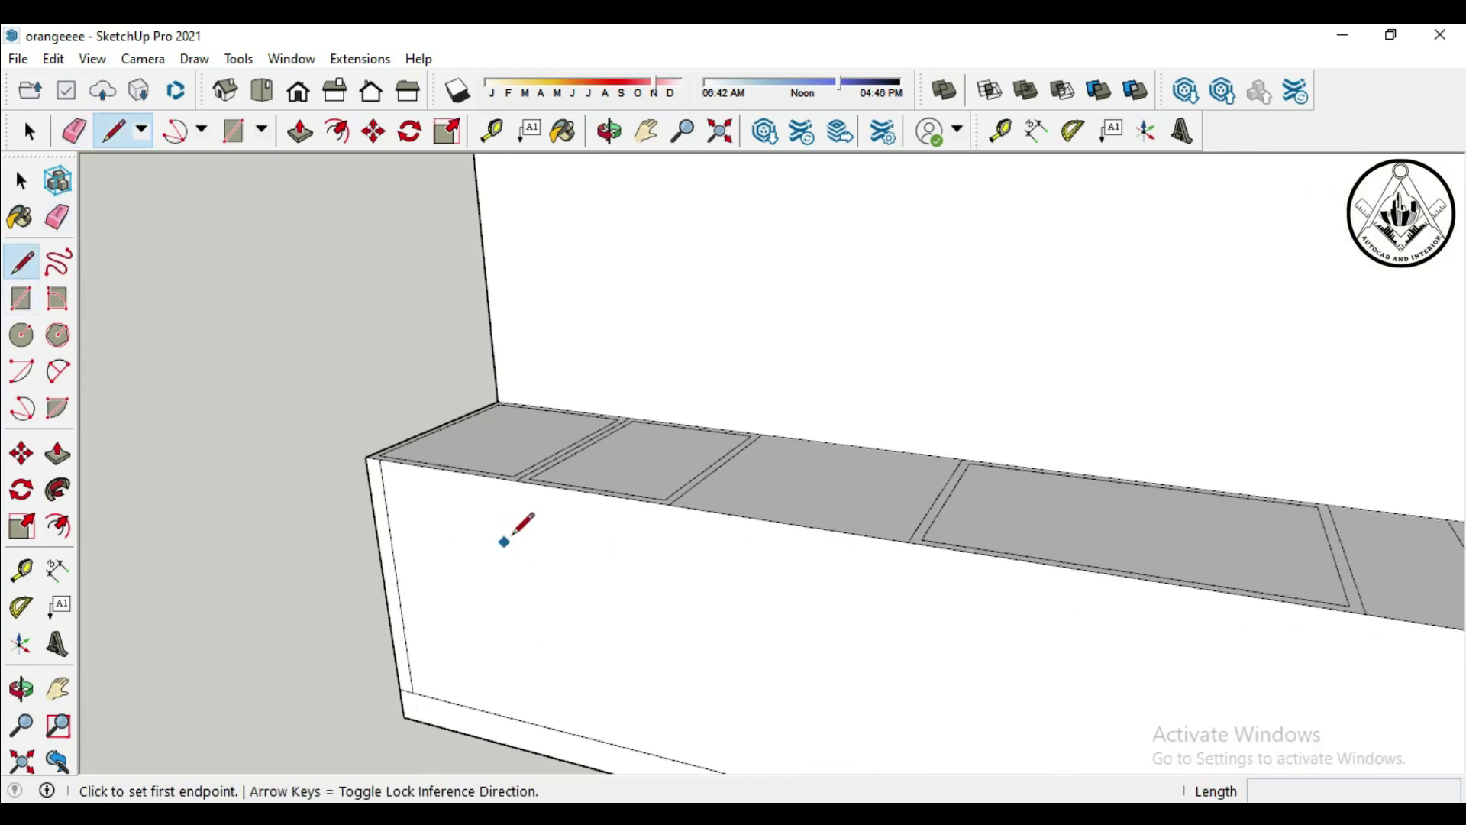
{"action": "left_click", "coordinate": [515, 480]}
{"action": "left_click", "coordinate": [533, 726]}
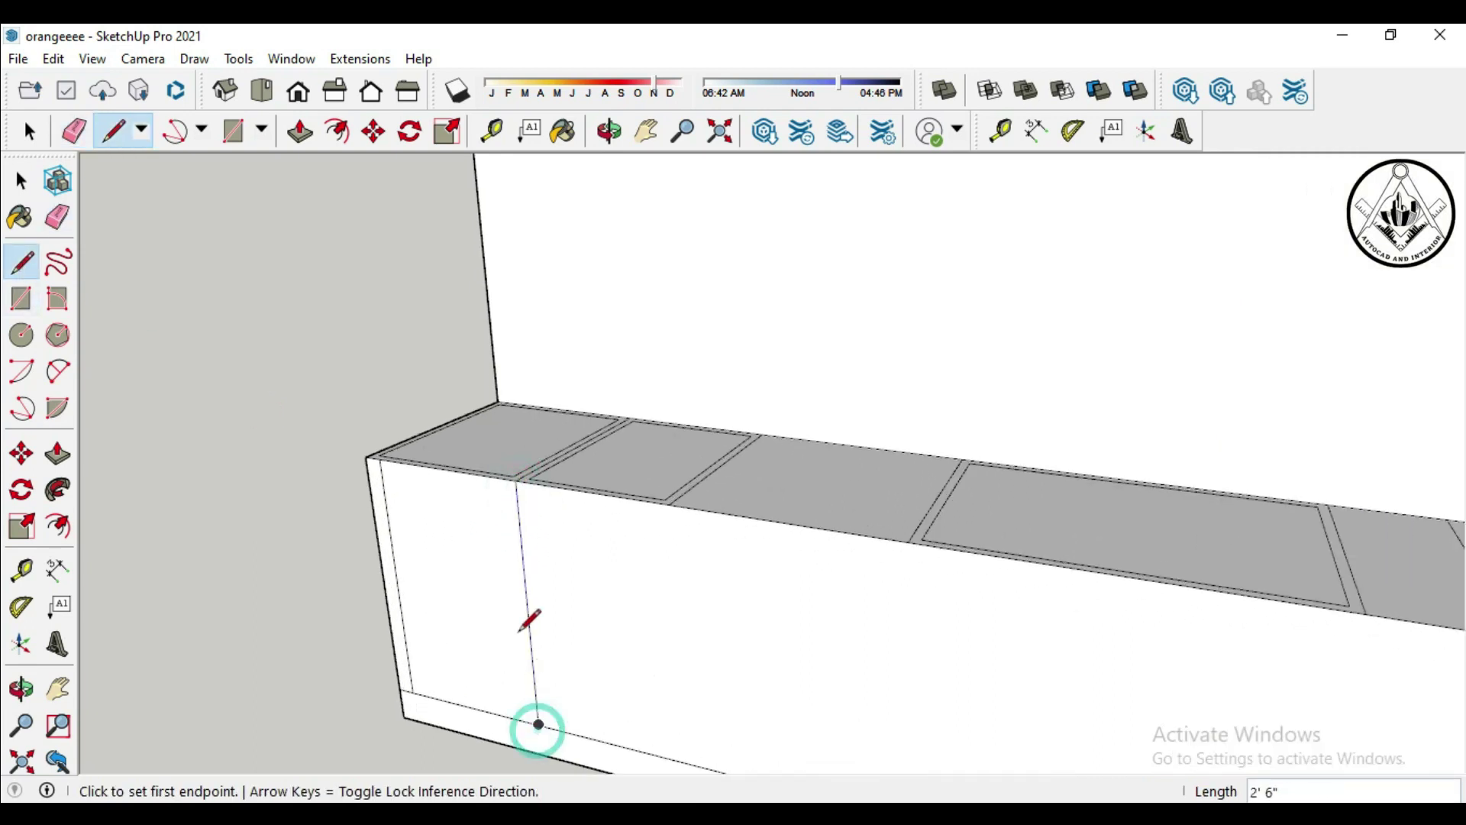
{"action": "scroll", "coordinate": [496, 573], "scroll_direction": "down", "scroll_amount": 2}
{"action": "scroll", "coordinate": [611, 550], "scroll_direction": "up", "scroll_amount": 2}
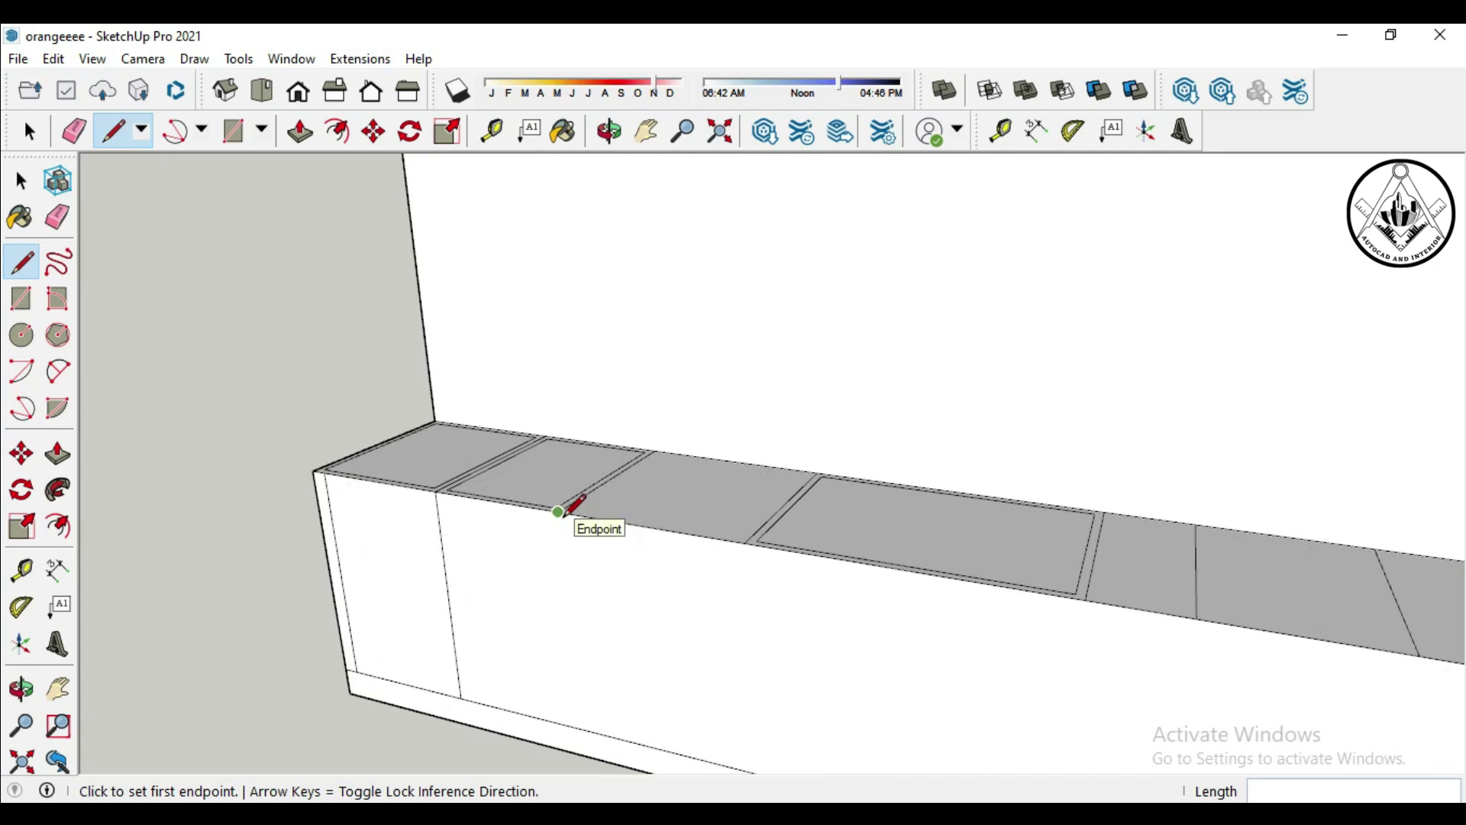
{"action": "left_click", "coordinate": [558, 511]}
{"action": "left_click", "coordinate": [574, 725]}
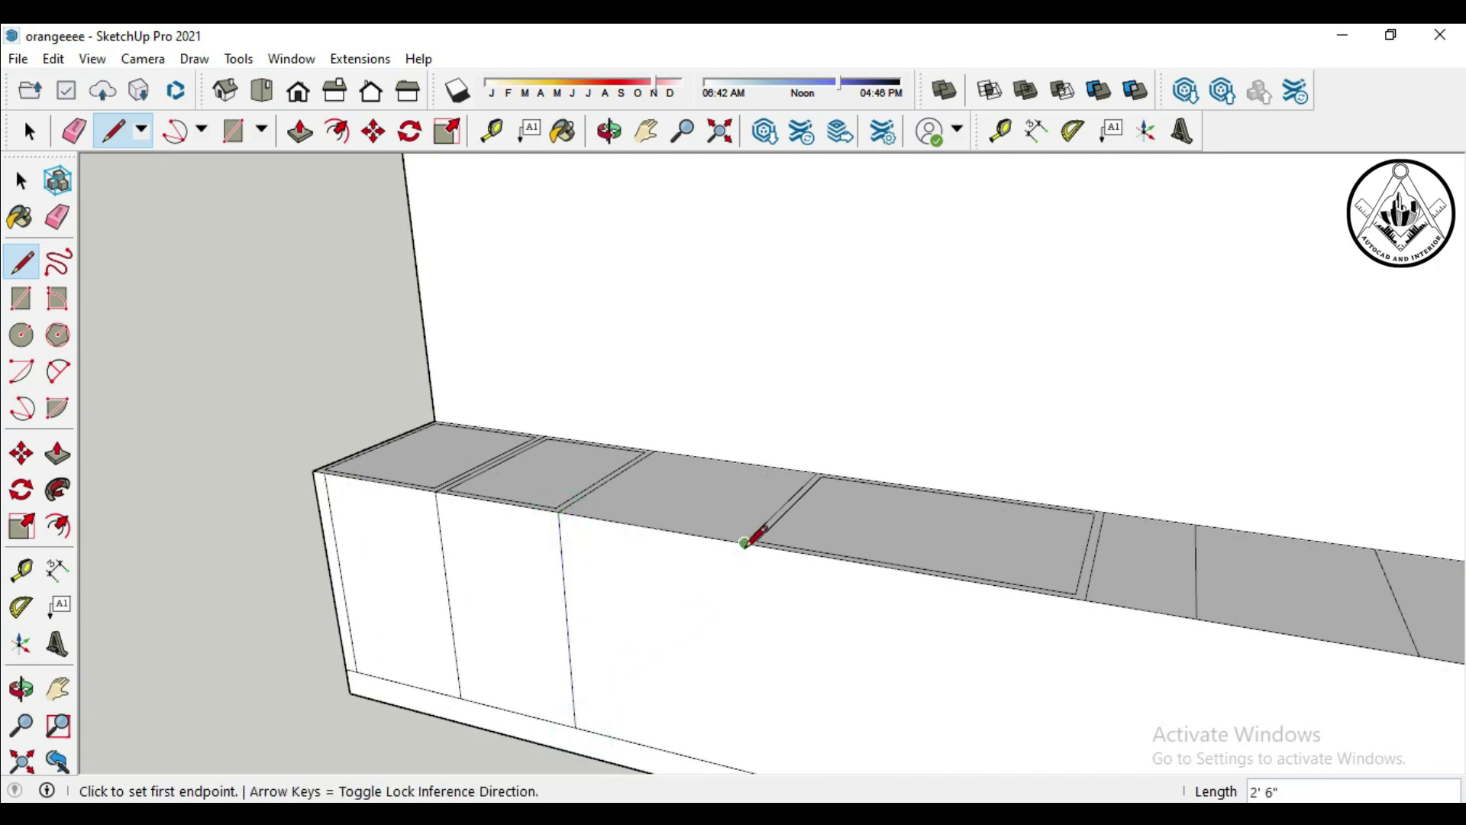
{"action": "left_click", "coordinate": [745, 543]}
{"action": "left_click", "coordinate": [746, 767]}
Step: Draw three more vertical dividers across the right part of the cabinet front
{"action": "scroll", "coordinate": [550, 504], "scroll_direction": "down", "scroll_amount": 3}
{"action": "scroll", "coordinate": [749, 631], "scroll_direction": "up", "scroll_amount": 2}
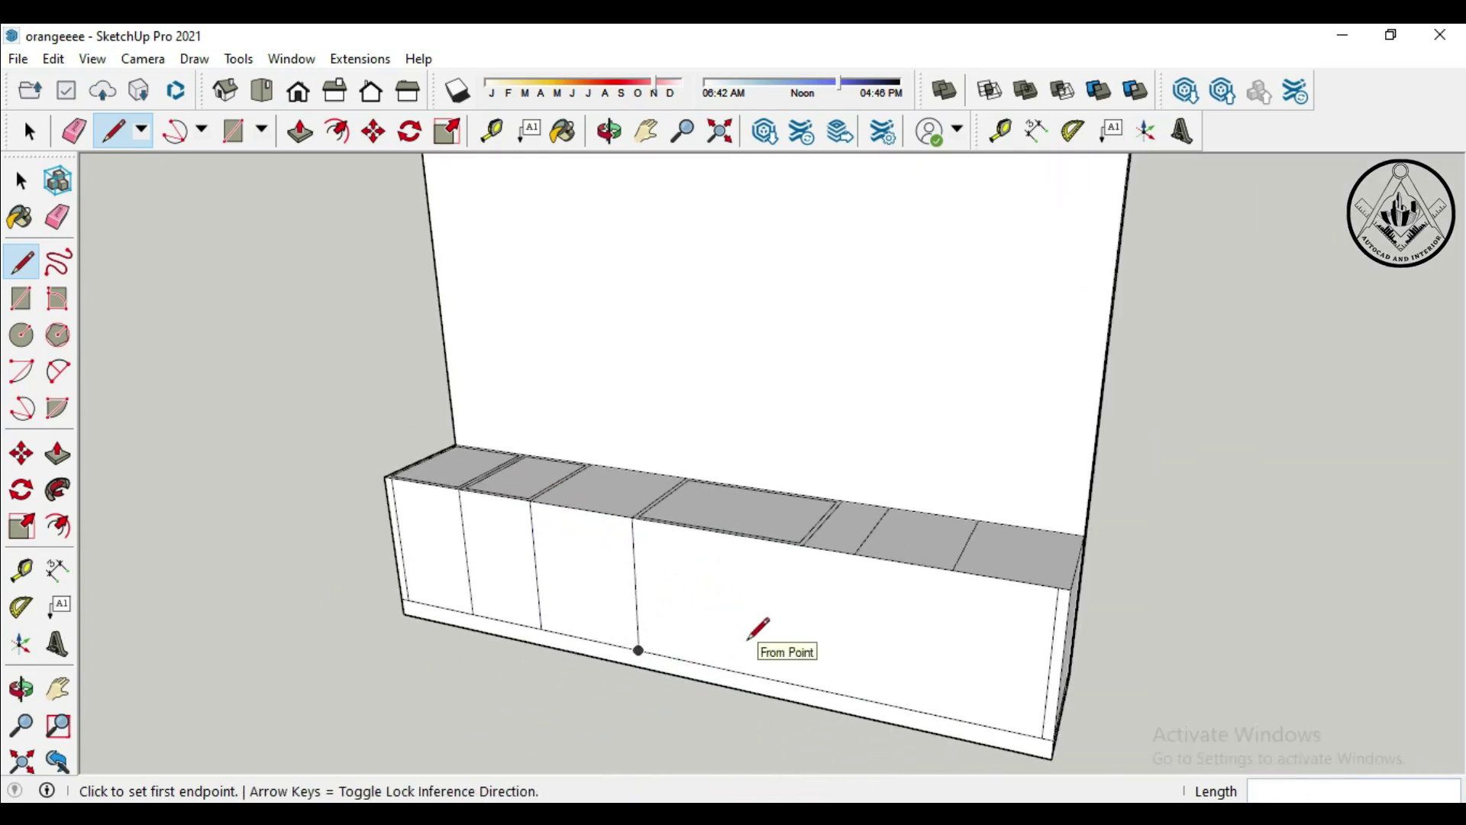
{"action": "scroll", "coordinate": [763, 580], "scroll_direction": "up", "scroll_amount": 1}
{"action": "left_click", "coordinate": [817, 522]}
{"action": "left_click", "coordinate": [814, 695]}
{"action": "left_click", "coordinate": [881, 527]}
{"action": "left_click", "coordinate": [876, 699]}
{"action": "left_click", "coordinate": [1010, 548]}
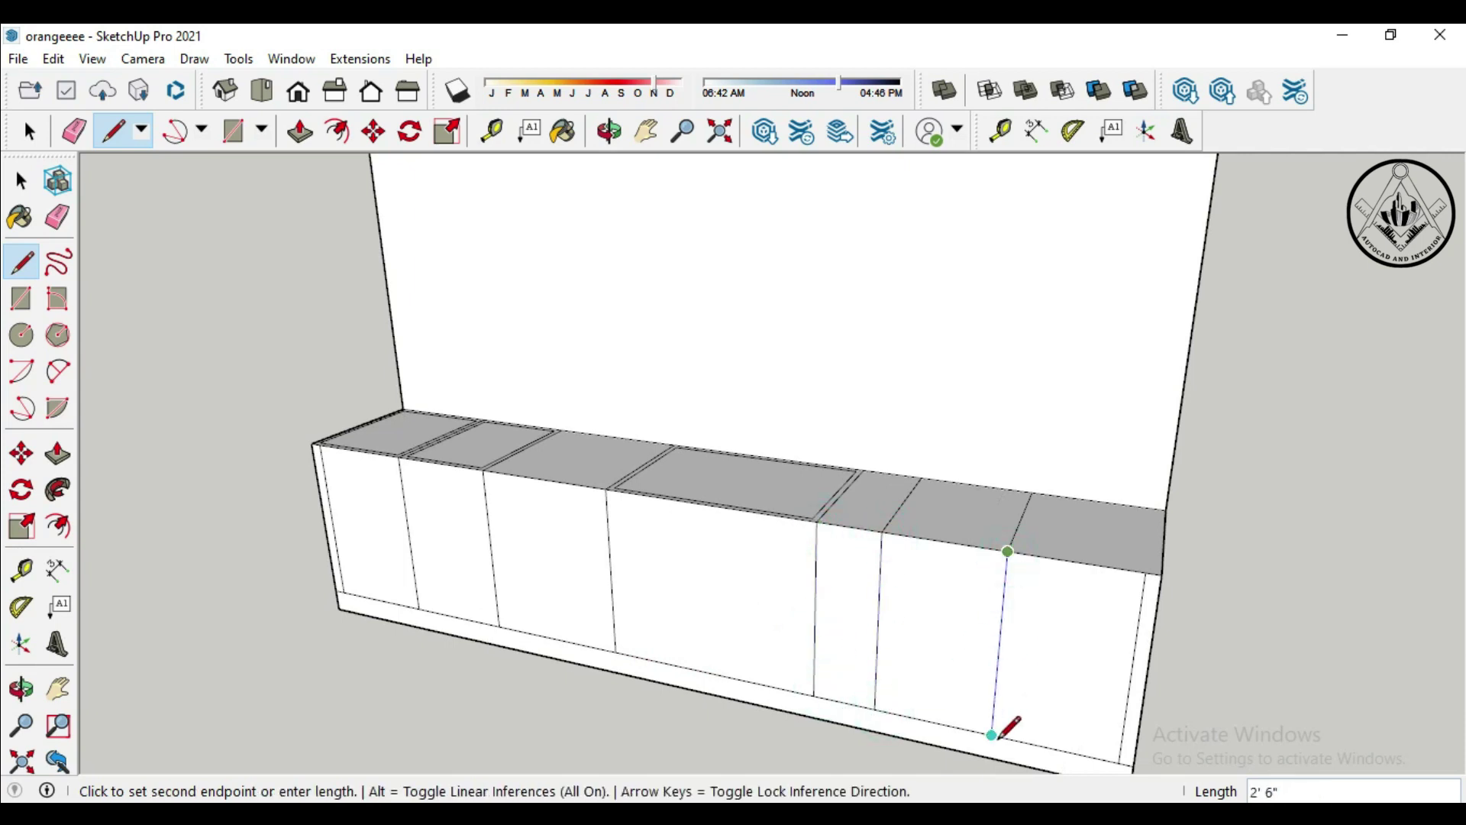
{"action": "left_click", "coordinate": [1004, 736]}
{"action": "scroll", "coordinate": [933, 611], "scroll_direction": "down", "scroll_amount": 2}
{"action": "scroll", "coordinate": [933, 611], "scroll_direction": "down", "scroll_amount": 1}
Step: Orbit to a front view and place a guide 0.6 inch beside the first divider
{"action": "middle_click_drag", "start_coordinate": [470, 660], "coordinate": [465, 632]}
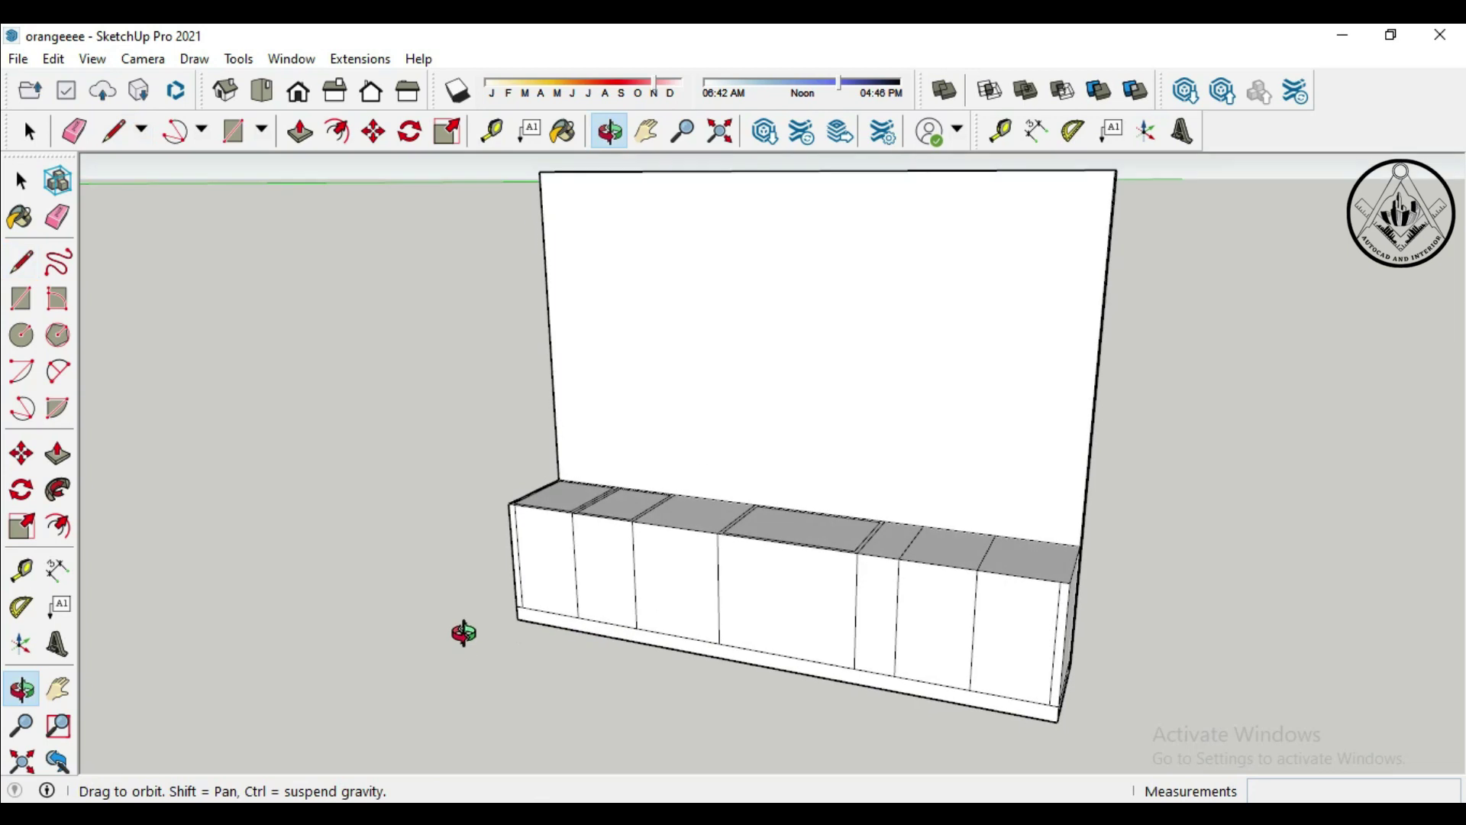
{"action": "scroll", "coordinate": [645, 546], "scroll_direction": "up", "scroll_amount": 2}
{"action": "middle_click_drag", "start_coordinate": [756, 635], "coordinate": [399, 683]}
{"action": "key", "text": "p"}
{"action": "scroll", "coordinate": [398, 681], "scroll_direction": "up", "scroll_amount": 2}
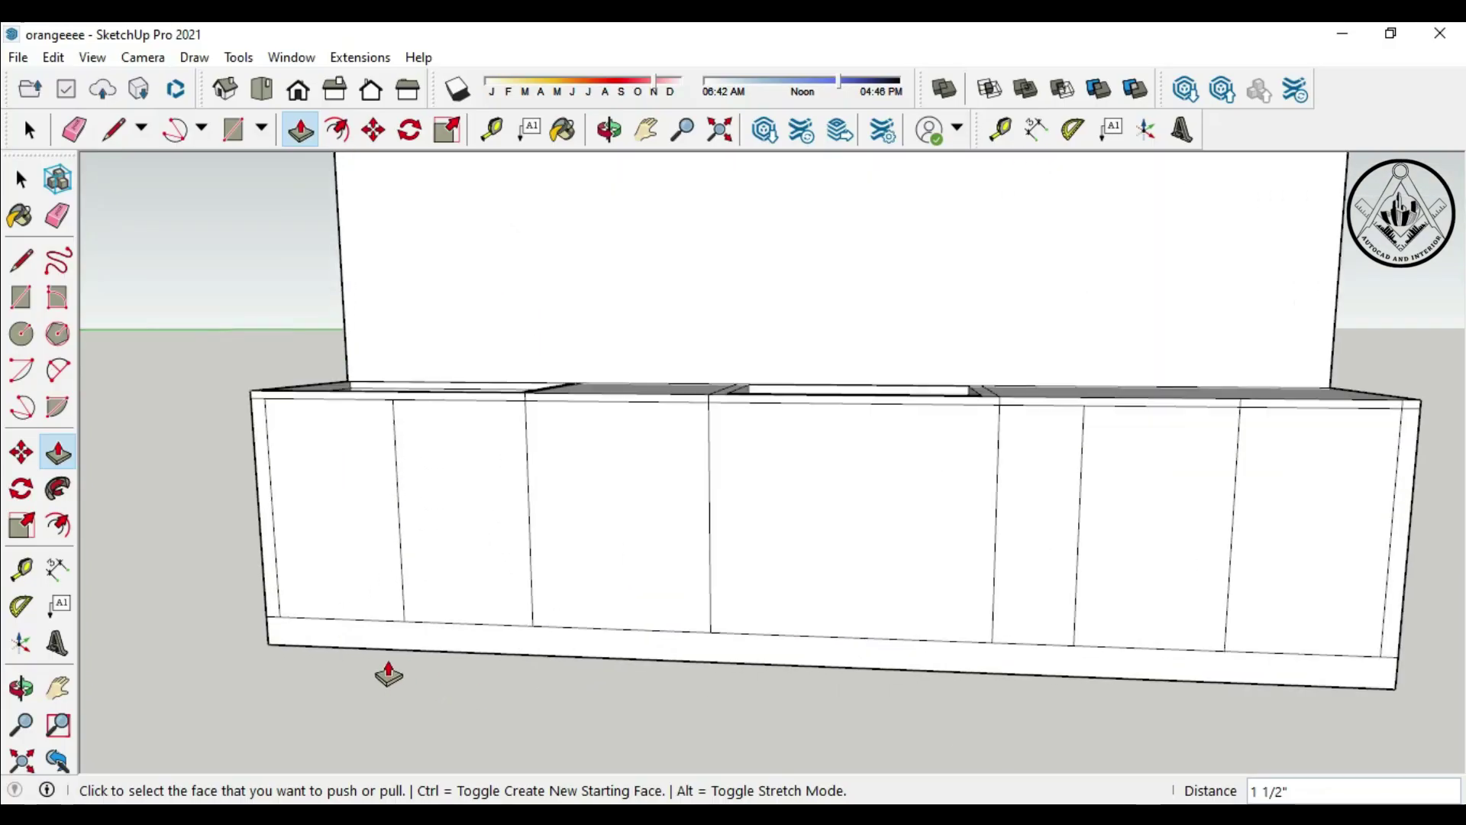
{"action": "scroll", "coordinate": [388, 672], "scroll_direction": "up", "scroll_amount": 2}
{"action": "left_click", "coordinate": [21, 569]}
{"action": "left_click", "coordinate": [400, 517]}
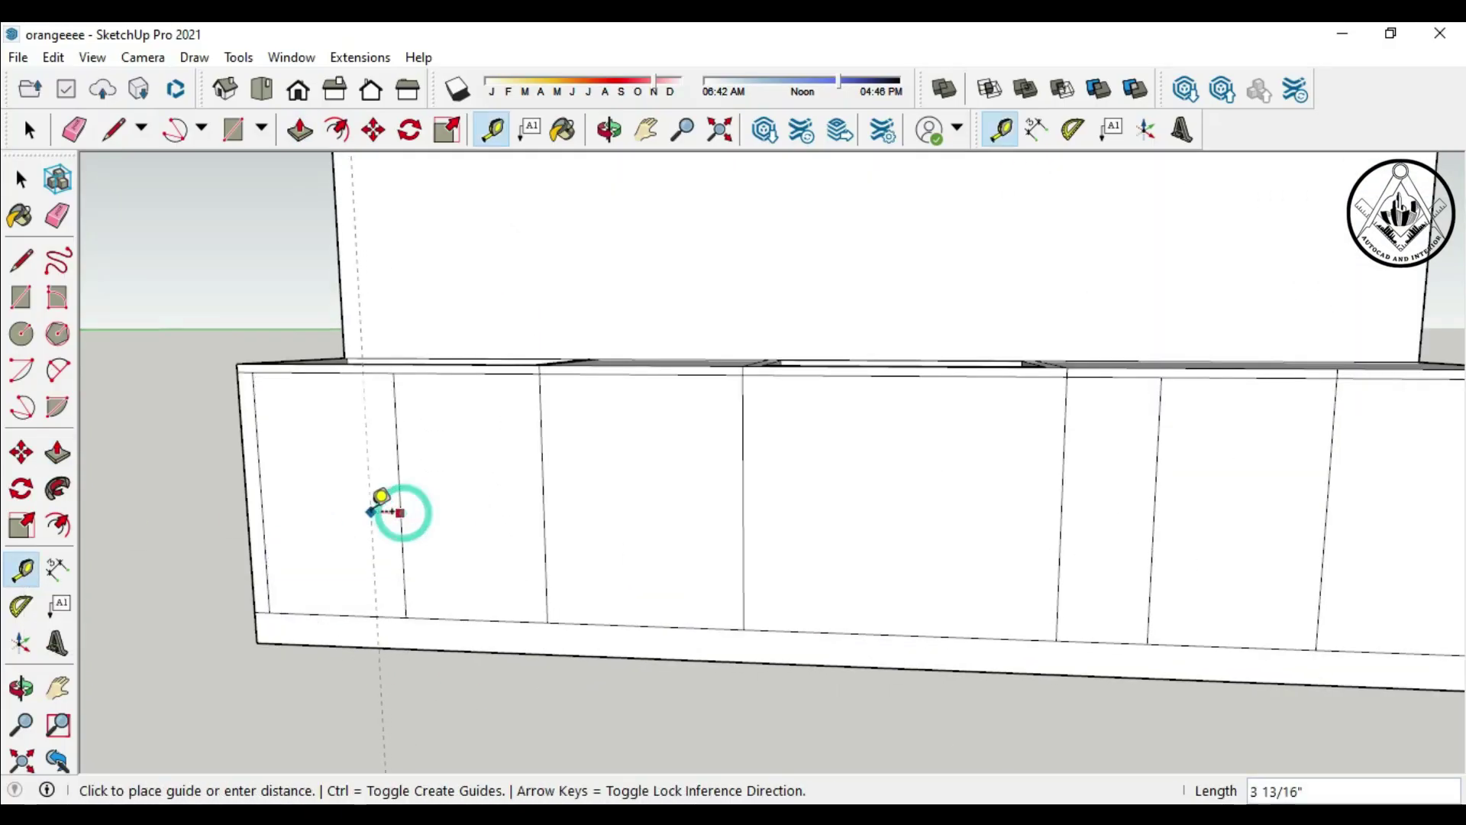
{"action": "key", "text": "Return"}
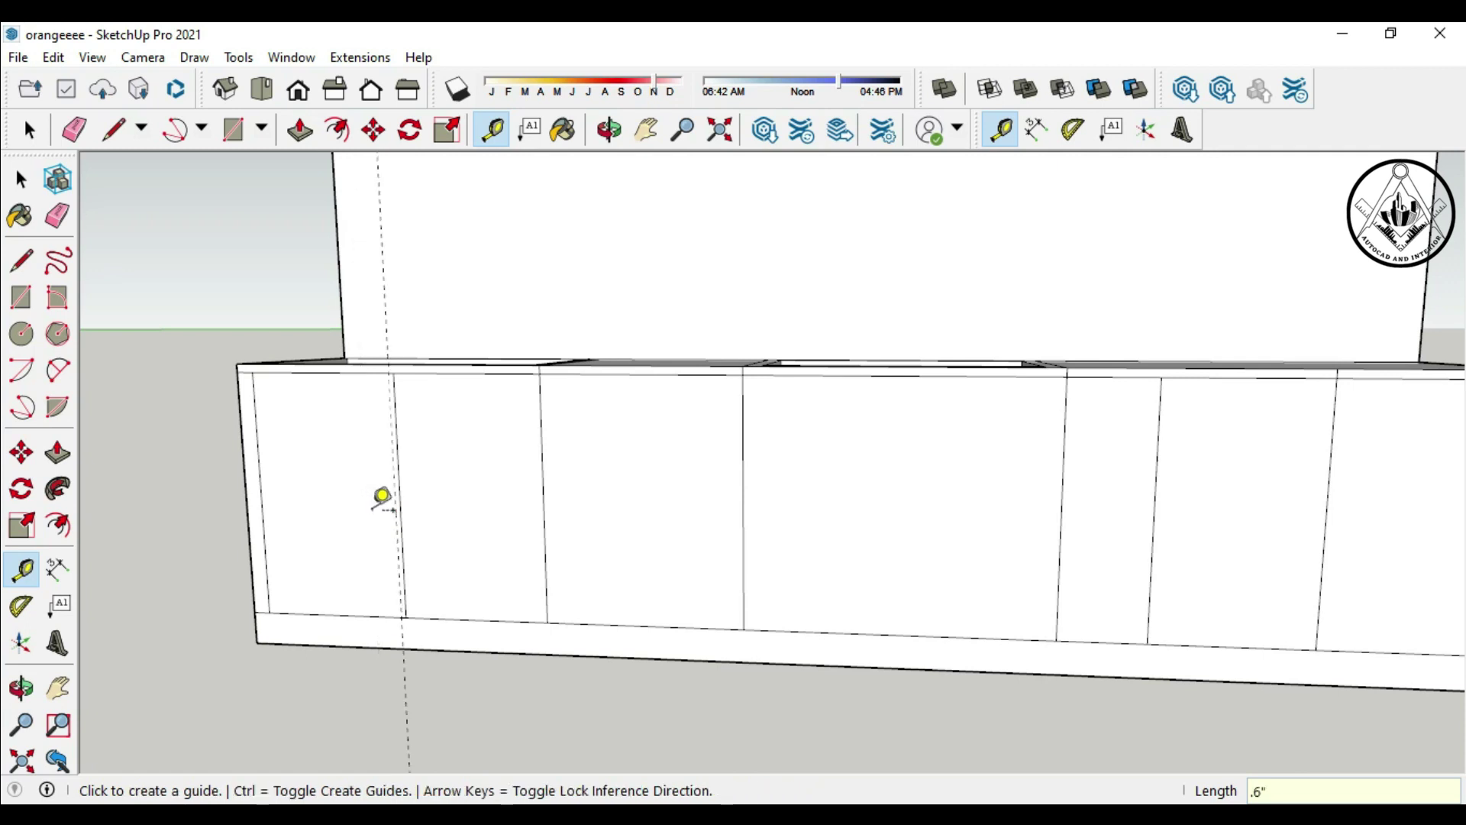
Step: Add 0.6-inch guides beside the second, third and fourth dividers
{"action": "left_click", "coordinate": [543, 499]}
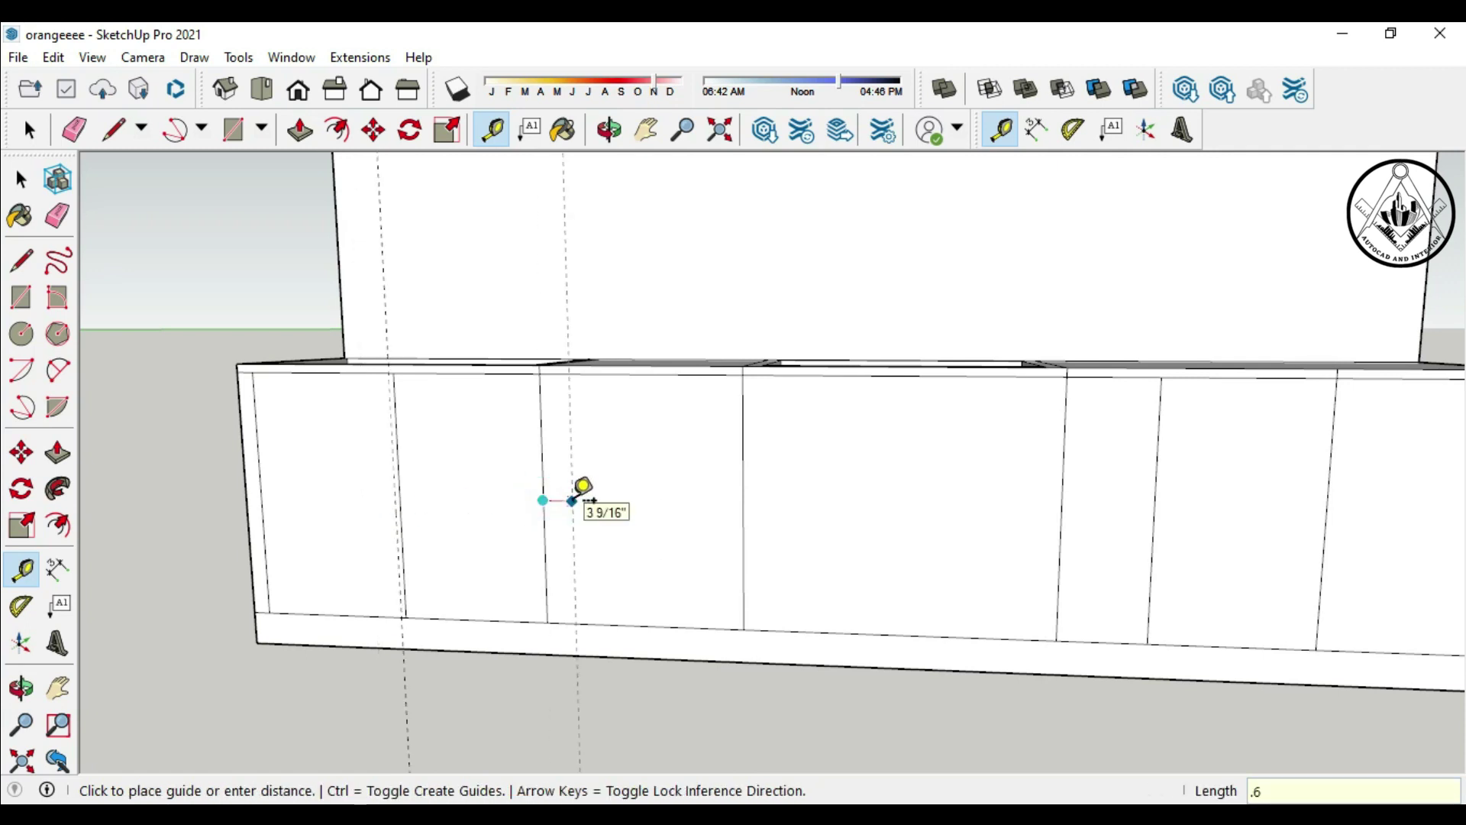
{"action": "key", "text": "Return"}
{"action": "left_click", "coordinate": [743, 475]}
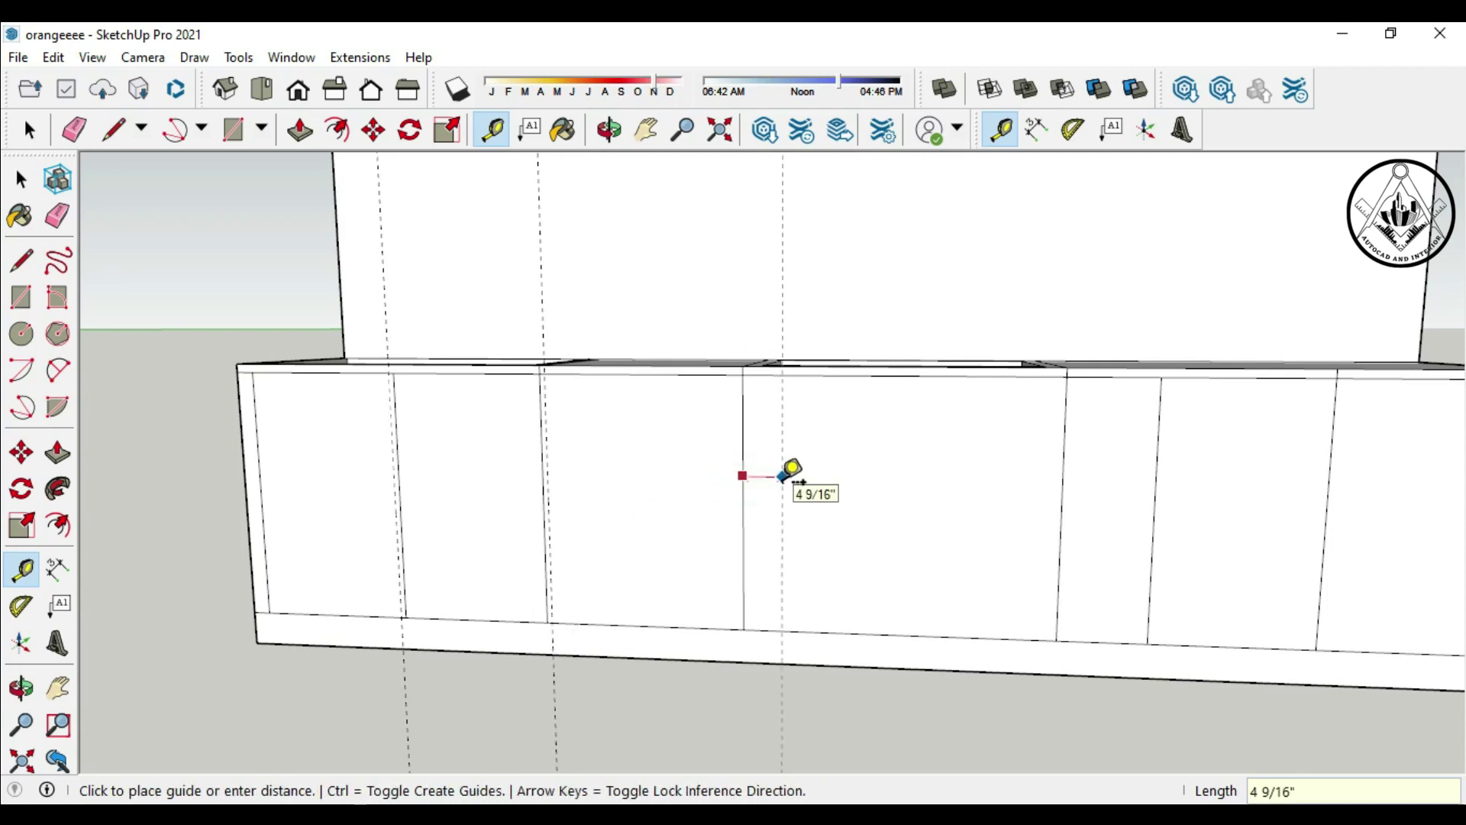
{"action": "key", "text": "Return"}
{"action": "left_click", "coordinate": [1061, 471]}
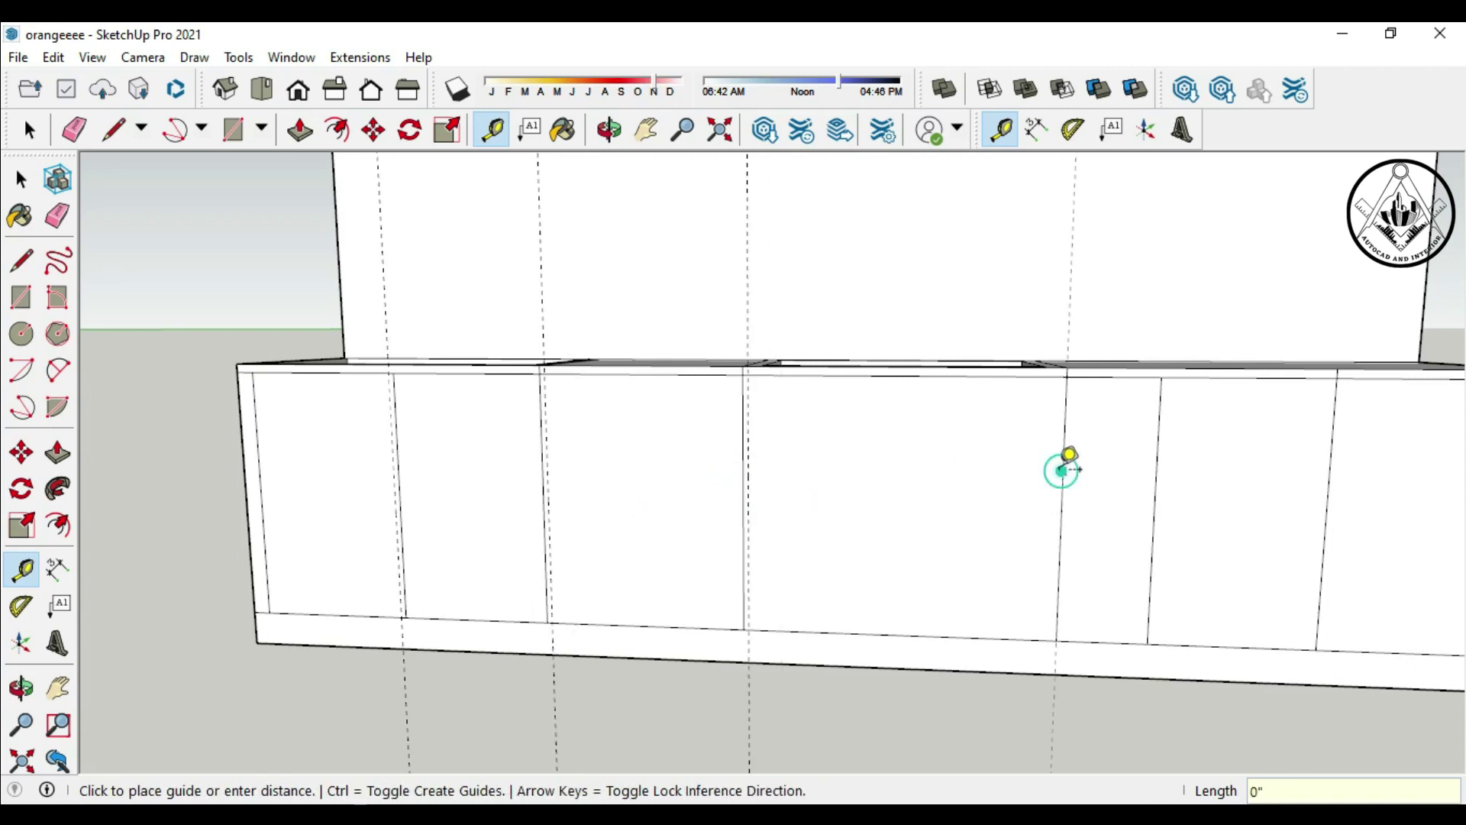
{"action": "key", "text": "Return"}
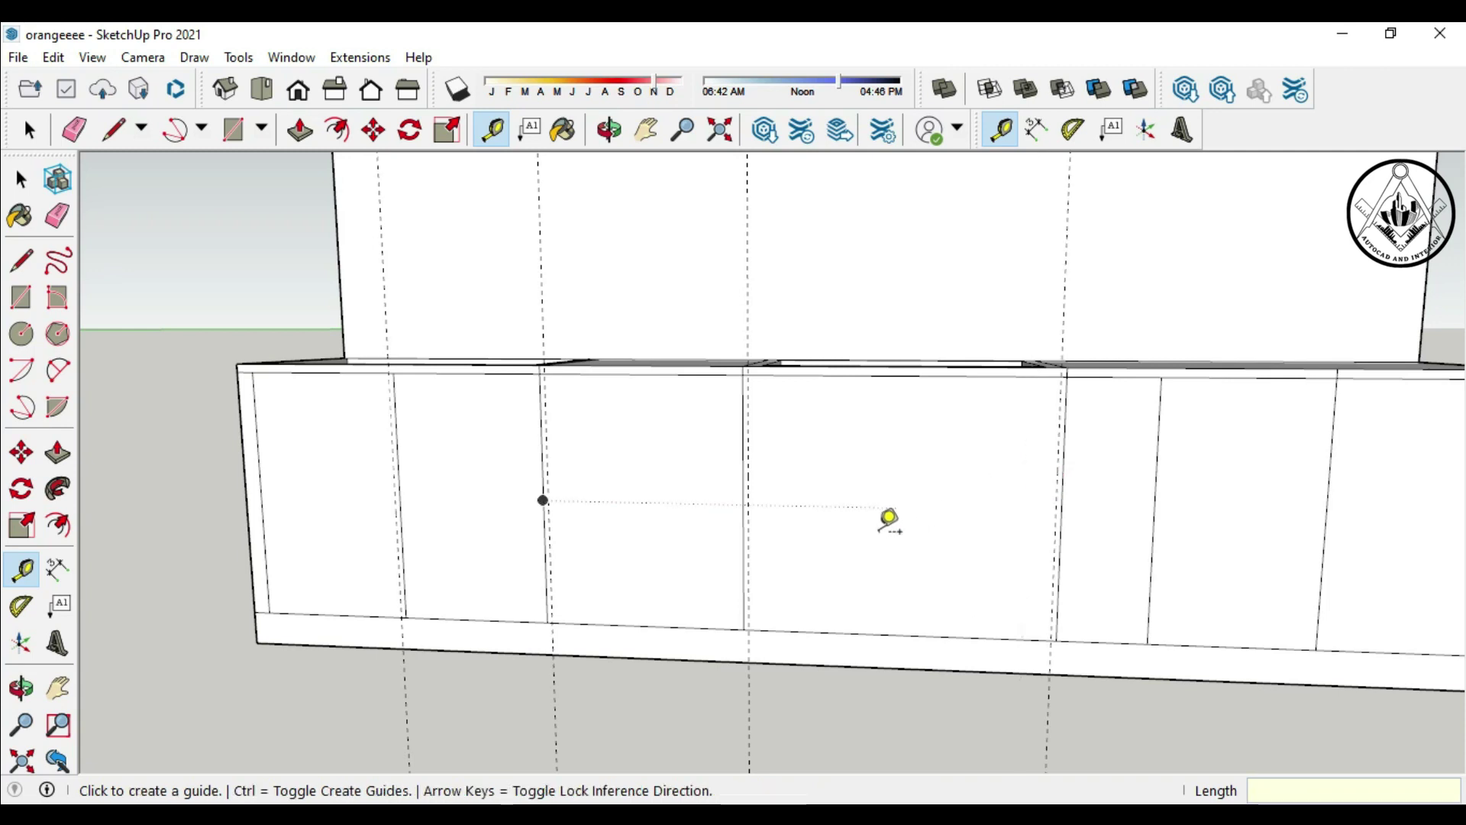
Step: Add the last two 0.6-inch guides beside the right-hand dividers
{"action": "scroll", "coordinate": [887, 517], "scroll_direction": "down", "scroll_amount": 3}
{"action": "scroll", "coordinate": [1031, 514], "scroll_direction": "up", "scroll_amount": 3}
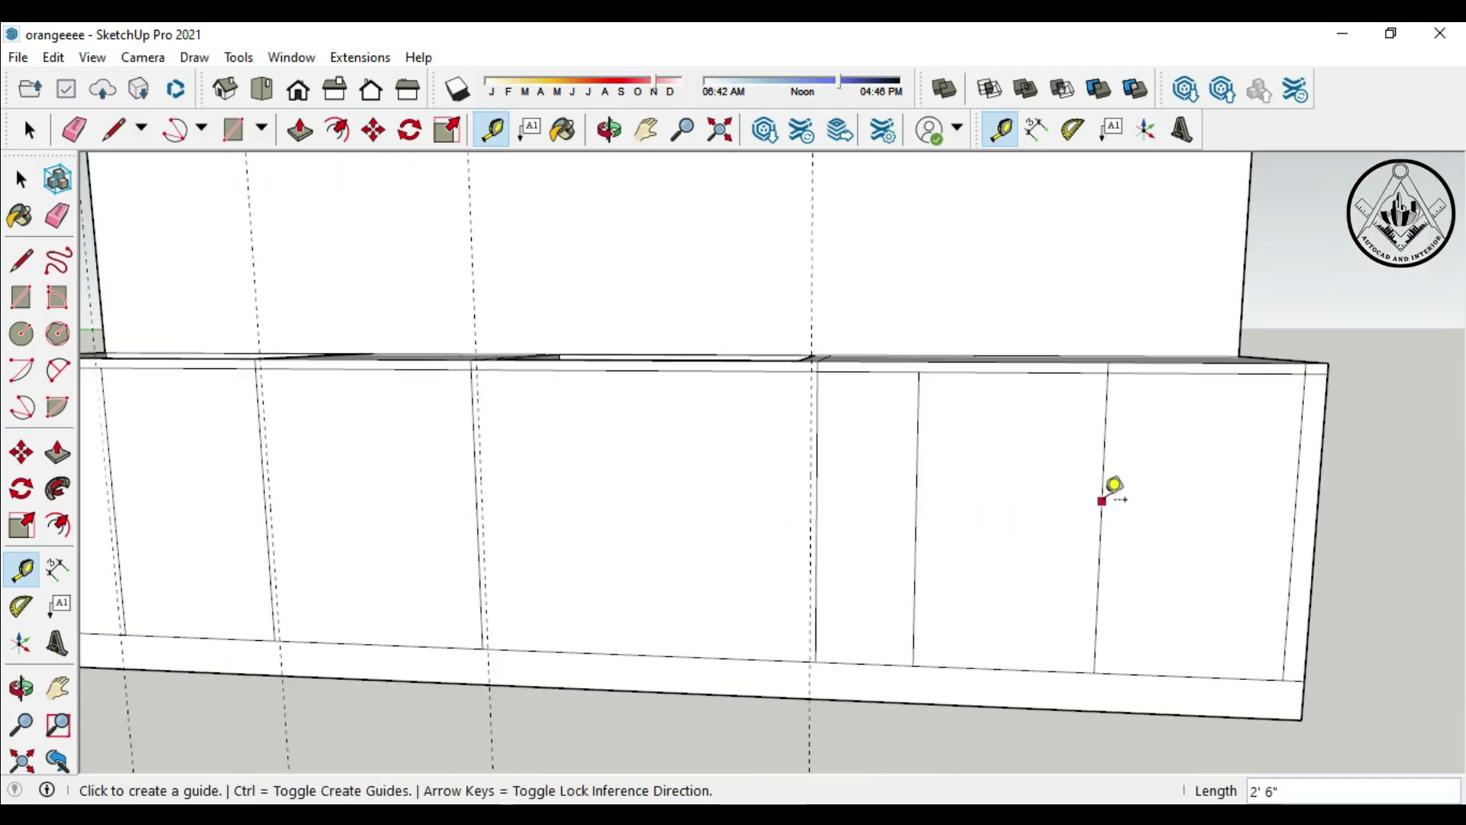
{"action": "left_click", "coordinate": [1103, 500]}
{"action": "type", "text": "\""}
{"action": "key", "text": "Return"}
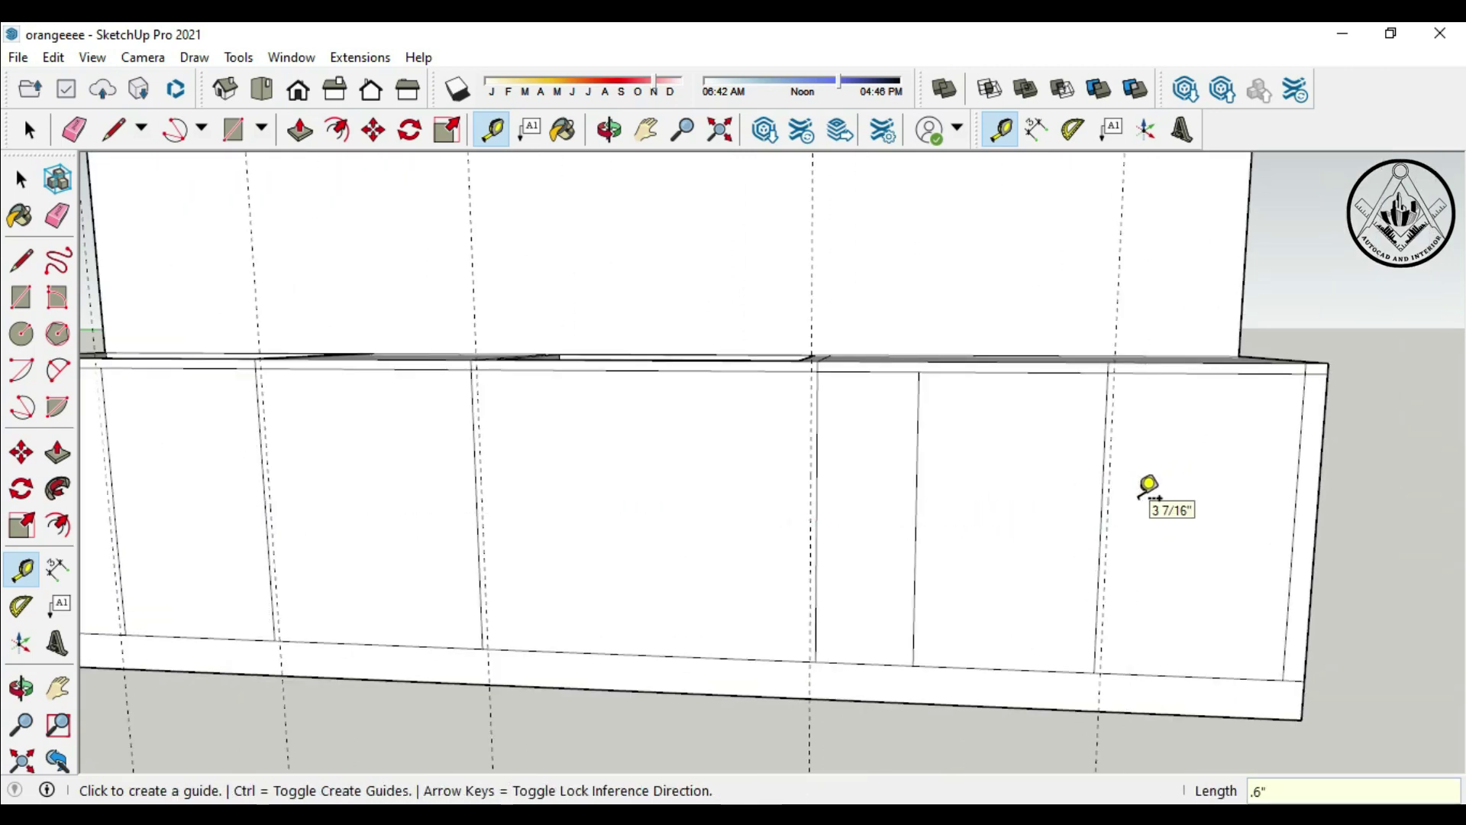
{"action": "left_click", "coordinate": [916, 516]}
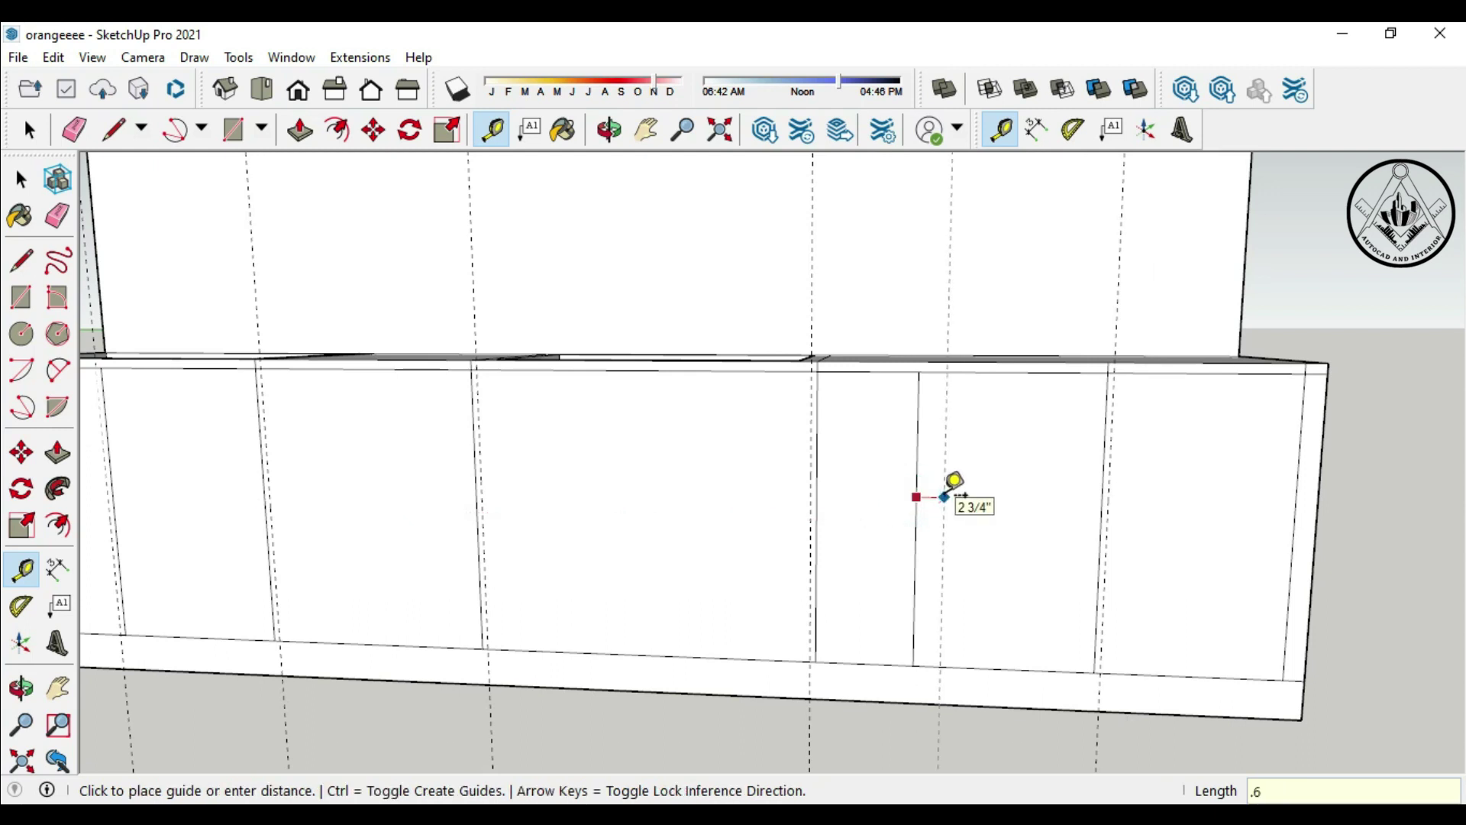
{"action": "key", "text": "Return"}
{"action": "scroll", "coordinate": [993, 485], "scroll_direction": "down", "scroll_amount": 3}
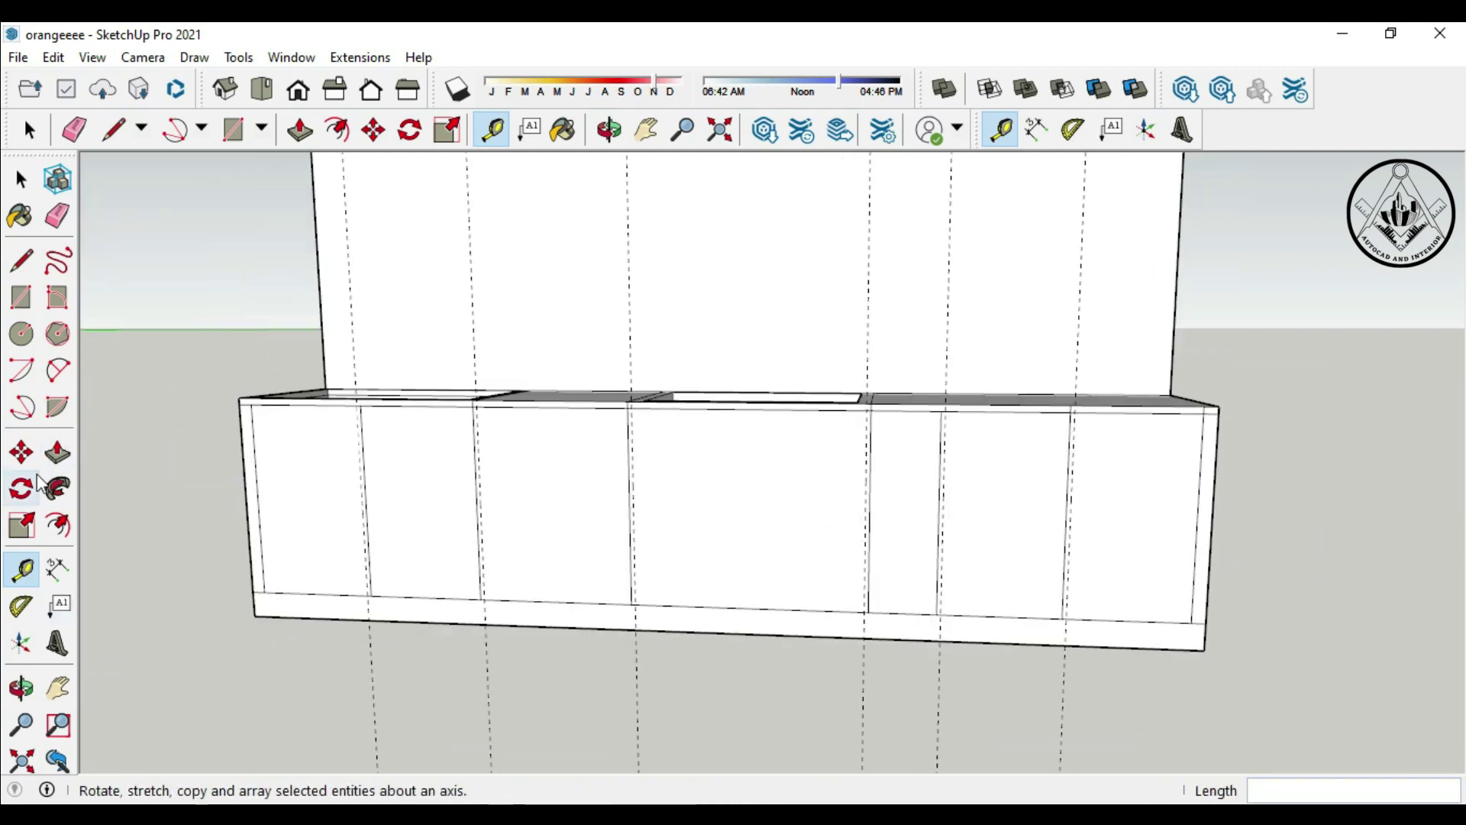
Step: Draw the first two door-strip rectangles spanning the front's bottom and top edges
{"action": "left_click", "coordinate": [21, 297]}
{"action": "scroll", "coordinate": [328, 481], "scroll_direction": "up", "scroll_amount": 3}
{"action": "scroll", "coordinate": [370, 417], "scroll_direction": "up", "scroll_amount": 2}
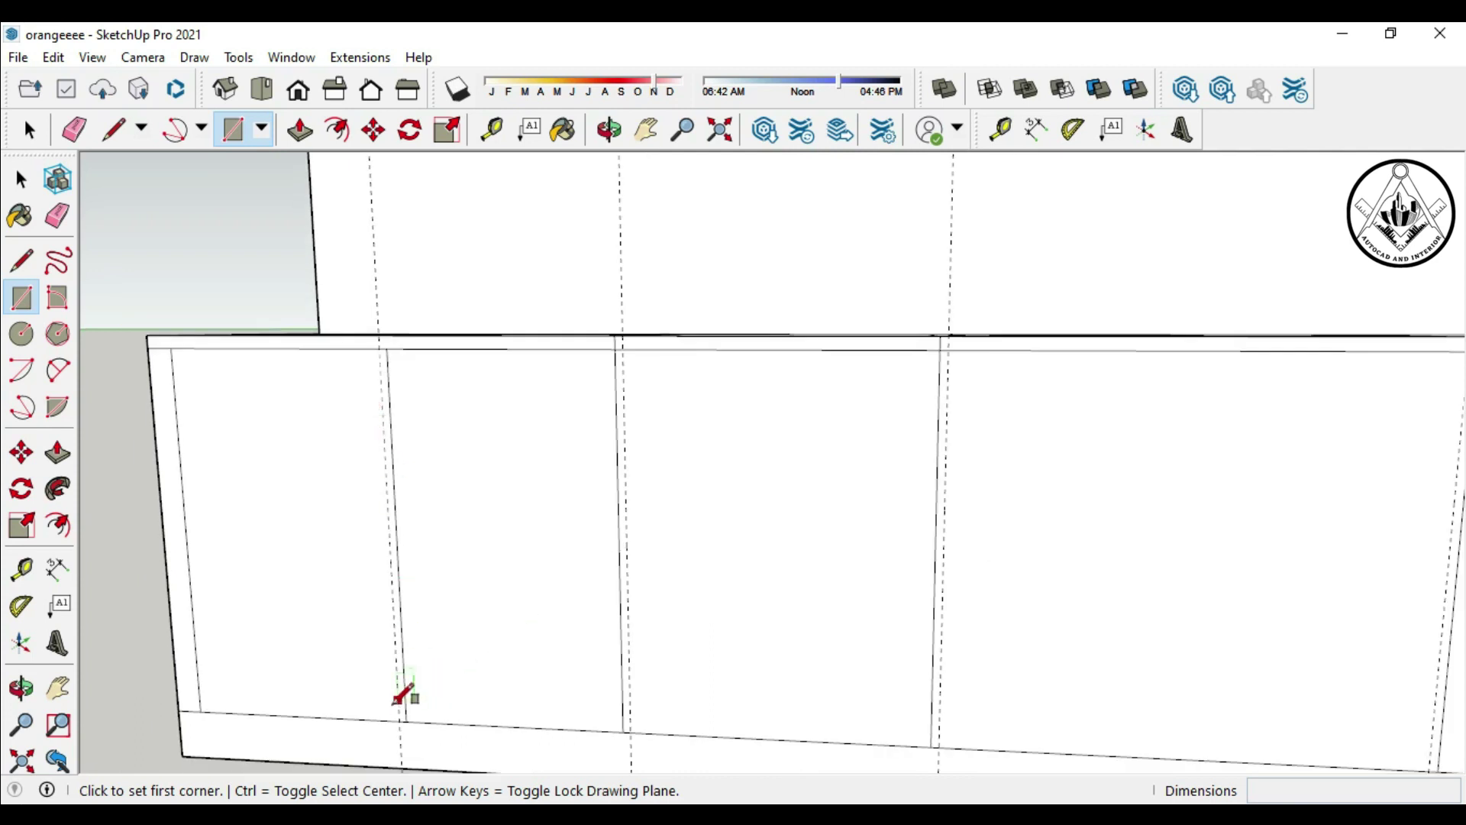
{"action": "left_click", "coordinate": [405, 721]}
{"action": "scroll", "coordinate": [419, 353], "scroll_direction": "up", "scroll_amount": 2}
{"action": "left_click", "coordinate": [374, 344]}
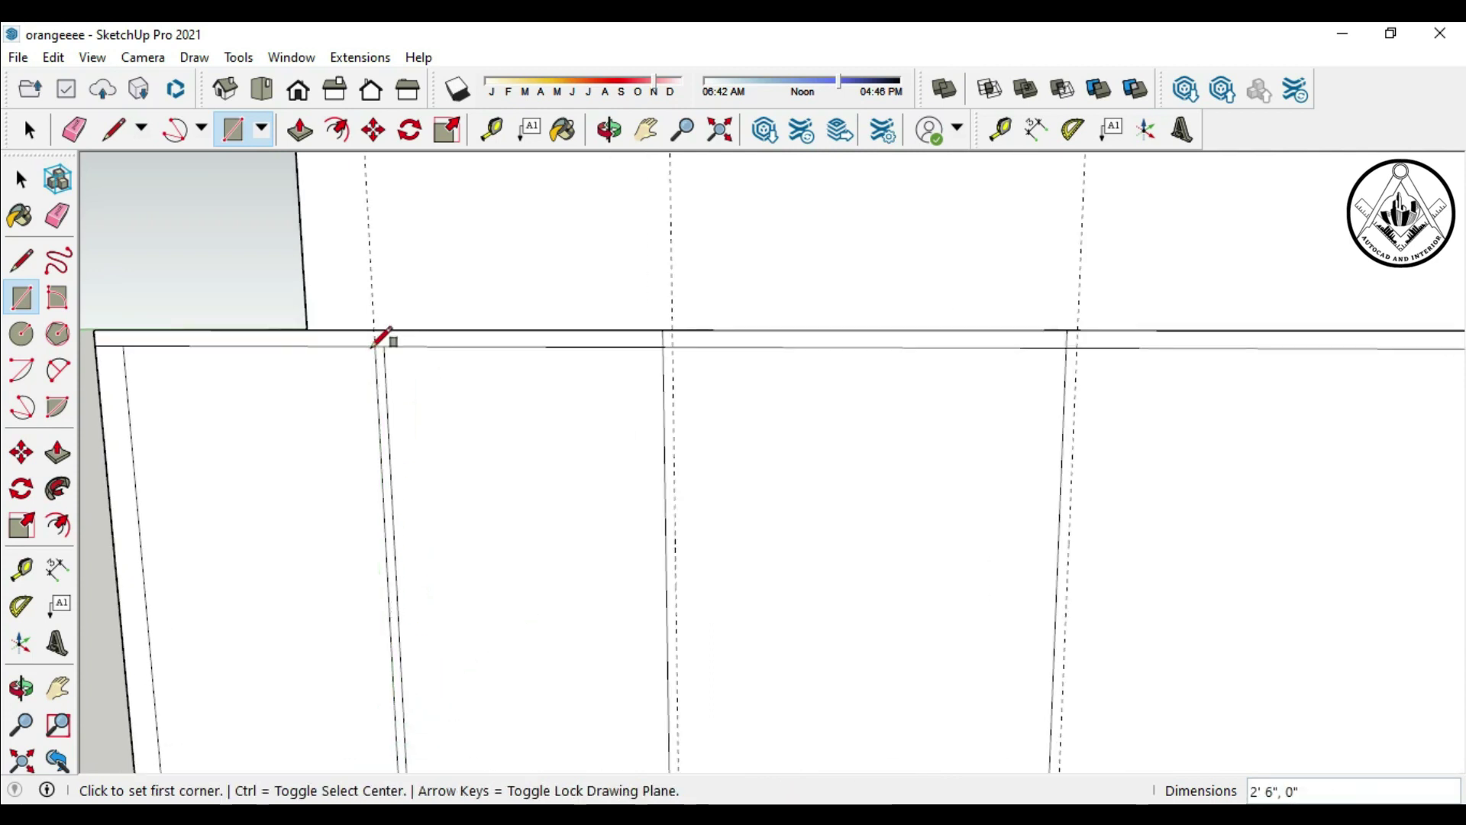
{"action": "left_click", "coordinate": [684, 349]}
{"action": "scroll", "coordinate": [680, 351], "scroll_direction": "down", "scroll_amount": 1}
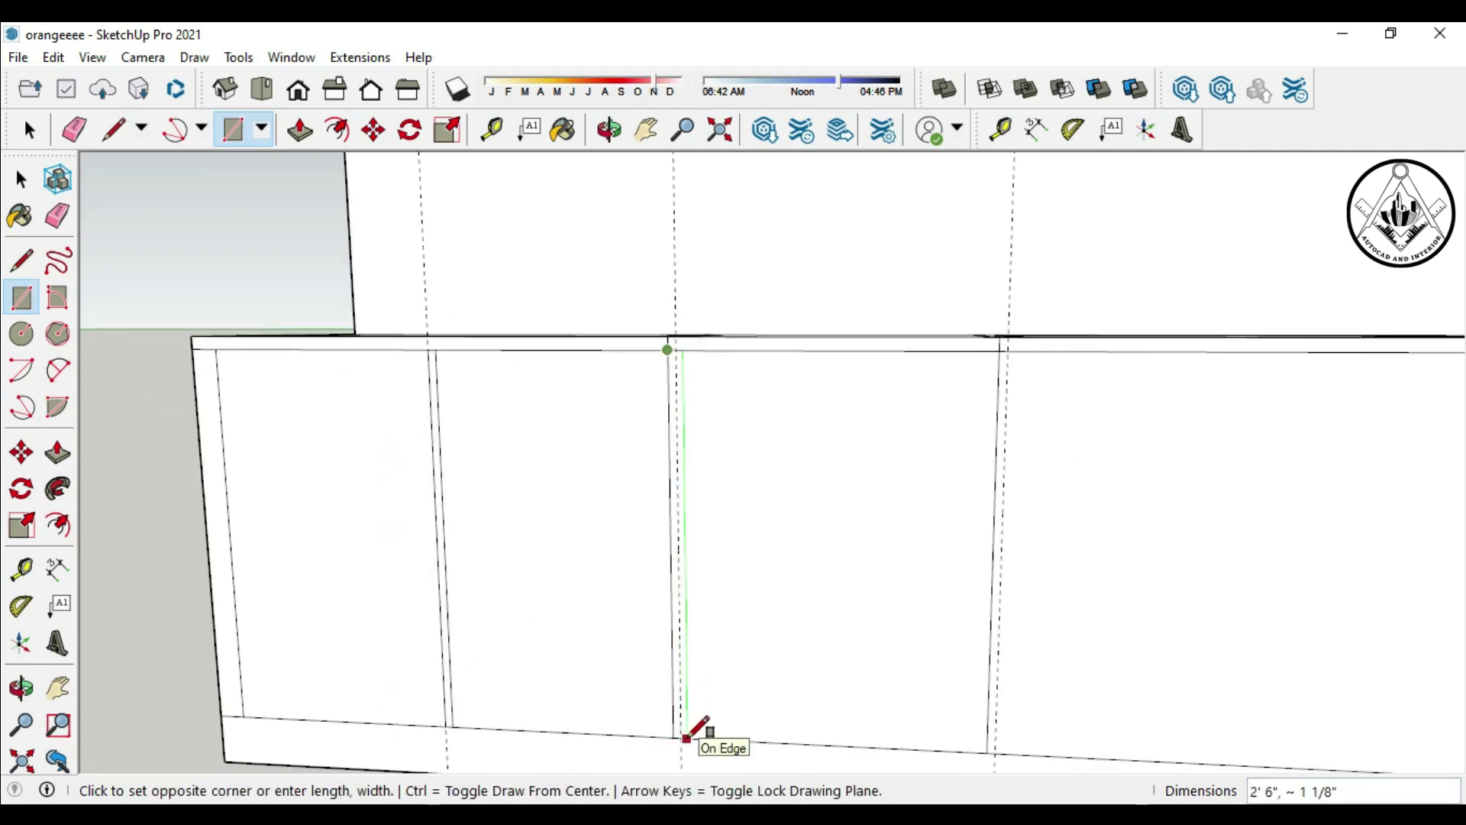
{"action": "scroll", "coordinate": [683, 729], "scroll_direction": "up", "scroll_amount": 1}
{"action": "left_click", "coordinate": [683, 730]}
Step: Draw two more strip rectangles on the right side of the front, including a thin one
{"action": "scroll", "coordinate": [556, 623], "scroll_direction": "down", "scroll_amount": 2}
{"action": "scroll", "coordinate": [982, 727], "scroll_direction": "up", "scroll_amount": 2}
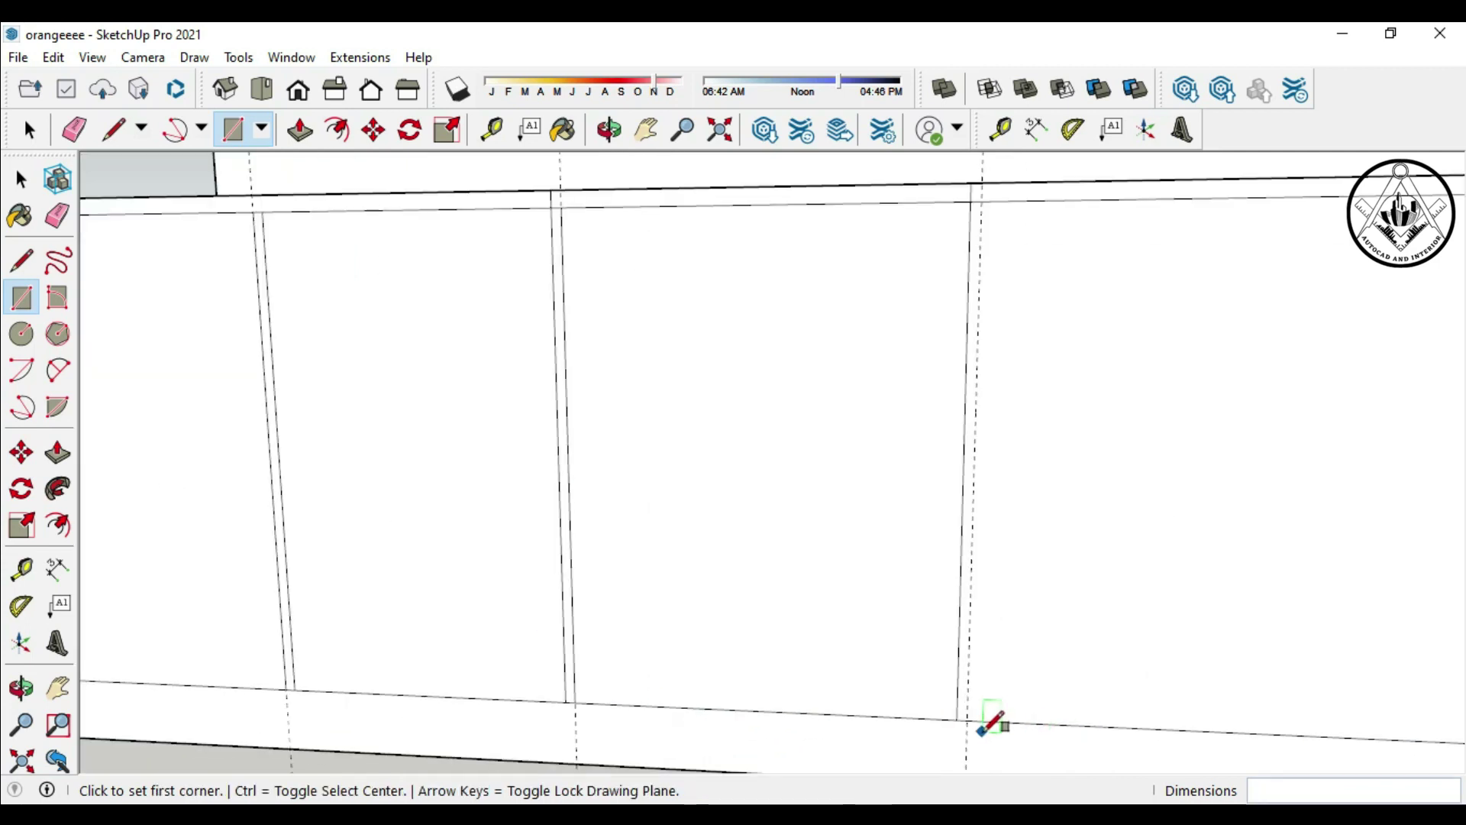
{"action": "left_click", "coordinate": [967, 721]}
{"action": "scroll", "coordinate": [982, 262], "scroll_direction": "down", "scroll_amount": 2}
{"action": "scroll", "coordinate": [976, 236], "scroll_direction": "up", "scroll_amount": 2}
{"action": "left_click", "coordinate": [975, 237]}
{"action": "scroll", "coordinate": [501, 337], "scroll_direction": "down", "scroll_amount": 2}
{"action": "scroll", "coordinate": [1250, 304], "scroll_direction": "up", "scroll_amount": 2}
{"action": "left_click", "coordinate": [1188, 272]}
{"action": "scroll", "coordinate": [1189, 272], "scroll_direction": "down", "scroll_amount": 1}
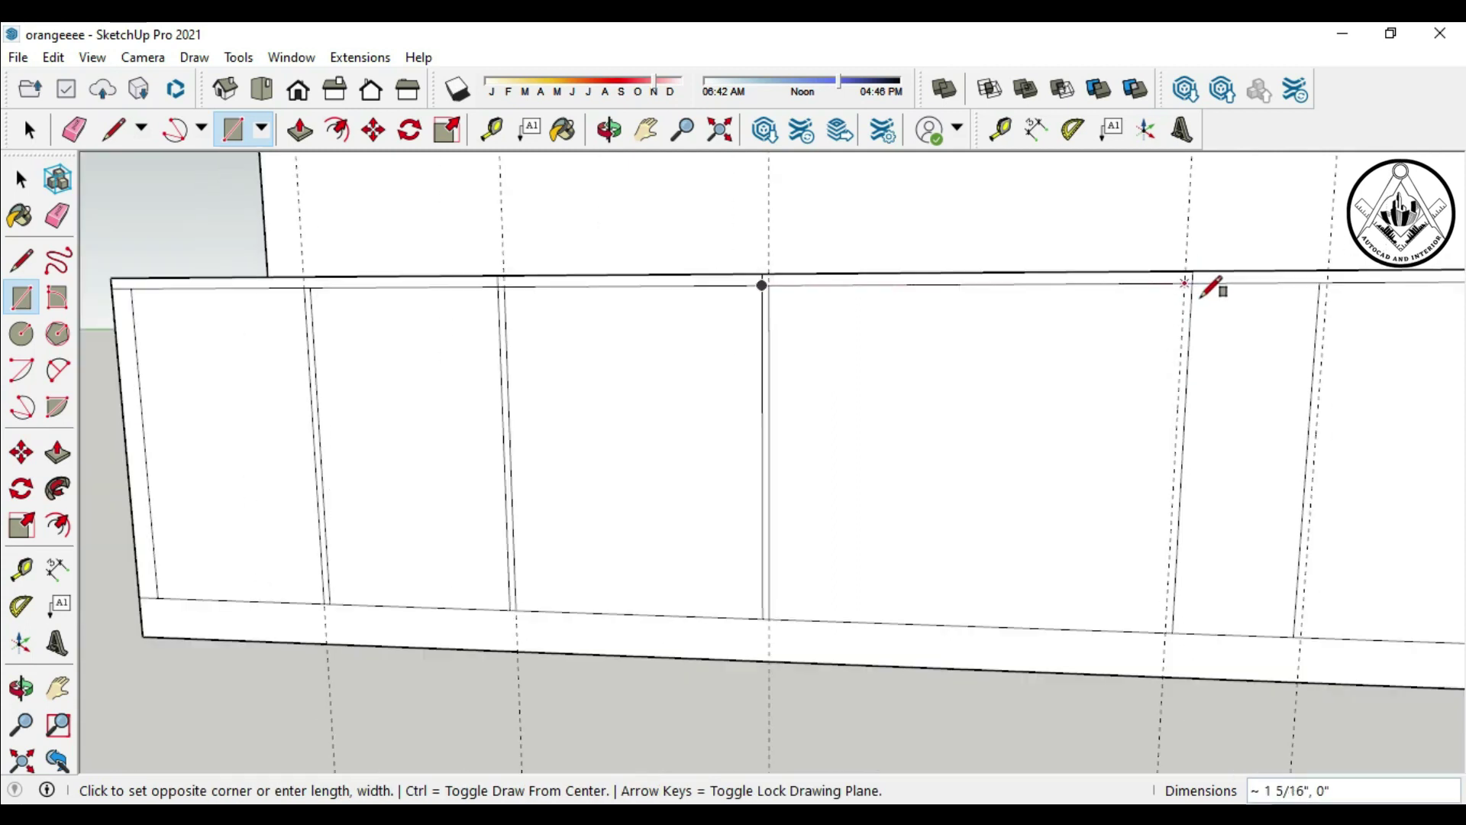
{"action": "left_click", "coordinate": [1177, 633]}
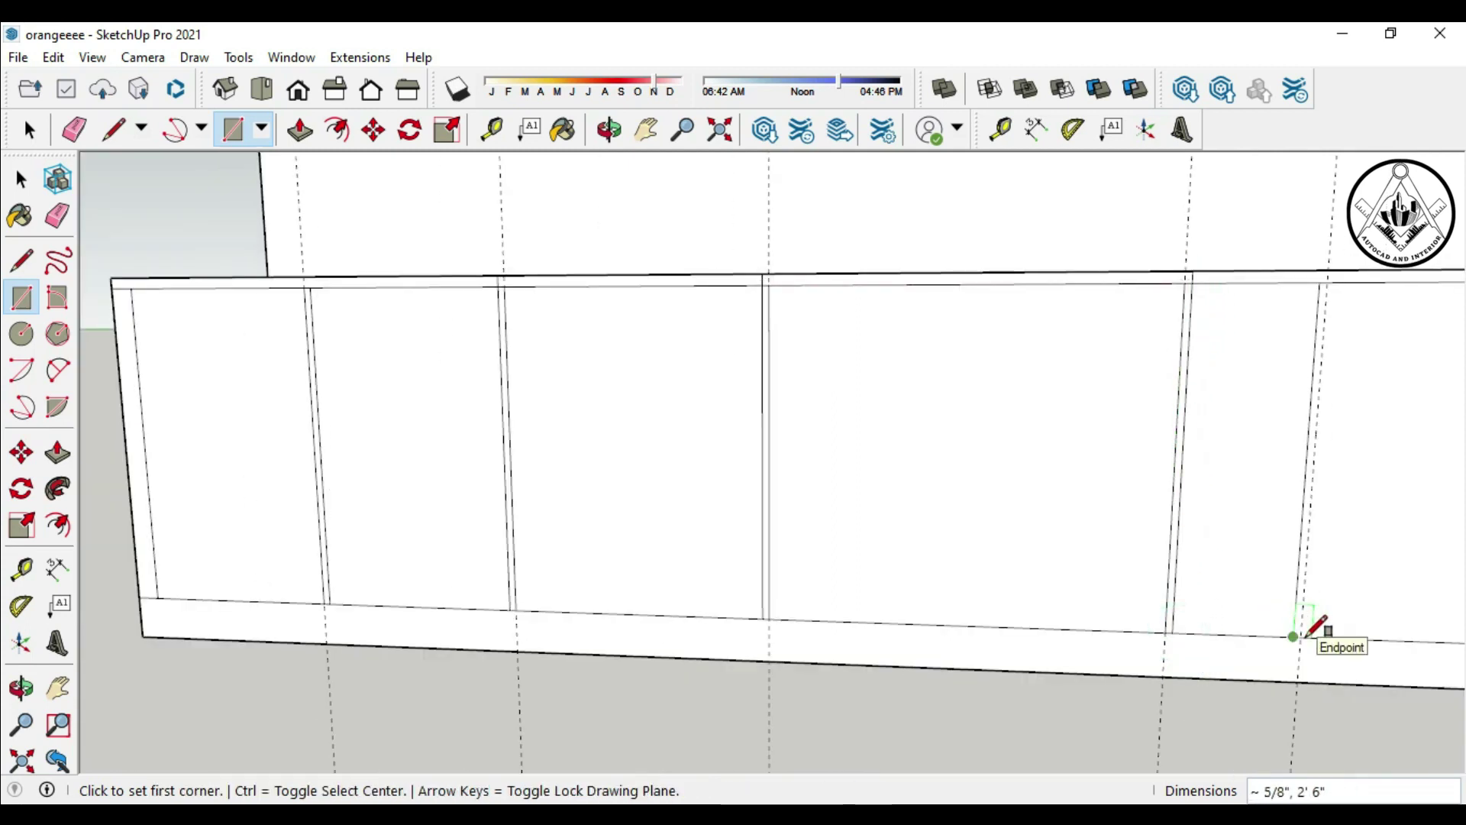
Step: Draw the last two door rectangles from the top edge to the bottom edge
{"action": "scroll", "coordinate": [1325, 281], "scroll_direction": "up", "scroll_amount": 1}
{"action": "scroll", "coordinate": [1323, 282], "scroll_direction": "up", "scroll_amount": 1}
{"action": "left_click", "coordinate": [1310, 284]}
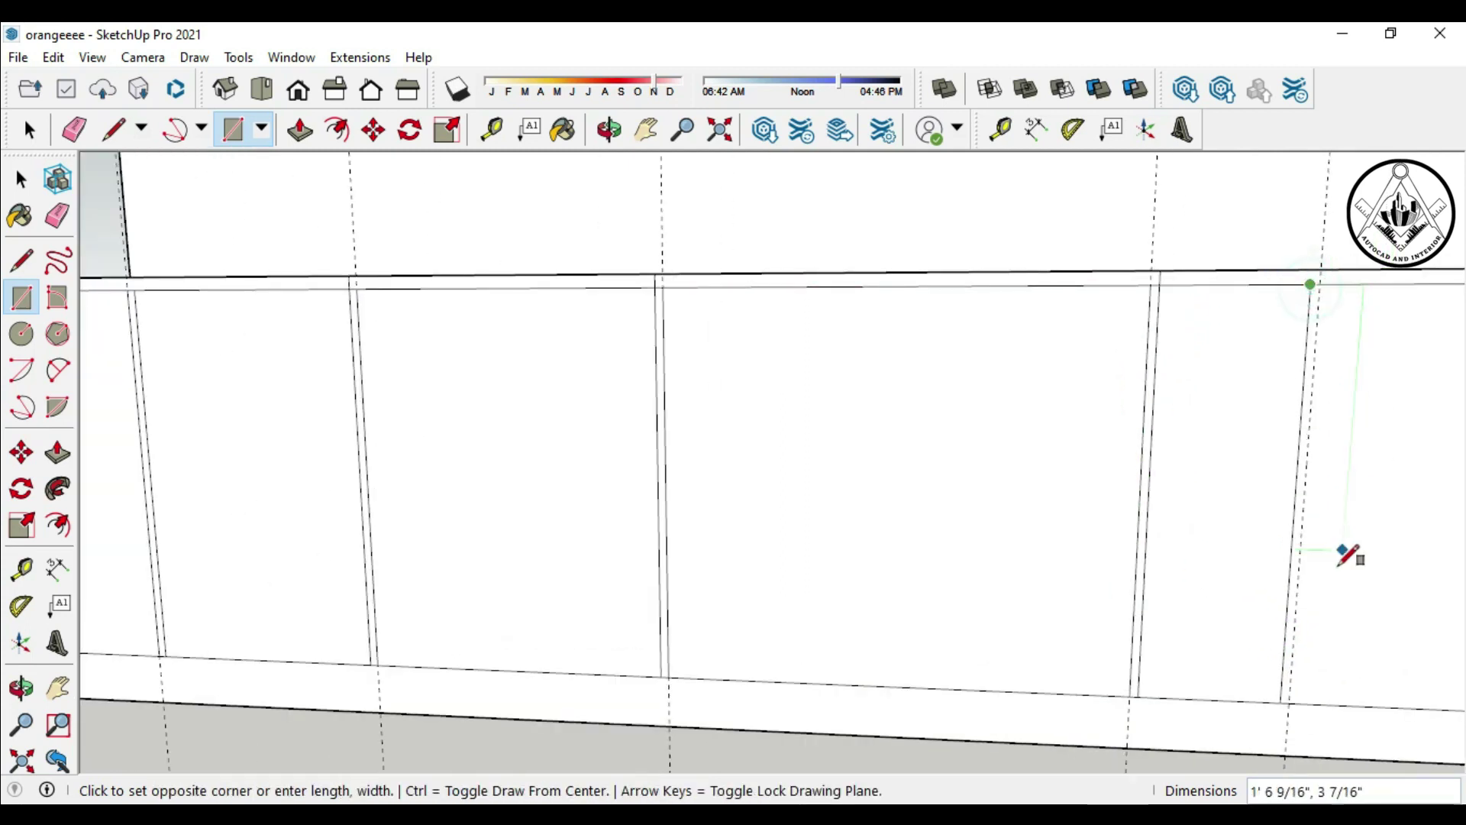
{"action": "left_click", "coordinate": [1298, 700]}
{"action": "scroll", "coordinate": [926, 527], "scroll_direction": "down", "scroll_amount": 2}
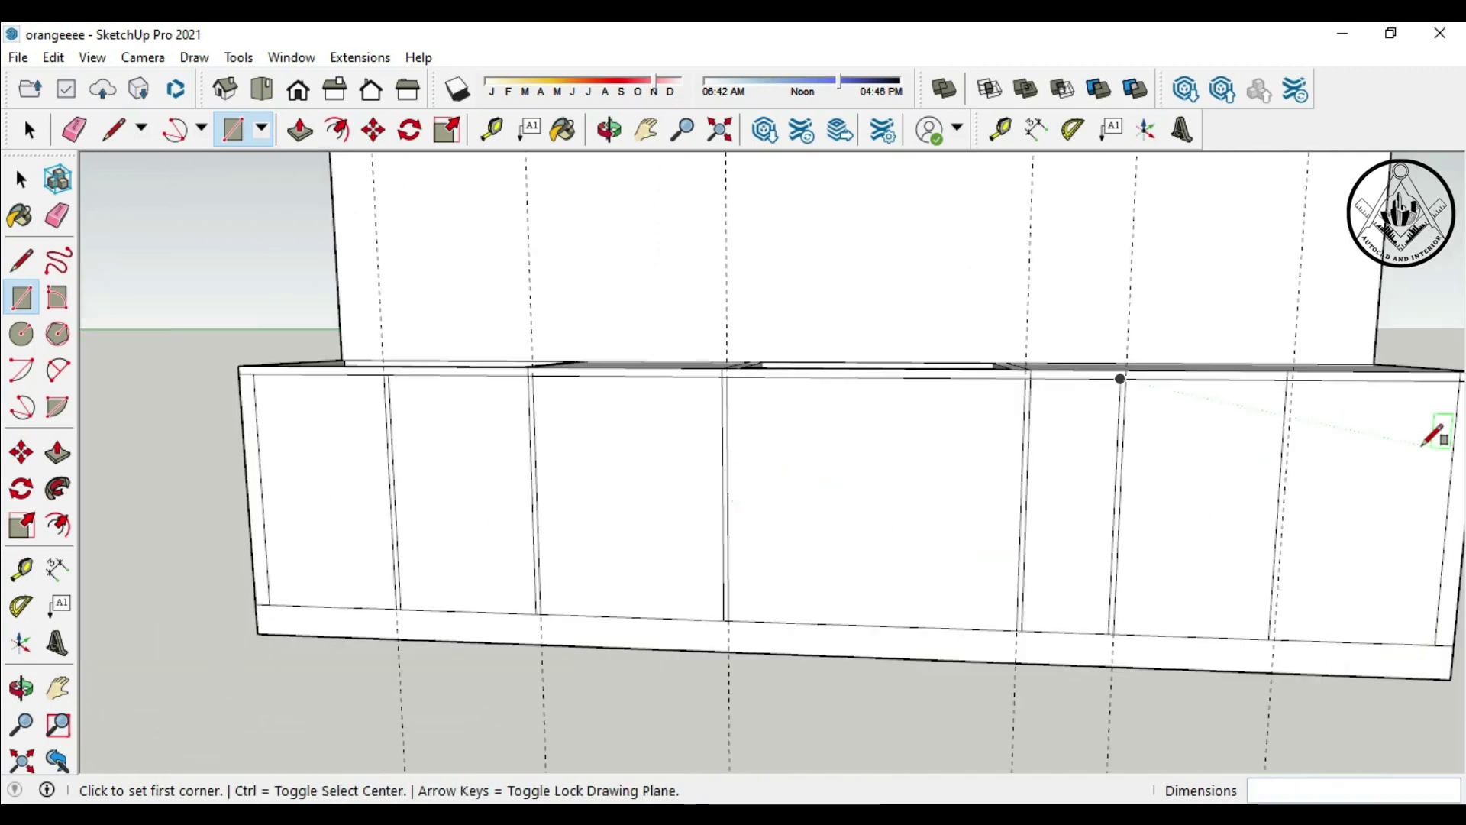
{"action": "scroll", "coordinate": [1252, 359], "scroll_direction": "up", "scroll_amount": 2}
{"action": "left_click", "coordinate": [1220, 345]}
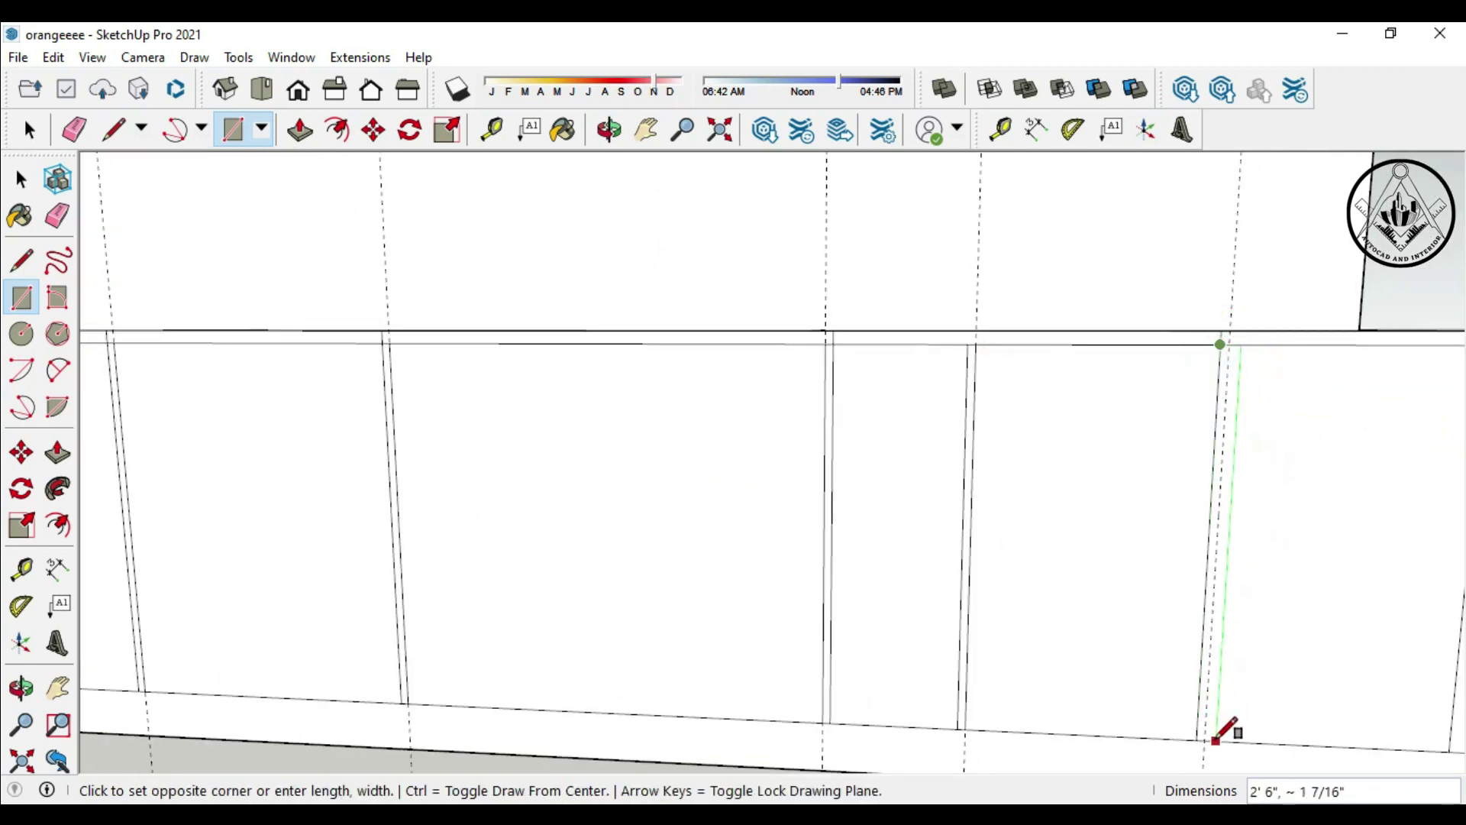
{"action": "left_click", "coordinate": [1209, 739]}
{"action": "scroll", "coordinate": [1138, 603], "scroll_direction": "down", "scroll_amount": 3}
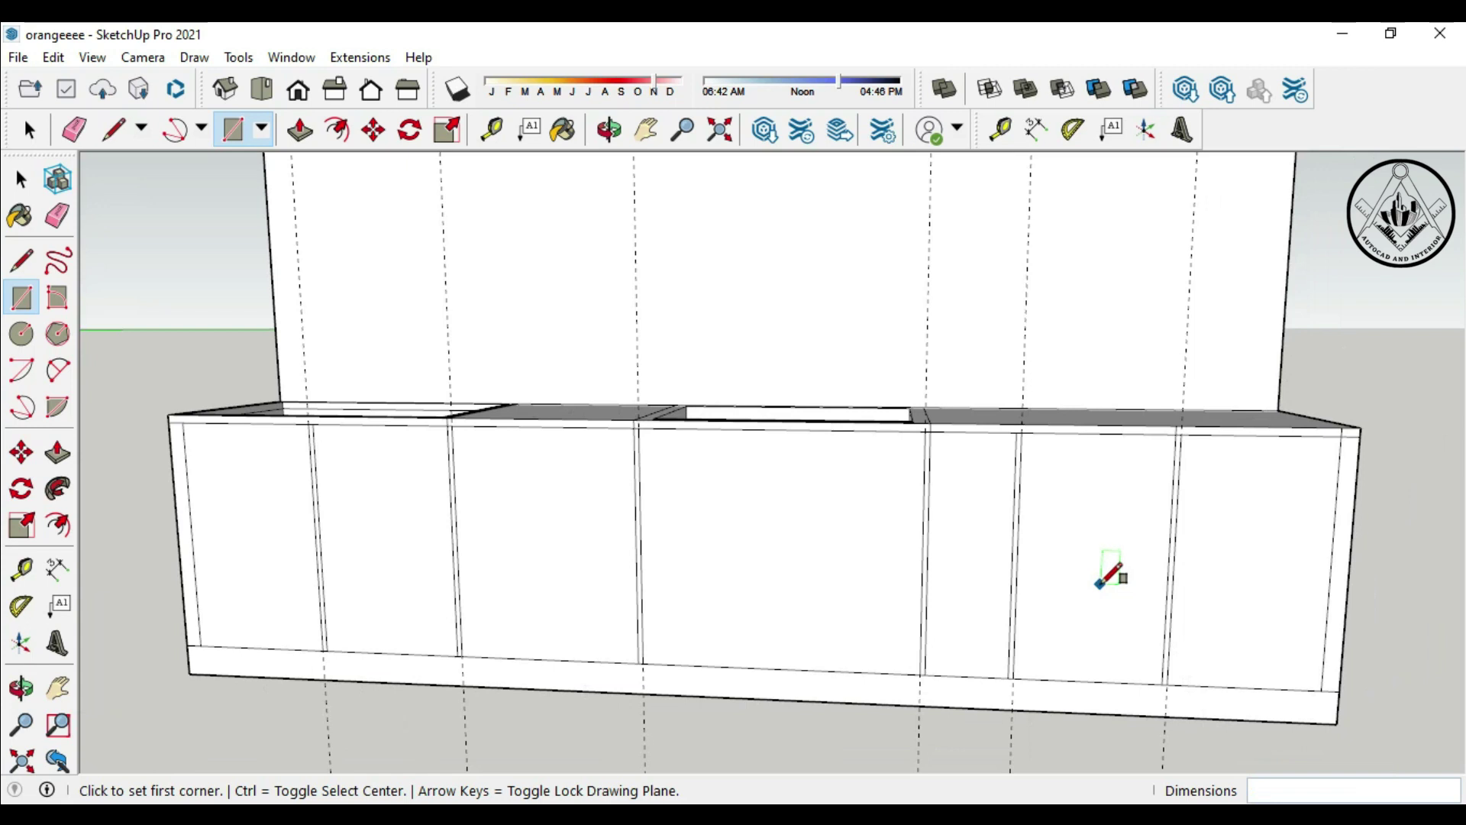
{"action": "scroll", "coordinate": [1107, 581], "scroll_direction": "down", "scroll_amount": 2}
{"action": "left_click", "coordinate": [74, 130]}
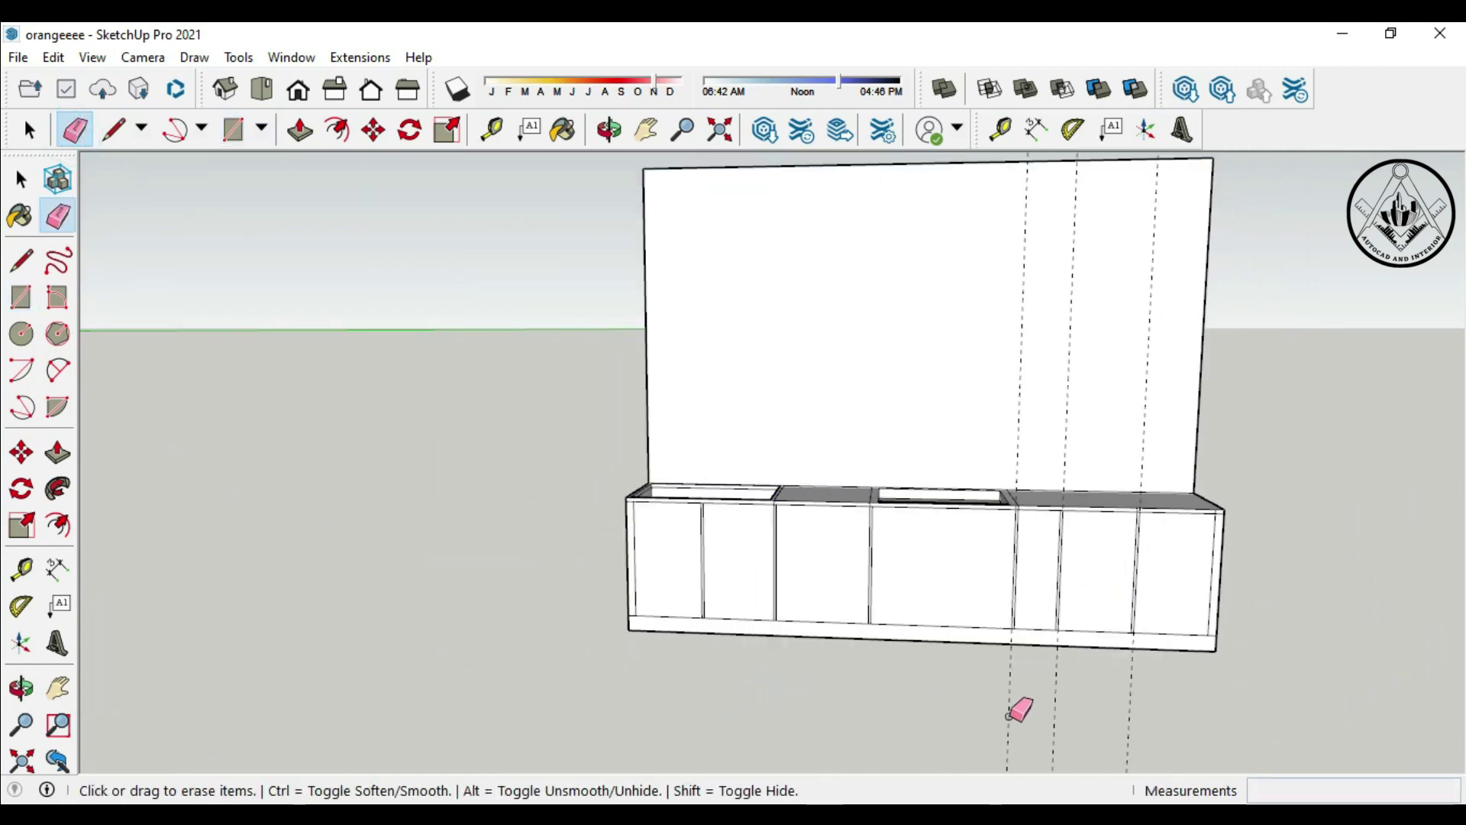
Step: Erase the dashed guide line below the cabinet and zoom around to check the front
{"action": "left_click", "coordinate": [1130, 710]}
{"action": "scroll", "coordinate": [1143, 573], "scroll_direction": "up", "scroll_amount": 2}
{"action": "scroll", "coordinate": [916, 584], "scroll_direction": "up", "scroll_amount": 2}
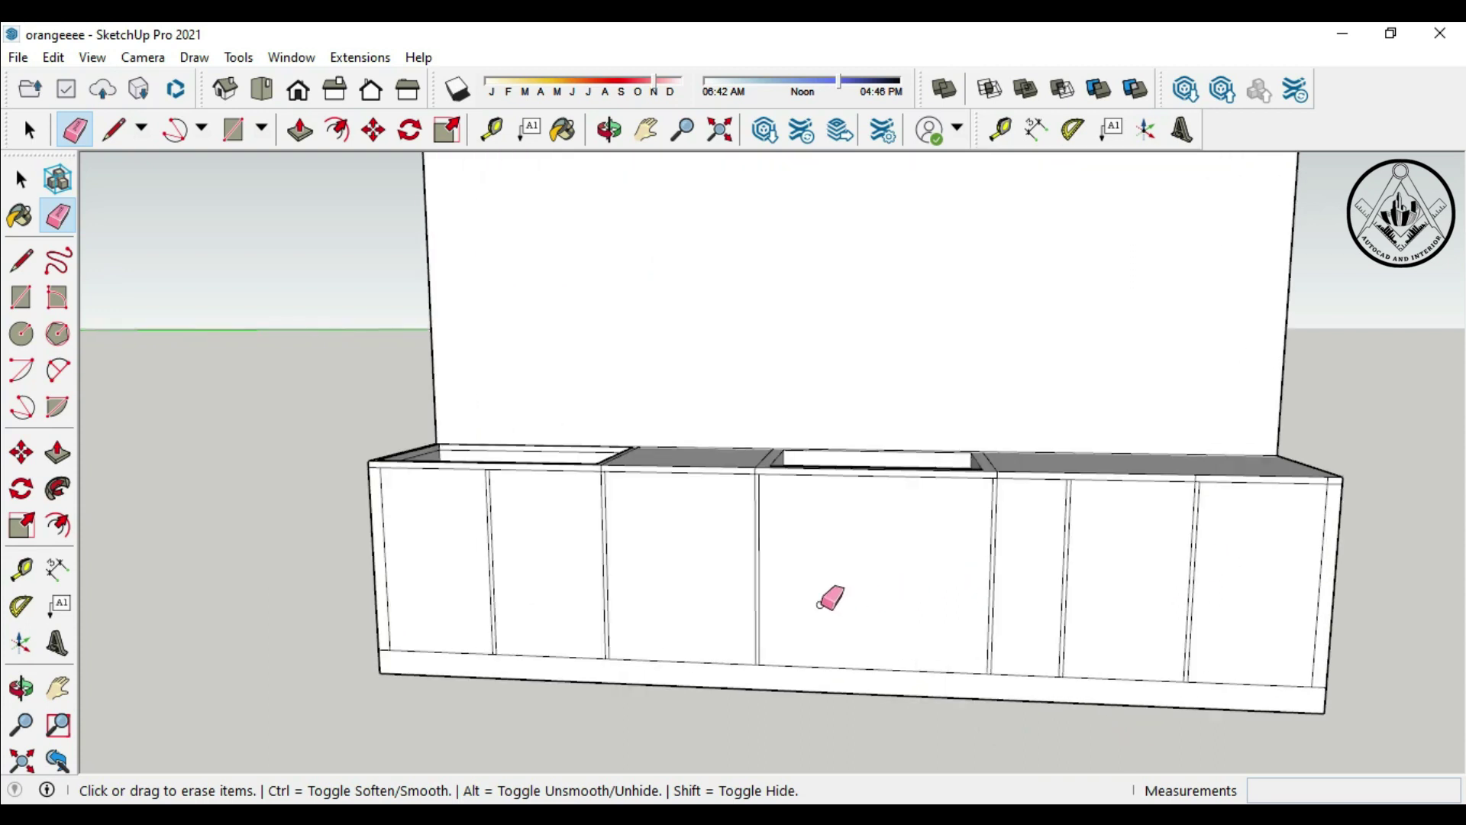
{"action": "scroll", "coordinate": [688, 534], "scroll_direction": "up", "scroll_amount": 2}
{"action": "scroll", "coordinate": [511, 475], "scroll_direction": "up", "scroll_amount": 2}
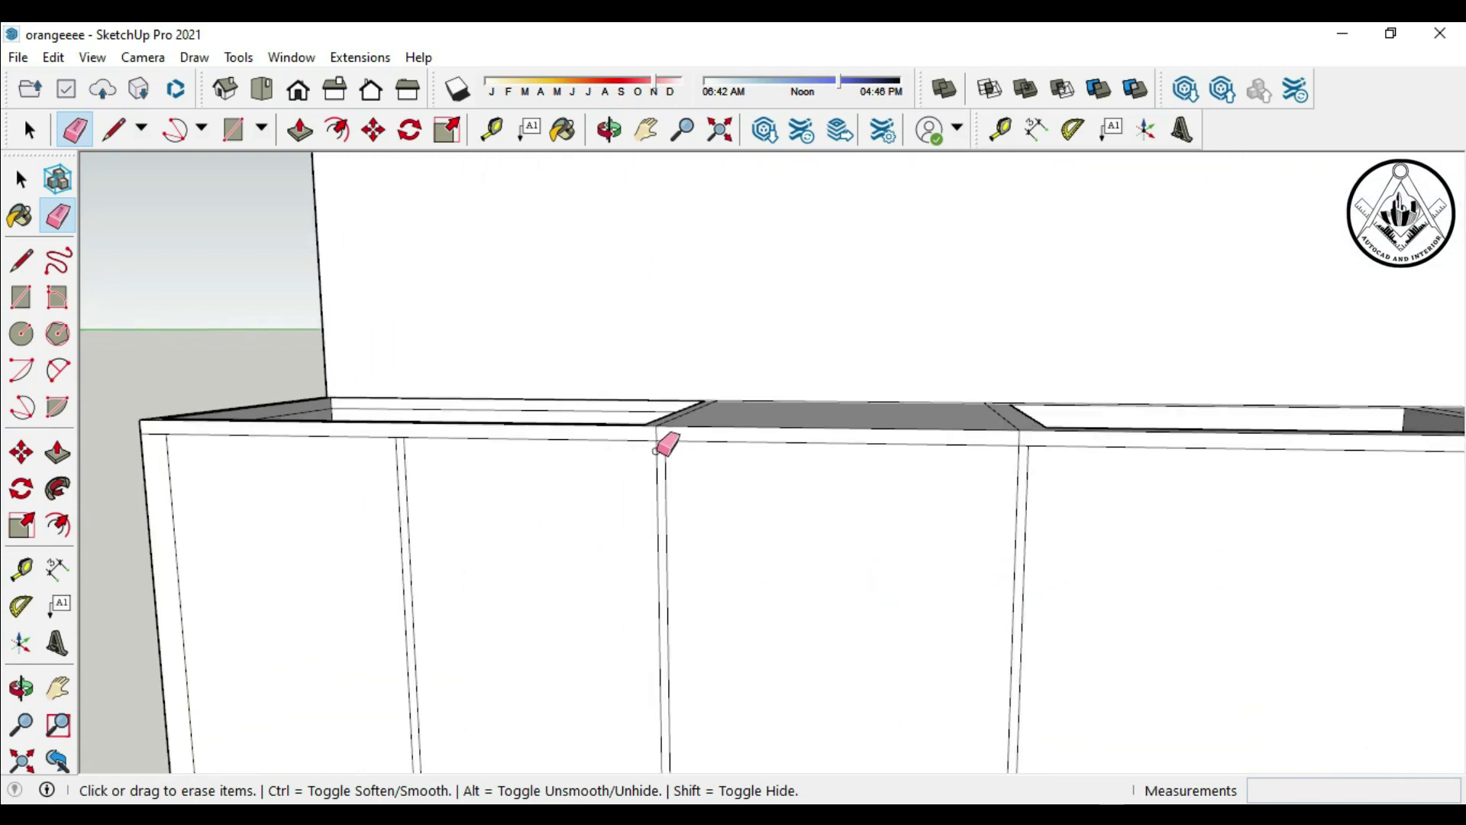
{"action": "scroll", "coordinate": [840, 451], "scroll_direction": "down", "scroll_amount": 2}
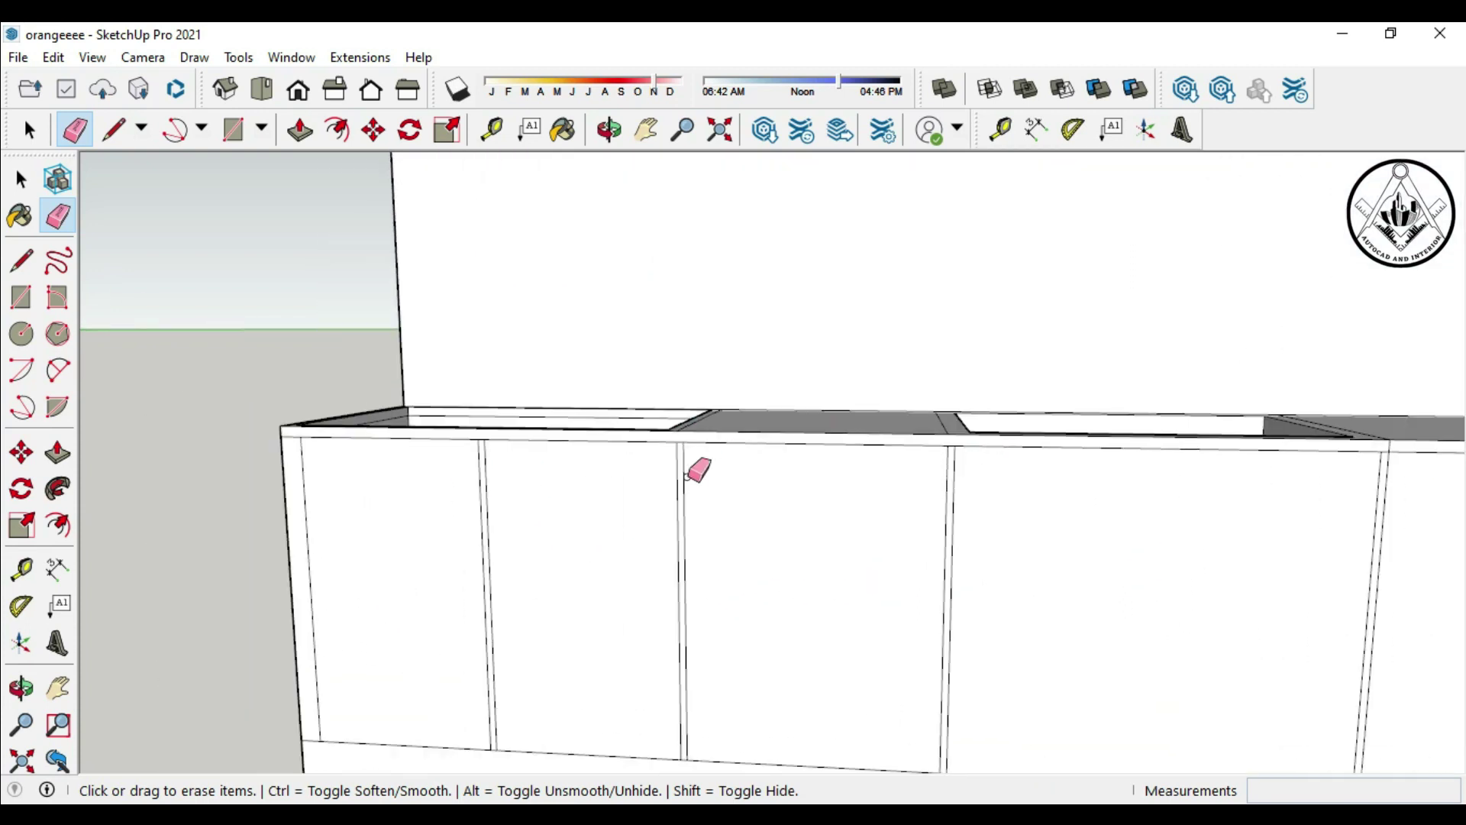
{"action": "scroll", "coordinate": [694, 468], "scroll_direction": "down", "scroll_amount": 1}
{"action": "scroll", "coordinate": [1092, 458], "scroll_direction": "up", "scroll_amount": 3}
{"action": "scroll", "coordinate": [1083, 462], "scroll_direction": "down", "scroll_amount": 3}
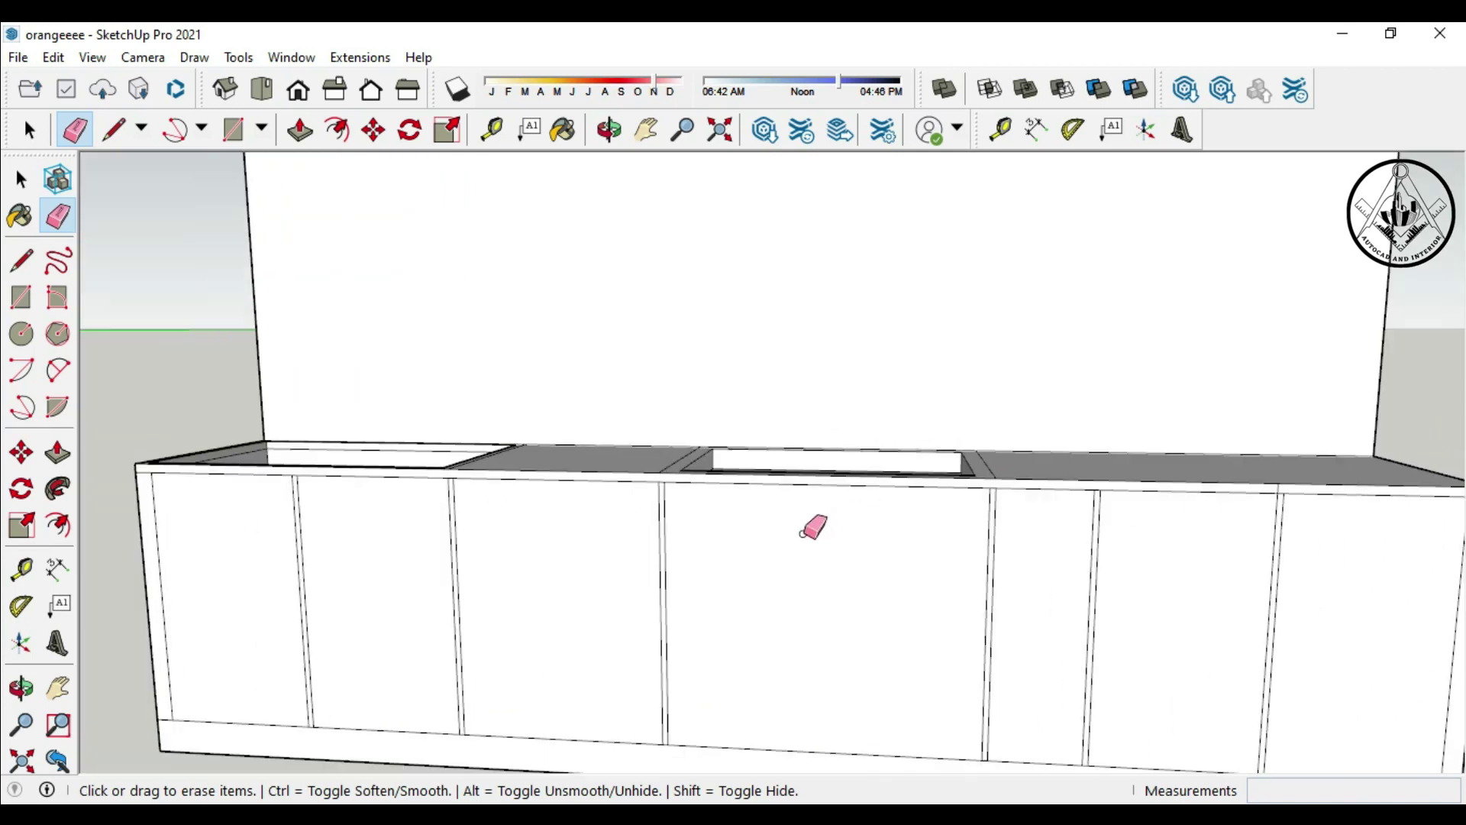
{"action": "scroll", "coordinate": [812, 524], "scroll_direction": "down", "scroll_amount": 1}
{"action": "scroll", "coordinate": [1378, 503], "scroll_direction": "up", "scroll_amount": 4}
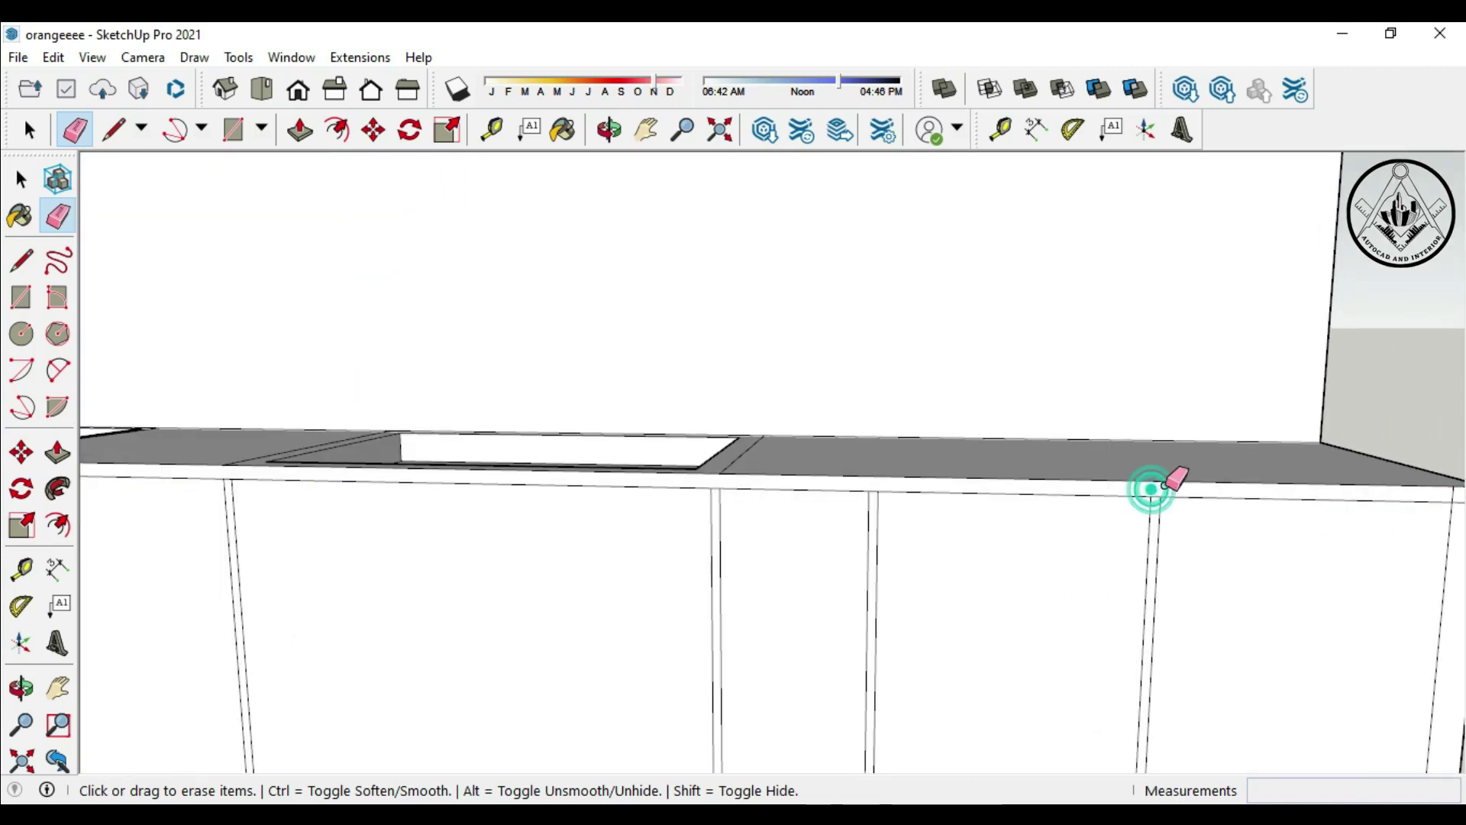
{"action": "scroll", "coordinate": [1386, 489], "scroll_direction": "up", "scroll_amount": 1}
{"action": "scroll", "coordinate": [1406, 488], "scroll_direction": "down", "scroll_amount": 1}
{"action": "scroll", "coordinate": [1069, 519], "scroll_direction": "down", "scroll_amount": 2}
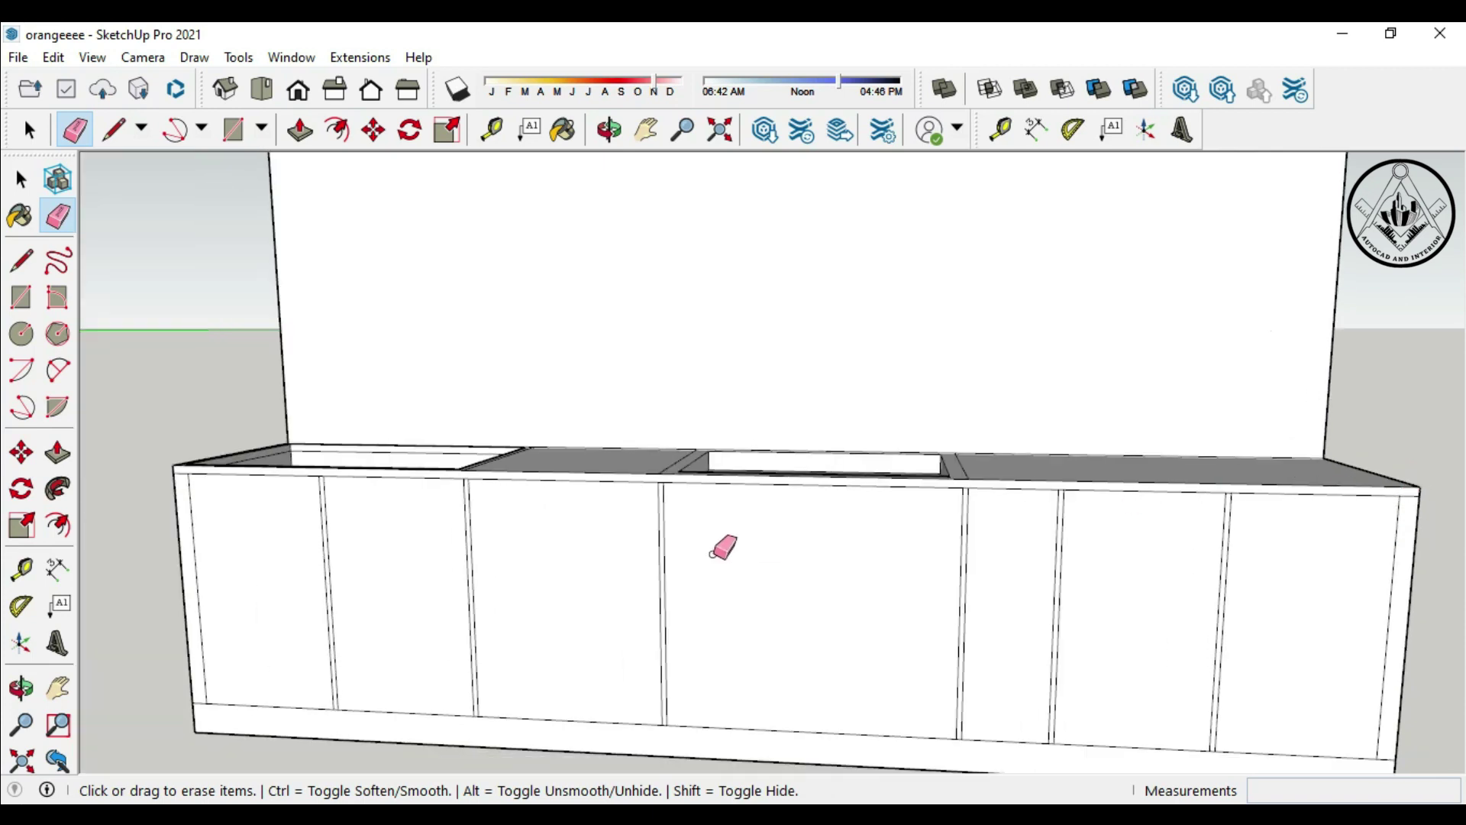
{"action": "scroll", "coordinate": [687, 572], "scroll_direction": "down", "scroll_amount": 2}
{"action": "scroll", "coordinate": [550, 687], "scroll_direction": "down", "scroll_amount": 1}
Step: Select the left cabinet's top front edge after reorienting the view
{"action": "middle_click_drag", "start_coordinate": [489, 715], "coordinate": [501, 711]}
{"action": "scroll", "coordinate": [458, 600], "scroll_direction": "up", "scroll_amount": 3}
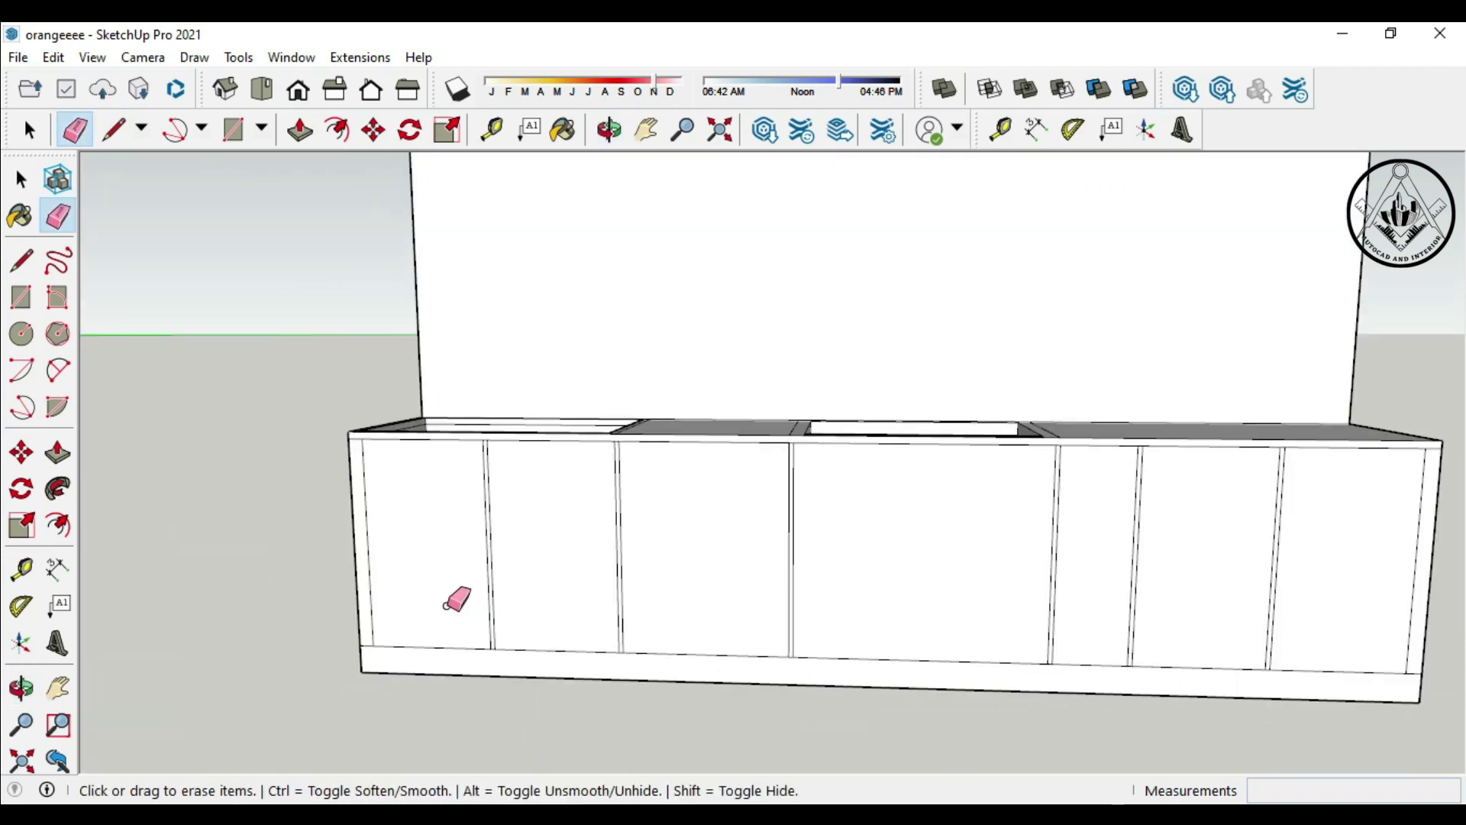
{"action": "scroll", "coordinate": [435, 534], "scroll_direction": "up", "scroll_amount": 1}
{"action": "key", "text": "space"}
{"action": "left_click", "coordinate": [427, 428]}
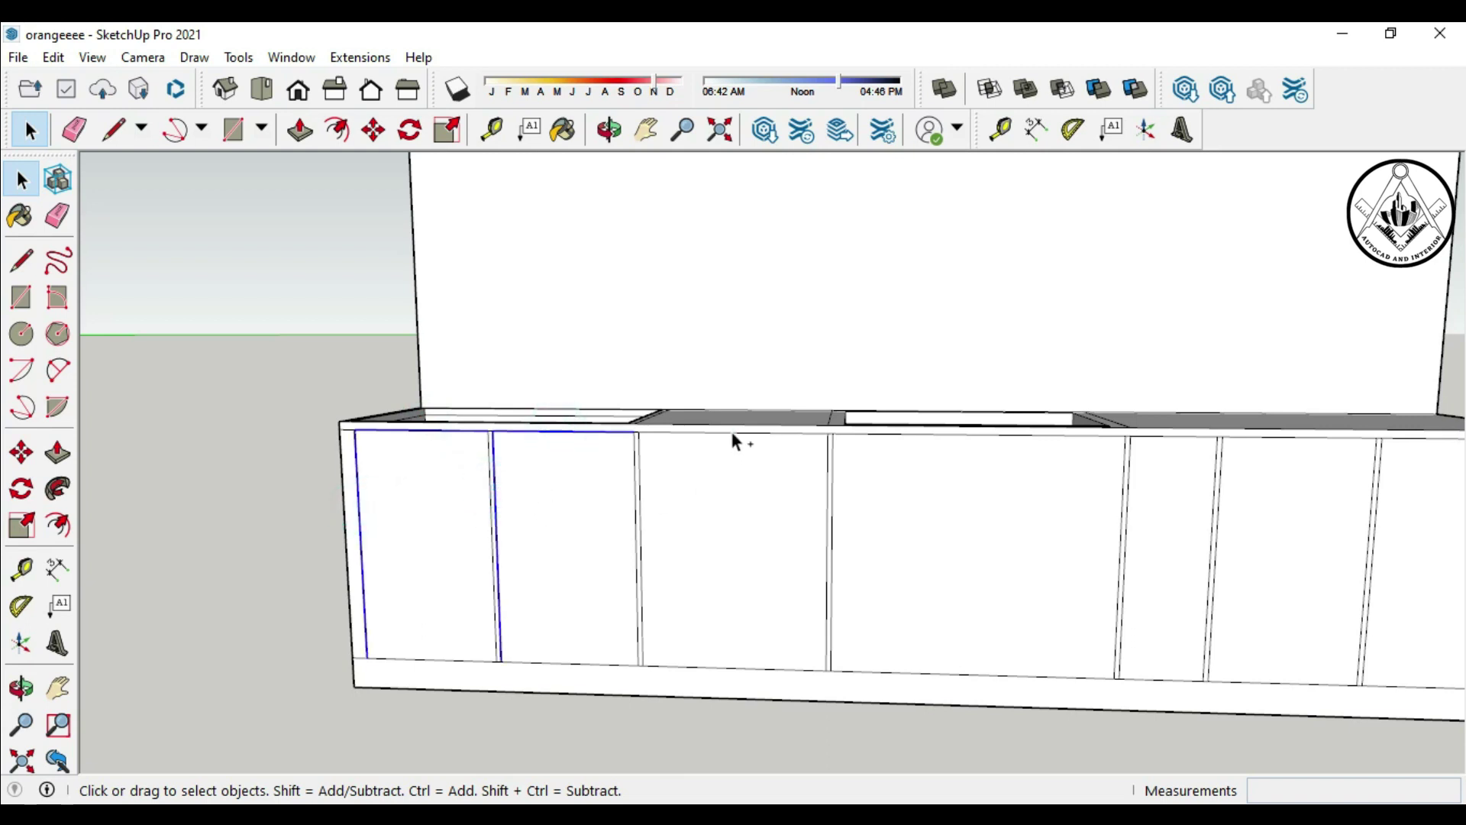
Step: Copy the selected door edge lines and paste the copy beside the cabinet
{"action": "scroll", "coordinate": [642, 523], "scroll_direction": "down", "scroll_amount": 3}
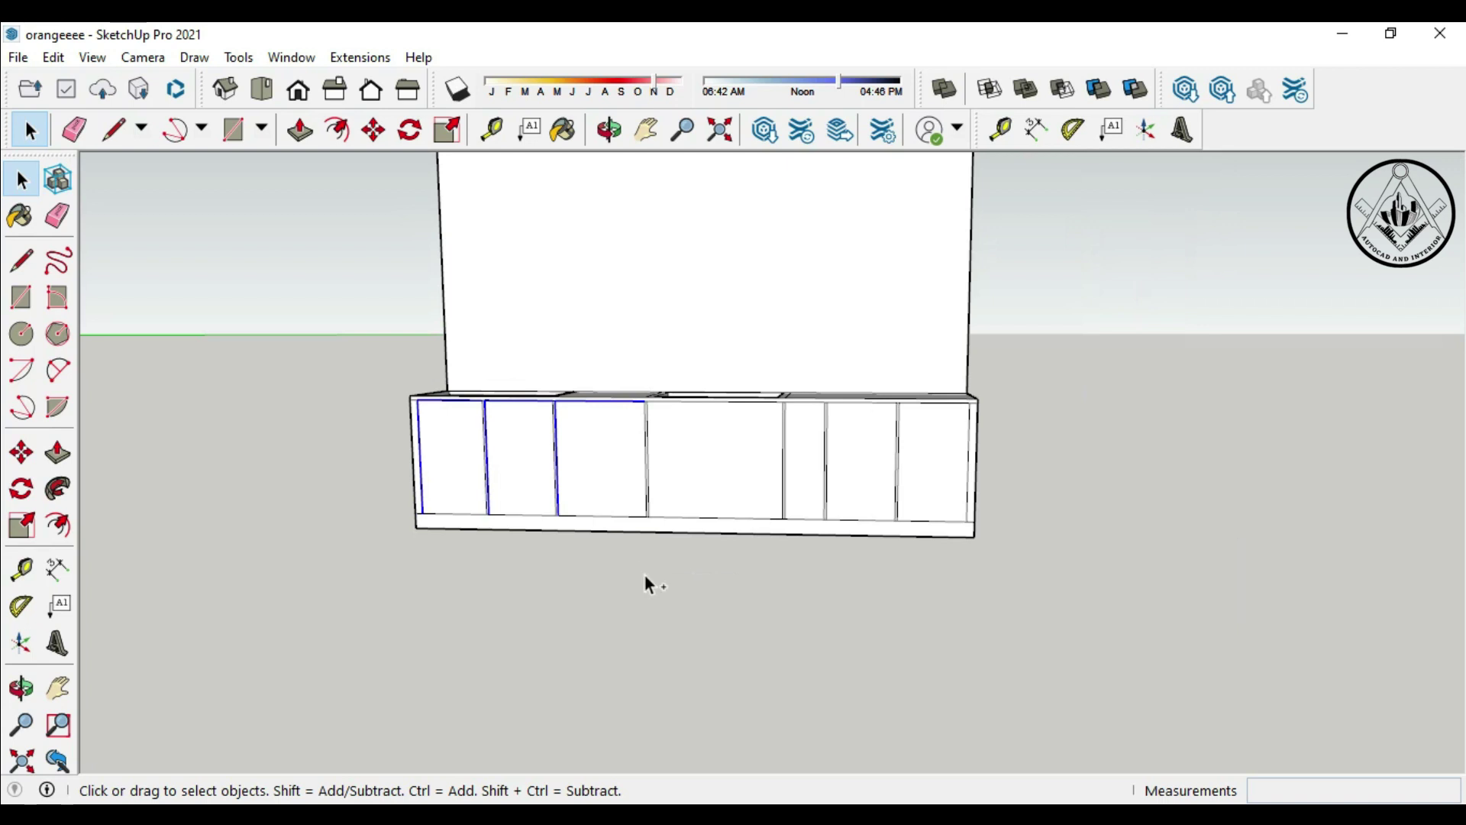
{"action": "key", "text": "m"}
{"action": "key", "text": "ctrl+v"}
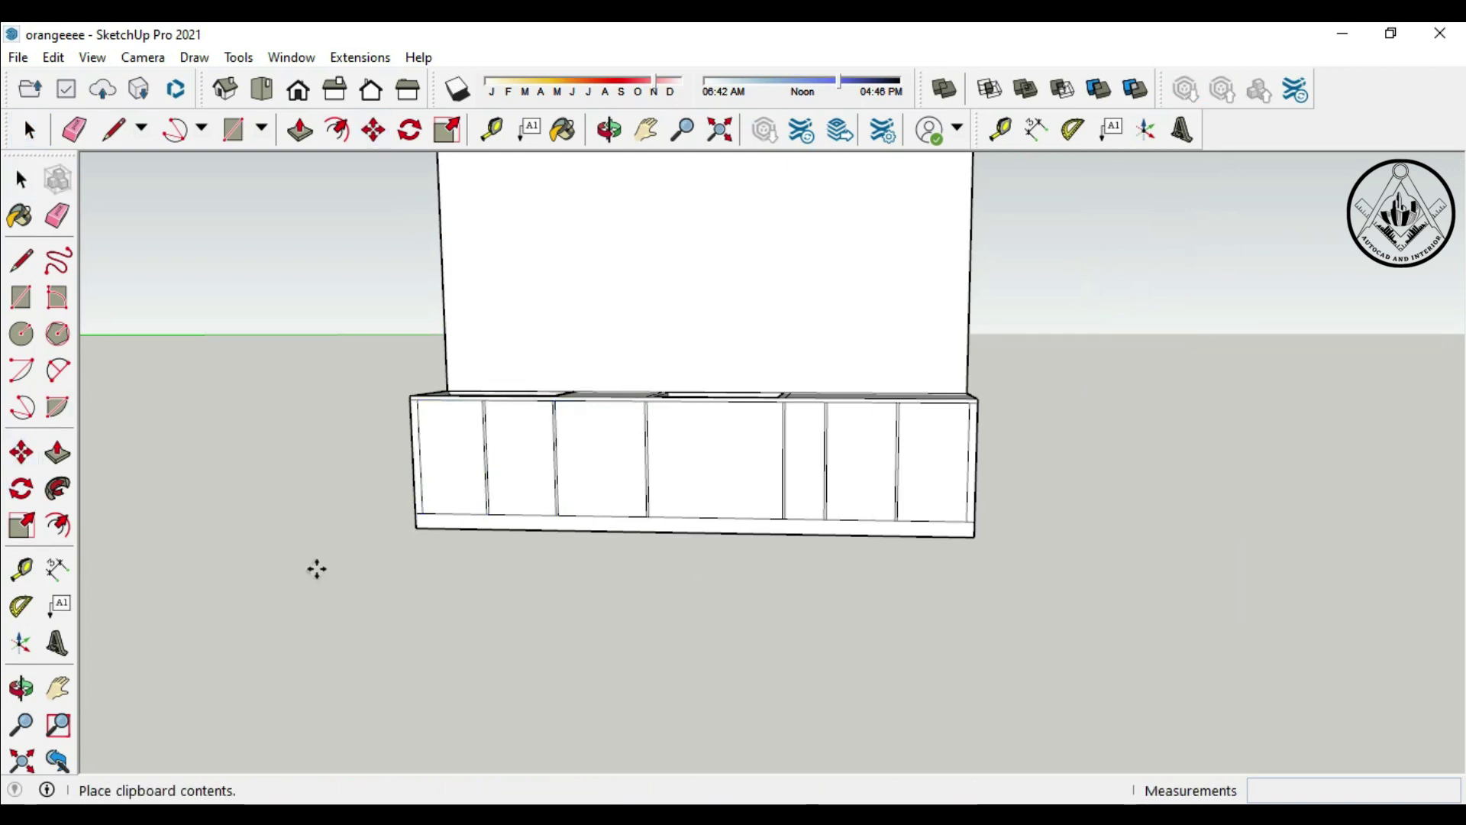
{"action": "scroll", "coordinate": [497, 582], "scroll_direction": "down", "scroll_amount": 1}
{"action": "scroll", "coordinate": [344, 524], "scroll_direction": "down", "scroll_amount": 1}
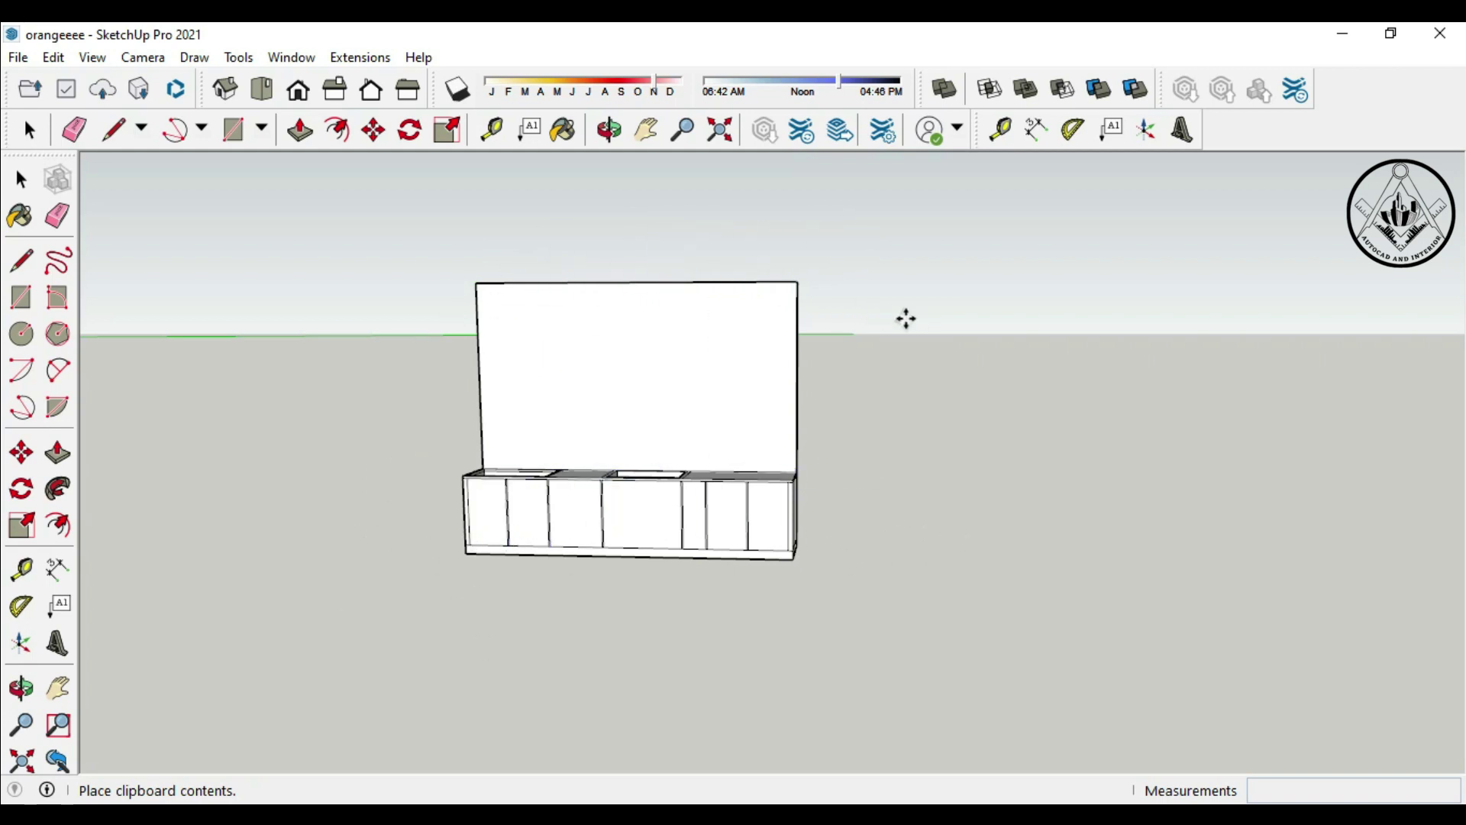
{"action": "scroll", "coordinate": [779, 554], "scroll_direction": "down", "scroll_amount": 1}
{"action": "middle_click_drag", "start_coordinate": [743, 572], "coordinate": [456, 592]}
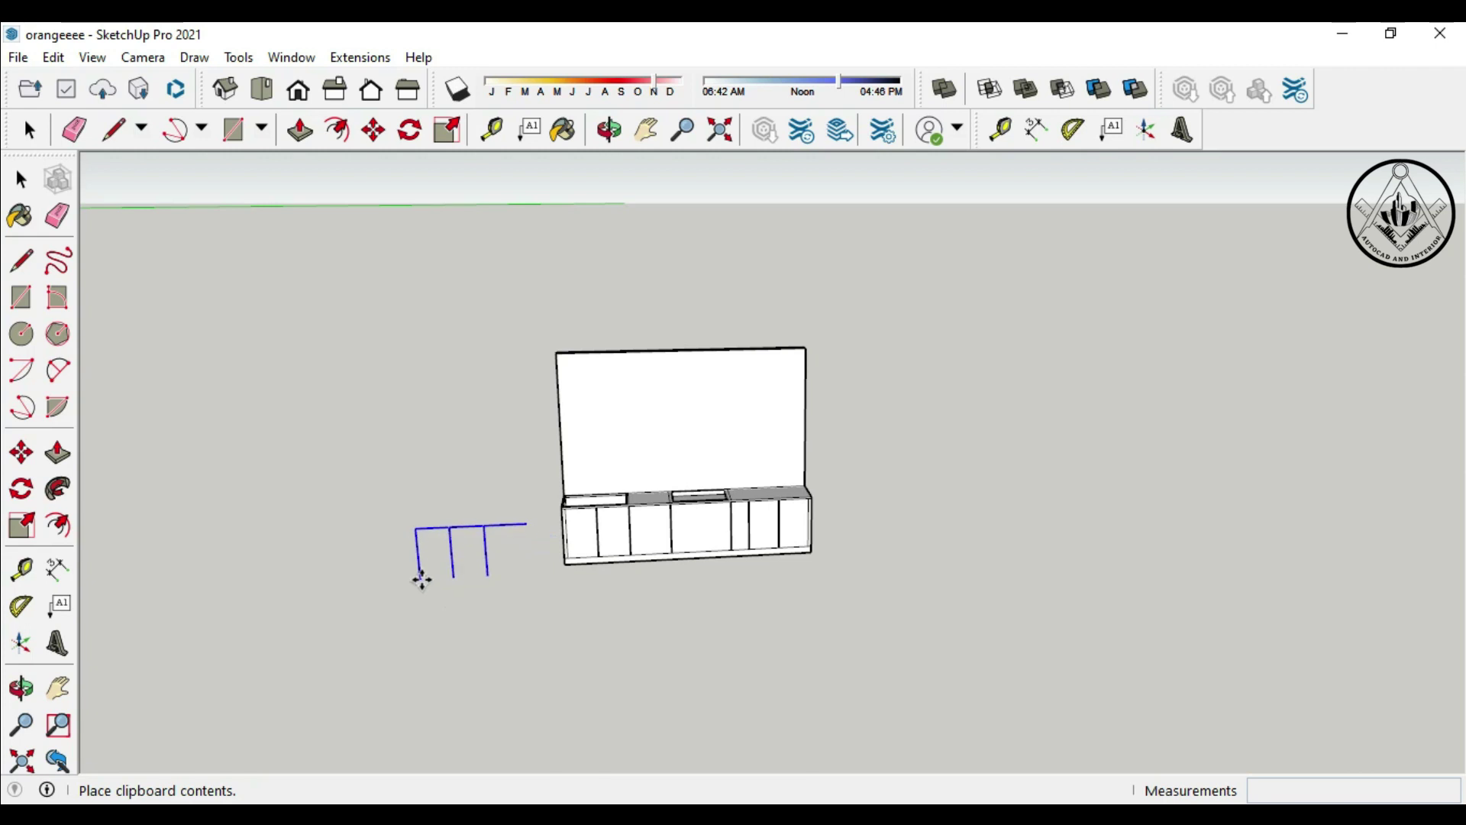
{"action": "left_click", "coordinate": [421, 580]}
{"action": "scroll", "coordinate": [546, 556], "scroll_direction": "up", "scroll_amount": 3}
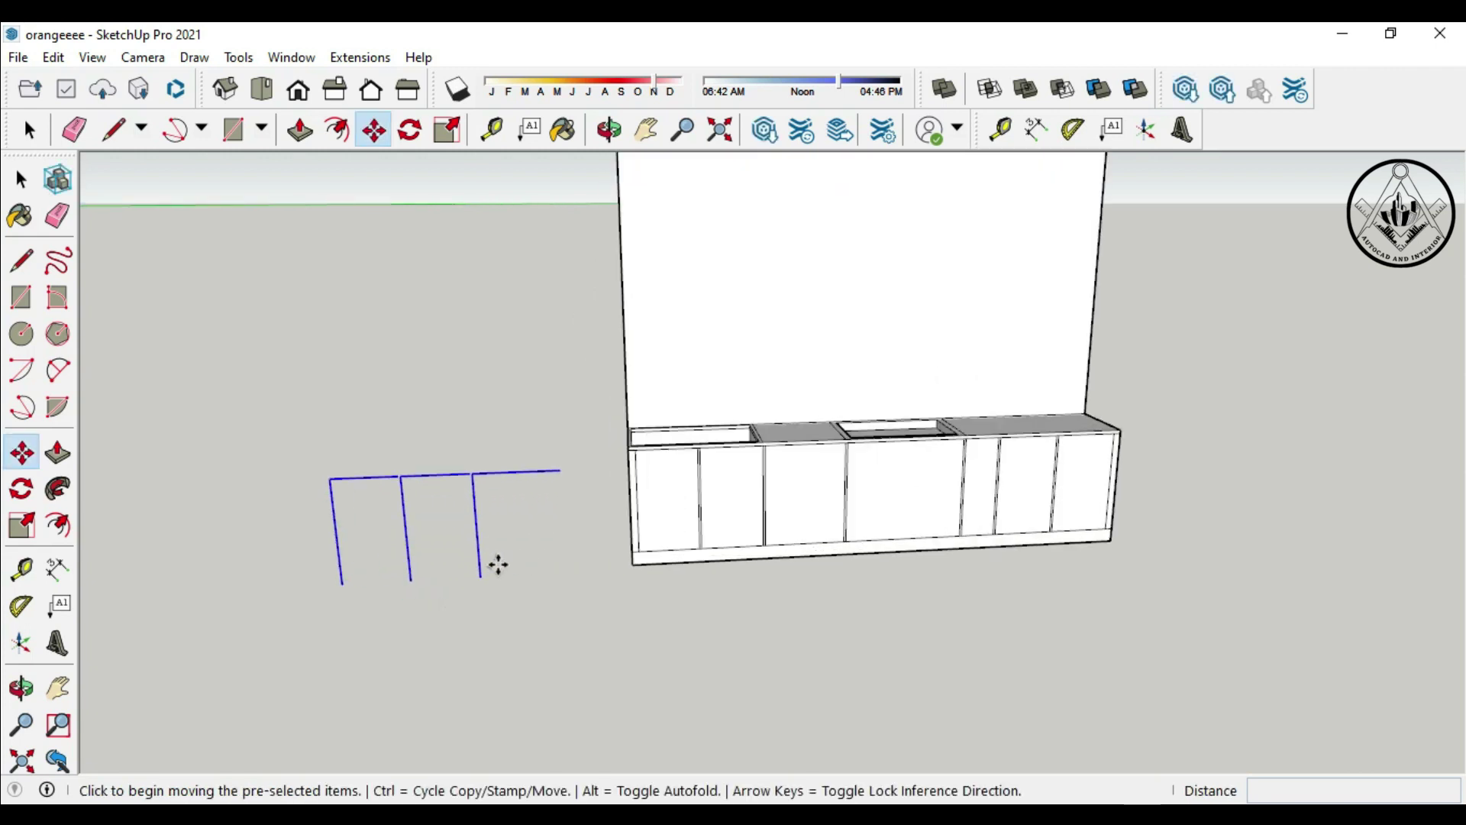
Step: Draw three rectangle faces between the pasted lines, one per door panel
{"action": "left_click", "coordinate": [23, 298]}
{"action": "left_click", "coordinate": [286, 590]}
{"action": "left_click", "coordinate": [366, 441]}
{"action": "scroll", "coordinate": [413, 562], "scroll_direction": "up", "scroll_amount": 2}
{"action": "left_click", "coordinate": [368, 616]}
{"action": "left_click", "coordinate": [490, 400]}
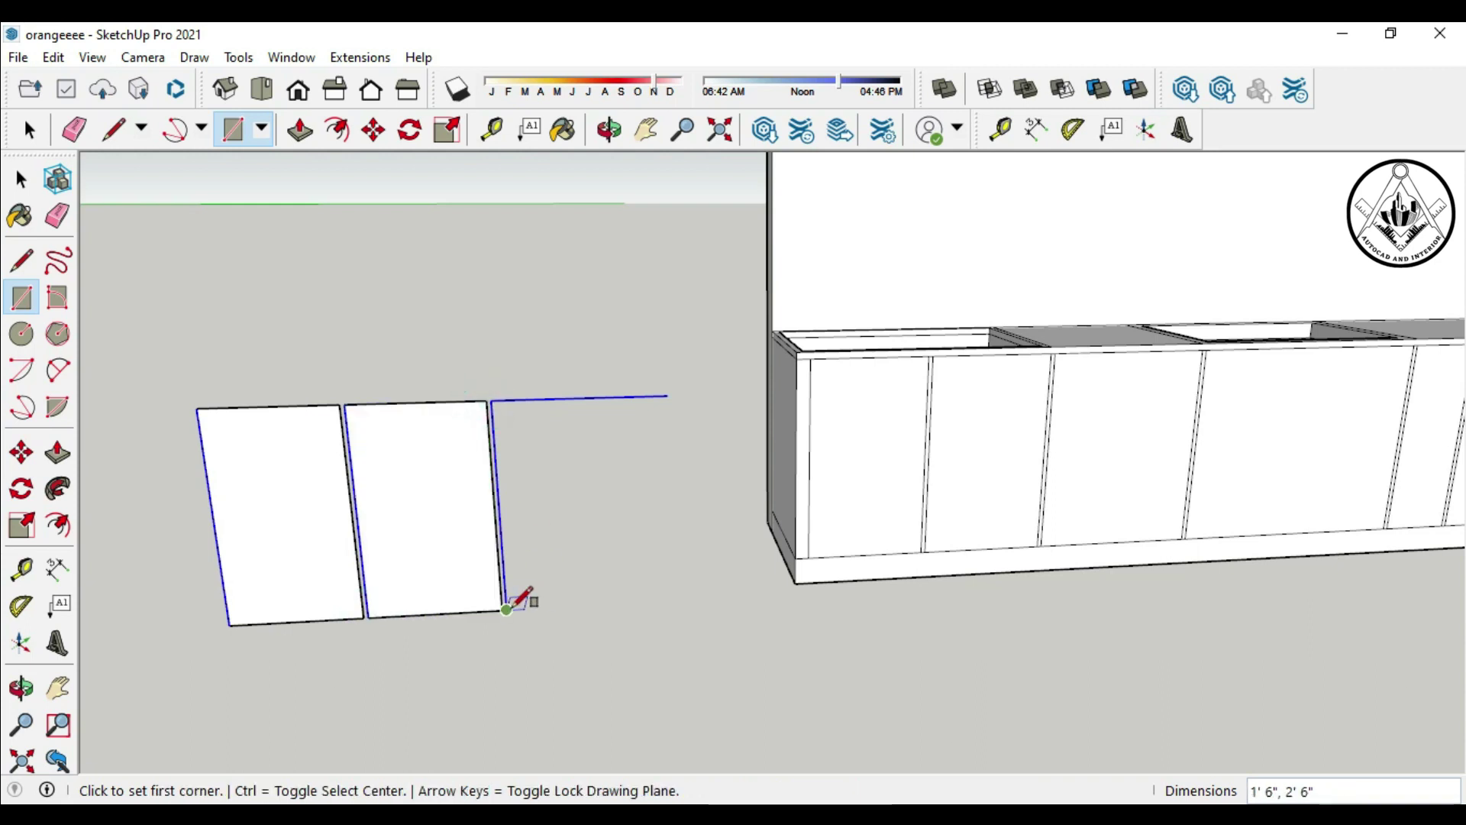
{"action": "left_click", "coordinate": [506, 609]}
{"action": "left_click", "coordinate": [669, 396]}
Step: Push/Pull the left, middle and right panel faces 1" thick
{"action": "left_click", "coordinate": [57, 453]}
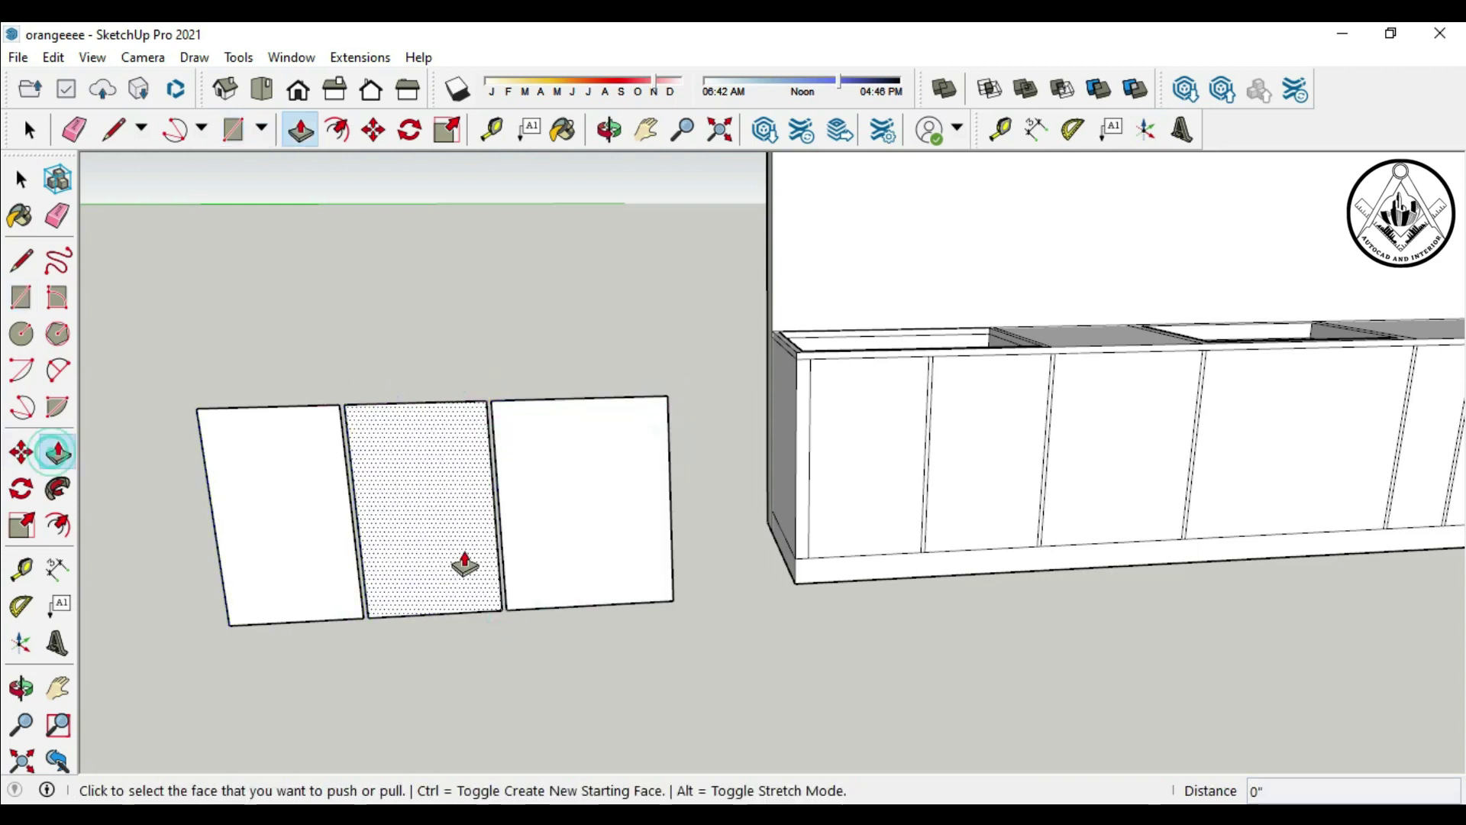
{"action": "left_click", "coordinate": [288, 517]}
{"action": "type", "text": "1"}
{"action": "key", "text": "Return"}
{"action": "left_click", "coordinate": [416, 529]}
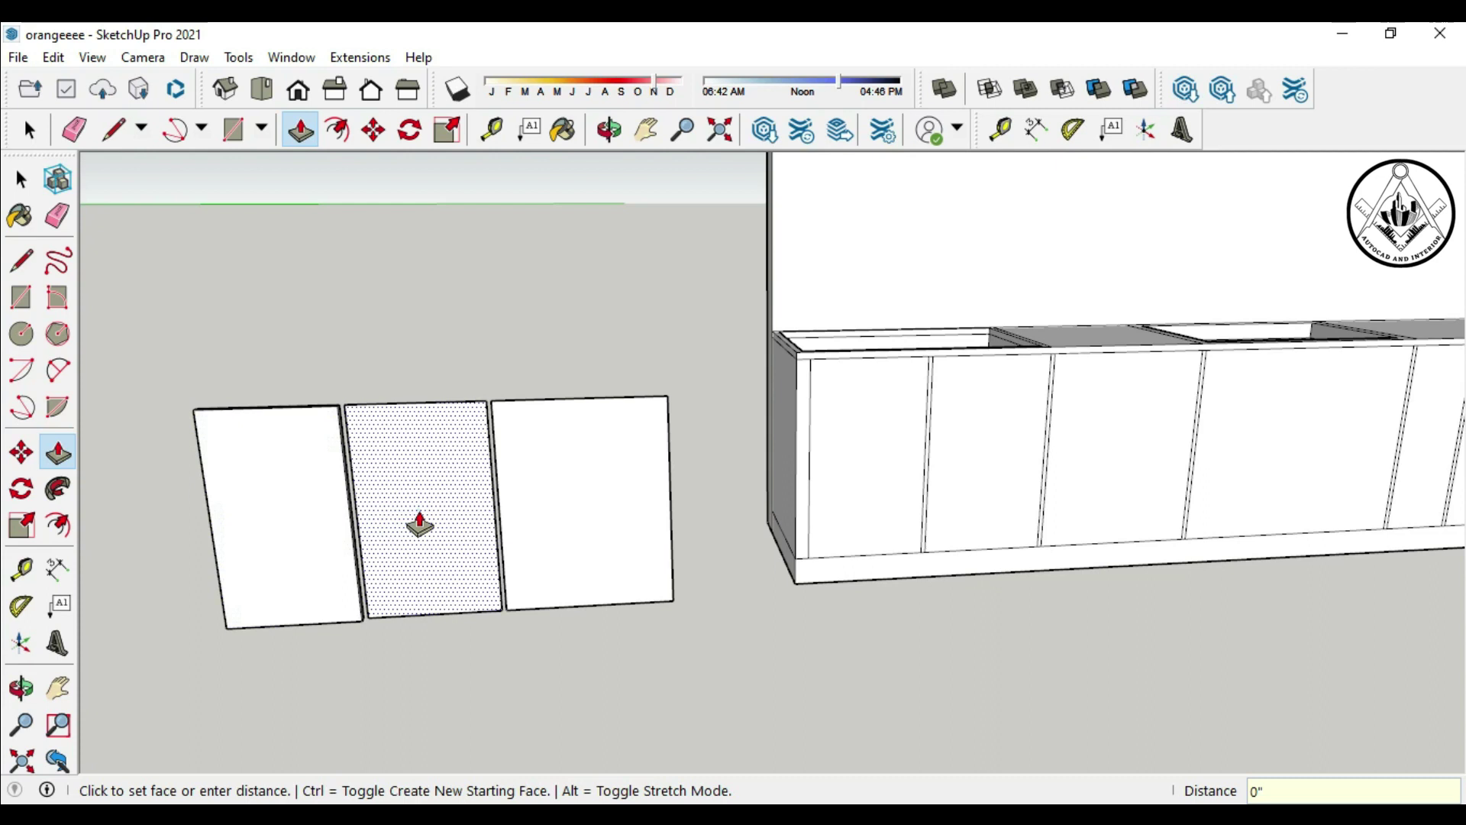
{"action": "left_click", "coordinate": [558, 525]}
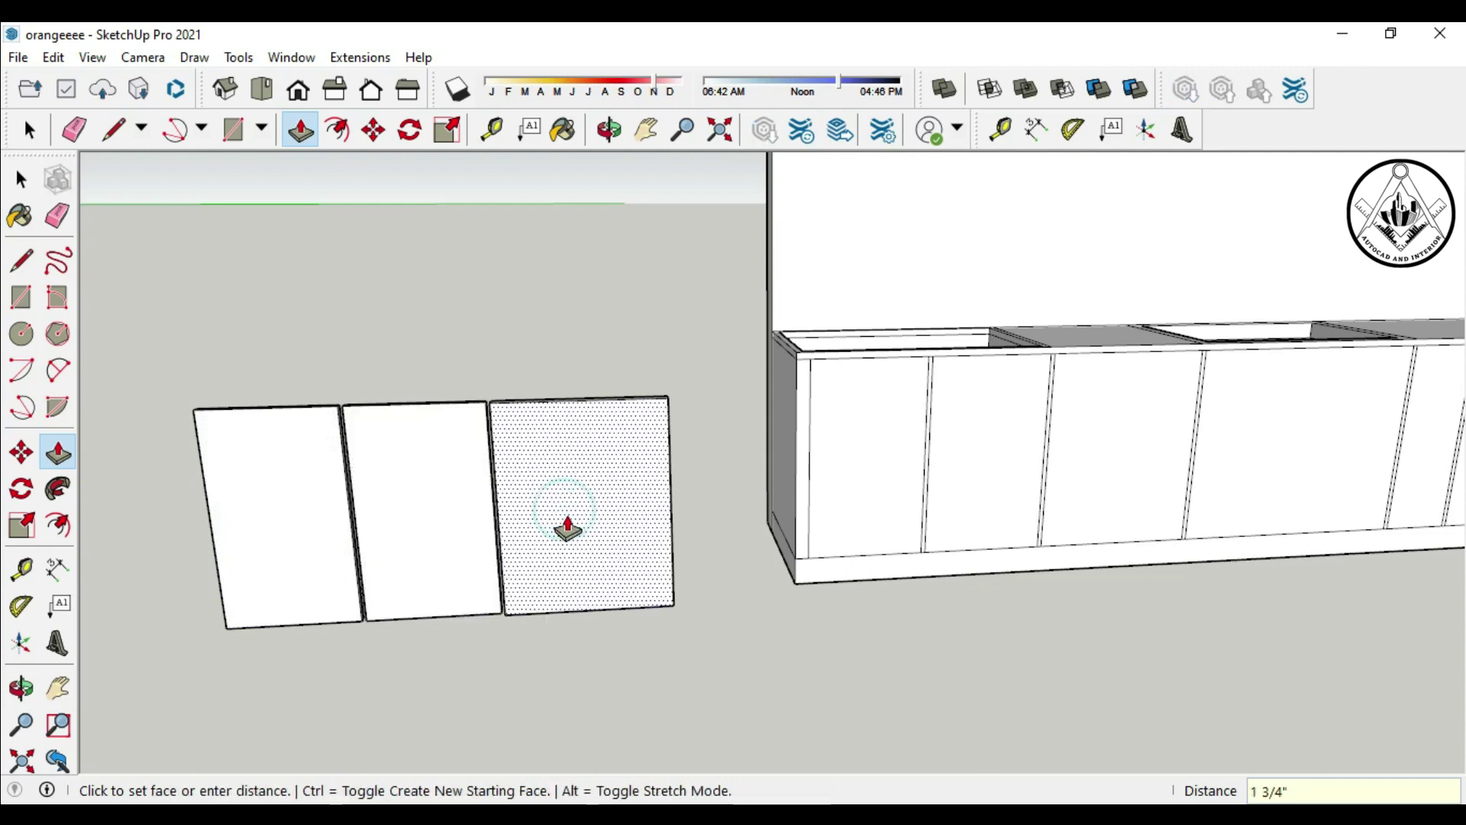
{"action": "key", "text": "Return"}
{"action": "key", "text": "space"}
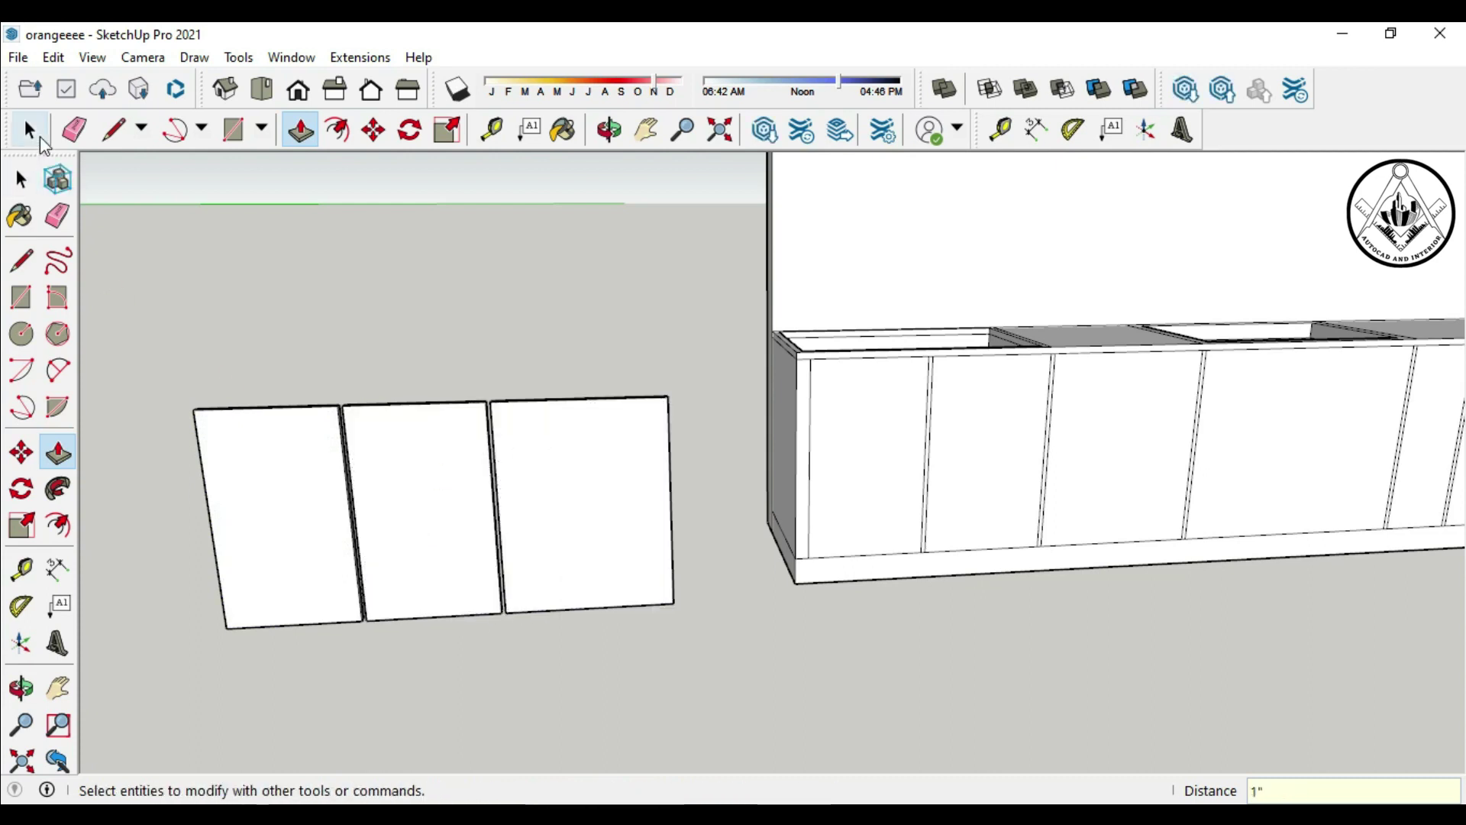
Step: Move the three panels by their top-left corner onto the left section's front corner
{"action": "left_click_drag", "start_coordinate": [364, 370], "coordinate": [177, 338]}
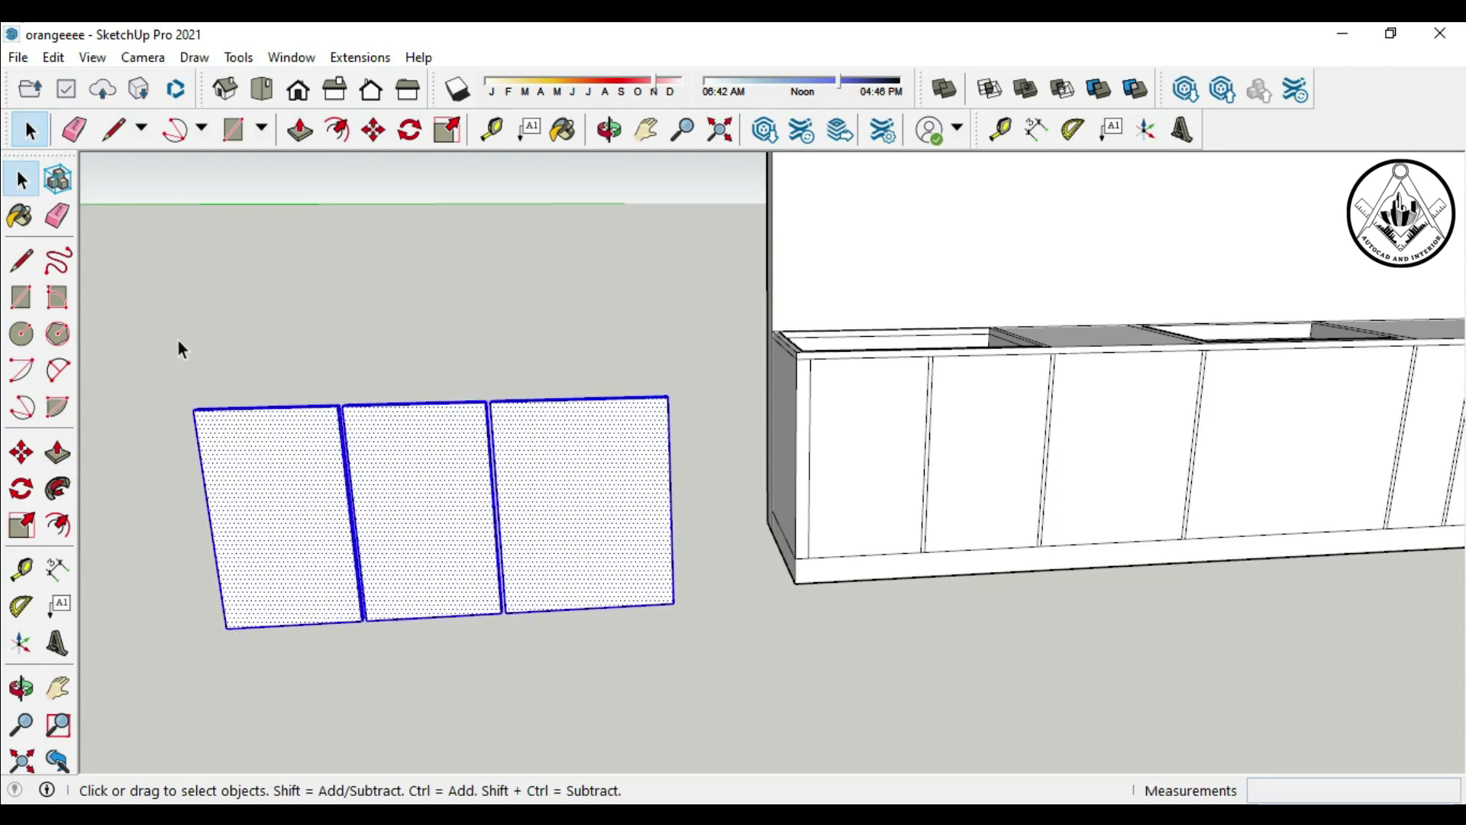
{"action": "left_click", "coordinate": [21, 452]}
{"action": "scroll", "coordinate": [171, 397], "scroll_direction": "up", "scroll_amount": 5}
{"action": "left_click", "coordinate": [172, 397]}
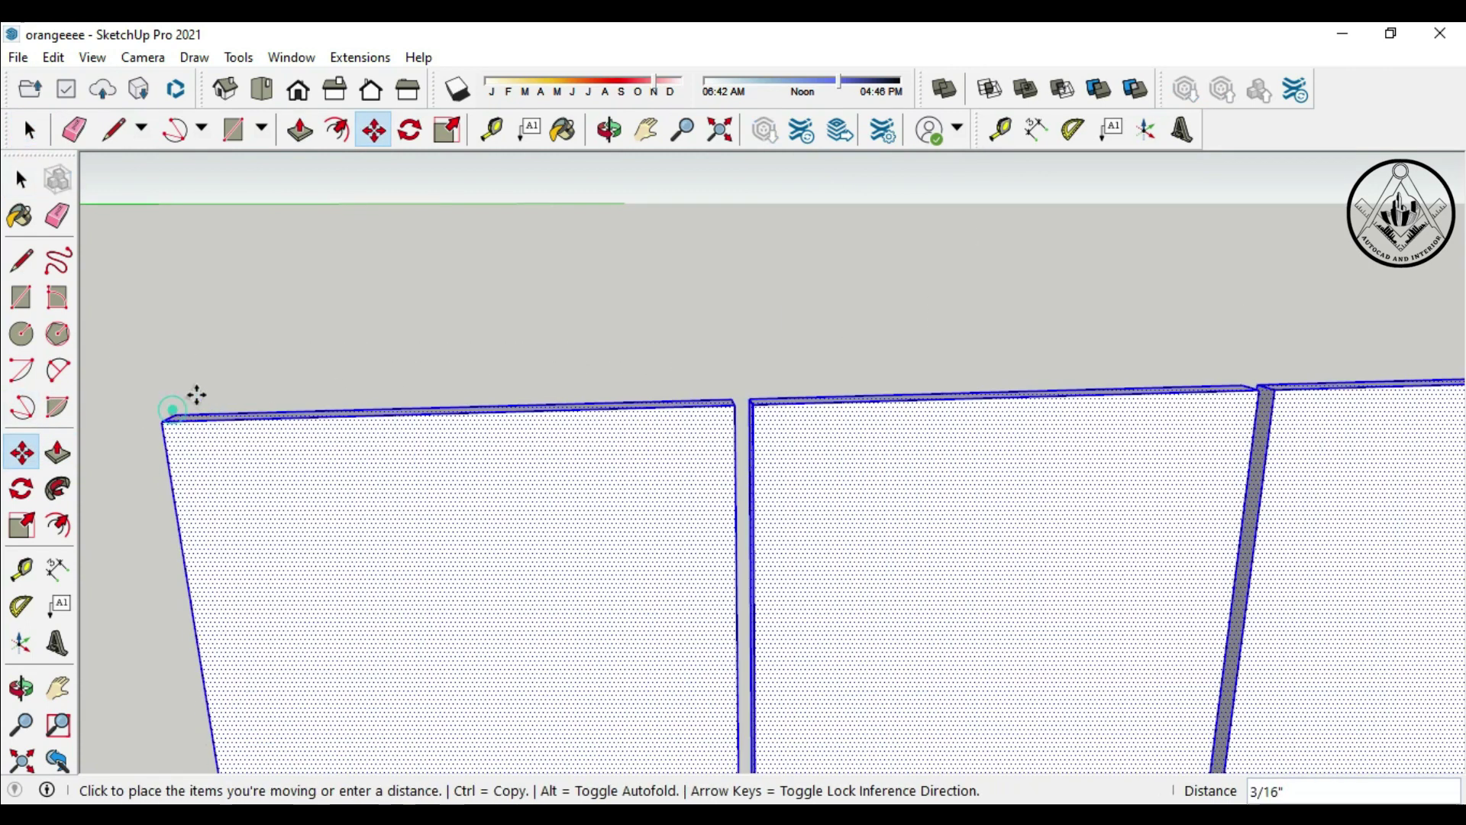
{"action": "scroll", "coordinate": [213, 401], "scroll_direction": "down", "scroll_amount": 5}
{"action": "scroll", "coordinate": [830, 391], "scroll_direction": "up", "scroll_amount": 2}
{"action": "scroll", "coordinate": [830, 391], "scroll_direction": "up", "scroll_amount": 2}
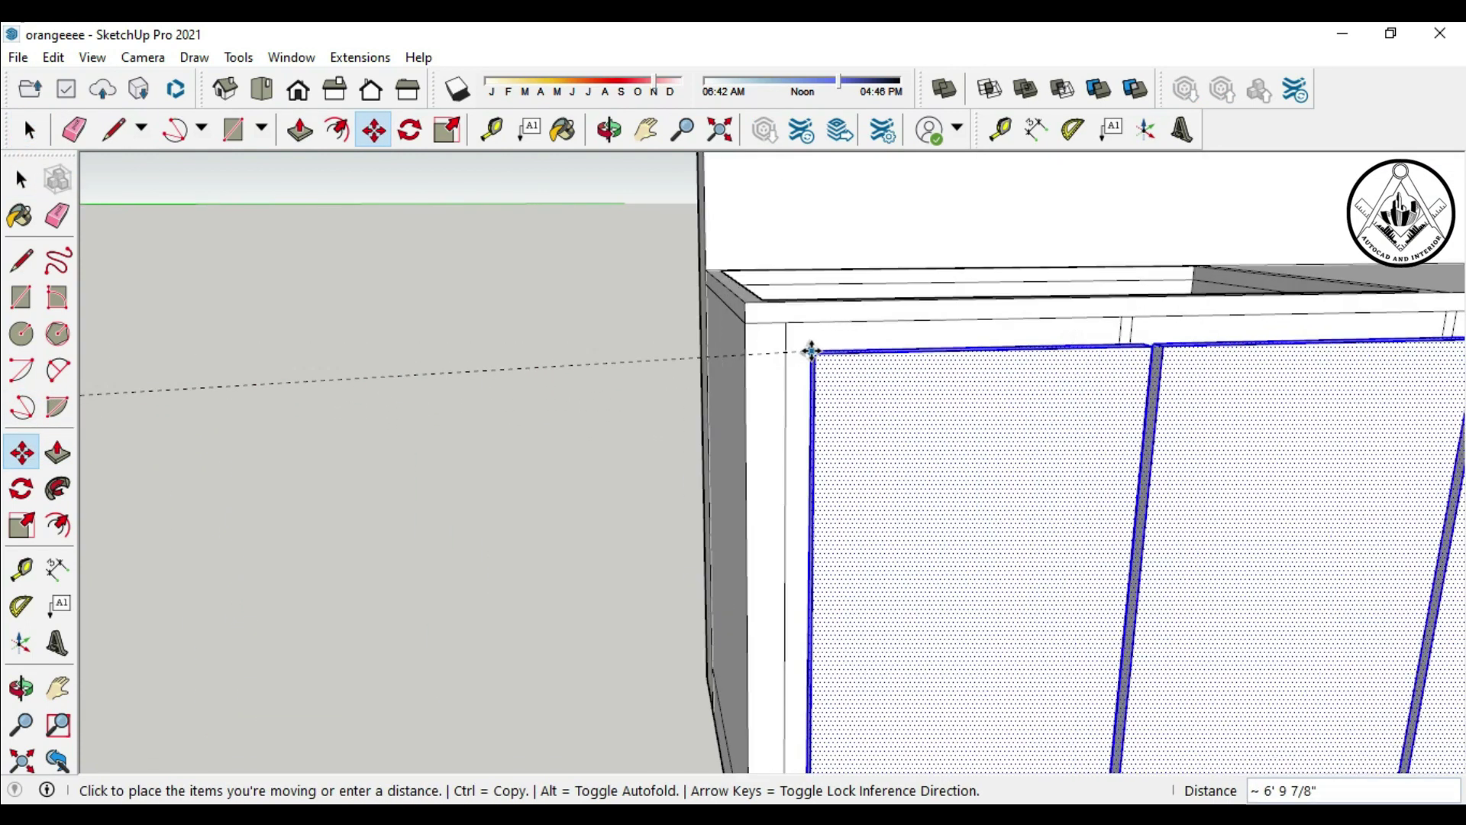
{"action": "scroll", "coordinate": [812, 343], "scroll_direction": "up", "scroll_amount": 2}
{"action": "left_click", "coordinate": [787, 320]}
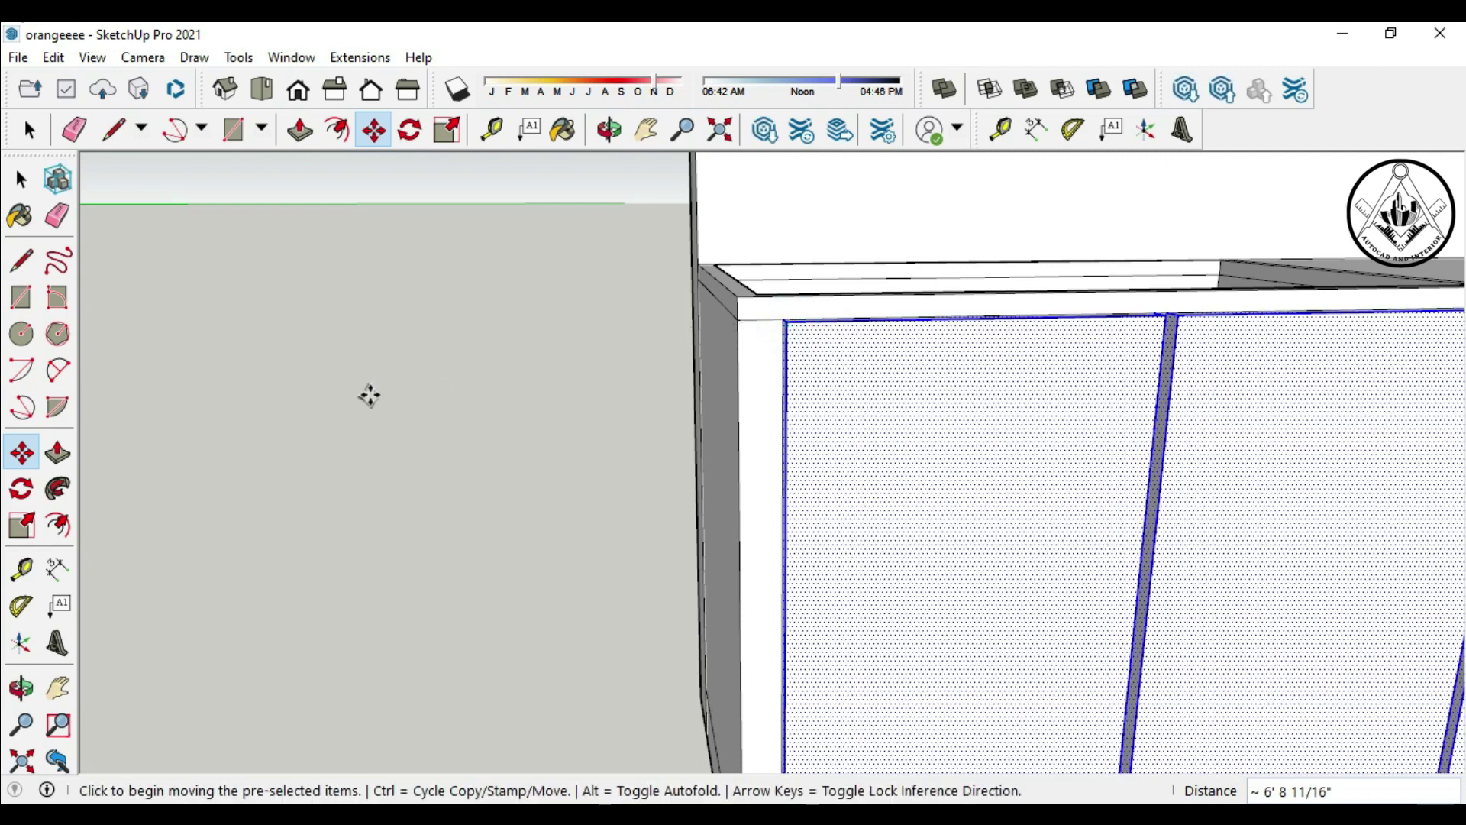
Step: Orbit around the cabinet to a frontal view to check the panels' fit
{"action": "scroll", "coordinate": [370, 393], "scroll_direction": "down", "scroll_amount": 5}
{"action": "mouse_move", "coordinate": [456, 435]}
{"action": "middle_mouse_down"}
{"action": "mouse_move", "coordinate": [681, 540]}
{"action": "mouse_move", "coordinate": [741, 540]}
{"action": "middle_mouse_up"}
{"action": "scroll", "coordinate": [854, 593], "scroll_direction": "down", "scroll_amount": 2}
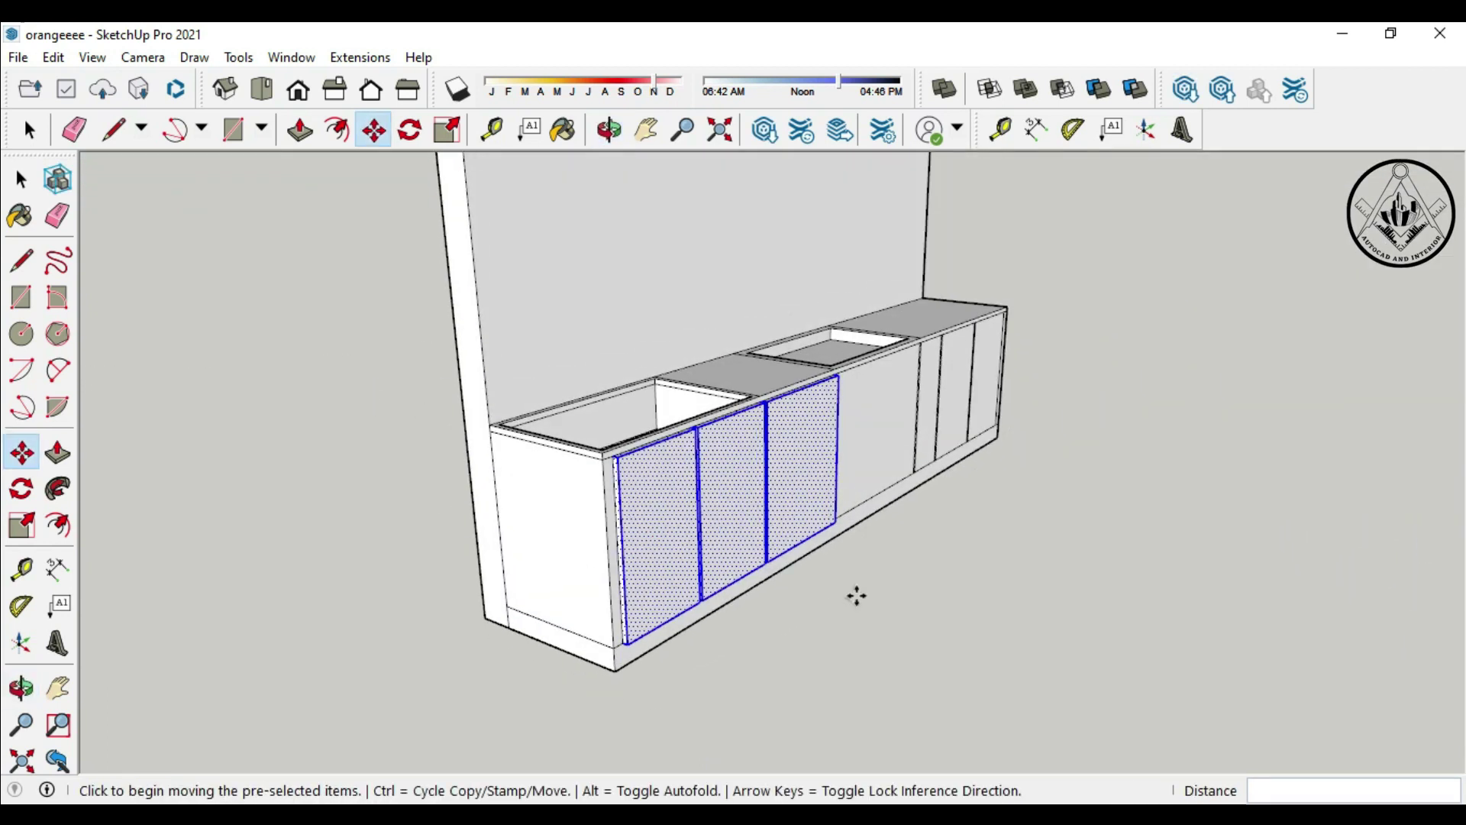
{"action": "middle_click_drag", "start_coordinate": [855, 593], "coordinate": [485, 544]}
{"action": "scroll", "coordinate": [582, 545], "scroll_direction": "up", "scroll_amount": 3}
{"action": "scroll", "coordinate": [582, 546], "scroll_direction": "down", "scroll_amount": 2}
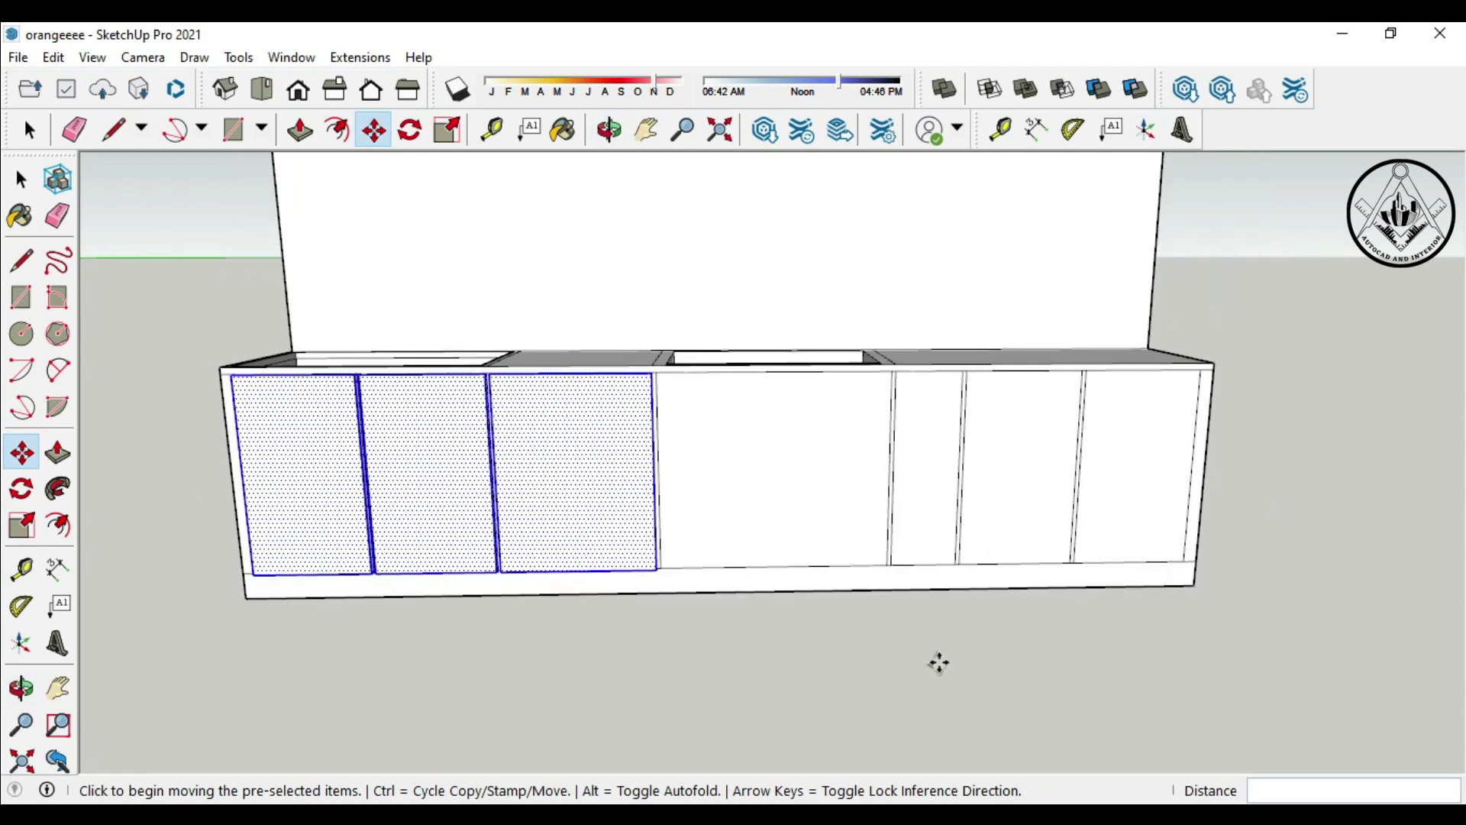
{"action": "middle_click_drag", "start_coordinate": [940, 662], "coordinate": [174, 324]}
{"action": "key", "text": "space"}
{"action": "mouse_move", "coordinate": [992, 427]}
{"action": "middle_mouse_down"}
{"action": "mouse_move", "coordinate": [1143, 443]}
{"action": "mouse_move", "coordinate": [805, 360]}
{"action": "middle_mouse_up"}
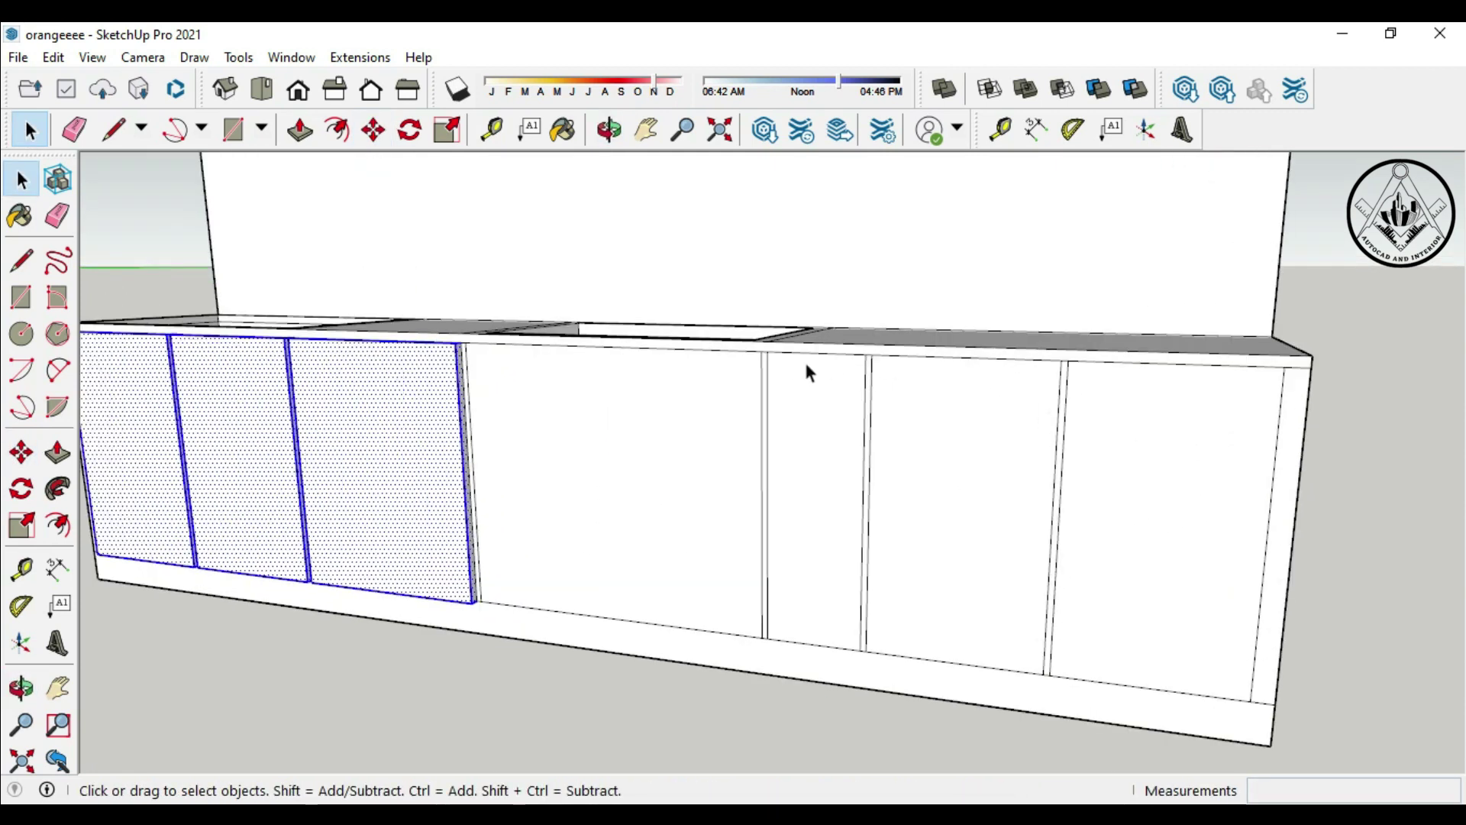
Step: Copy the right-side door edges and paste the outline to the right of the cabinet
{"action": "left_click", "coordinate": [806, 351]}
{"action": "left_click", "coordinate": [767, 409]}
{"action": "left_click", "coordinate": [954, 359], "text": "ctrl"}
{"action": "left_click", "coordinate": [869, 451], "text": "ctrl"}
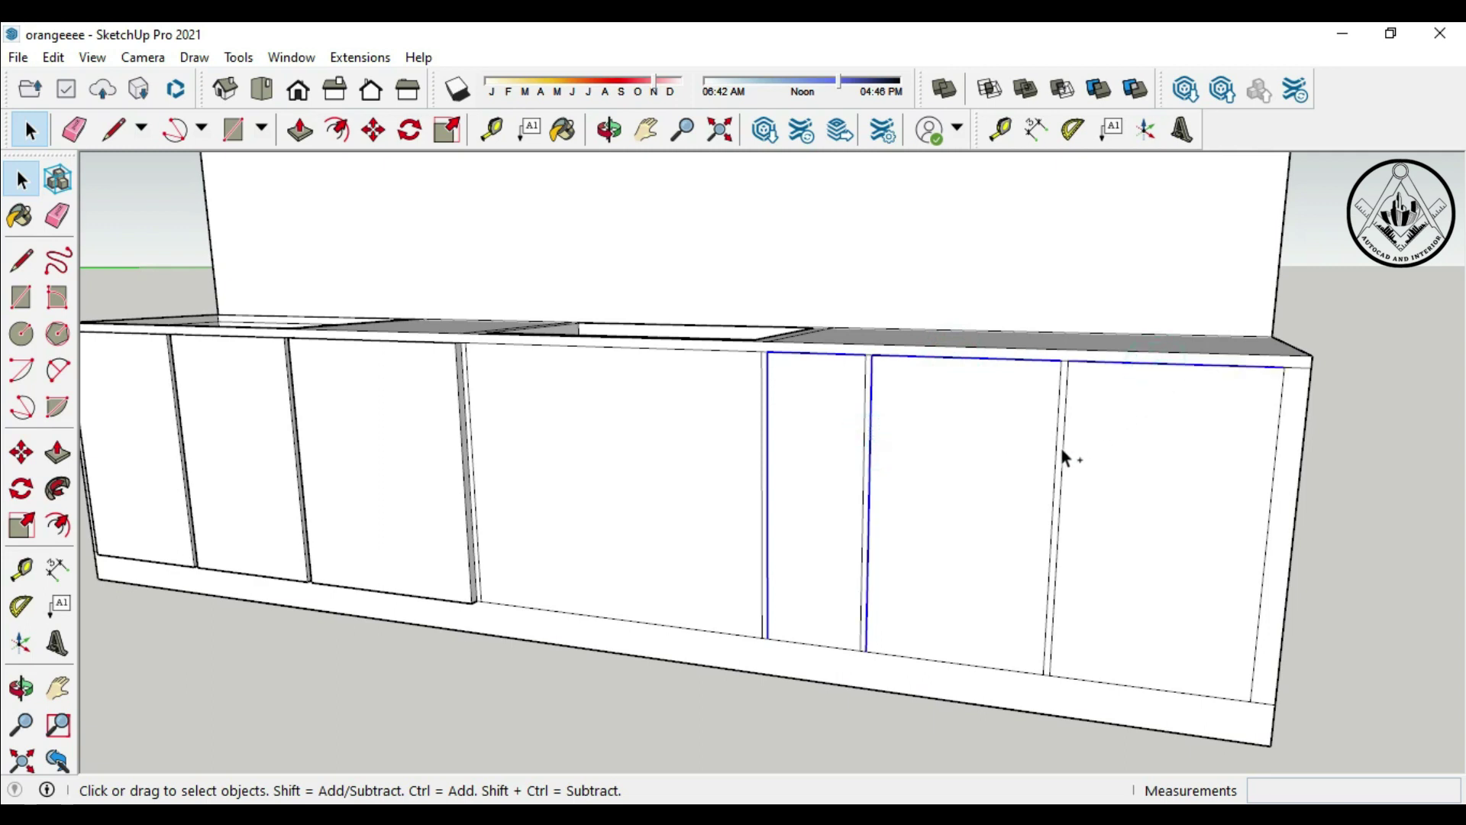
{"action": "left_click", "coordinate": [1063, 459], "text": "ctrl"}
{"action": "scroll", "coordinate": [697, 392], "scroll_direction": "down", "scroll_amount": 2}
{"action": "scroll", "coordinate": [697, 392], "scroll_direction": "down", "scroll_amount": 1}
{"action": "key", "text": "m"}
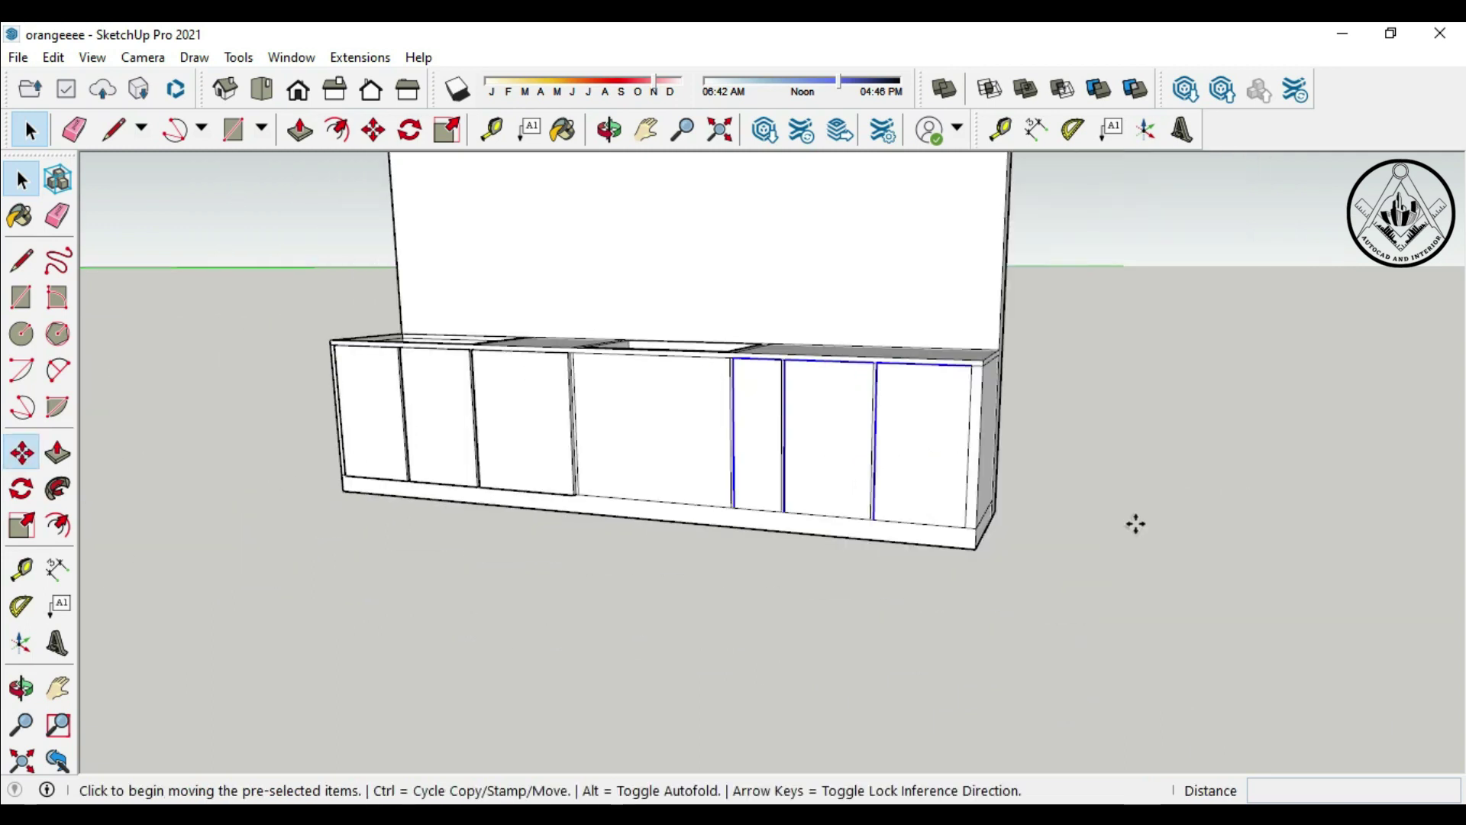
{"action": "key", "text": "ctrl+v"}
{"action": "left_click", "coordinate": [1089, 553]}
Step: Draw three rectangle faces over the copied outlines, one per door panel
{"action": "key", "text": "r"}
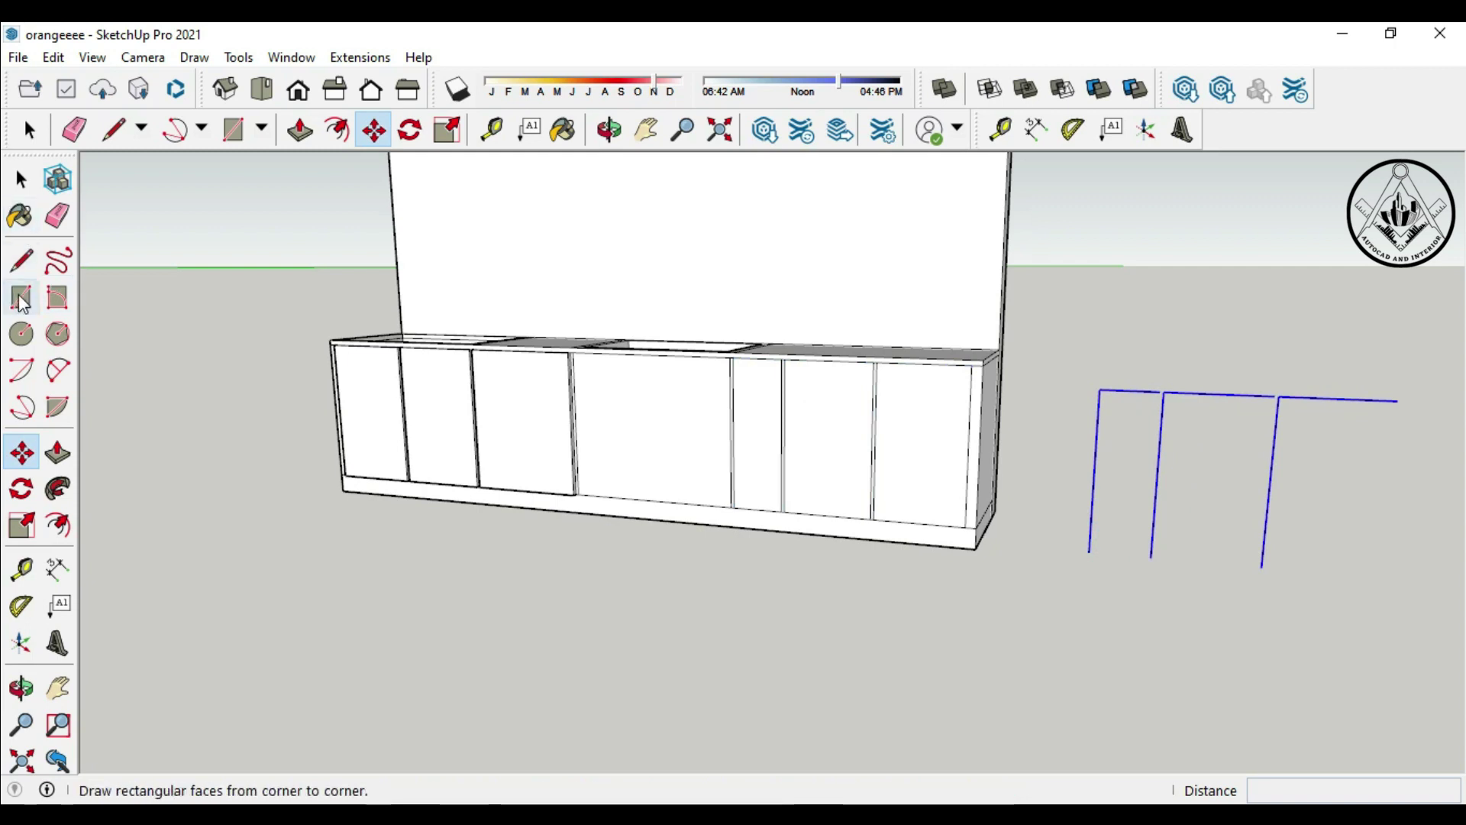
{"action": "left_click", "coordinate": [1089, 552]}
{"action": "left_click", "coordinate": [1160, 391]}
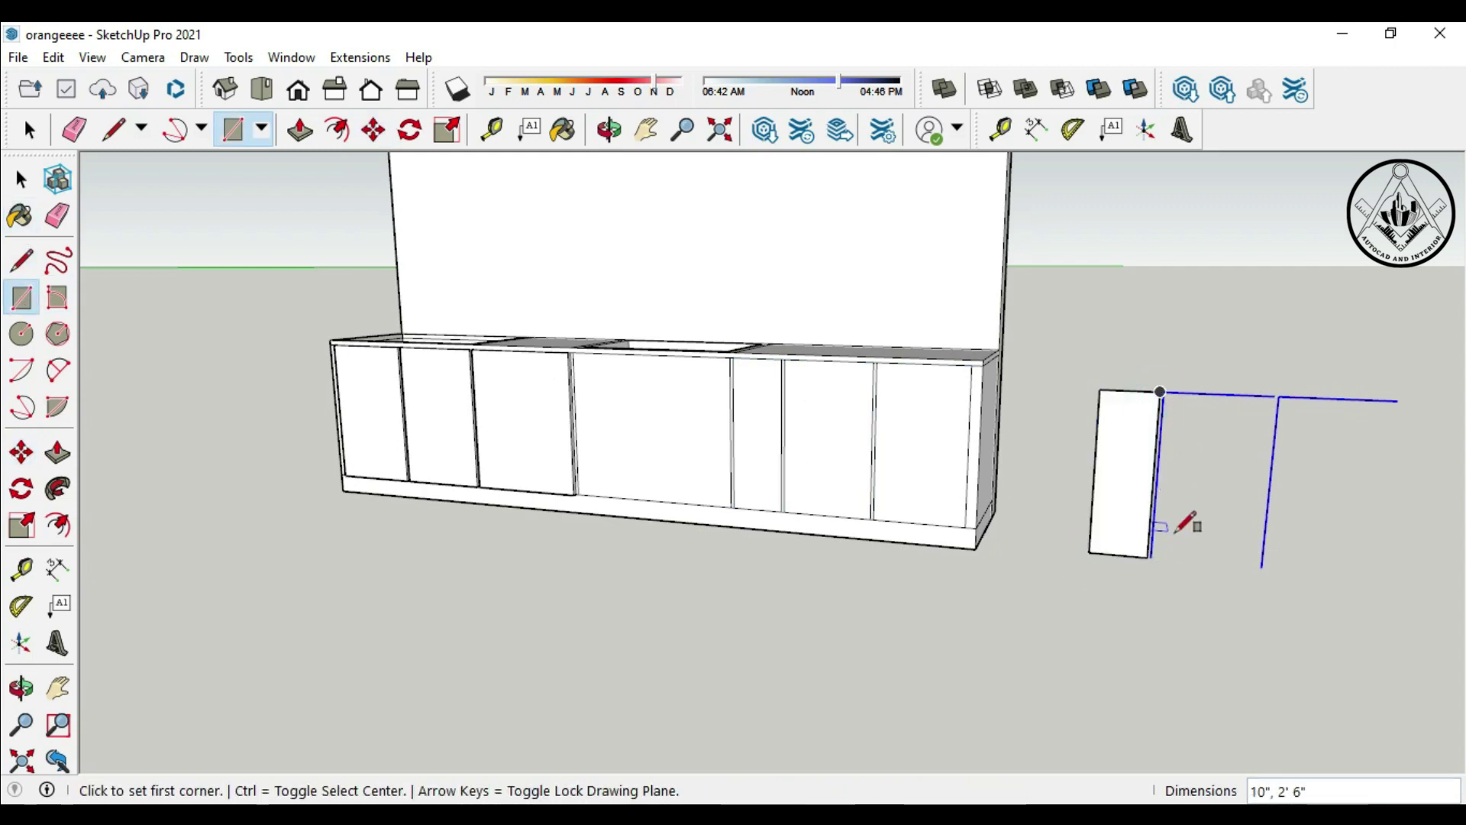
{"action": "scroll", "coordinate": [1180, 527], "scroll_direction": "up", "scroll_amount": 2}
{"action": "left_click", "coordinate": [1137, 566]}
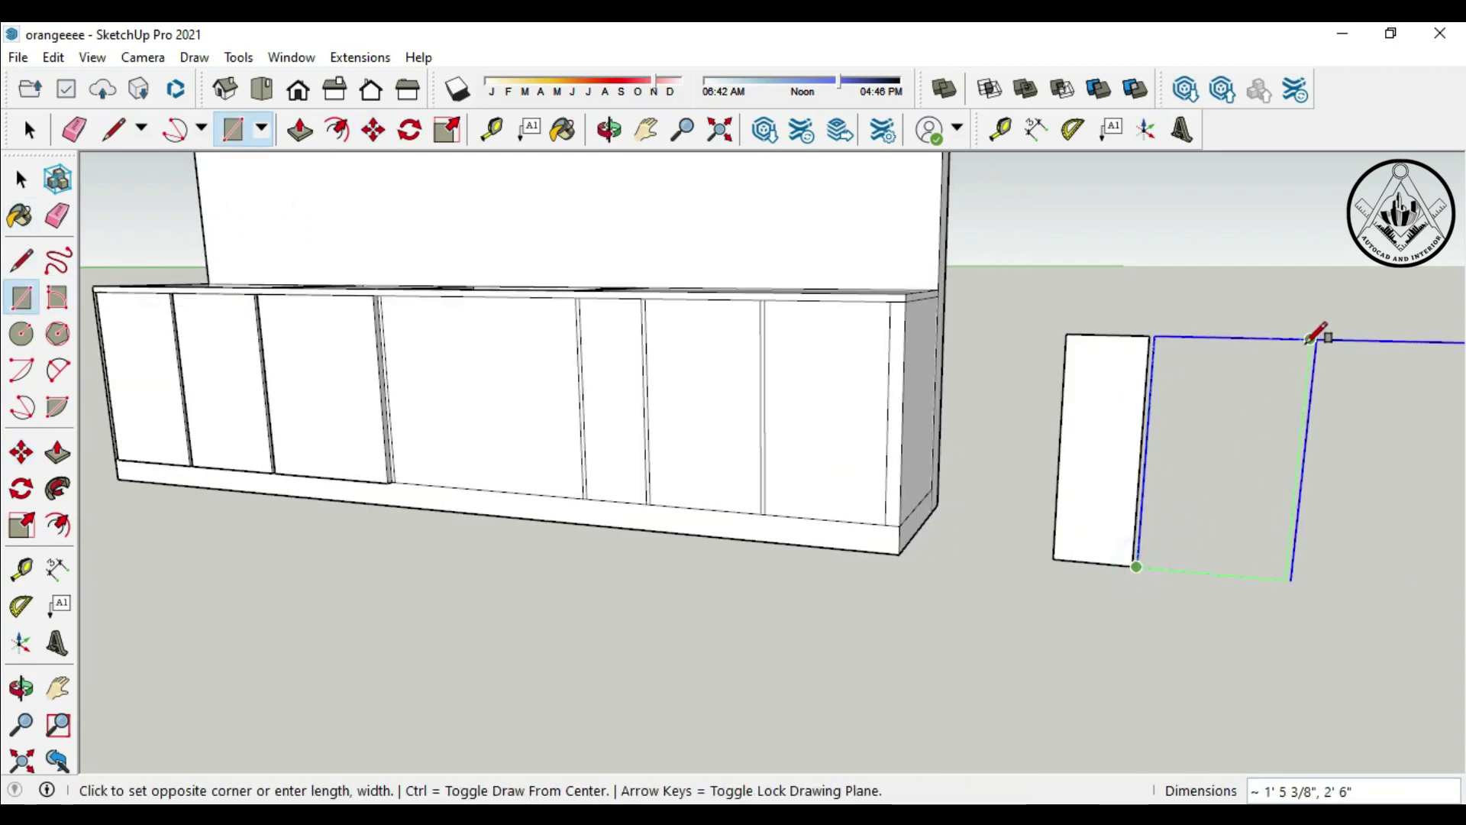
{"action": "left_click", "coordinate": [1312, 338]}
{"action": "scroll", "coordinate": [1256, 473], "scroll_direction": "down", "scroll_amount": 1}
{"action": "scroll", "coordinate": [1168, 543], "scroll_direction": "up", "scroll_amount": 3}
{"action": "left_click", "coordinate": [1113, 598]}
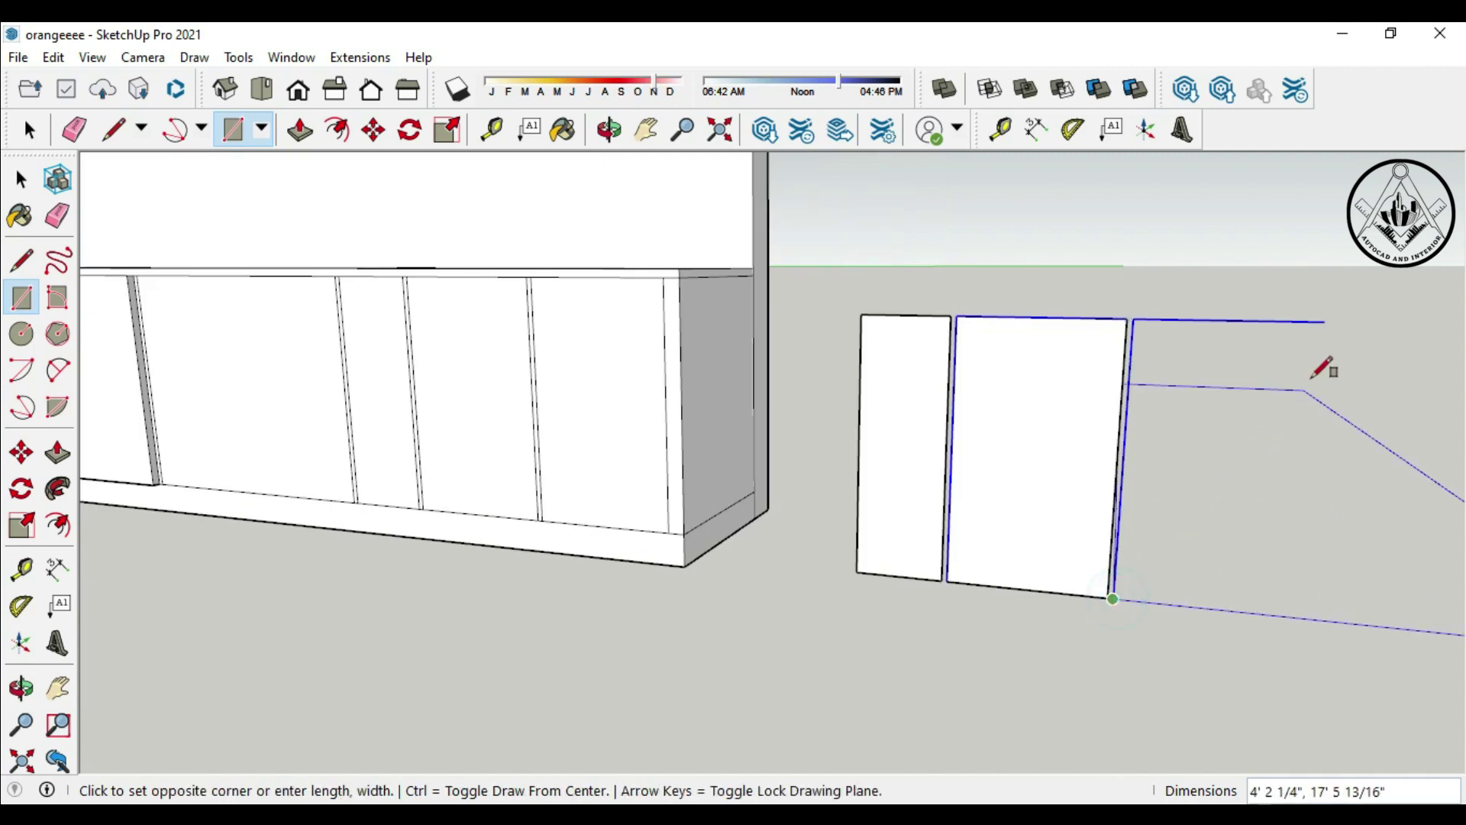
{"action": "left_click", "coordinate": [1325, 322]}
Step: Push/Pull the left, middle and right panel faces to 1" thickness
{"action": "left_click", "coordinate": [57, 452]}
{"action": "left_click", "coordinate": [906, 457]}
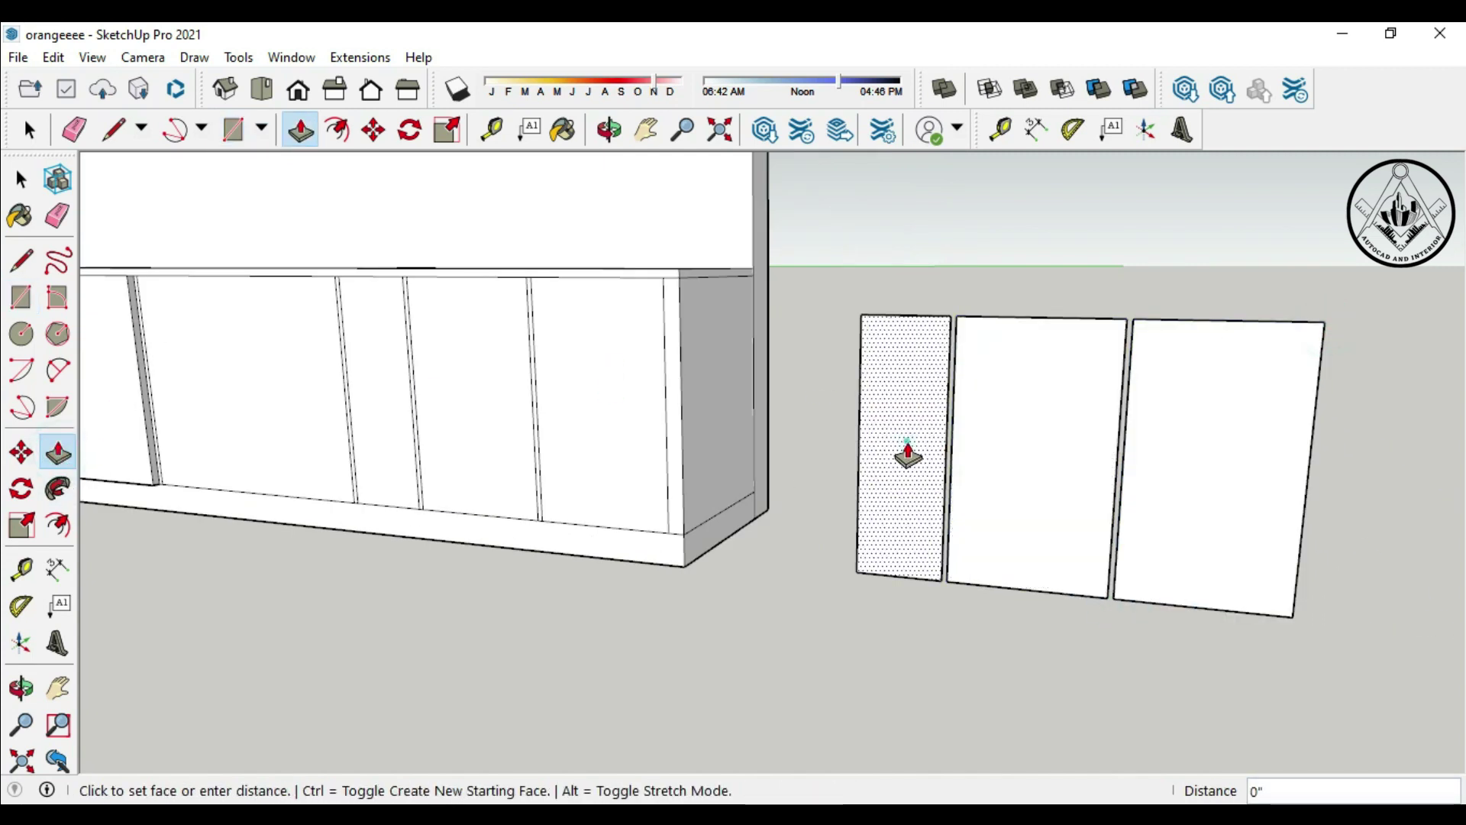
{"action": "left_click", "coordinate": [903, 462]}
{"action": "left_click", "coordinate": [989, 460]}
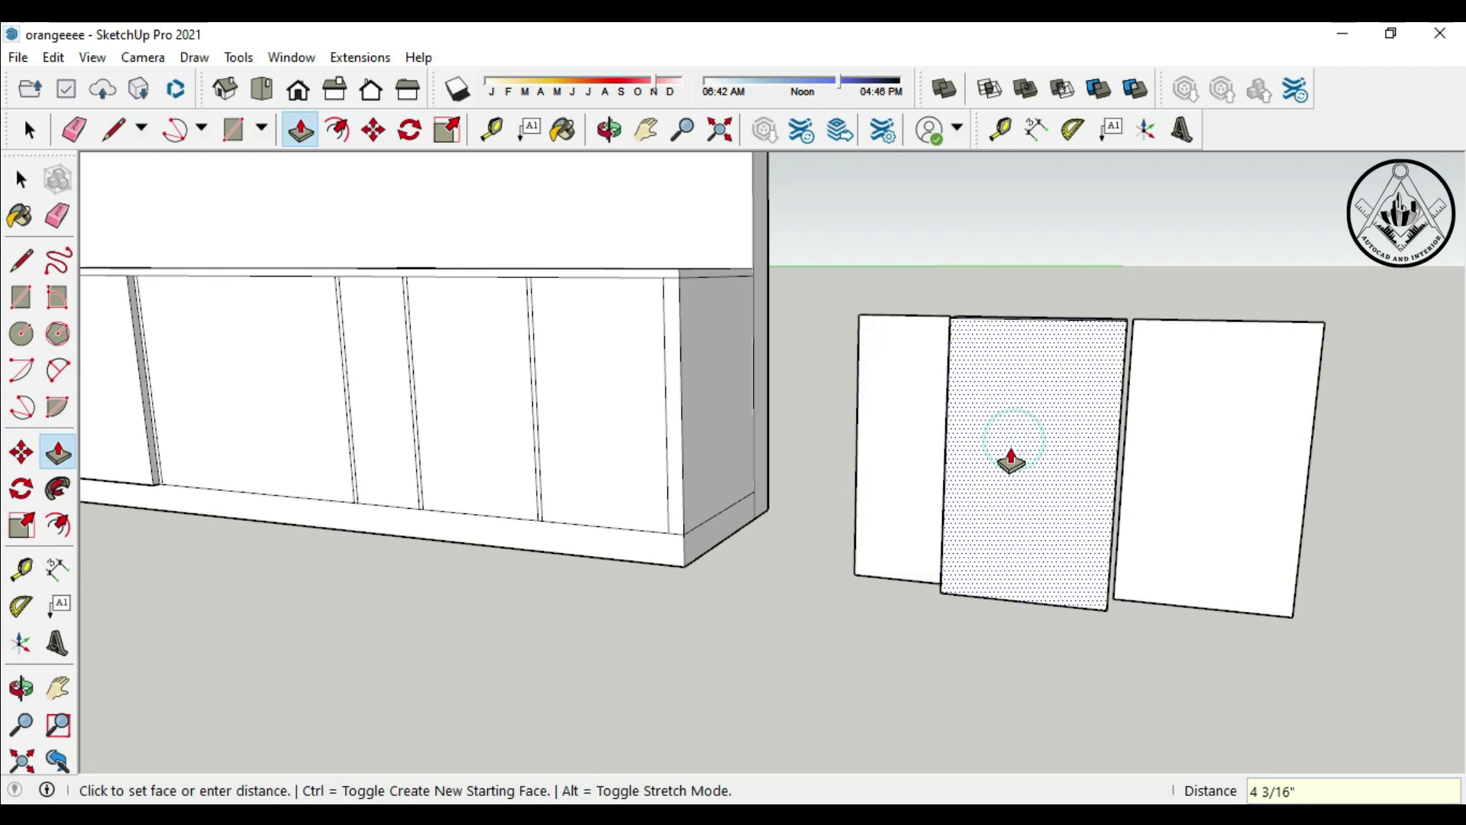
{"action": "key", "text": "Return"}
{"action": "left_click", "coordinate": [1013, 441]}
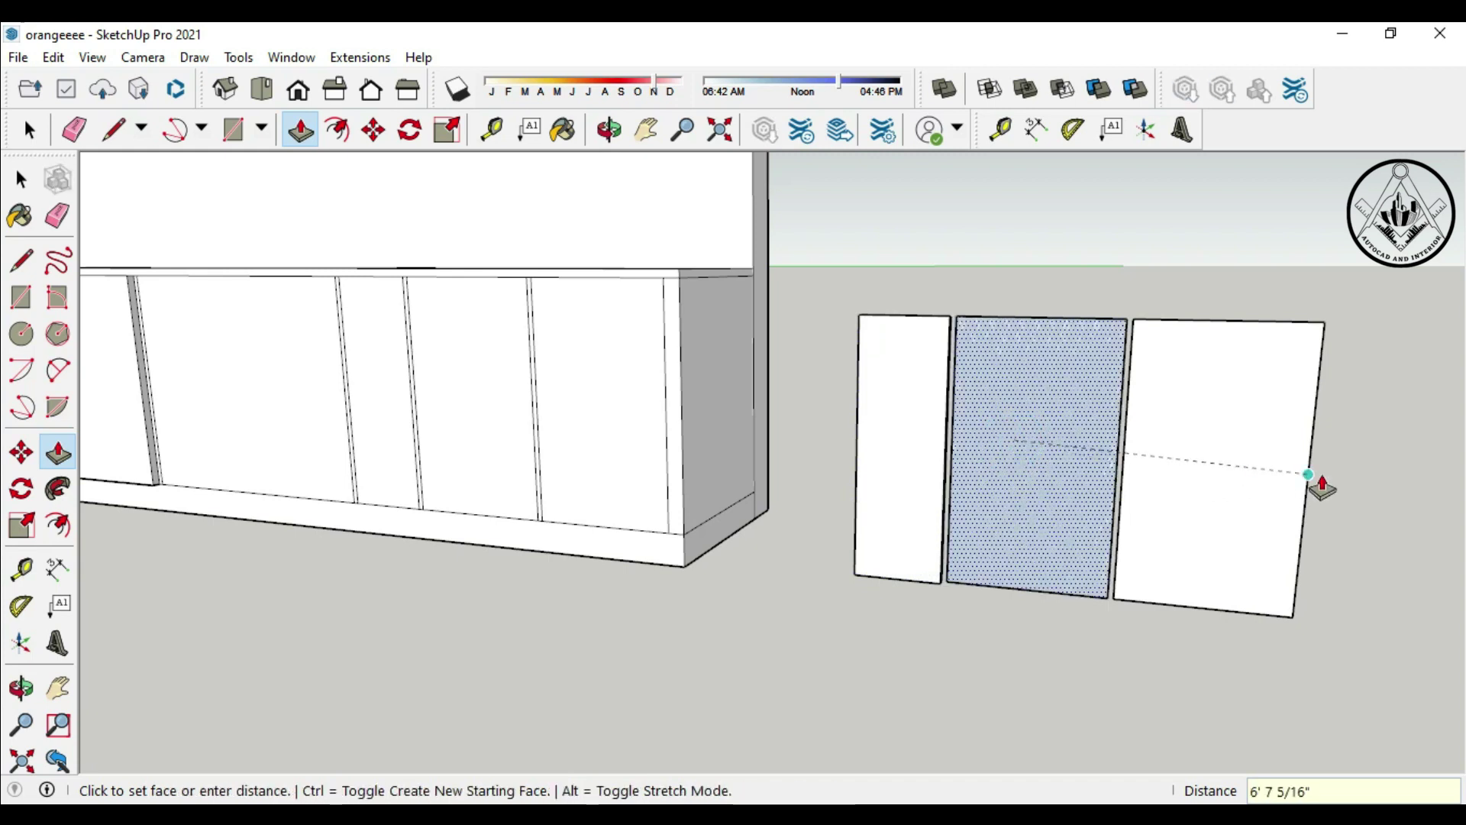
{"action": "left_click", "coordinate": [1071, 498]}
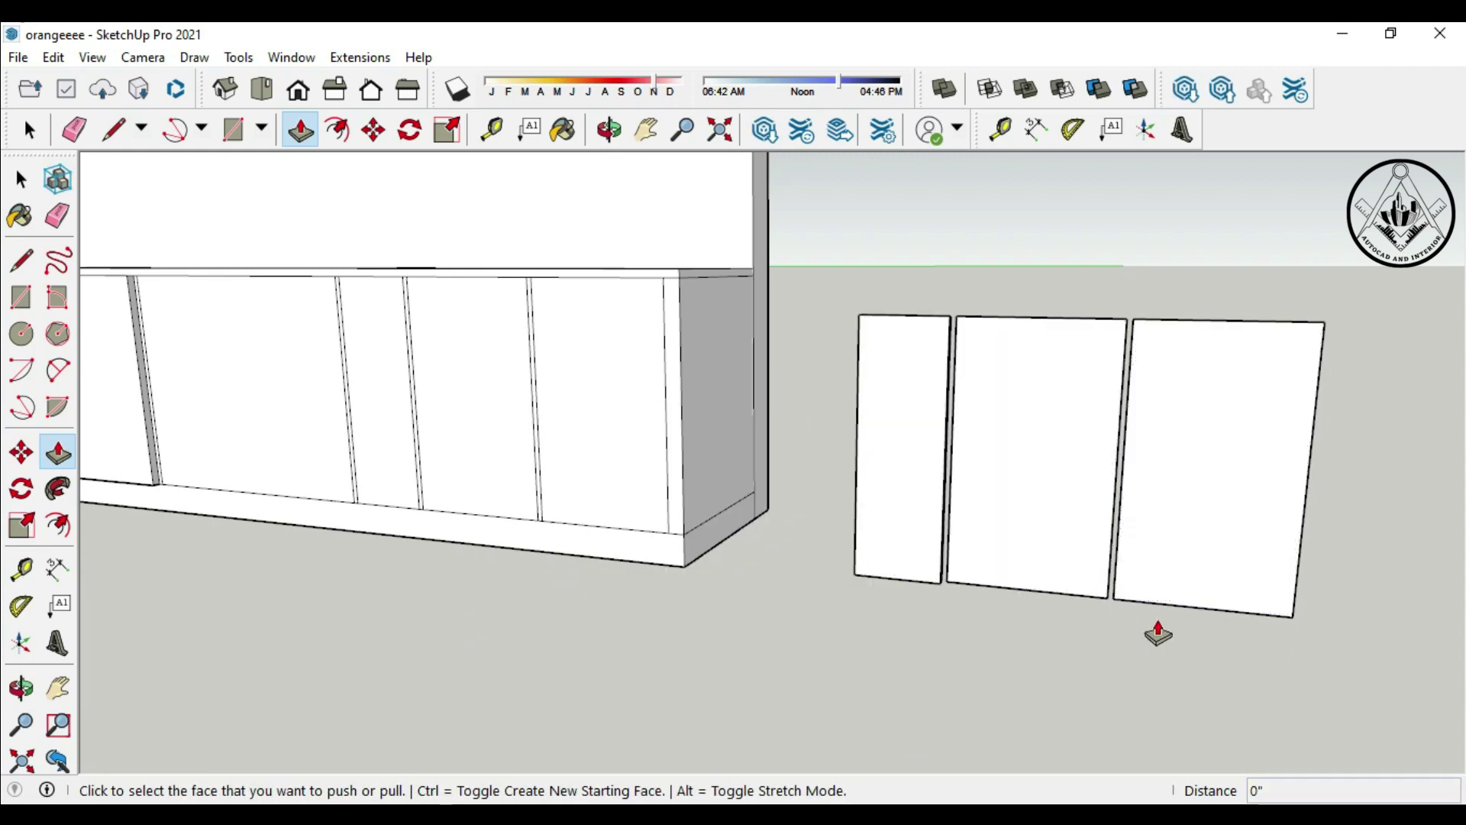
{"action": "left_click", "coordinate": [1053, 469]}
{"action": "type", "text": "1"}
{"action": "key", "text": "Return"}
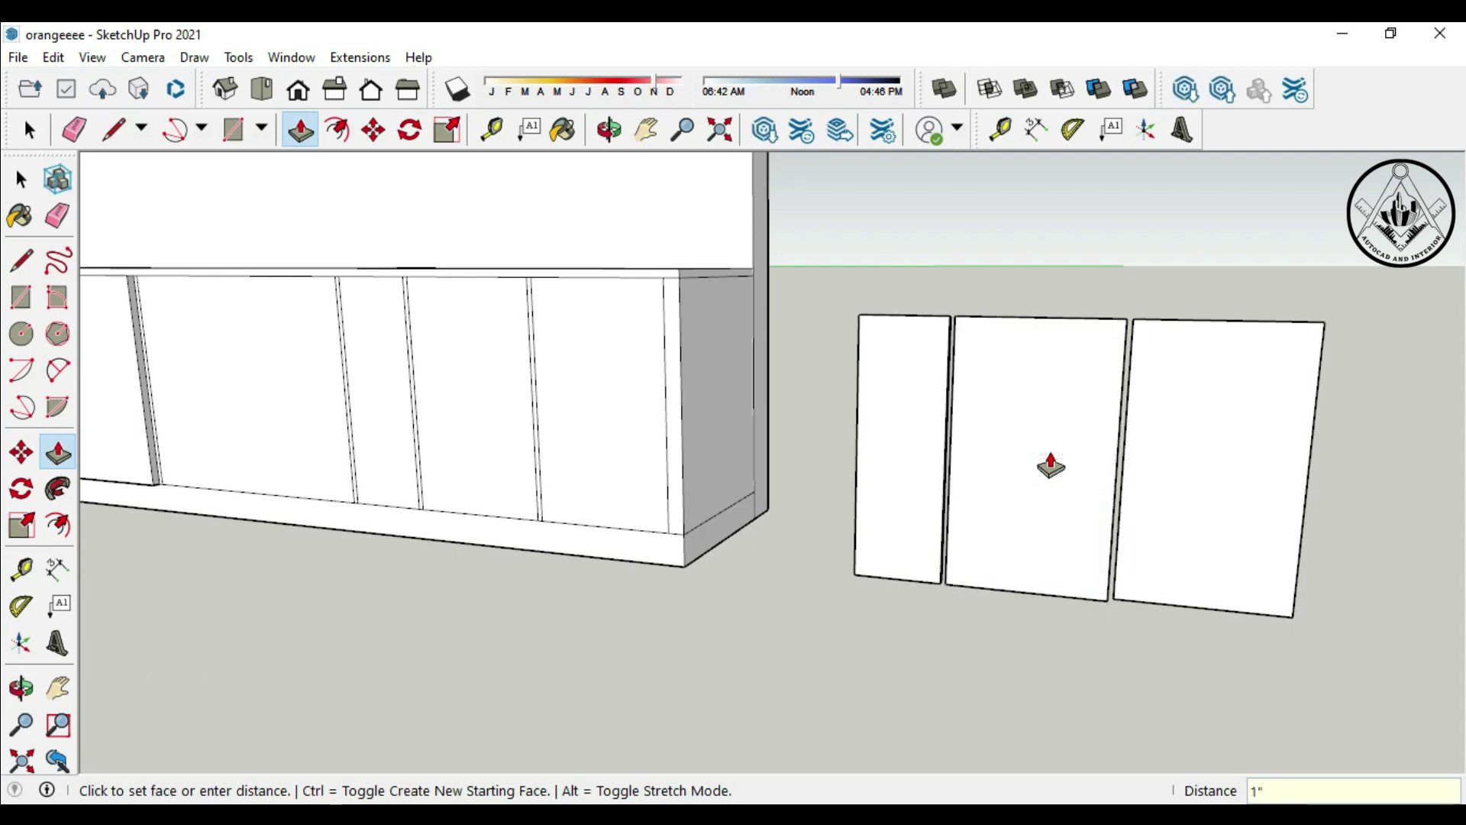
{"action": "left_click", "coordinate": [1186, 462]}
{"action": "type", "text": "1"}
{"action": "key", "text": "Return"}
{"action": "key", "text": "space"}
Step: Move the three selected panels by their corner onto the right section of the cabinet front
{"action": "left_click_drag", "start_coordinate": [1336, 672], "coordinate": [890, 321]}
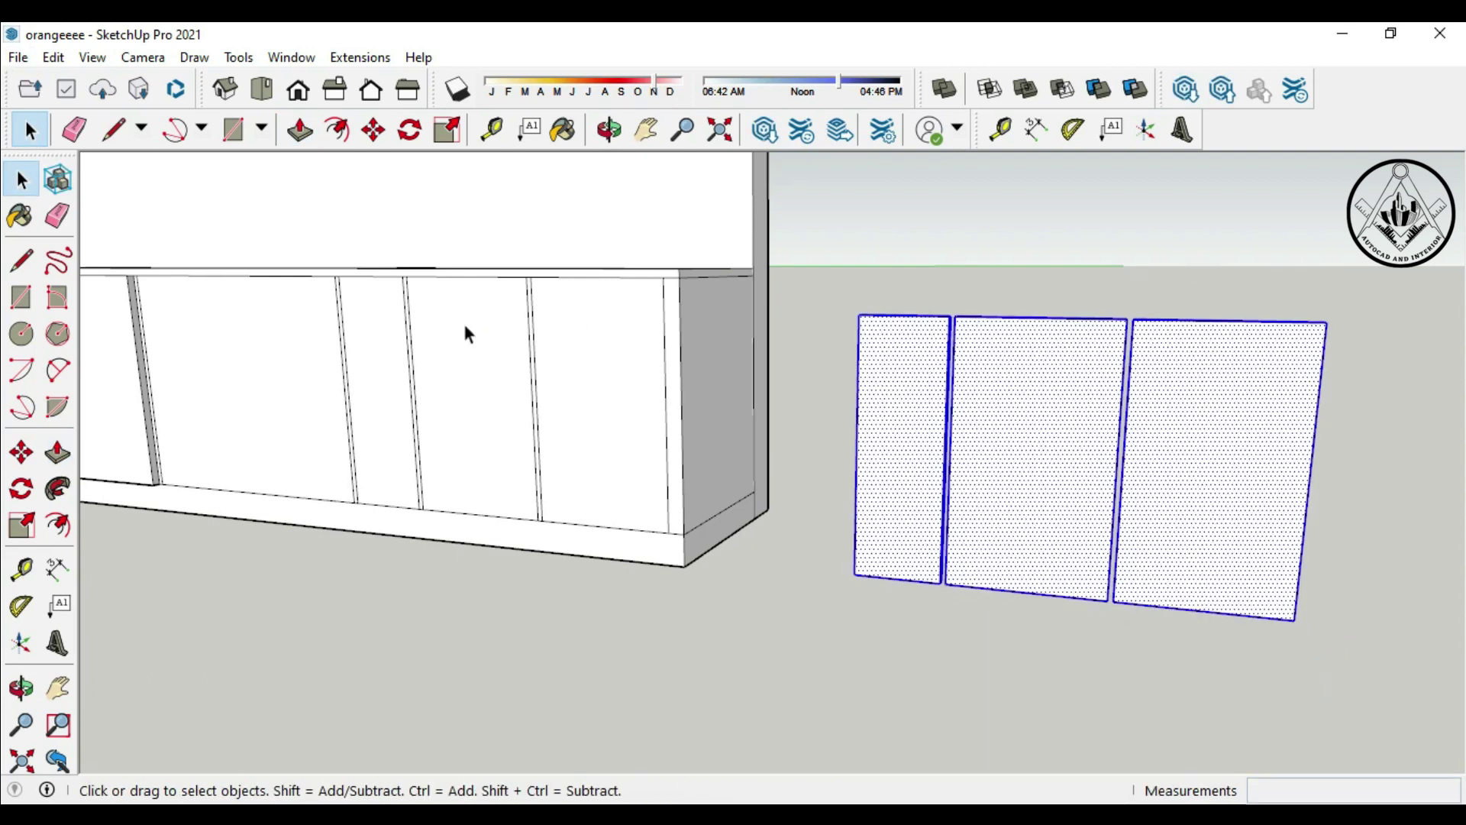
{"action": "left_click", "coordinate": [21, 452]}
{"action": "middle_click_drag", "start_coordinate": [1335, 318], "coordinate": [1361, 427]}
{"action": "scroll", "coordinate": [1344, 427], "scroll_direction": "up", "scroll_amount": 2}
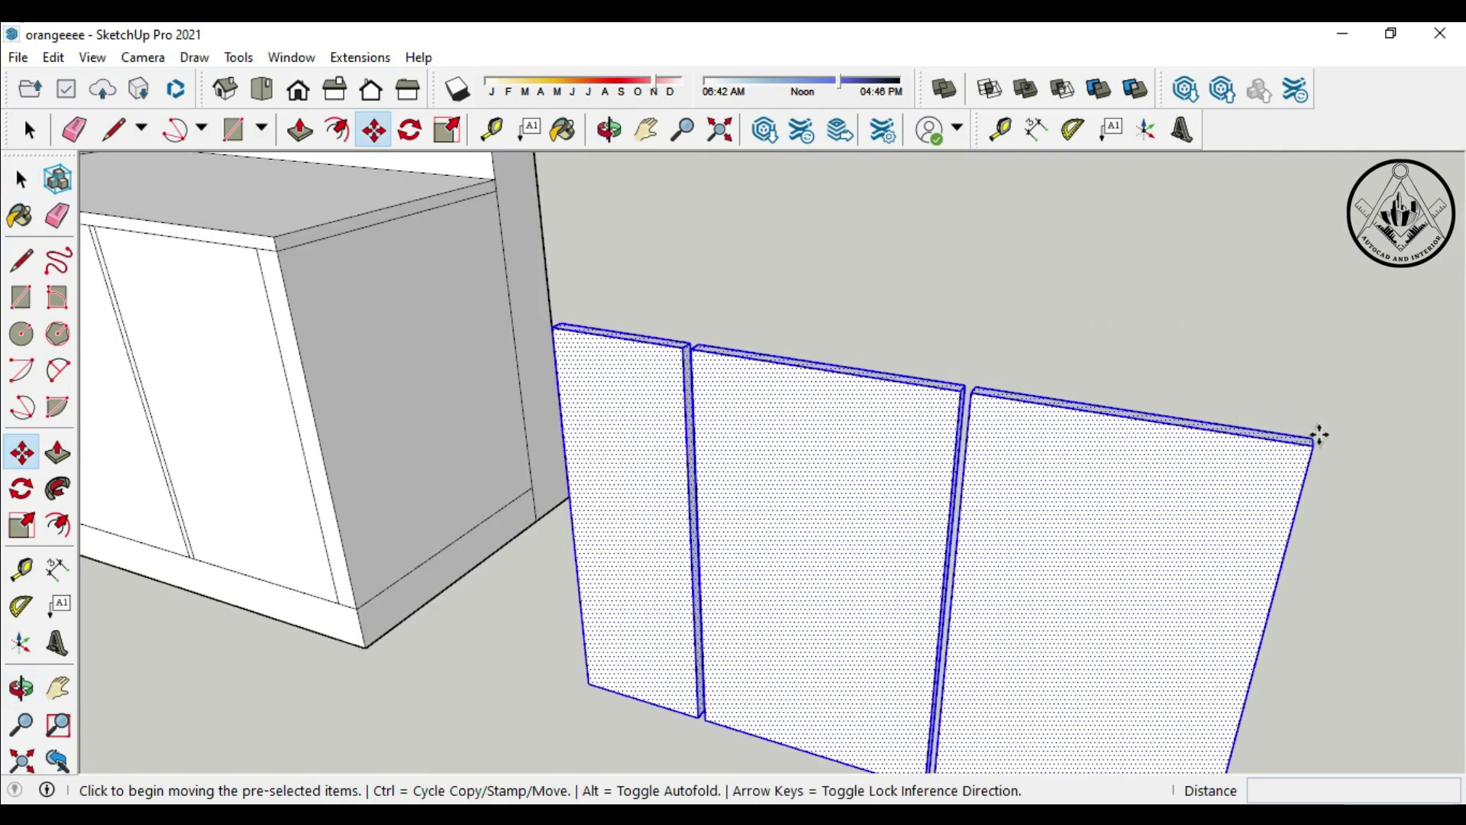
{"action": "left_click", "coordinate": [1316, 433]}
{"action": "scroll", "coordinate": [1279, 396], "scroll_direction": "down", "scroll_amount": 3}
{"action": "scroll", "coordinate": [604, 344], "scroll_direction": "up", "scroll_amount": 1}
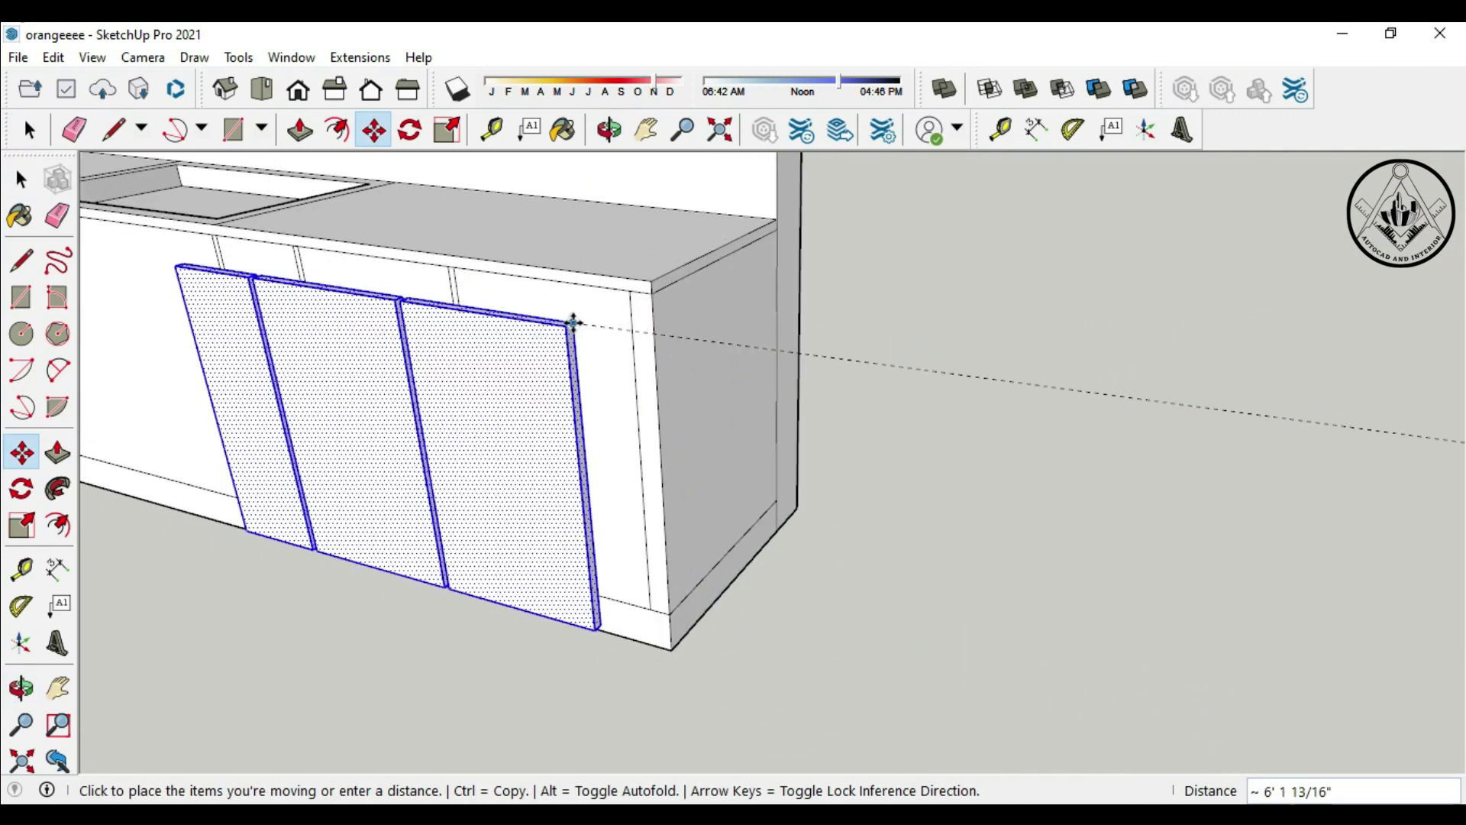
{"action": "scroll", "coordinate": [611, 306], "scroll_direction": "up", "scroll_amount": 1}
{"action": "left_click", "coordinate": [633, 289]}
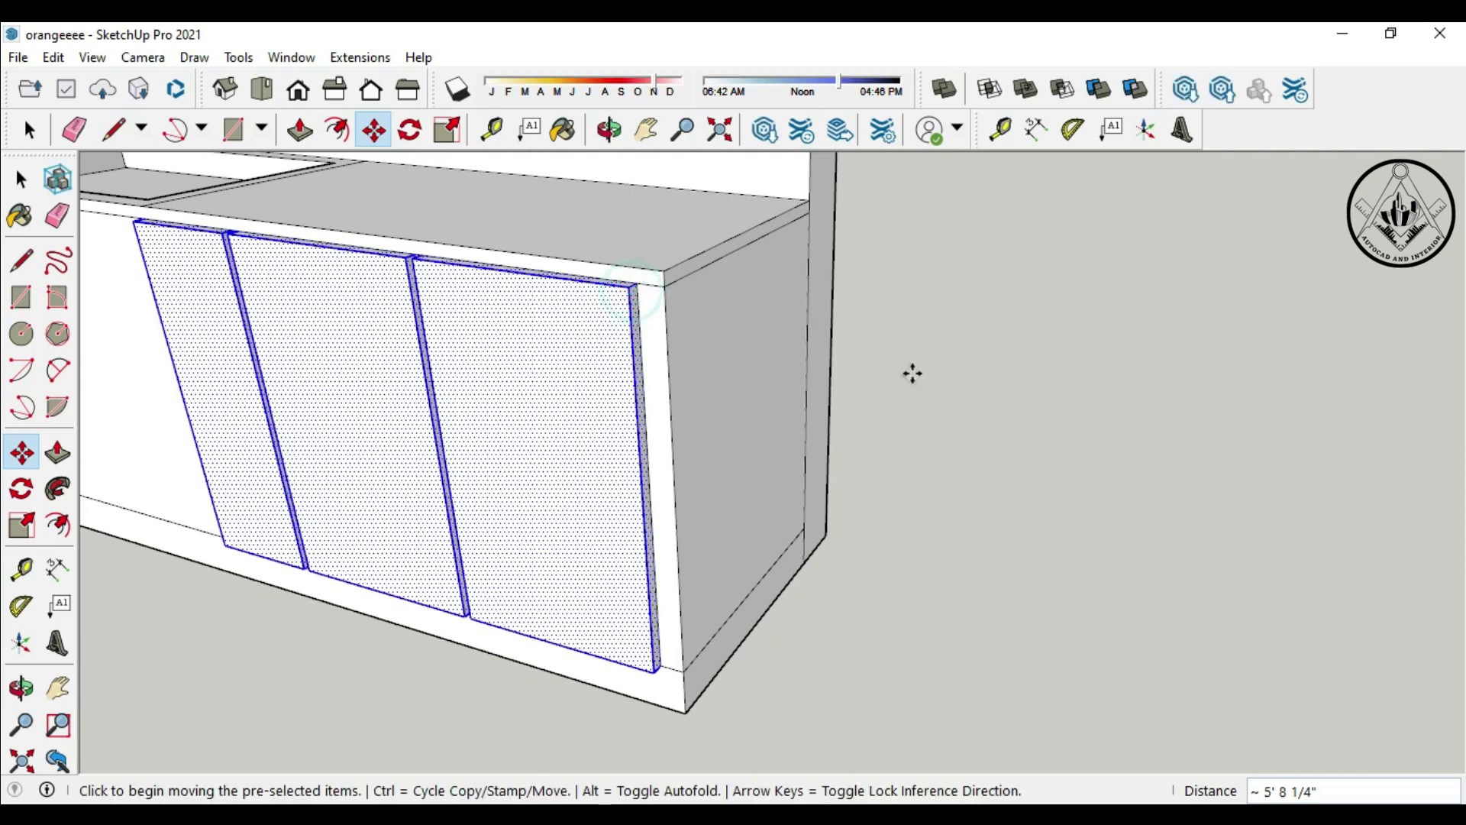
Step: Clear the selection and orbit to face the whole cabinet front
{"action": "scroll", "coordinate": [913, 370], "scroll_direction": "down", "scroll_amount": 4}
{"action": "mouse_move", "coordinate": [776, 487]}
{"action": "middle_mouse_down"}
{"action": "mouse_move", "coordinate": [655, 501]}
{"action": "mouse_move", "coordinate": [174, 349]}
{"action": "middle_mouse_up"}
{"action": "key", "text": "space"}
{"action": "left_click", "coordinate": [386, 534]}
{"action": "mouse_move", "coordinate": [386, 534]}
{"action": "middle_mouse_down"}
{"action": "mouse_move", "coordinate": [762, 622]}
{"action": "mouse_move", "coordinate": [580, 547]}
{"action": "middle_mouse_up"}
{"action": "scroll", "coordinate": [545, 392], "scroll_direction": "up", "scroll_amount": 2}
{"action": "scroll", "coordinate": [545, 392], "scroll_direction": "up", "scroll_amount": 1}
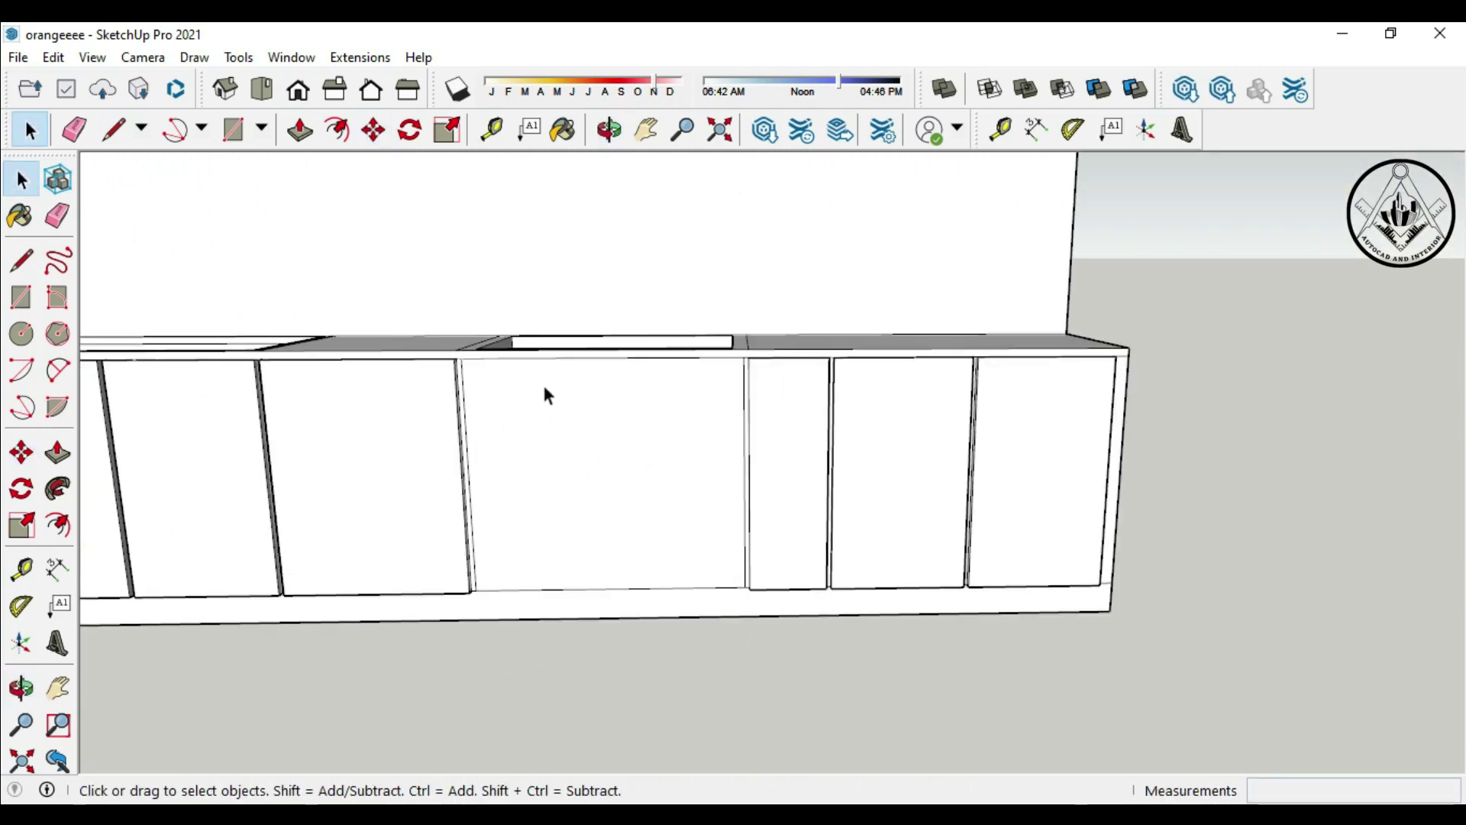
{"action": "scroll", "coordinate": [544, 392], "scroll_direction": "up", "scroll_amount": 1}
Step: Place Tape Measure guides 8" and .6" below the middle cabinet's top edge
{"action": "left_click", "coordinate": [21, 569]}
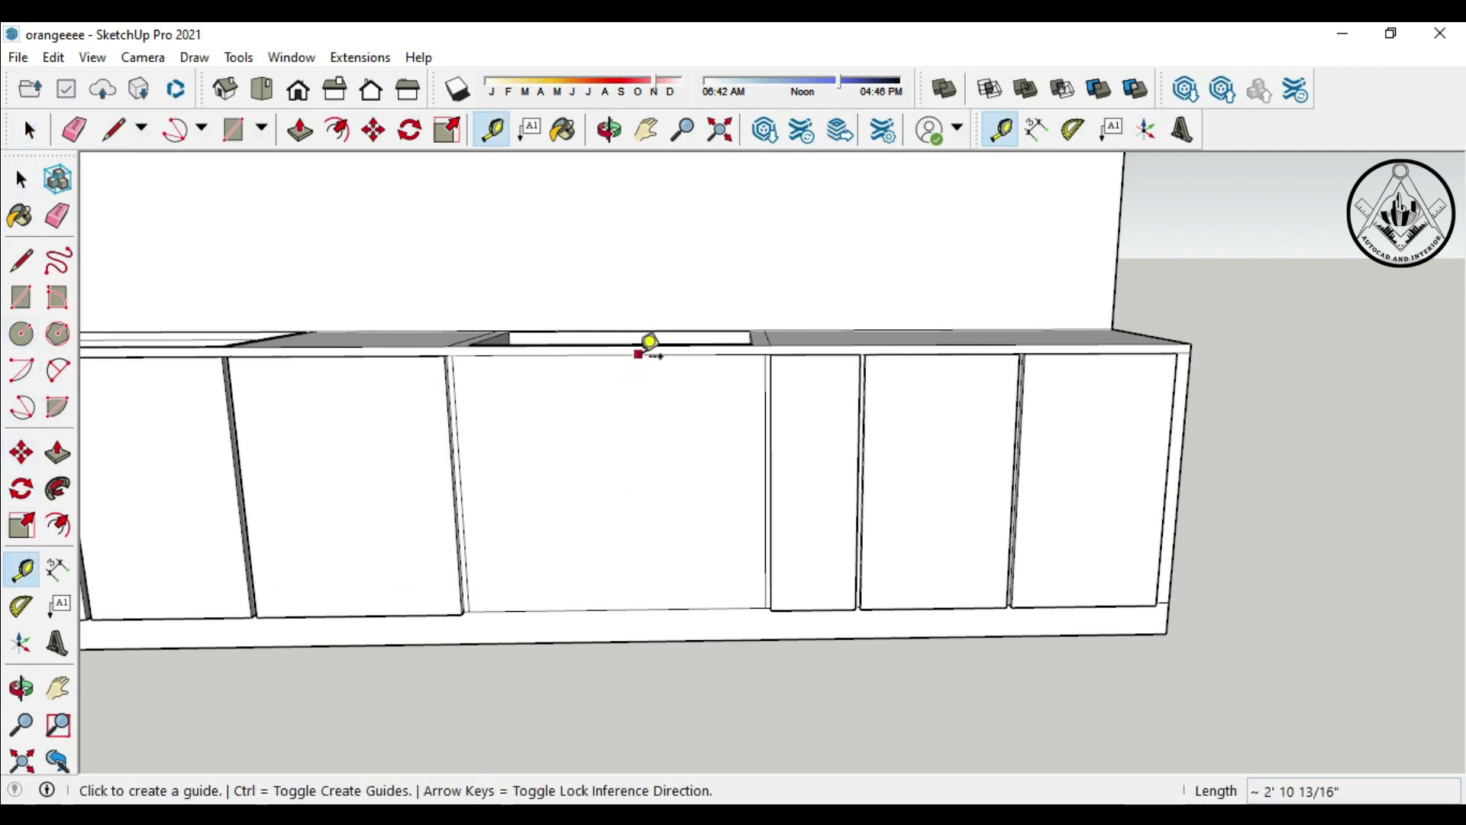
{"action": "left_click", "coordinate": [638, 354]}
{"action": "type", "text": "\""}
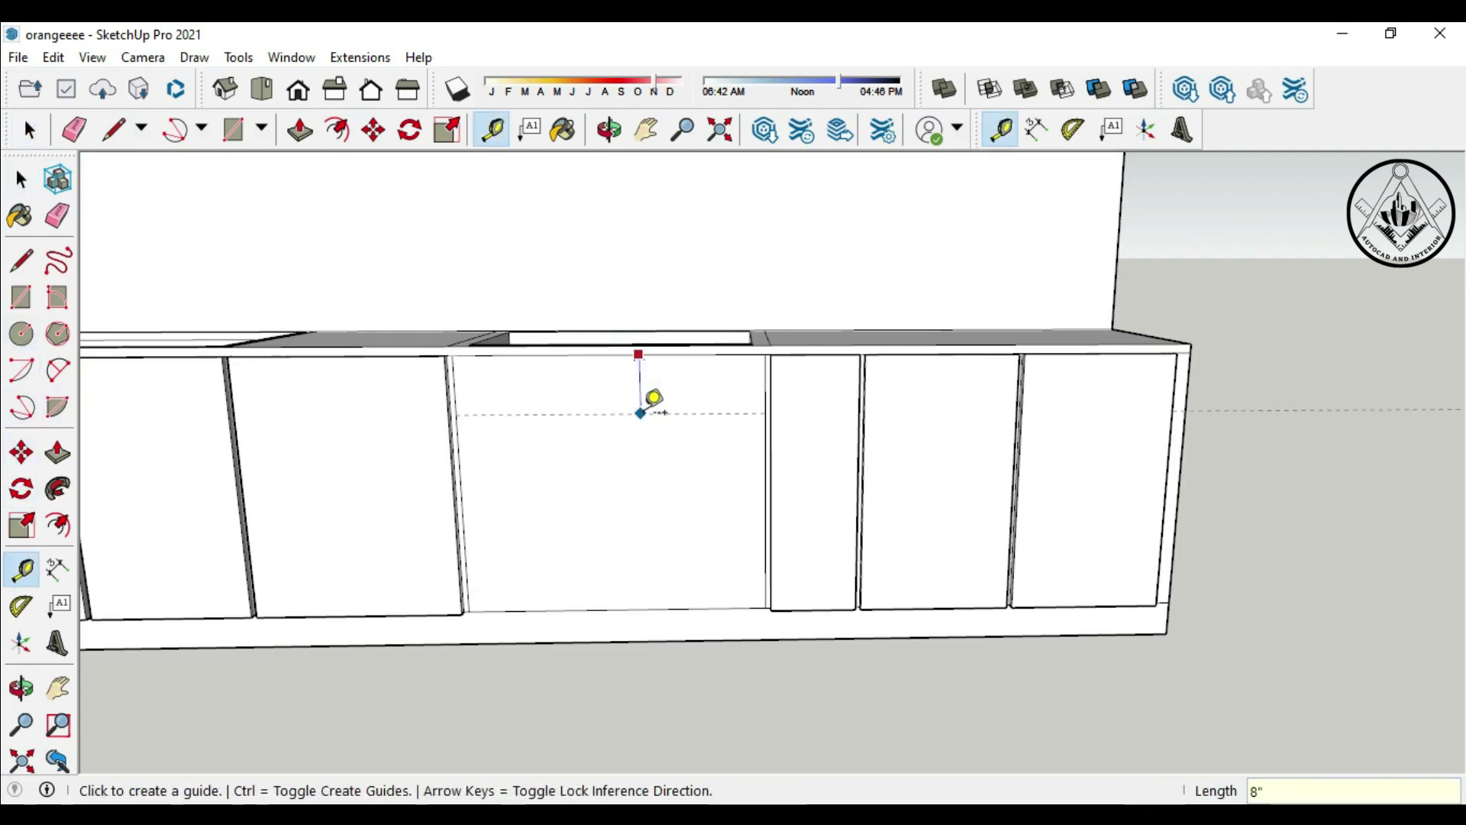
{"action": "left_click", "coordinate": [651, 425]}
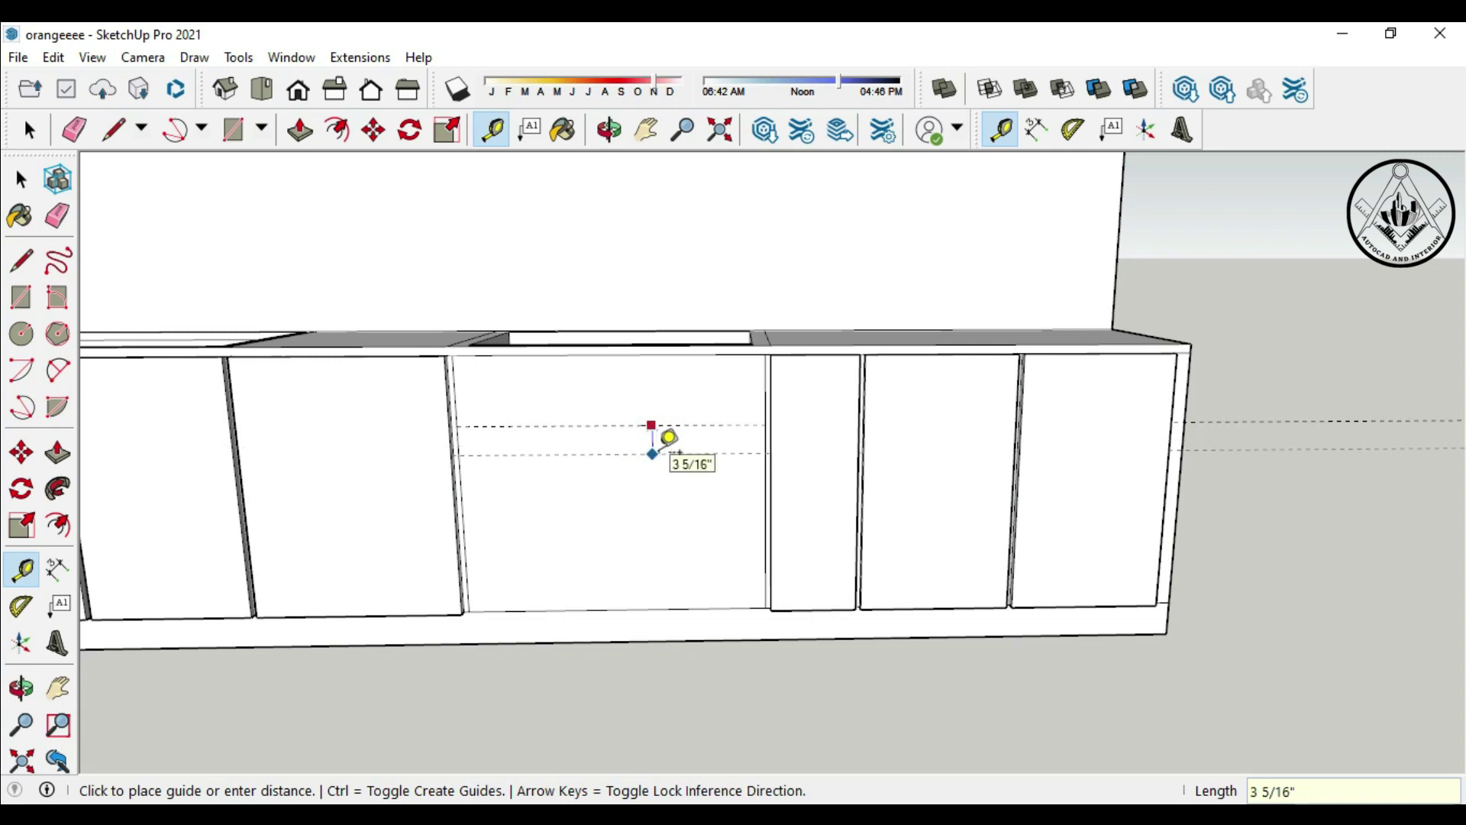
{"action": "type", "text": "\""}
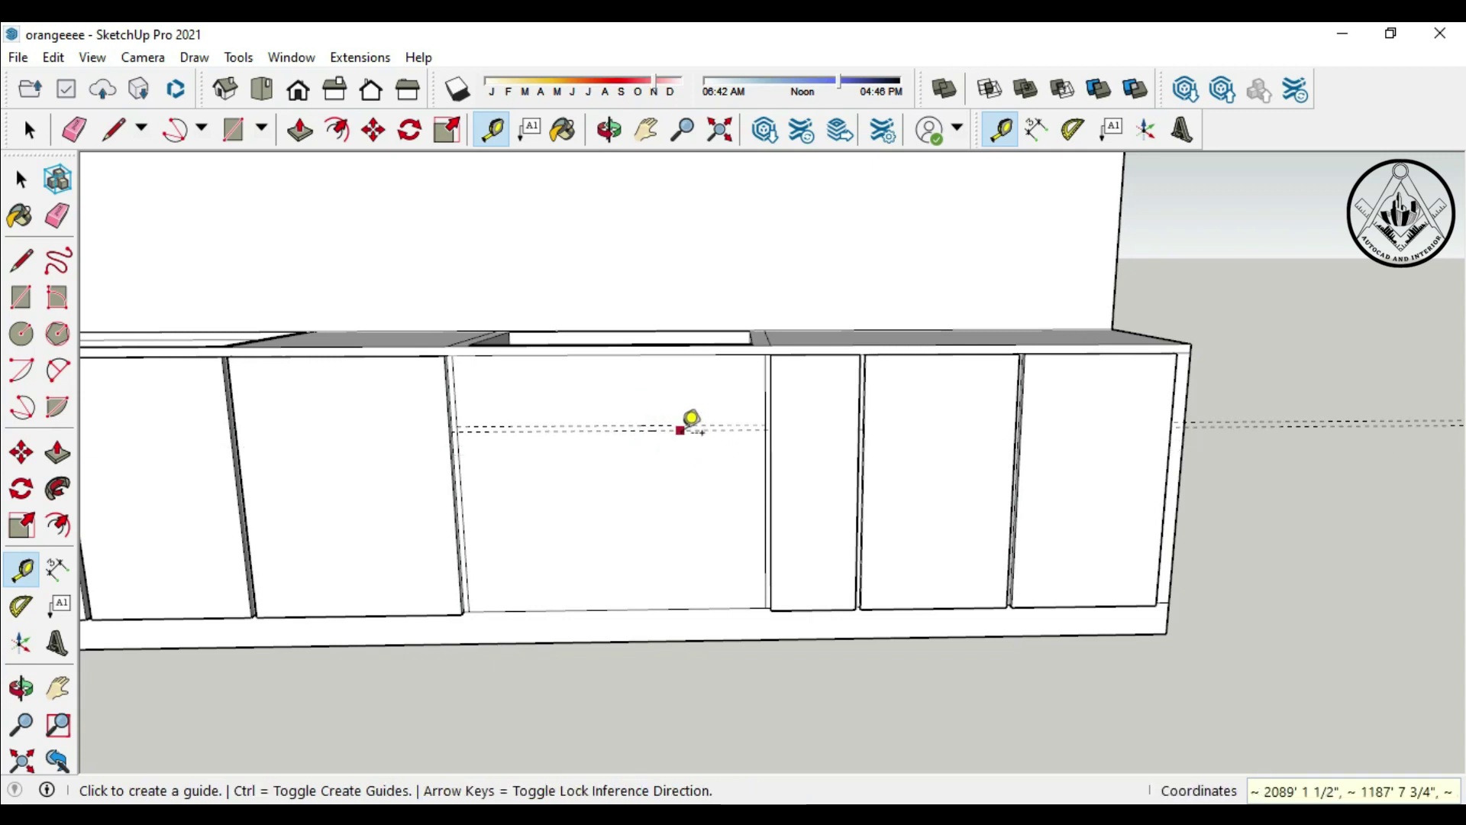
{"action": "left_click", "coordinate": [681, 430]}
{"action": "key", "text": "Return"}
{"action": "left_click", "coordinate": [716, 498]}
{"action": "type", "text": "."}
{"action": "key", "text": "Return"}
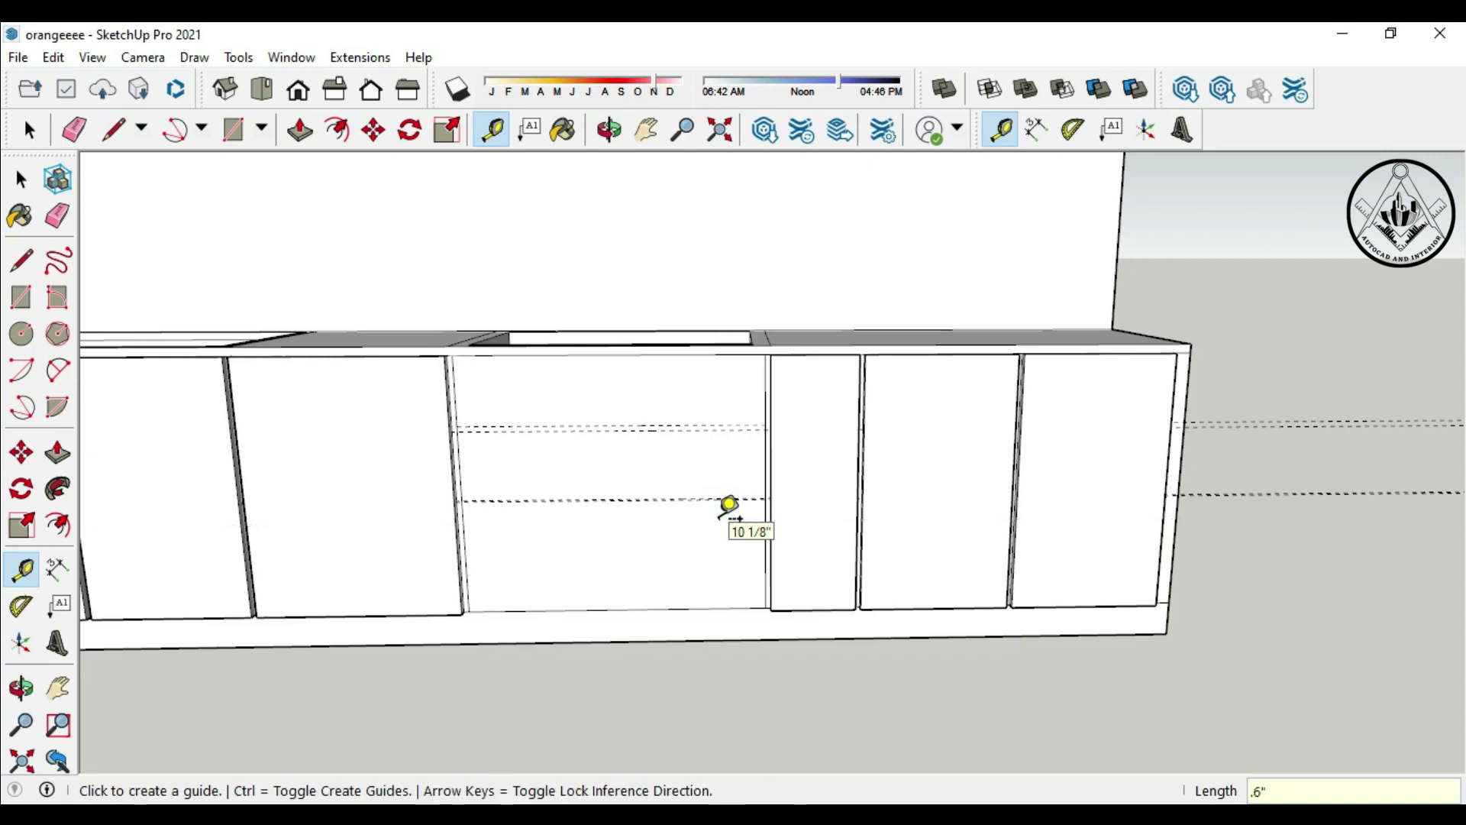
{"action": "left_click", "coordinate": [681, 498]}
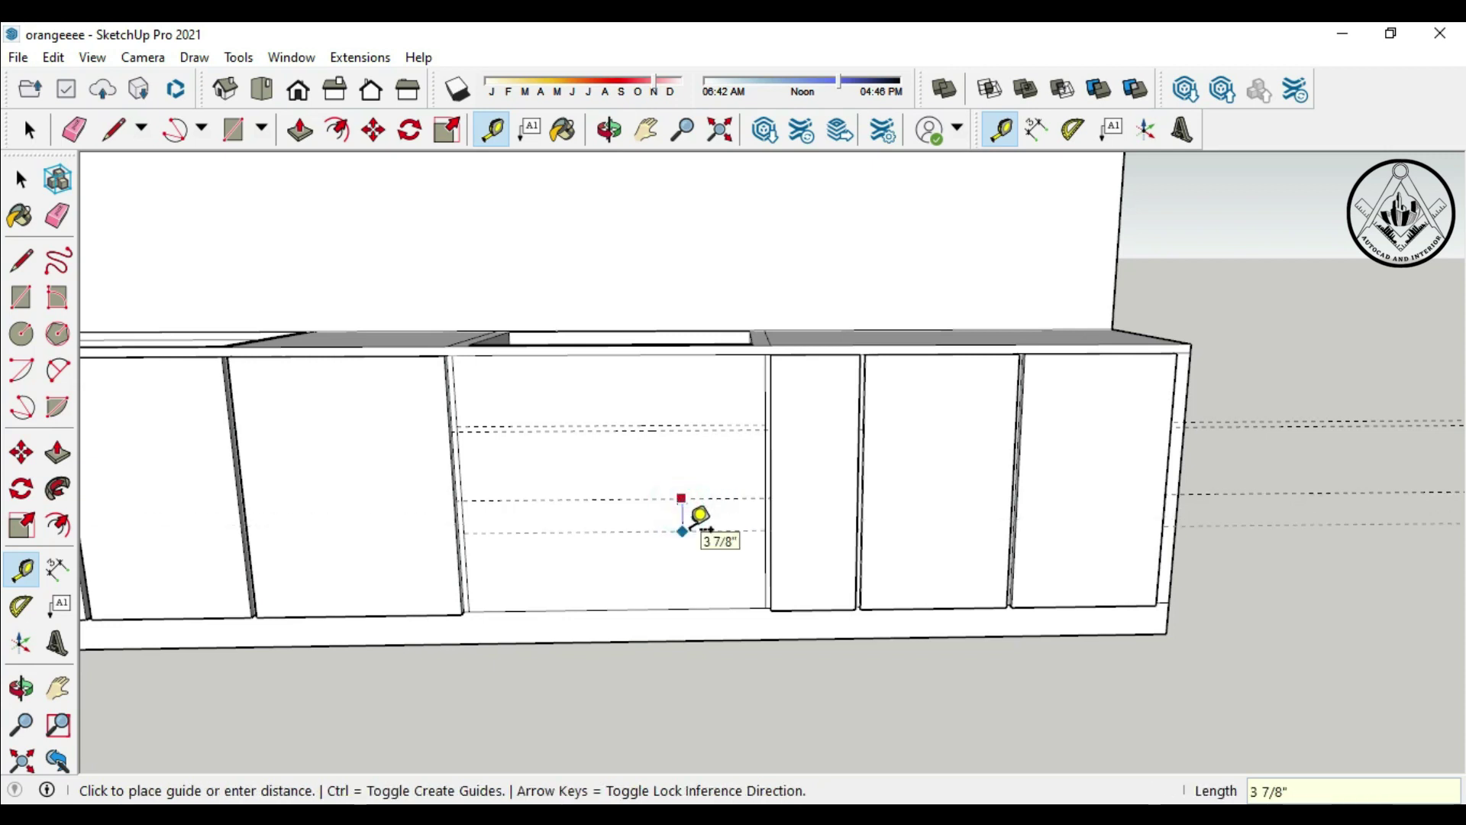
{"action": "key", "text": "Escape"}
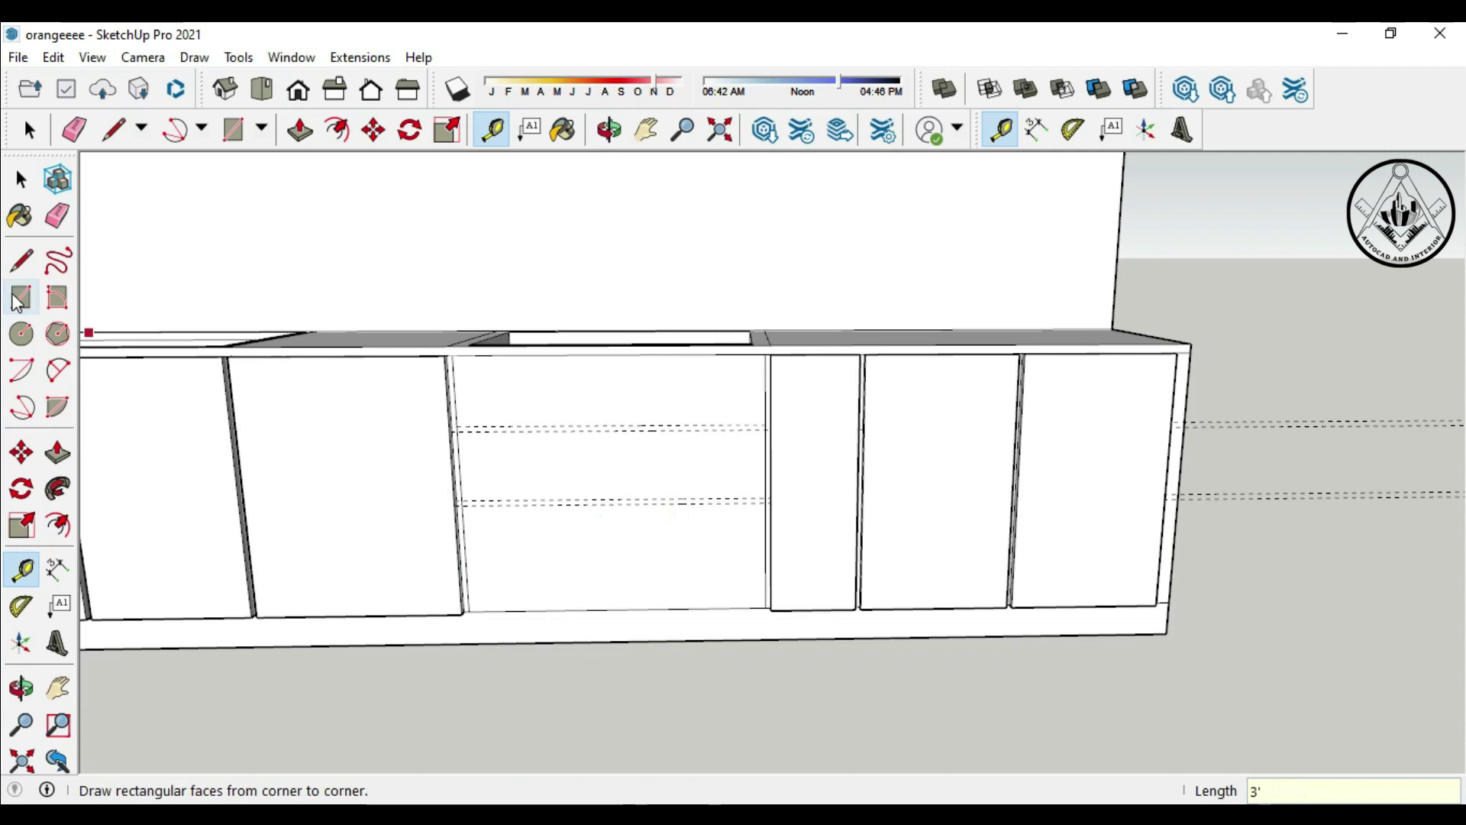
Step: Draw thin rectangle strips along the upper and lower guides across the middle front
{"action": "left_click", "coordinate": [21, 297]}
{"action": "scroll", "coordinate": [547, 436], "scroll_direction": "up", "scroll_amount": 2}
{"action": "scroll", "coordinate": [470, 413], "scroll_direction": "up", "scroll_amount": 2}
{"action": "left_click", "coordinate": [432, 425]}
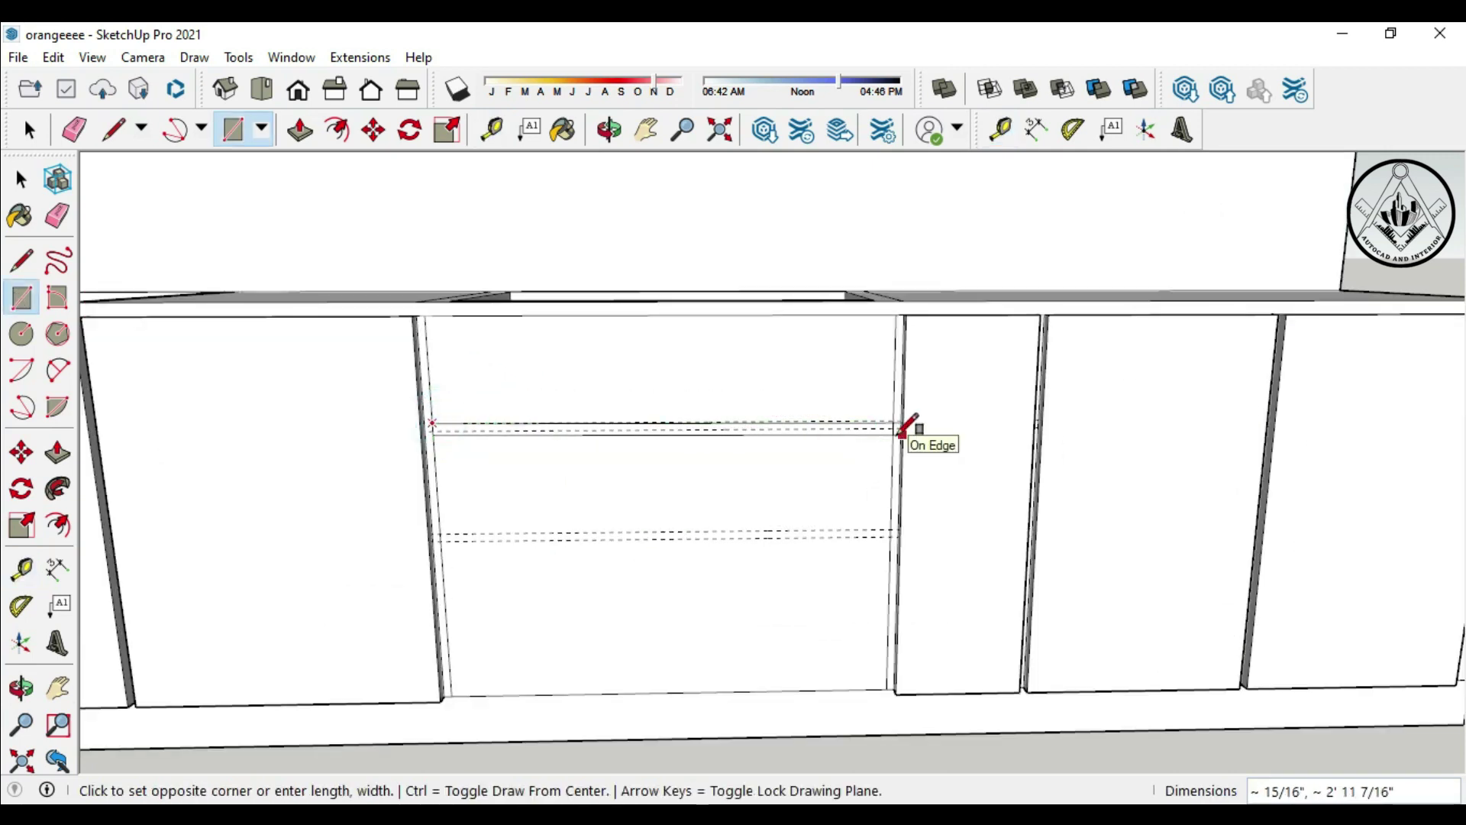
{"action": "left_click", "coordinate": [892, 432]}
{"action": "left_click", "coordinate": [440, 527]}
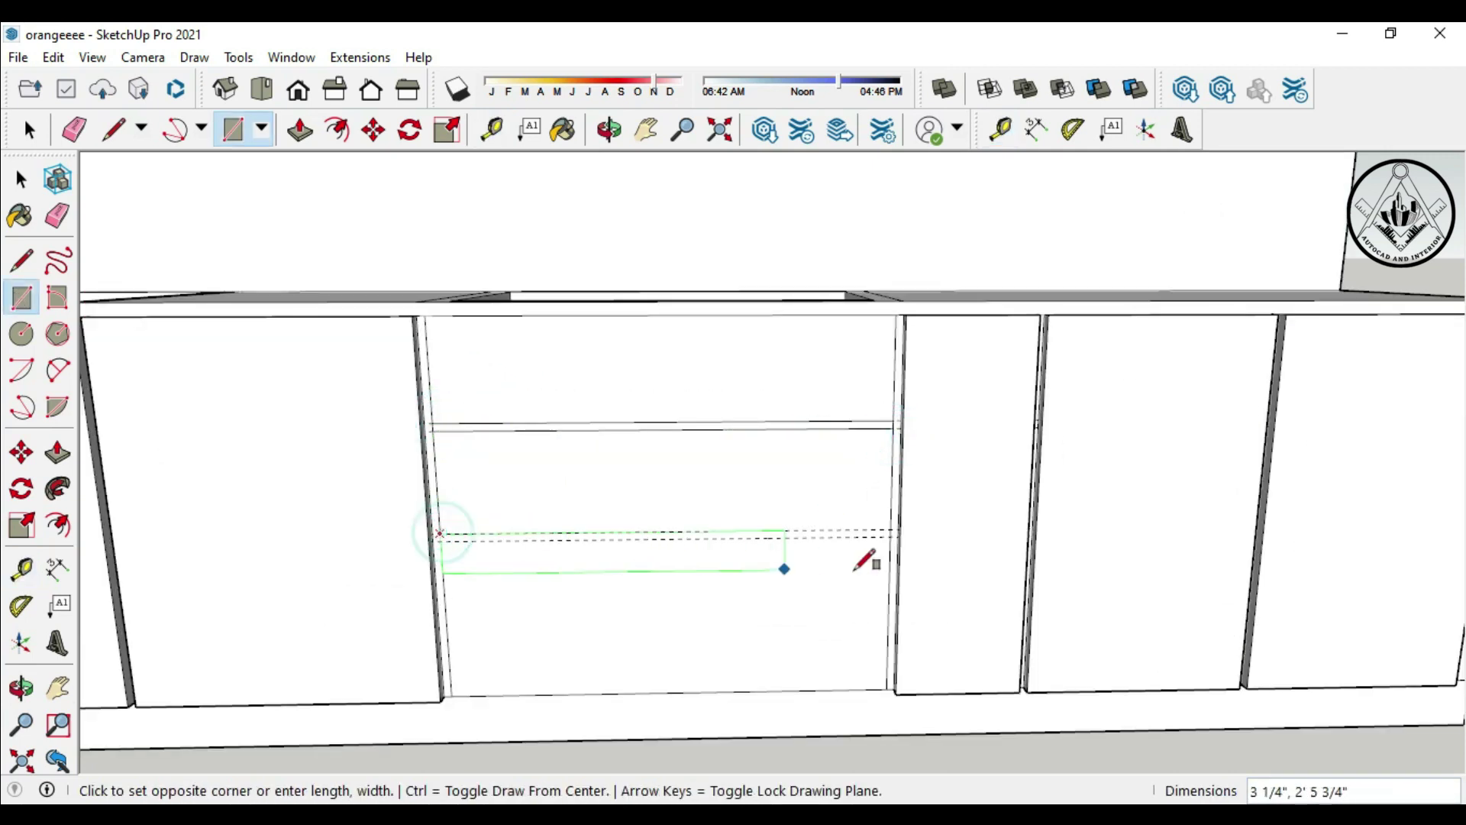
{"action": "left_click", "coordinate": [894, 537]}
Step: Pick the Eraser and zoom out to review the whole cabinet run
{"action": "left_click", "coordinate": [74, 130]}
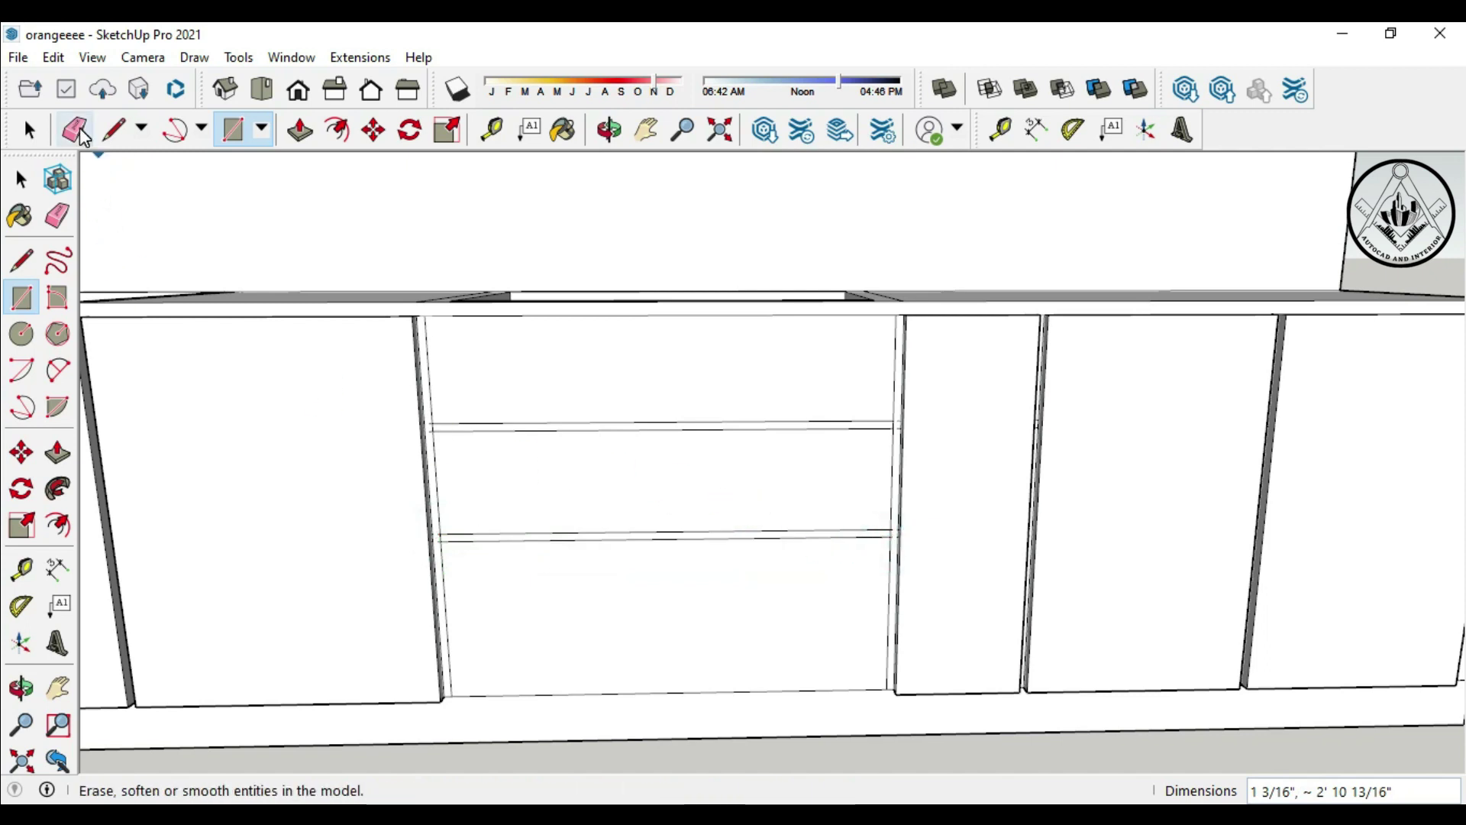
{"action": "scroll", "coordinate": [458, 432], "scroll_direction": "up", "scroll_amount": 3}
{"action": "scroll", "coordinate": [408, 420], "scroll_direction": "up", "scroll_amount": 2}
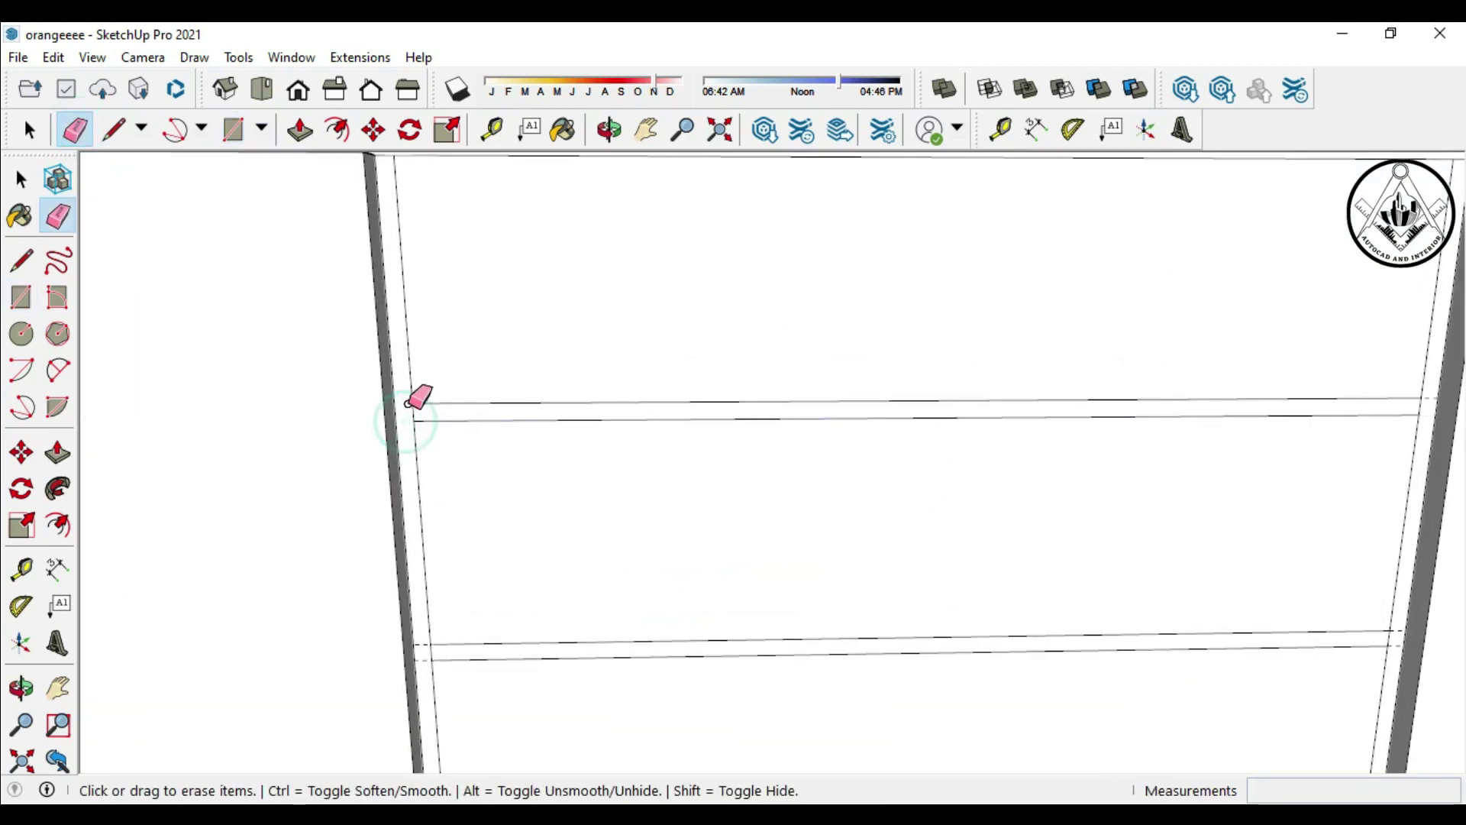
{"action": "scroll", "coordinate": [407, 402], "scroll_direction": "down", "scroll_amount": 1}
{"action": "scroll", "coordinate": [425, 630], "scroll_direction": "up", "scroll_amount": 2}
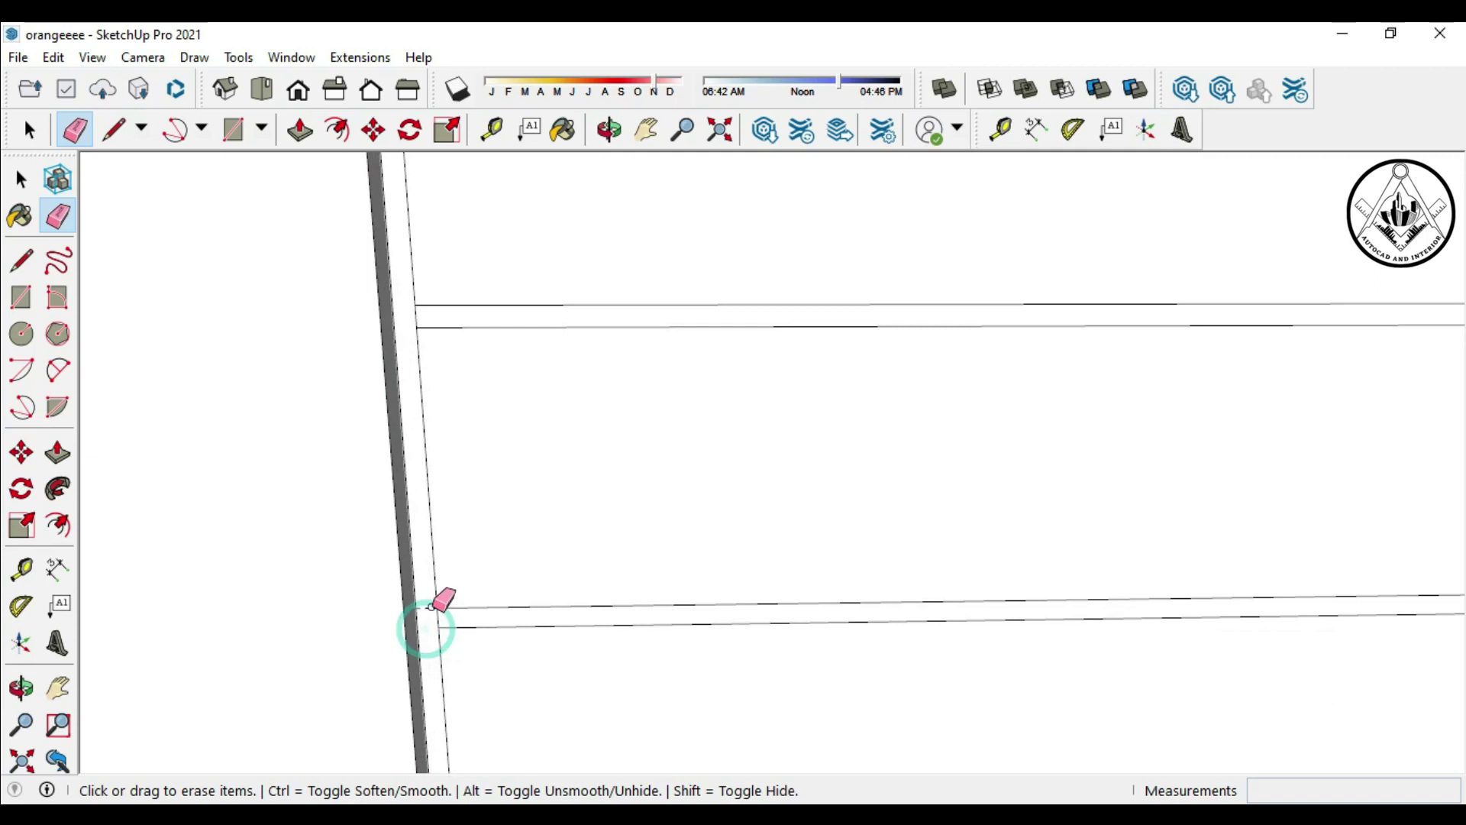
{"action": "scroll", "coordinate": [681, 589], "scroll_direction": "down", "scroll_amount": 3}
{"action": "scroll", "coordinate": [785, 609], "scroll_direction": "down", "scroll_amount": 3}
{"action": "mouse_move", "coordinate": [786, 608]}
{"action": "middle_mouse_down"}
{"action": "mouse_move", "coordinate": [779, 632]}
{"action": "mouse_move", "coordinate": [794, 599]}
{"action": "middle_mouse_up"}
{"action": "scroll", "coordinate": [757, 581], "scroll_direction": "up", "scroll_amount": 2}
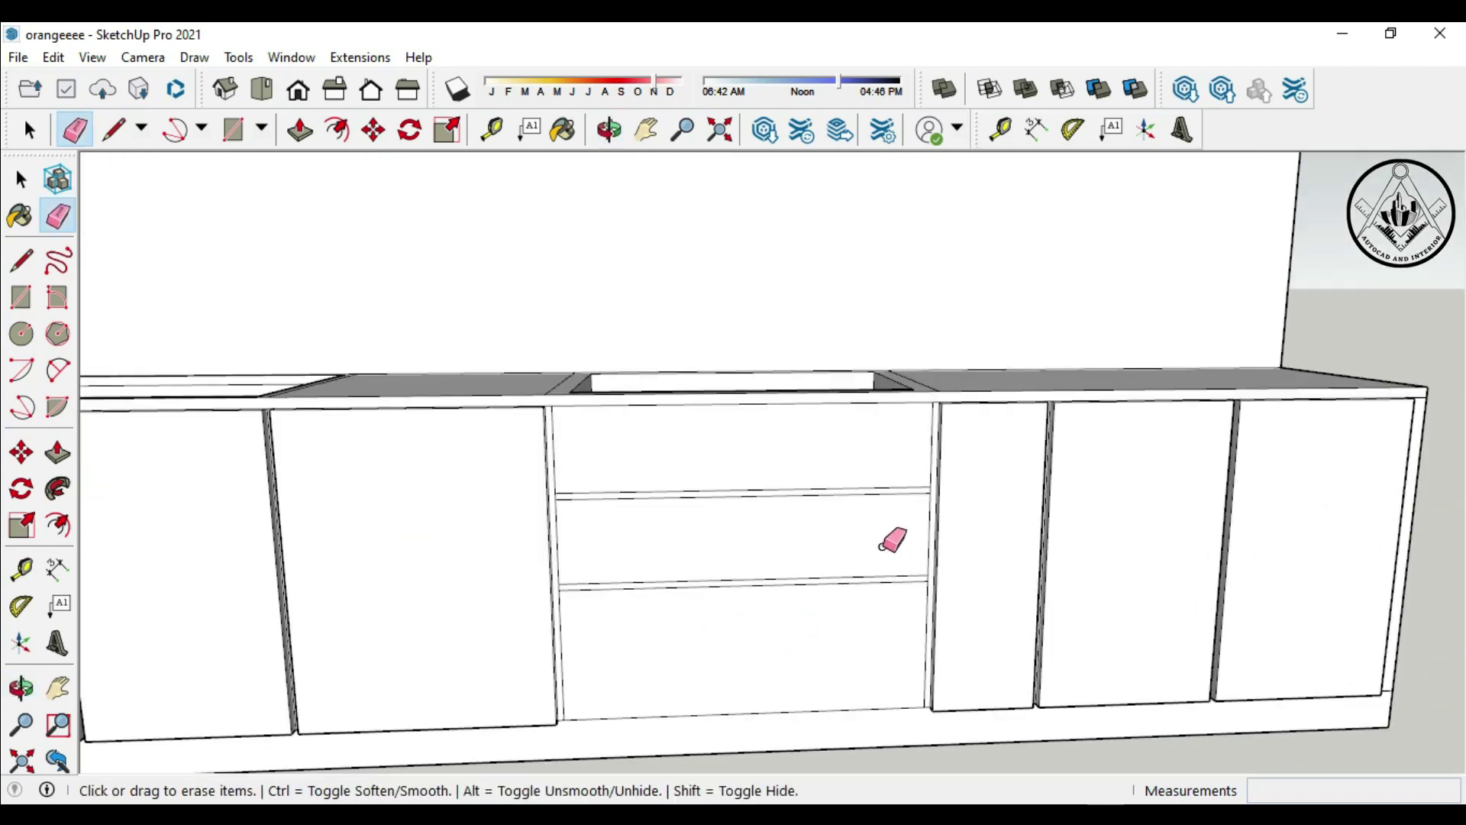
{"action": "key", "text": "space"}
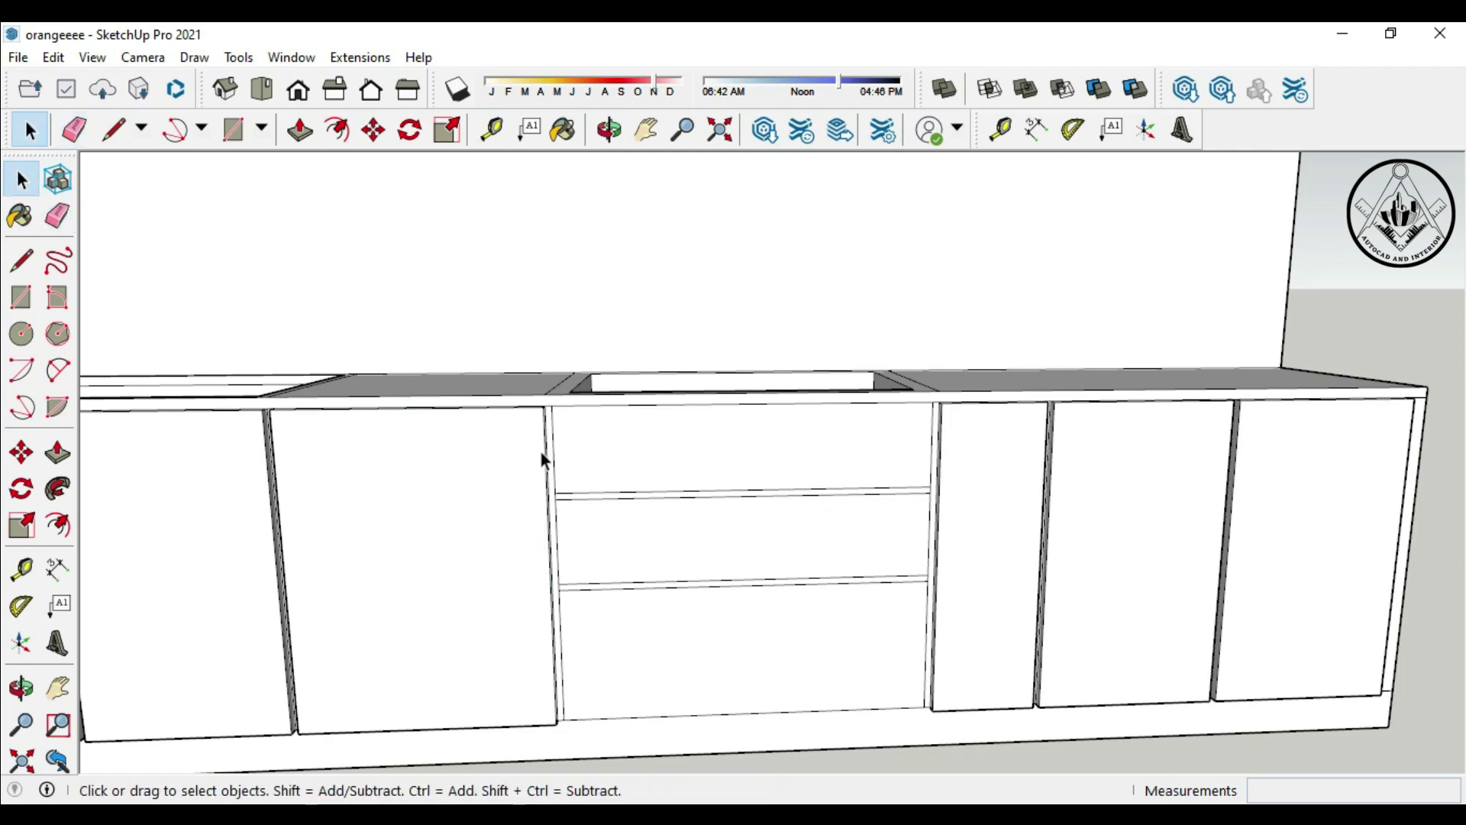
Step: Select the middle cabinet's upper and lower drawer edges and move-copy them beside the cabinet
{"action": "scroll", "coordinate": [667, 413], "scroll_direction": "up", "scroll_amount": 3}
{"action": "left_click", "coordinate": [690, 391]}
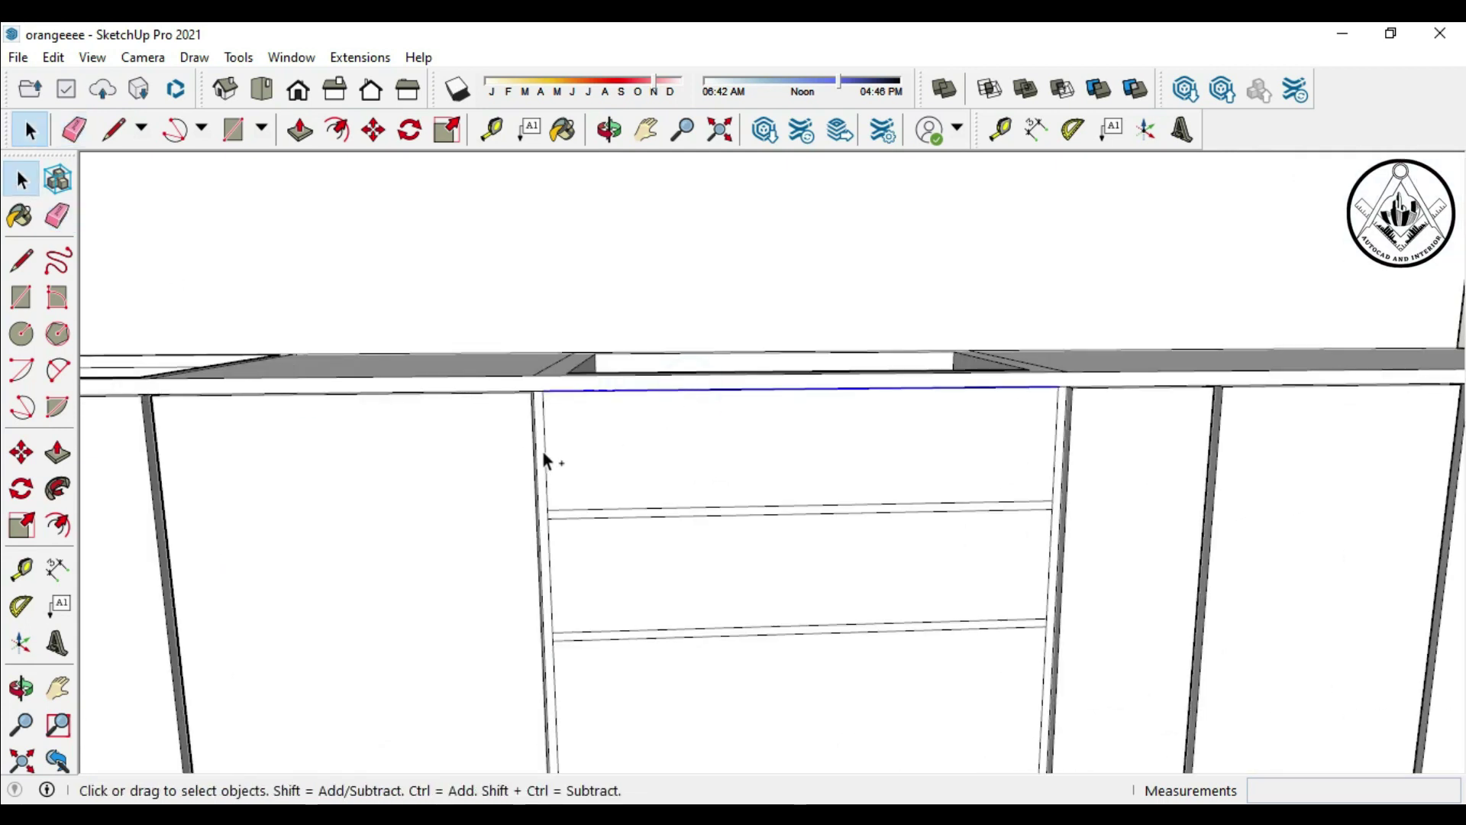
{"action": "scroll", "coordinate": [681, 496], "scroll_direction": "down", "scroll_amount": 3}
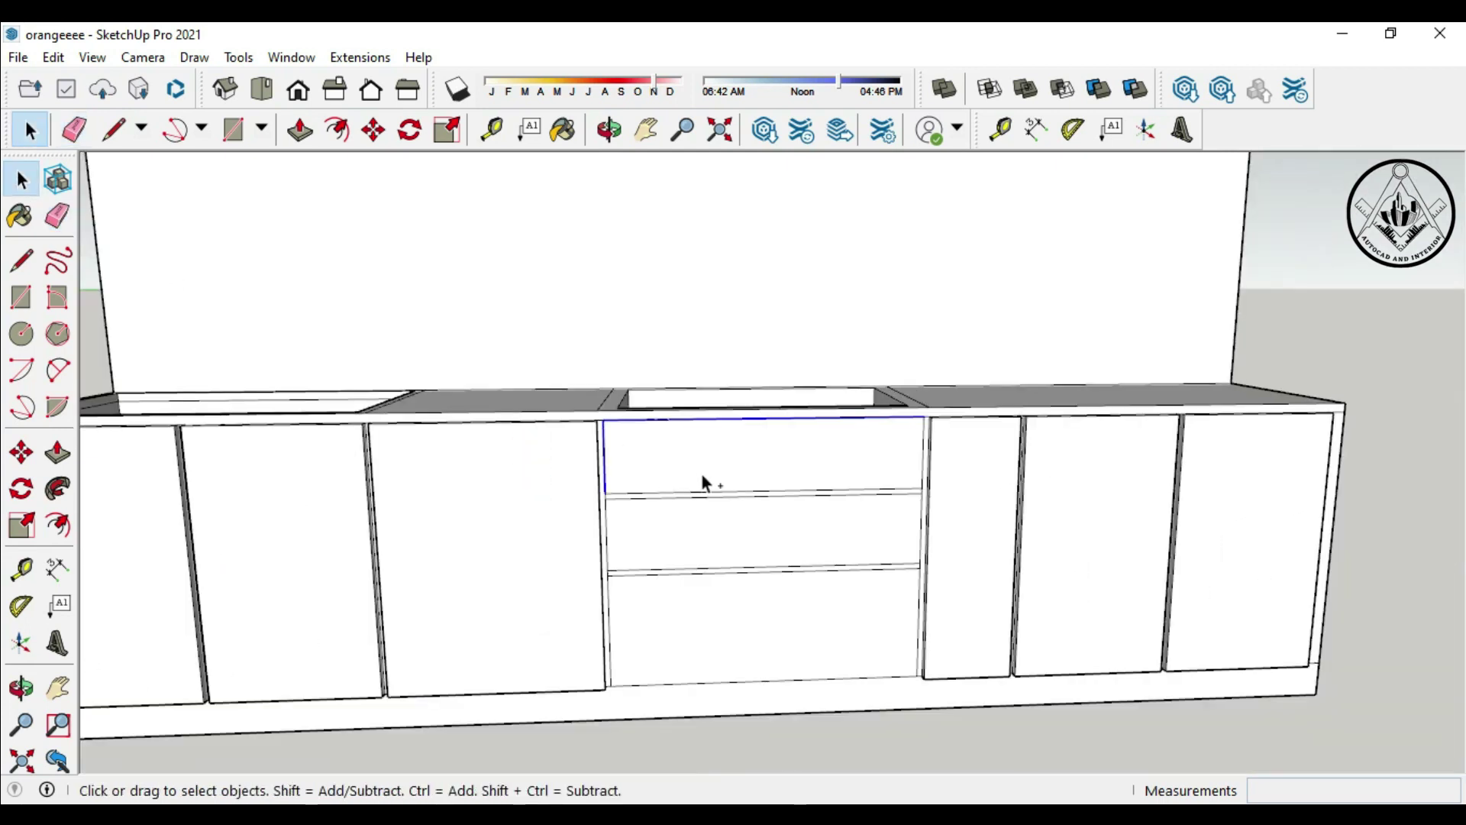
{"action": "scroll", "coordinate": [706, 534], "scroll_direction": "up", "scroll_amount": 2}
{"action": "left_click", "coordinate": [702, 564], "text": "ctrl"}
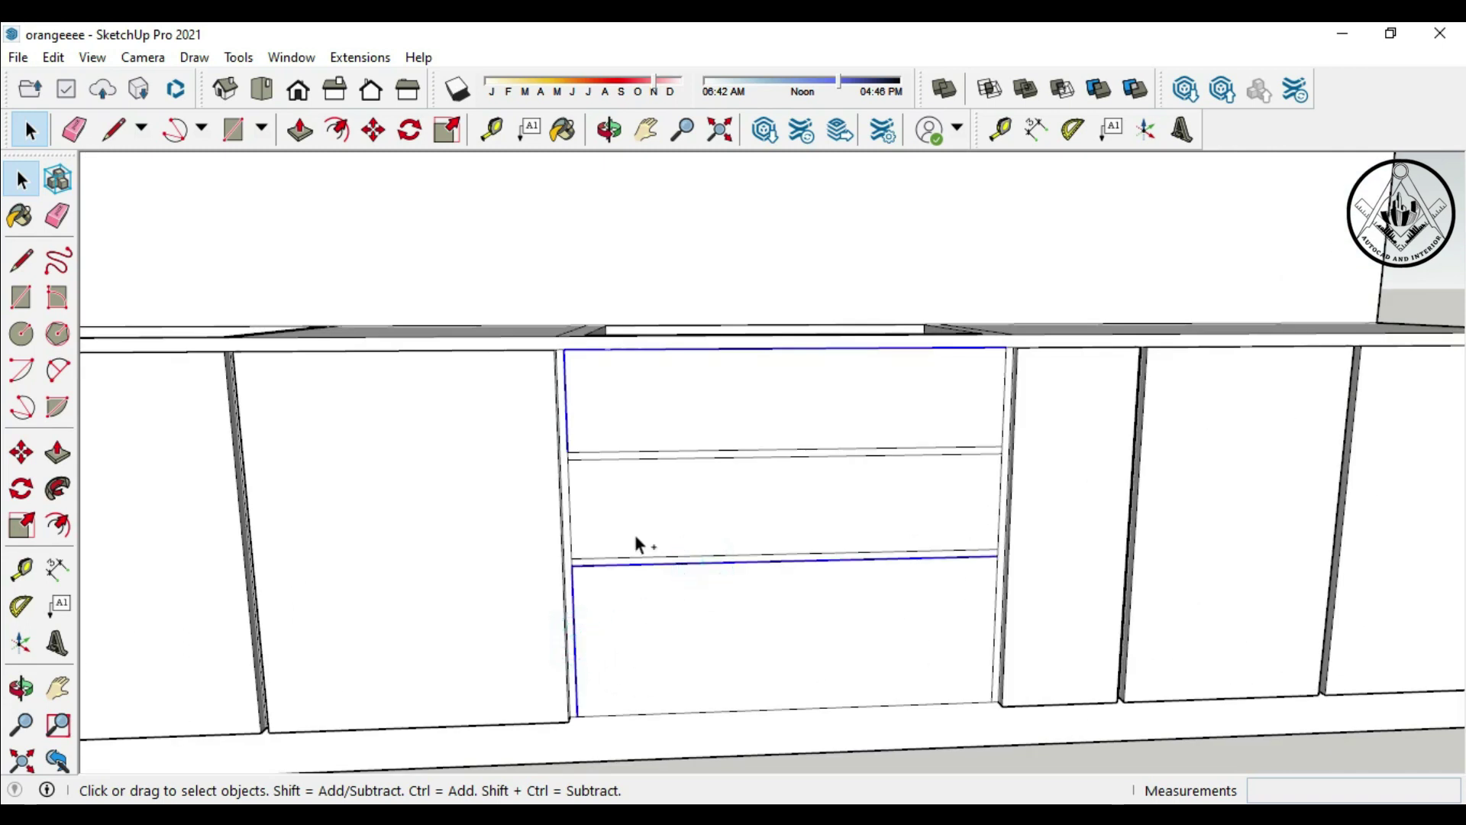
{"action": "scroll", "coordinate": [635, 547], "scroll_direction": "down", "scroll_amount": 2, "text": "ctrl"}
{"action": "scroll", "coordinate": [684, 491], "scroll_direction": "down", "scroll_amount": 3, "text": "ctrl"}
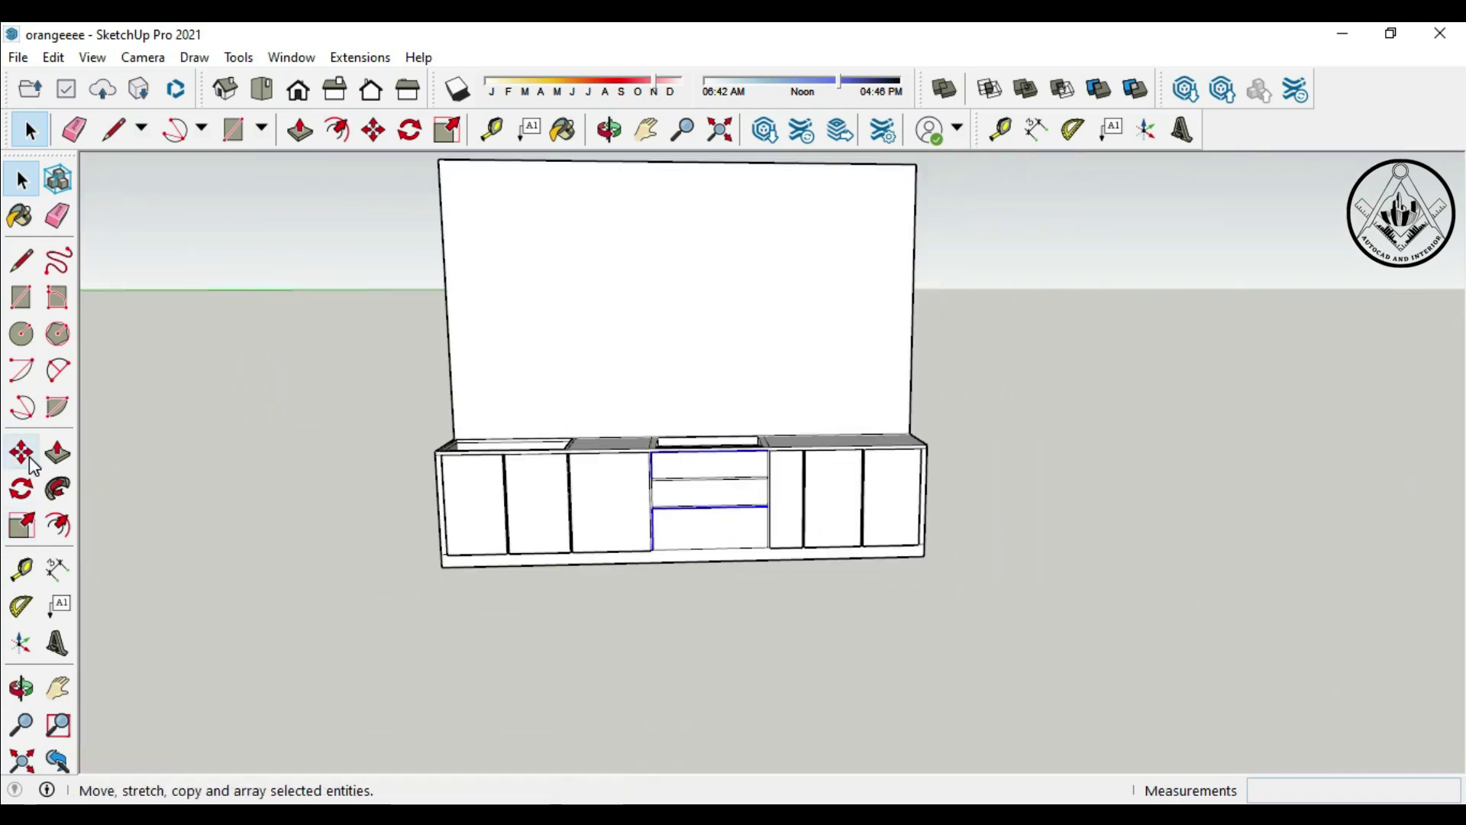
{"action": "key", "text": "m"}
Step: Draw rectangles over the upper and lower copied outlines to create faces
{"action": "key", "text": "r"}
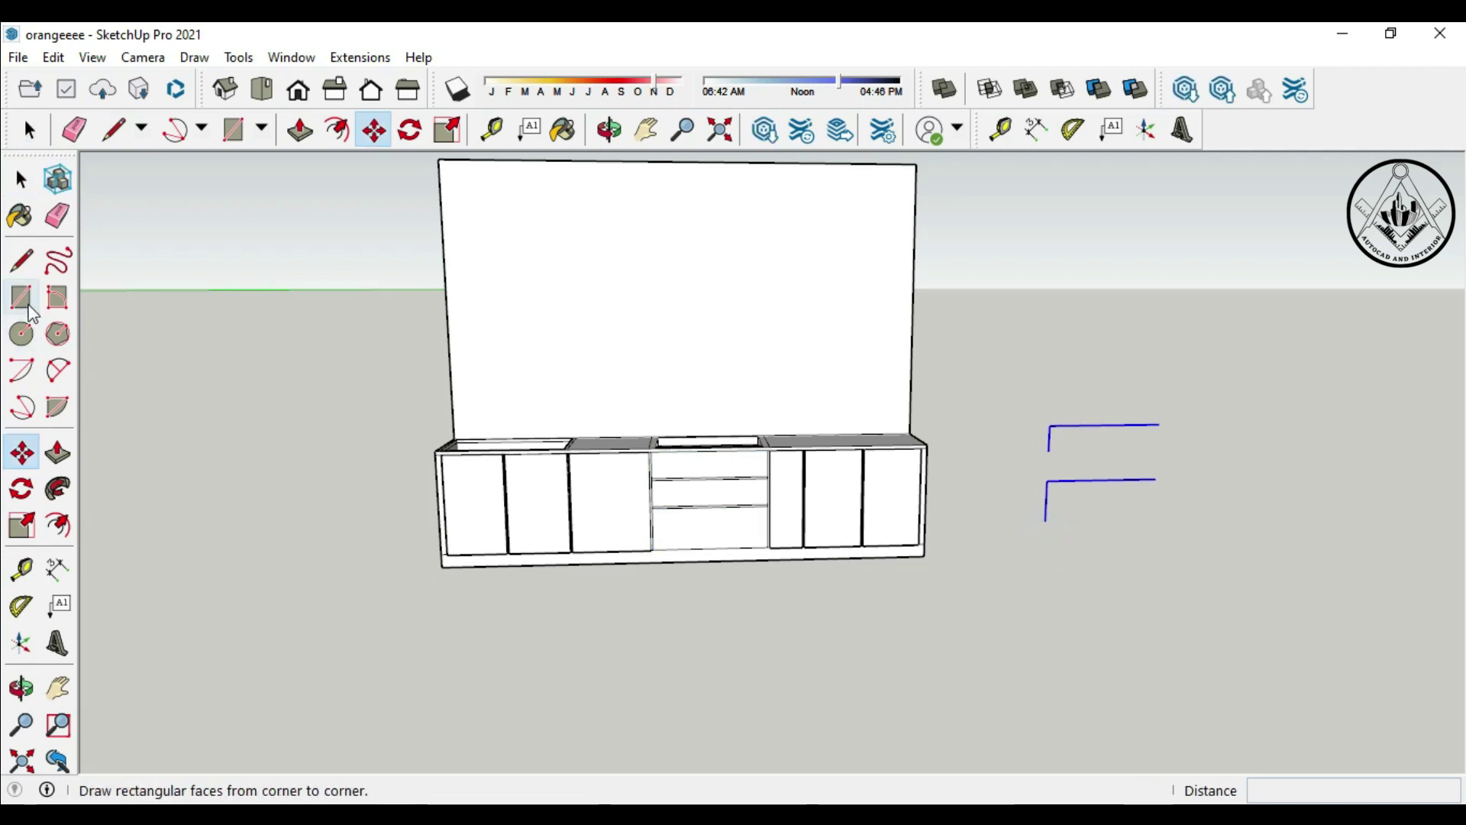
{"action": "left_click", "coordinate": [1048, 451]}
{"action": "left_click", "coordinate": [1158, 426]}
{"action": "left_click", "coordinate": [1045, 520]}
{"action": "left_click", "coordinate": [1157, 479]}
Step: Push/Pull both drawer faces 1" thick and select the two new panels
{"action": "left_click", "coordinate": [49, 438]}
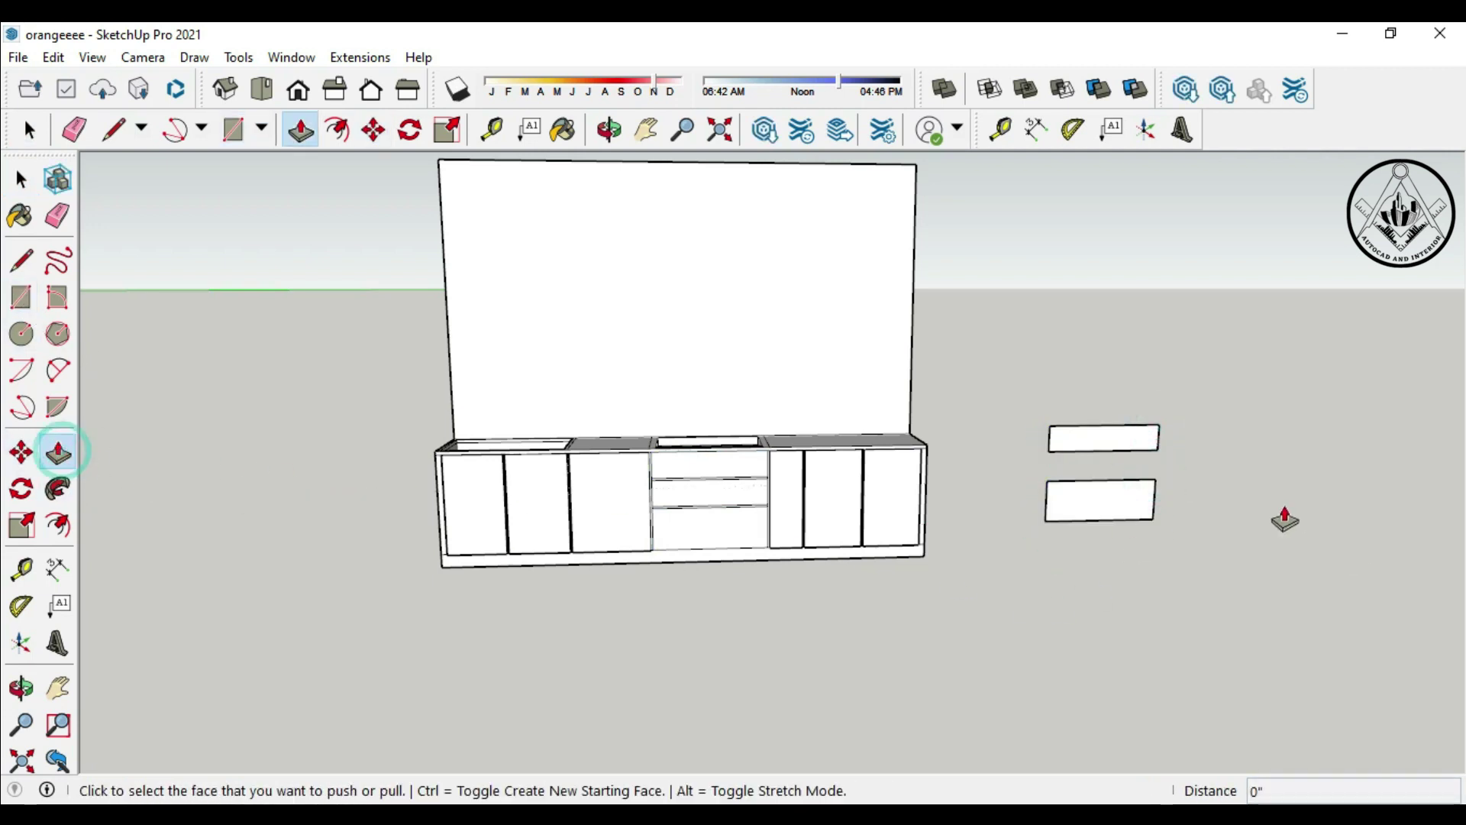
{"action": "scroll", "coordinate": [1132, 449], "scroll_direction": "up", "scroll_amount": 2}
{"action": "scroll", "coordinate": [1122, 435], "scroll_direction": "up", "scroll_amount": 1}
{"action": "left_click", "coordinate": [1122, 437]}
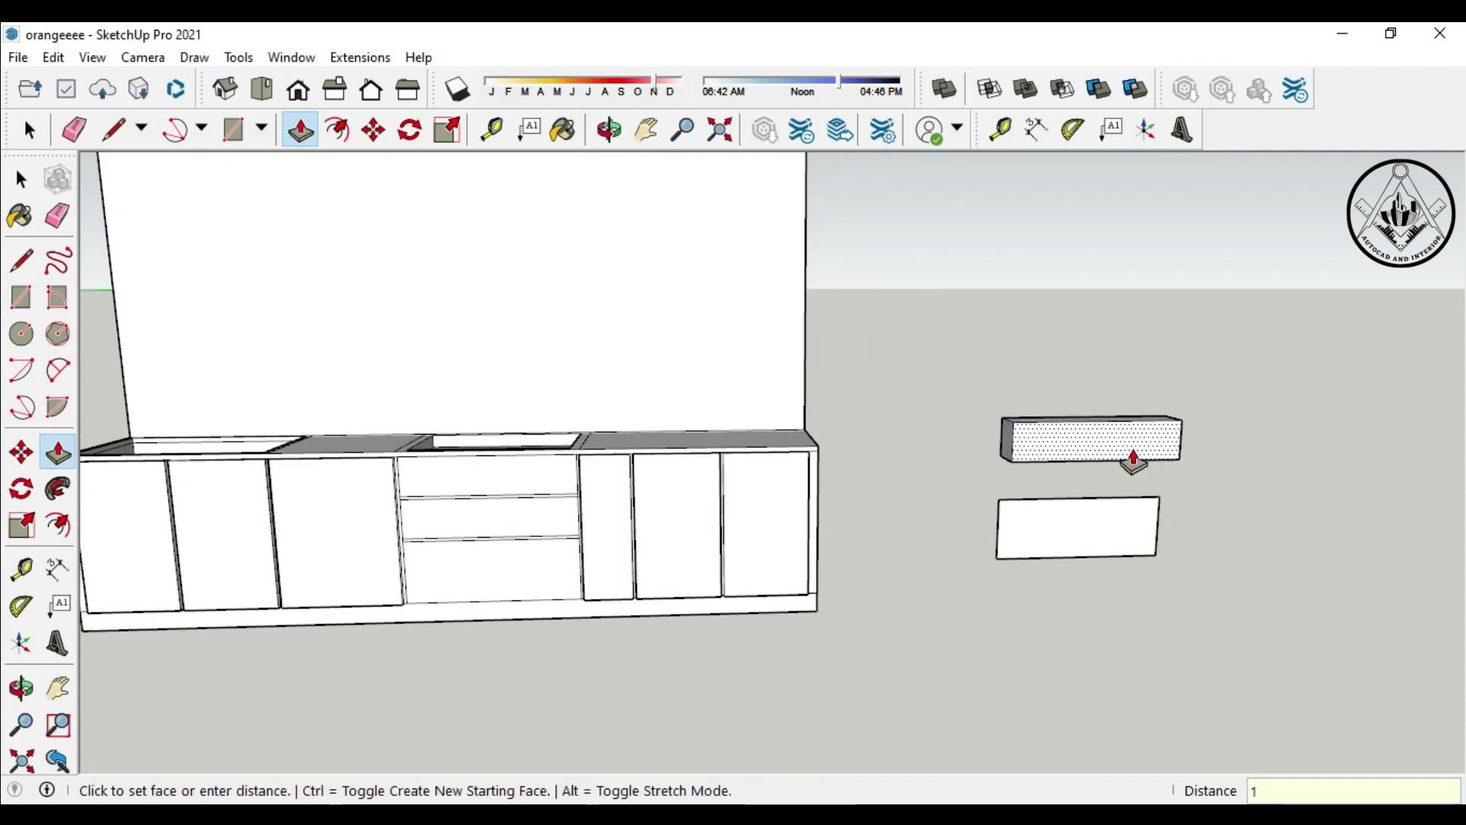
{"action": "key", "text": "Return"}
{"action": "left_click", "coordinate": [1057, 530]}
{"action": "type", "text": "1"}
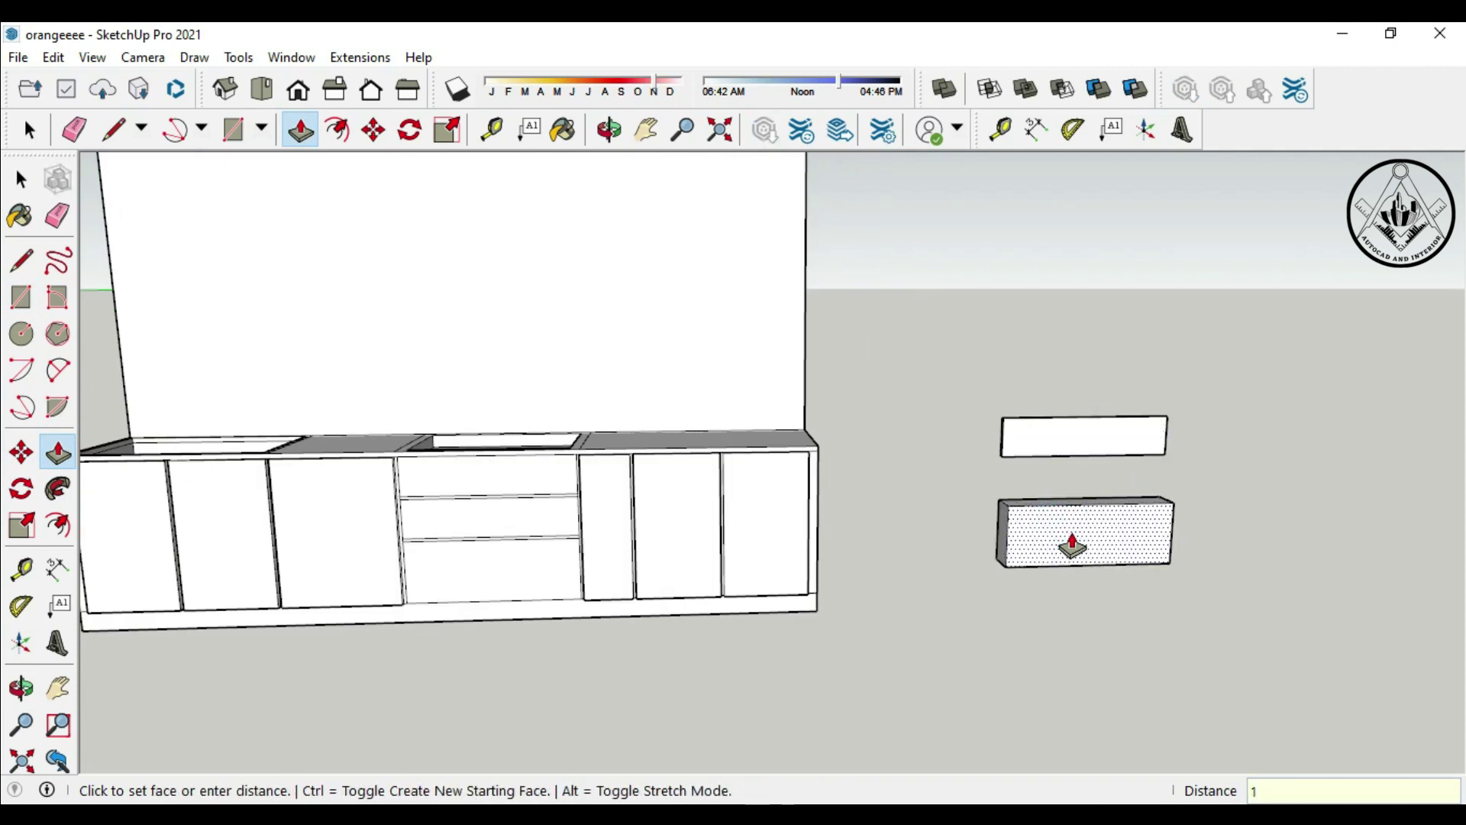
{"action": "key", "text": "Return"}
{"action": "key", "text": "space"}
{"action": "left_click_drag", "start_coordinate": [1204, 612], "coordinate": [929, 374]}
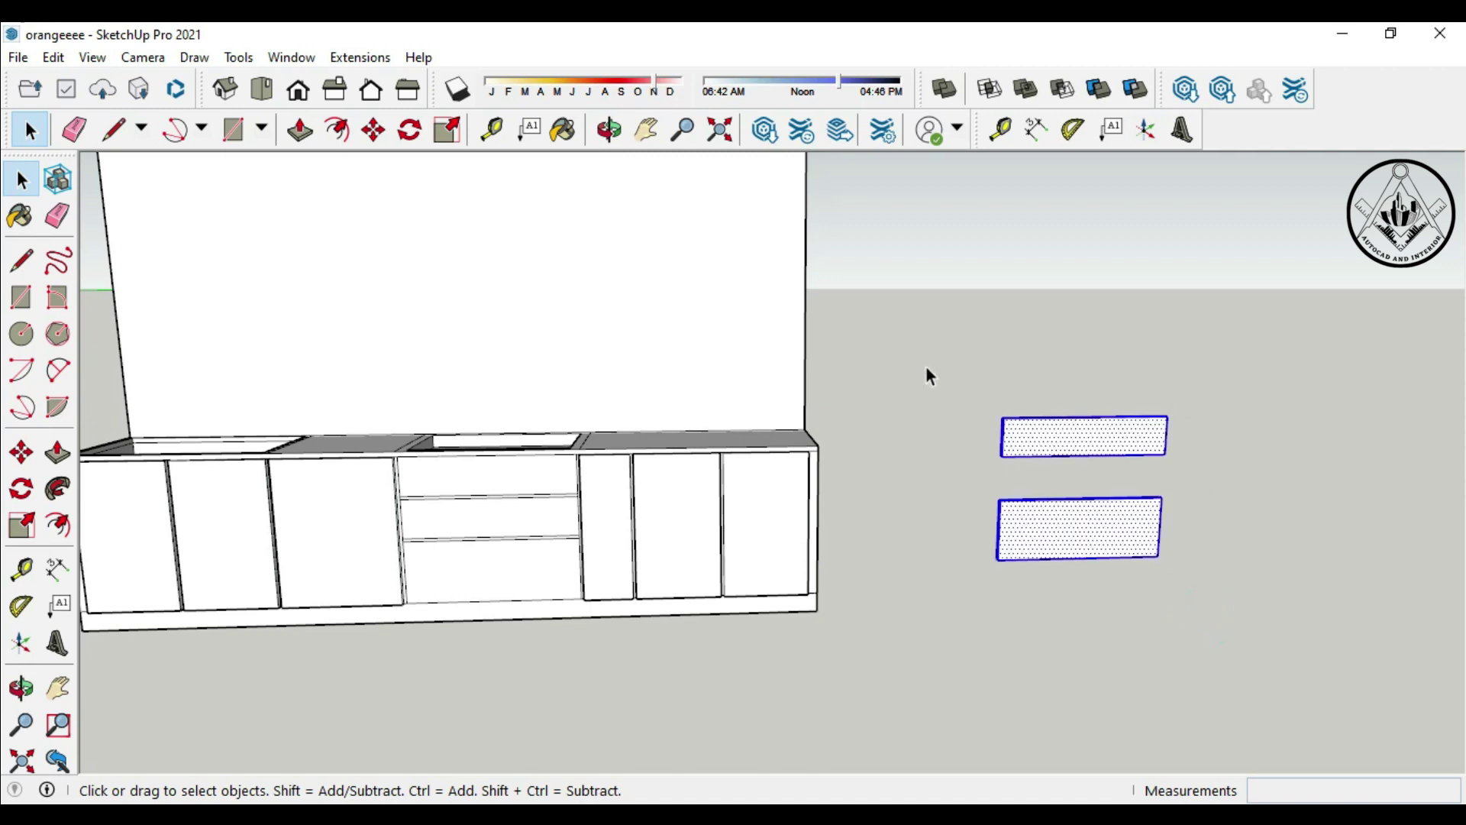
Step: Move the two drawer panels to a spot beside the cabinet
{"action": "key", "text": "m"}
{"action": "scroll", "coordinate": [951, 421], "scroll_direction": "up", "scroll_amount": 3}
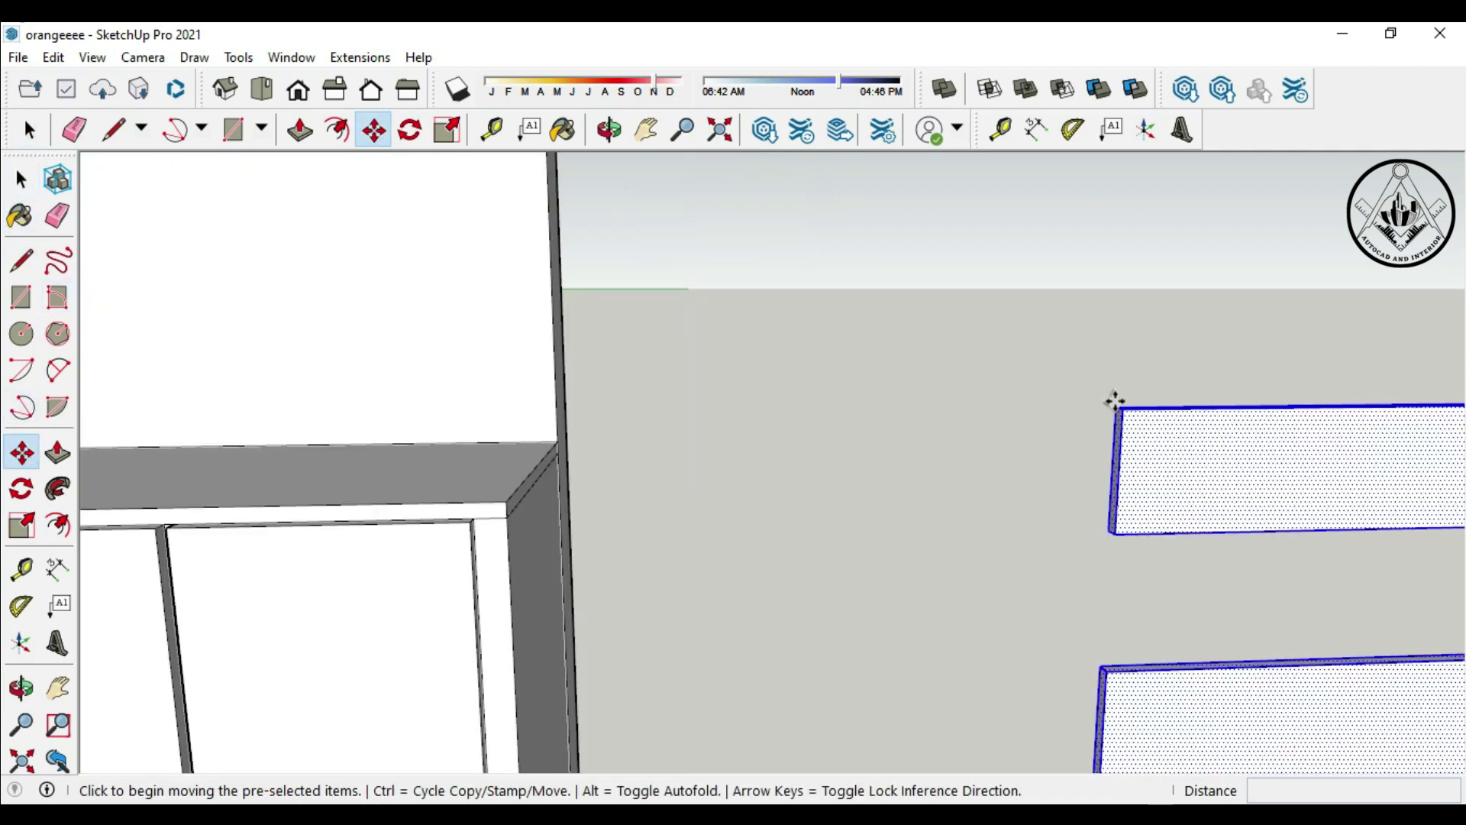
{"action": "left_click", "coordinate": [1115, 401]}
{"action": "scroll", "coordinate": [1115, 401], "scroll_direction": "down", "scroll_amount": 2}
{"action": "scroll", "coordinate": [1191, 406], "scroll_direction": "down", "scroll_amount": 2}
{"action": "scroll", "coordinate": [900, 407], "scroll_direction": "up", "scroll_amount": 2}
{"action": "scroll", "coordinate": [272, 459], "scroll_direction": "up", "scroll_amount": 2}
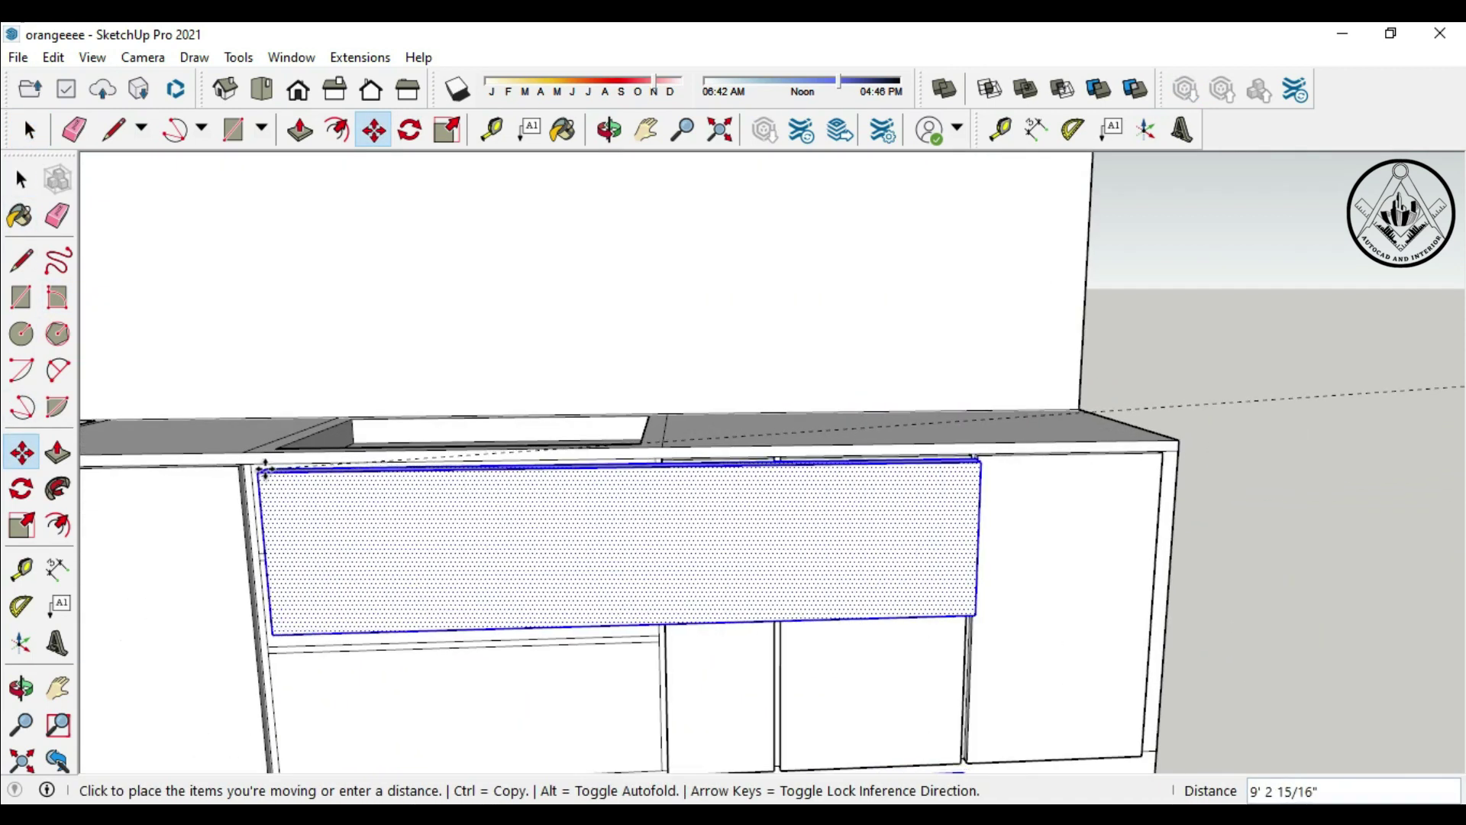
{"action": "scroll", "coordinate": [902, 482], "scroll_direction": "down", "scroll_amount": 2}
{"action": "scroll", "coordinate": [733, 491], "scroll_direction": "down", "scroll_amount": 2}
{"action": "scroll", "coordinate": [726, 492], "scroll_direction": "up", "scroll_amount": 3}
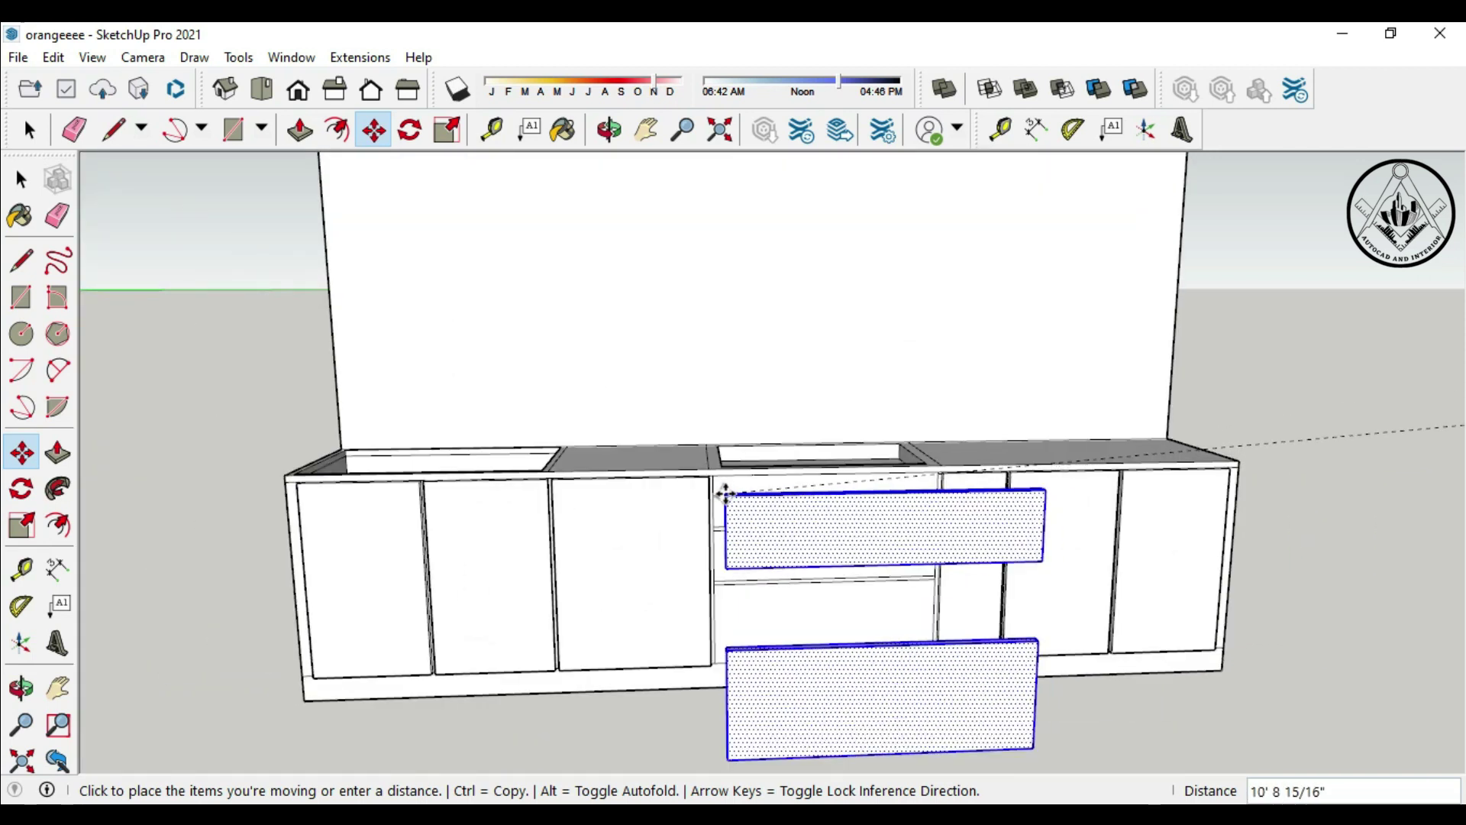
{"action": "scroll", "coordinate": [718, 492], "scroll_direction": "down", "scroll_amount": 2}
{"action": "scroll", "coordinate": [680, 580], "scroll_direction": "down", "scroll_amount": 1}
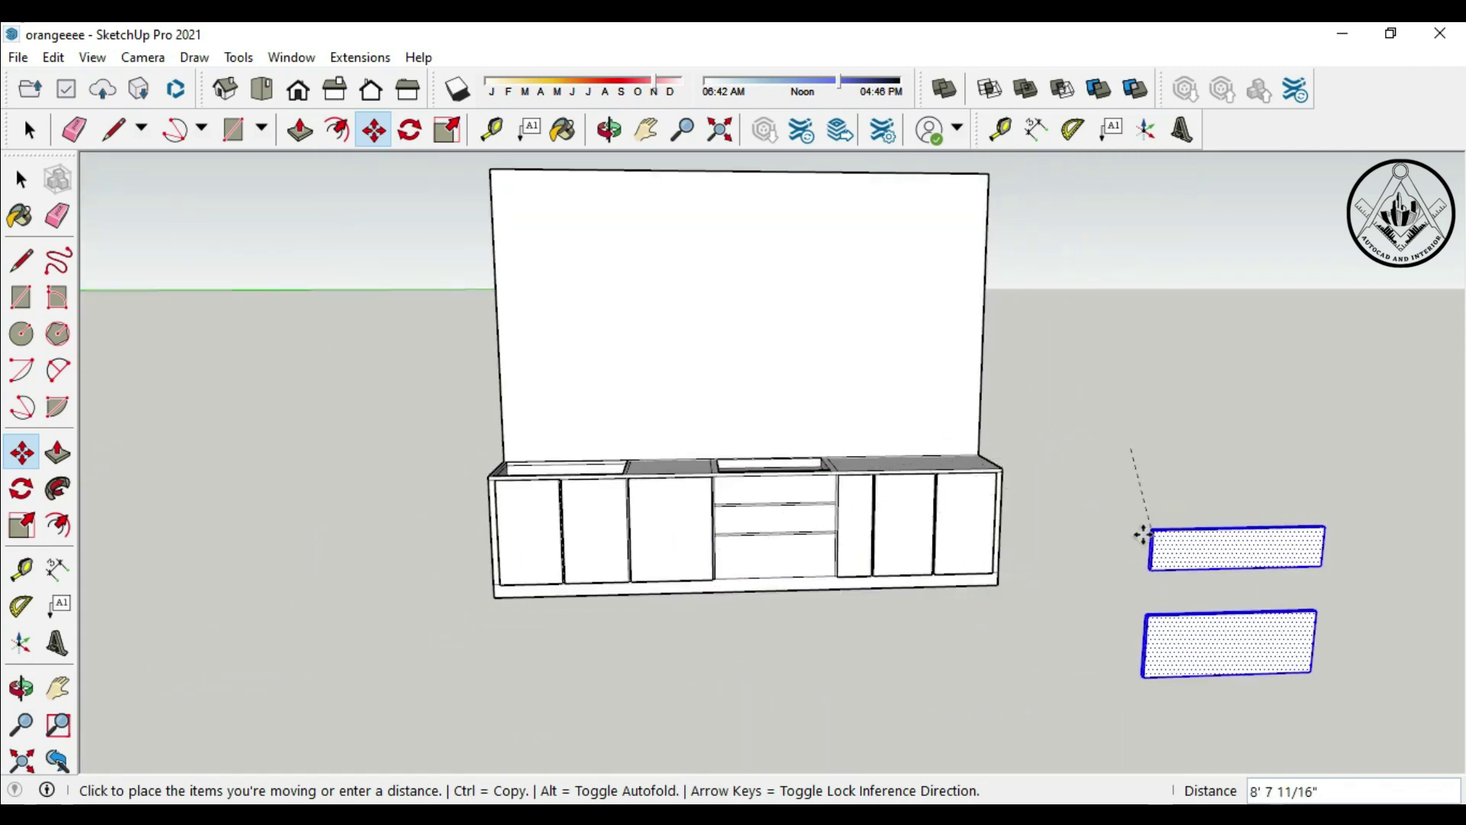
{"action": "left_click", "coordinate": [1128, 521]}
Step: Move the panels by their top corner onto the middle-bay drawers
{"action": "scroll", "coordinate": [1150, 526], "scroll_direction": "up", "scroll_amount": 3}
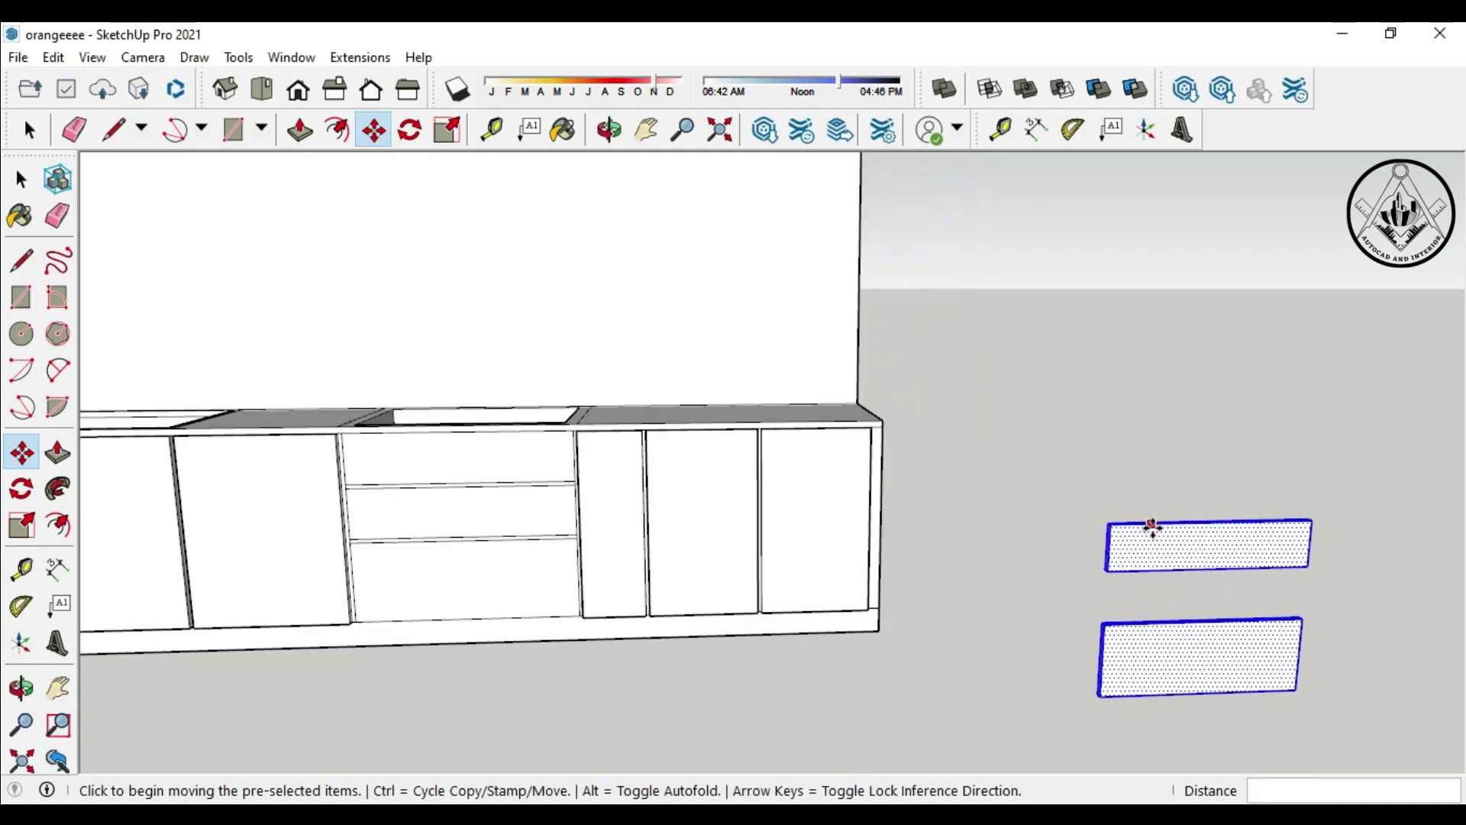
{"action": "left_click", "coordinate": [1105, 520]}
{"action": "scroll", "coordinate": [825, 495], "scroll_direction": "down", "scroll_amount": 2}
{"action": "scroll", "coordinate": [579, 465], "scroll_direction": "up", "scroll_amount": 1}
{"action": "scroll", "coordinate": [576, 465], "scroll_direction": "up", "scroll_amount": 2}
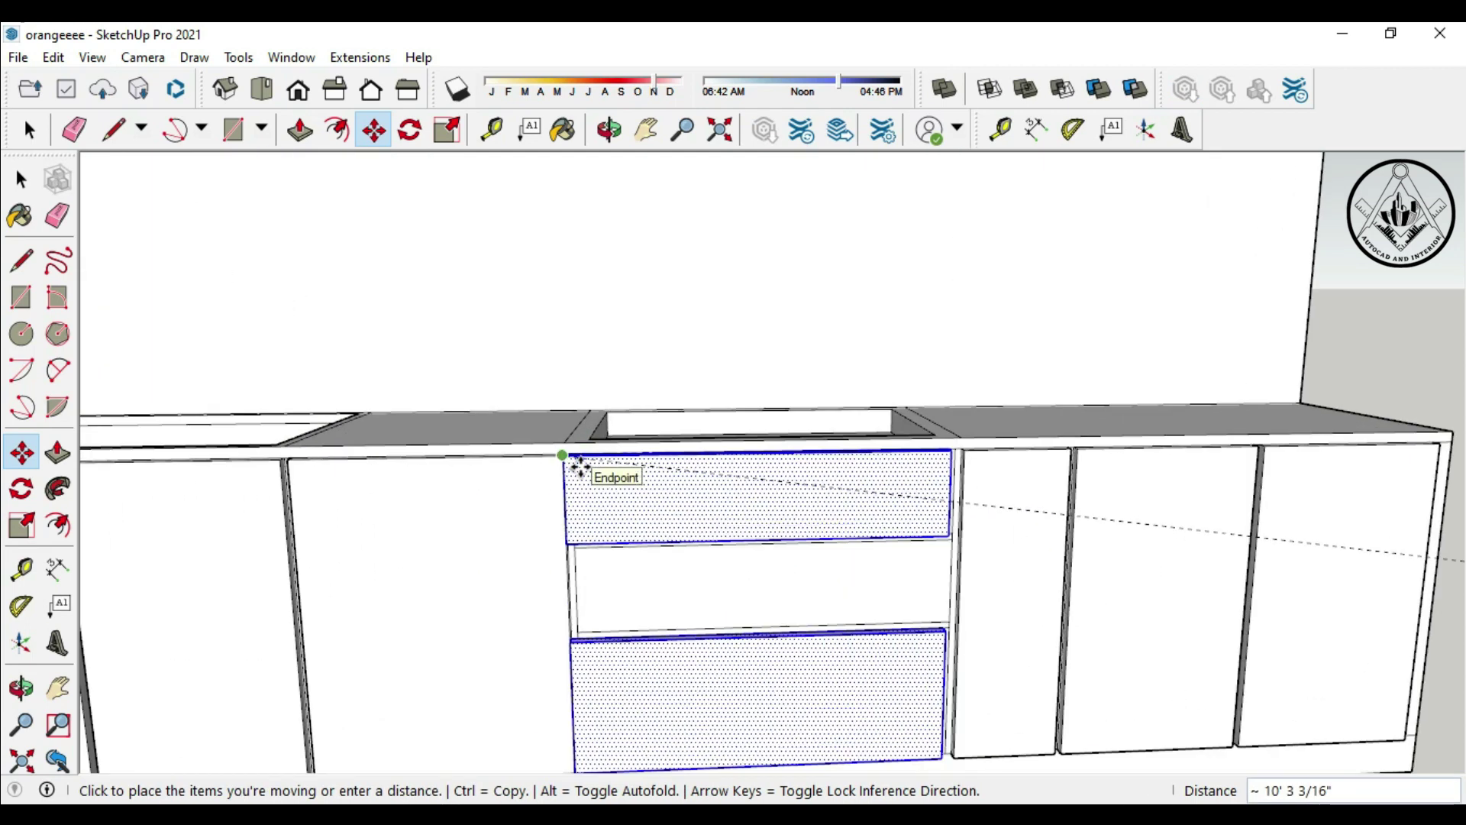
{"action": "scroll", "coordinate": [595, 471], "scroll_direction": "up", "scroll_amount": 1}
{"action": "scroll", "coordinate": [616, 439], "scroll_direction": "down", "scroll_amount": 3}
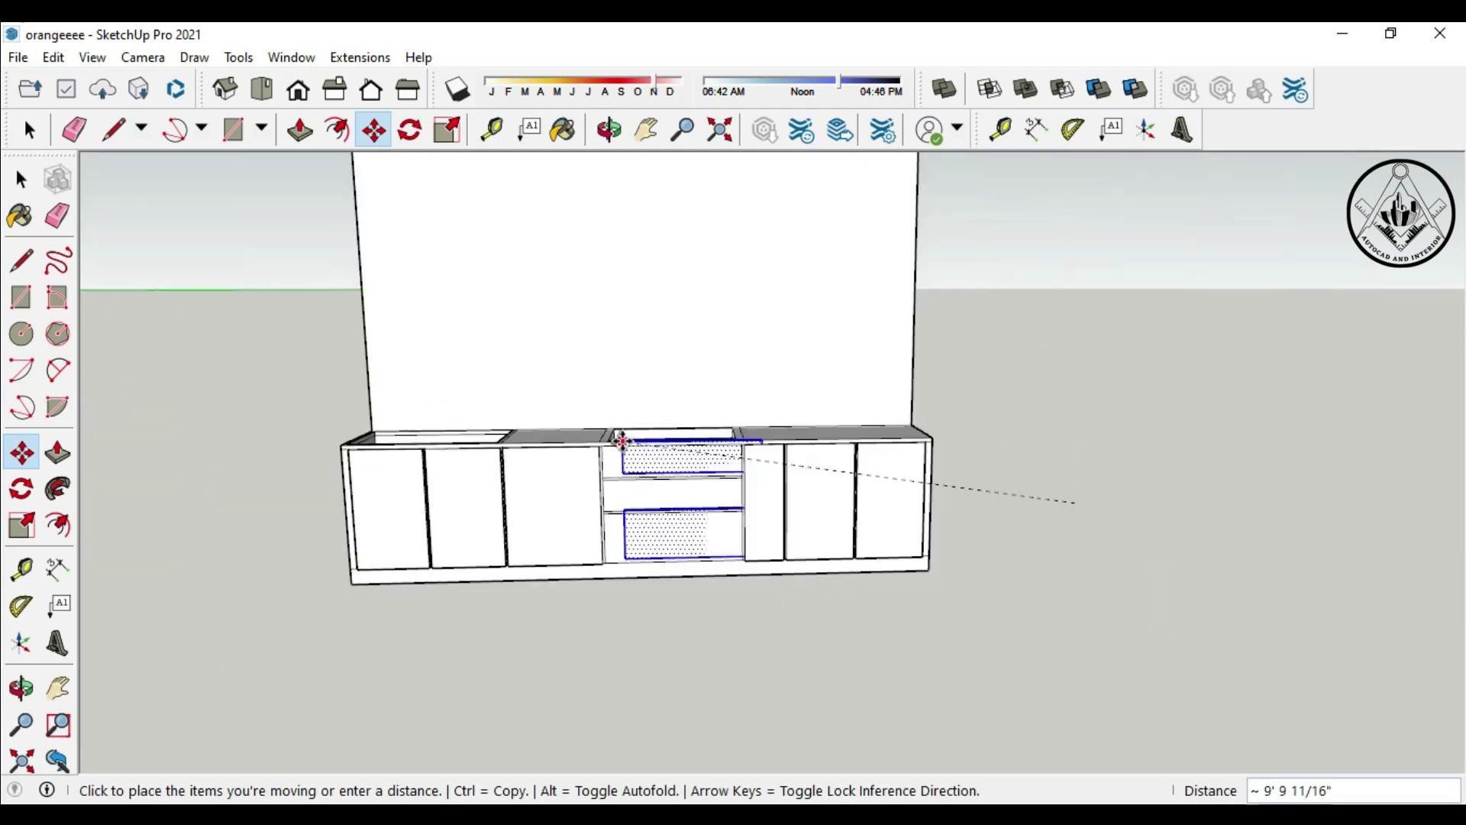
{"action": "scroll", "coordinate": [619, 594], "scroll_direction": "down", "scroll_amount": 1}
{"action": "scroll", "coordinate": [940, 557], "scroll_direction": "up", "scroll_amount": 4}
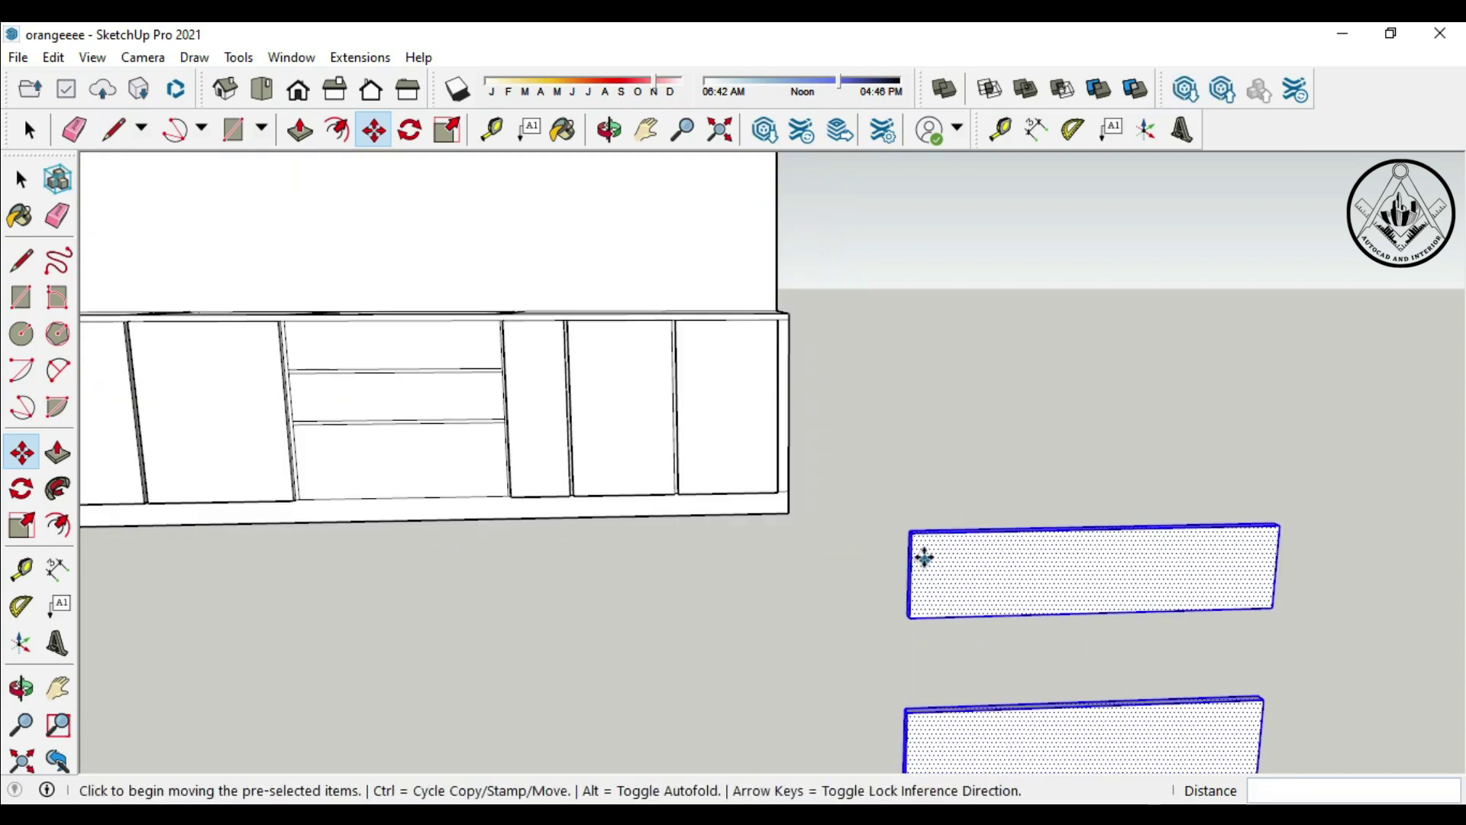
{"action": "scroll", "coordinate": [909, 527], "scroll_direction": "up", "scroll_amount": 2}
{"action": "left_click", "coordinate": [884, 509]}
{"action": "scroll", "coordinate": [884, 508], "scroll_direction": "down", "scroll_amount": 3}
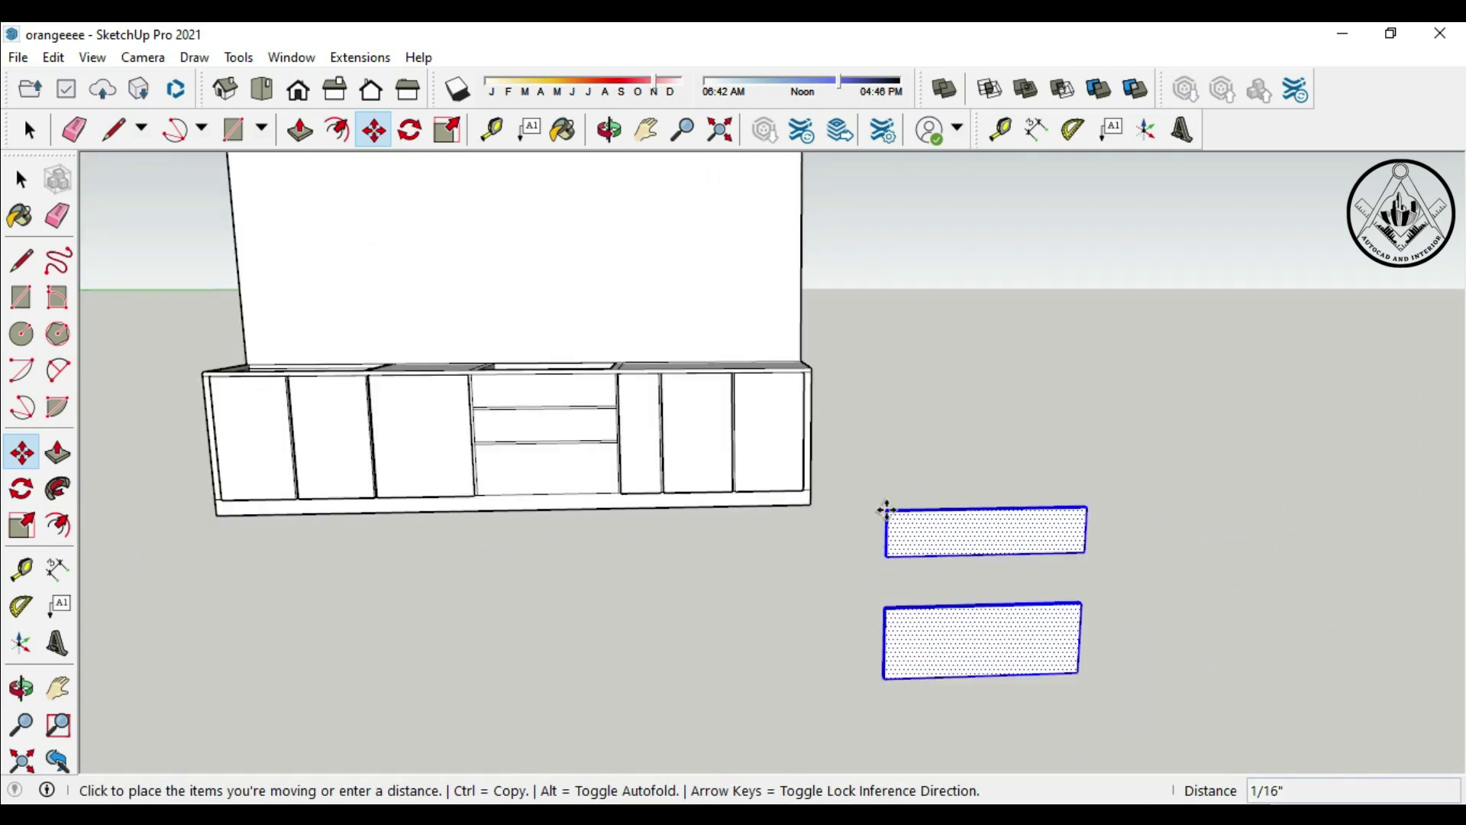
{"action": "scroll", "coordinate": [621, 435], "scroll_direction": "down", "scroll_amount": 2}
{"action": "scroll", "coordinate": [629, 425], "scroll_direction": "up", "scroll_amount": 3}
{"action": "scroll", "coordinate": [609, 410], "scroll_direction": "up", "scroll_amount": 2}
{"action": "left_click", "coordinate": [608, 410]}
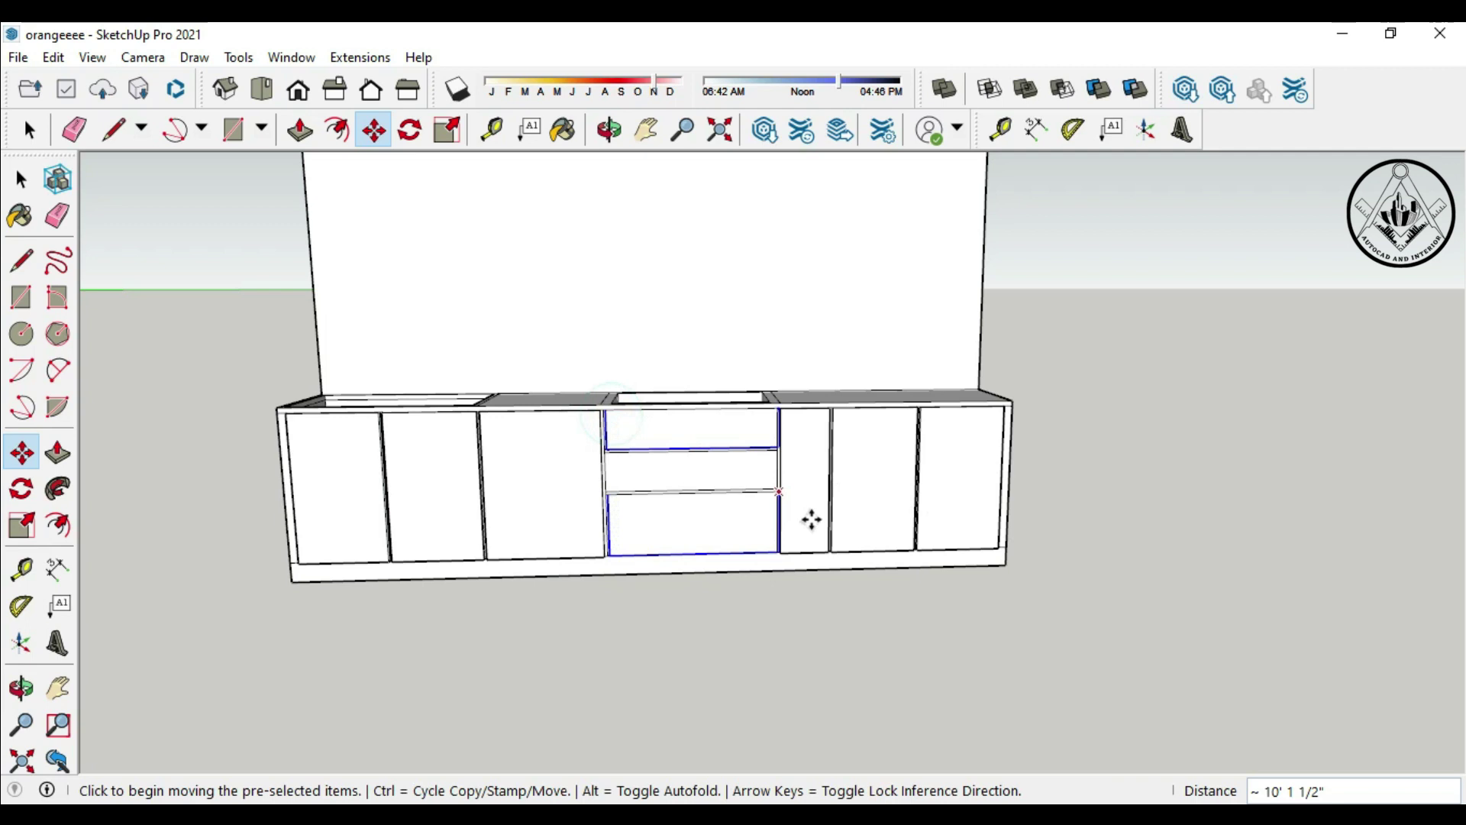
{"action": "scroll", "coordinate": [808, 517], "scroll_direction": "down", "scroll_amount": 1}
Step: Clear the selection and orbit to a more frontal view of the cabinet
{"action": "key", "text": "space"}
{"action": "left_click", "coordinate": [492, 637]}
{"action": "mouse_move", "coordinate": [492, 637]}
{"action": "middle_mouse_down"}
{"action": "mouse_move", "coordinate": [739, 609]}
{"action": "mouse_move", "coordinate": [694, 516]}
{"action": "middle_mouse_up"}
{"action": "scroll", "coordinate": [694, 516], "scroll_direction": "up", "scroll_amount": 4}
{"action": "mouse_move", "coordinate": [757, 570]}
{"action": "middle_mouse_down"}
{"action": "mouse_move", "coordinate": [672, 648]}
{"action": "mouse_move", "coordinate": [677, 595]}
{"action": "mouse_move", "coordinate": [789, 648]}
{"action": "middle_mouse_up"}
{"action": "scroll", "coordinate": [677, 596], "scroll_direction": "down", "scroll_amount": 3}
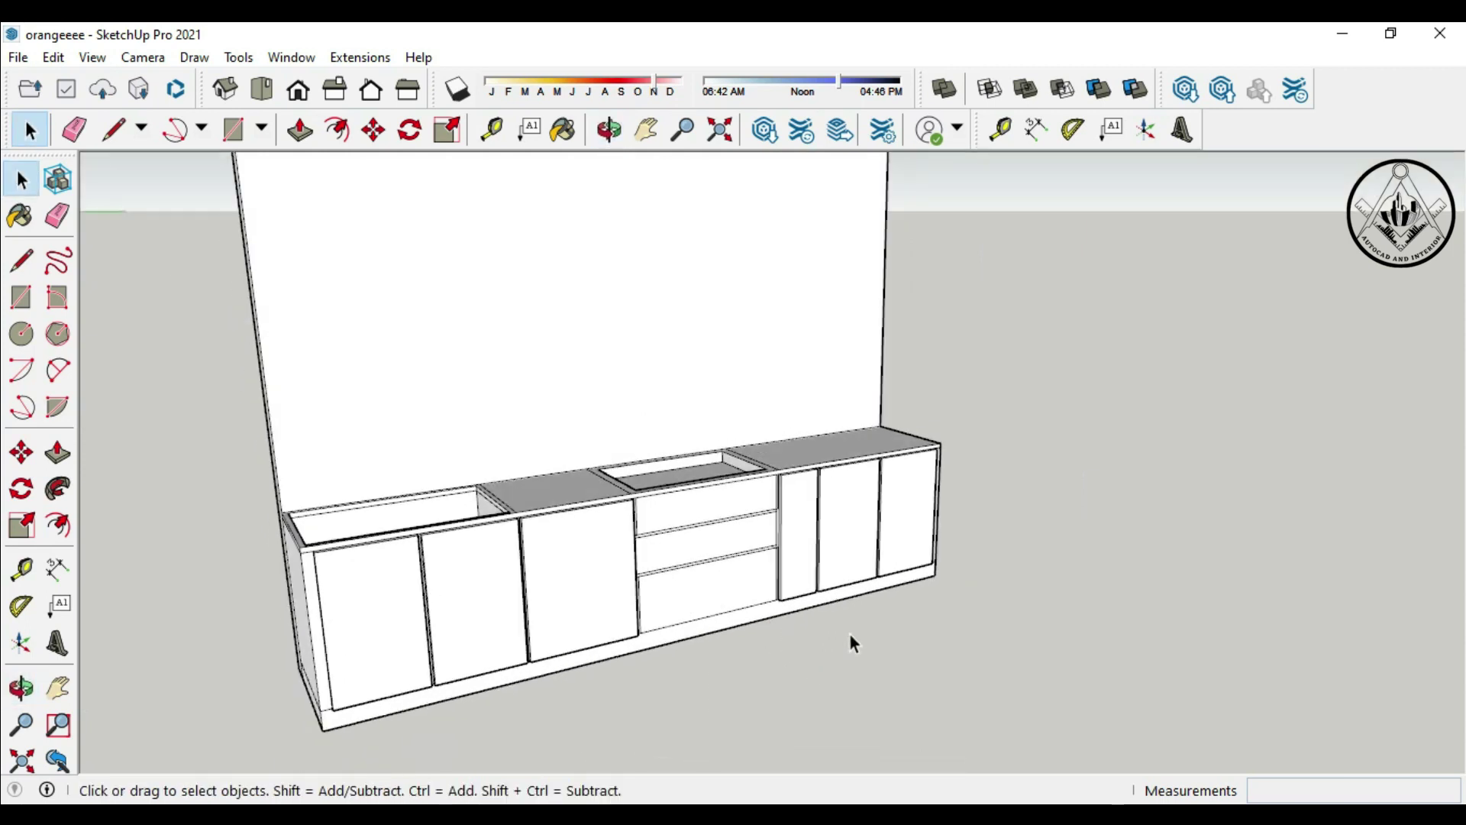
{"action": "middle_click_drag", "start_coordinate": [905, 395], "coordinate": [1286, 671]}
Step: Reselect both panels and snap them flush onto the middle-bay drawer fronts
{"action": "left_click_drag", "start_coordinate": [1287, 672], "coordinate": [1115, 475]}
{"action": "left_click", "coordinate": [22, 453]}
{"action": "scroll", "coordinate": [1151, 551], "scroll_direction": "up", "scroll_amount": 3}
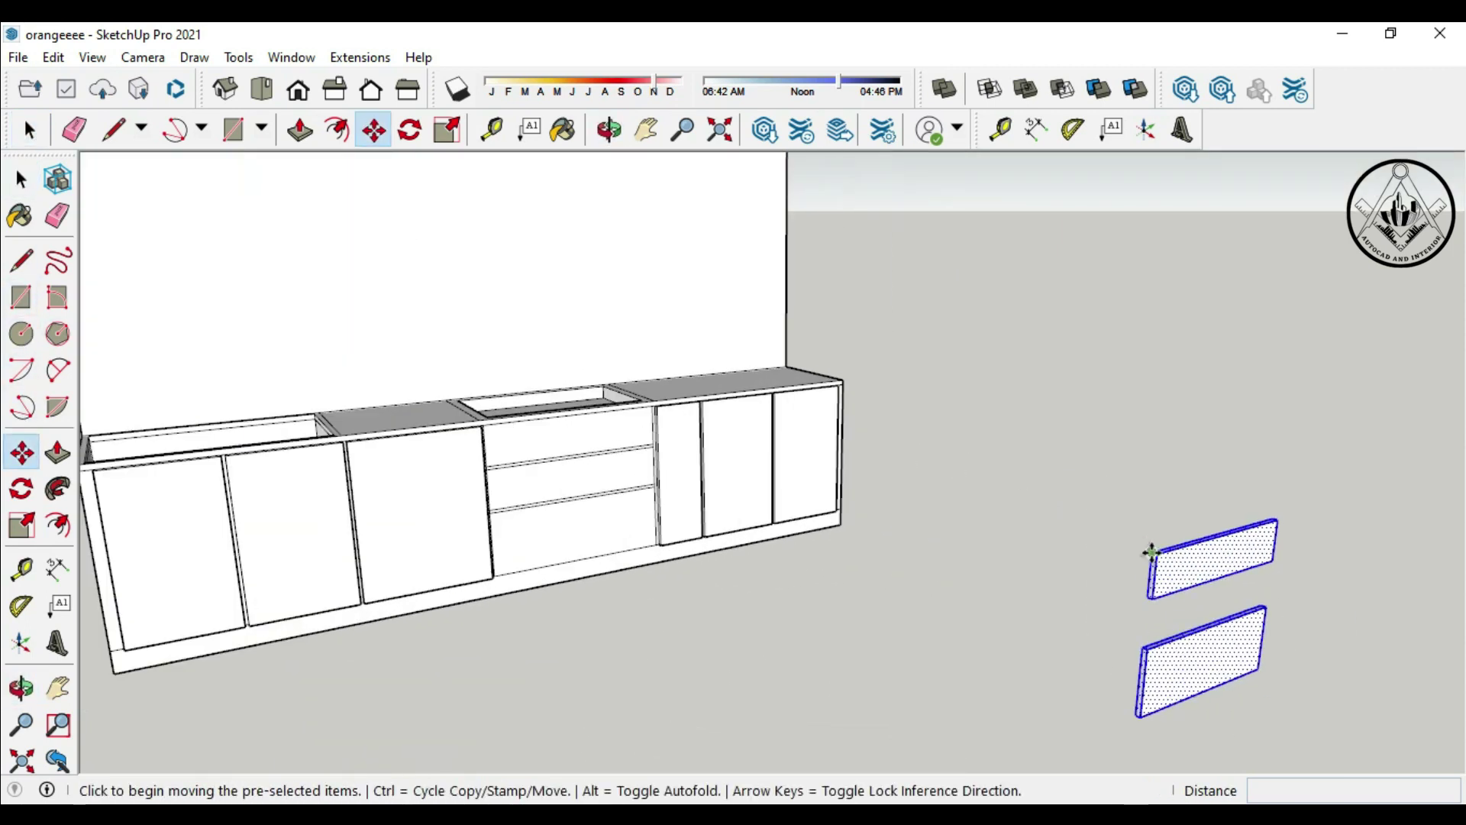
{"action": "left_click", "coordinate": [1151, 551]}
{"action": "scroll", "coordinate": [1012, 550], "scroll_direction": "up", "scroll_amount": 2}
{"action": "middle_click_drag", "start_coordinate": [517, 412], "coordinate": [494, 449]}
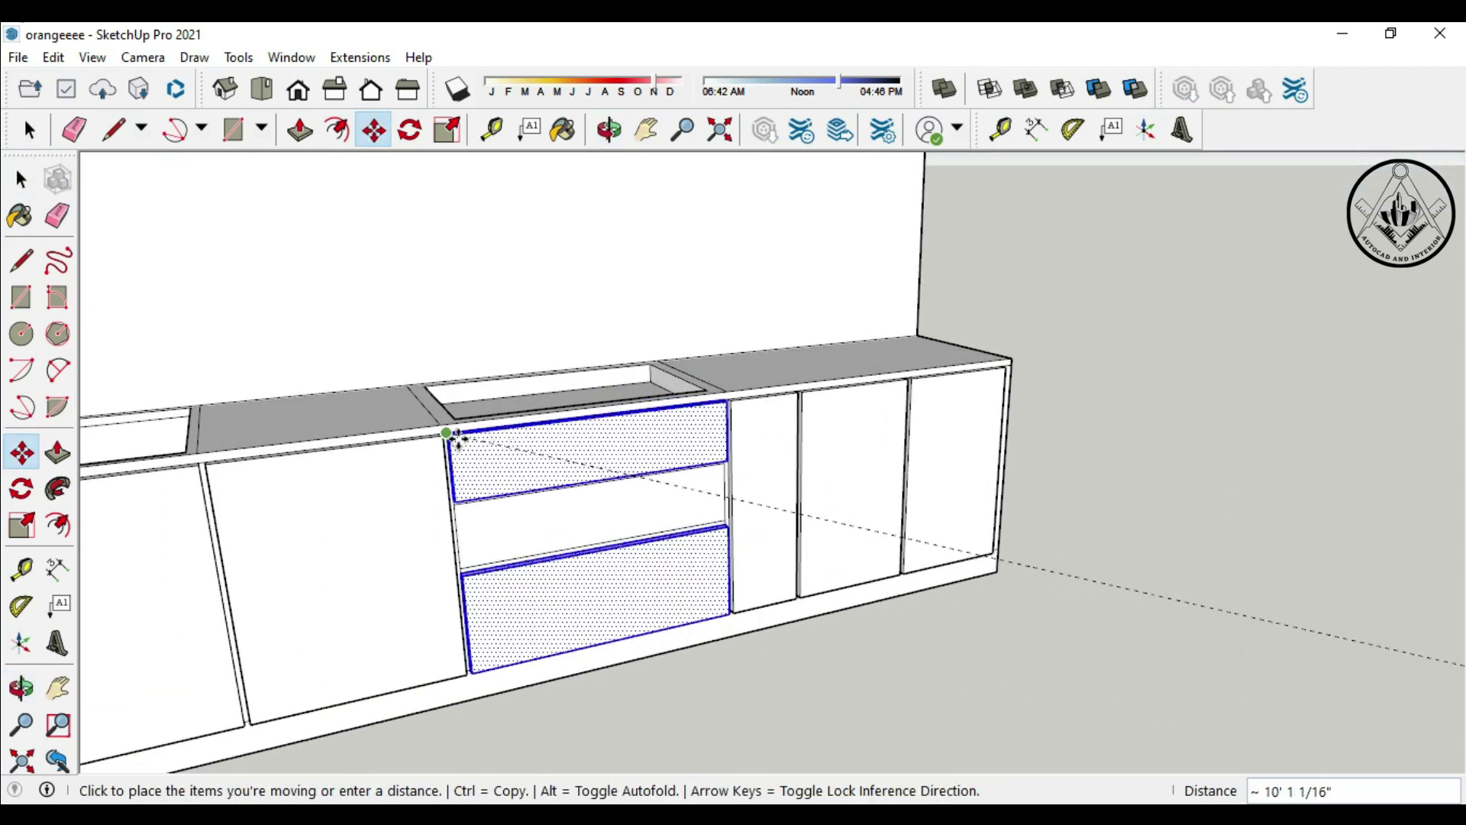
{"action": "scroll", "coordinate": [451, 437], "scroll_direction": "up", "scroll_amount": 3}
{"action": "left_click", "coordinate": [434, 426]}
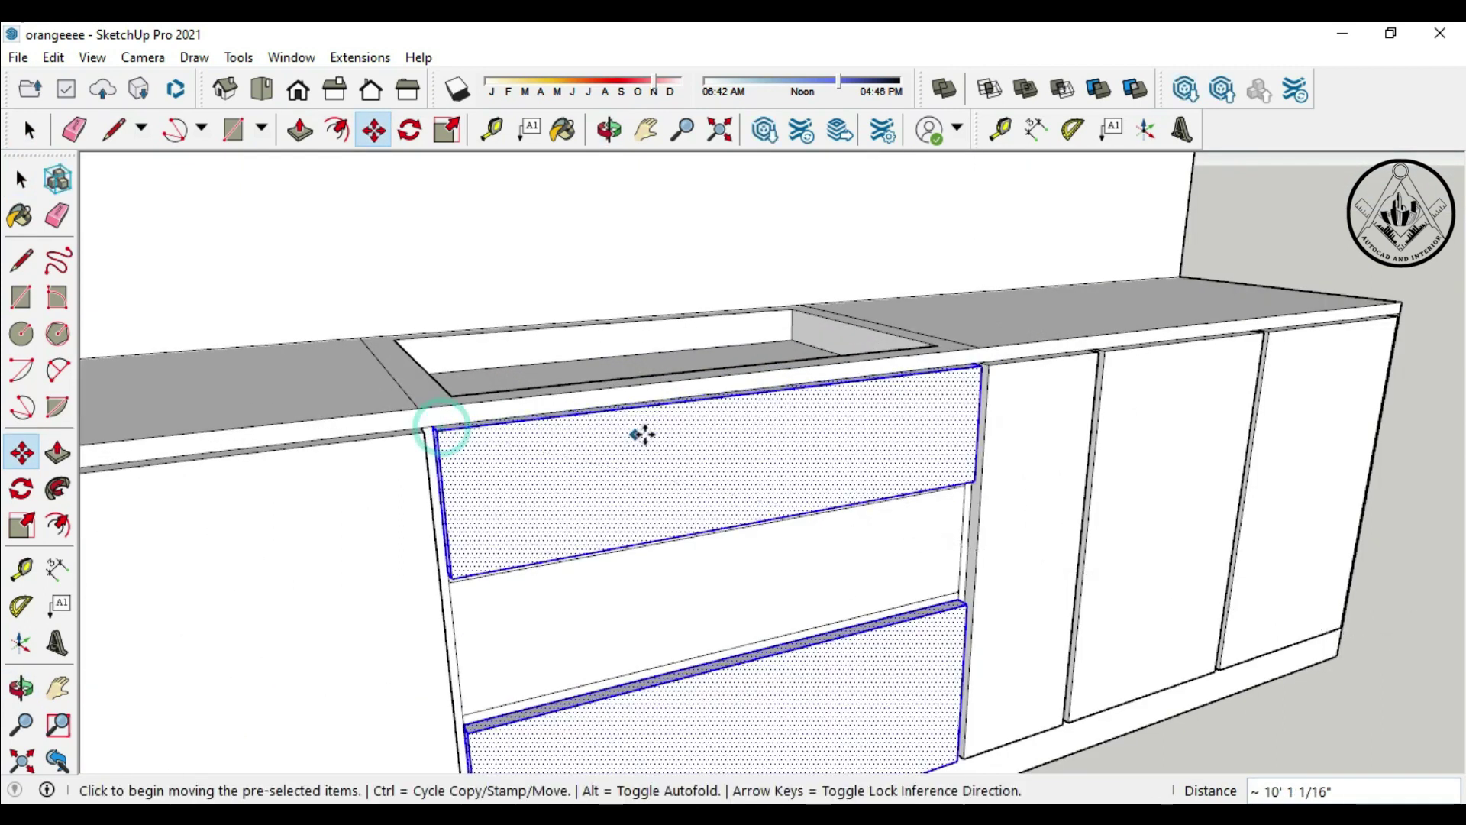
{"action": "scroll", "coordinate": [643, 434], "scroll_direction": "down", "scroll_amount": 5}
Step: Place horizontal guide lines 2' and then 30" above the countertop
{"action": "left_click", "coordinate": [491, 130]}
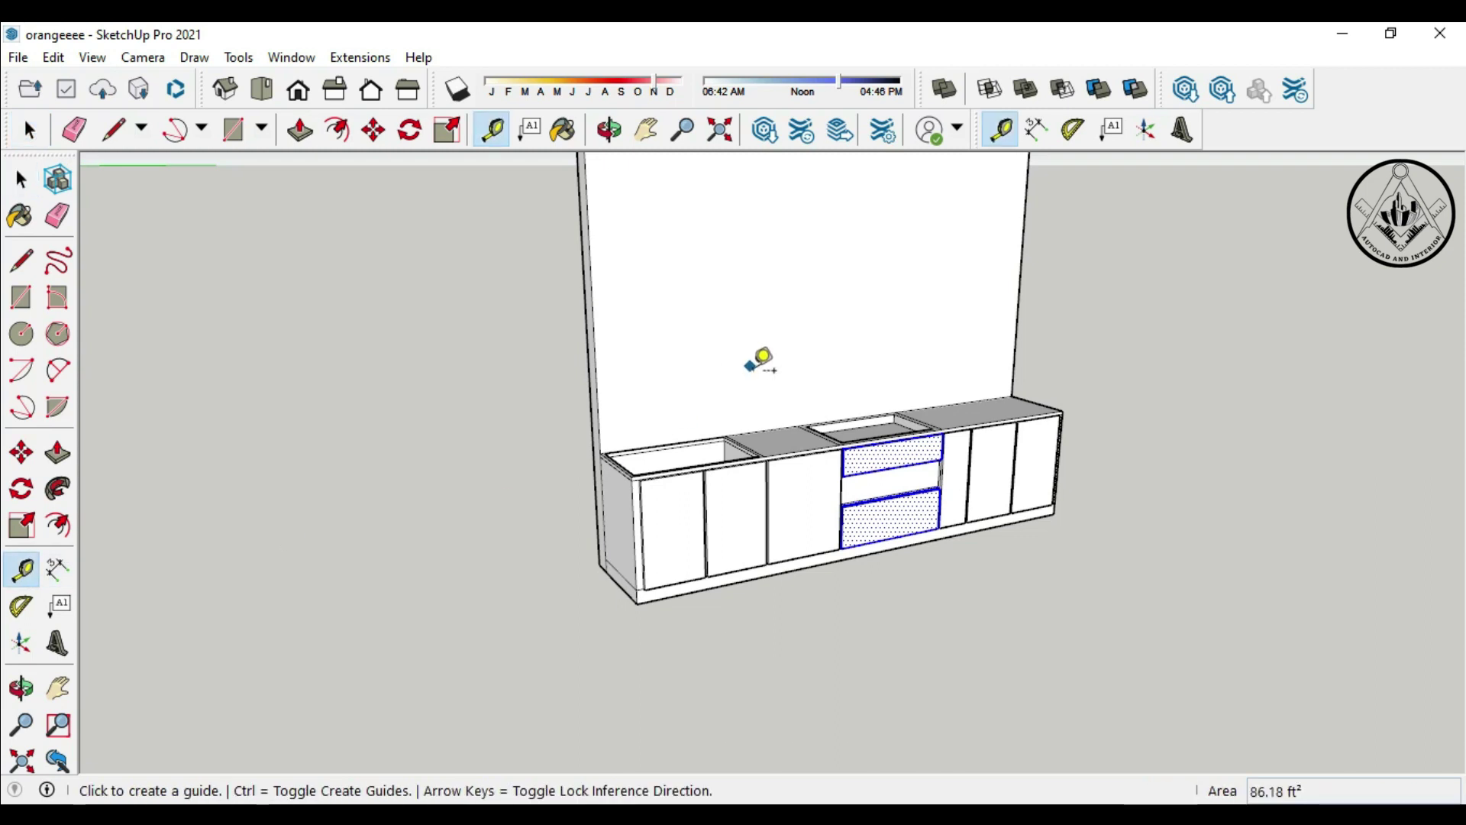
{"action": "scroll", "coordinate": [760, 362], "scroll_direction": "up", "scroll_amount": 2}
{"action": "left_click", "coordinate": [768, 464]}
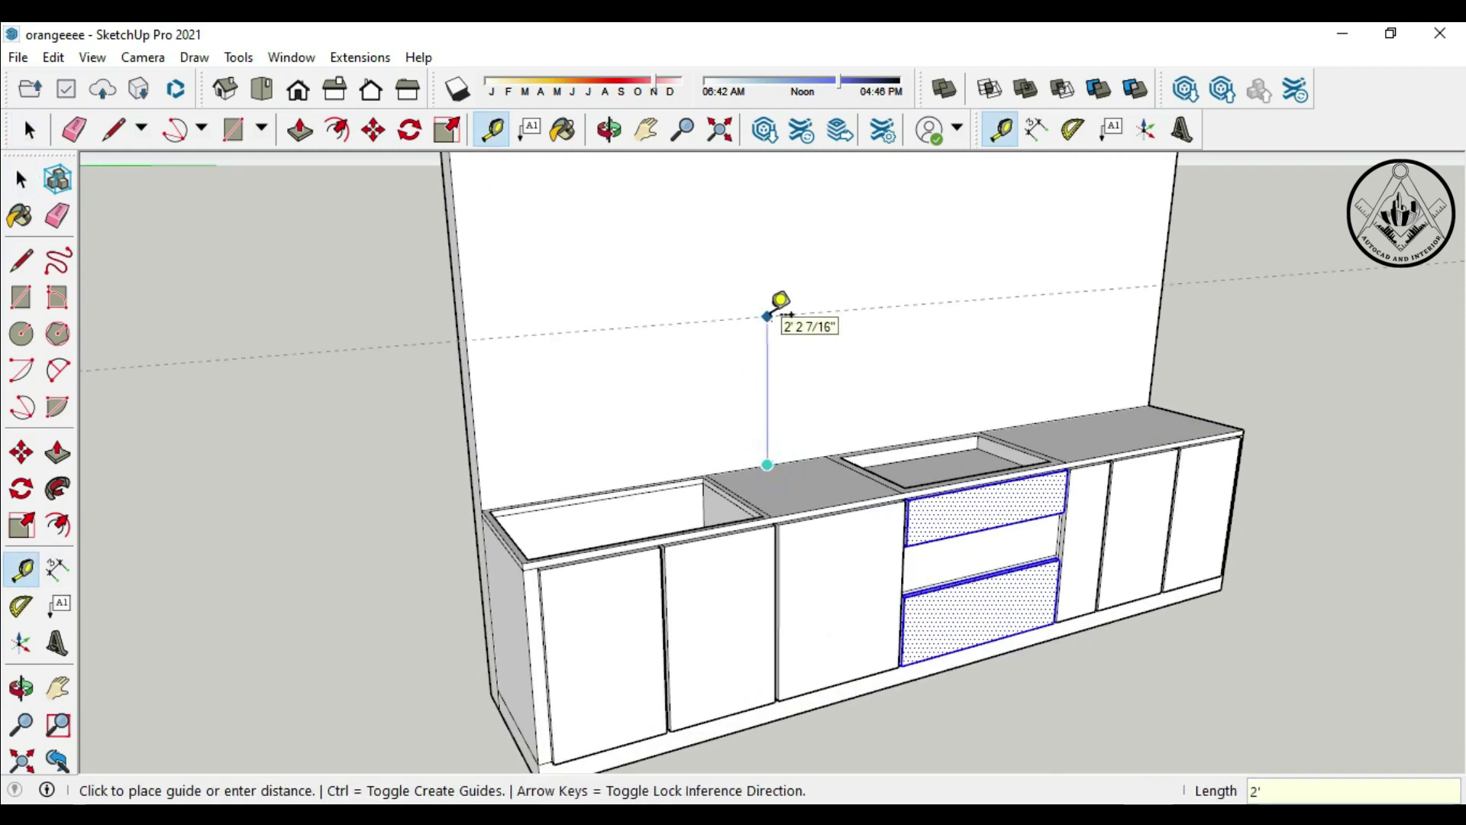
{"action": "key", "text": "Return"}
{"action": "scroll", "coordinate": [786, 382], "scroll_direction": "down", "scroll_amount": 2}
{"action": "scroll", "coordinate": [993, 366], "scroll_direction": "down", "scroll_amount": 2}
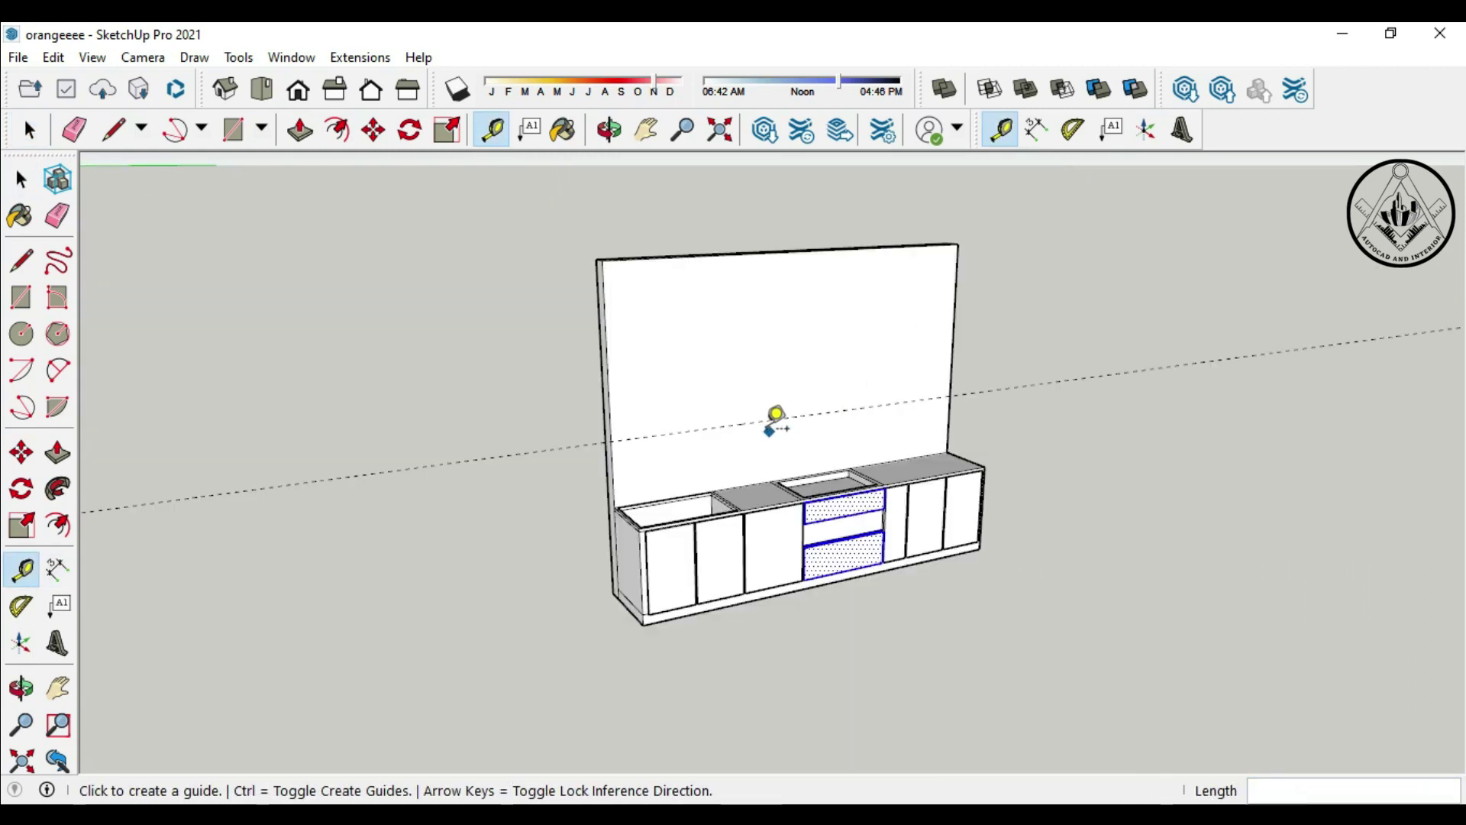
{"action": "left_click", "coordinate": [767, 420]}
{"action": "type", "text": "30\""}
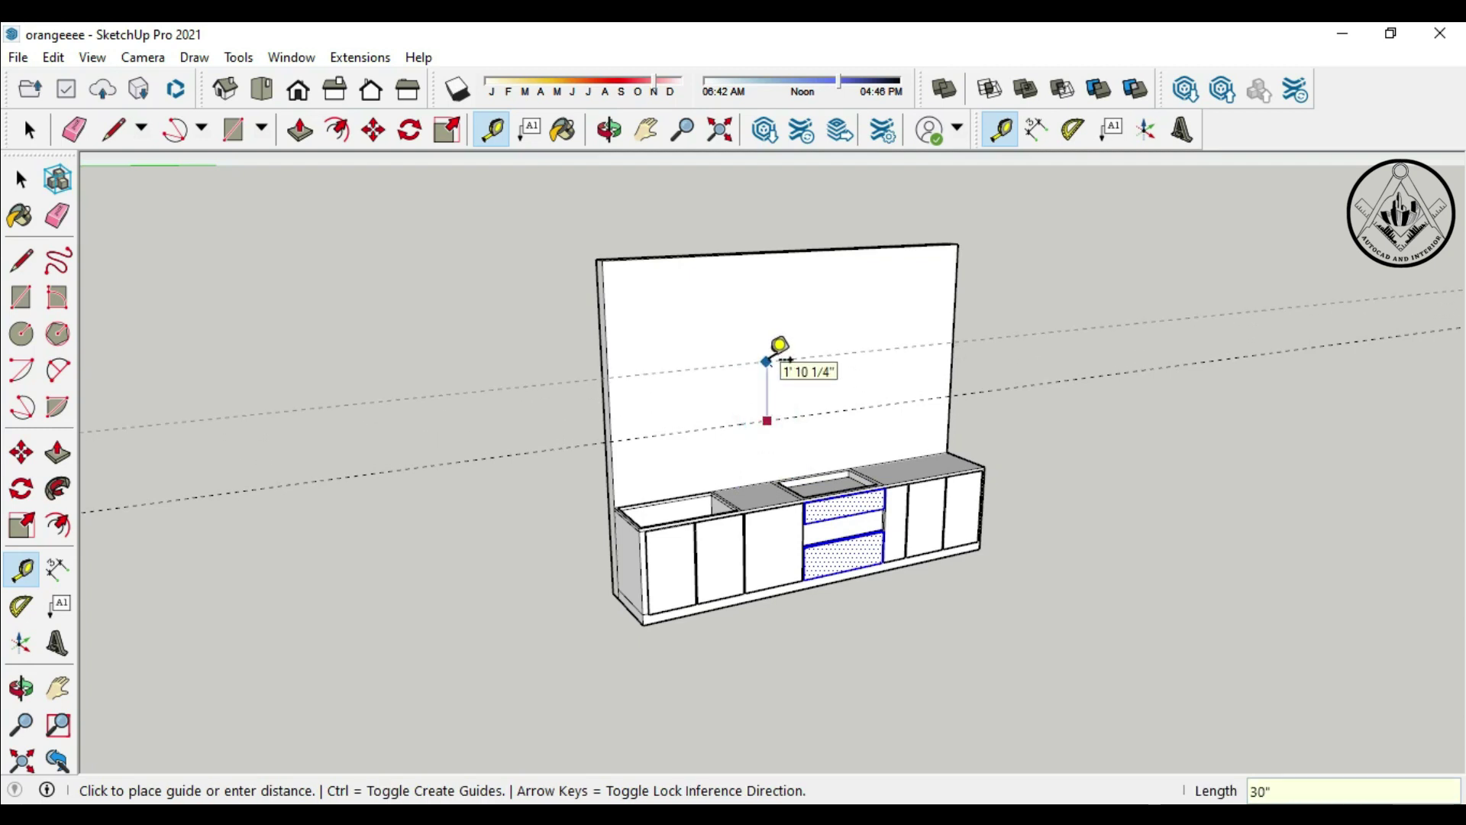
{"action": "key", "text": "Return"}
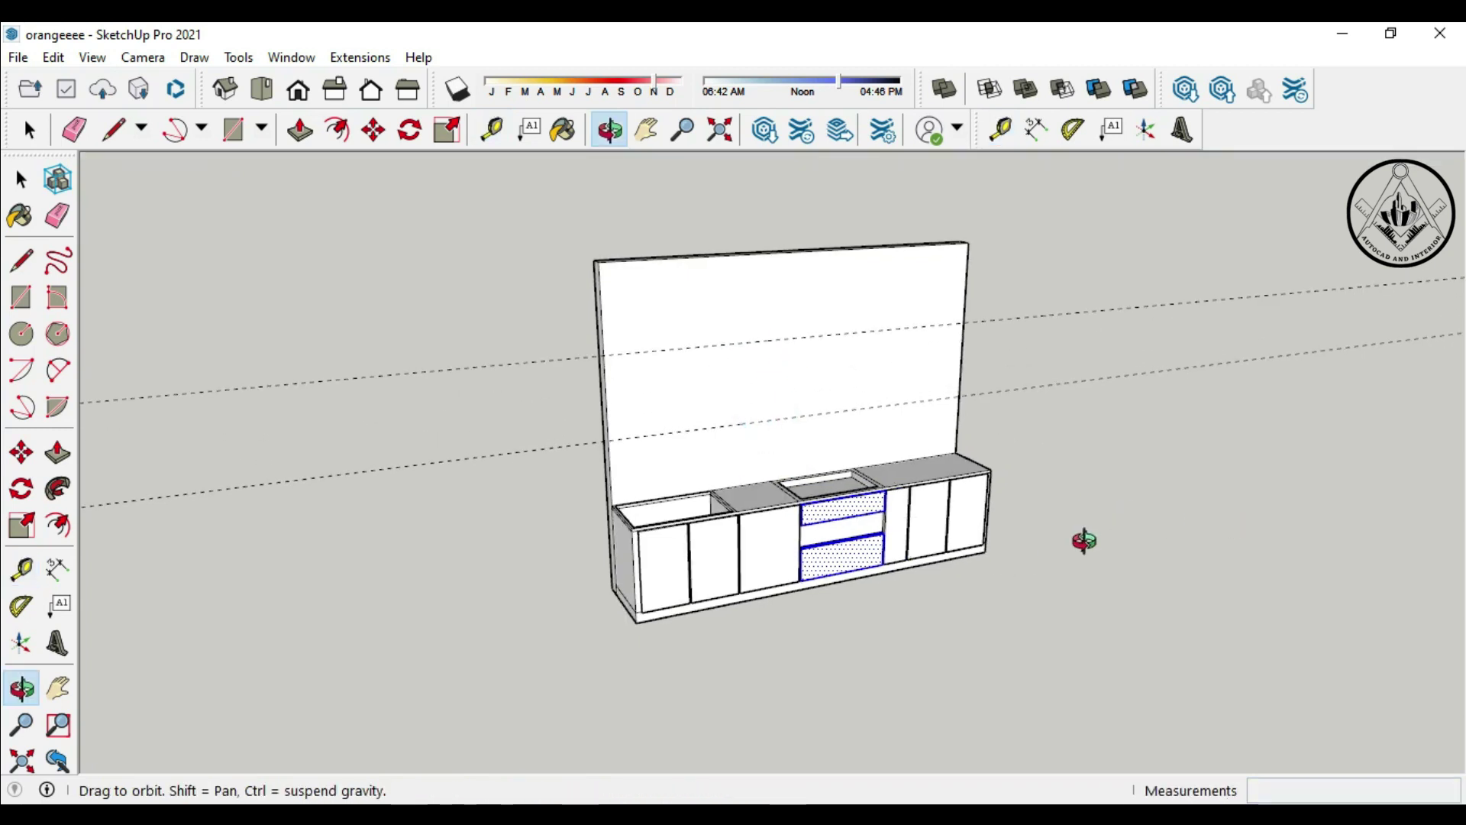
{"action": "scroll", "coordinate": [1008, 371], "scroll_direction": "up", "scroll_amount": 3}
Step: Place vertical guides at 18", 18" and 2' steps from the wall's left edge
{"action": "left_click", "coordinate": [351, 404]}
{"action": "type", "text": "18\""}
{"action": "key", "text": "Return"}
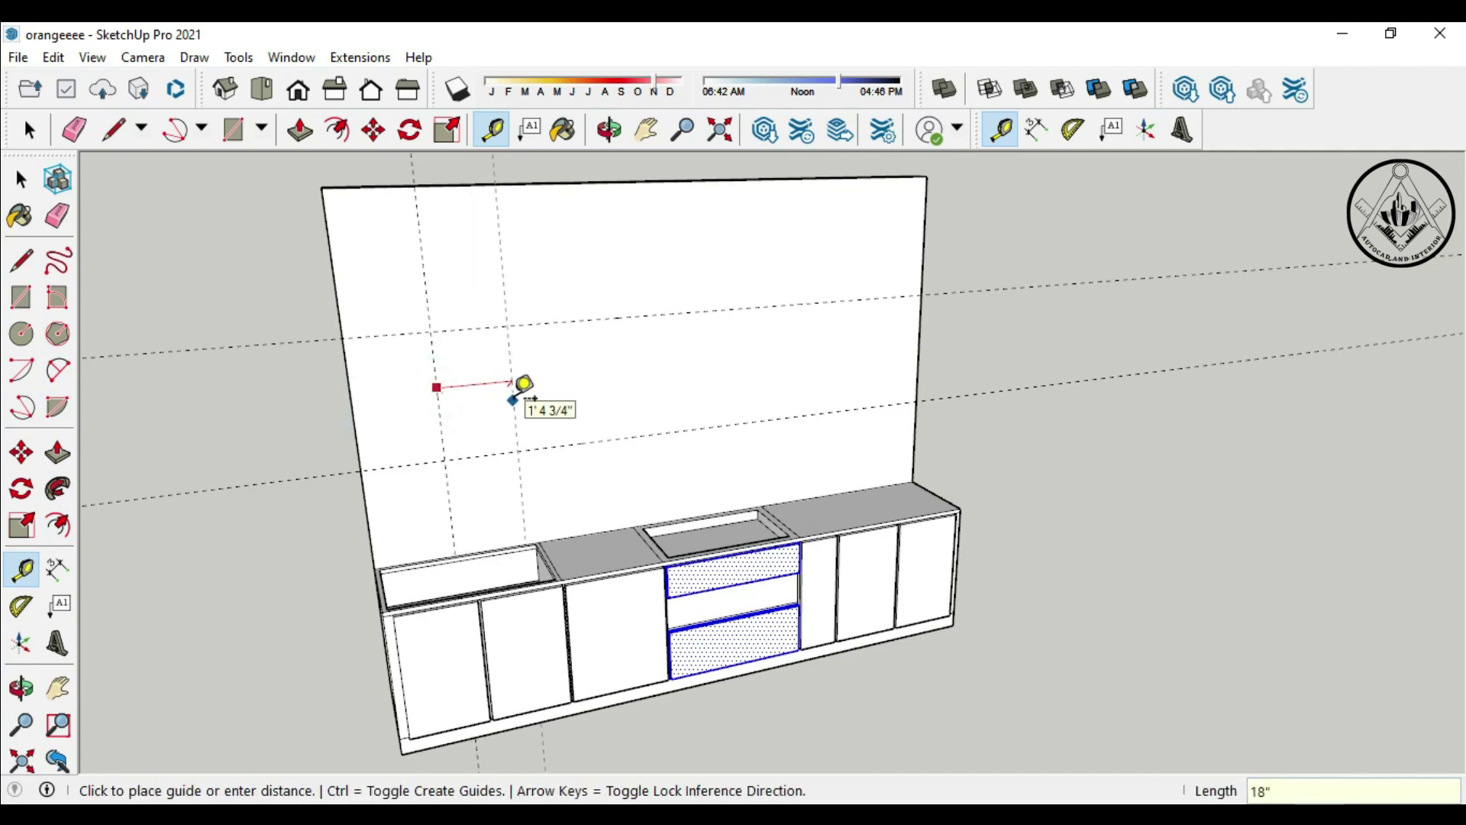
{"action": "key", "text": "Return"}
{"action": "left_click", "coordinate": [518, 391]}
{"action": "type", "text": "2"}
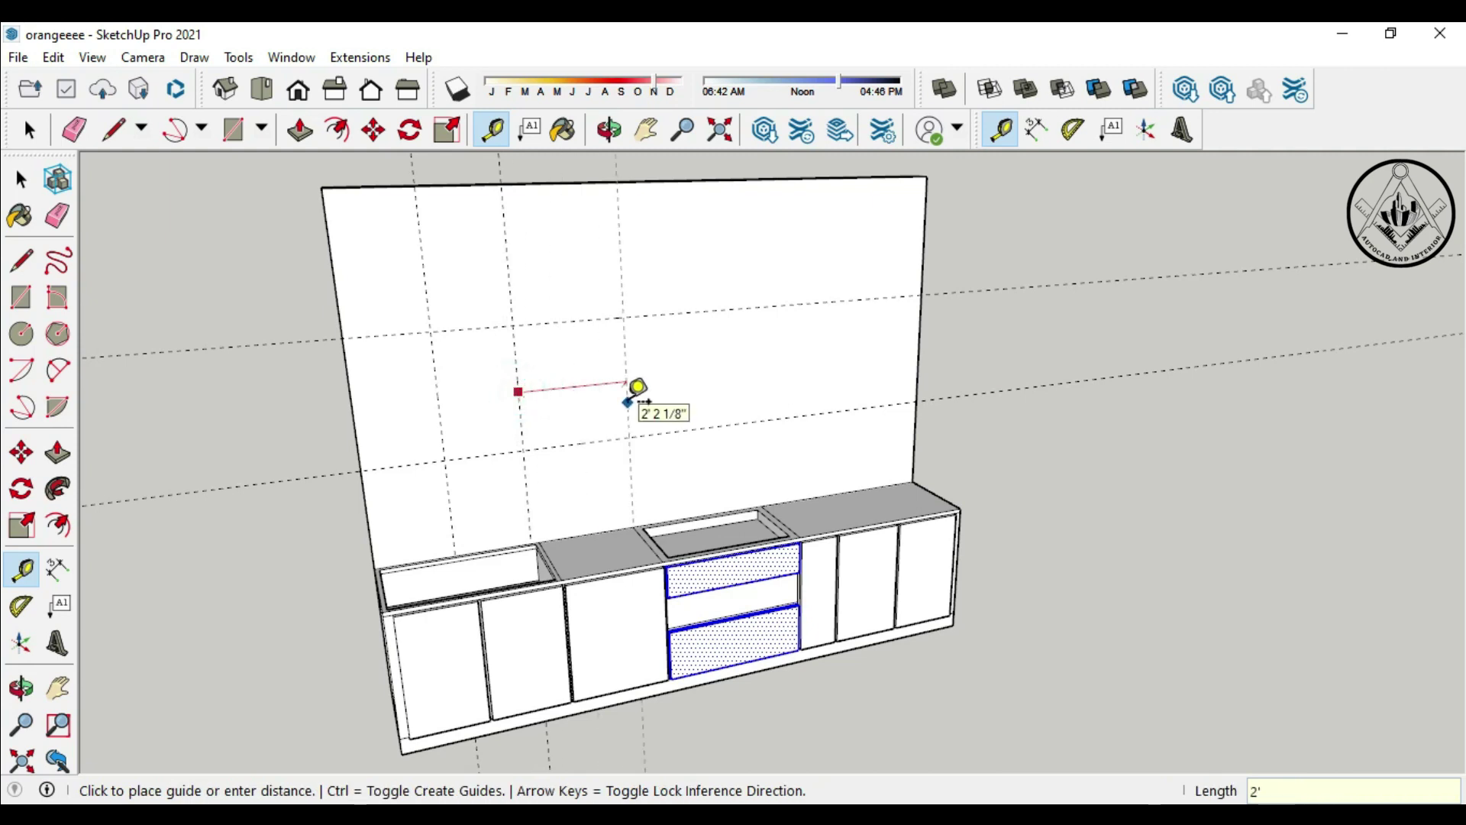
{"action": "key", "text": "Return"}
Step: Place vertical guides 10" and 18" in from the wall's right edge
{"action": "left_click", "coordinate": [919, 337]}
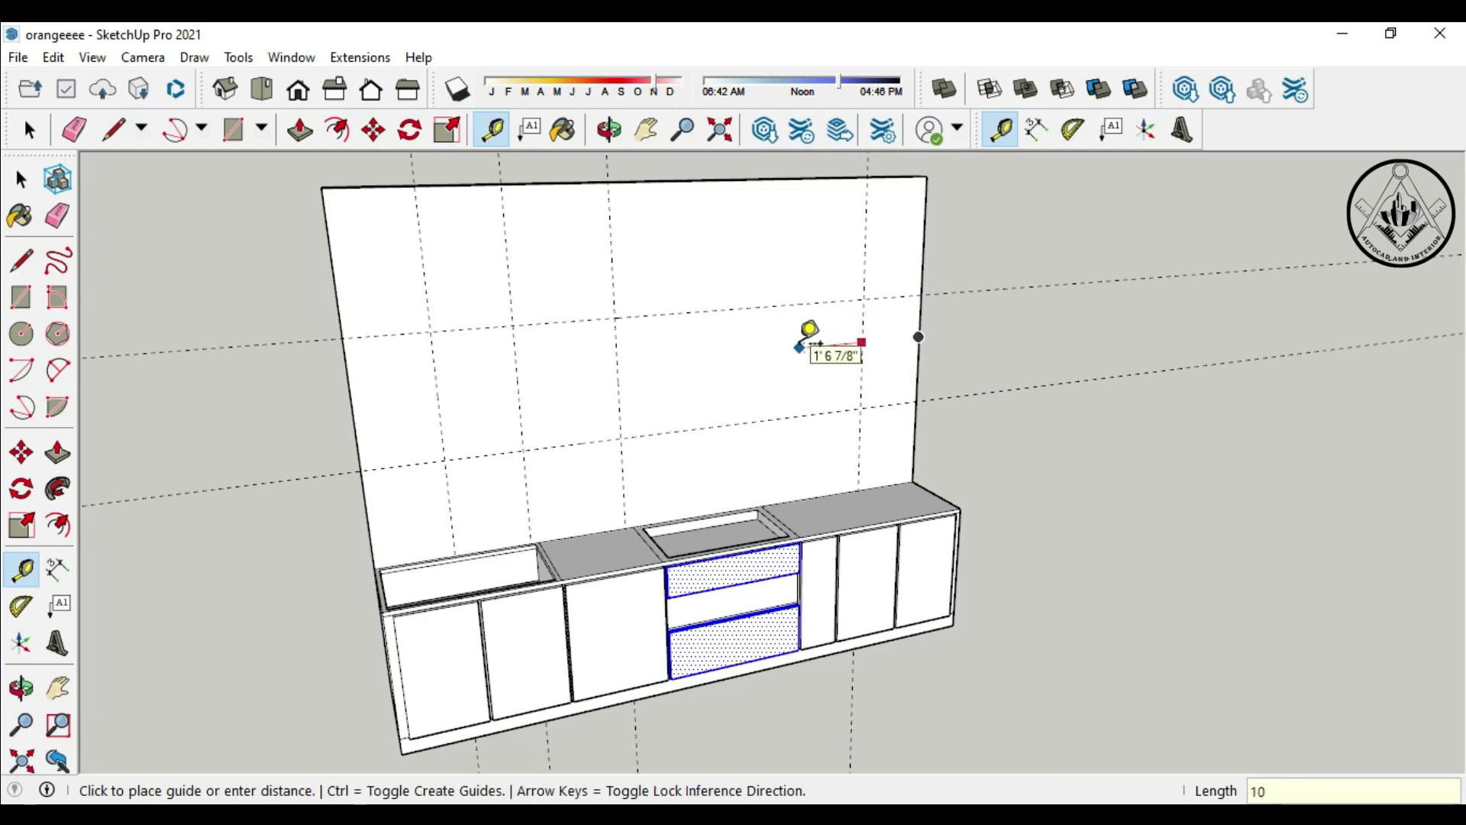
{"action": "key", "text": "Return"}
{"action": "left_click", "coordinate": [876, 322]}
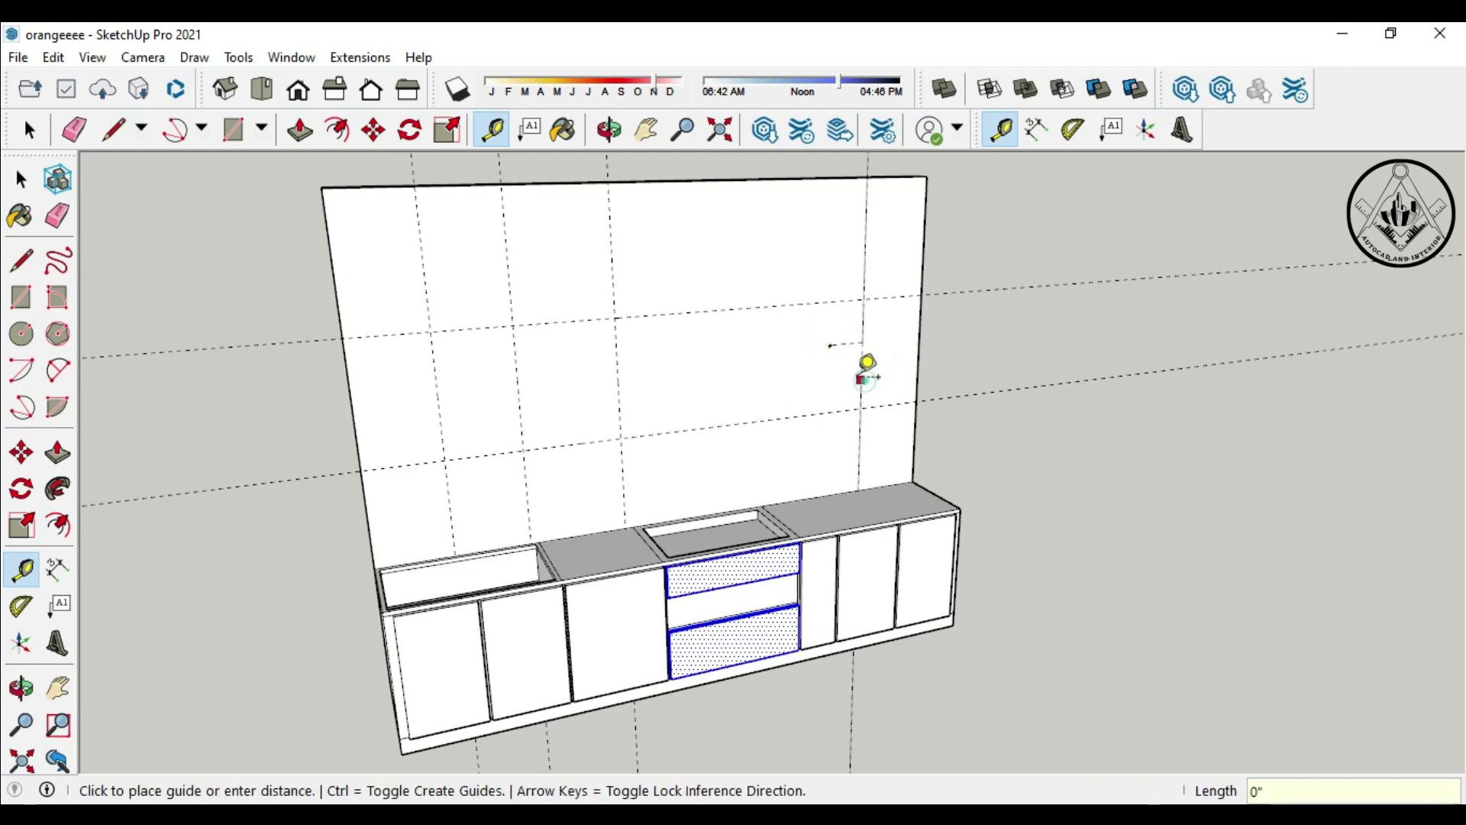
{"action": "type", "text": "10"}
{"action": "key", "text": "Return"}
{"action": "left_click", "coordinate": [830, 327]}
{"action": "key", "text": "Return"}
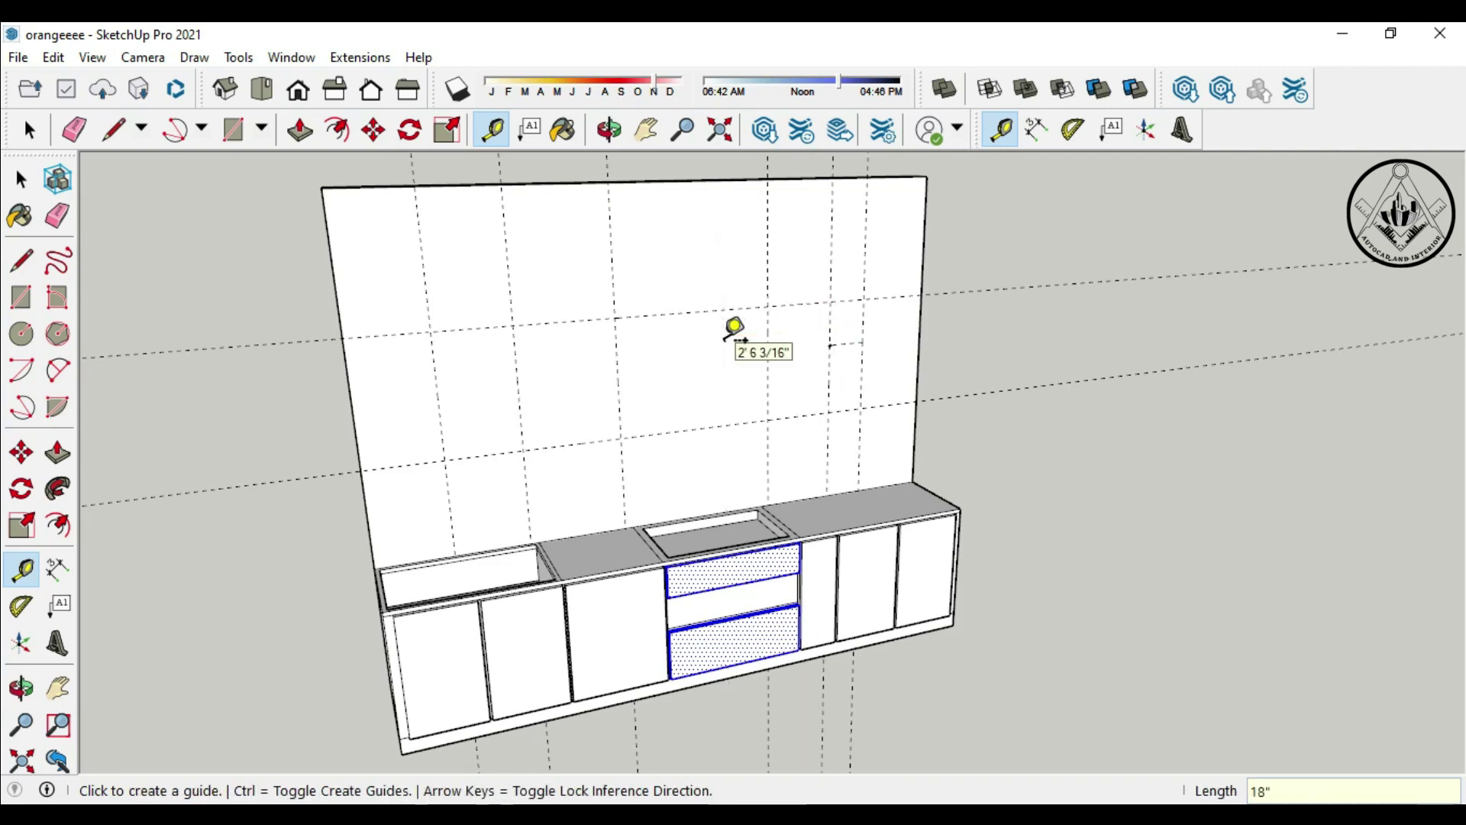
{"action": "scroll", "coordinate": [812, 406], "scroll_direction": "down", "scroll_amount": 2}
{"action": "middle_click_drag", "start_coordinate": [1069, 600], "coordinate": [933, 543]}
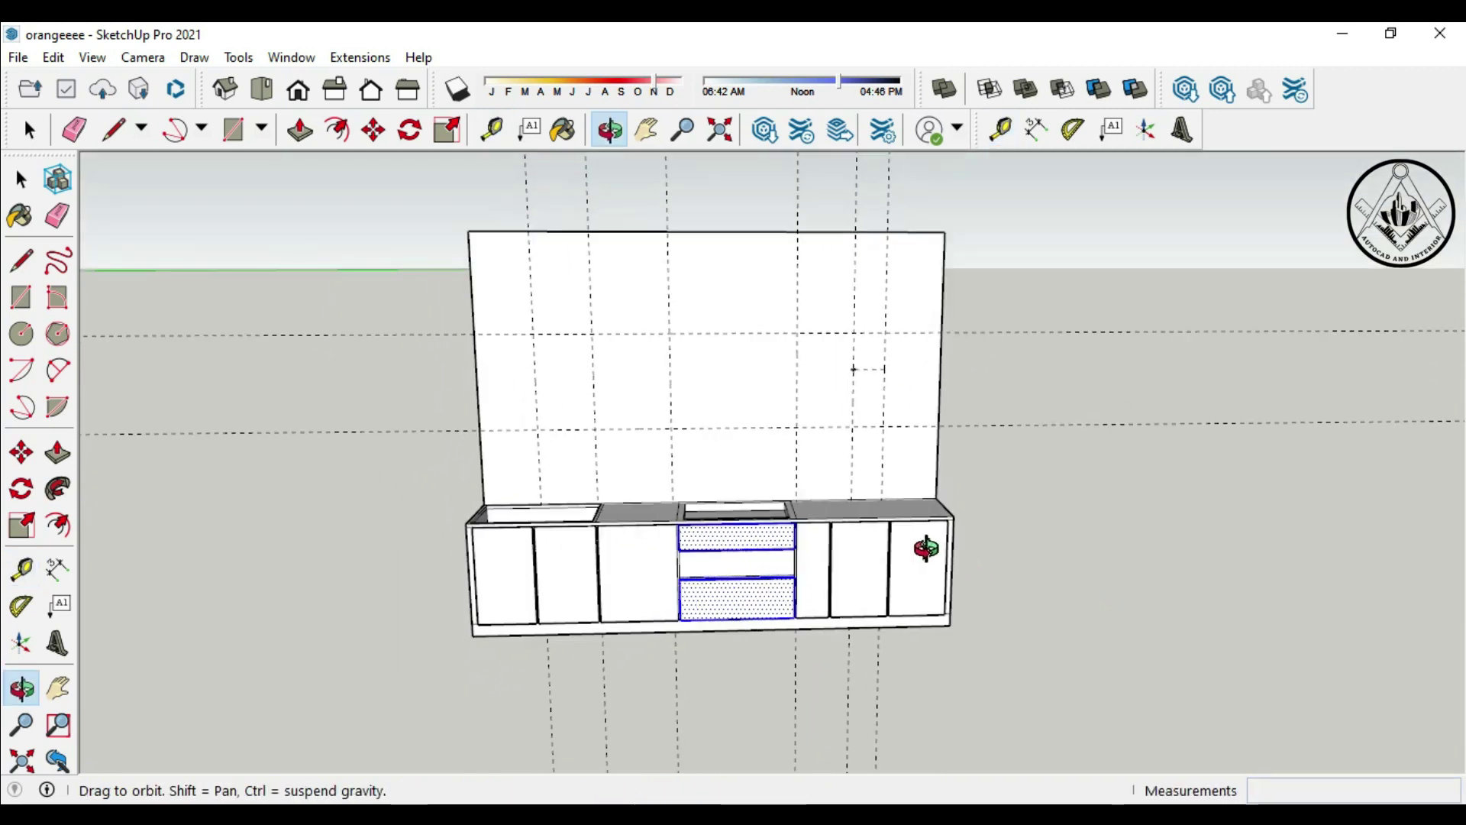
{"action": "scroll", "coordinate": [982, 458], "scroll_direction": "up", "scroll_amount": 2}
{"action": "left_click", "coordinate": [20, 297]}
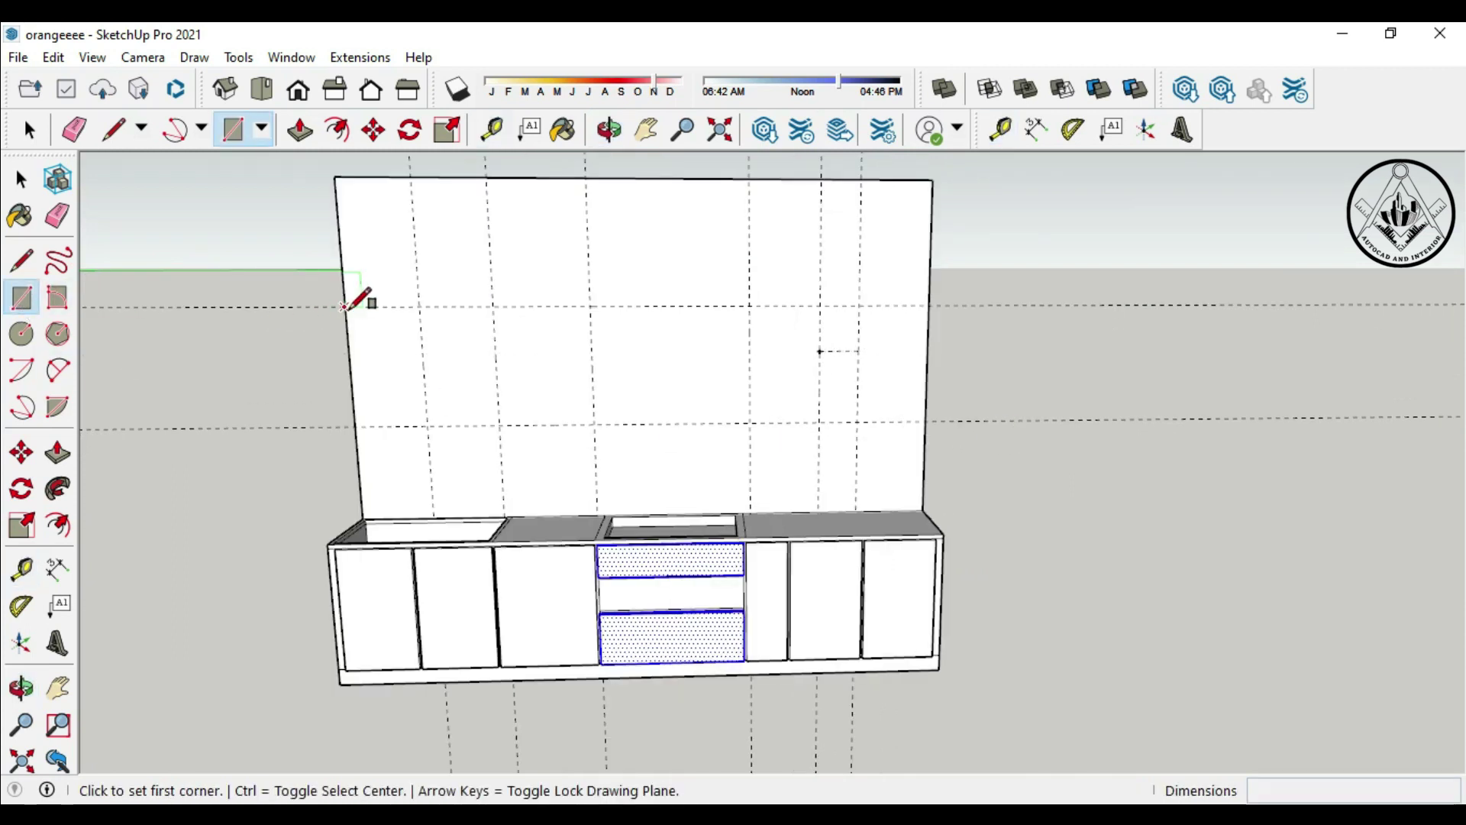
Step: Draw three adjacent rectangles between guide intersections on the left side of the wall
{"action": "left_click", "coordinate": [345, 306]}
{"action": "left_click", "coordinate": [427, 426]}
{"action": "left_click", "coordinate": [419, 306]}
{"action": "left_click", "coordinate": [500, 425]}
{"action": "left_click", "coordinate": [493, 306]}
{"action": "left_click", "coordinate": [594, 425]}
Step: Draw a rectangle on the wall's right side, cancelling two unwanted rectangles
{"action": "left_click", "coordinate": [748, 306]}
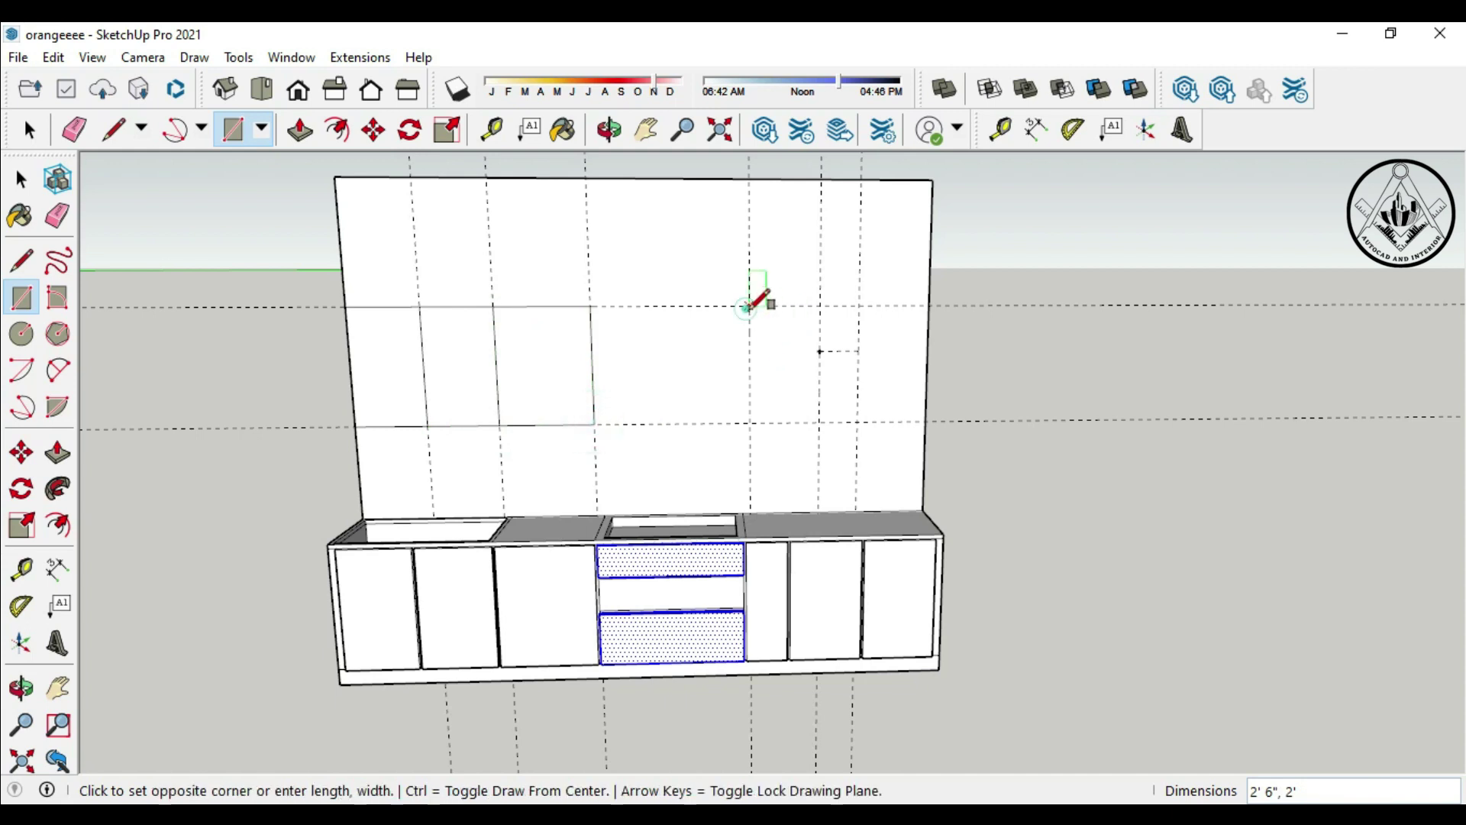
{"action": "left_click", "coordinate": [818, 422]}
{"action": "left_click", "coordinate": [857, 306]}
{"action": "key", "text": "Escape"}
{"action": "scroll", "coordinate": [876, 364], "scroll_direction": "up", "scroll_amount": 1}
{"action": "left_click", "coordinate": [807, 291]}
{"action": "key", "text": "Escape"}
{"action": "scroll", "coordinate": [917, 412], "scroll_direction": "down", "scroll_amount": 3}
{"action": "mouse_move", "coordinate": [993, 489]}
{"action": "middle_mouse_down"}
{"action": "mouse_move", "coordinate": [998, 516]}
{"action": "mouse_move", "coordinate": [955, 491]}
{"action": "middle_mouse_up"}
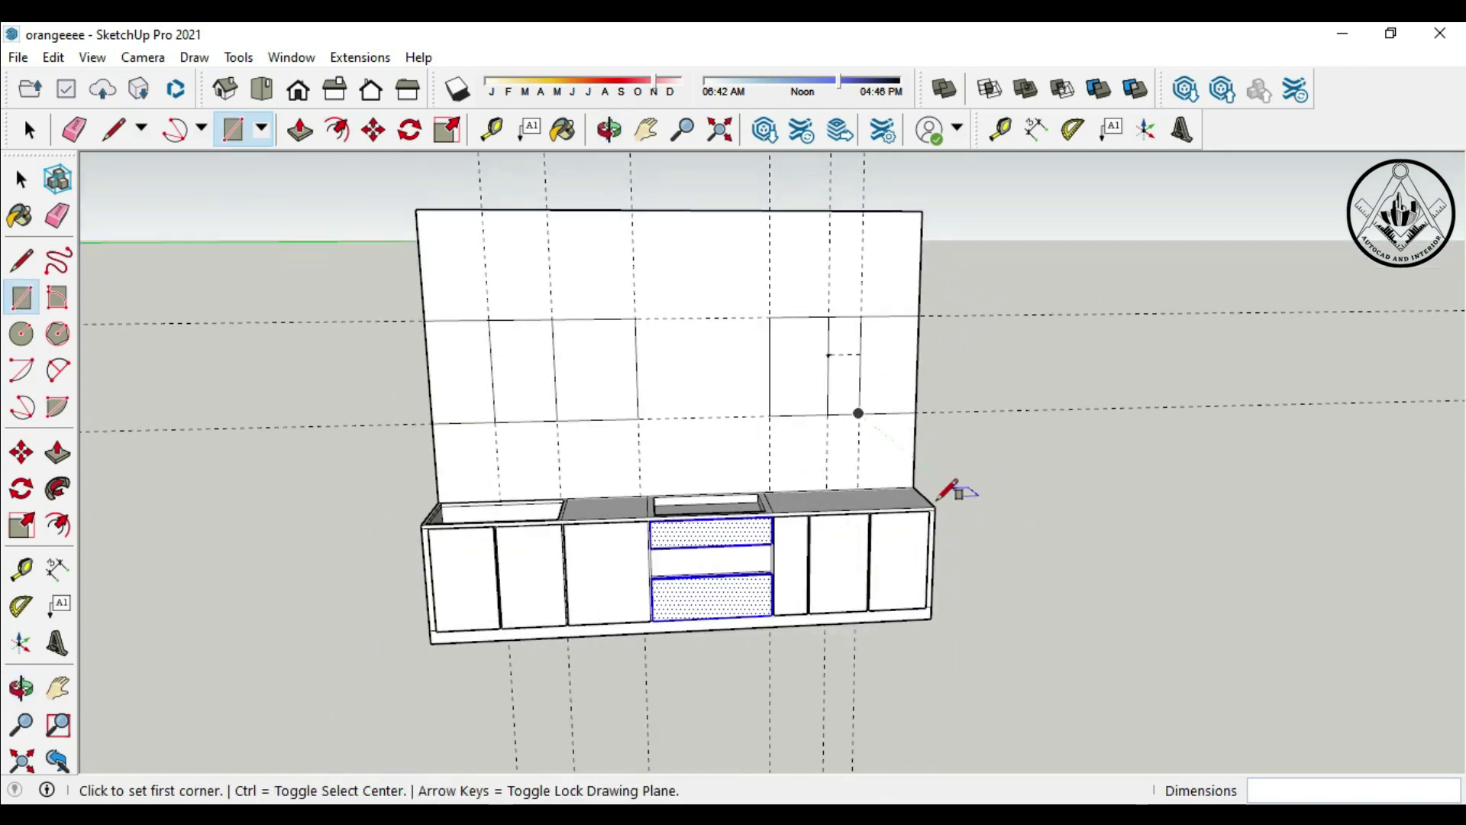
Step: Push/Pull the three left wall panels out 1' into cabinet boxes
{"action": "left_click", "coordinate": [57, 453]}
{"action": "left_click", "coordinate": [436, 378]}
{"action": "type", "text": "'"}
{"action": "key", "text": "Return"}
{"action": "left_click", "coordinate": [524, 386]}
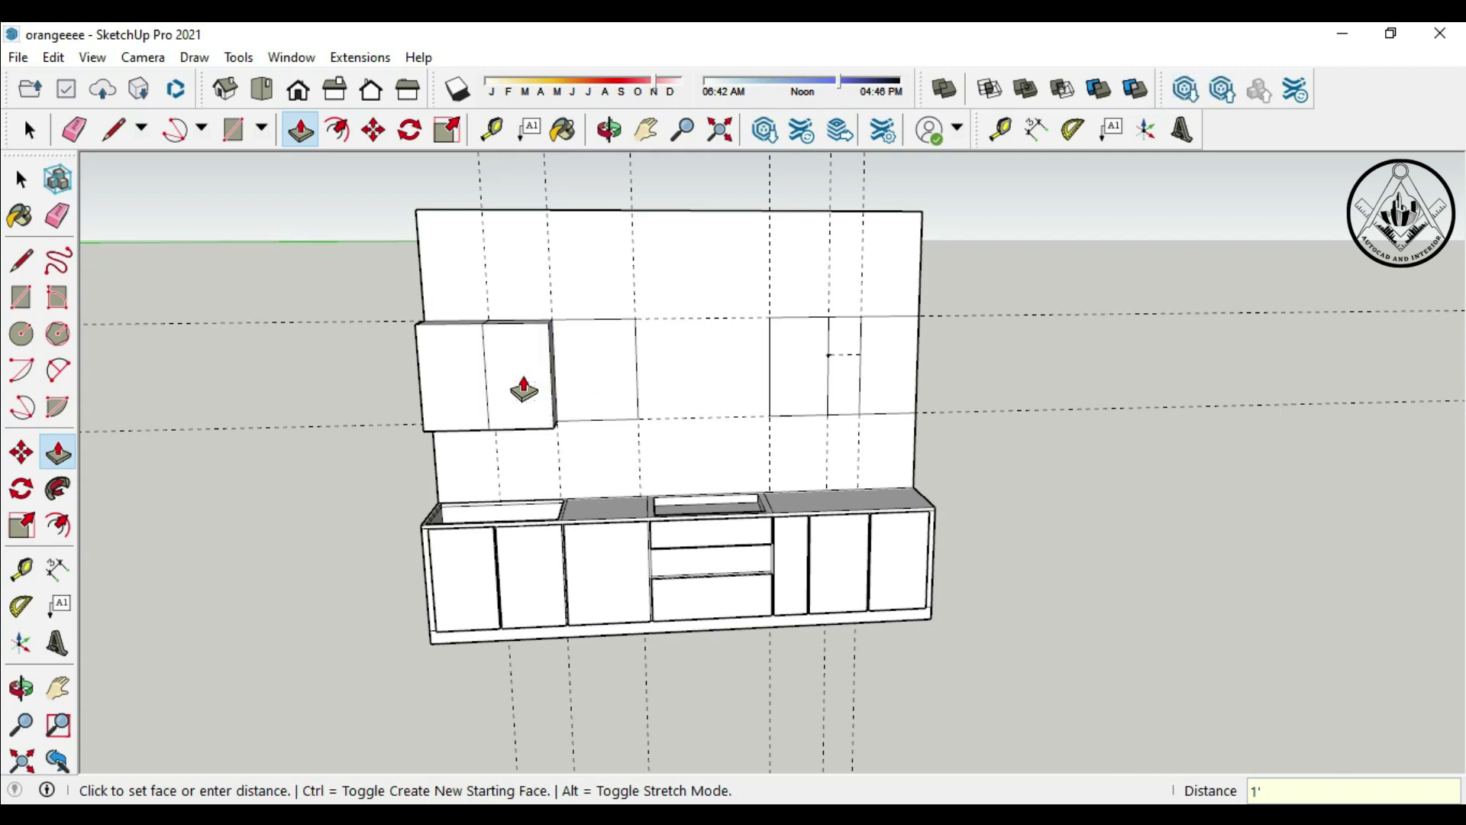
{"action": "left_click", "coordinate": [524, 385]}
{"action": "left_click", "coordinate": [589, 376]}
{"action": "left_click", "coordinate": [594, 391]}
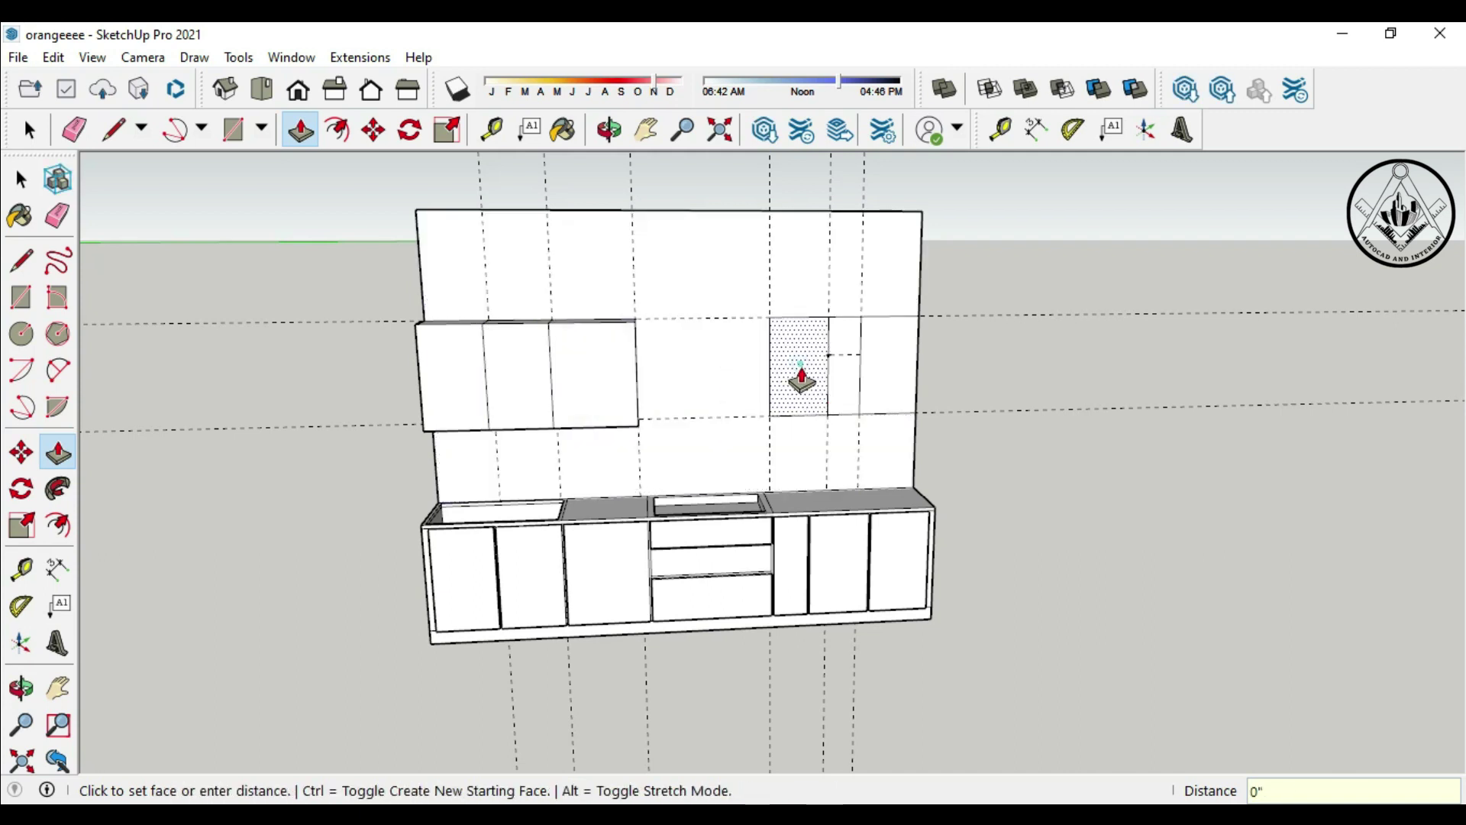
Step: Push/Pull the three right wall panels out 1' into cabinet boxes
{"action": "left_click", "coordinate": [798, 386]}
{"action": "left_click", "coordinate": [888, 390]}
{"action": "type", "text": "1'"}
{"action": "key", "text": "Return"}
{"action": "scroll", "coordinate": [1002, 359], "scroll_direction": "up", "scroll_amount": 5}
{"action": "scroll", "coordinate": [997, 366], "scroll_direction": "down", "scroll_amount": 3}
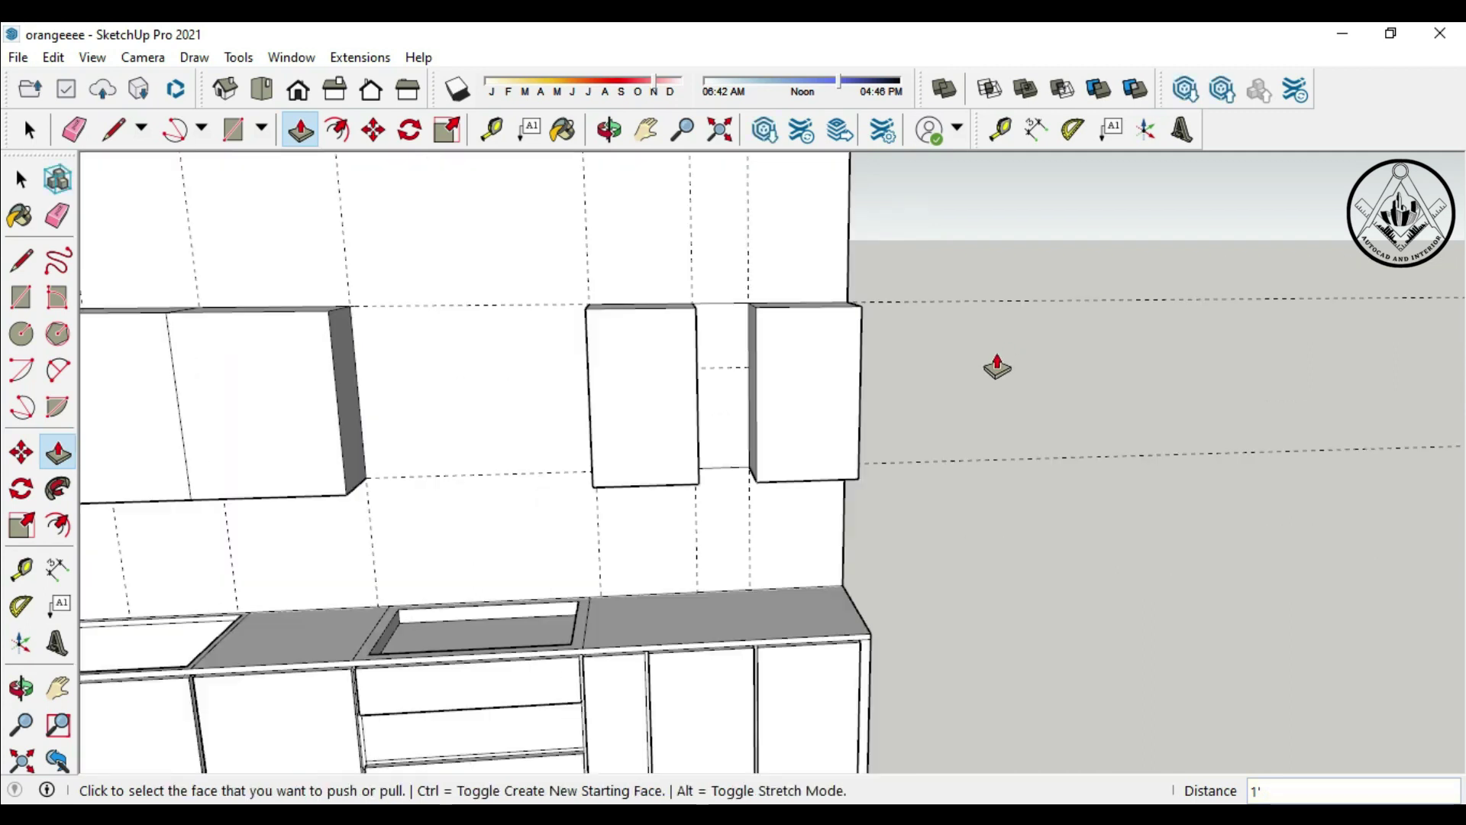
{"action": "left_click", "coordinate": [727, 410]}
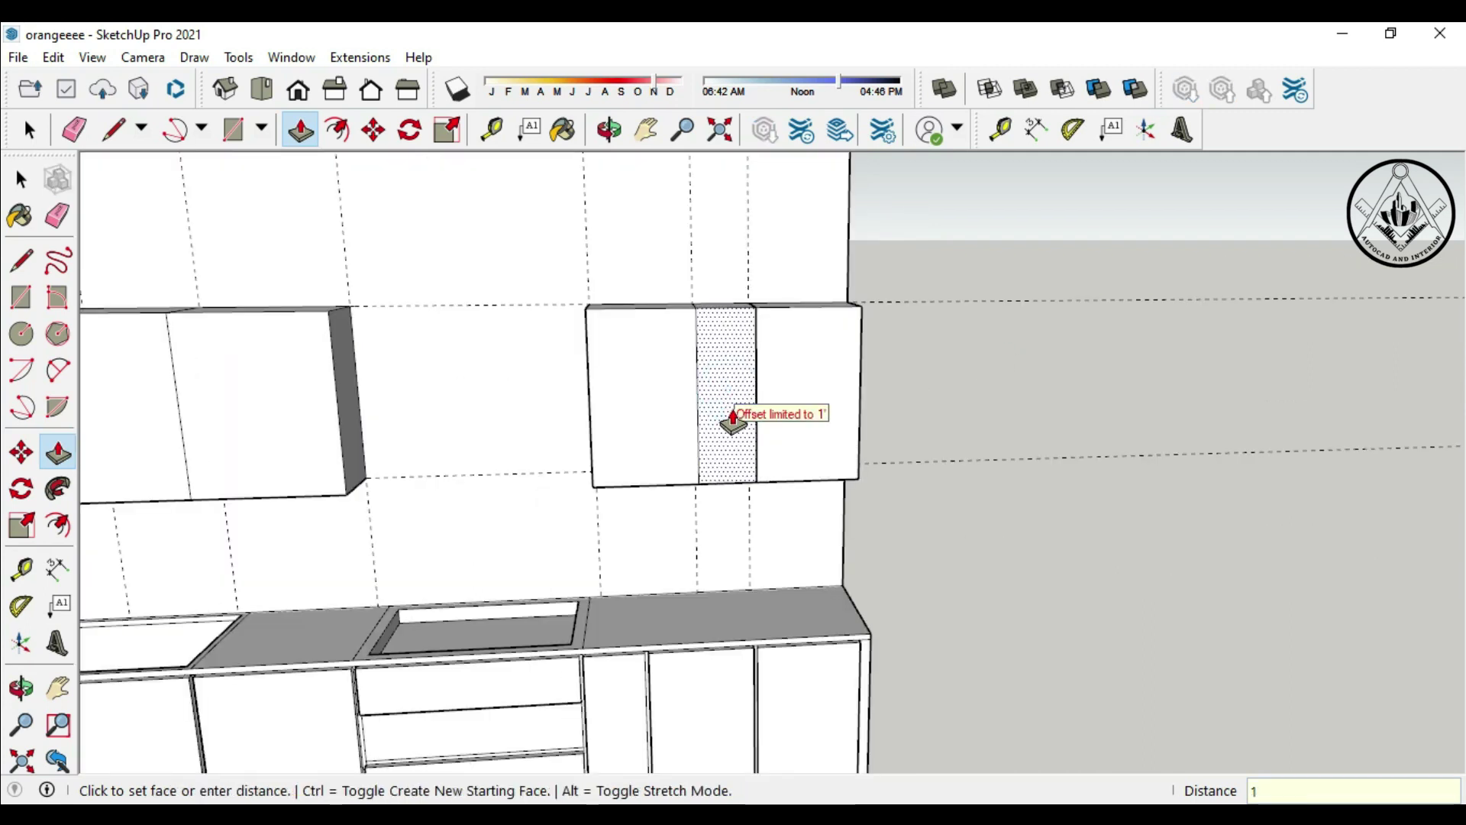
{"action": "key", "text": "Return"}
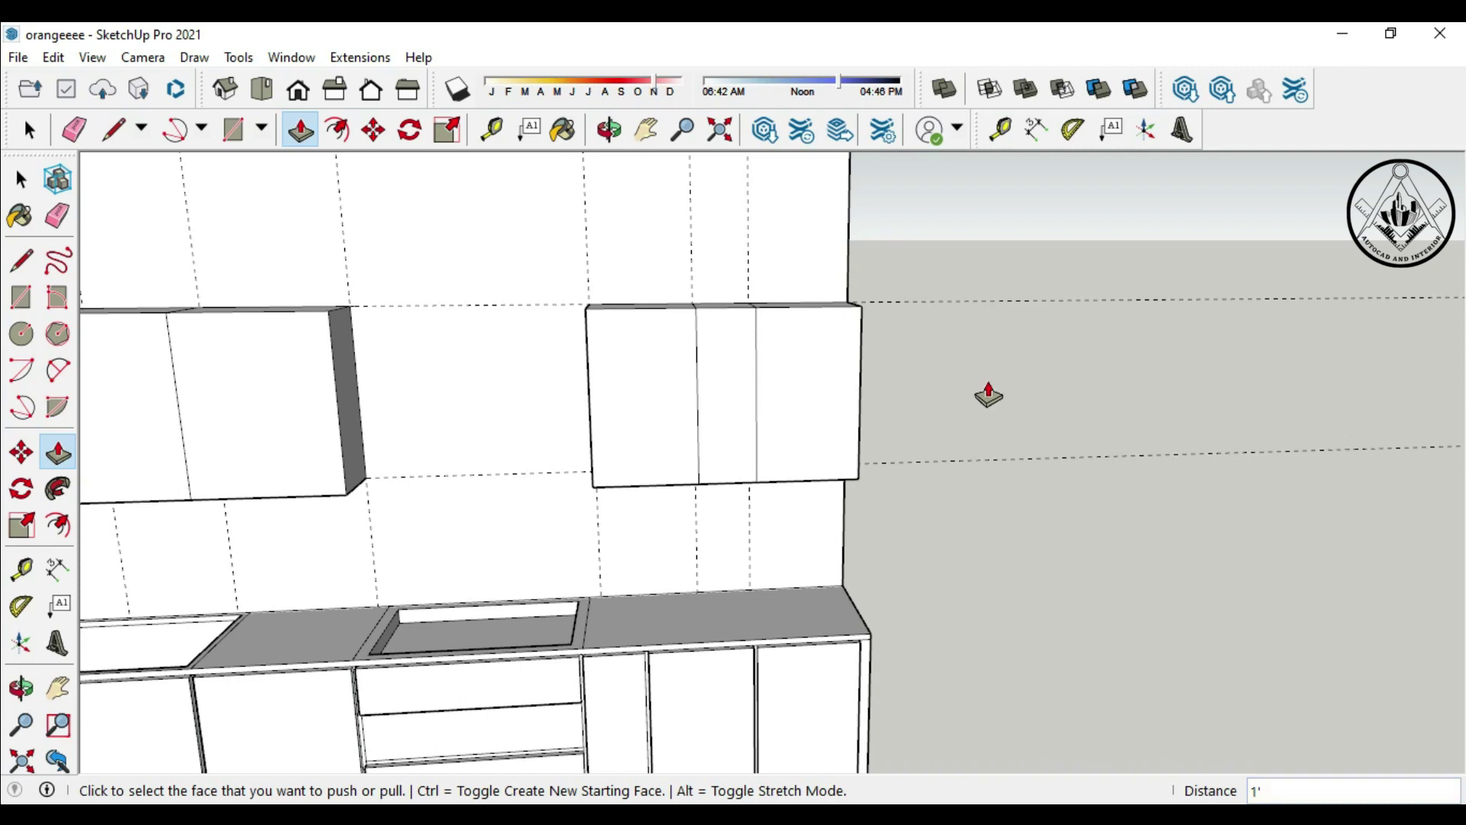
{"action": "scroll", "coordinate": [988, 395], "scroll_direction": "down", "scroll_amount": 3}
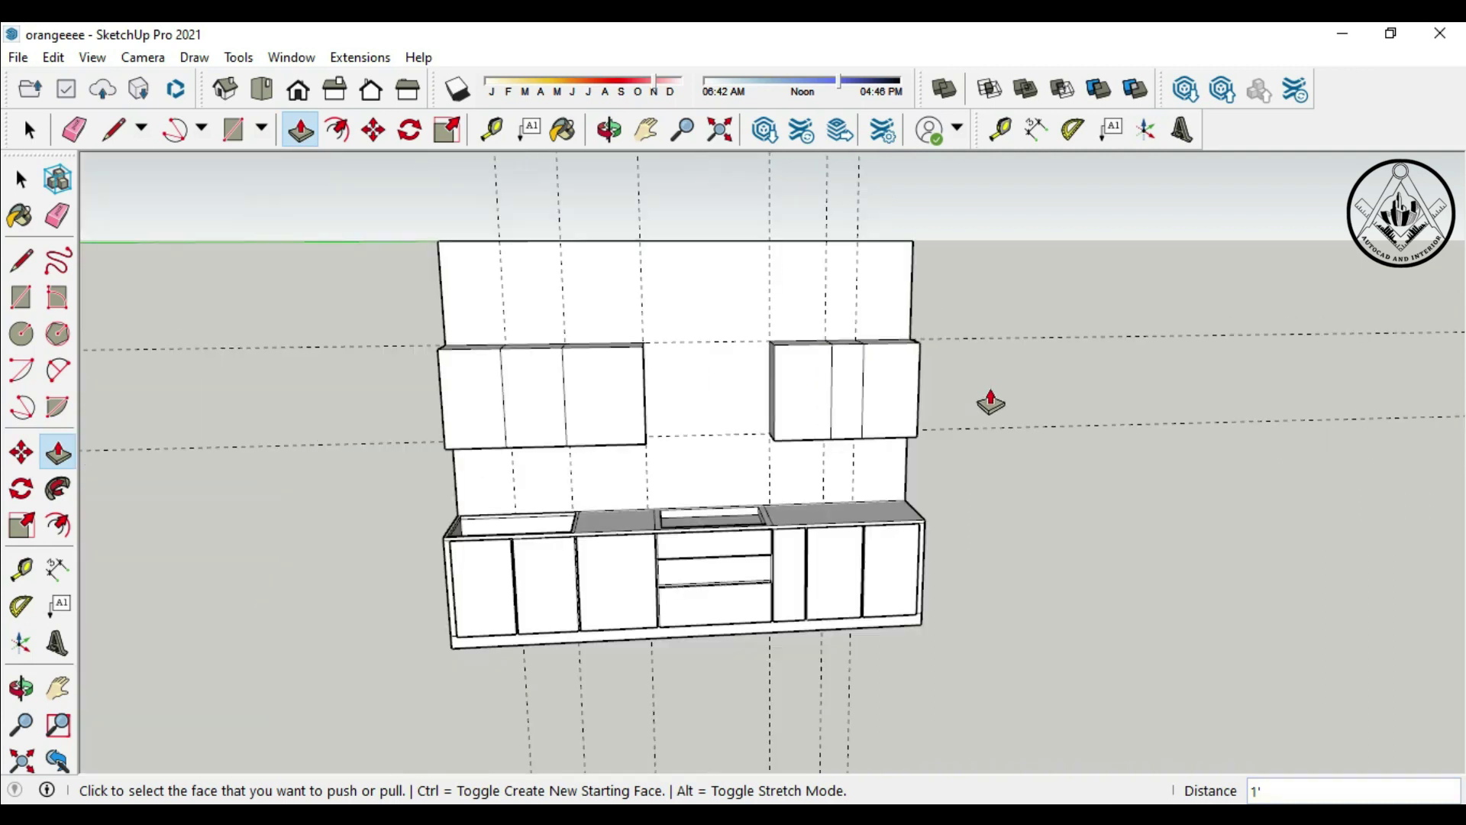
Step: Offset a 1.5" inset outline on one left and one right upper door
{"action": "left_click", "coordinate": [57, 526]}
{"action": "scroll", "coordinate": [607, 405], "scroll_direction": "up", "scroll_amount": 3}
{"action": "left_click", "coordinate": [543, 396]}
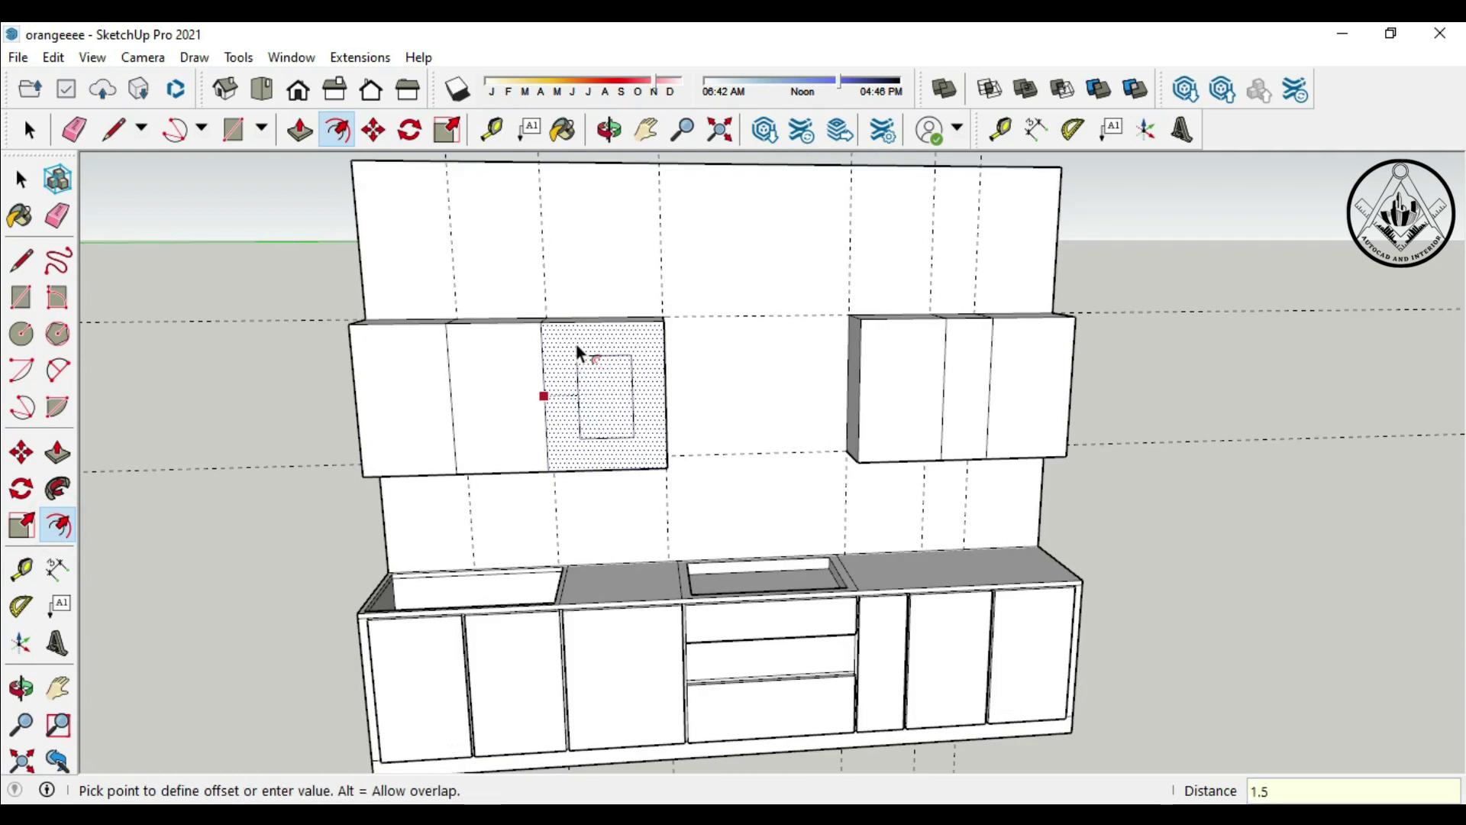
{"action": "key", "text": "Return"}
{"action": "left_click", "coordinate": [859, 379]}
{"action": "type", "text": "1"}
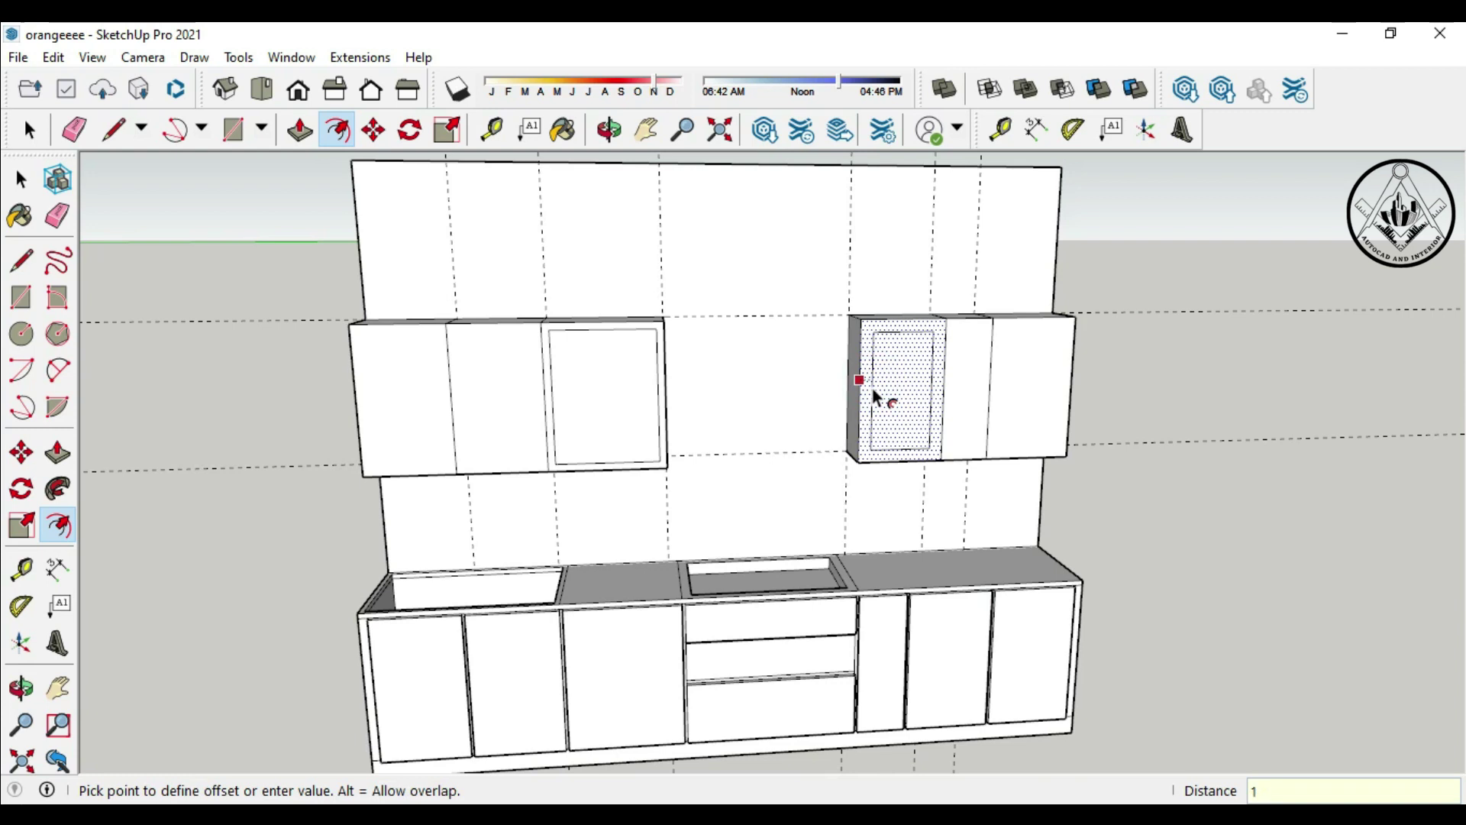
{"action": "type", "text": ".5"}
{"action": "key", "text": "Return"}
{"action": "scroll", "coordinate": [740, 432], "scroll_direction": "down", "scroll_amount": 3}
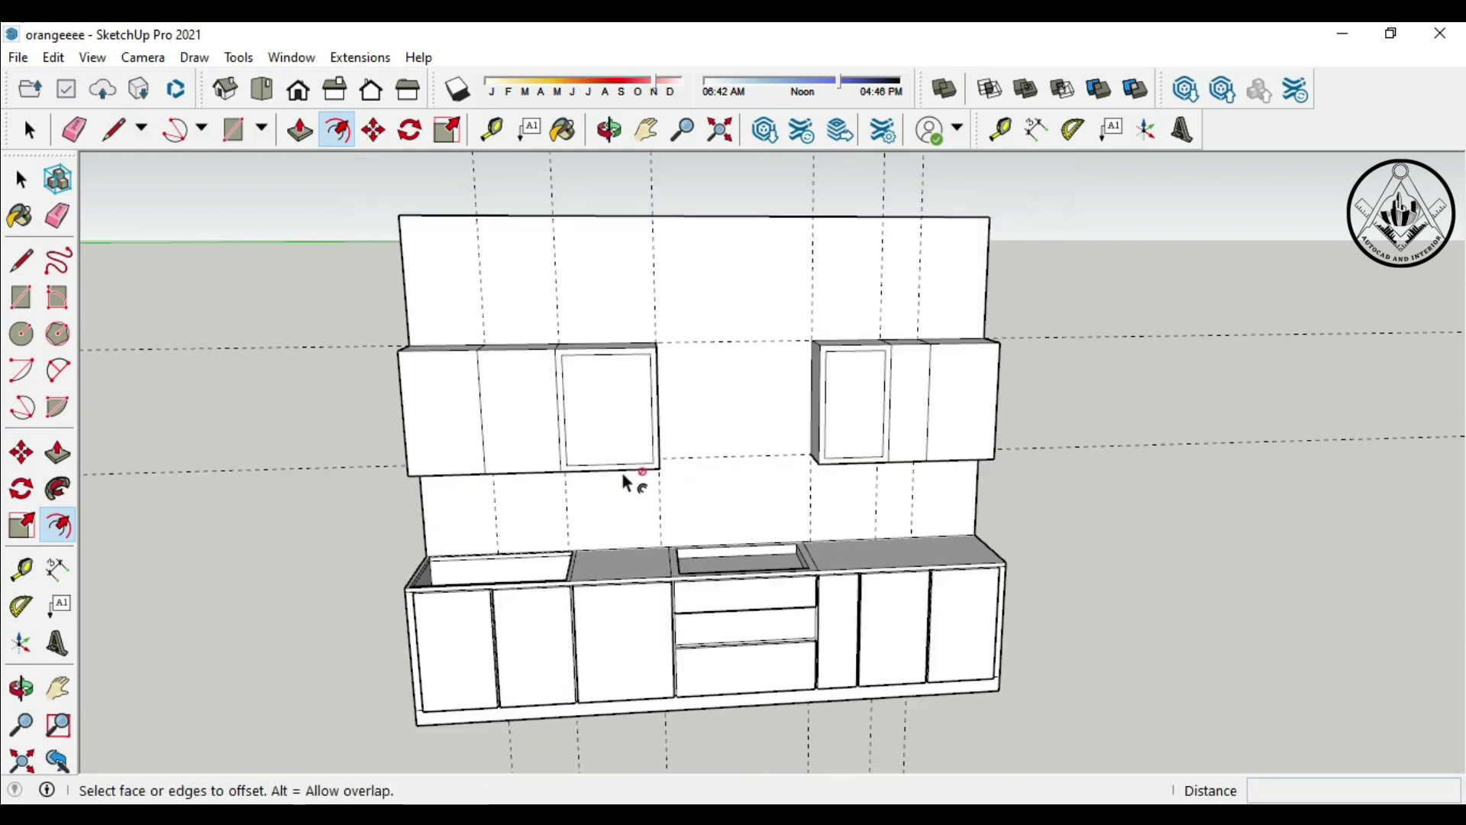
{"action": "key", "text": "space"}
{"action": "left_click_drag", "start_coordinate": [1100, 486], "coordinate": [1023, 336]}
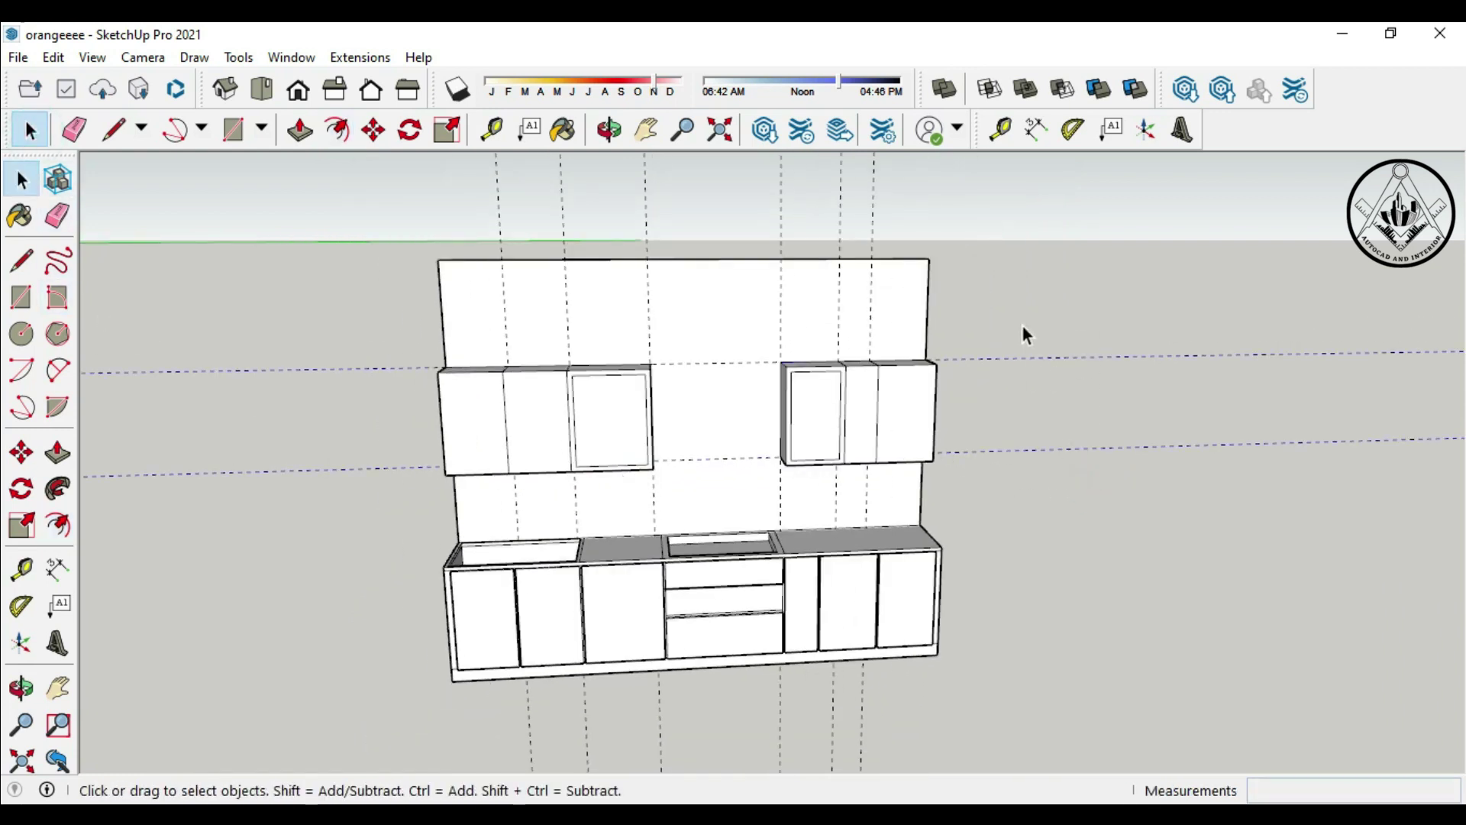
Step: Pick up the selected handle with Move (M) and zoom toward the lower cabinet doors
{"action": "scroll", "coordinate": [993, 412], "scroll_direction": "down", "scroll_amount": 2}
{"action": "left_click_drag", "start_coordinate": [657, 203], "coordinate": [648, 200]}
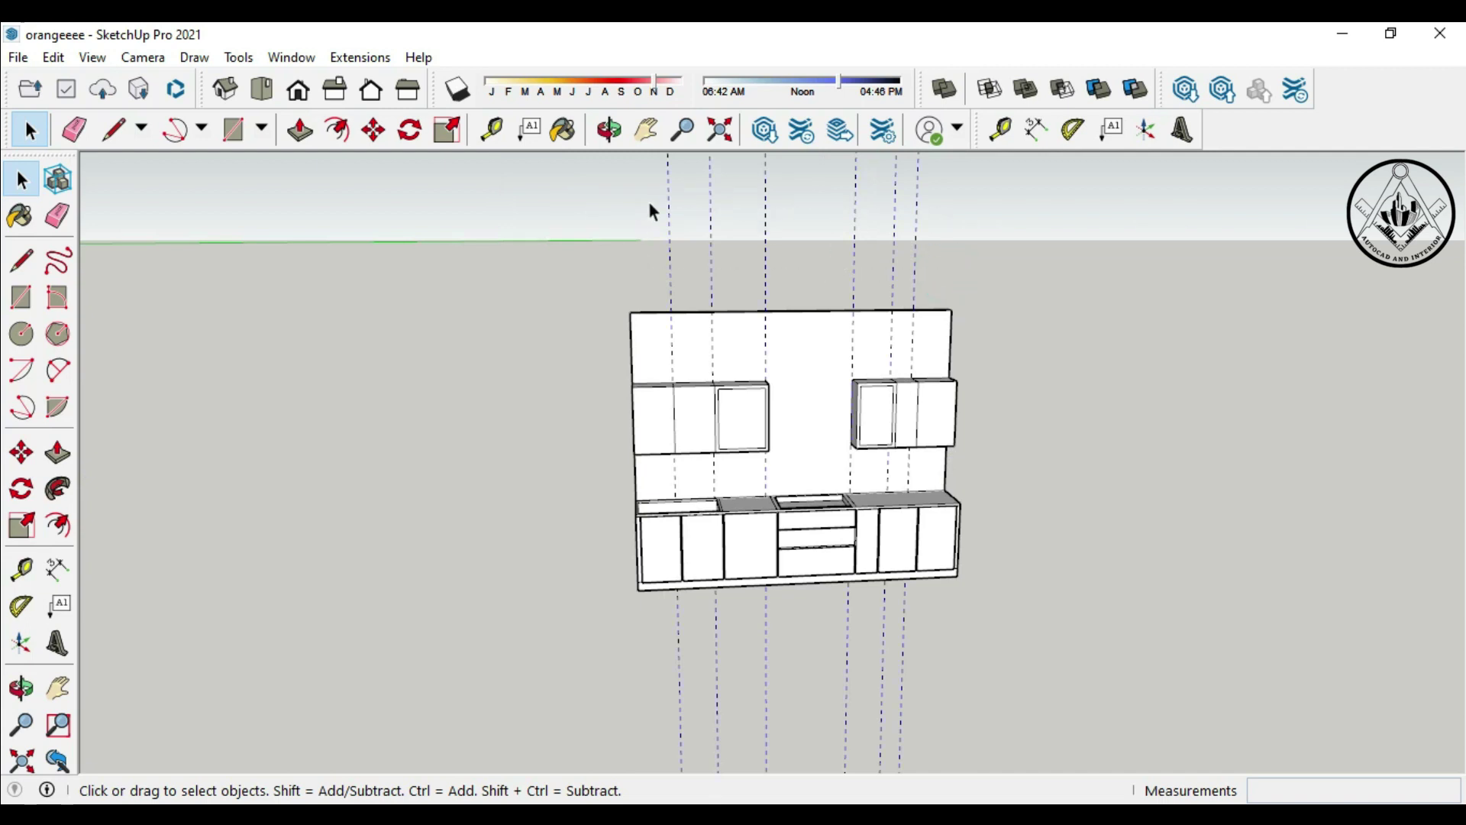
{"action": "scroll", "coordinate": [959, 513], "scroll_direction": "up", "scroll_amount": 3}
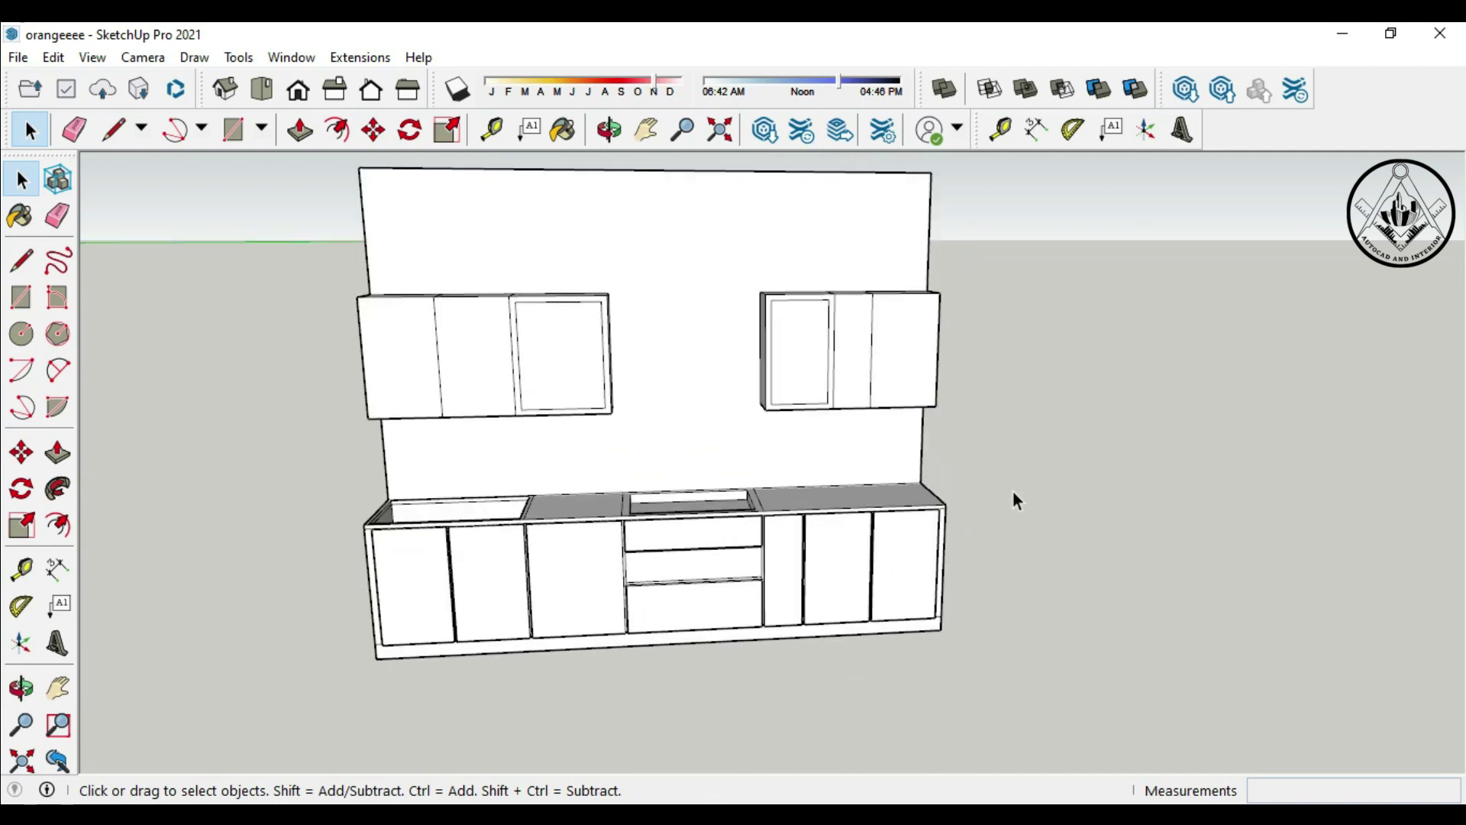
{"action": "key", "text": "m"}
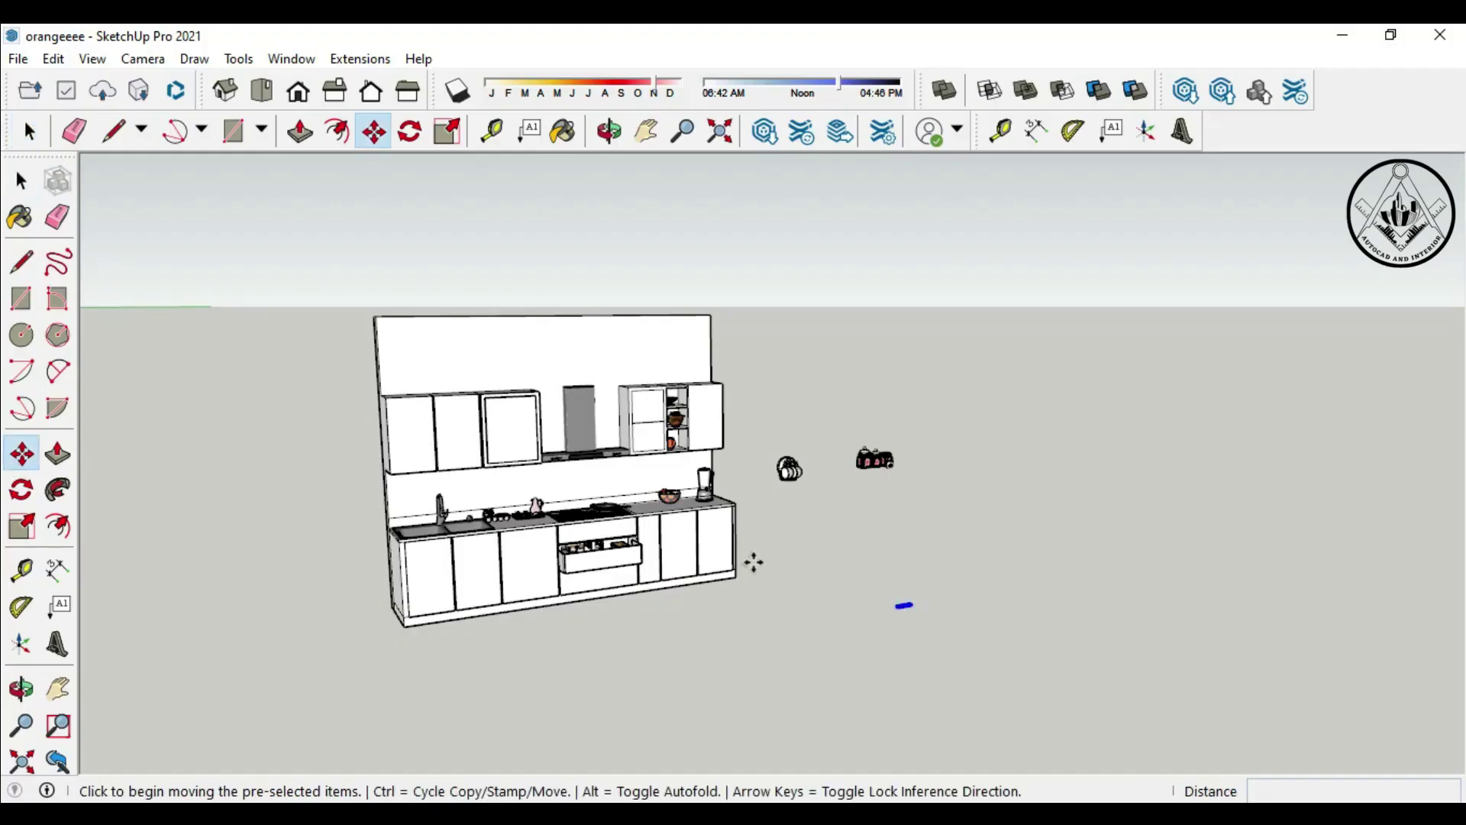
{"action": "scroll", "coordinate": [890, 607], "scroll_direction": "up", "scroll_amount": 2}
{"action": "scroll", "coordinate": [891, 604], "scroll_direction": "up", "scroll_amount": 2}
{"action": "scroll", "coordinate": [938, 620], "scroll_direction": "up", "scroll_amount": 1}
{"action": "left_click", "coordinate": [945, 626]}
{"action": "scroll", "coordinate": [943, 611], "scroll_direction": "down", "scroll_amount": 3}
{"action": "scroll", "coordinate": [992, 584], "scroll_direction": "down", "scroll_amount": 2}
{"action": "scroll", "coordinate": [998, 588], "scroll_direction": "down", "scroll_amount": 2}
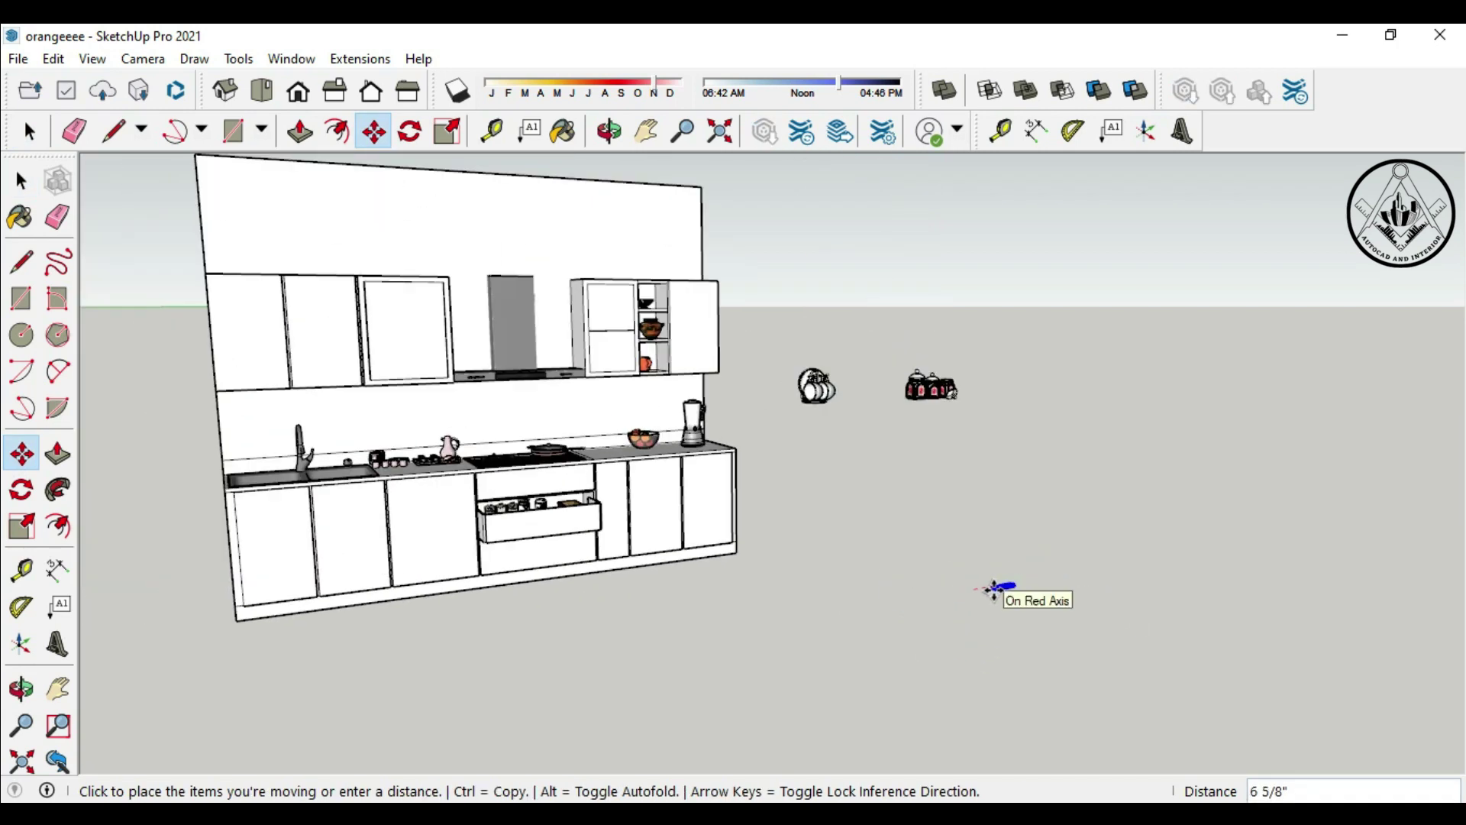
{"action": "scroll", "coordinate": [338, 522], "scroll_direction": "up", "scroll_amount": 2}
{"action": "scroll", "coordinate": [325, 506], "scroll_direction": "up", "scroll_amount": 2}
Step: Place the handle on the first lower door and a pasted copy on the second
{"action": "middle_click_drag", "start_coordinate": [322, 506], "coordinate": [401, 548]}
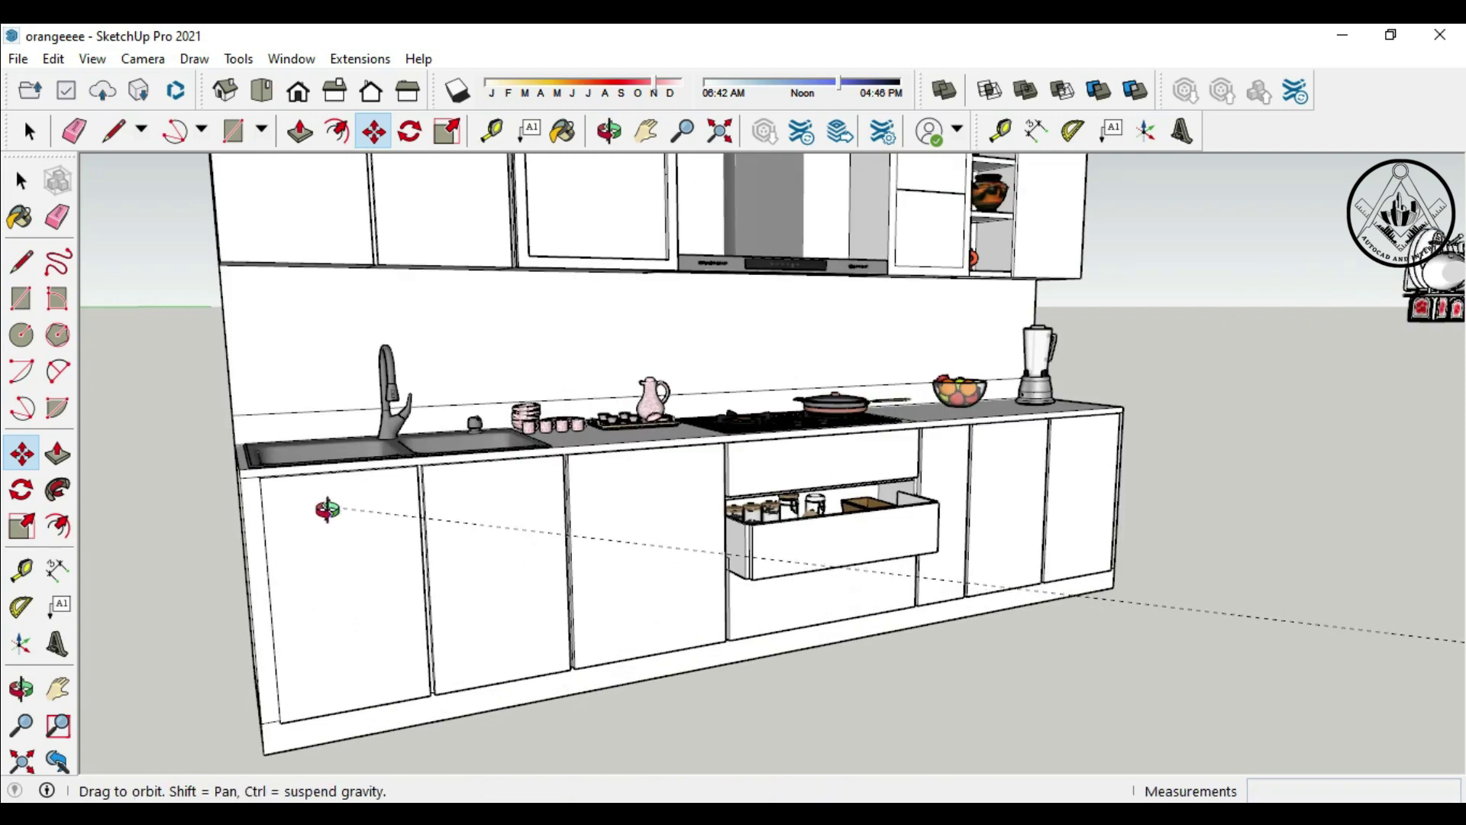
{"action": "scroll", "coordinate": [400, 548], "scroll_direction": "up", "scroll_amount": 2}
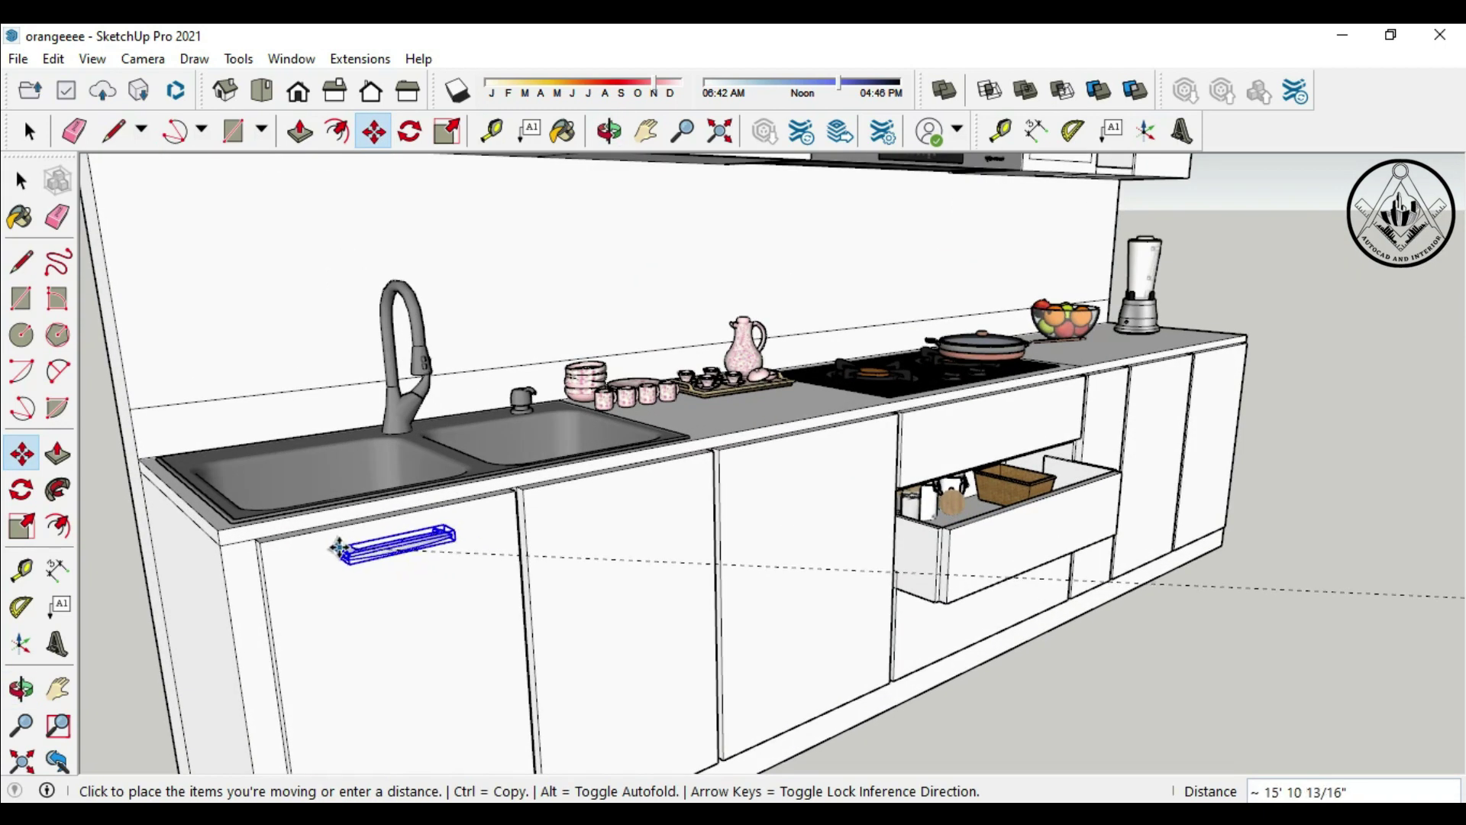
{"action": "left_click", "coordinate": [340, 549]}
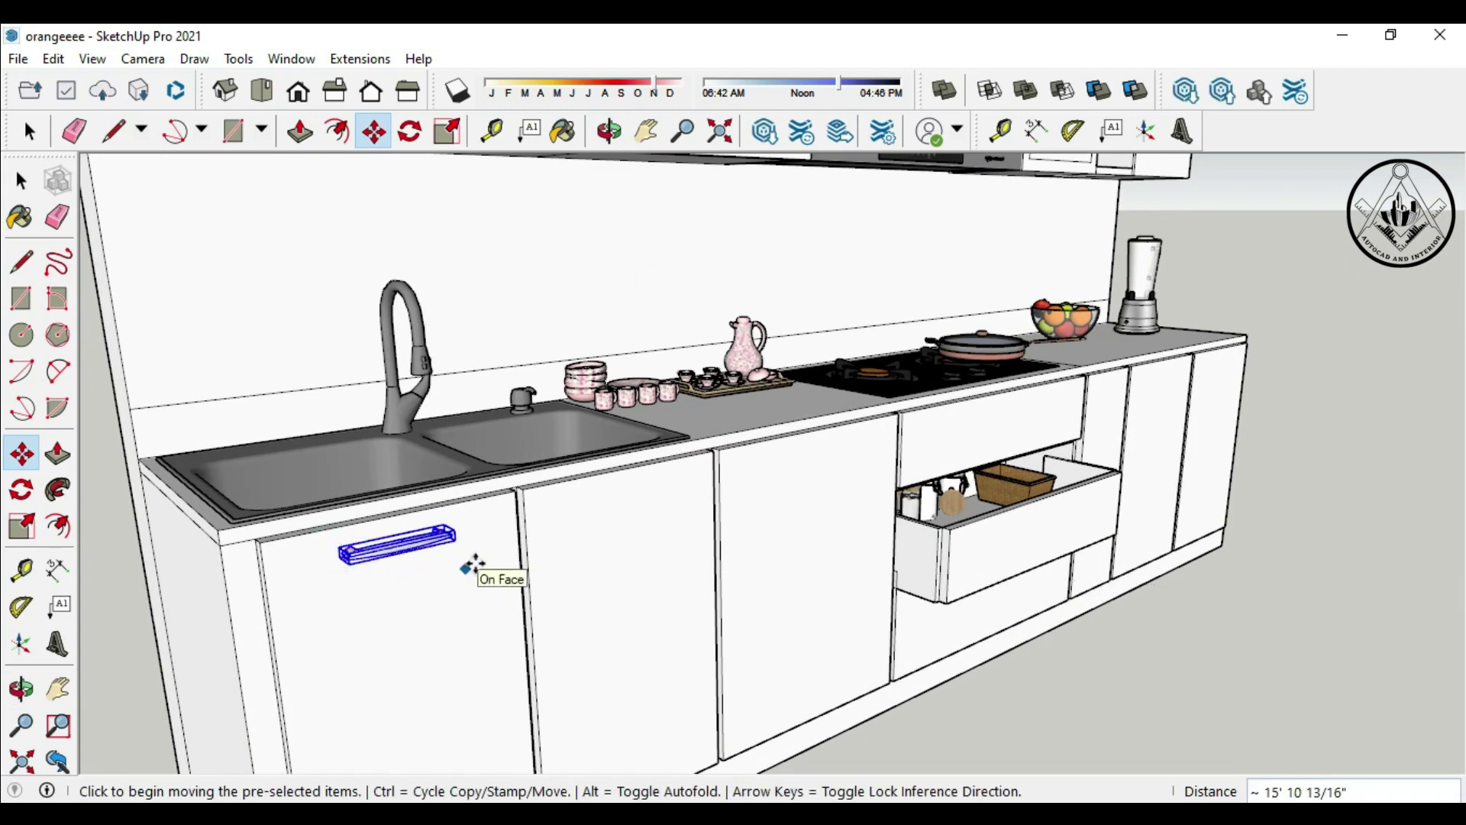
{"action": "key", "text": "ctrl+c"}
{"action": "key", "text": "ctrl+v"}
{"action": "left_click", "coordinate": [586, 504]}
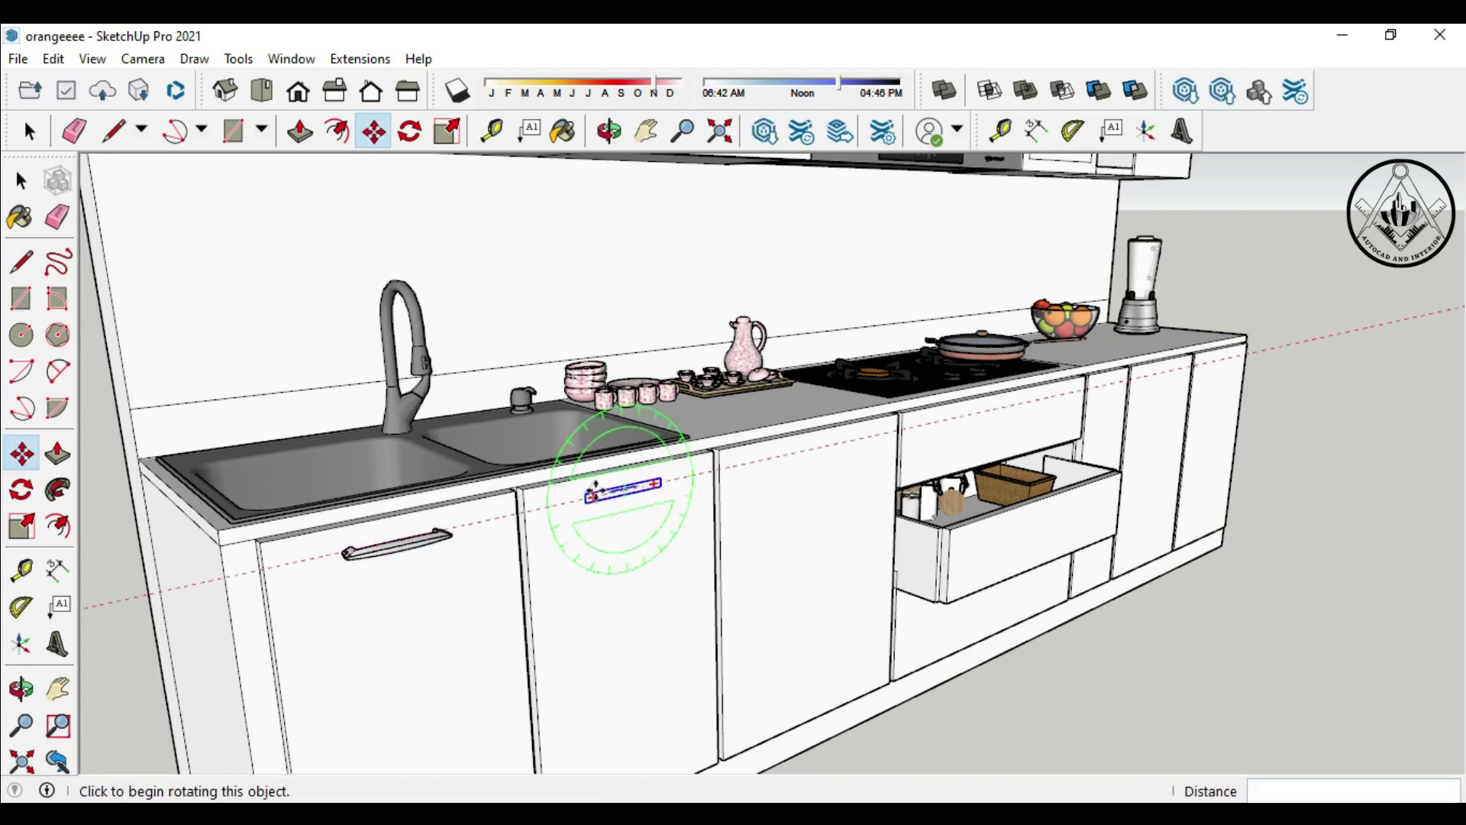
{"action": "scroll", "coordinate": [584, 500], "scroll_direction": "up", "scroll_amount": 2}
{"action": "key", "text": "m"}
{"action": "left_click", "coordinate": [567, 495]}
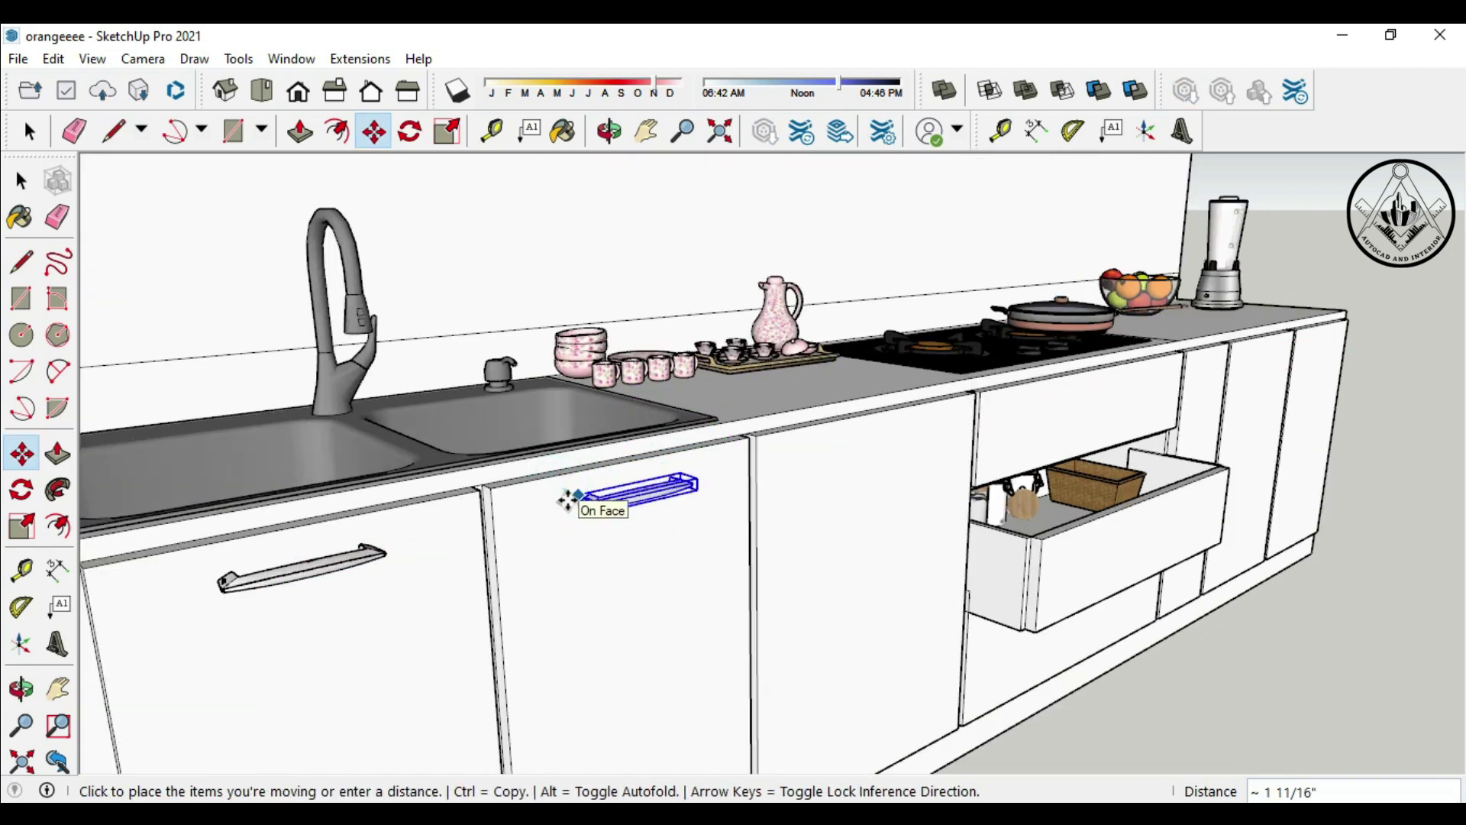
{"action": "left_click", "coordinate": [568, 503]}
Step: Paste a handle copy onto the third lower door and adjust its position
{"action": "key", "text": "ctrl+v"}
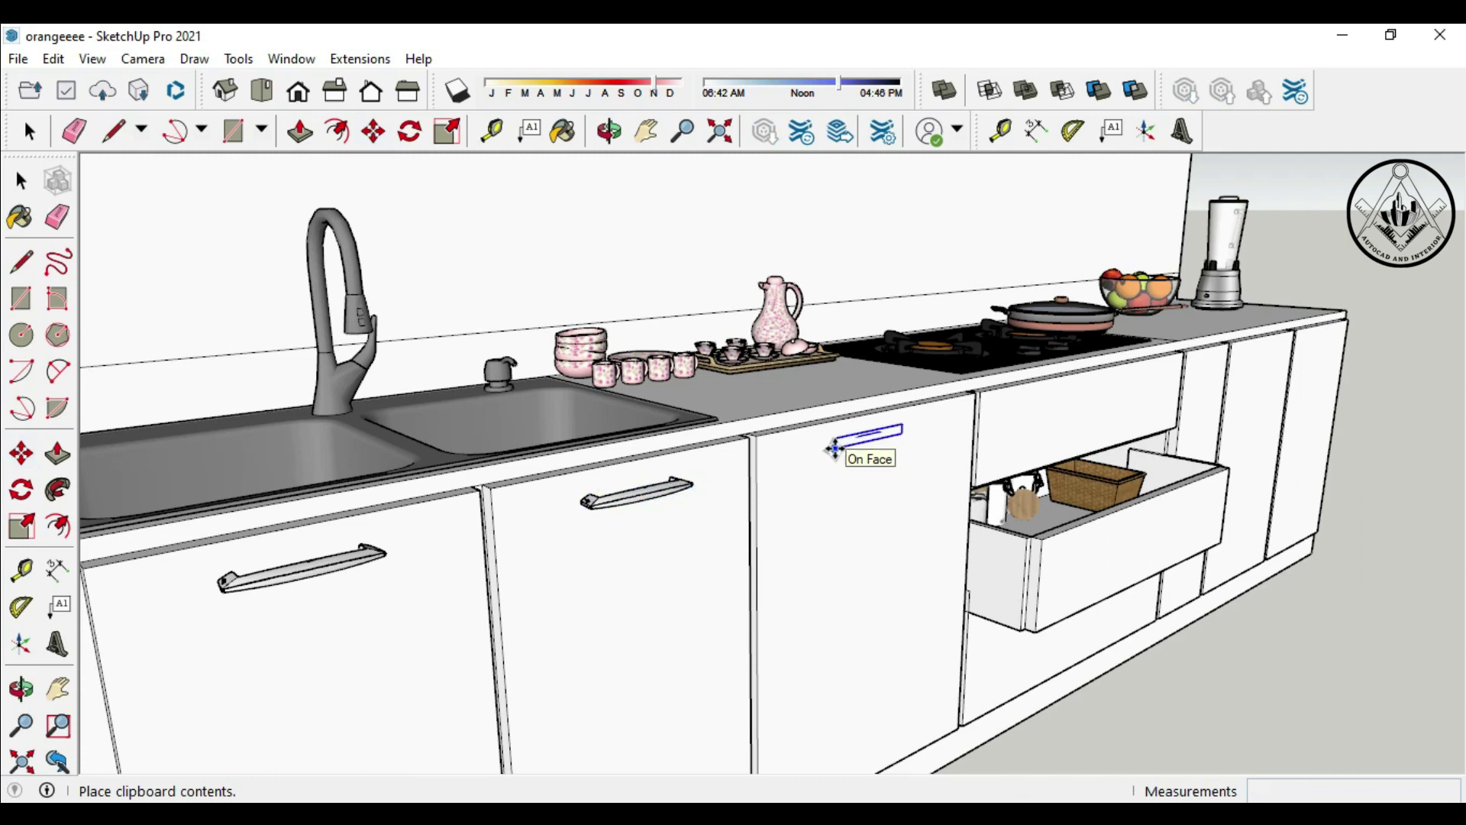
{"action": "left_click", "coordinate": [833, 449]}
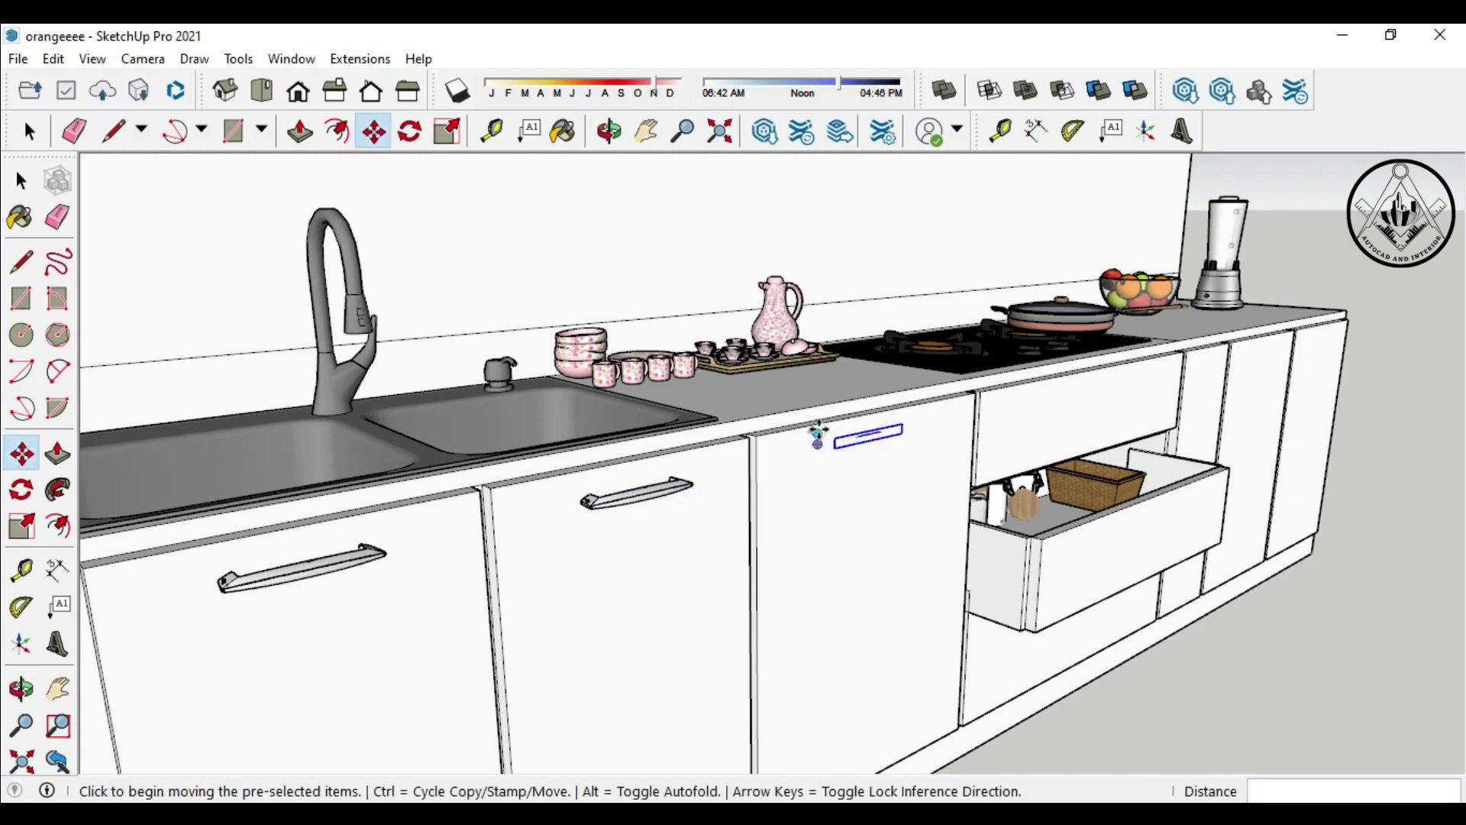
{"action": "left_click", "coordinate": [817, 434]}
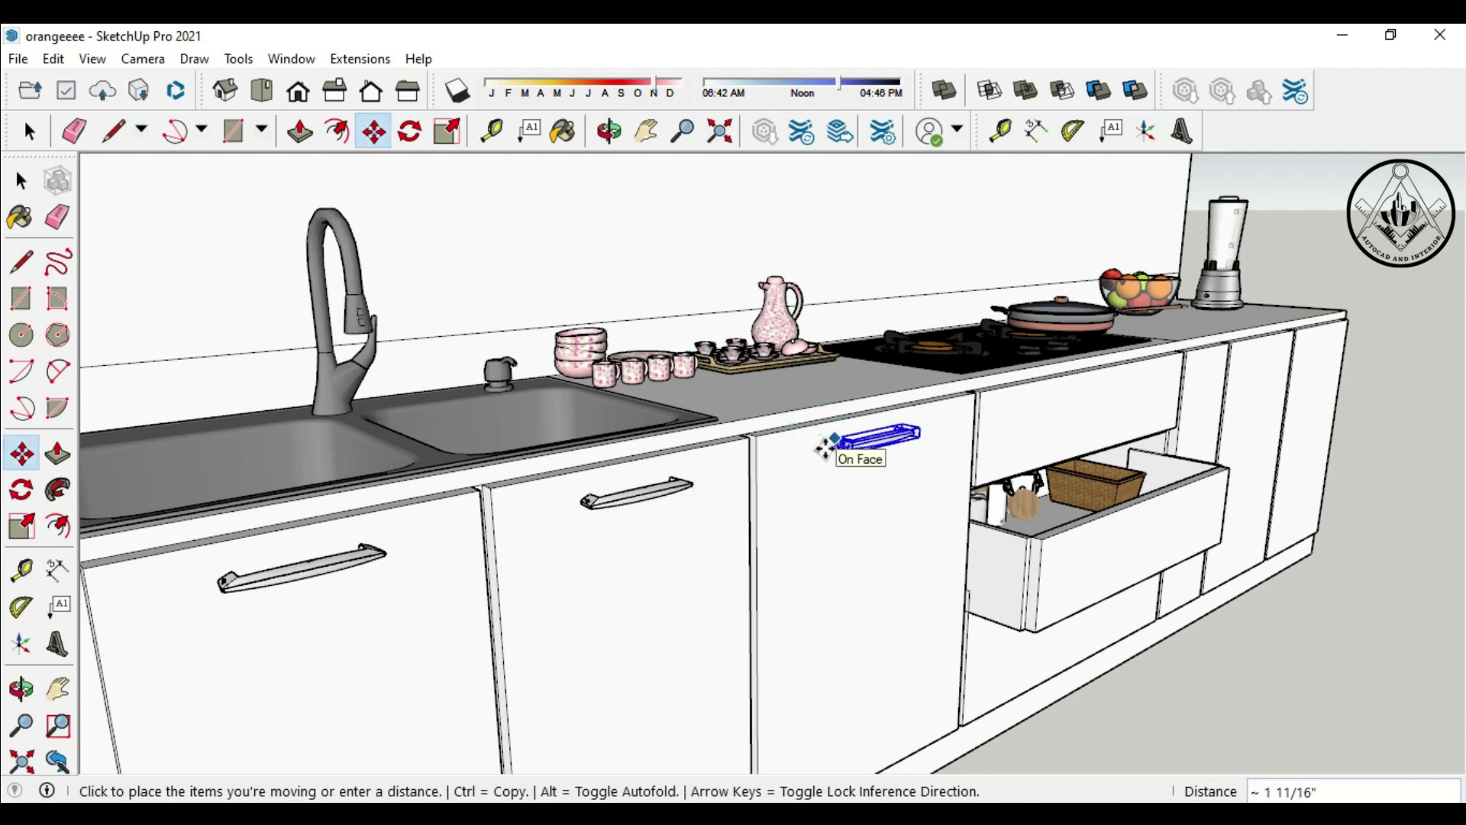
{"action": "left_click", "coordinate": [825, 449]}
{"action": "scroll", "coordinate": [825, 449], "scroll_direction": "down", "scroll_amount": 3}
{"action": "scroll", "coordinate": [753, 497], "scroll_direction": "down", "scroll_amount": 3}
{"action": "middle_click_drag", "start_coordinate": [1054, 655], "coordinate": [916, 671]}
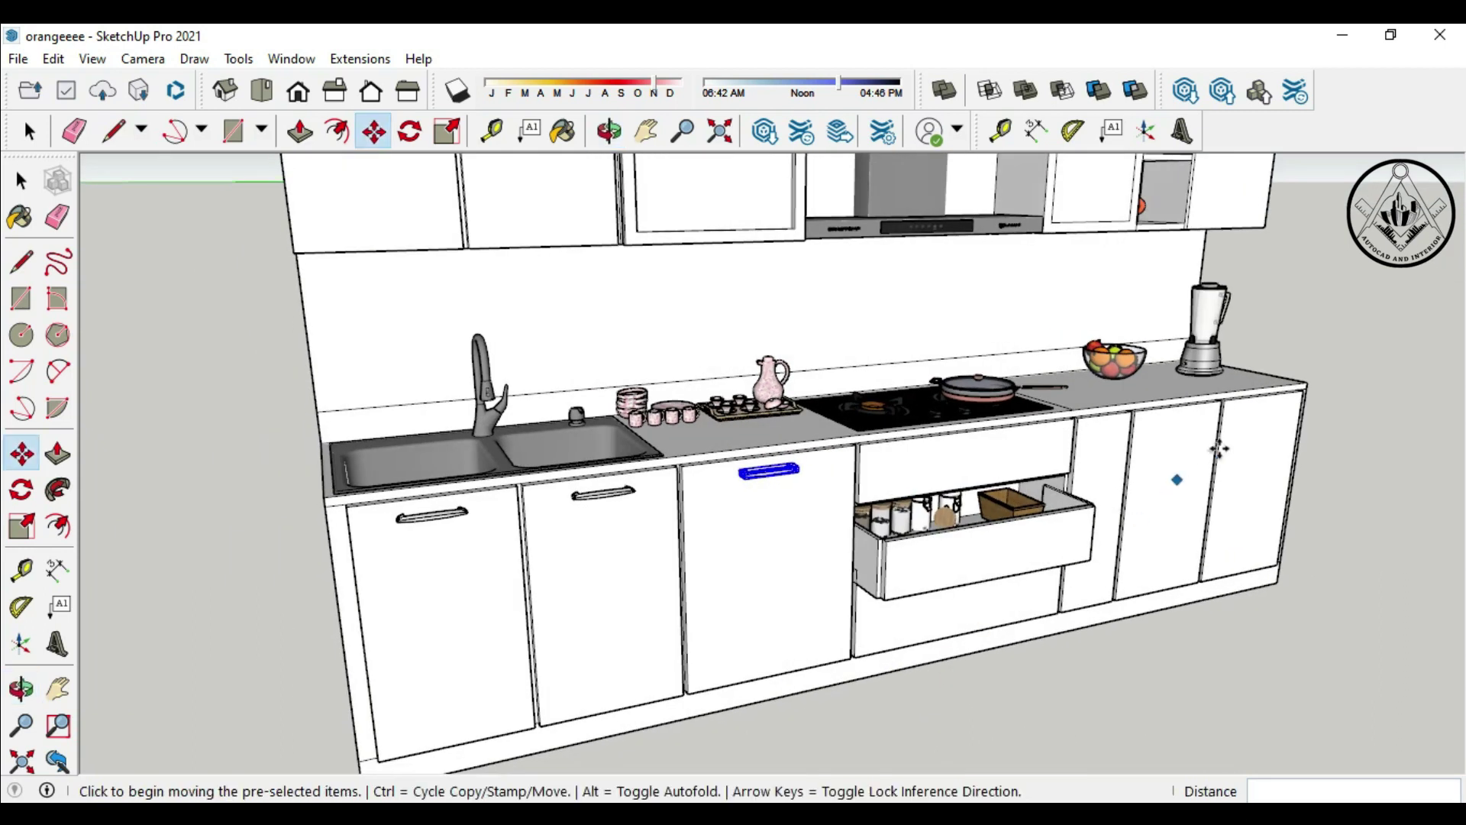
{"action": "scroll", "coordinate": [1219, 451], "scroll_direction": "up", "scroll_amount": 2}
Step: Paste a handle onto the door beside the drawers, near its top edge
{"action": "key", "text": "ctrl+c"}
{"action": "key", "text": "ctrl+v"}
{"action": "scroll", "coordinate": [1050, 426], "scroll_direction": "up", "scroll_amount": 2}
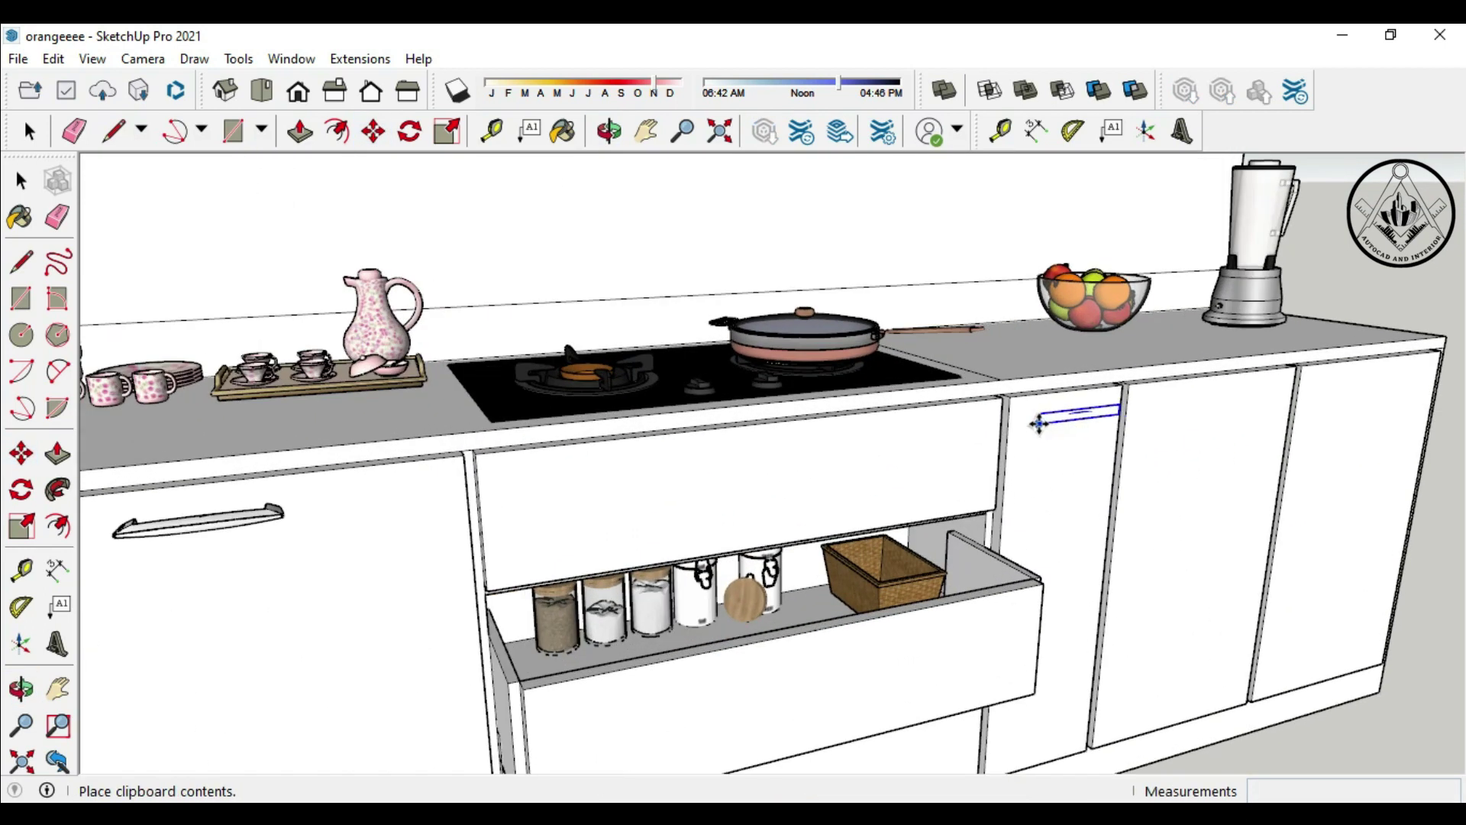
{"action": "left_click", "coordinate": [1028, 420]}
{"action": "scroll", "coordinate": [1009, 412], "scroll_direction": "up", "scroll_amount": 1}
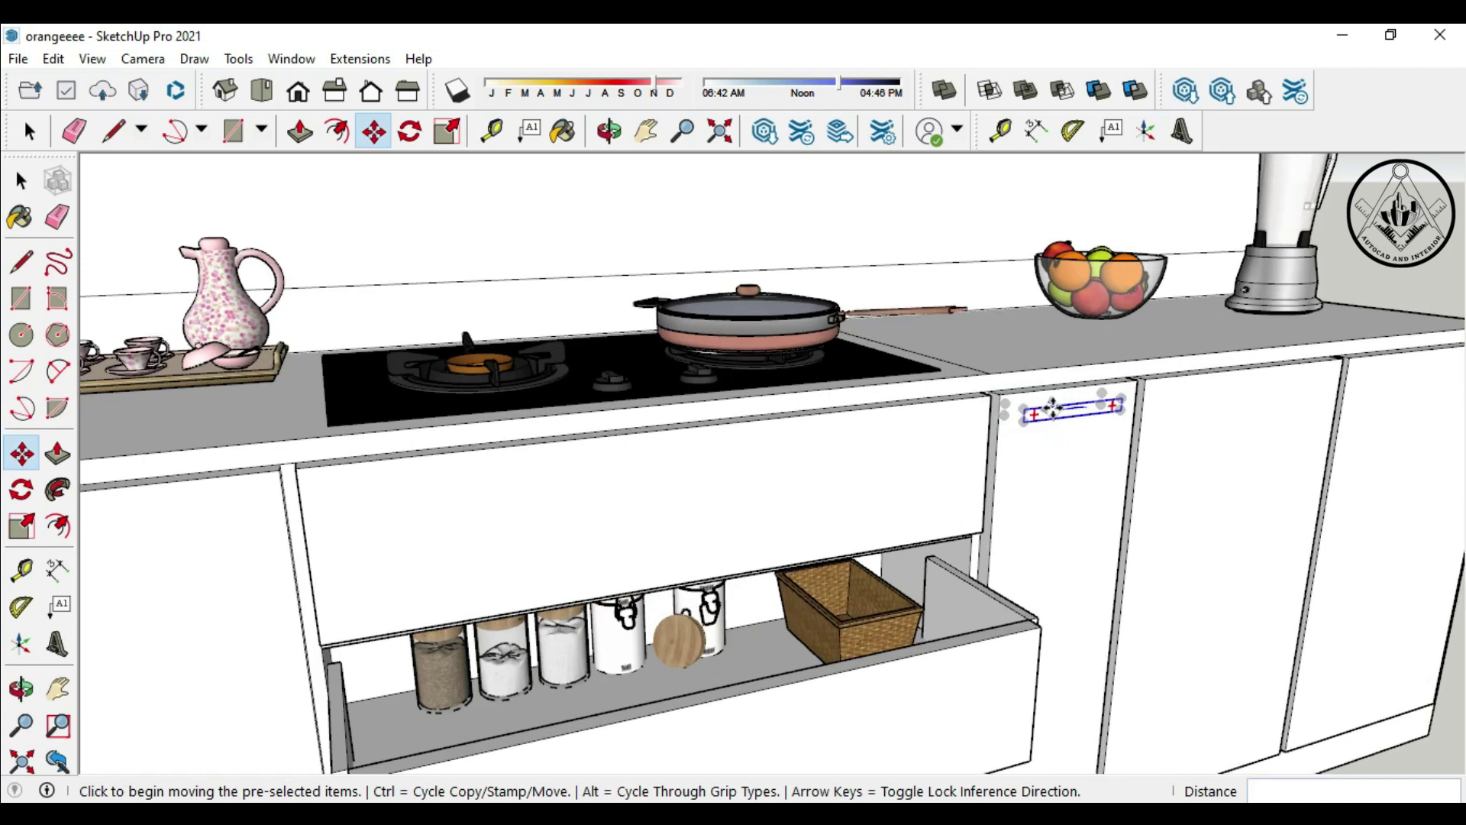
{"action": "scroll", "coordinate": [1001, 410], "scroll_direction": "up", "scroll_amount": 1}
{"action": "left_click", "coordinate": [1001, 403]}
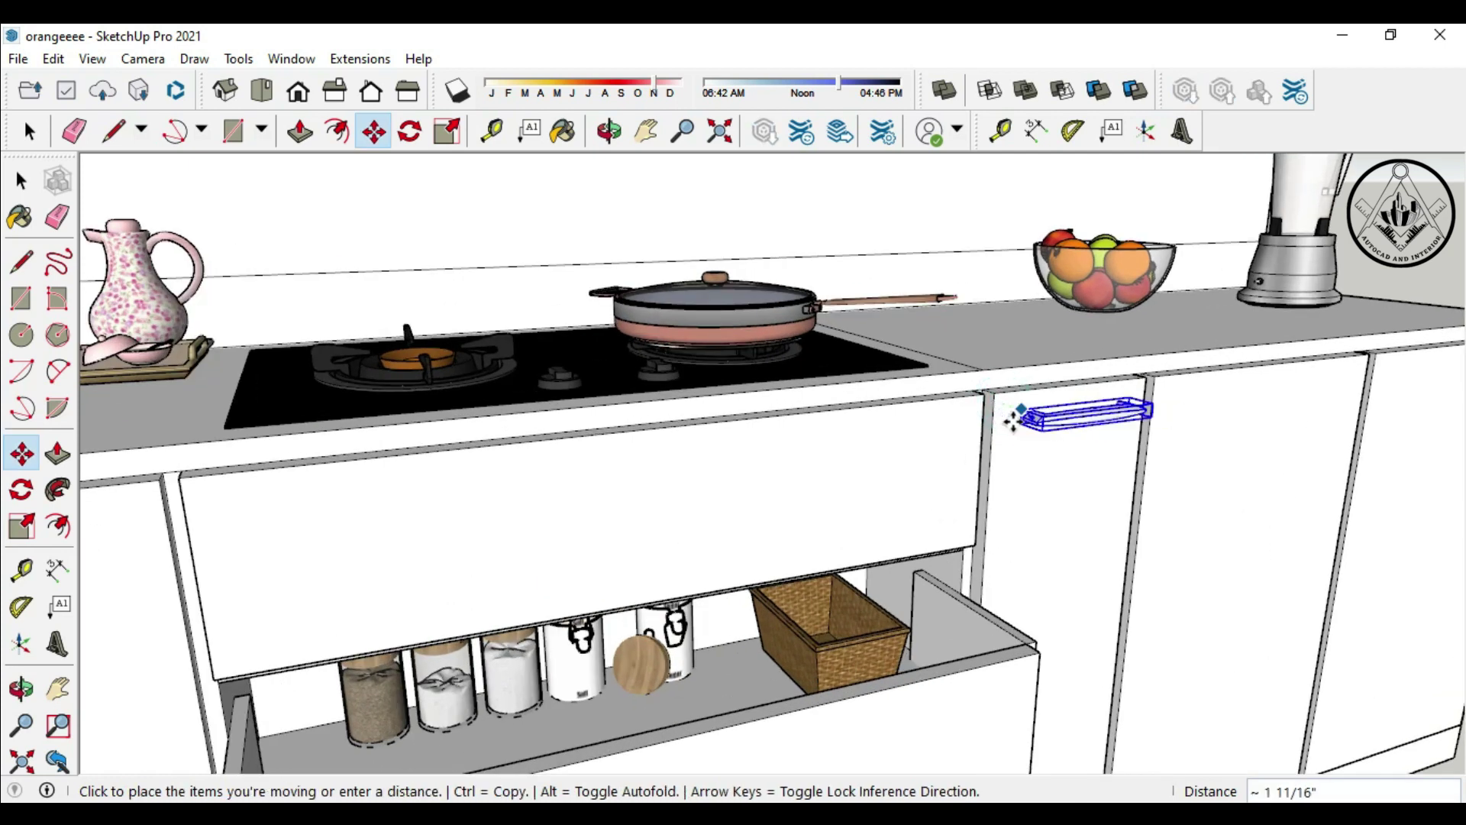
{"action": "left_click", "coordinate": [1004, 418]}
{"action": "scroll", "coordinate": [1008, 420], "scroll_direction": "down", "scroll_amount": 1}
Step: Shift the handle beside the drawers 1/4 inch to the left
{"action": "middle_click_drag", "start_coordinate": [1070, 456], "coordinate": [867, 484]}
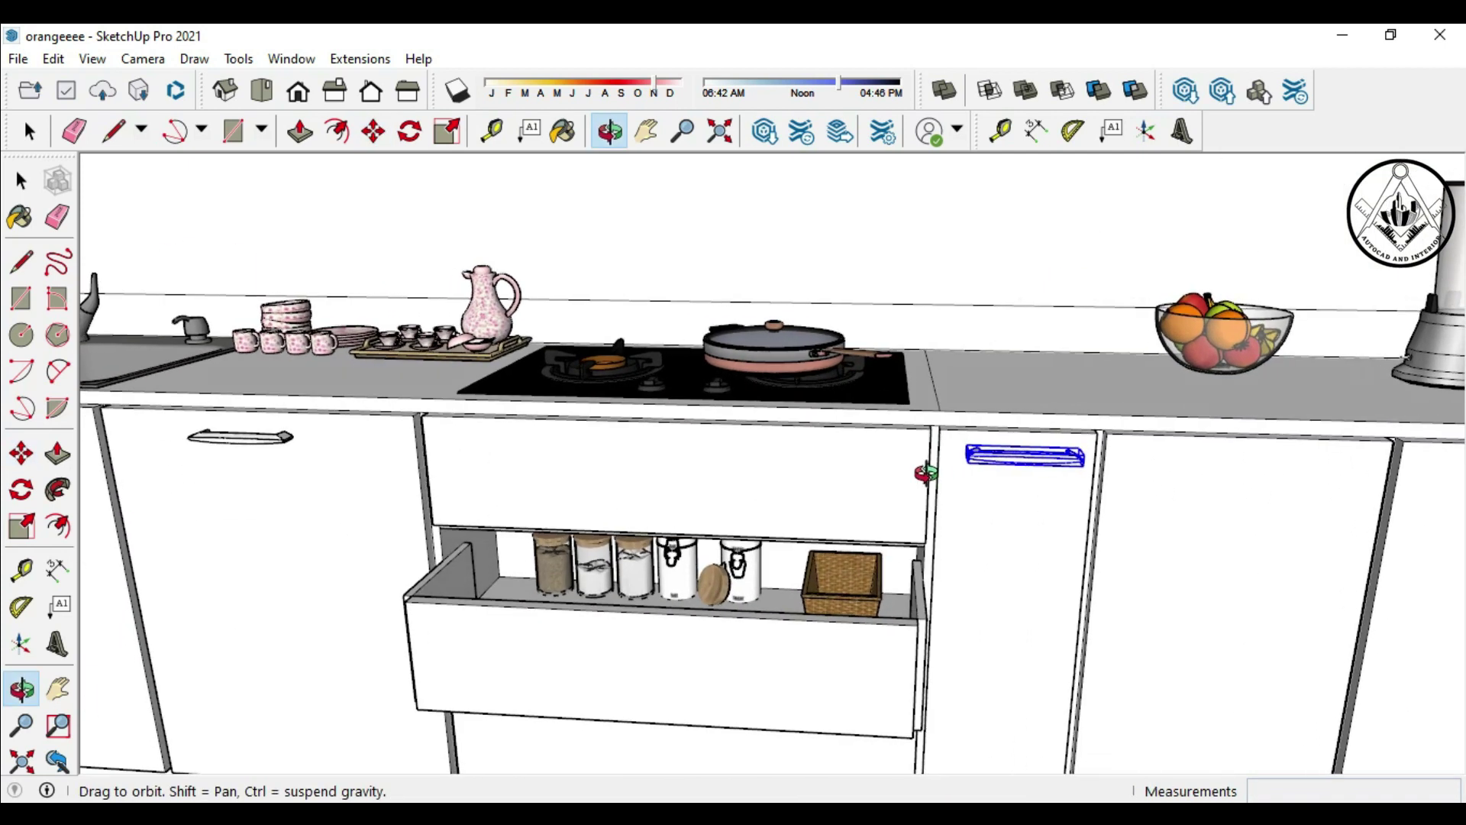
{"action": "scroll", "coordinate": [1091, 487], "scroll_direction": "up", "scroll_amount": 2}
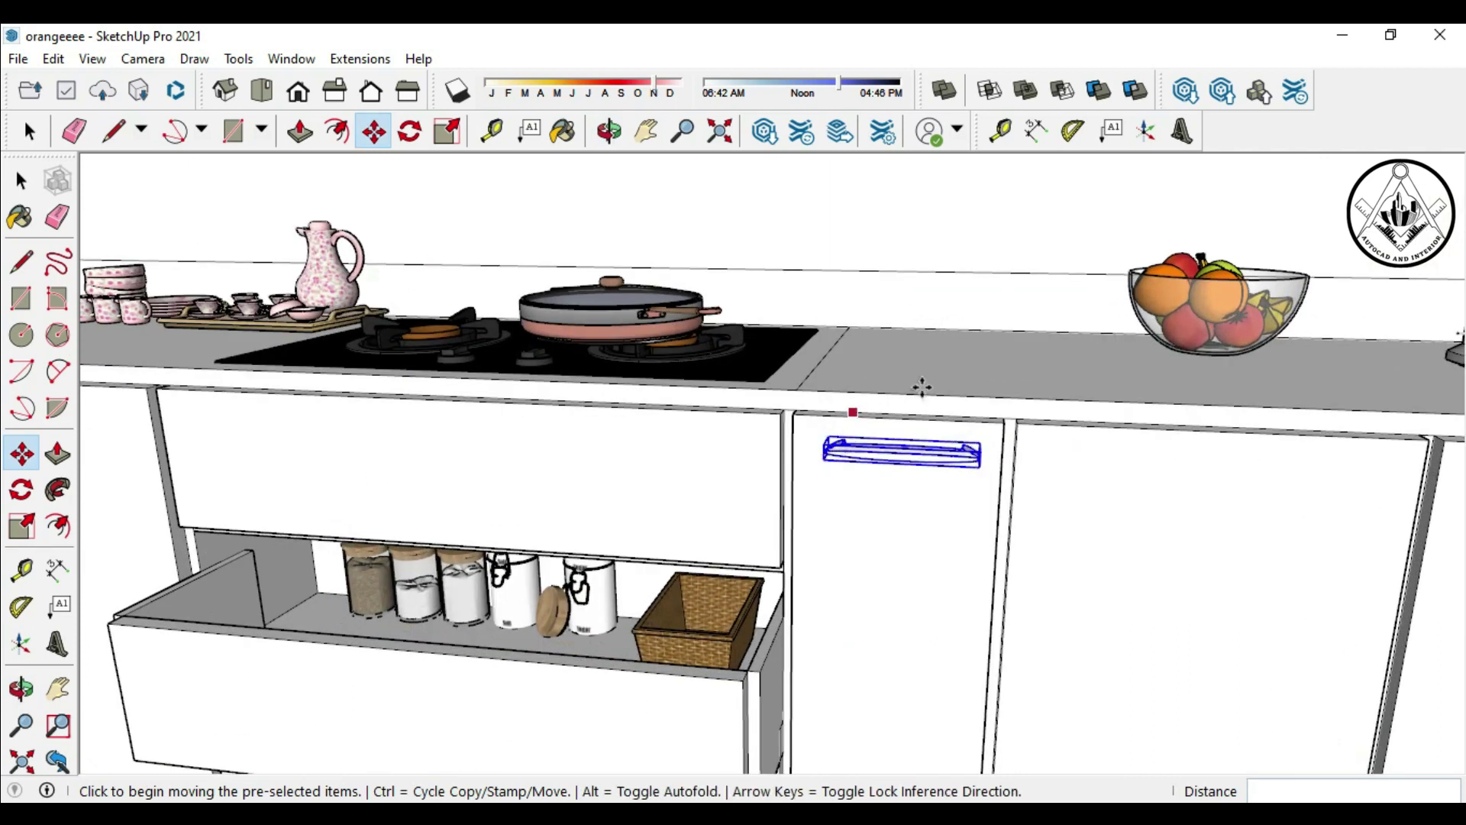
{"action": "left_click", "coordinate": [900, 459]}
{"action": "type", "text": "1/4"}
{"action": "key", "text": "Return"}
Step: Copy the handle onto the right-hand lower door
{"action": "key", "text": "ctrl+c"}
{"action": "key", "text": "ctrl+v"}
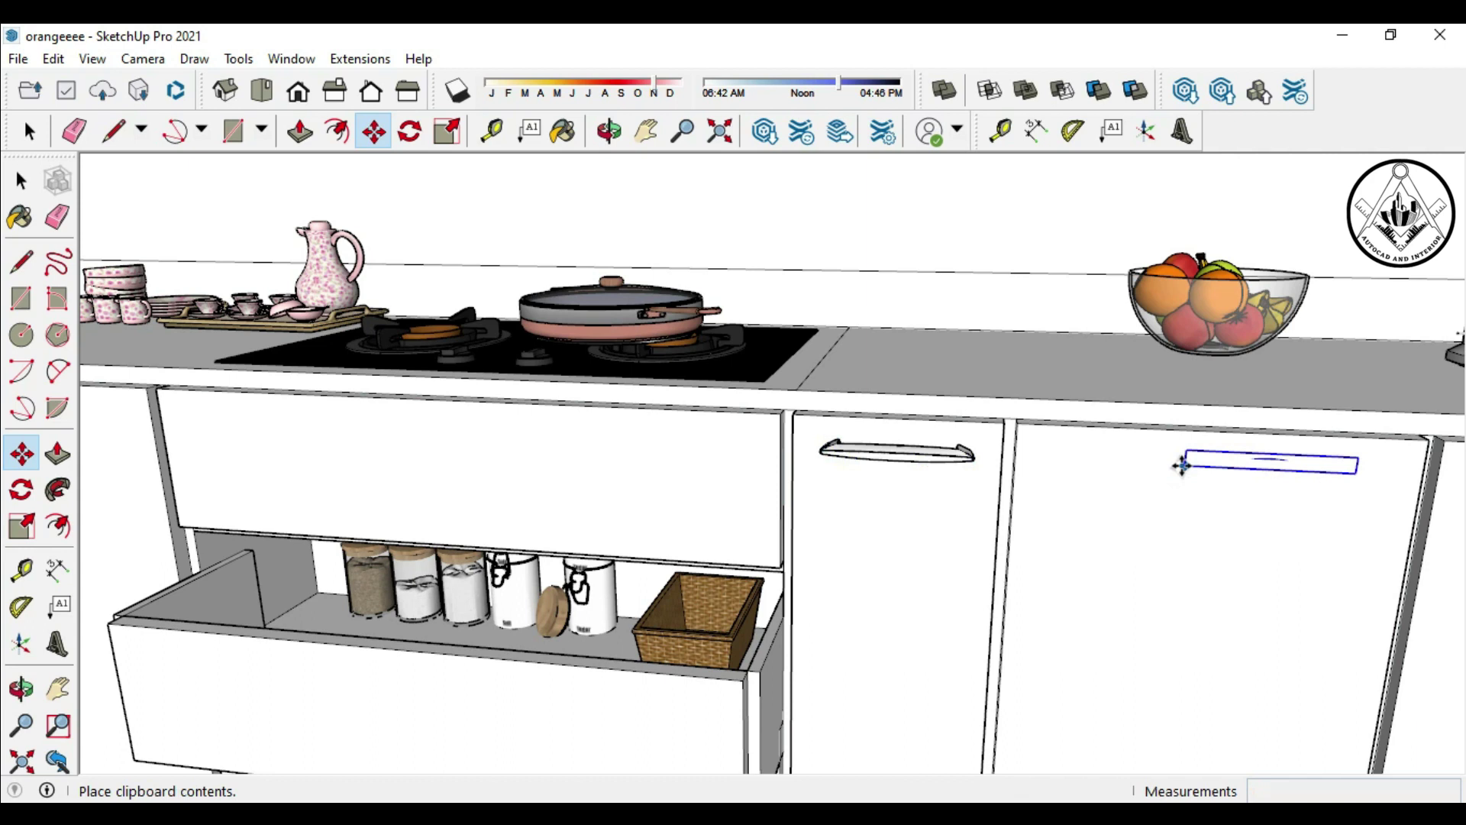
{"action": "left_click", "coordinate": [1128, 469]}
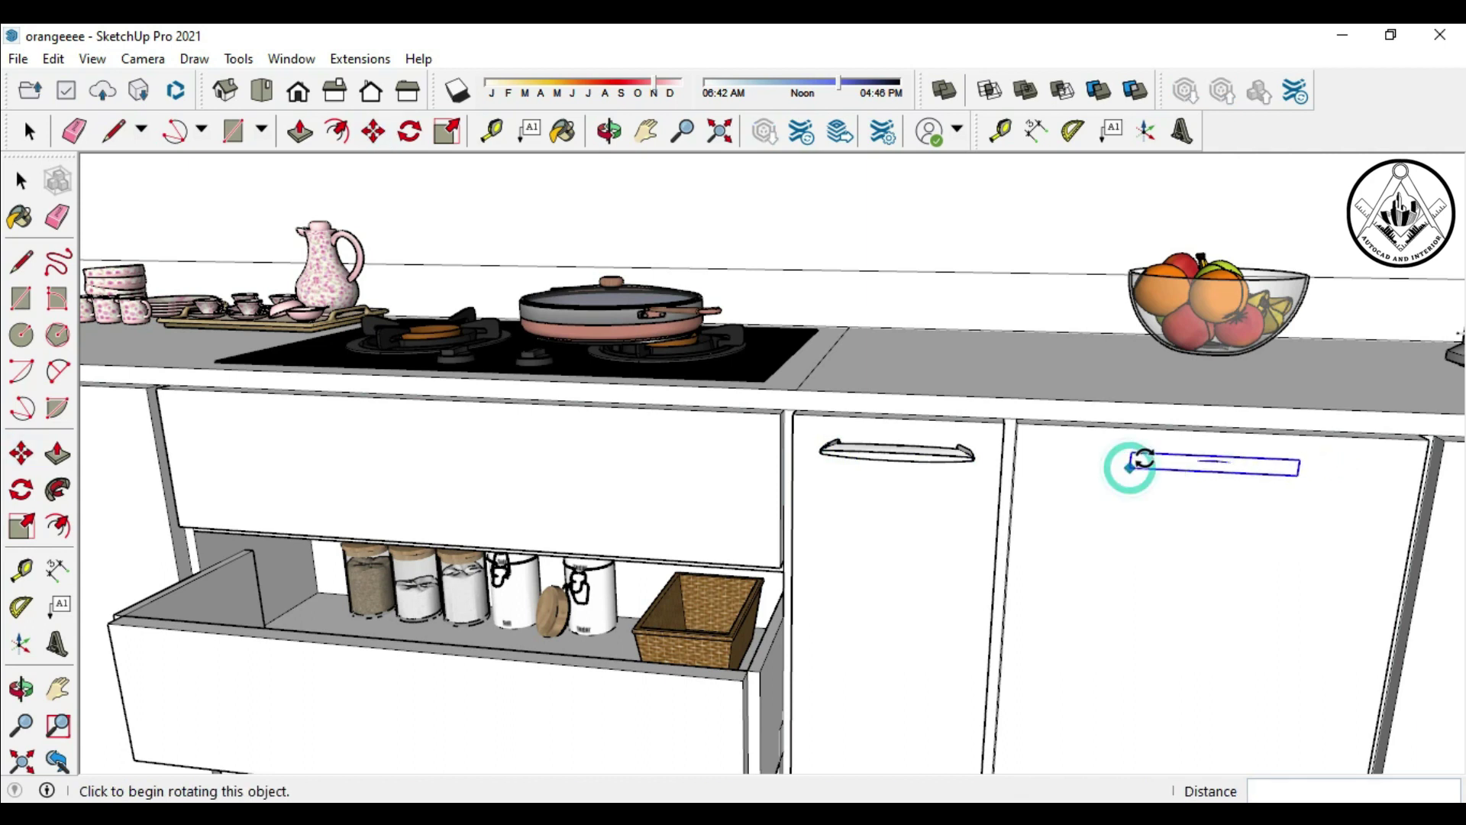
{"action": "left_click", "coordinate": [1129, 452]}
{"action": "left_click", "coordinate": [1129, 452]}
{"action": "scroll", "coordinate": [1222, 481], "scroll_direction": "down", "scroll_amount": 2}
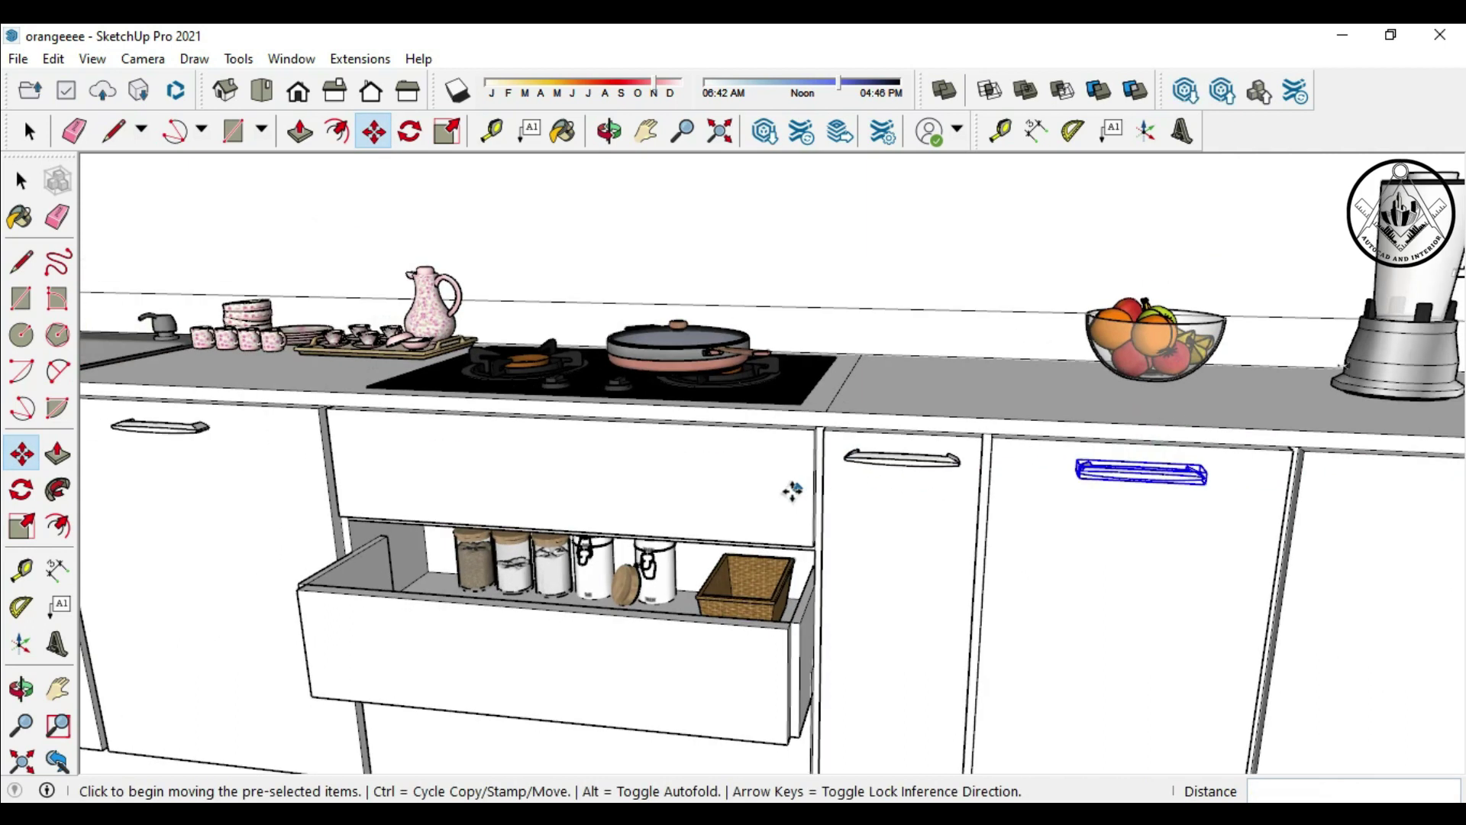
{"action": "scroll", "coordinate": [1264, 493], "scroll_direction": "down", "scroll_amount": 2}
{"action": "scroll", "coordinate": [1262, 496], "scroll_direction": "up", "scroll_amount": 3}
Step: Paste a handle onto the rightmost door and move it near the top edge
{"action": "key", "text": "ctrl+v"}
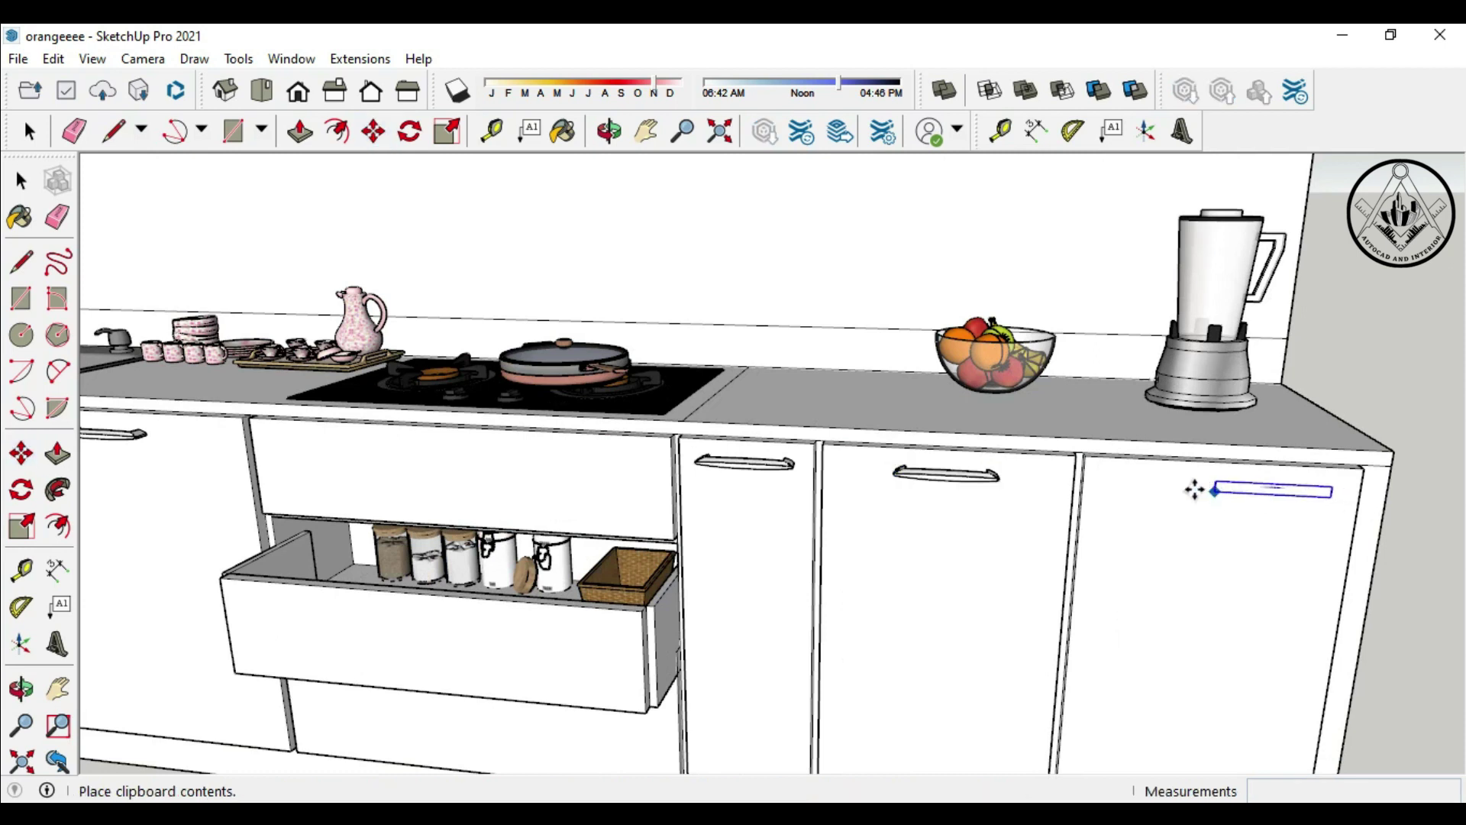
{"action": "left_click", "coordinate": [1169, 492]}
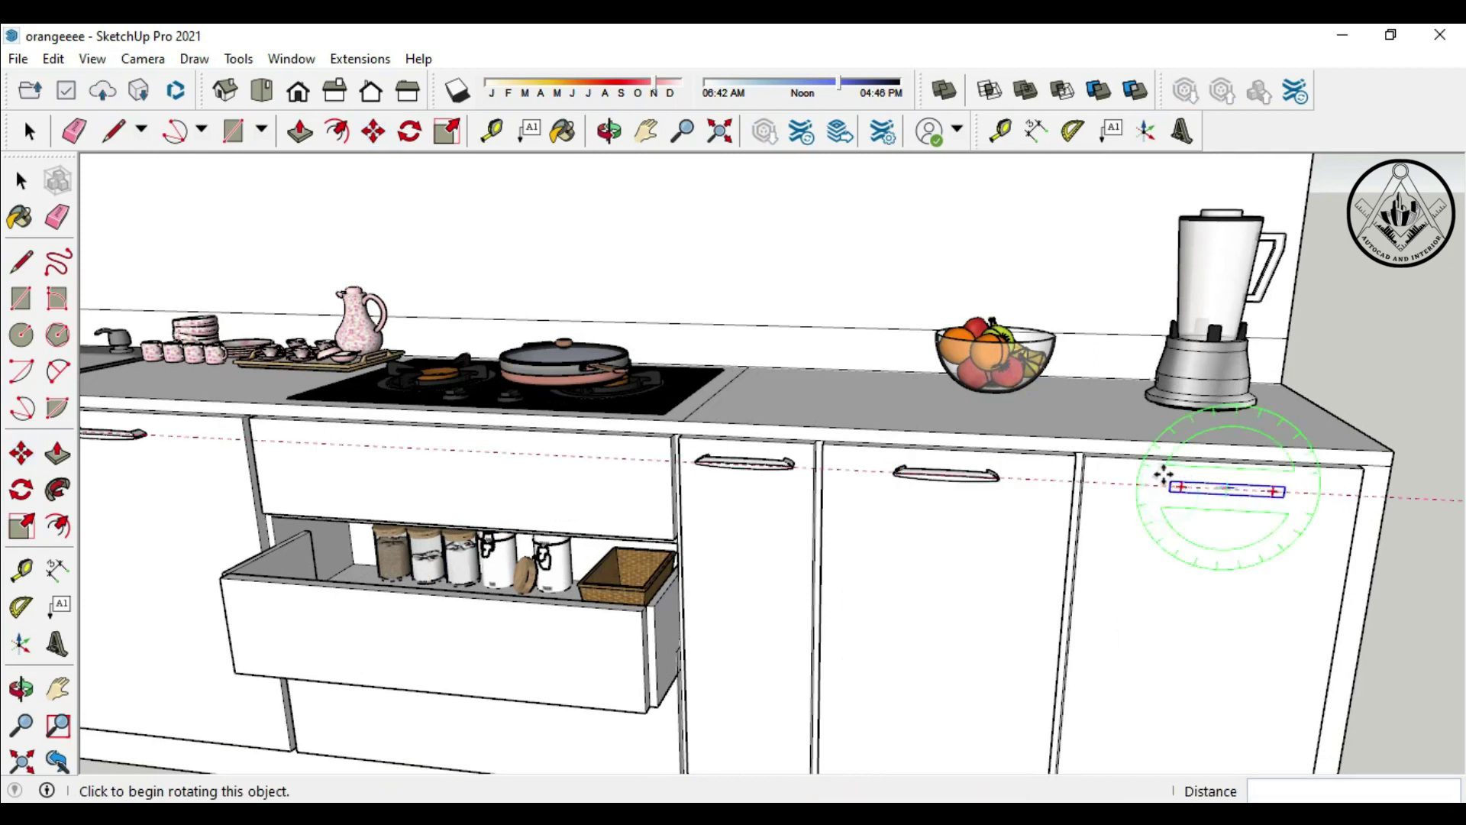
{"action": "key", "text": "m"}
{"action": "left_click", "coordinate": [1167, 490]}
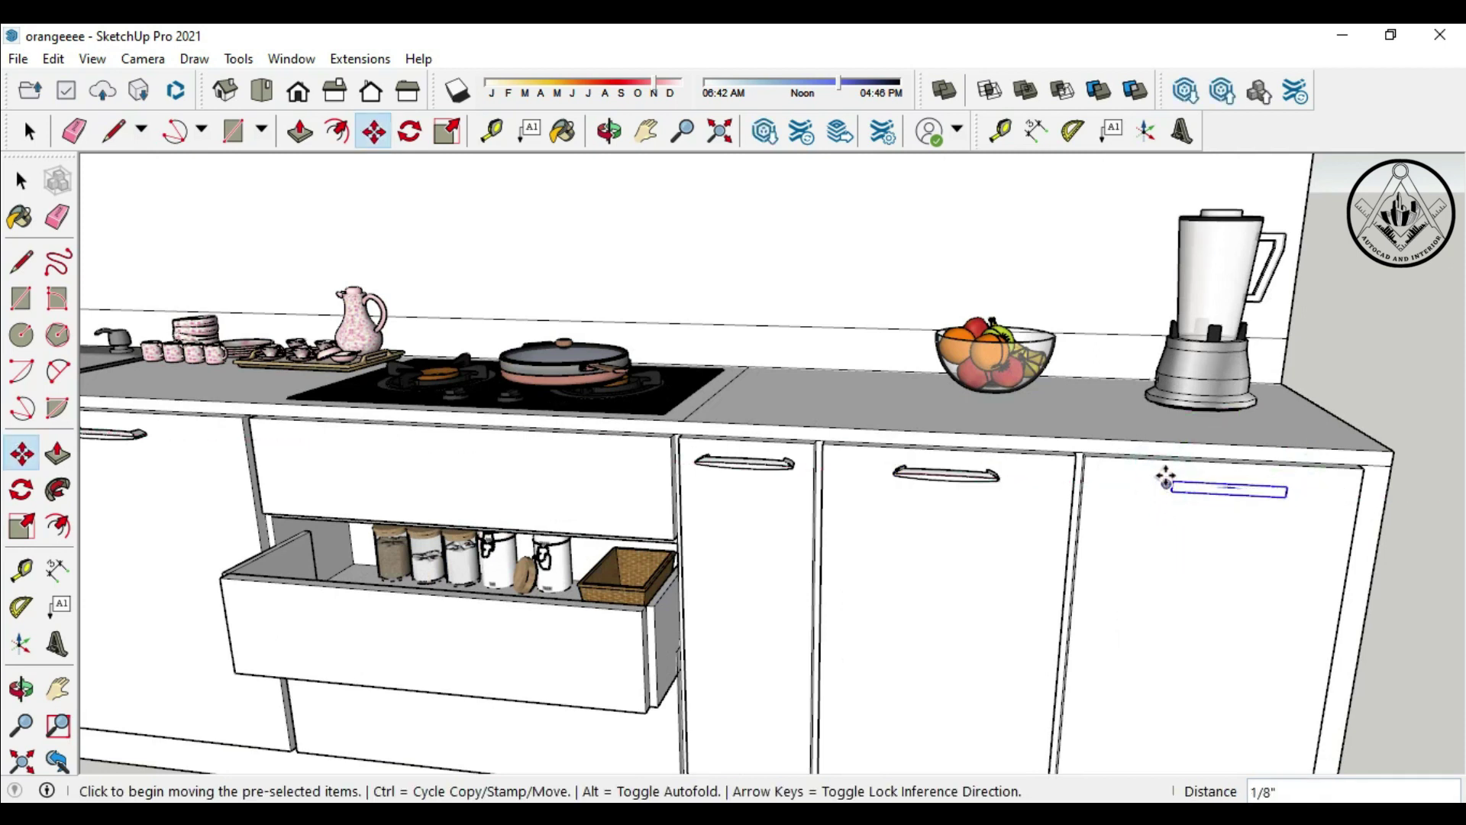
{"action": "left_click", "coordinate": [1162, 470]}
{"action": "left_click", "coordinate": [1162, 479]}
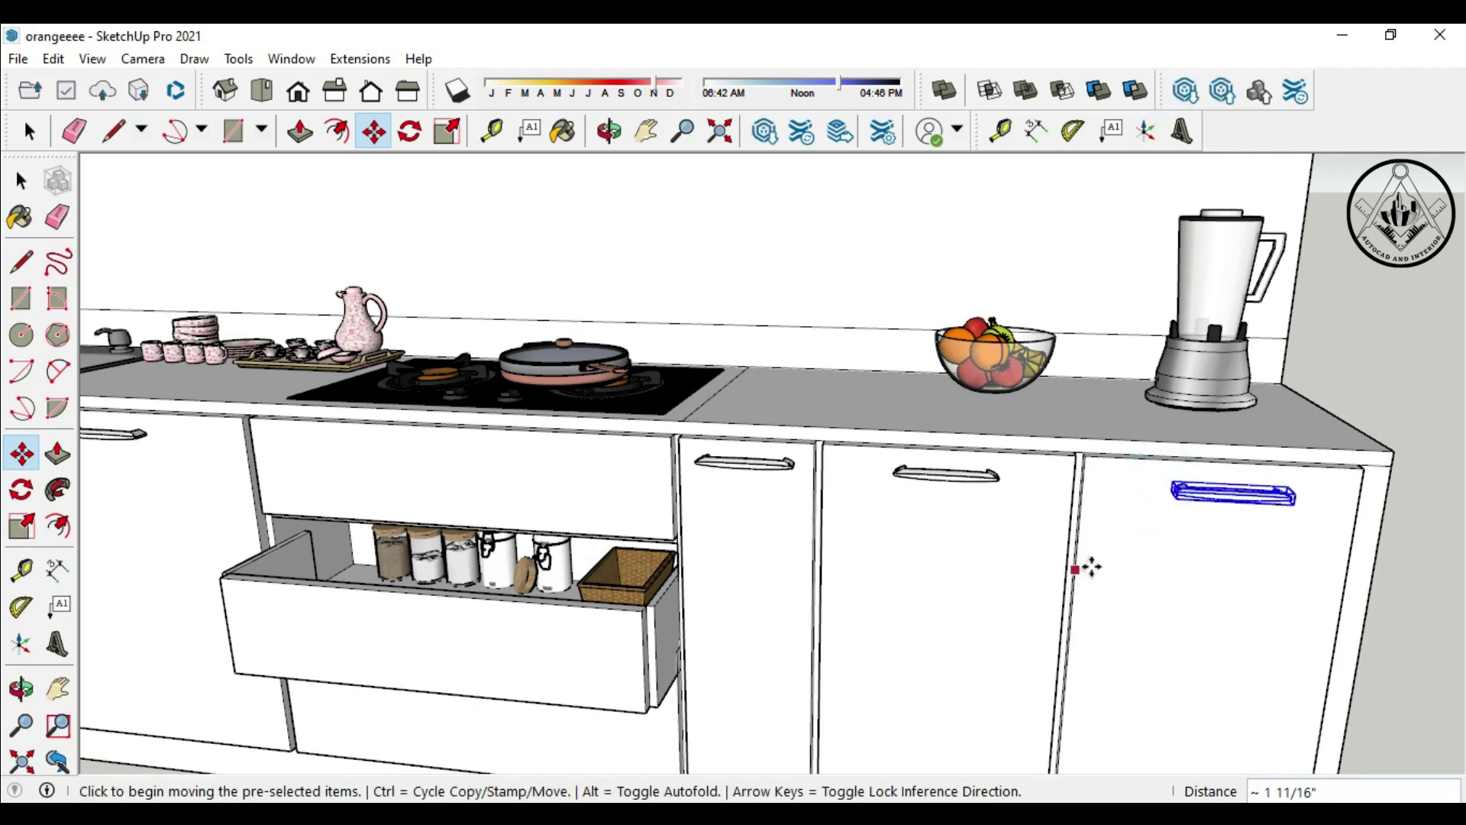
{"action": "scroll", "coordinate": [1097, 566], "scroll_direction": "down", "scroll_amount": 3}
{"action": "scroll", "coordinate": [1096, 566], "scroll_direction": "down", "scroll_amount": 1}
{"action": "scroll", "coordinate": [727, 511], "scroll_direction": "up", "scroll_amount": 2}
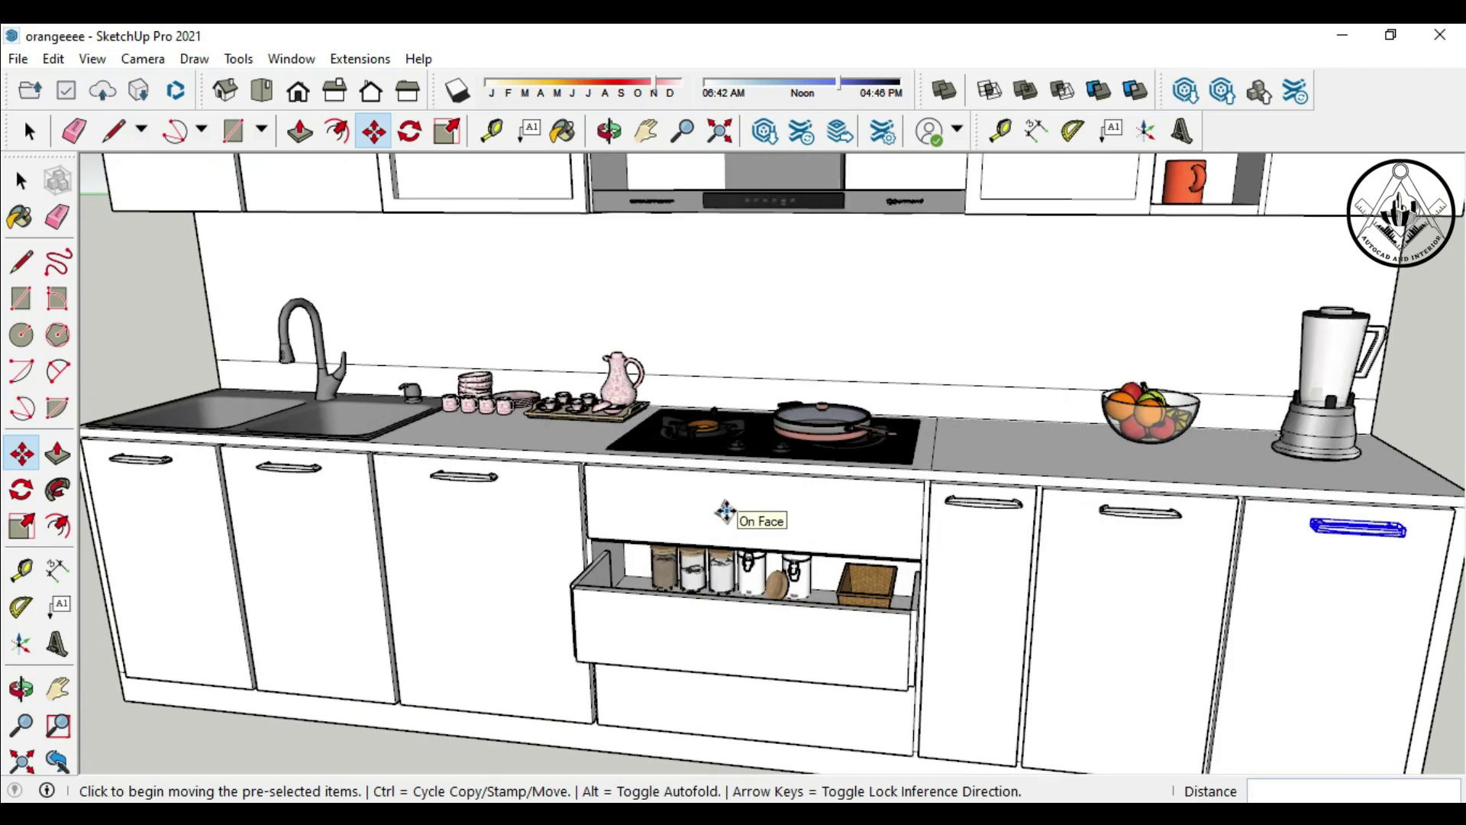
Step: Paste a handle onto the top drawer front and centre it with Move
{"action": "key", "text": "ctrl+v"}
{"action": "left_click", "coordinate": [724, 511]}
{"action": "key", "text": "m"}
{"action": "scroll", "coordinate": [723, 511], "scroll_direction": "up", "scroll_amount": 2}
{"action": "scroll", "coordinate": [724, 511], "scroll_direction": "up", "scroll_amount": 1}
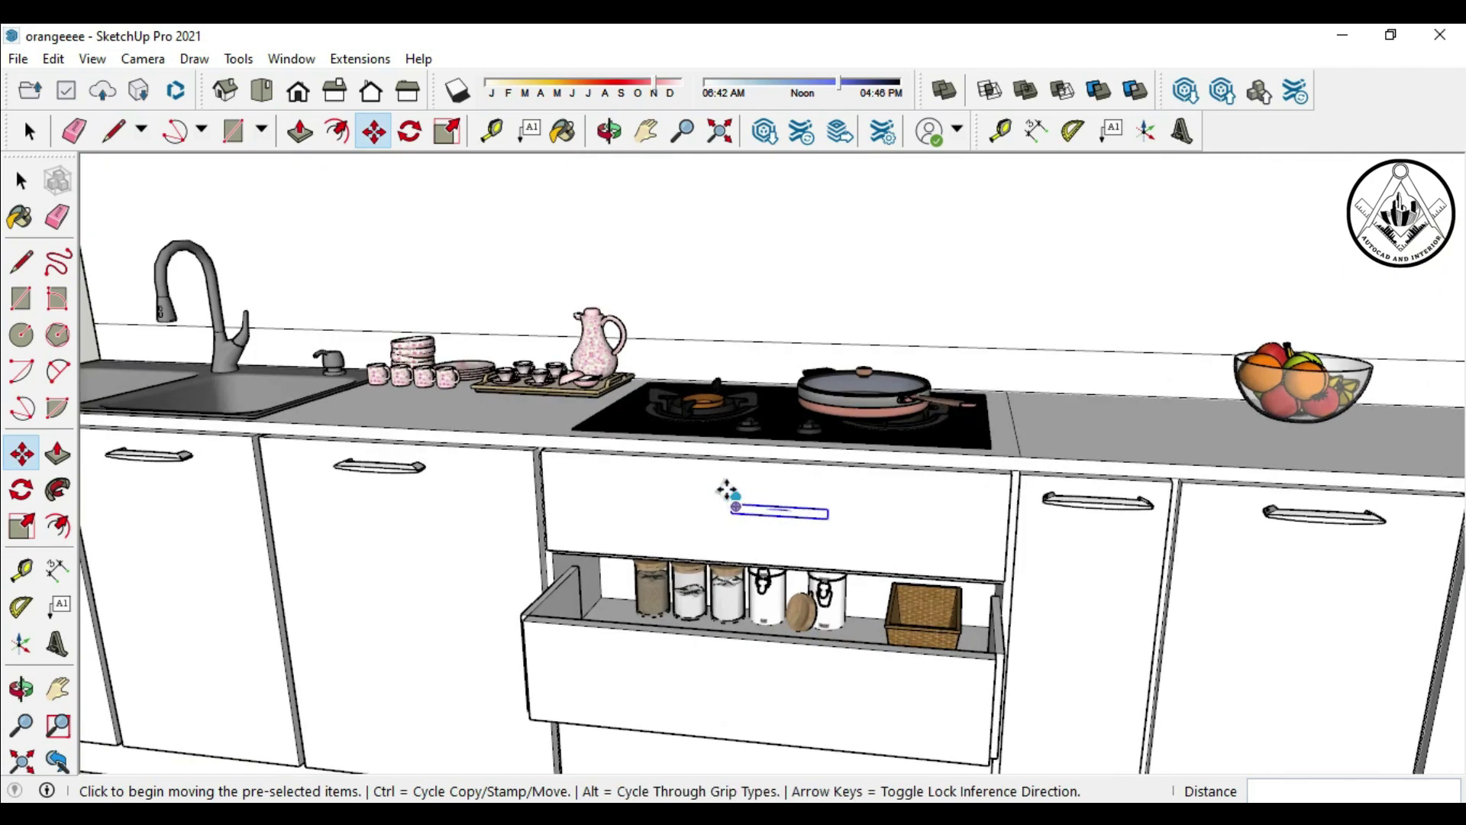
{"action": "left_click", "coordinate": [726, 493]}
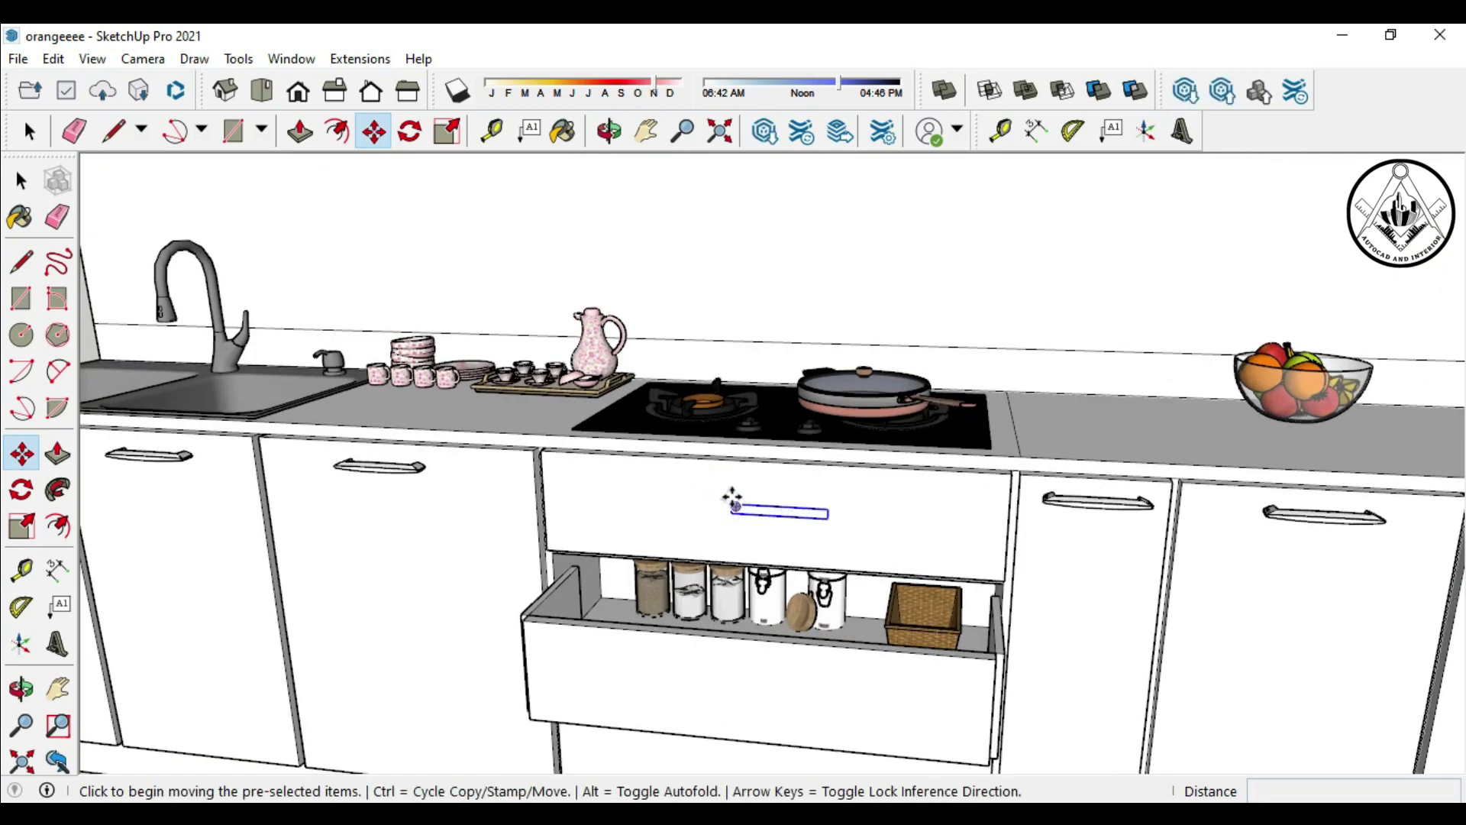
{"action": "left_click", "coordinate": [726, 496]}
{"action": "mouse_move", "coordinate": [845, 534]}
{"action": "middle_mouse_down"}
{"action": "mouse_move", "coordinate": [878, 544]}
{"action": "mouse_move", "coordinate": [796, 508]}
{"action": "middle_mouse_up"}
{"action": "scroll", "coordinate": [796, 507], "scroll_direction": "up", "scroll_amount": 2}
{"action": "scroll", "coordinate": [795, 491], "scroll_direction": "up", "scroll_amount": 2}
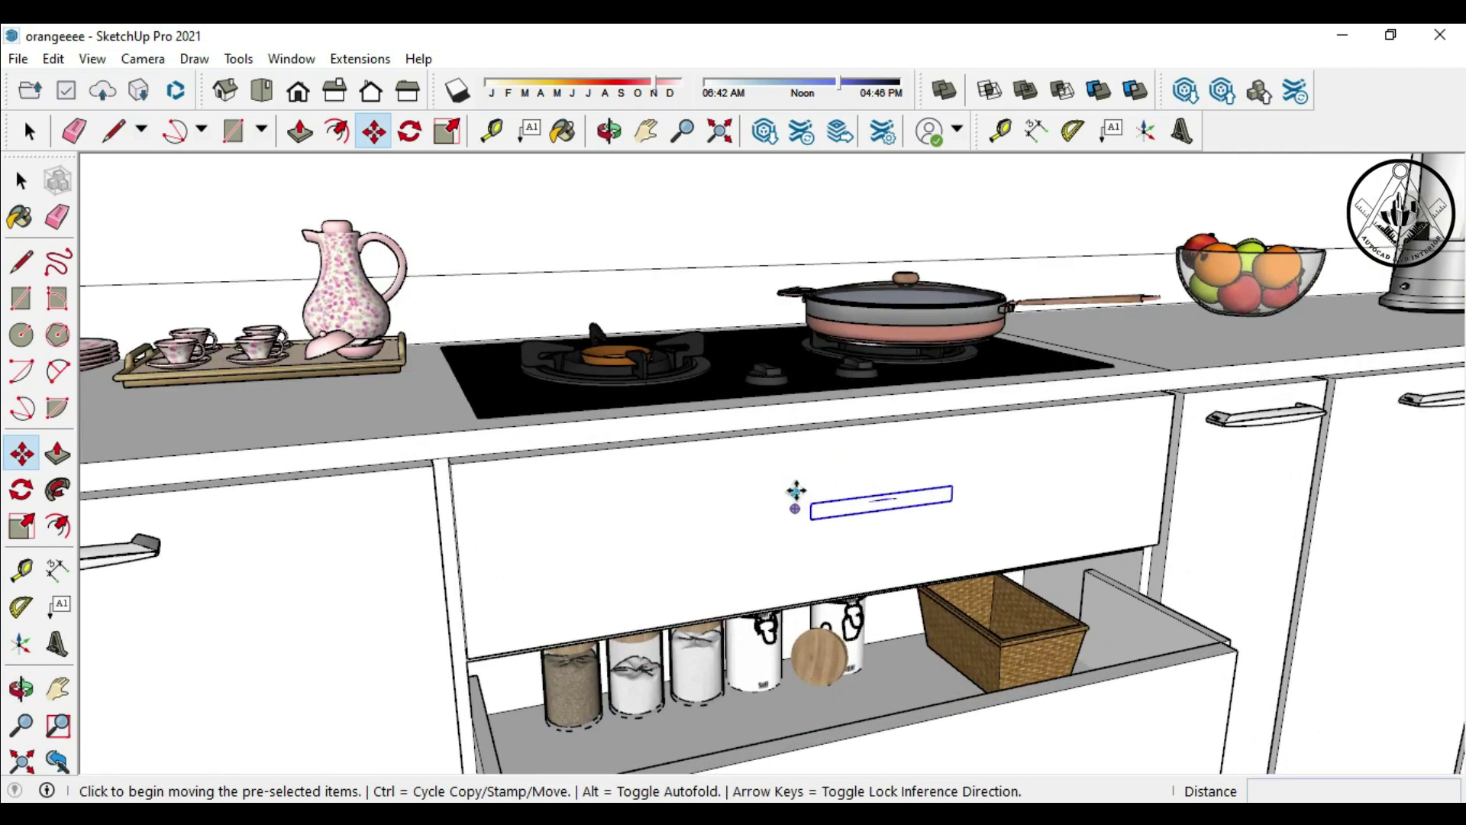
{"action": "left_click", "coordinate": [795, 491]}
{"action": "scroll", "coordinate": [671, 461], "scroll_direction": "down", "scroll_amount": 3}
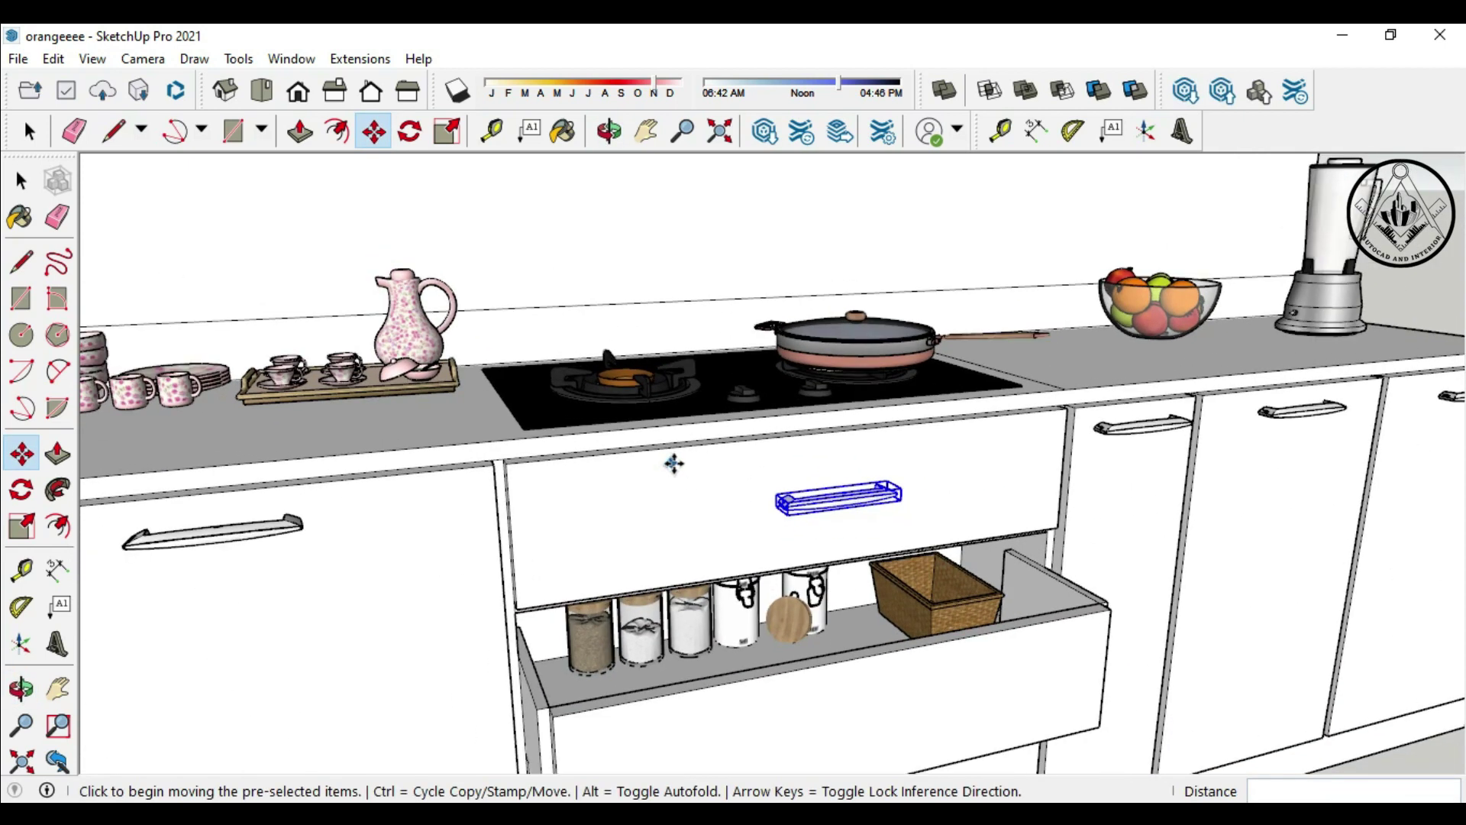
{"action": "scroll", "coordinate": [671, 461], "scroll_direction": "down", "scroll_amount": 1}
Step: Paste a handle onto the open drawer front and nudge it into position
{"action": "key", "text": "ctrl+v"}
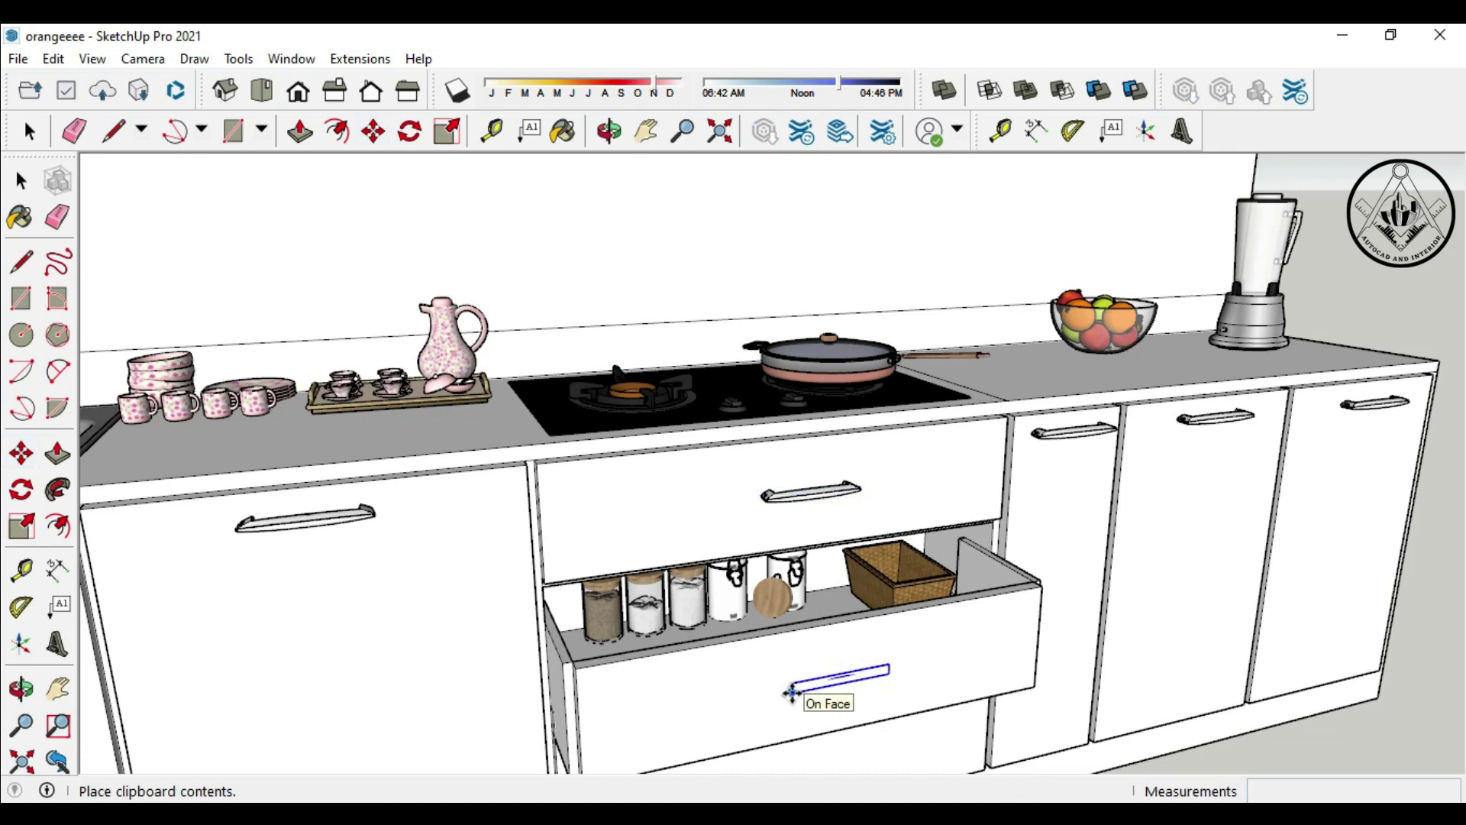
{"action": "left_click", "coordinate": [789, 692]}
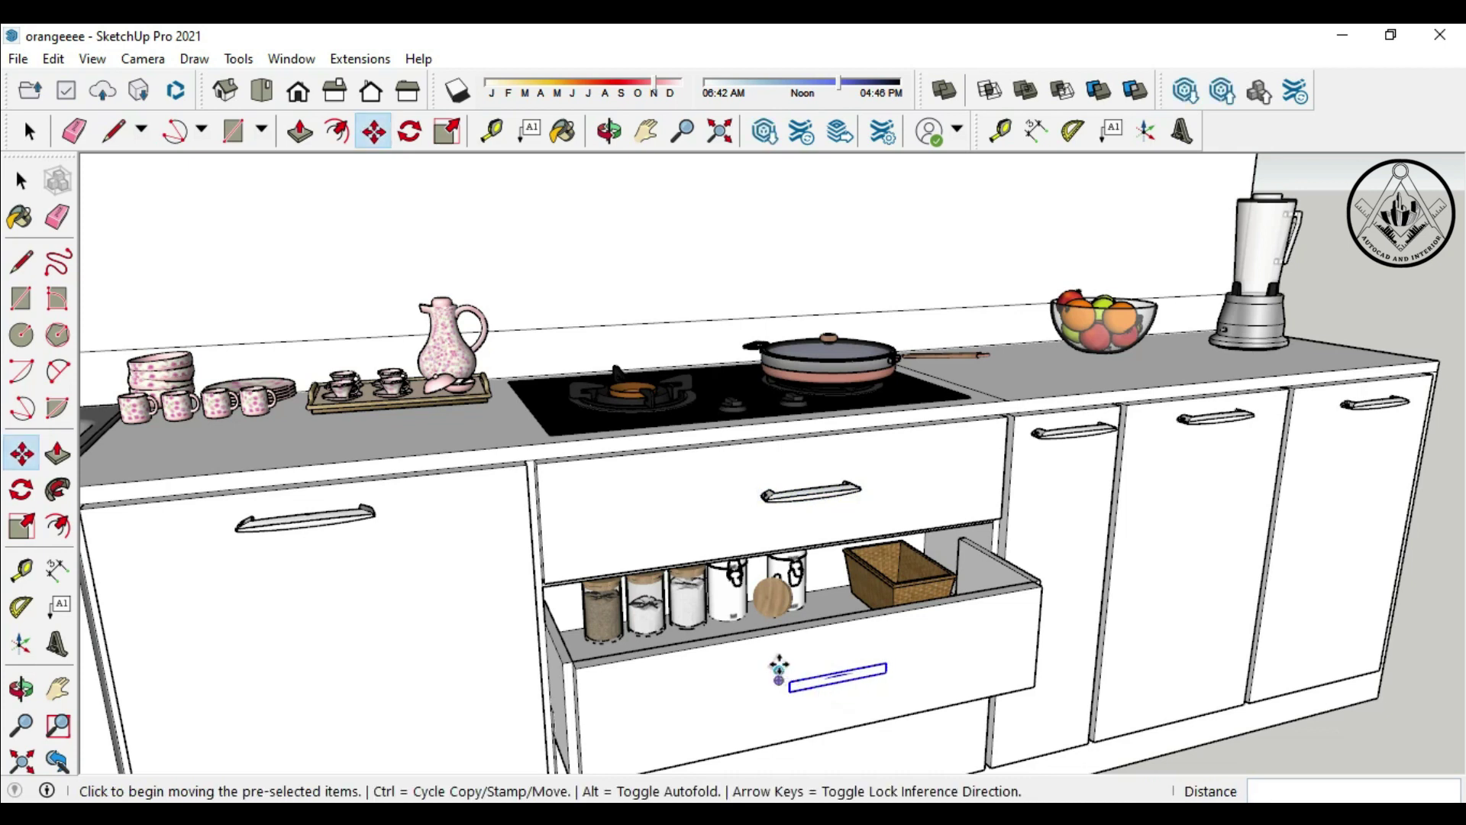
{"action": "left_click", "coordinate": [778, 669]}
{"action": "scroll", "coordinate": [778, 680], "scroll_direction": "down", "scroll_amount": 2}
{"action": "scroll", "coordinate": [773, 687], "scroll_direction": "up", "scroll_amount": 1}
{"action": "mouse_move", "coordinate": [773, 687]}
{"action": "middle_mouse_down"}
{"action": "mouse_move", "coordinate": [739, 657]}
{"action": "mouse_move", "coordinate": [710, 558]}
{"action": "mouse_move", "coordinate": [707, 571]}
{"action": "middle_mouse_up"}
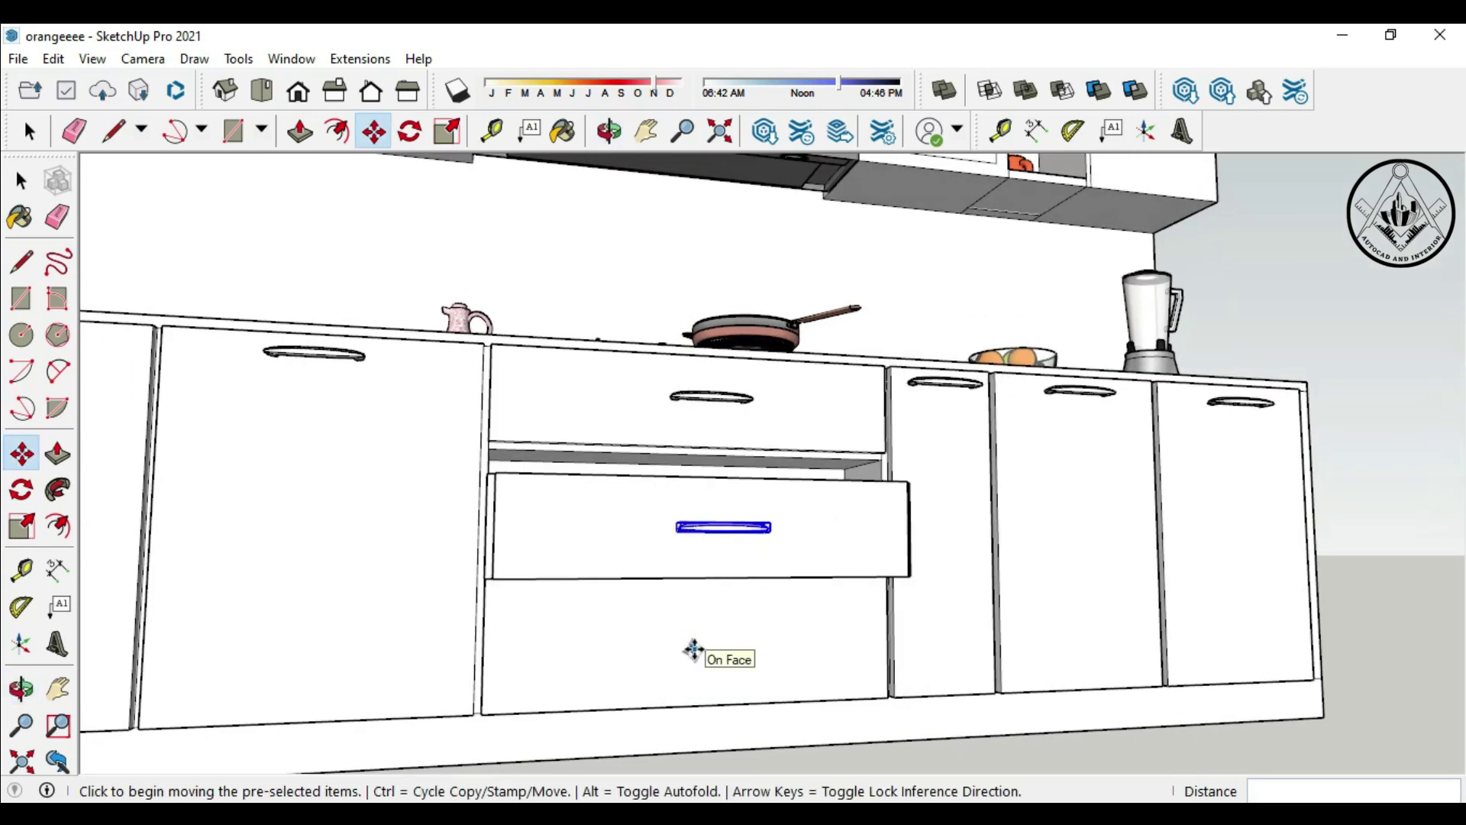
Step: Centre a handle near the bottom drawer's top, then return to the model window
{"action": "key", "text": "ctrl+v"}
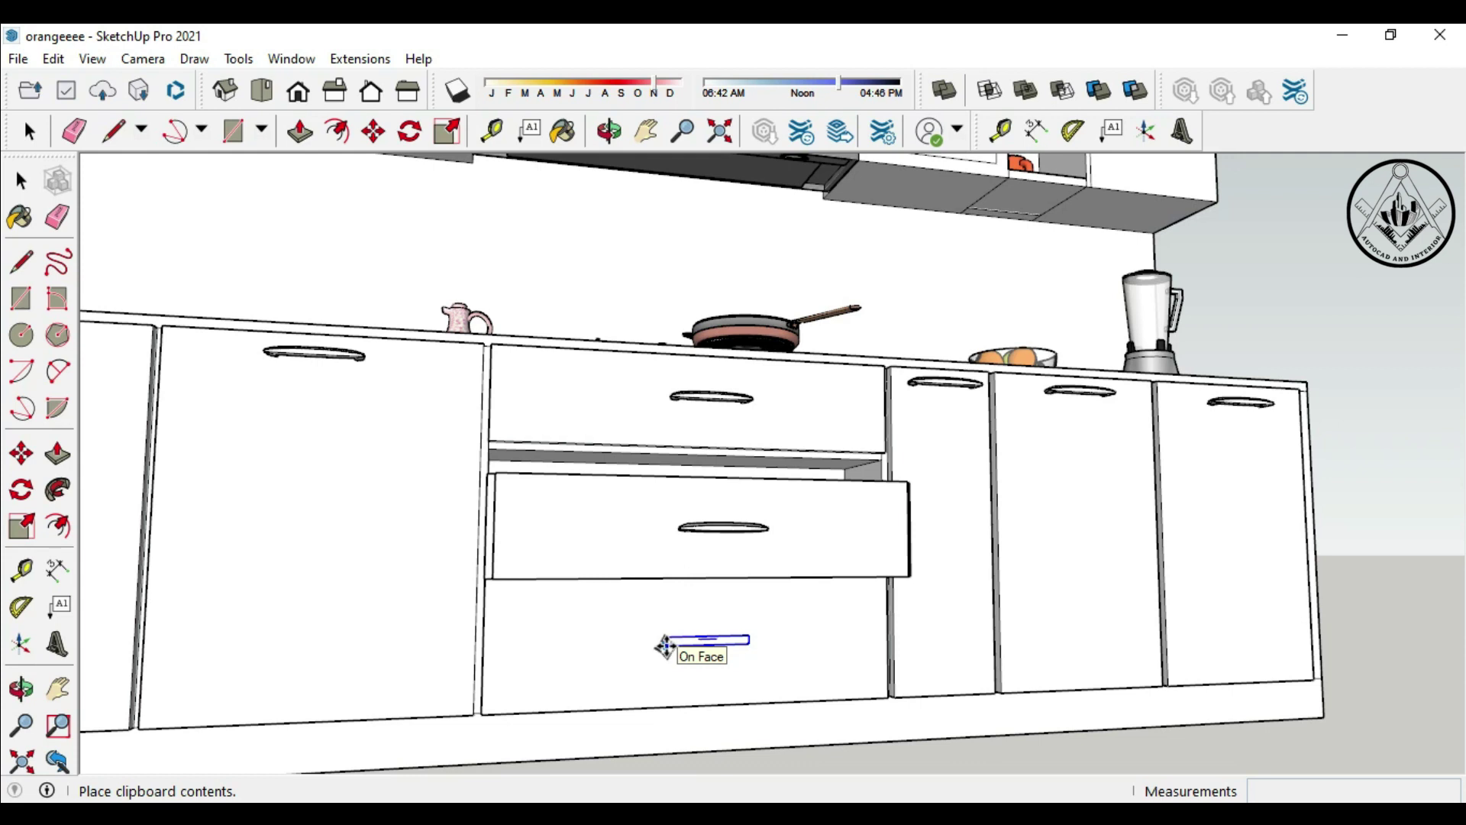
{"action": "left_click", "coordinate": [663, 640]}
{"action": "mouse_move", "coordinate": [657, 616]}
{"action": "middle_mouse_down"}
{"action": "mouse_move", "coordinate": [658, 648]}
{"action": "mouse_move", "coordinate": [717, 710]}
{"action": "middle_mouse_up"}
{"action": "left_click", "coordinate": [680, 640]}
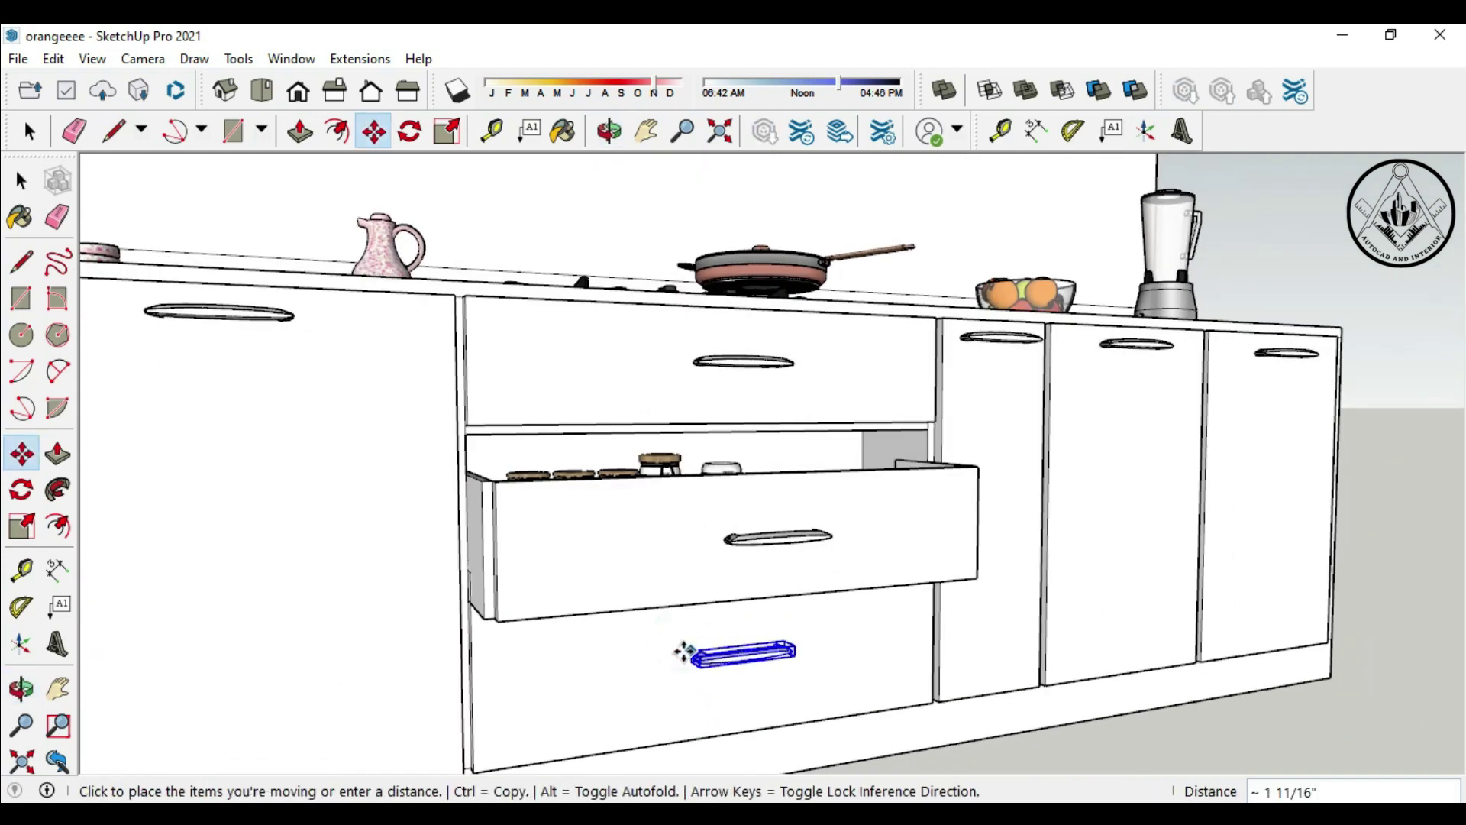
{"action": "left_click", "coordinate": [680, 646]}
{"action": "middle_click_drag", "start_coordinate": [681, 647], "coordinate": [677, 686]}
{"action": "scroll", "coordinate": [677, 686], "scroll_direction": "down", "scroll_amount": 3}
{"action": "scroll", "coordinate": [676, 686], "scroll_direction": "down", "scroll_amount": 3}
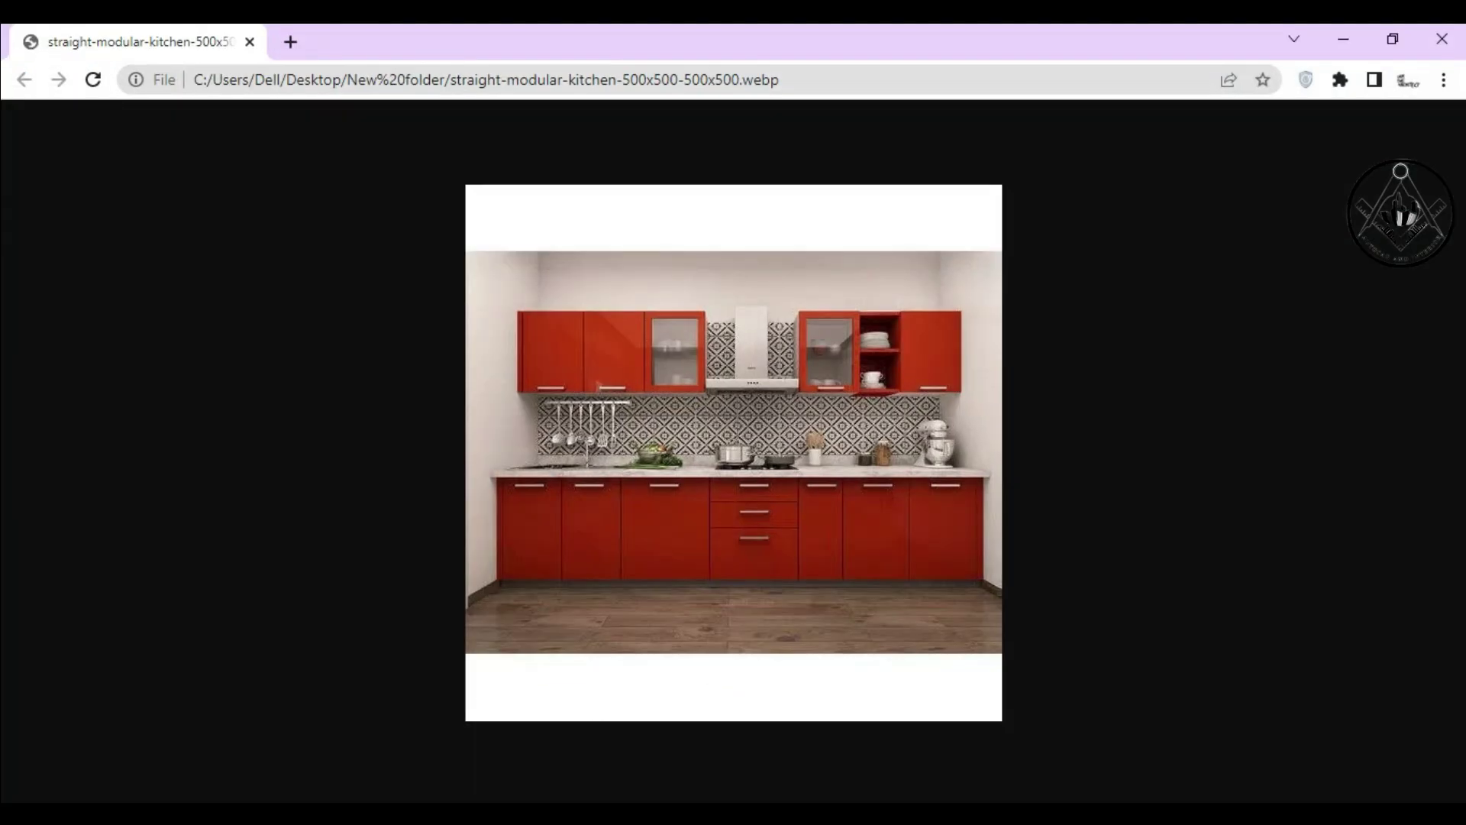
{"action": "left_click", "coordinate": [603, 729]}
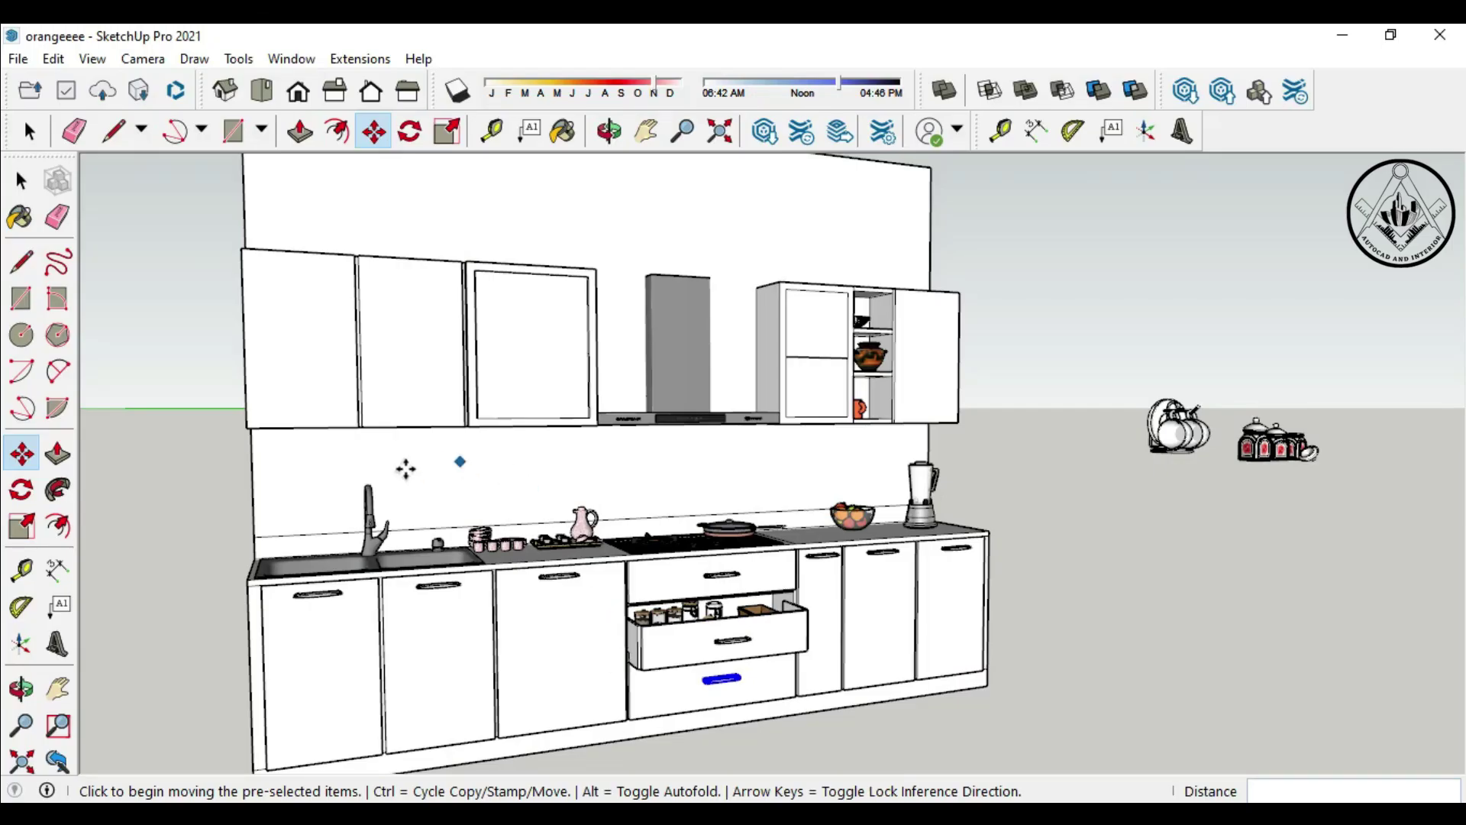
Step: Paste a handle along the bottom edge of the upper-left cabinet door
{"action": "scroll", "coordinate": [289, 413], "scroll_direction": "up", "scroll_amount": 2}
{"action": "key", "text": "ctrl+v"}
{"action": "left_click", "coordinate": [276, 416]}
{"action": "middle_click_drag", "start_coordinate": [298, 449], "coordinate": [294, 485]}
{"action": "scroll", "coordinate": [290, 487], "scroll_direction": "up", "scroll_amount": 3}
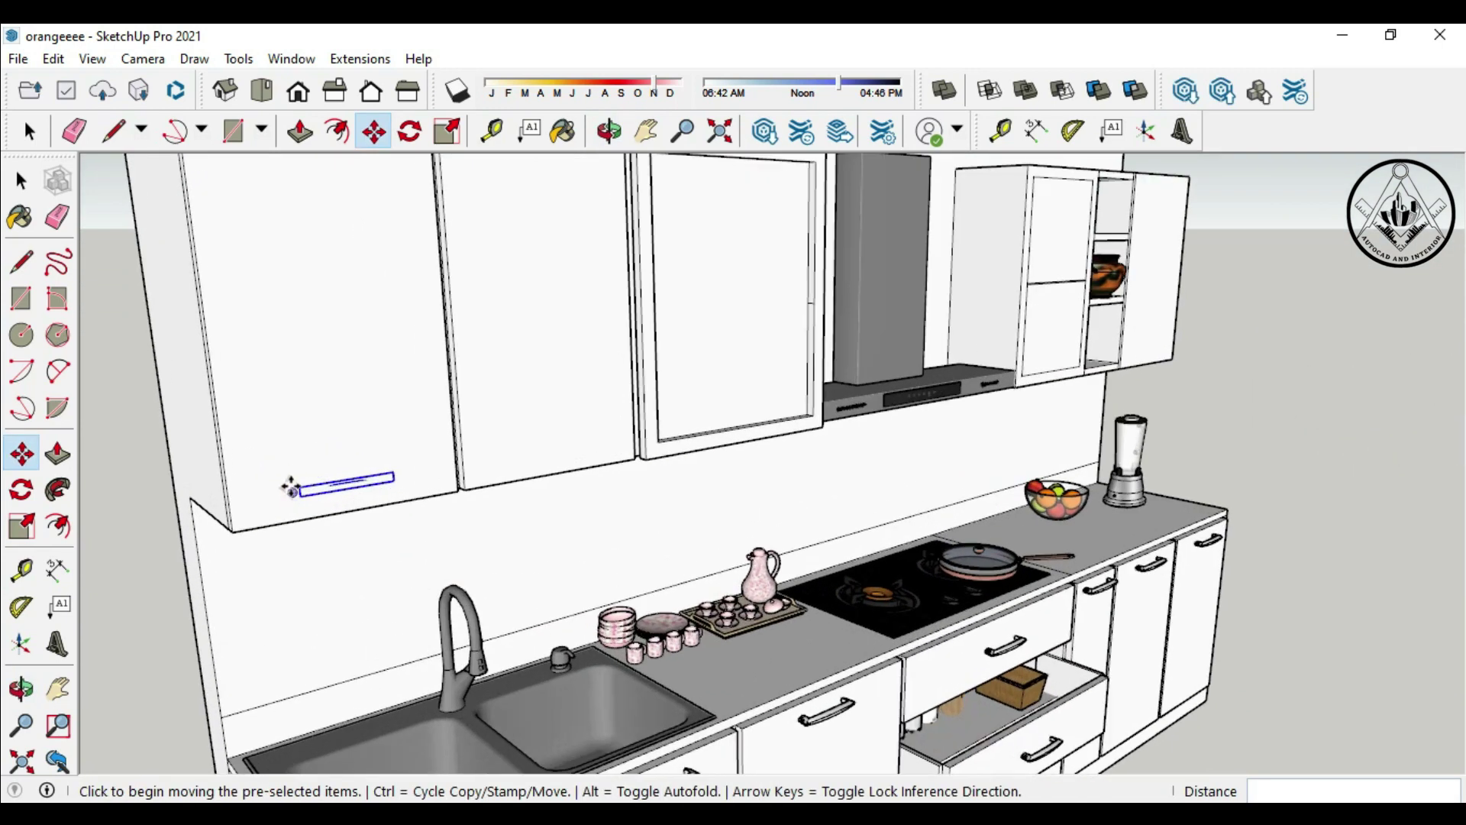
{"action": "left_click", "coordinate": [291, 479]}
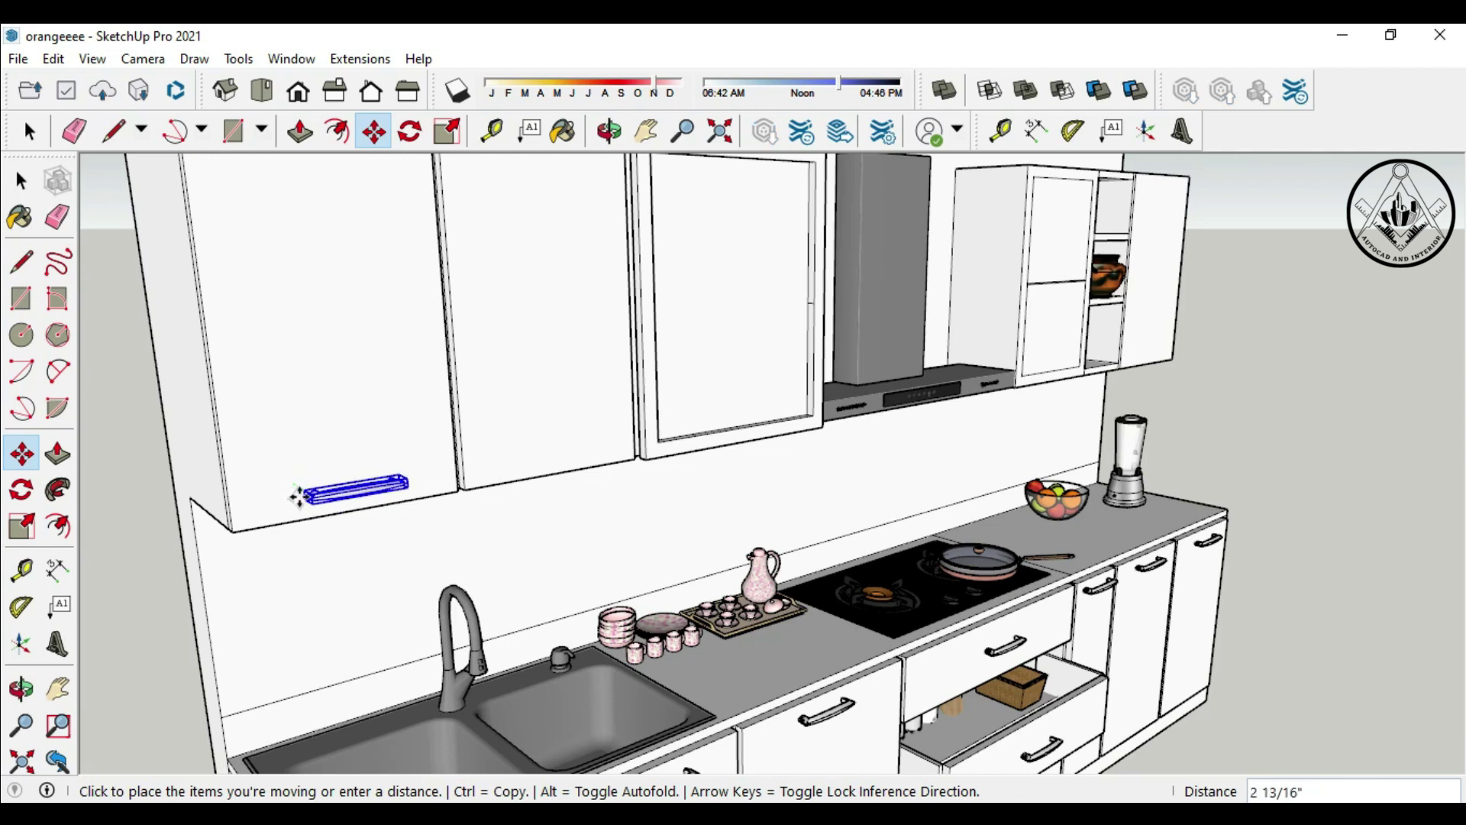
{"action": "left_click", "coordinate": [297, 496]}
Step: Paste a handle along the second upper door's bottom edge
{"action": "key", "text": "ctrl+v"}
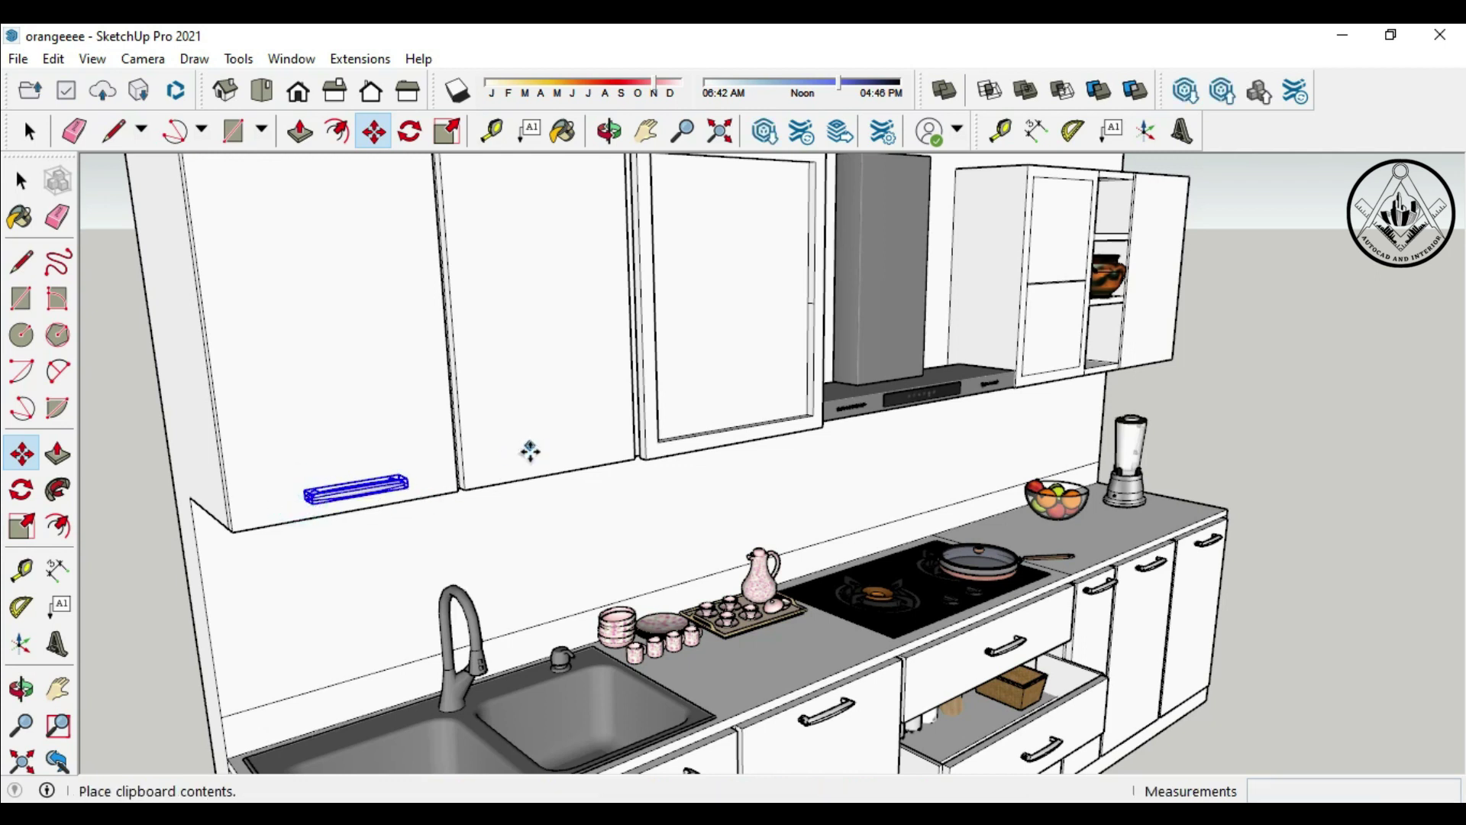
{"action": "left_click", "coordinate": [524, 465]}
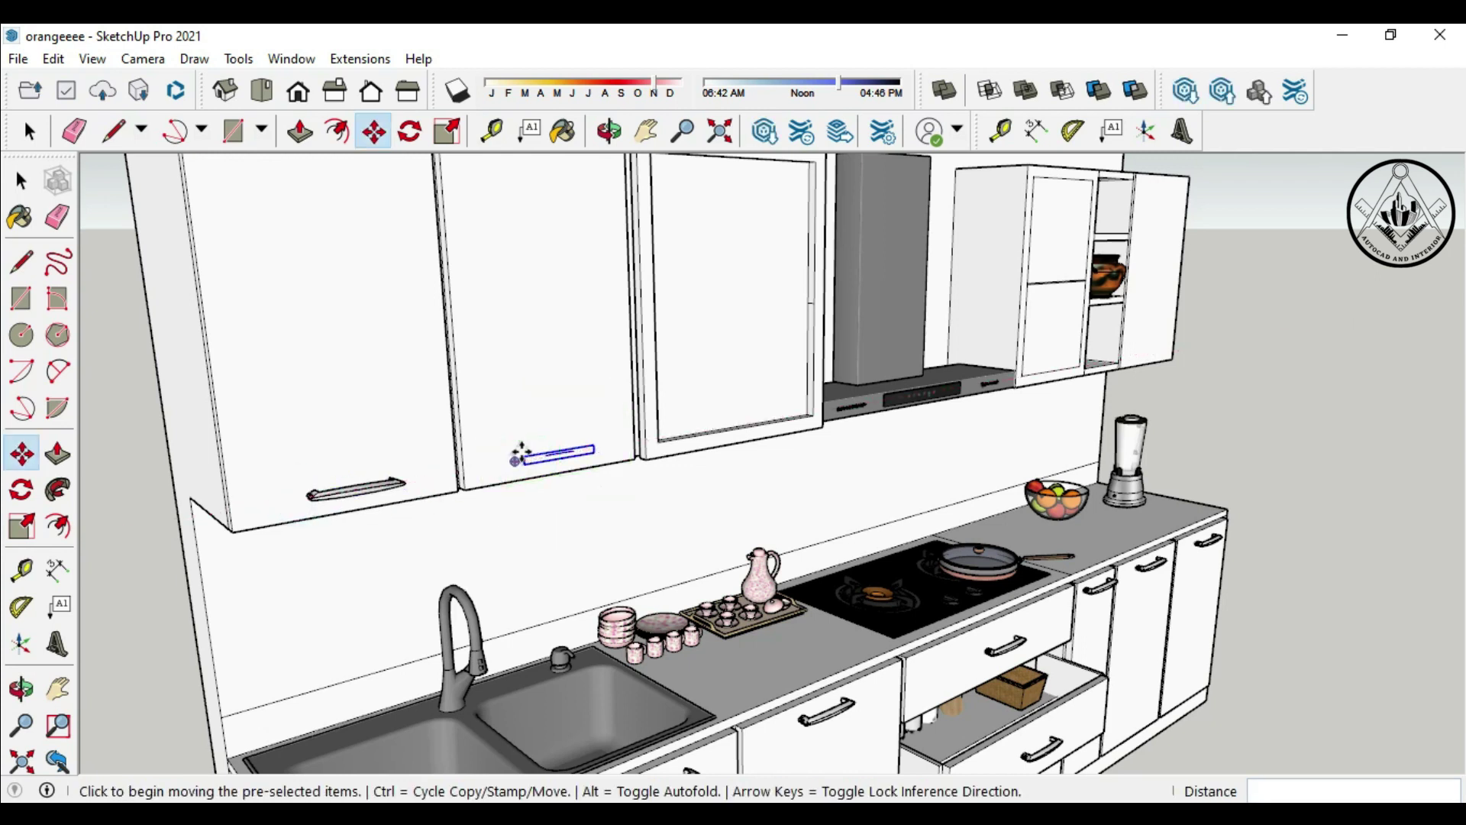
{"action": "middle_click_drag", "start_coordinate": [526, 468], "coordinate": [564, 520]}
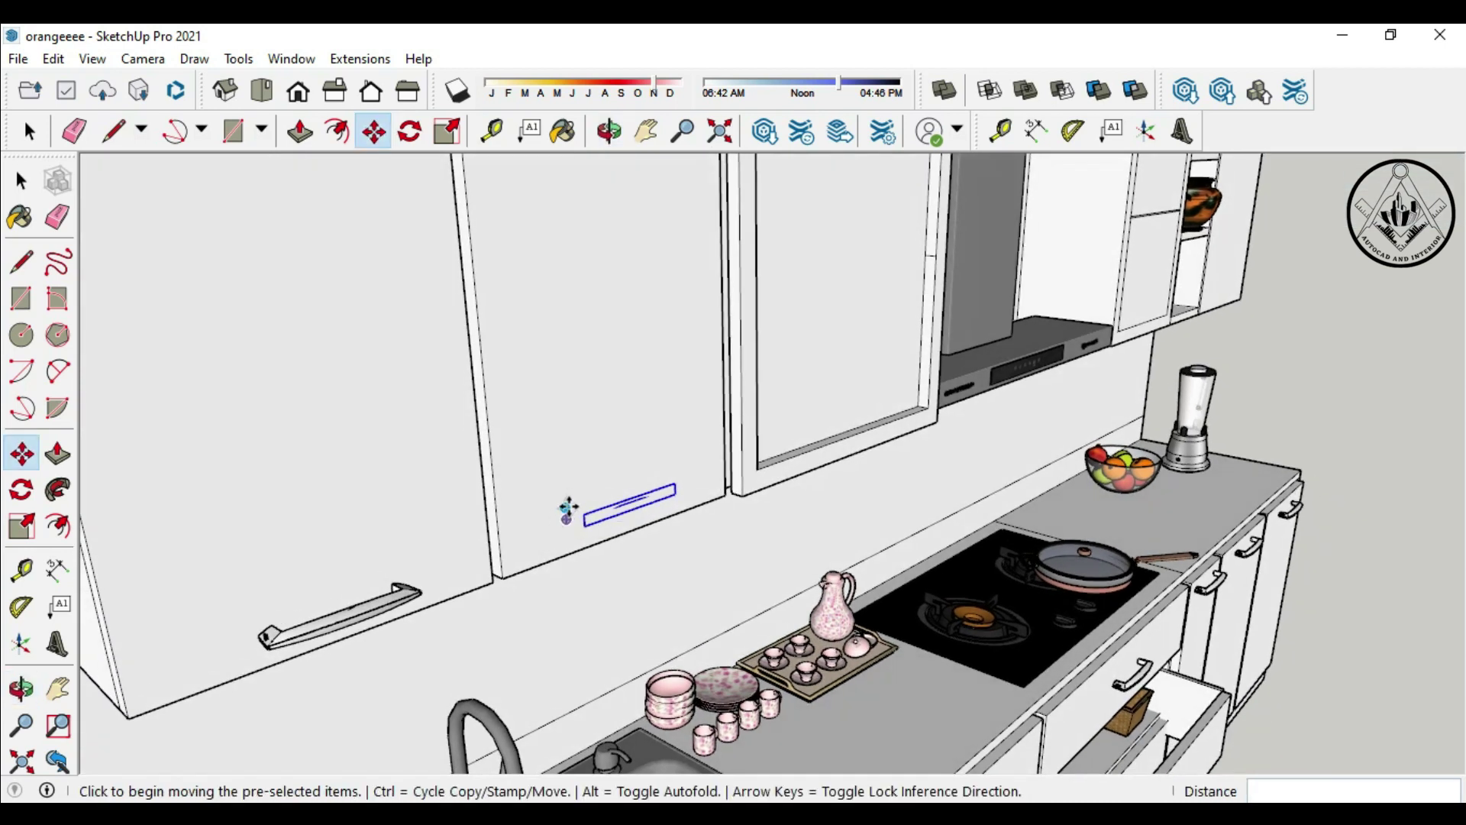
{"action": "left_click", "coordinate": [567, 508]}
{"action": "left_click", "coordinate": [567, 515]}
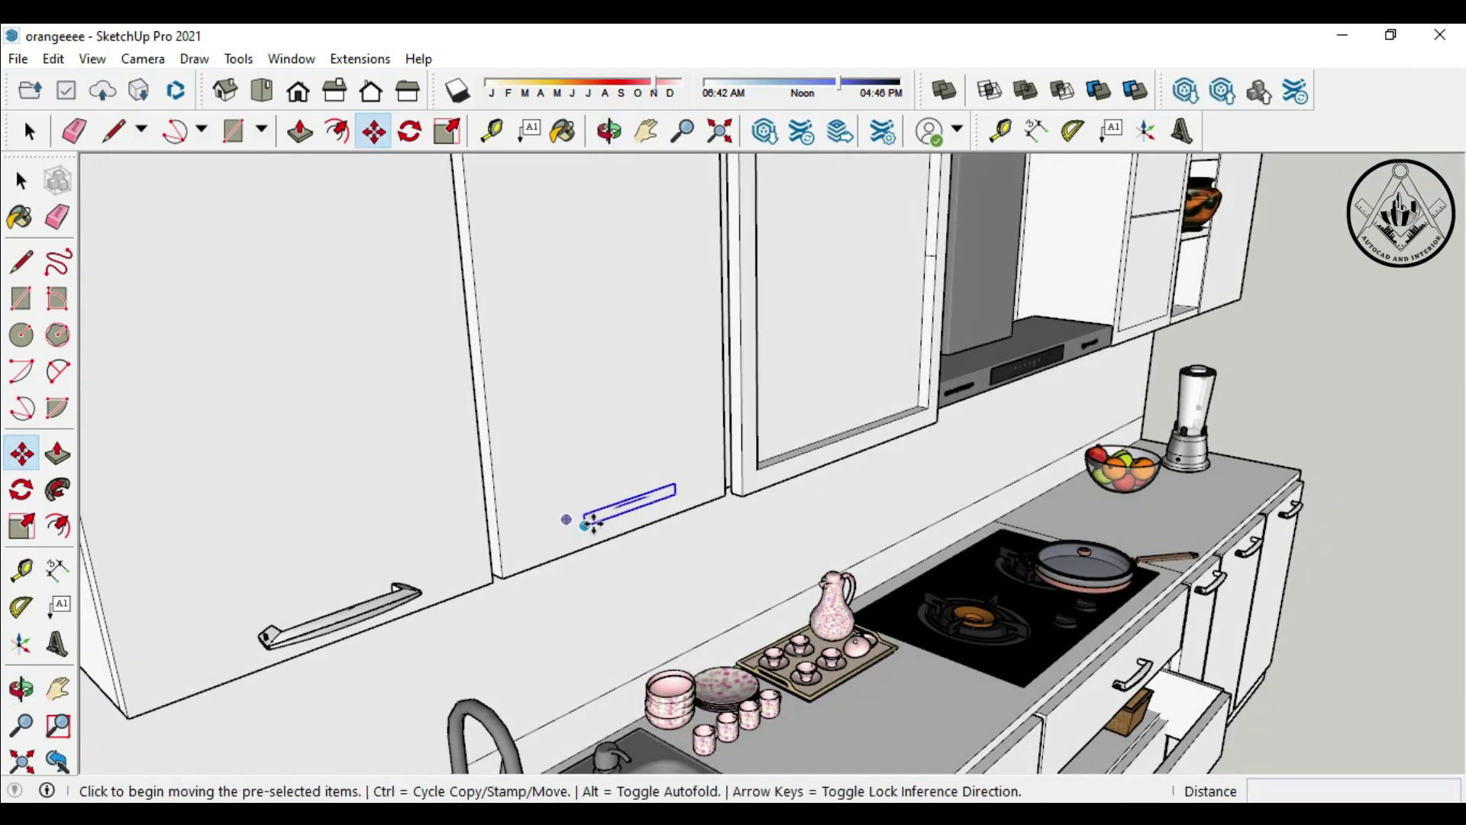
{"action": "left_click", "coordinate": [565, 508]}
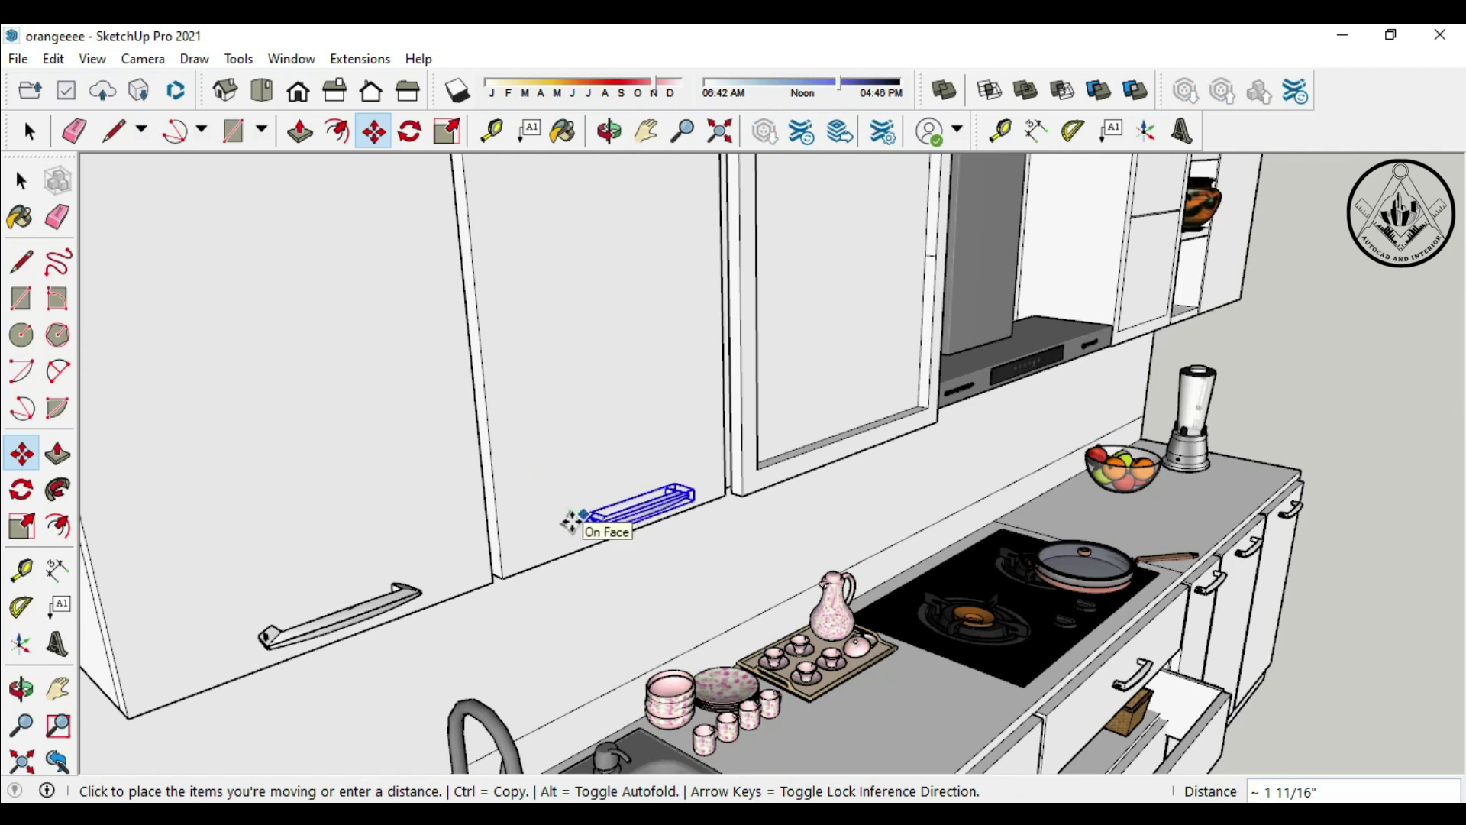
{"action": "left_click", "coordinate": [577, 516]}
{"action": "mouse_move", "coordinate": [543, 513]}
{"action": "middle_mouse_down"}
{"action": "mouse_move", "coordinate": [619, 504]}
{"action": "mouse_move", "coordinate": [606, 468]}
{"action": "middle_mouse_up"}
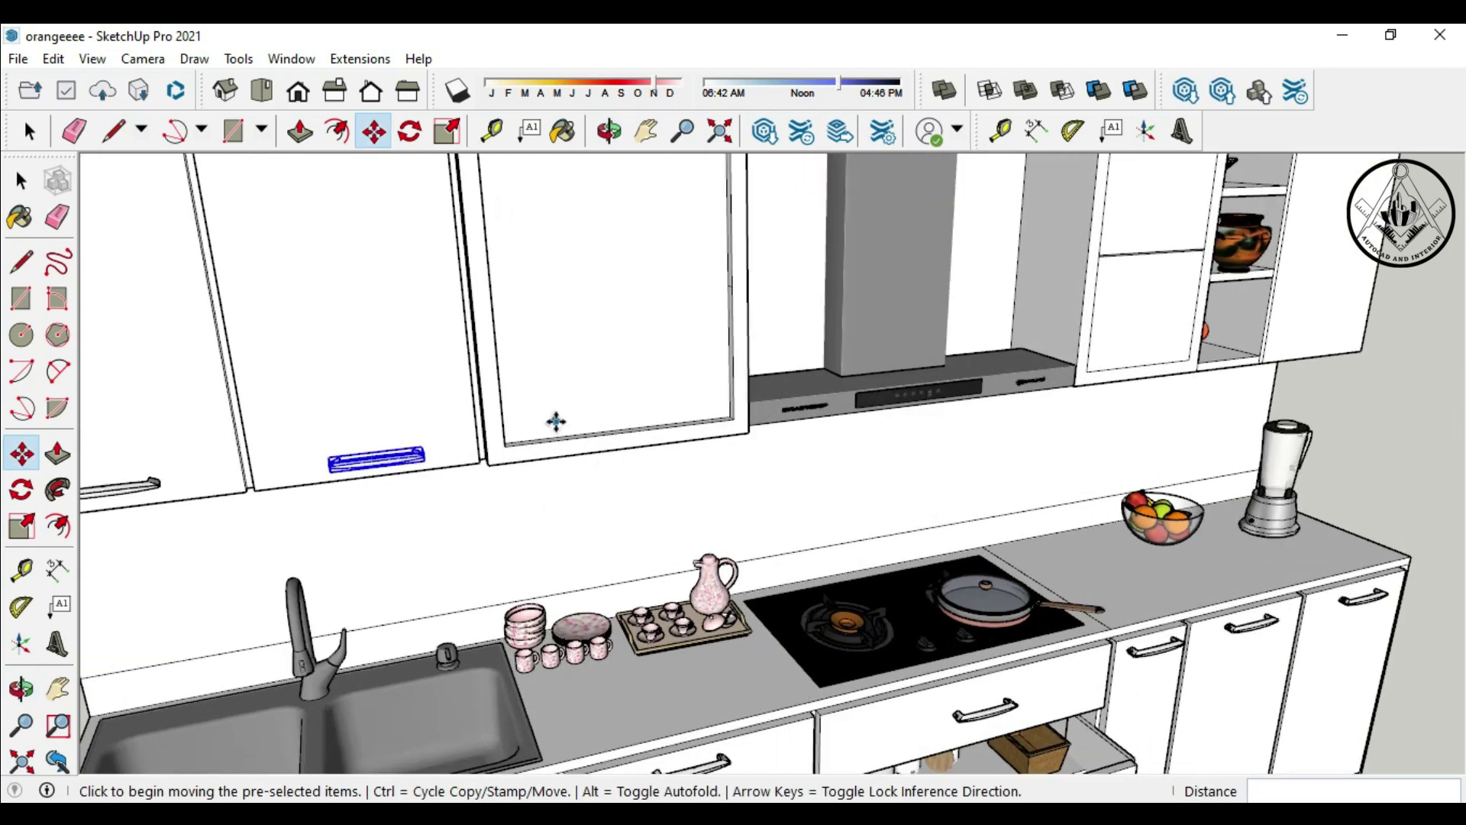
{"action": "scroll", "coordinate": [614, 456], "scroll_direction": "up", "scroll_amount": 3}
Step: Paste a handle onto the framed cabinet door's bottom rail
{"action": "key", "text": "ctrl+v"}
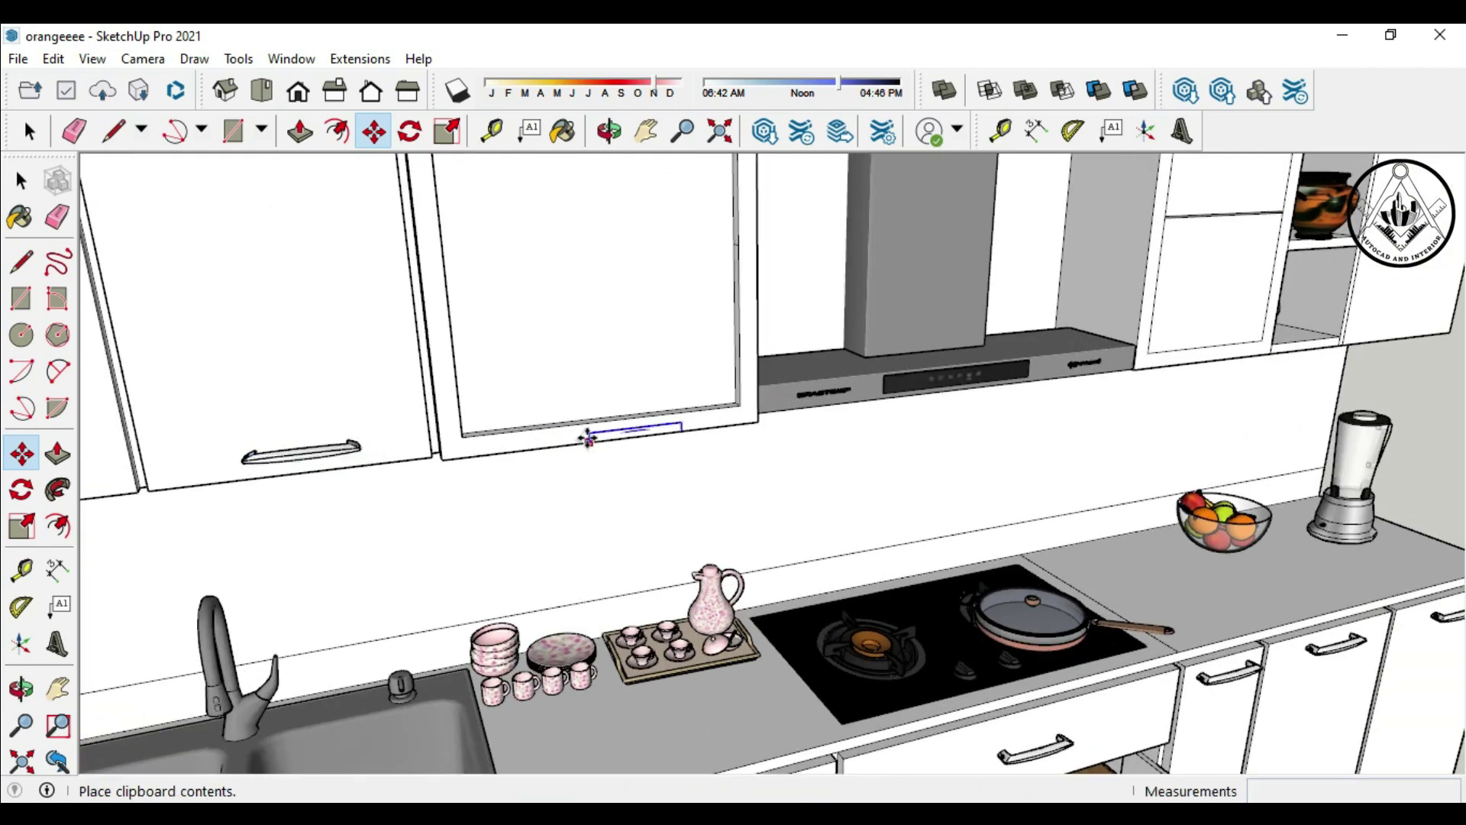
{"action": "scroll", "coordinate": [560, 435], "scroll_direction": "up", "scroll_amount": 2}
{"action": "scroll", "coordinate": [549, 440], "scroll_direction": "up", "scroll_amount": 2}
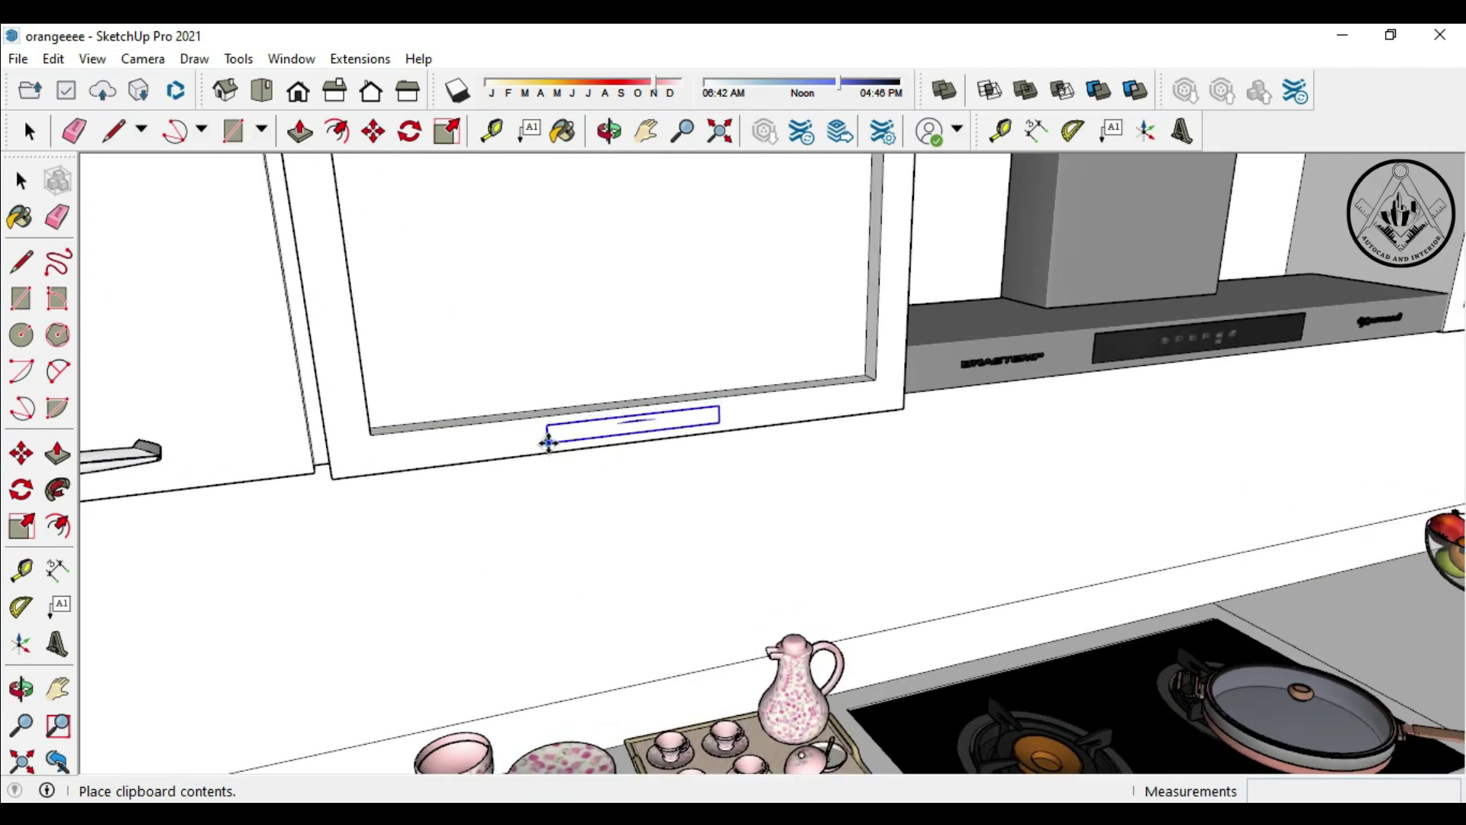
{"action": "left_click", "coordinate": [545, 443]}
{"action": "mouse_move", "coordinate": [508, 456]}
{"action": "middle_mouse_down"}
{"action": "mouse_move", "coordinate": [611, 501]}
{"action": "mouse_move", "coordinate": [631, 484]}
{"action": "middle_mouse_up"}
{"action": "left_click", "coordinate": [628, 480]}
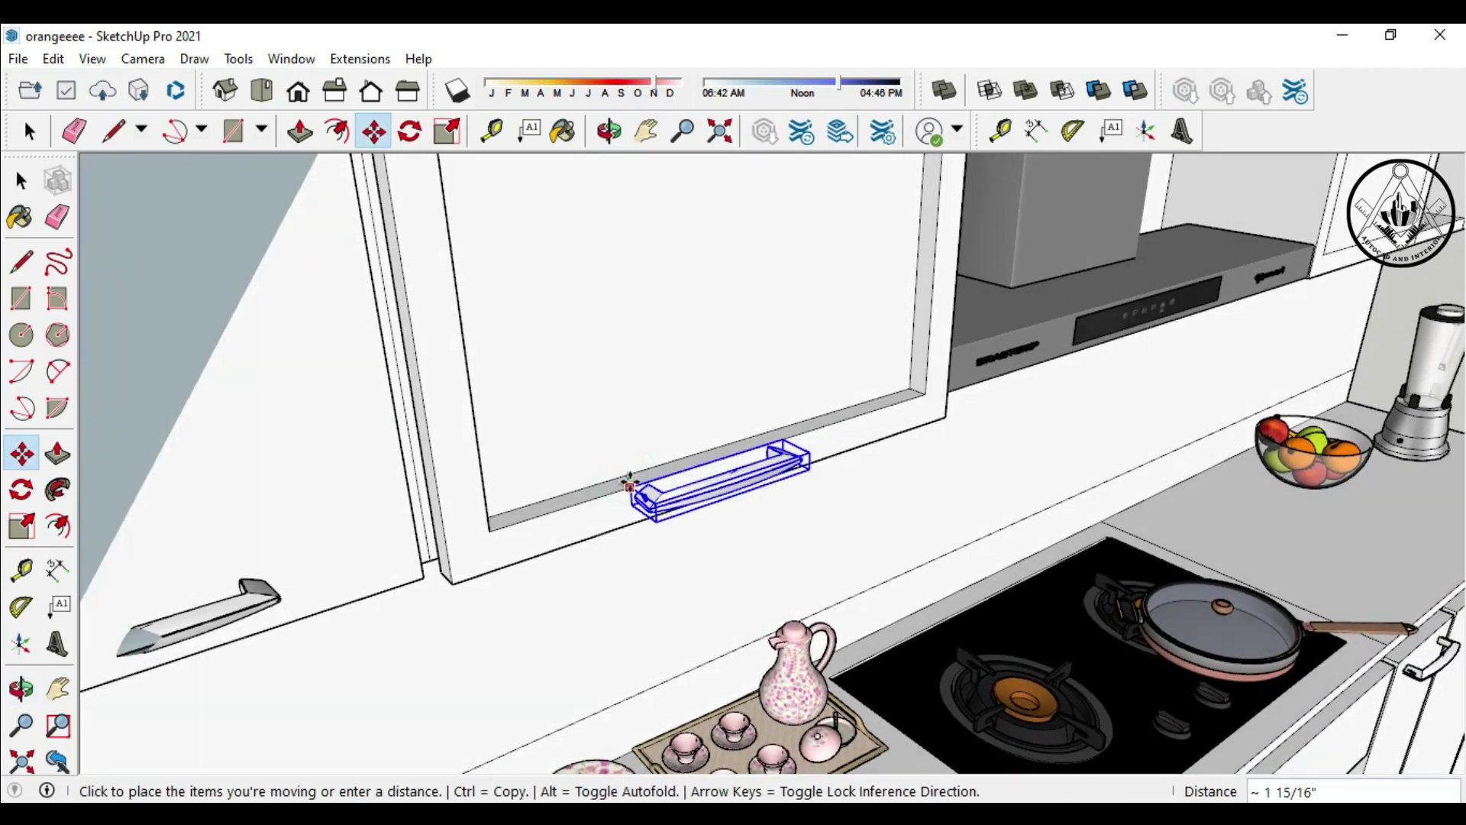
{"action": "left_click", "coordinate": [631, 486]}
{"action": "scroll", "coordinate": [510, 468], "scroll_direction": "down", "scroll_amount": 5}
{"action": "scroll", "coordinate": [406, 459], "scroll_direction": "down", "scroll_amount": 4}
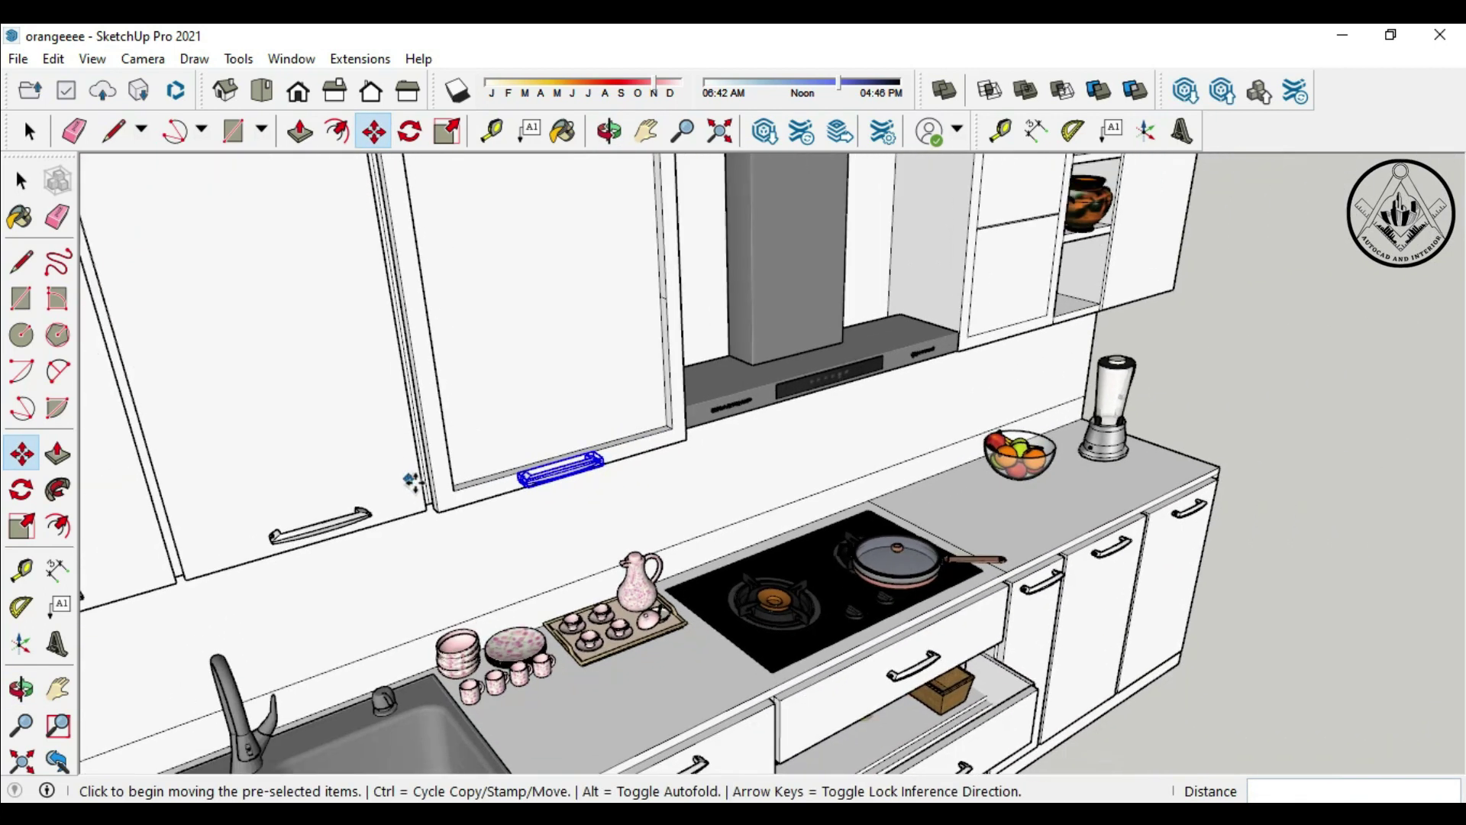
{"action": "scroll", "coordinate": [886, 397], "scroll_direction": "down", "scroll_amount": 3}
Step: Paste a handle onto the upper-right cabinet door and lower it 1 inch
{"action": "scroll", "coordinate": [1030, 314], "scroll_direction": "up", "scroll_amount": 3}
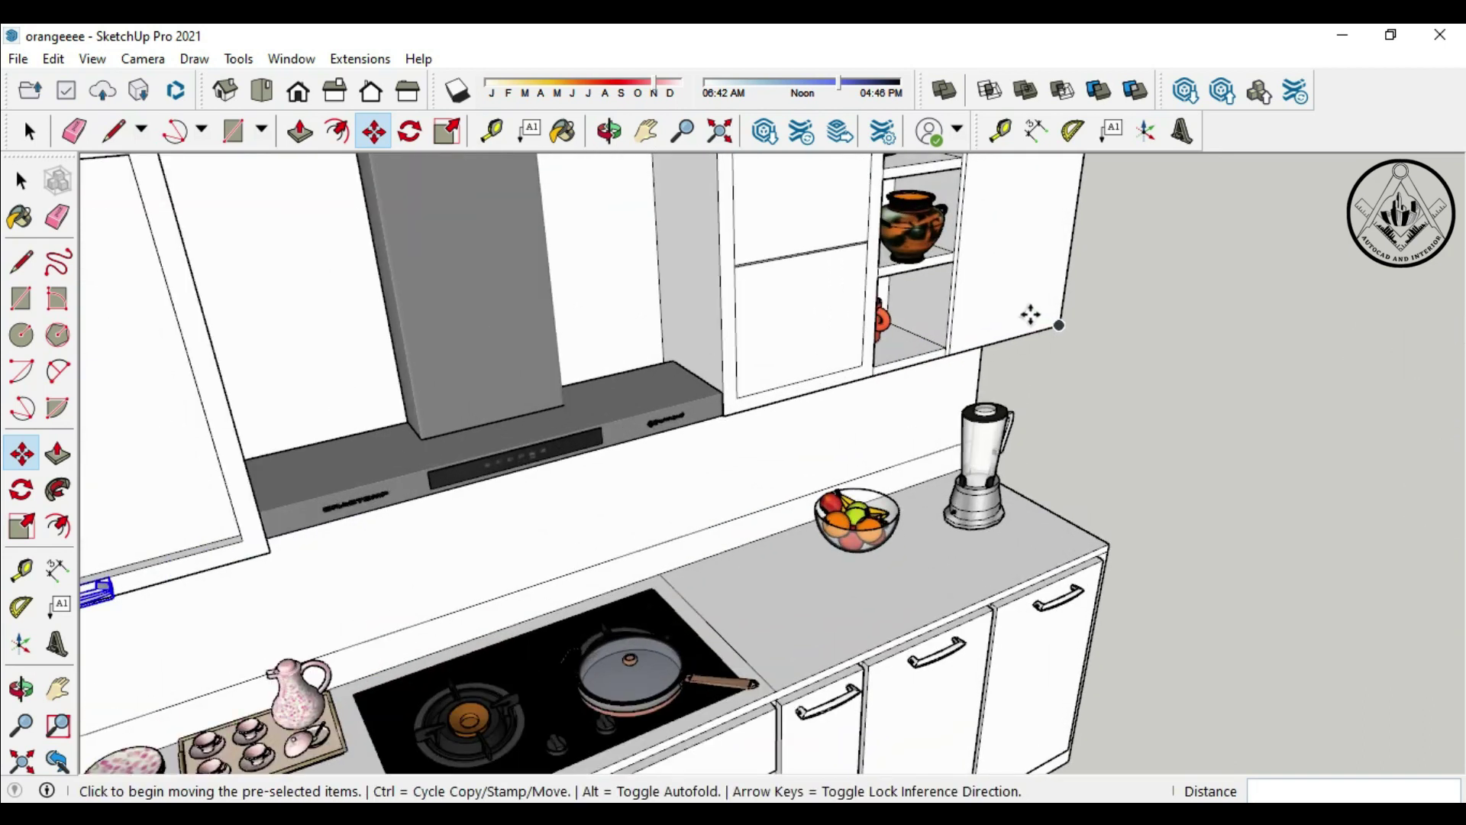
{"action": "key", "text": "ctrl+v"}
{"action": "scroll", "coordinate": [985, 316], "scroll_direction": "up", "scroll_amount": 2}
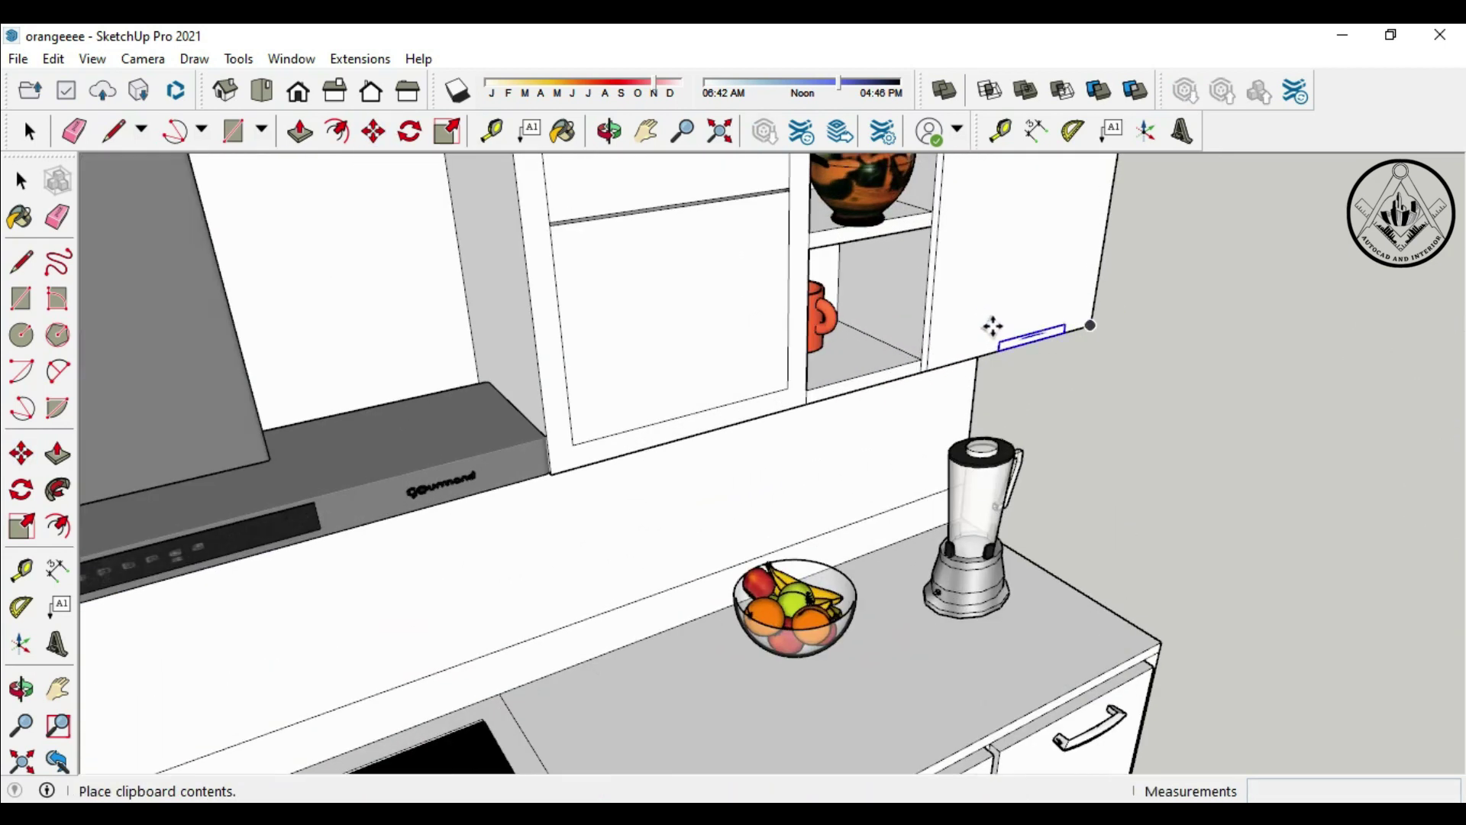
{"action": "scroll", "coordinate": [985, 327], "scroll_direction": "up", "scroll_amount": 2}
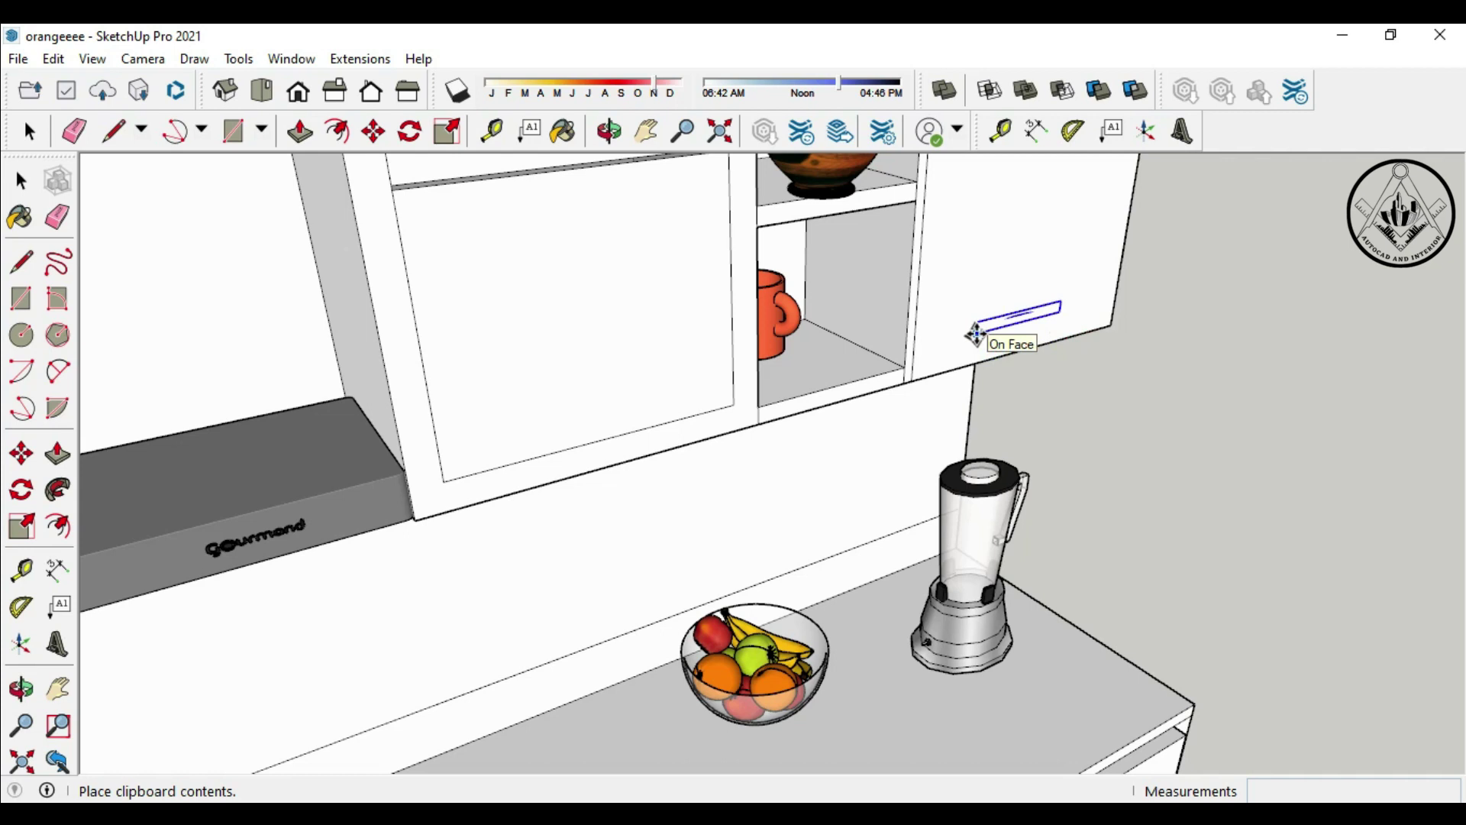
{"action": "left_click", "coordinate": [978, 339]}
{"action": "left_click", "coordinate": [957, 314]}
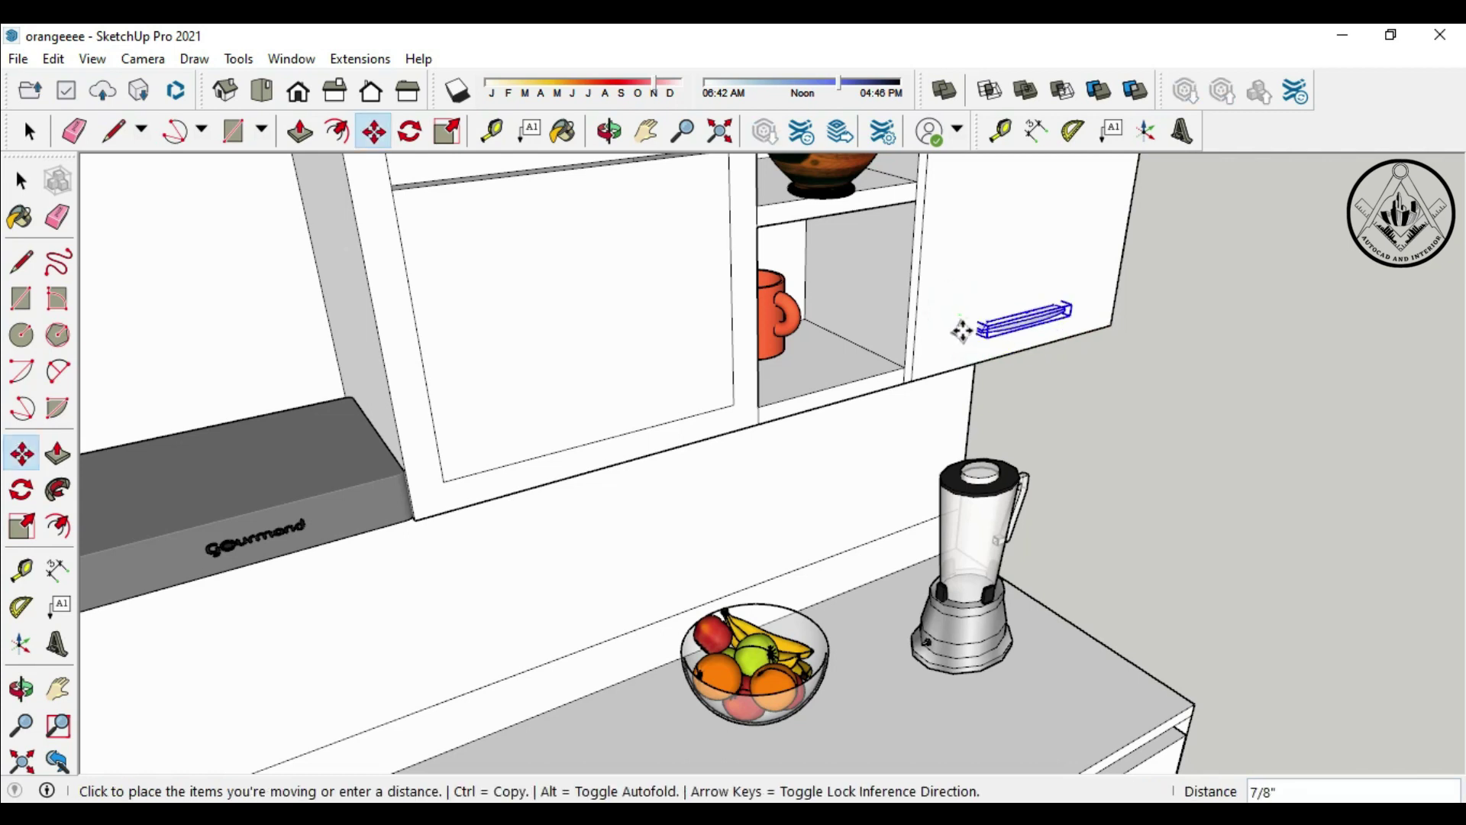
{"action": "left_click", "coordinate": [963, 330]}
{"action": "mouse_move", "coordinate": [966, 331]}
{"action": "middle_mouse_down"}
{"action": "mouse_move", "coordinate": [1058, 392]}
{"action": "mouse_move", "coordinate": [915, 340]}
{"action": "mouse_move", "coordinate": [1071, 357]}
{"action": "middle_mouse_up"}
{"action": "left_click", "coordinate": [1071, 357]}
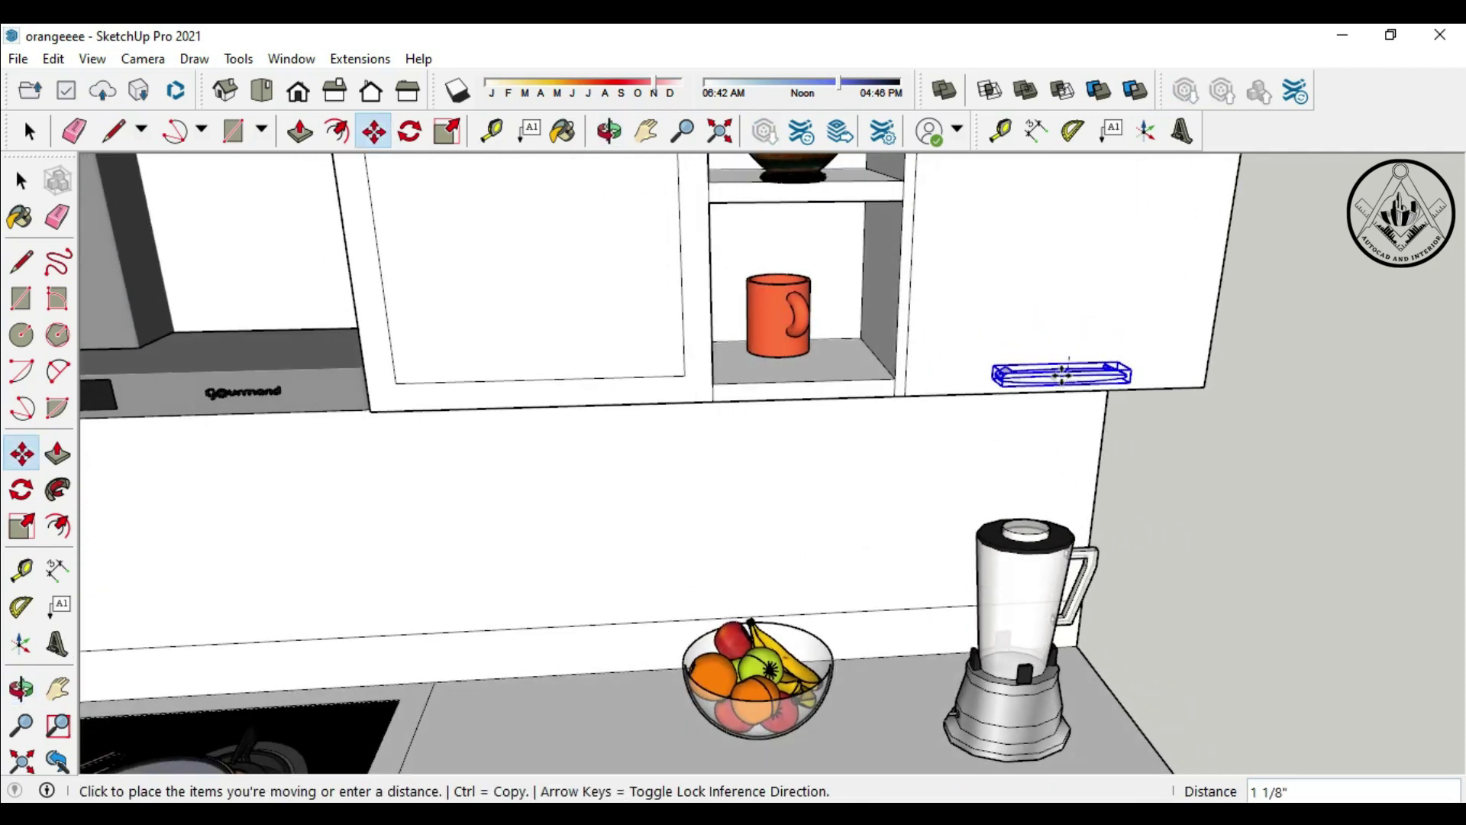
{"action": "left_click", "coordinate": [1065, 371]}
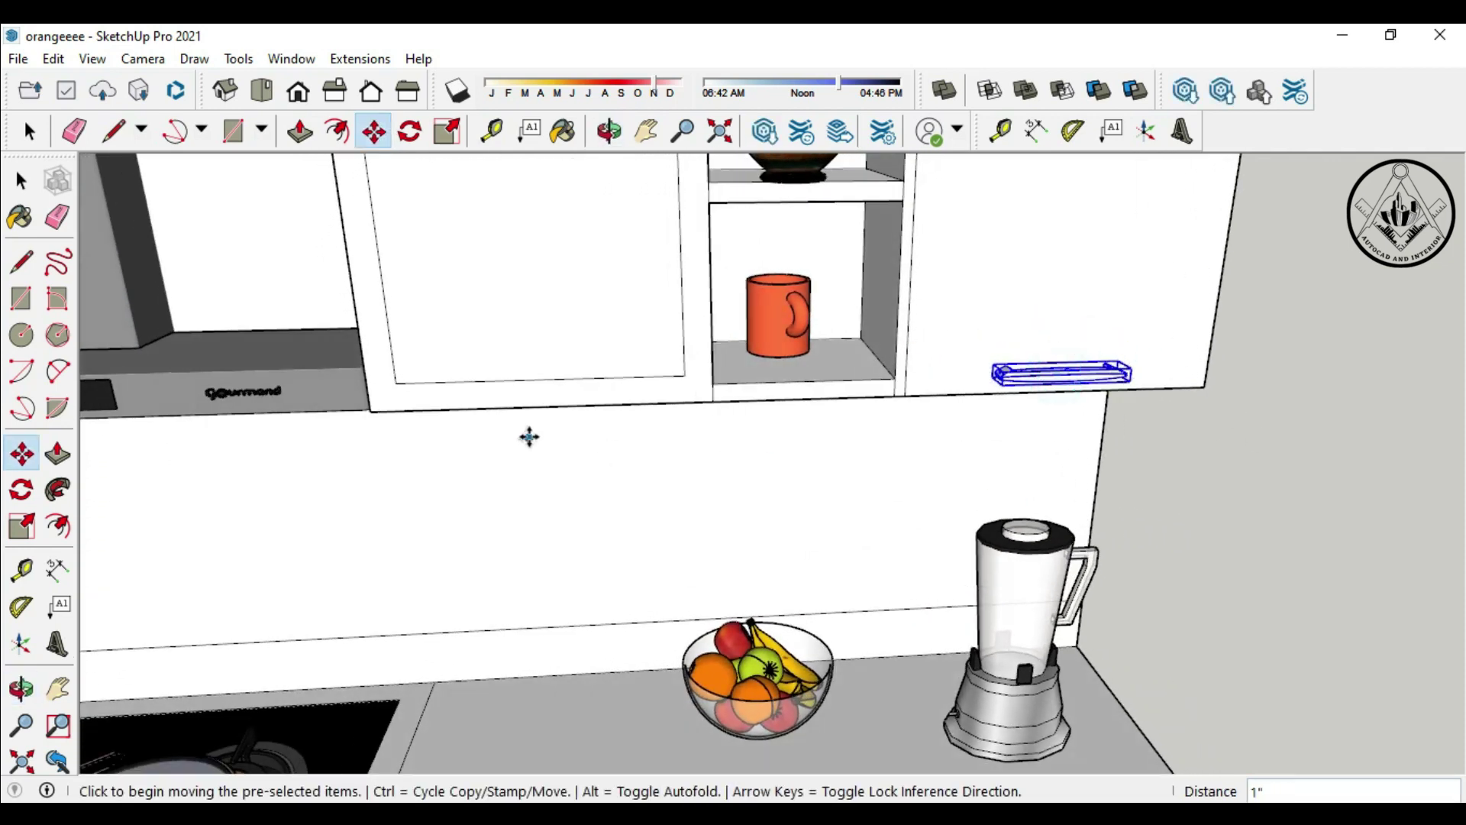
Step: Place a handle along the bottom edge of the cabinet beside the open shelves
{"action": "key", "text": "ctrl+v"}
{"action": "scroll", "coordinate": [495, 397], "scroll_direction": "up", "scroll_amount": 3}
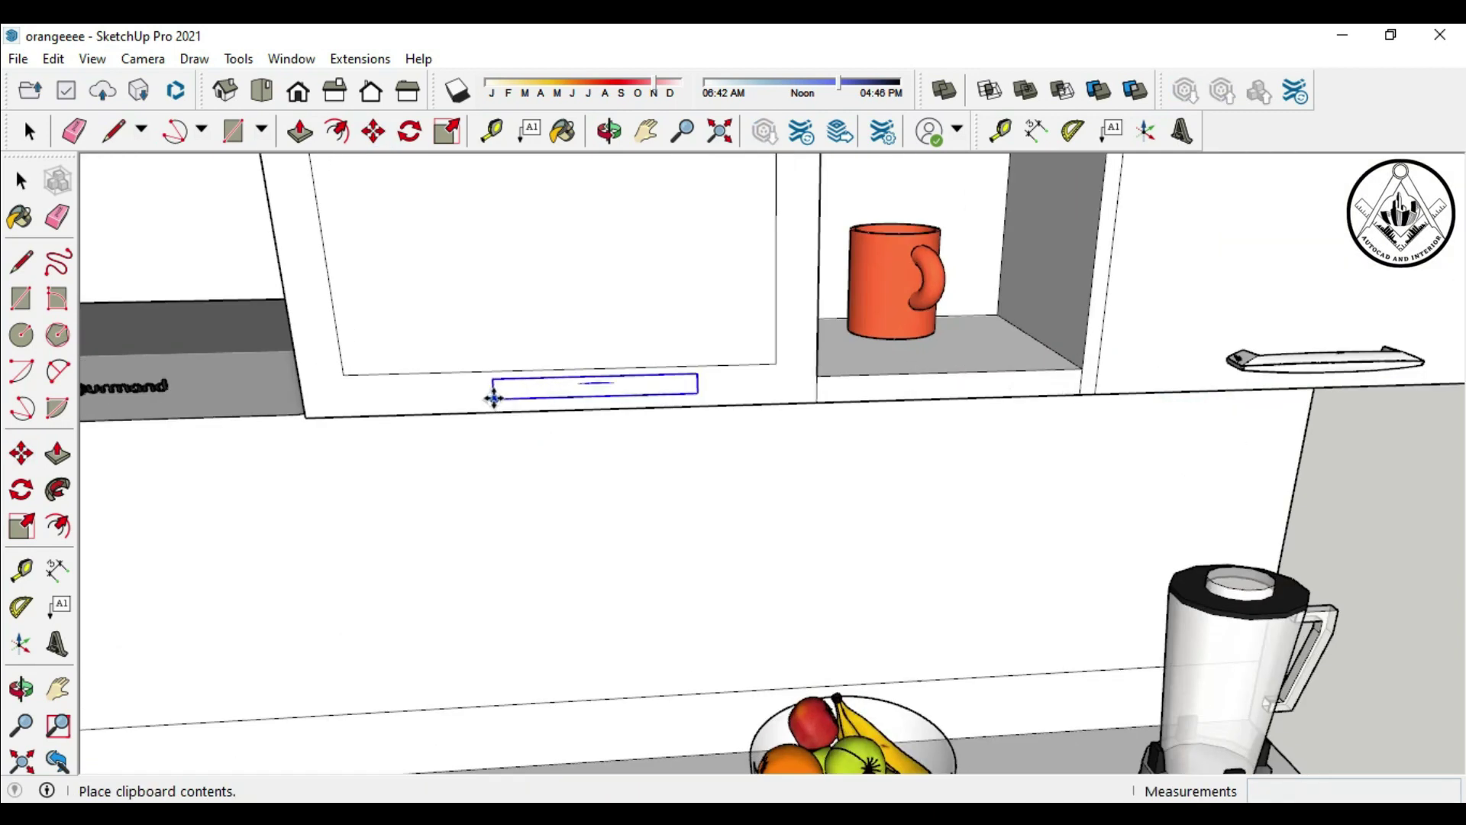
{"action": "left_click", "coordinate": [481, 403]}
{"action": "scroll", "coordinate": [435, 419], "scroll_direction": "down", "scroll_amount": 2}
{"action": "mouse_move", "coordinate": [435, 418]}
{"action": "middle_mouse_down"}
{"action": "mouse_move", "coordinate": [609, 458]}
{"action": "mouse_move", "coordinate": [553, 468]}
{"action": "middle_mouse_up"}
{"action": "scroll", "coordinate": [565, 443], "scroll_direction": "up", "scroll_amount": 1}
{"action": "left_click", "coordinate": [555, 413]}
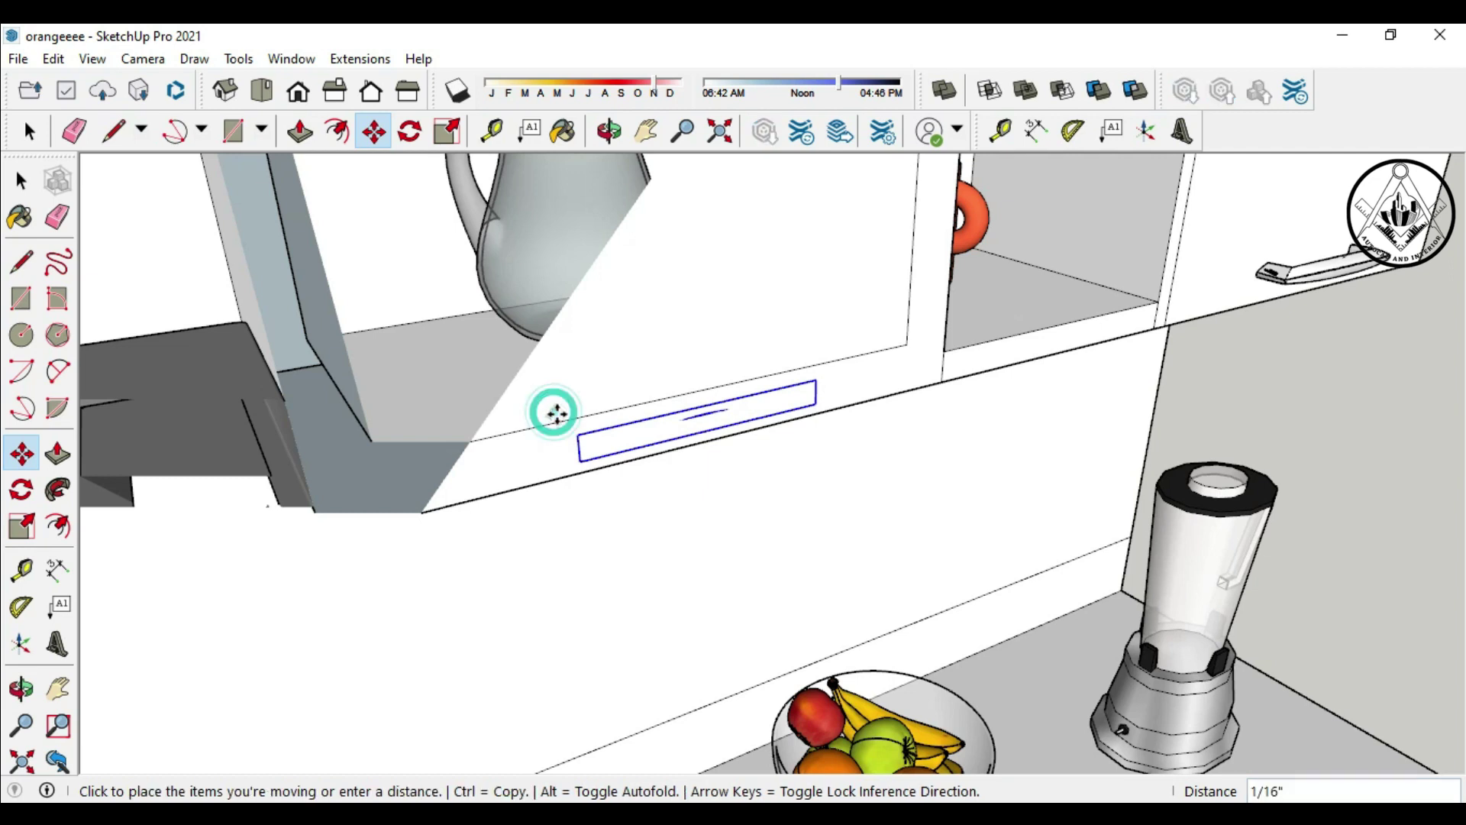
{"action": "left_click", "coordinate": [563, 419]}
{"action": "middle_click_drag", "start_coordinate": [563, 419], "coordinate": [613, 394]}
{"action": "scroll", "coordinate": [613, 393], "scroll_direction": "down", "scroll_amount": 5}
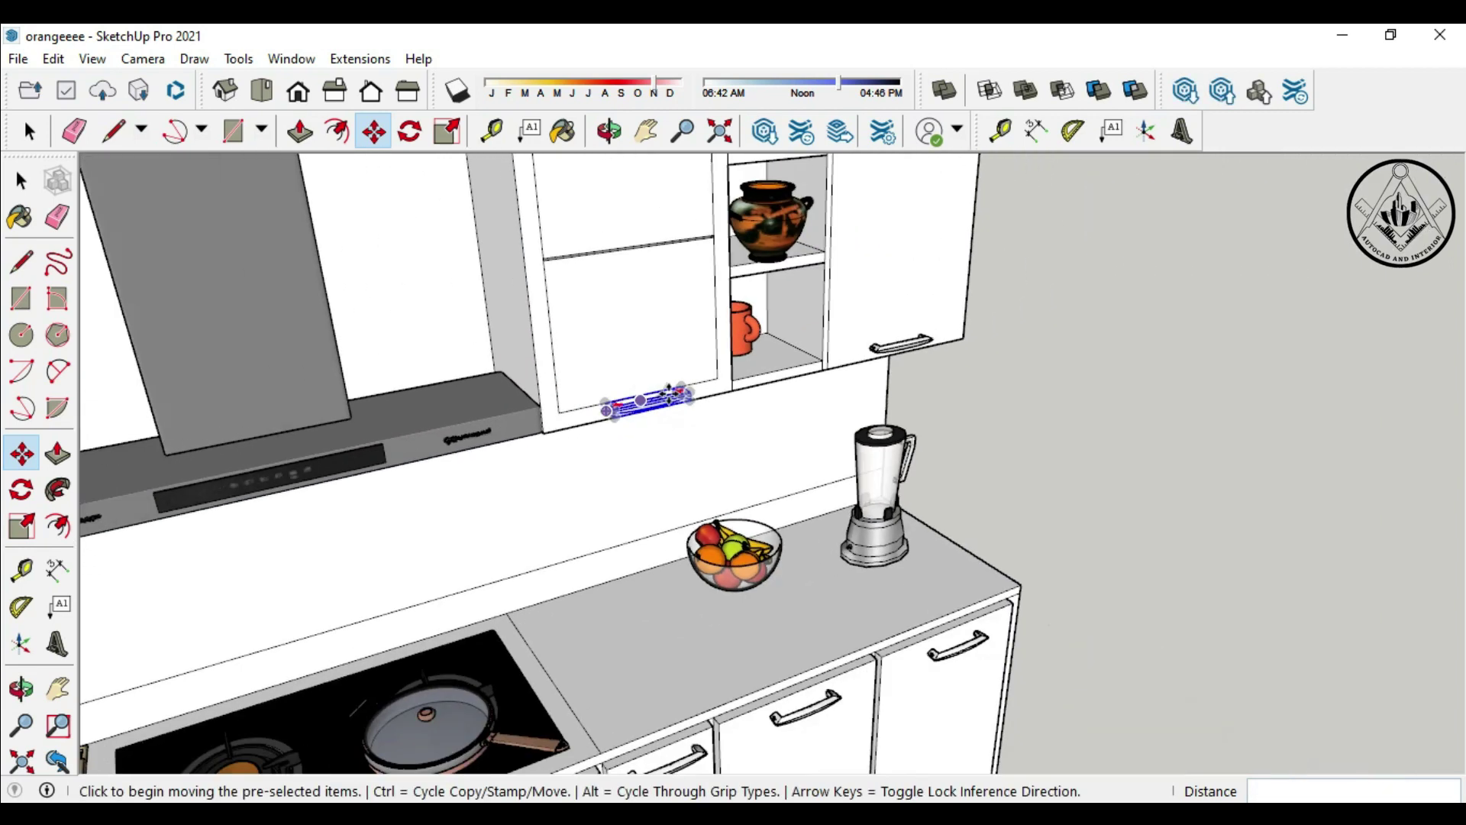
{"action": "scroll", "coordinate": [613, 394], "scroll_direction": "down", "scroll_amount": 3}
{"action": "scroll", "coordinate": [612, 394], "scroll_direction": "down", "scroll_amount": 2}
{"action": "key", "text": "space"}
{"action": "key", "text": "space"}
Step: Paint the two framed upper cabinet doors with Translucent Glass Gray from Glass and Mirrors
{"action": "left_click", "coordinate": [998, 604]}
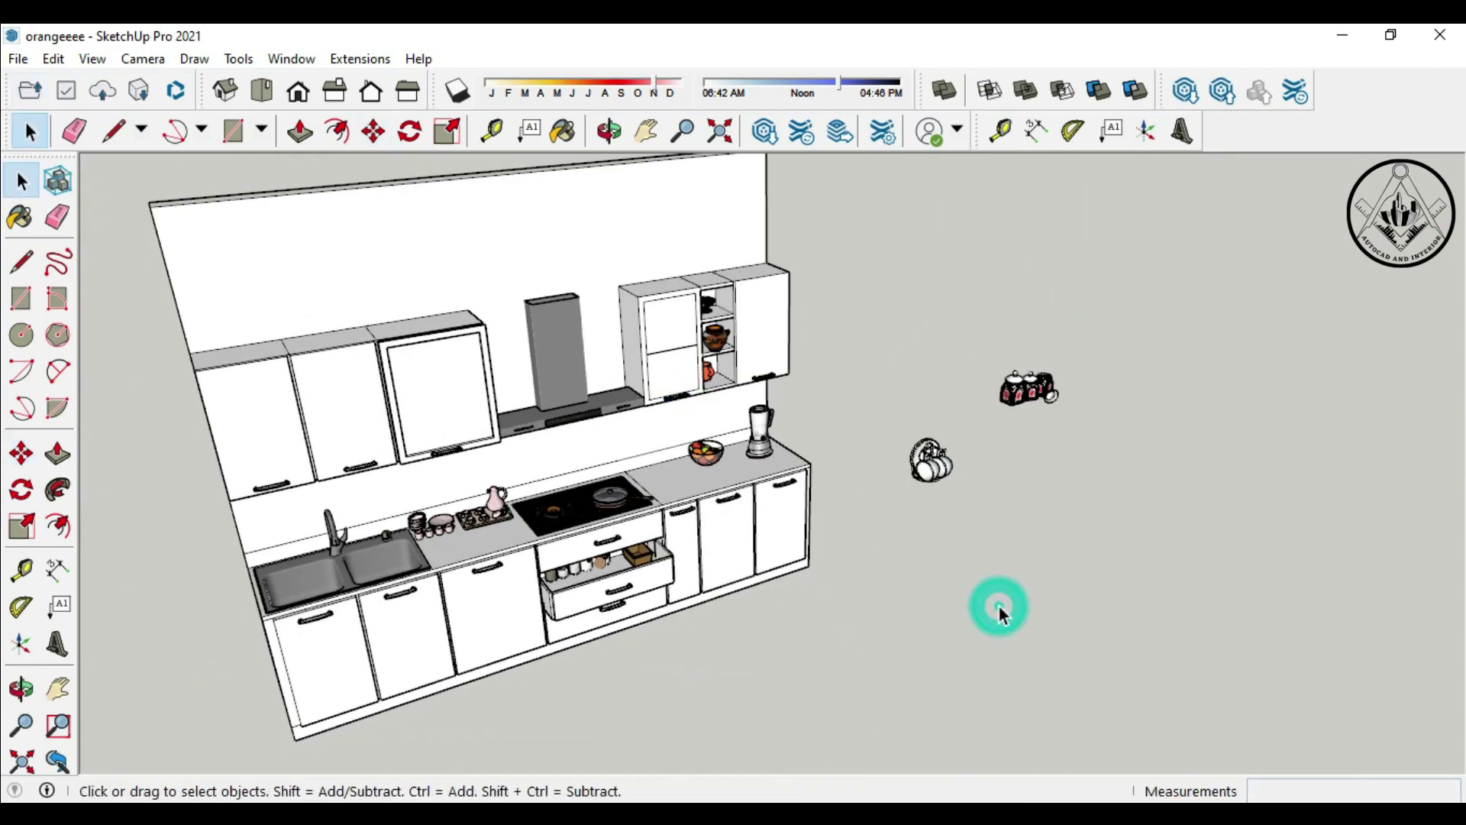
{"action": "left_click", "coordinate": [997, 603]}
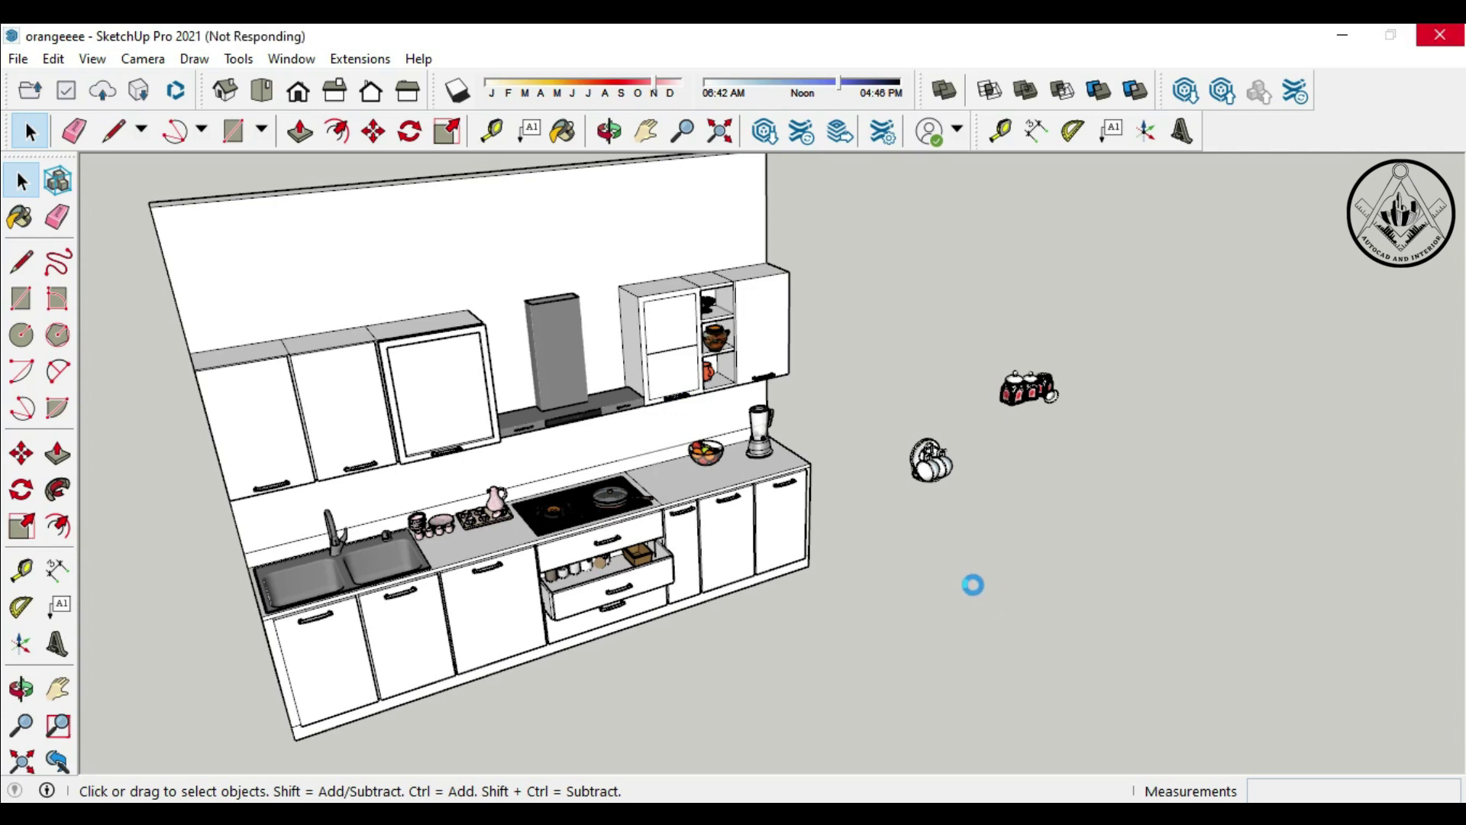
{"action": "scroll", "coordinate": [971, 582], "scroll_direction": "down", "scroll_amount": 2}
{"action": "mouse_move", "coordinate": [242, 507]}
{"action": "middle_mouse_down"}
{"action": "mouse_move", "coordinate": [248, 420]}
{"action": "mouse_move", "coordinate": [718, 620]}
{"action": "middle_mouse_up"}
{"action": "scroll", "coordinate": [718, 620], "scroll_direction": "up", "scroll_amount": 2}
{"action": "key", "text": "b"}
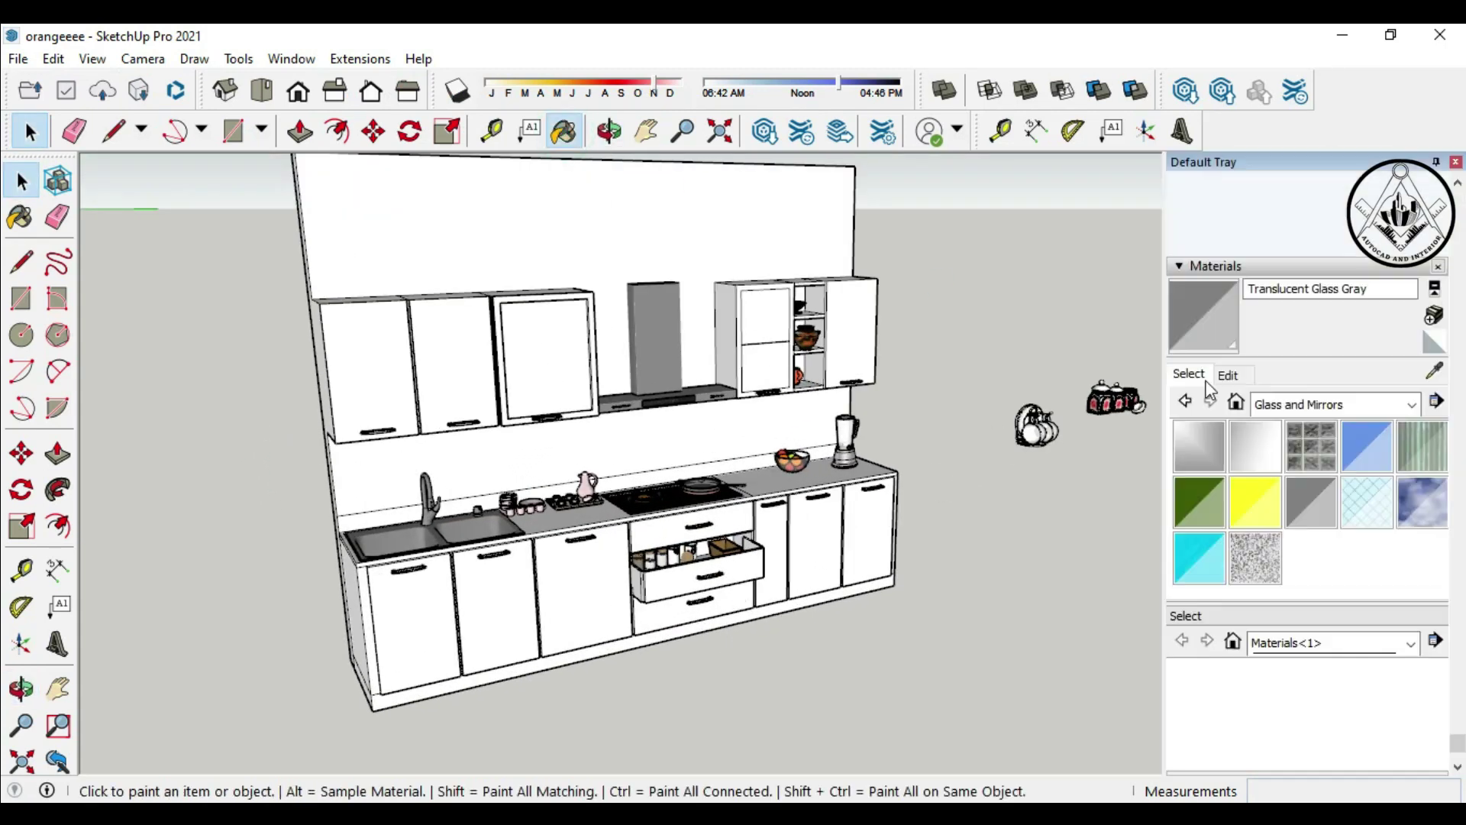
{"action": "left_click", "coordinate": [1312, 513]}
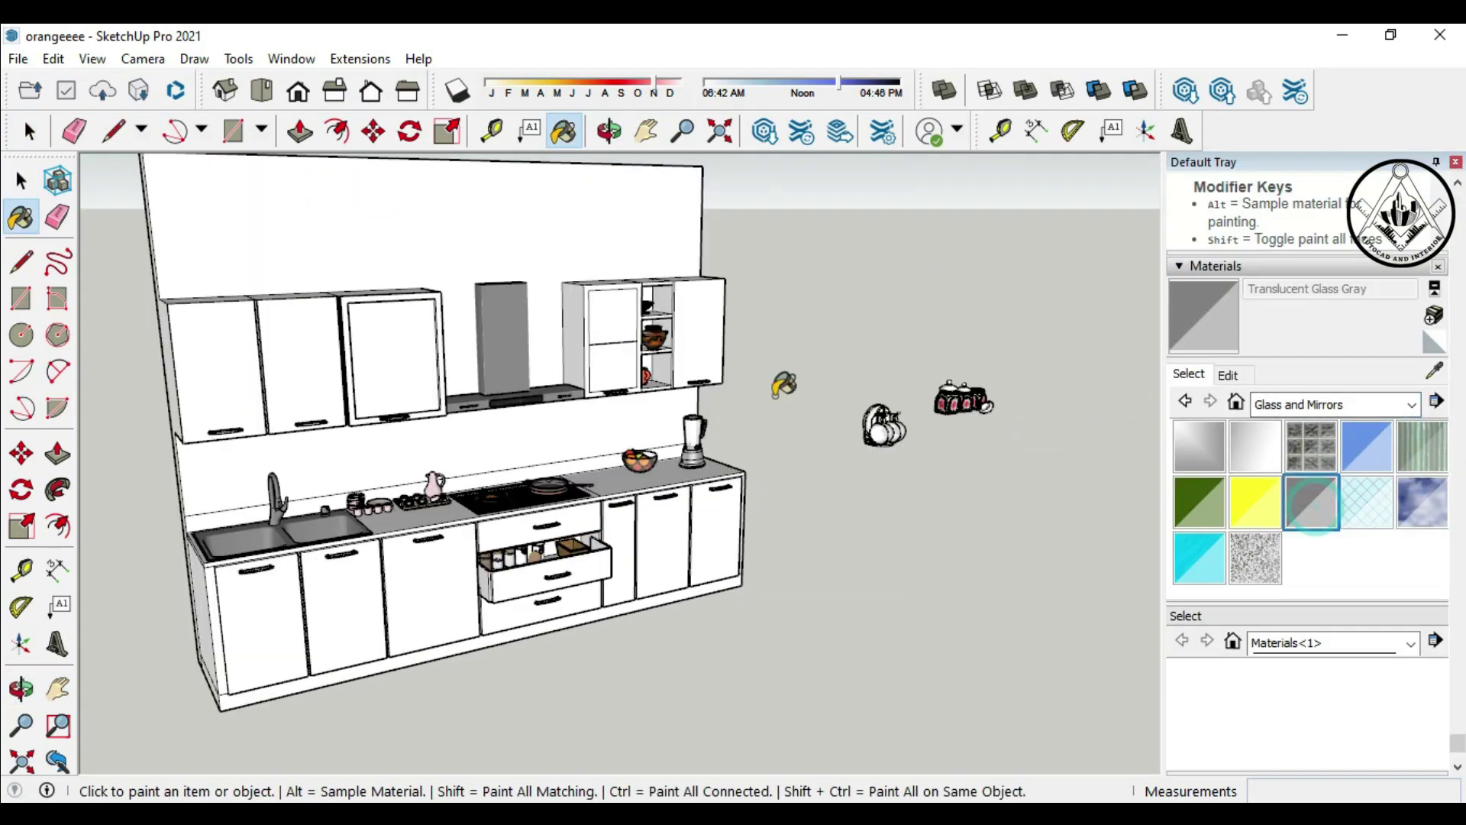
{"action": "left_click", "coordinate": [620, 327]}
{"action": "left_click", "coordinate": [393, 364]}
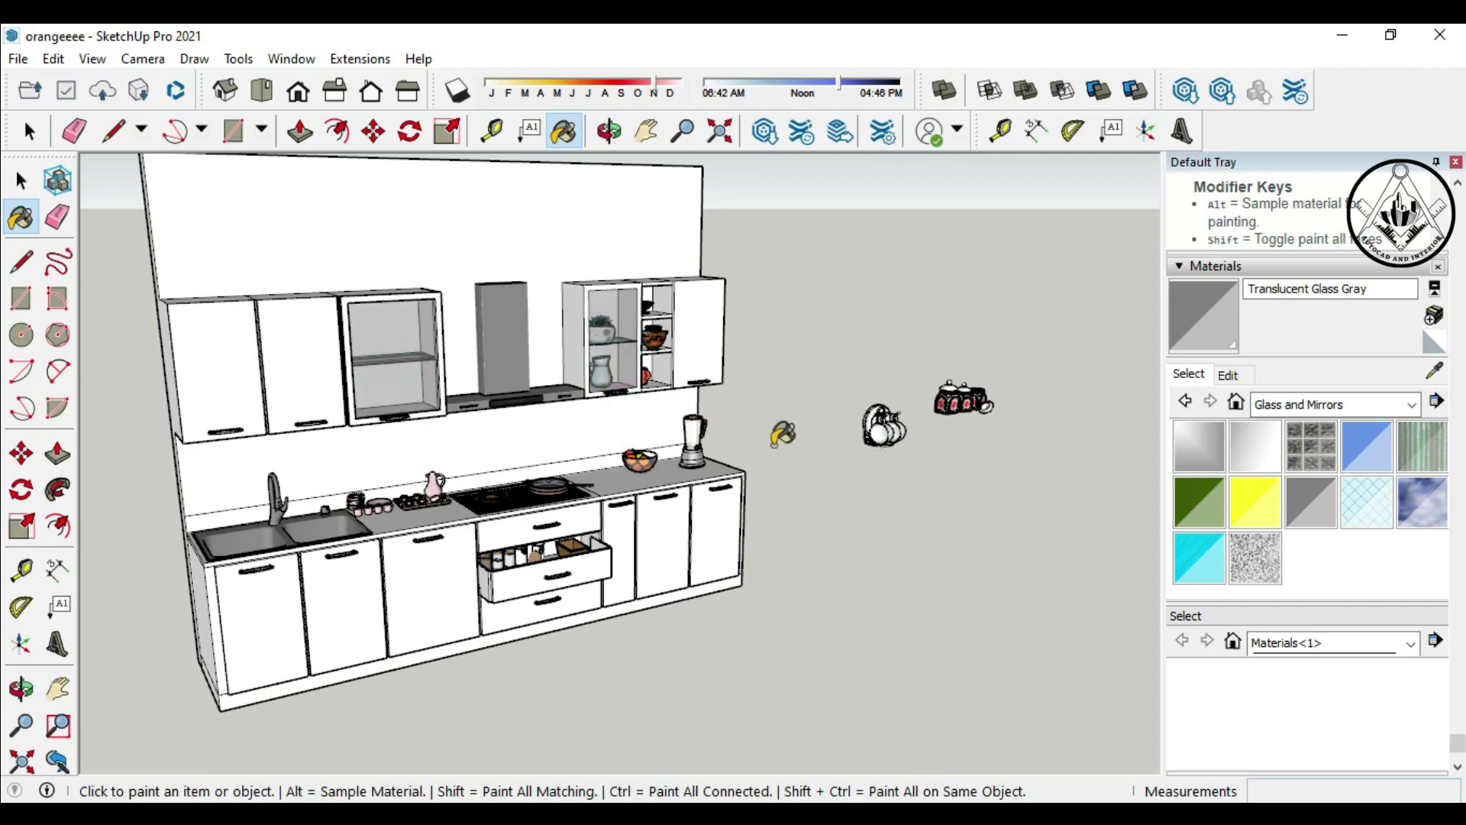
Step: Paint the countertop with Polished Concrete Old from the Asphalt and Concrete collection
{"action": "left_click", "coordinate": [1413, 409]}
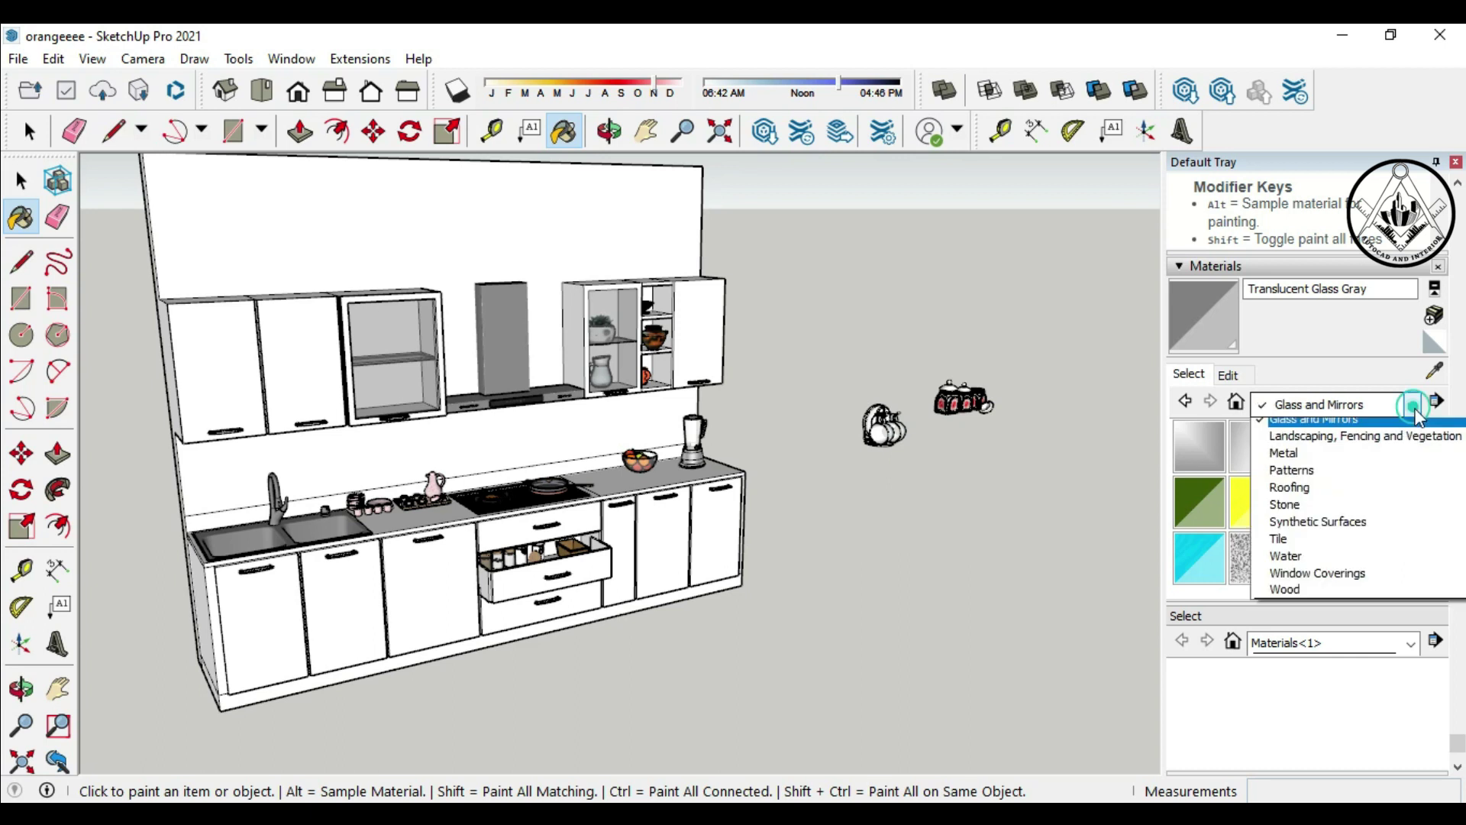
{"action": "left_click", "coordinate": [1345, 427]}
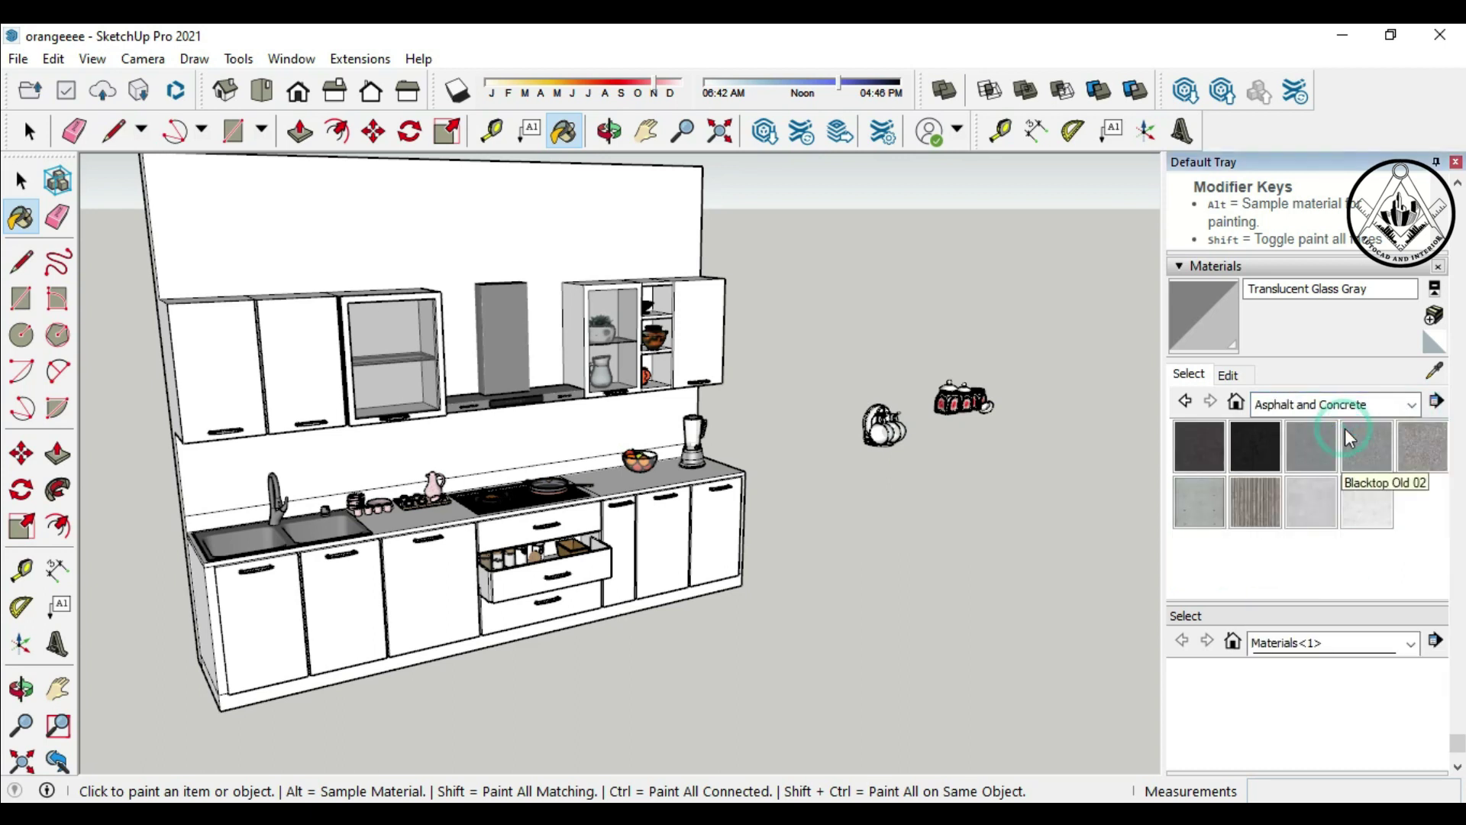
{"action": "left_click", "coordinate": [1372, 514]}
{"action": "scroll", "coordinate": [603, 504], "scroll_direction": "up", "scroll_amount": 4}
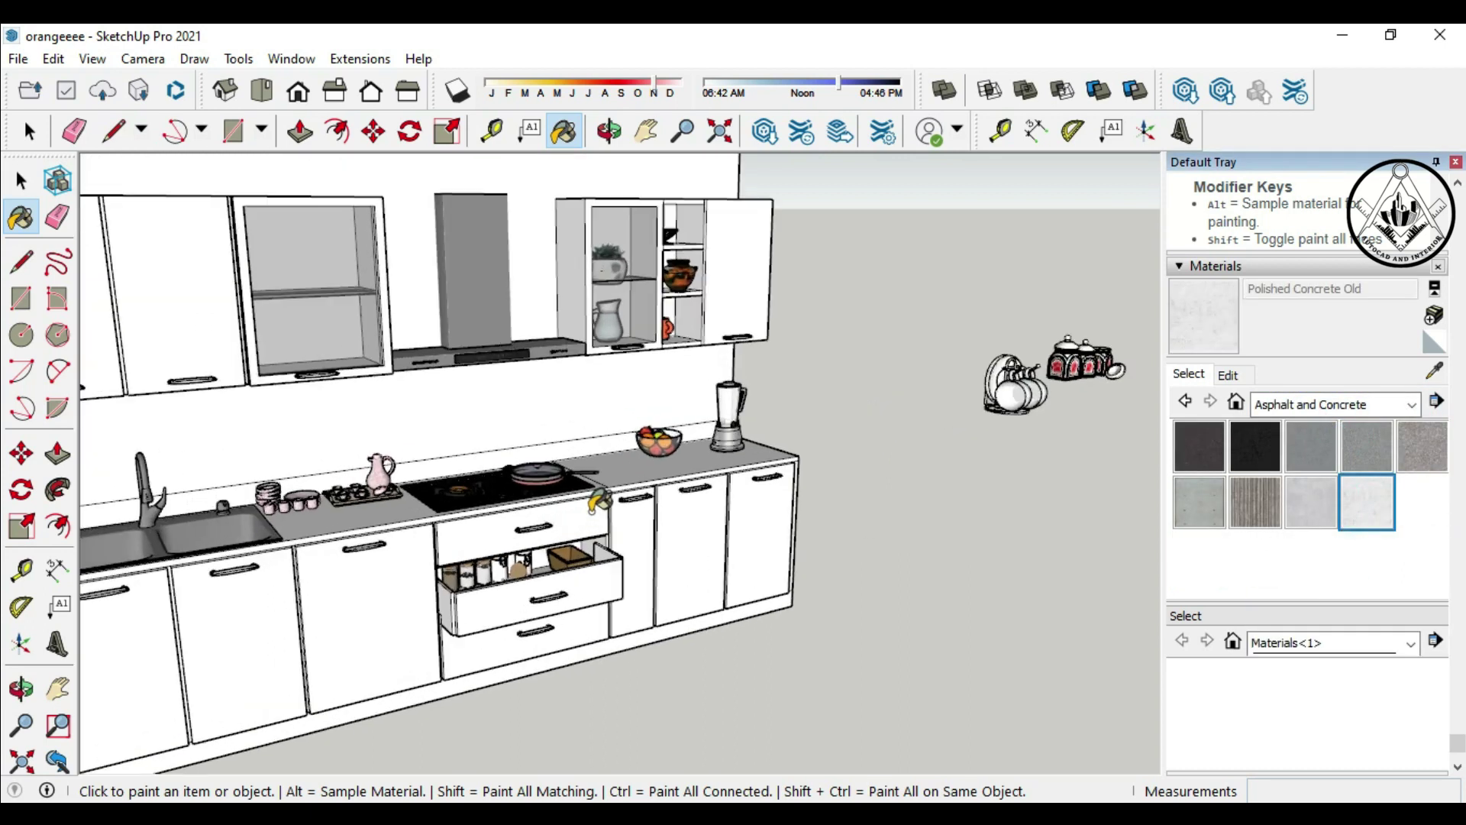
{"action": "left_click", "coordinate": [620, 466]}
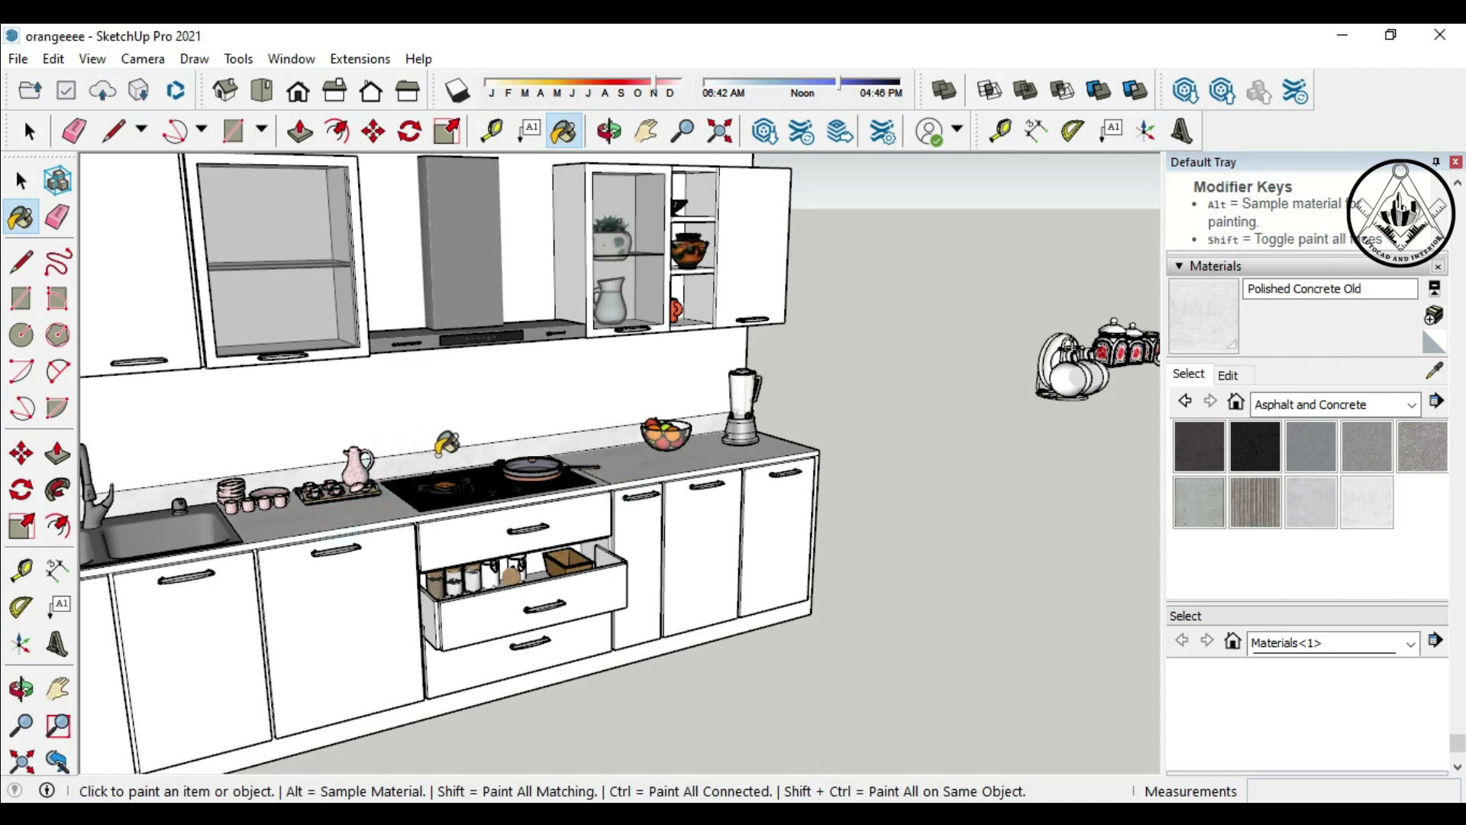
Step: Orbit around the kitchen from left-front, frontal and left-side angles to review the countertop
{"action": "scroll", "coordinate": [655, 430], "scroll_direction": "down", "scroll_amount": 2}
{"action": "scroll", "coordinate": [137, 535], "scroll_direction": "up", "scroll_amount": 3}
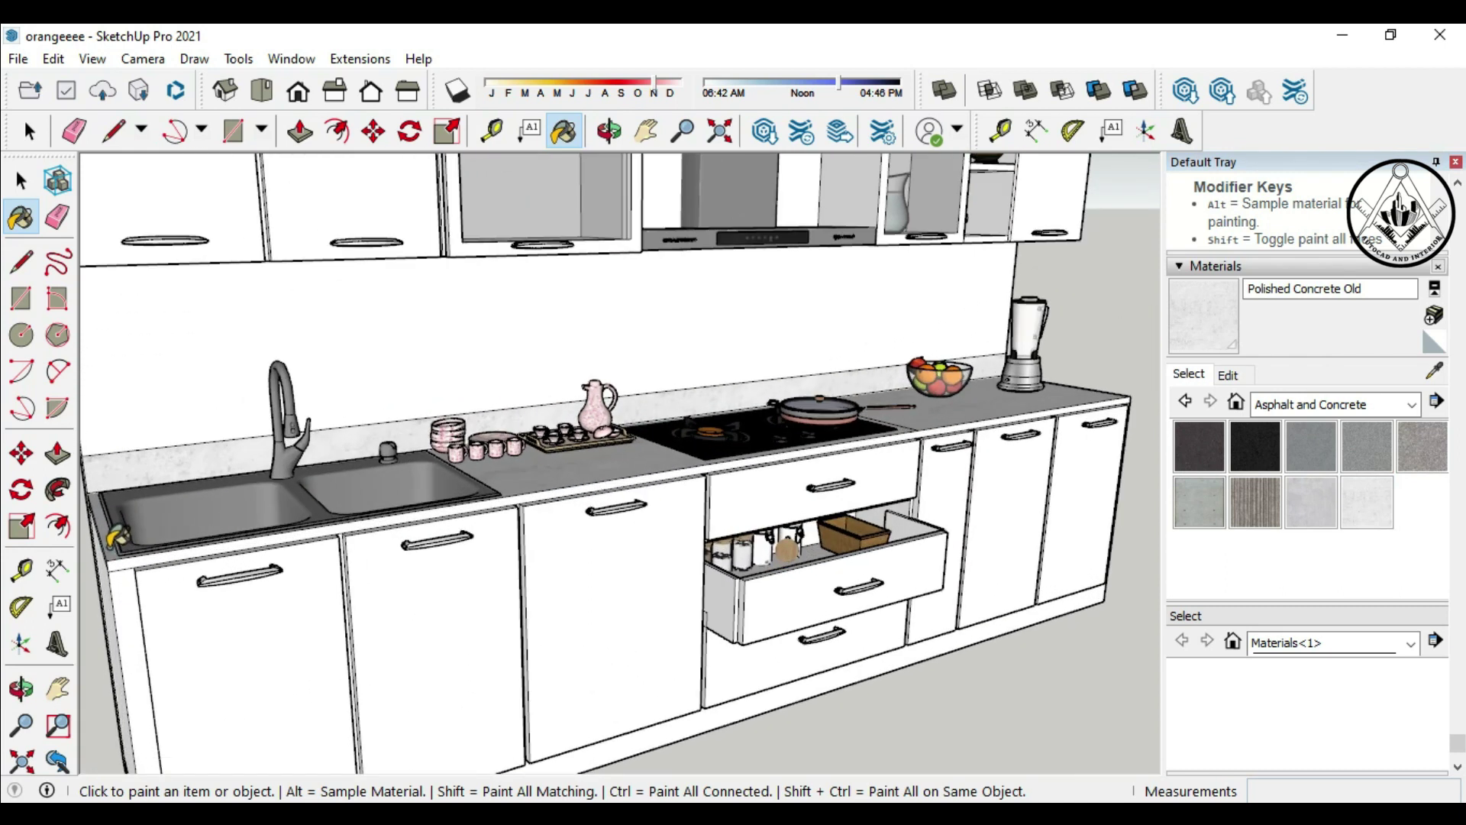
{"action": "scroll", "coordinate": [122, 554], "scroll_direction": "down", "scroll_amount": 3}
{"action": "middle_click_drag", "start_coordinate": [122, 554], "coordinate": [1138, 321]}
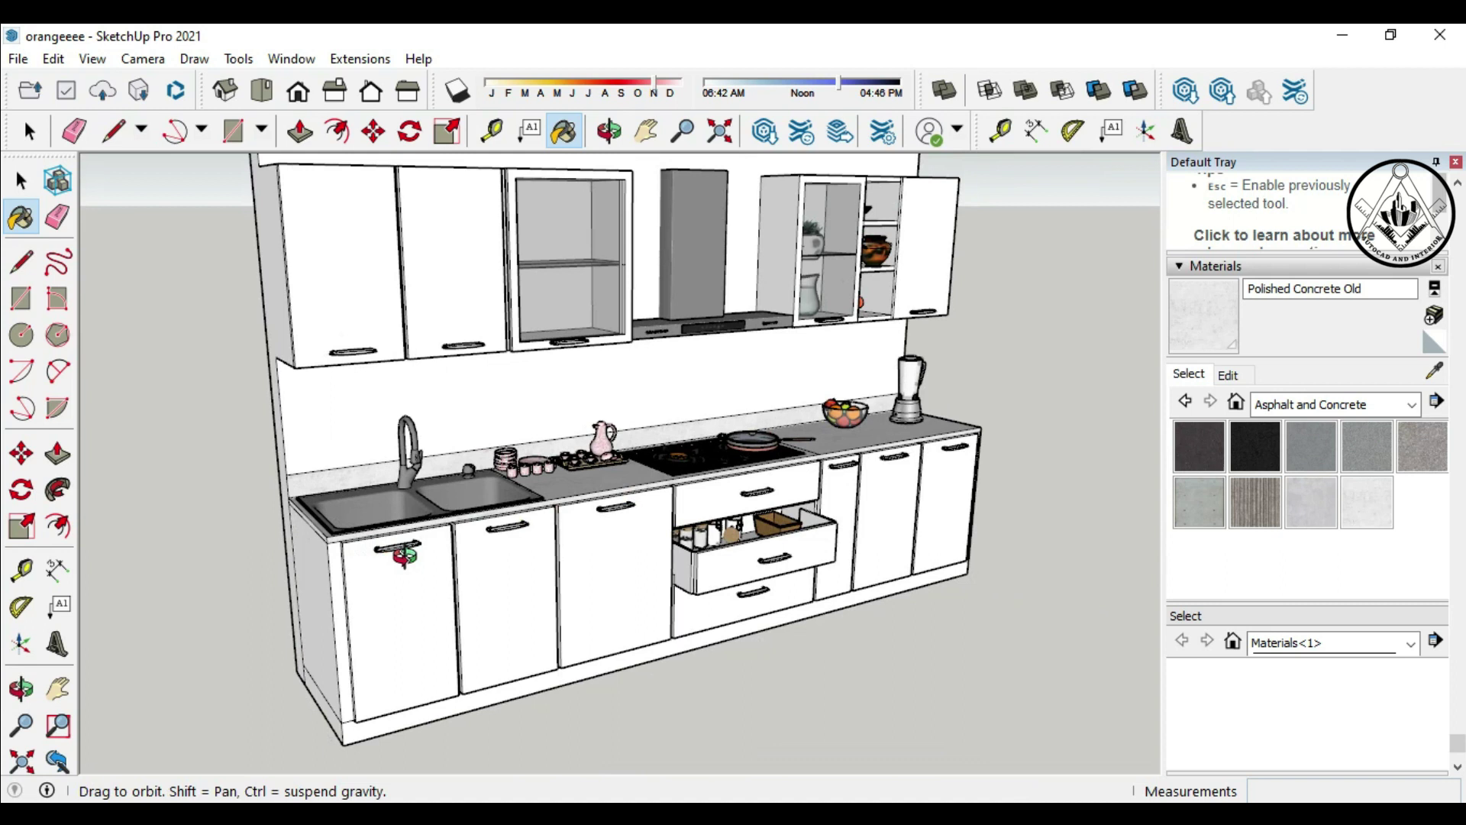
{"action": "scroll", "coordinate": [363, 531], "scroll_direction": "up", "scroll_amount": 2}
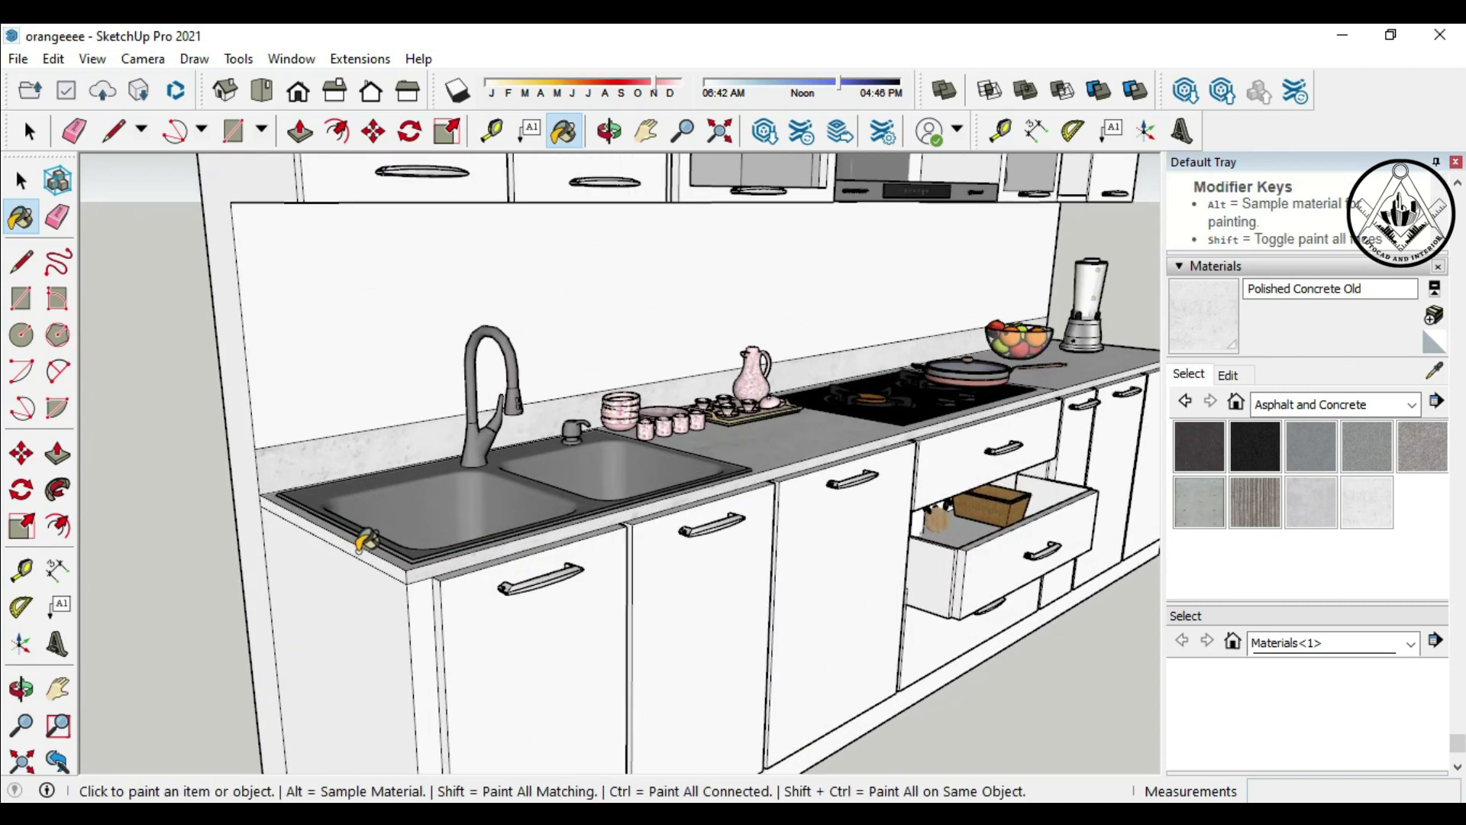
{"action": "scroll", "coordinate": [365, 541], "scroll_direction": "down", "scroll_amount": 3}
{"action": "mouse_move", "coordinate": [365, 540]}
{"action": "middle_mouse_down"}
{"action": "mouse_move", "coordinate": [512, 495]}
{"action": "mouse_move", "coordinate": [1091, 481]}
{"action": "middle_mouse_up"}
{"action": "scroll", "coordinate": [993, 498], "scroll_direction": "up", "scroll_amount": 2}
{"action": "mouse_move", "coordinate": [993, 498]}
{"action": "middle_mouse_down"}
{"action": "mouse_move", "coordinate": [831, 527]}
{"action": "mouse_move", "coordinate": [483, 545]}
{"action": "mouse_move", "coordinate": [654, 606]}
{"action": "mouse_move", "coordinate": [884, 606]}
{"action": "mouse_move", "coordinate": [931, 566]}
{"action": "middle_mouse_up"}
{"action": "scroll", "coordinate": [836, 526], "scroll_direction": "up", "scroll_amount": 2}
{"action": "scroll", "coordinate": [835, 524], "scroll_direction": "down", "scroll_amount": 3}
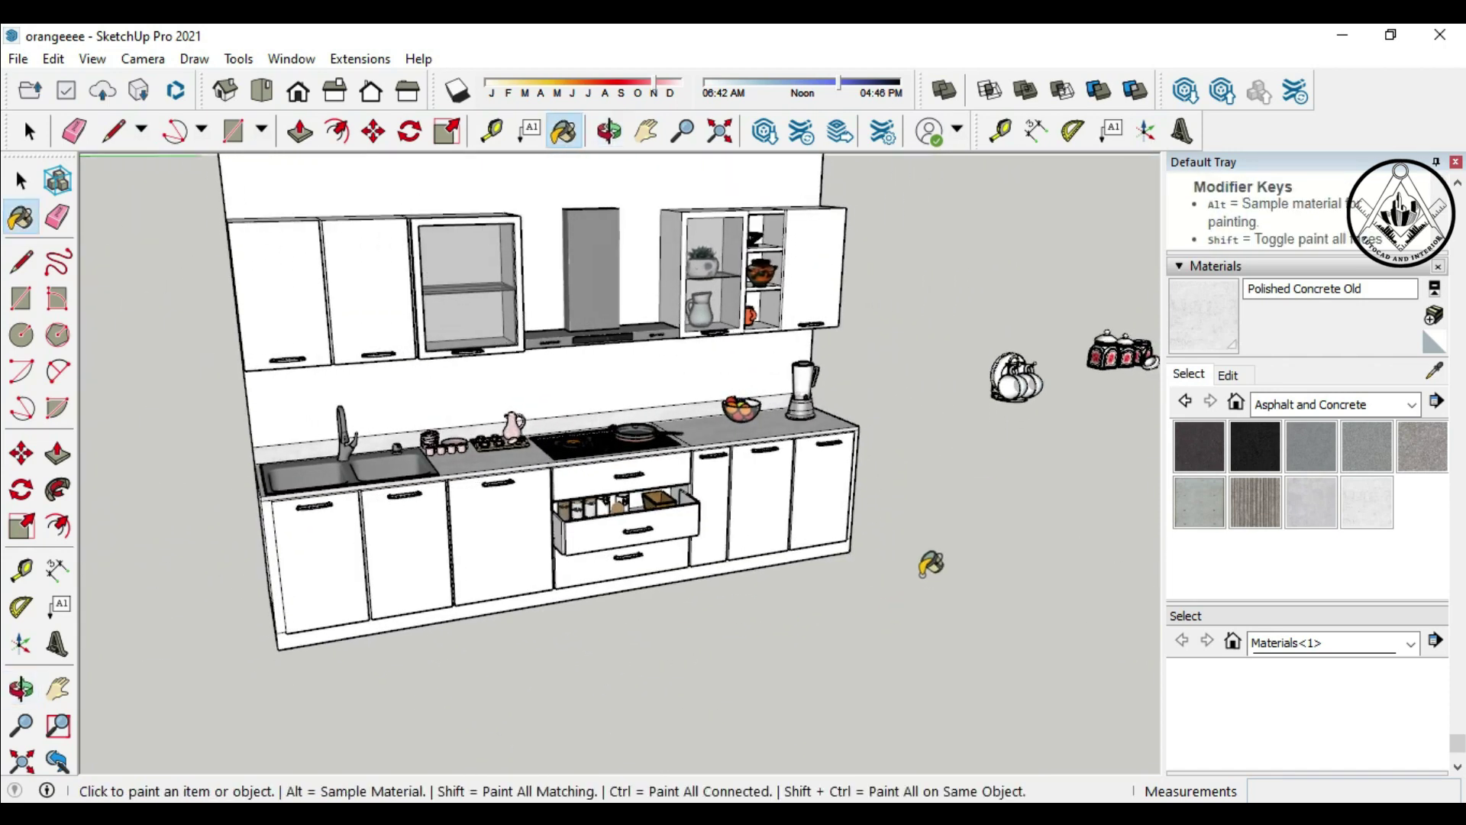
Step: Repaint the countertop and the counter beside the stove with Polished Concrete New
{"action": "left_click", "coordinate": [1334, 496]}
{"action": "left_click", "coordinate": [607, 417]}
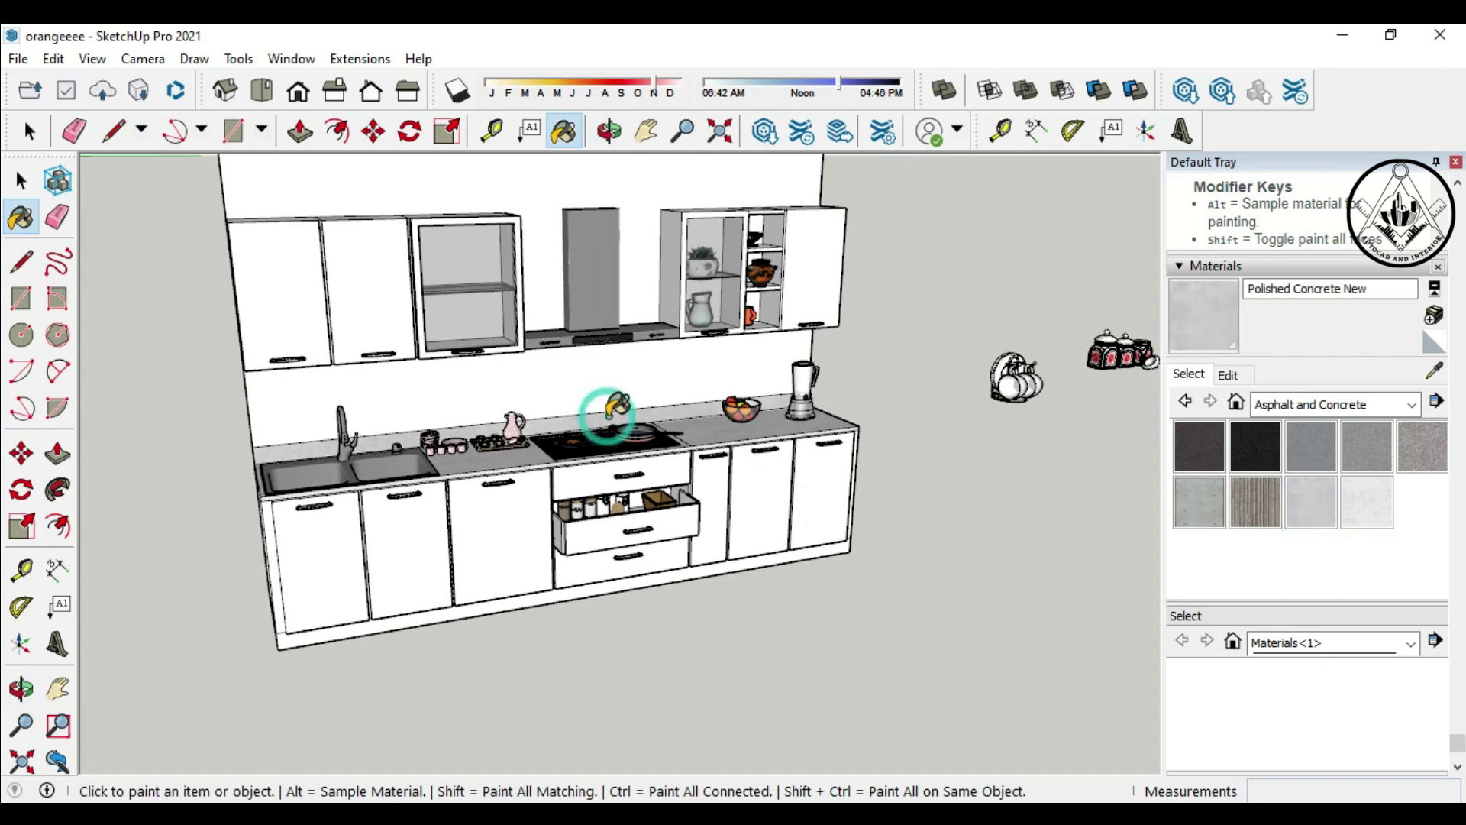
{"action": "scroll", "coordinate": [626, 459], "scroll_direction": "up", "scroll_amount": 1}
{"action": "scroll", "coordinate": [558, 481], "scroll_direction": "up", "scroll_amount": 2}
{"action": "scroll", "coordinate": [534, 481], "scroll_direction": "up", "scroll_amount": 2}
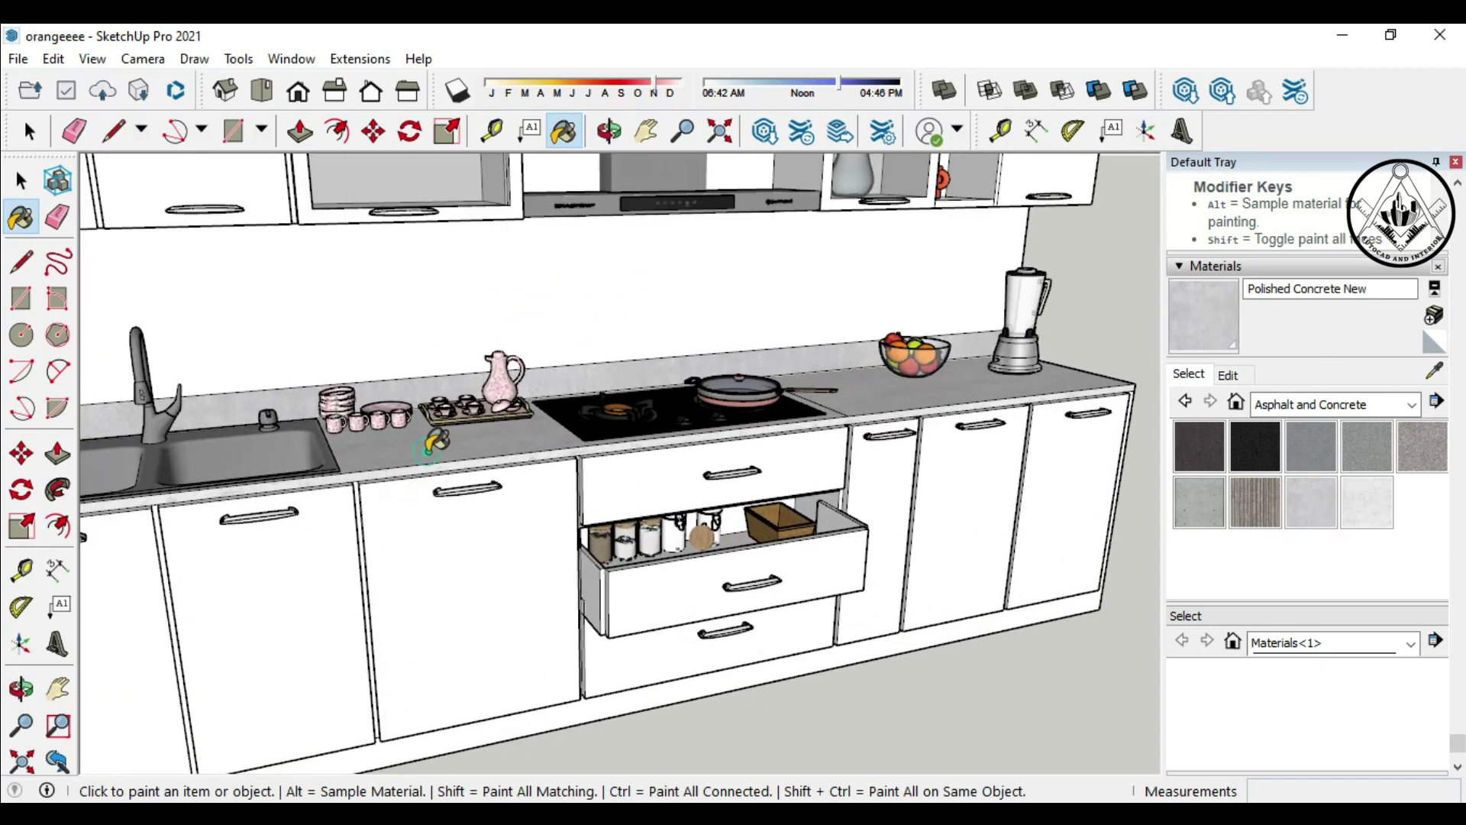
{"action": "scroll", "coordinate": [840, 397], "scroll_direction": "up", "scroll_amount": 1}
{"action": "scroll", "coordinate": [840, 397], "scroll_direction": "up", "scroll_amount": 1}
{"action": "left_click", "coordinate": [830, 412]}
Step: Orbit around the sink and countertop to a left-front view to check the concrete finish
{"action": "scroll", "coordinate": [840, 405], "scroll_direction": "down", "scroll_amount": 3}
{"action": "scroll", "coordinate": [534, 435], "scroll_direction": "down", "scroll_amount": 2}
{"action": "scroll", "coordinate": [269, 453], "scroll_direction": "up", "scroll_amount": 5}
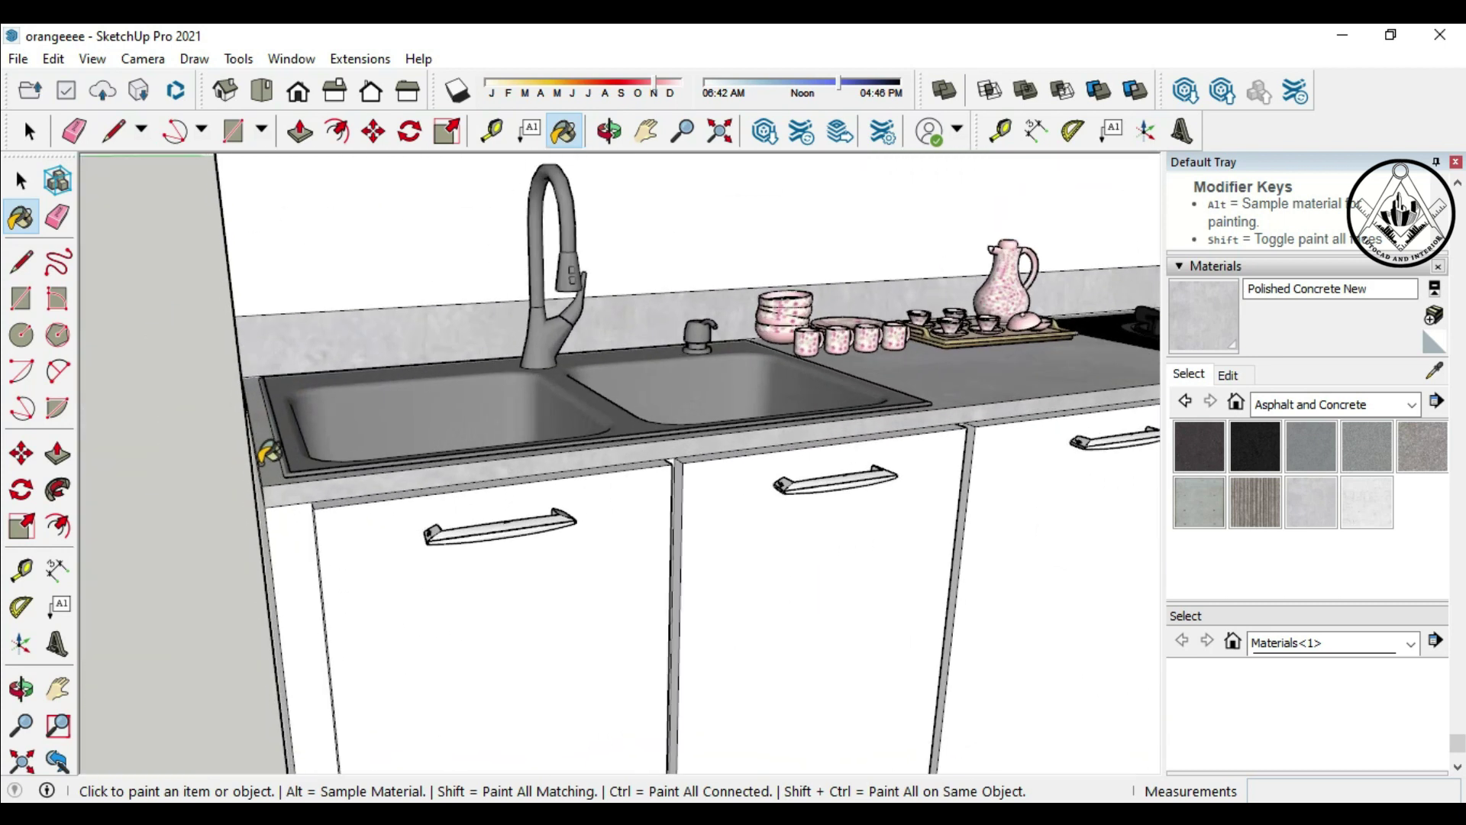
{"action": "mouse_move", "coordinate": [275, 451]}
{"action": "middle_mouse_down"}
{"action": "mouse_move", "coordinate": [393, 527]}
{"action": "mouse_move", "coordinate": [405, 389]}
{"action": "middle_mouse_up"}
{"action": "scroll", "coordinate": [339, 489], "scroll_direction": "down", "scroll_amount": 3}
{"action": "scroll", "coordinate": [412, 382], "scroll_direction": "up", "scroll_amount": 2}
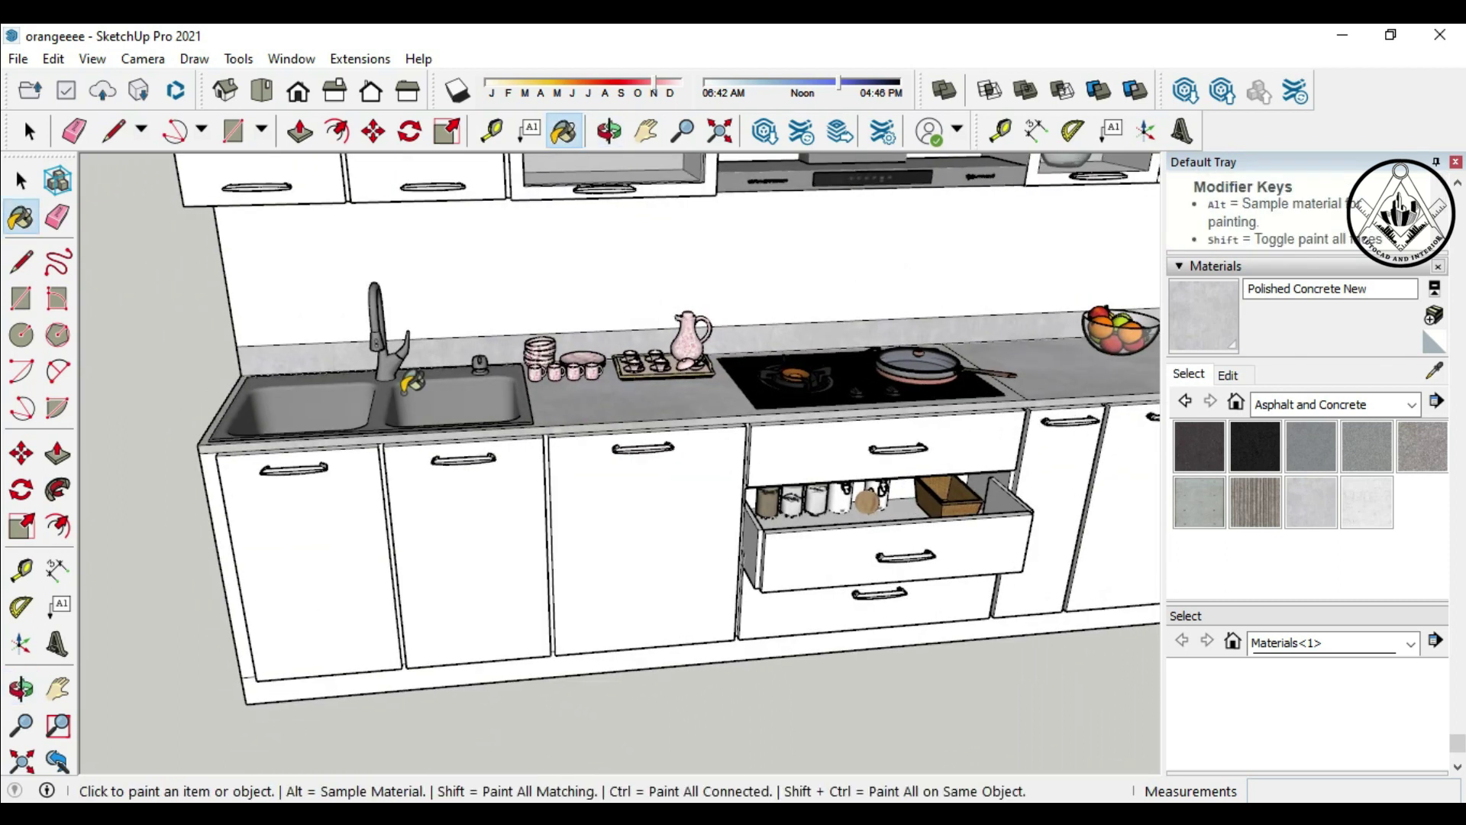
{"action": "scroll", "coordinate": [412, 382], "scroll_direction": "down", "scroll_amount": 3}
{"action": "middle_click_drag", "start_coordinate": [662, 606], "coordinate": [641, 598]}
{"action": "scroll", "coordinate": [672, 414], "scroll_direction": "down", "scroll_amount": 2}
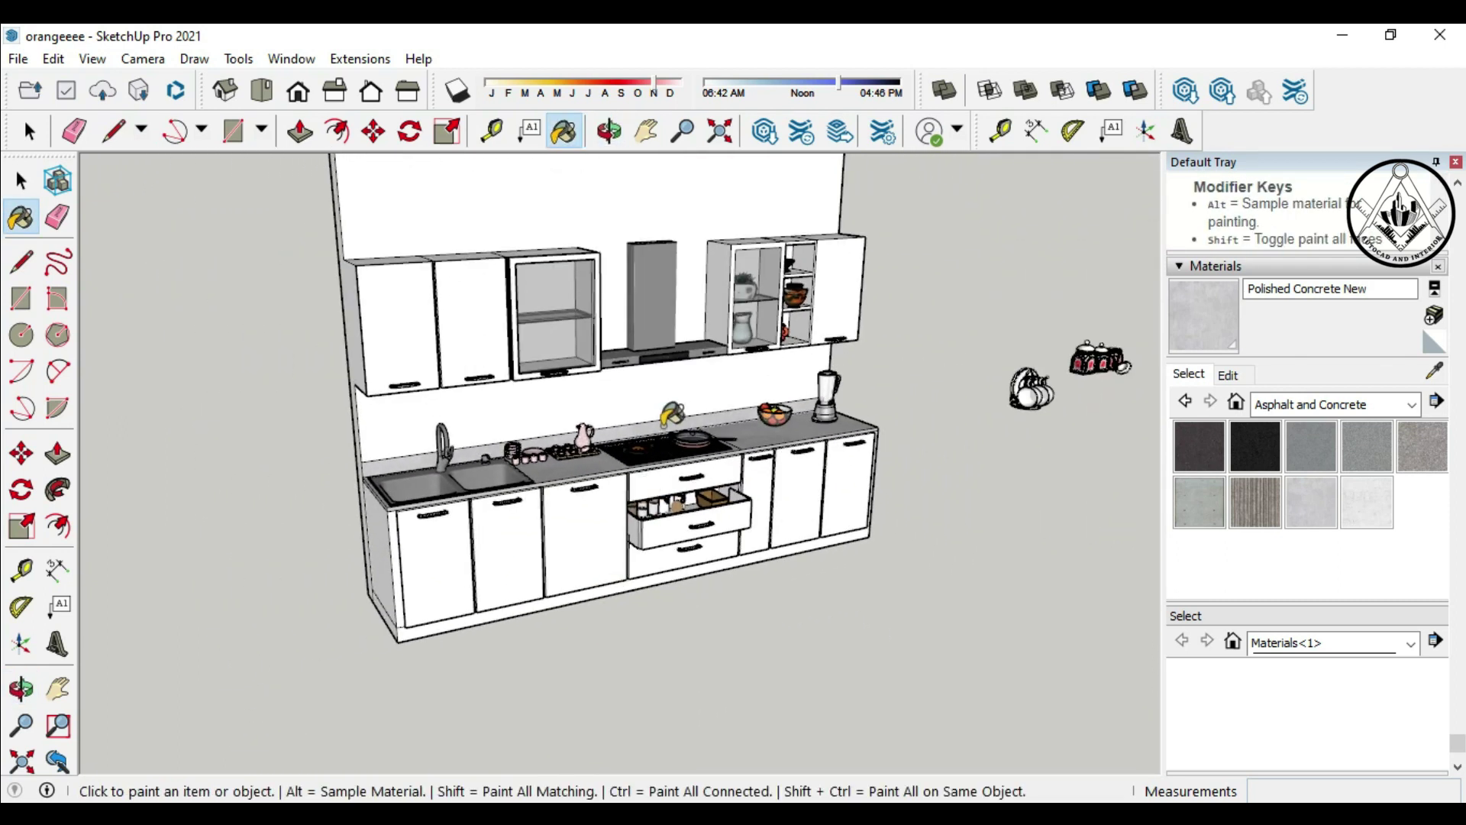
{"action": "scroll", "coordinate": [672, 416], "scroll_direction": "up", "scroll_amount": 2}
{"action": "left_click", "coordinate": [1415, 407]}
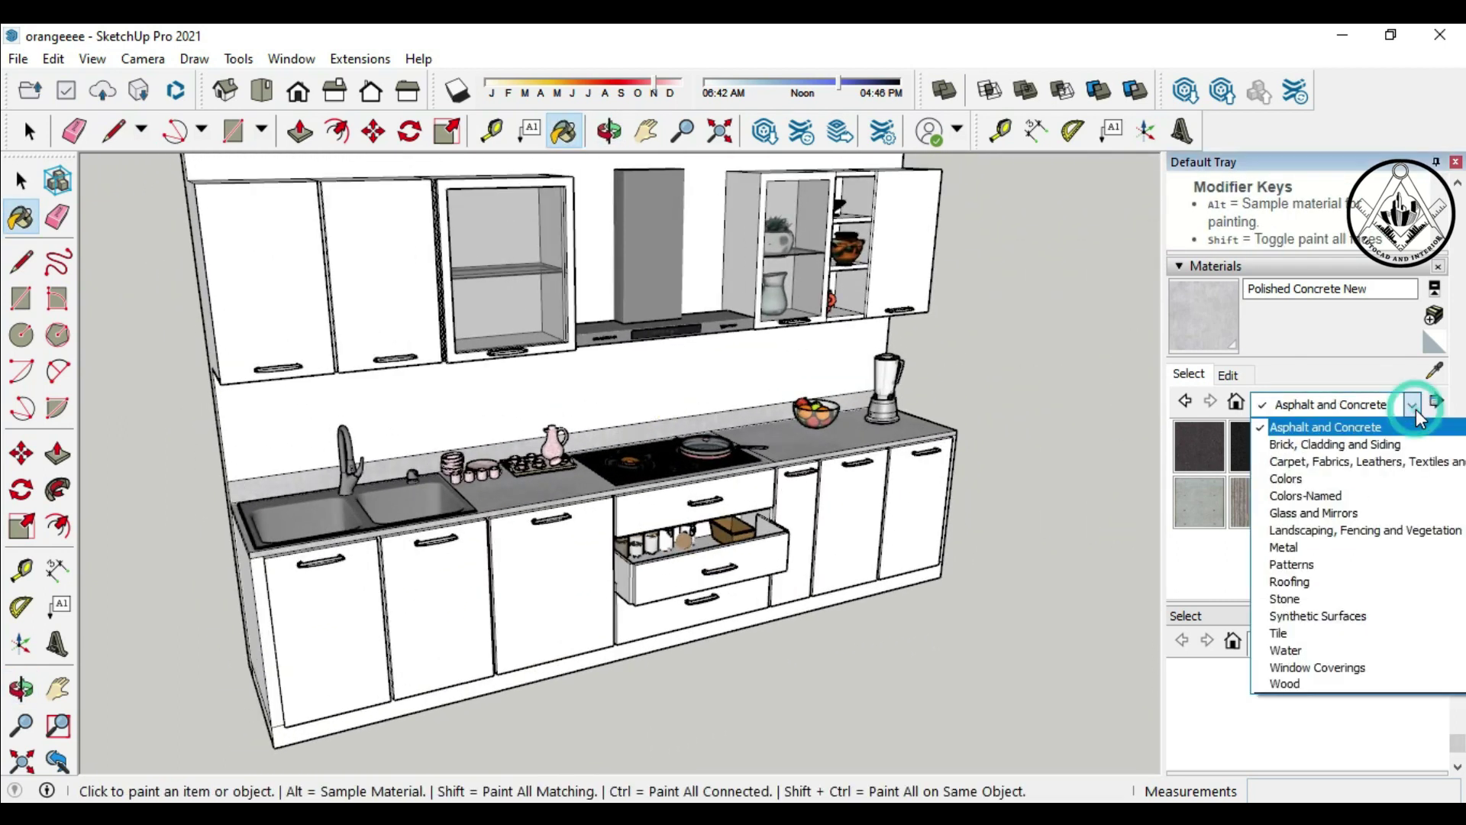
Step: Create Material2 from Colors-Named 0024_OrangeRed and lower its brightness to a deeper red
{"action": "left_click", "coordinate": [1340, 493]}
{"action": "scroll", "coordinate": [1332, 498], "scroll_direction": "down", "scroll_amount": 2}
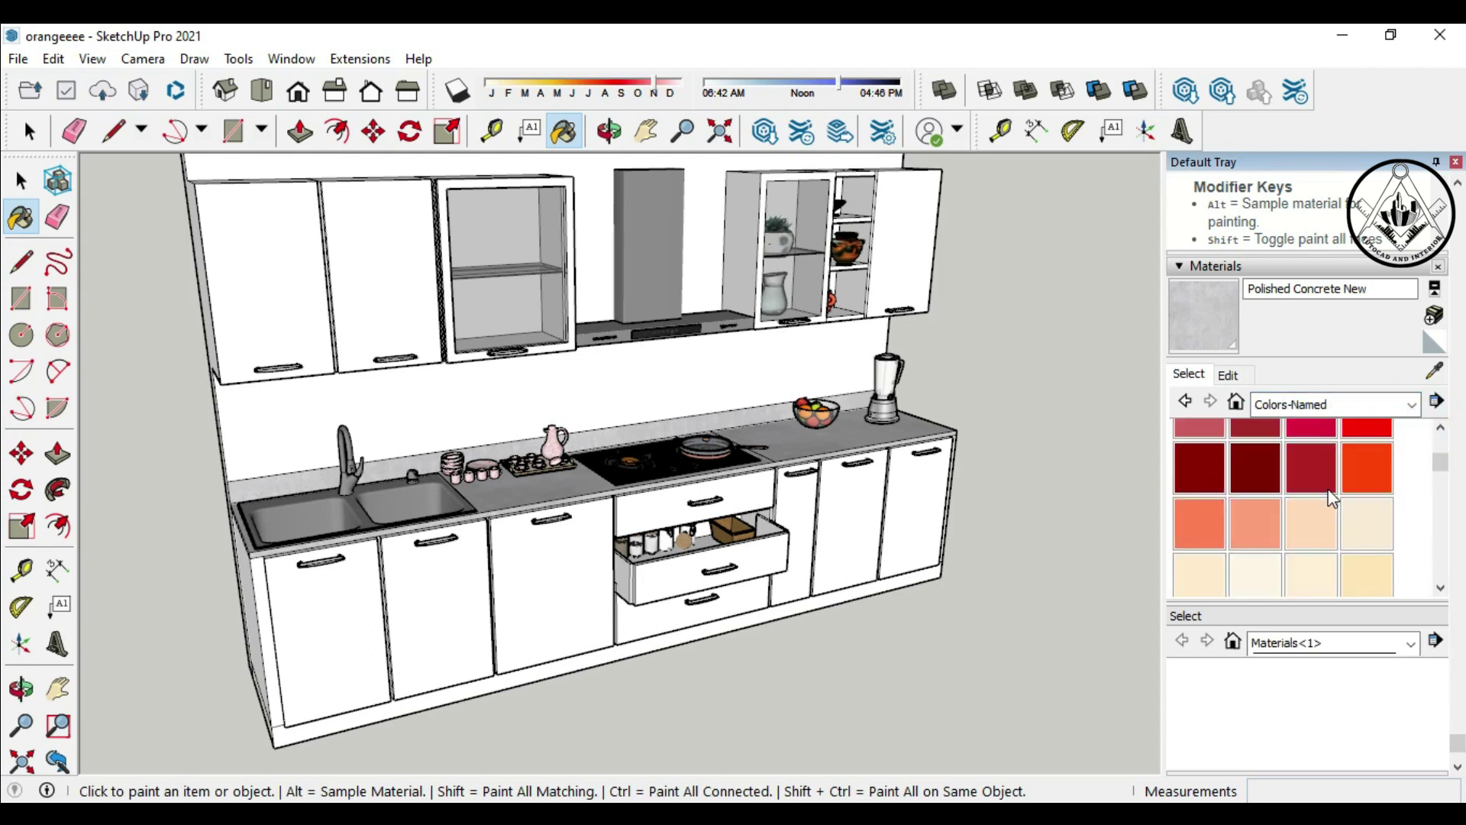
{"action": "left_click", "coordinate": [1369, 468]}
{"action": "left_click", "coordinate": [1434, 314]}
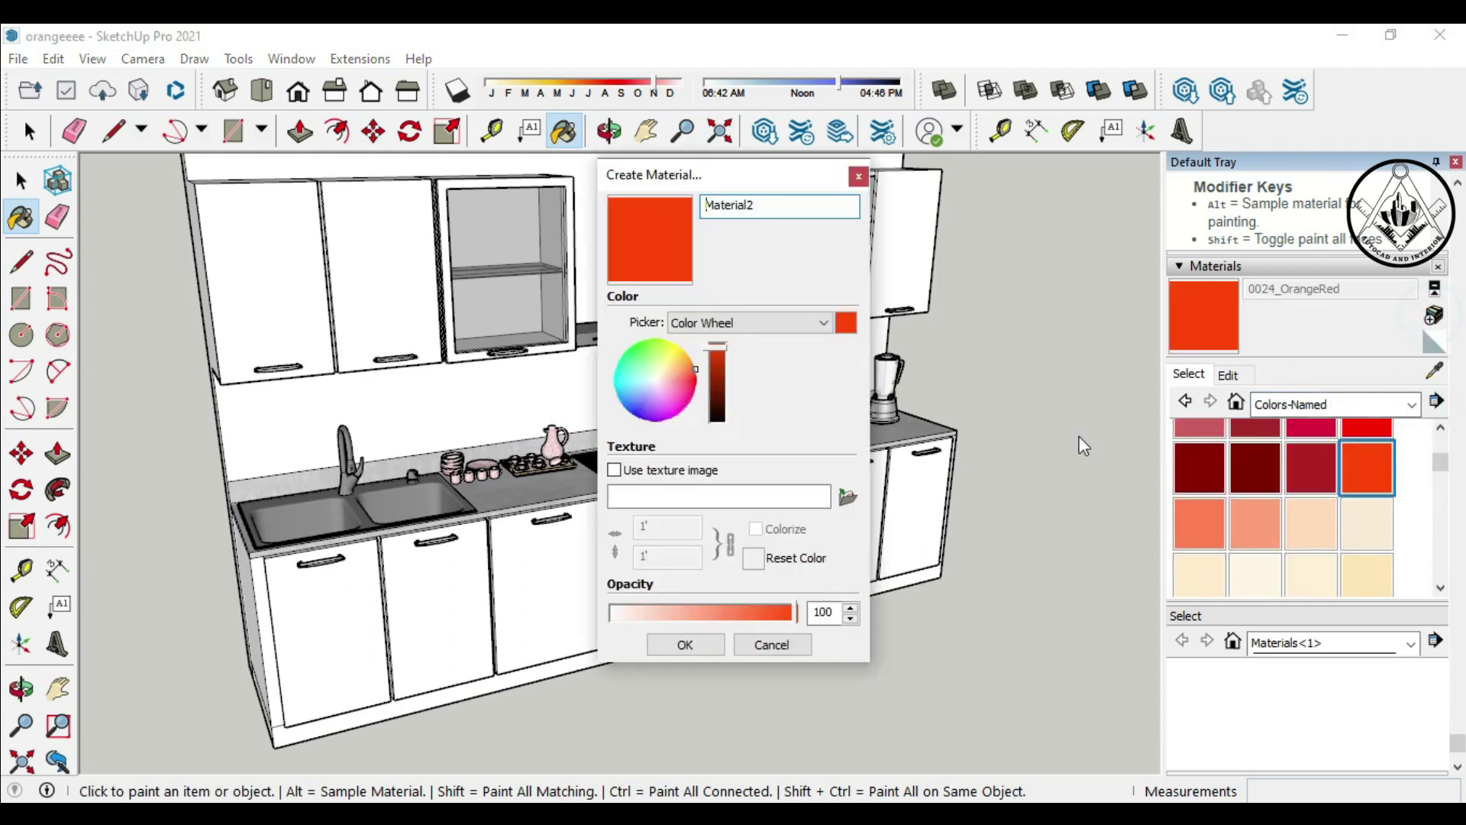
{"action": "left_click_drag", "start_coordinate": [718, 348], "coordinate": [719, 359]}
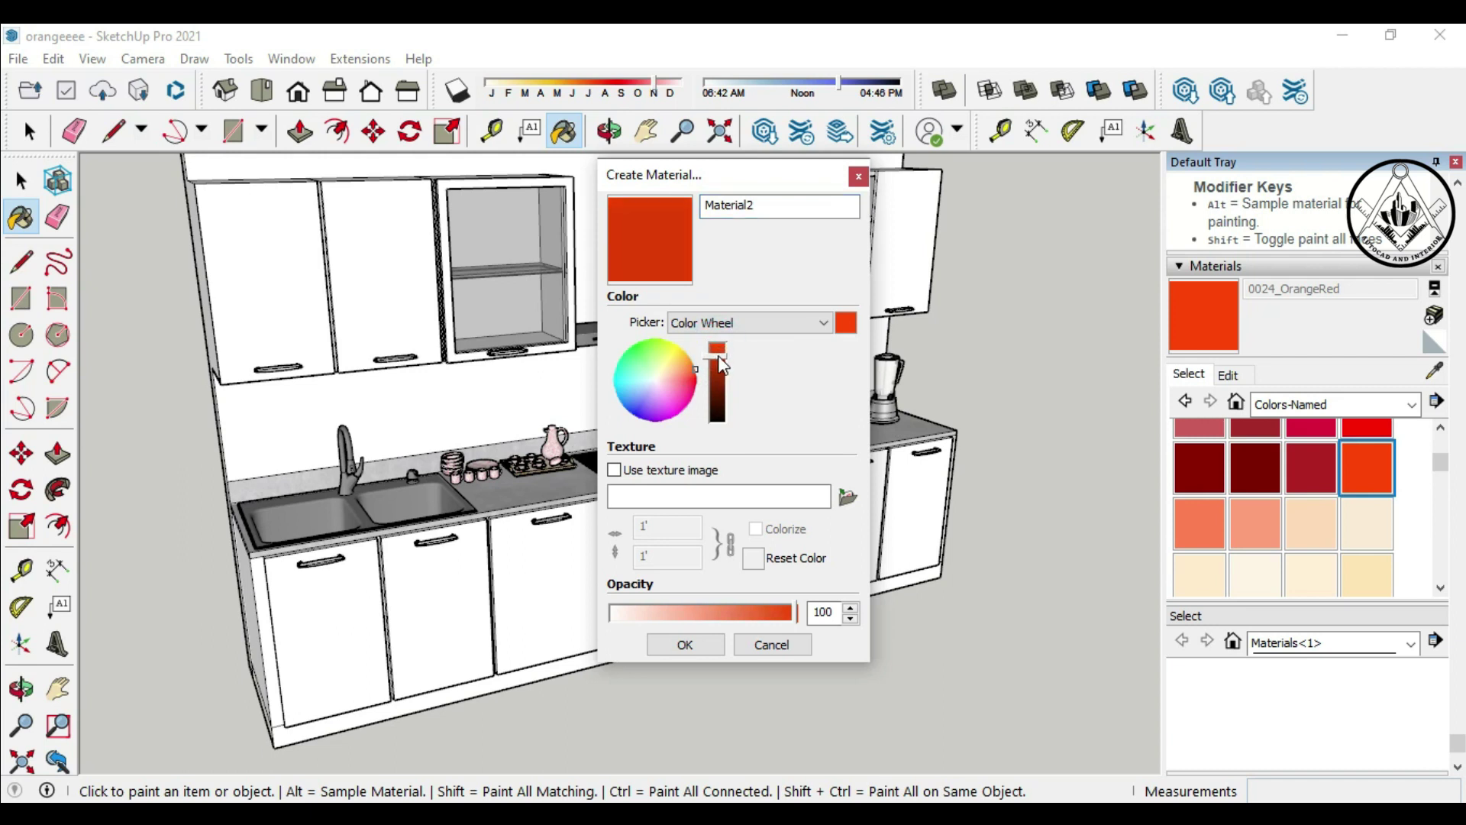
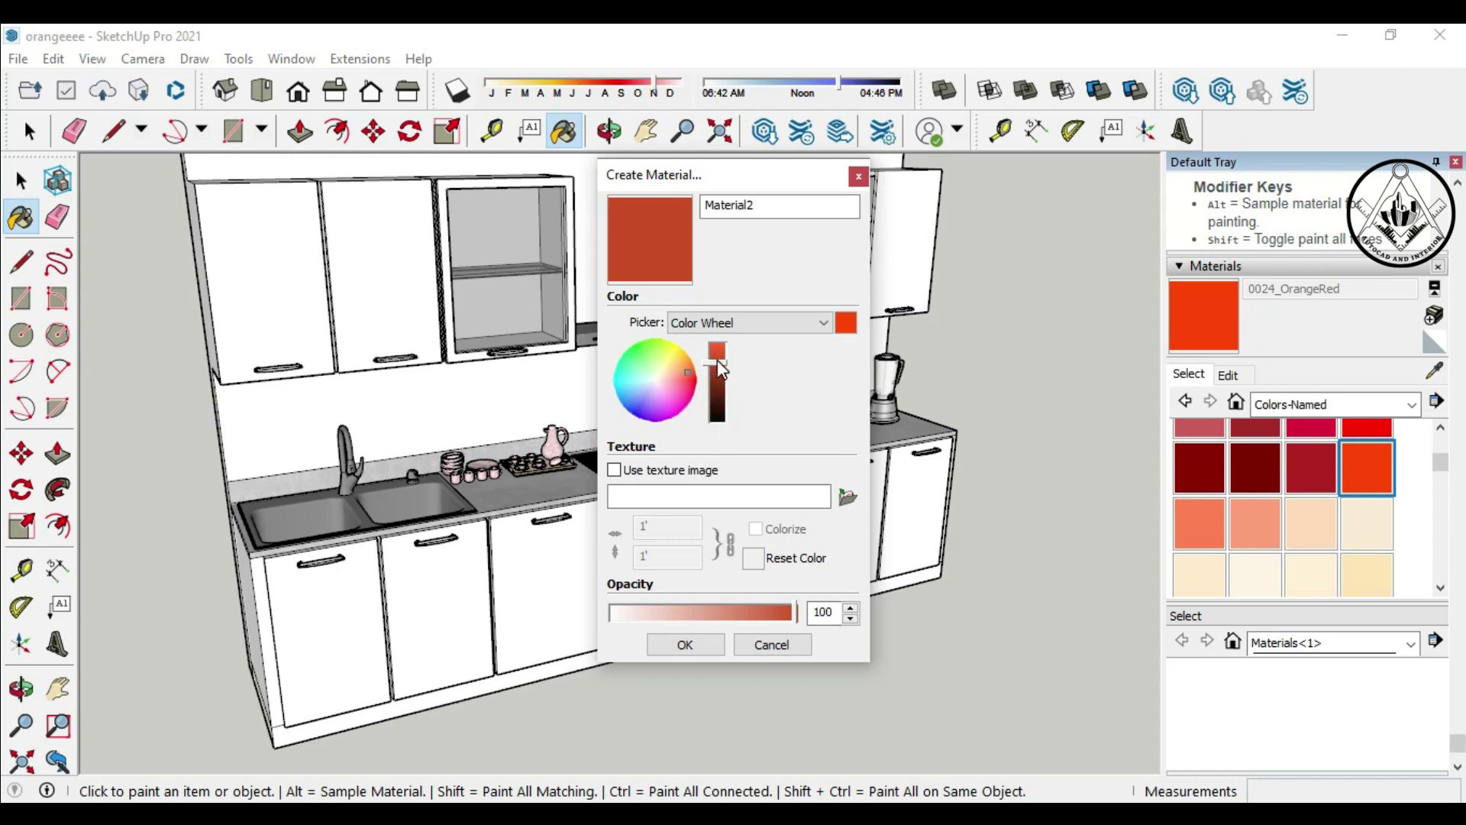
Step: Confirm the new orange-red material; paint the two left upper doors and the glass cabinet frame
{"action": "left_click", "coordinate": [685, 645]}
{"action": "left_click", "coordinate": [267, 266]}
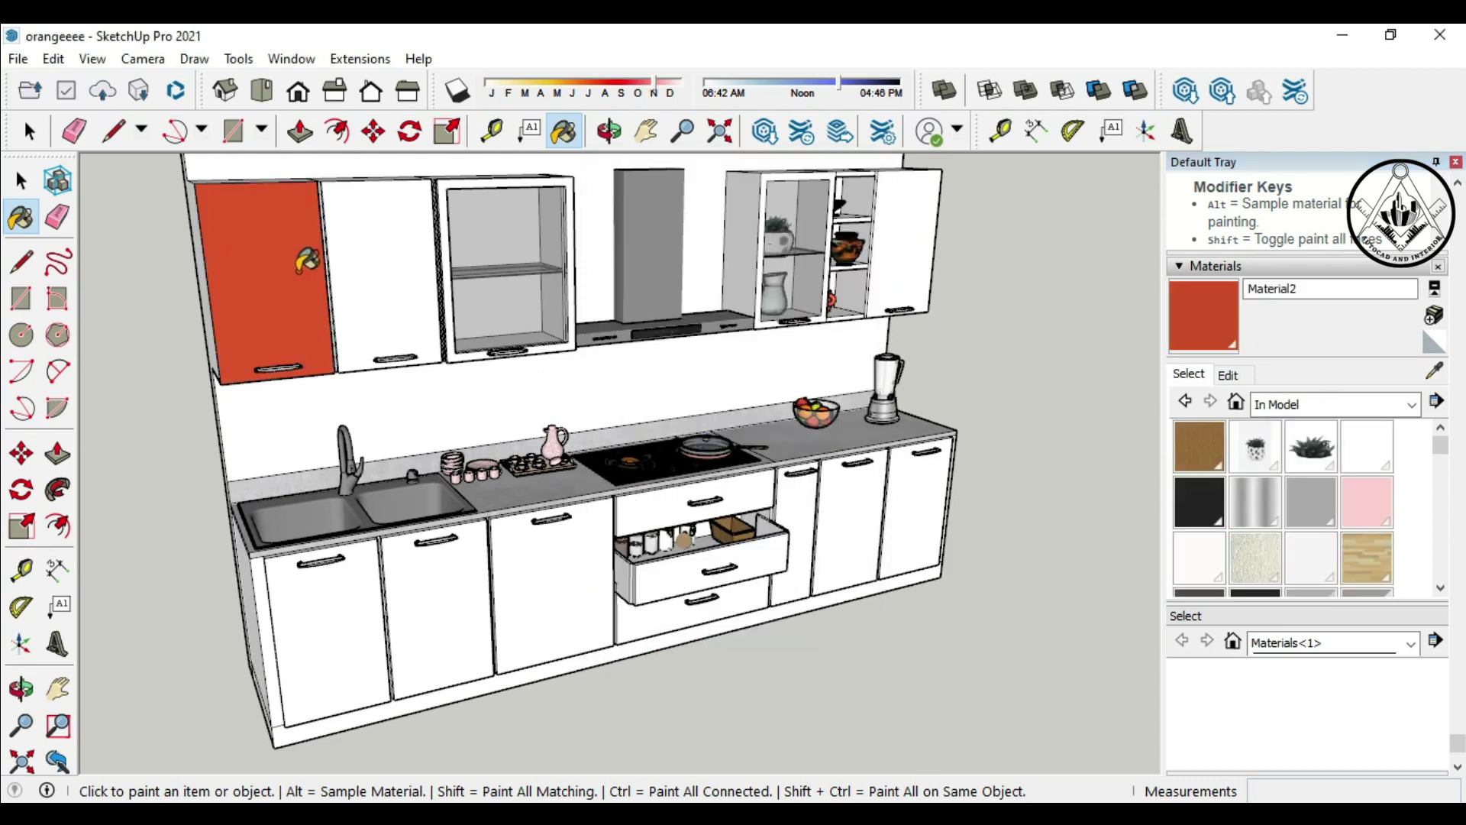
{"action": "left_click", "coordinate": [370, 284]}
{"action": "scroll", "coordinate": [561, 275], "scroll_direction": "up", "scroll_amount": 2}
{"action": "left_click", "coordinate": [428, 256]}
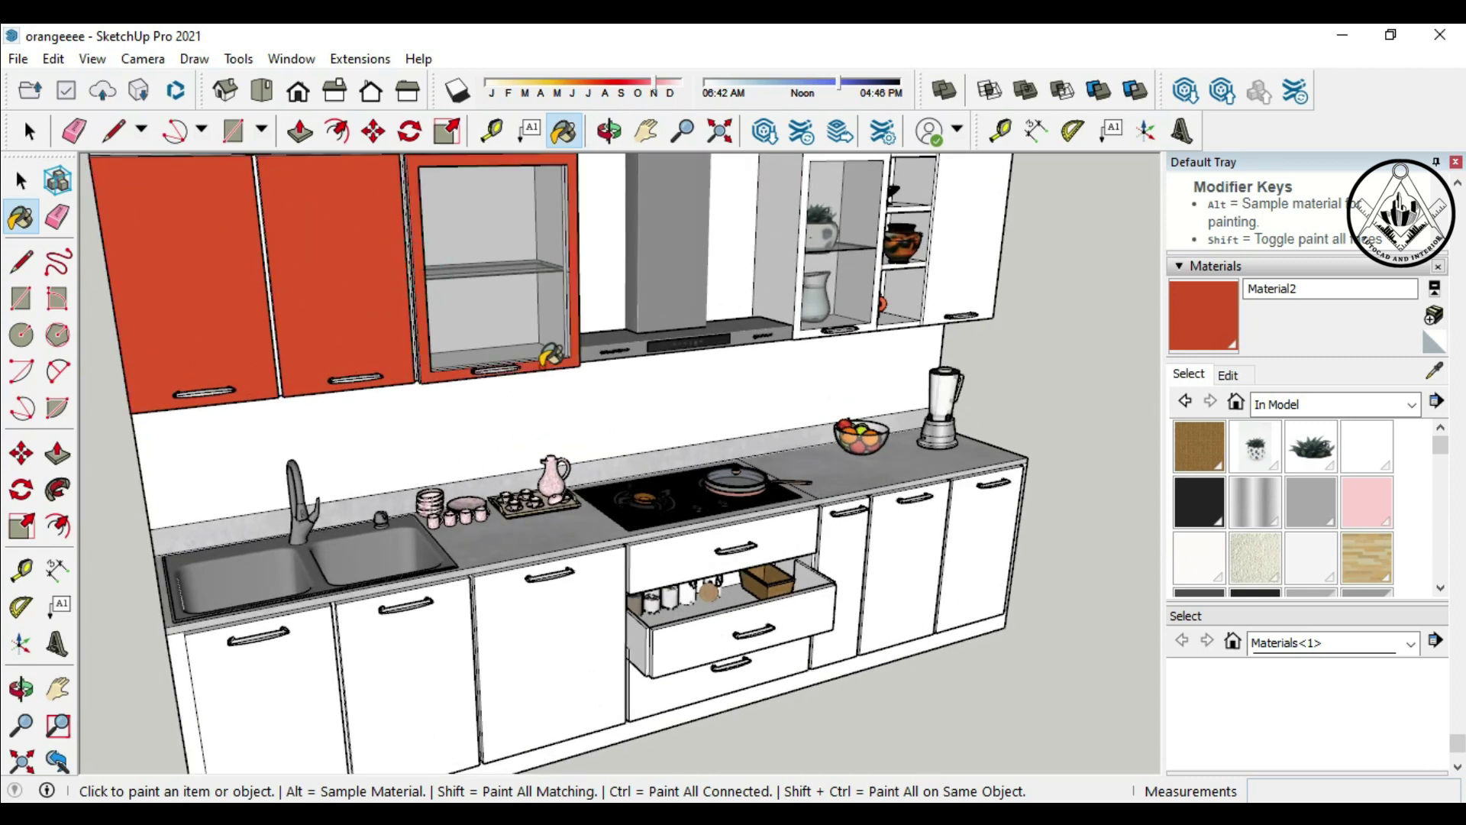
Step: Paint the upper-right cabinet's frame, door and side panel orange-red
{"action": "scroll", "coordinate": [489, 306], "scroll_direction": "down", "scroll_amount": 2}
{"action": "scroll", "coordinate": [721, 372], "scroll_direction": "up", "scroll_amount": 3}
{"action": "scroll", "coordinate": [720, 373], "scroll_direction": "up", "scroll_amount": 2}
{"action": "scroll", "coordinate": [720, 372], "scroll_direction": "up", "scroll_amount": 2}
{"action": "left_click", "coordinate": [683, 363]}
{"action": "left_click", "coordinate": [970, 305]}
{"action": "left_click", "coordinate": [669, 301]}
Step: Paint the shelf edge under the vase and the upper cabinet's top orange-red
{"action": "scroll", "coordinate": [795, 282], "scroll_direction": "down", "scroll_amount": 2}
{"action": "scroll", "coordinate": [868, 180], "scroll_direction": "up", "scroll_amount": 2}
{"action": "scroll", "coordinate": [866, 160], "scroll_direction": "up", "scroll_amount": 2}
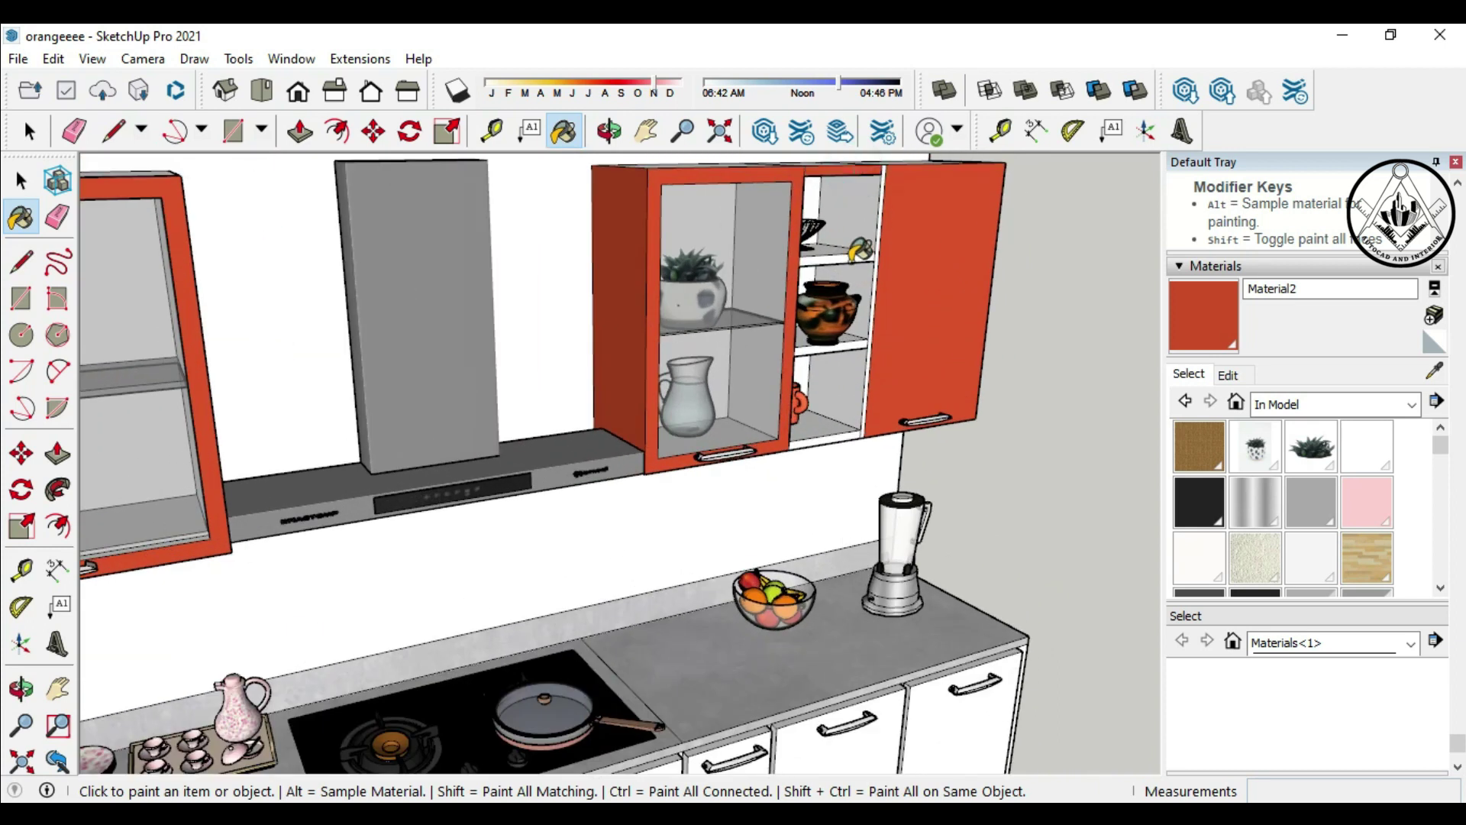
{"action": "scroll", "coordinate": [865, 323], "scroll_direction": "up", "scroll_amount": 2}
{"action": "left_click", "coordinate": [859, 336]}
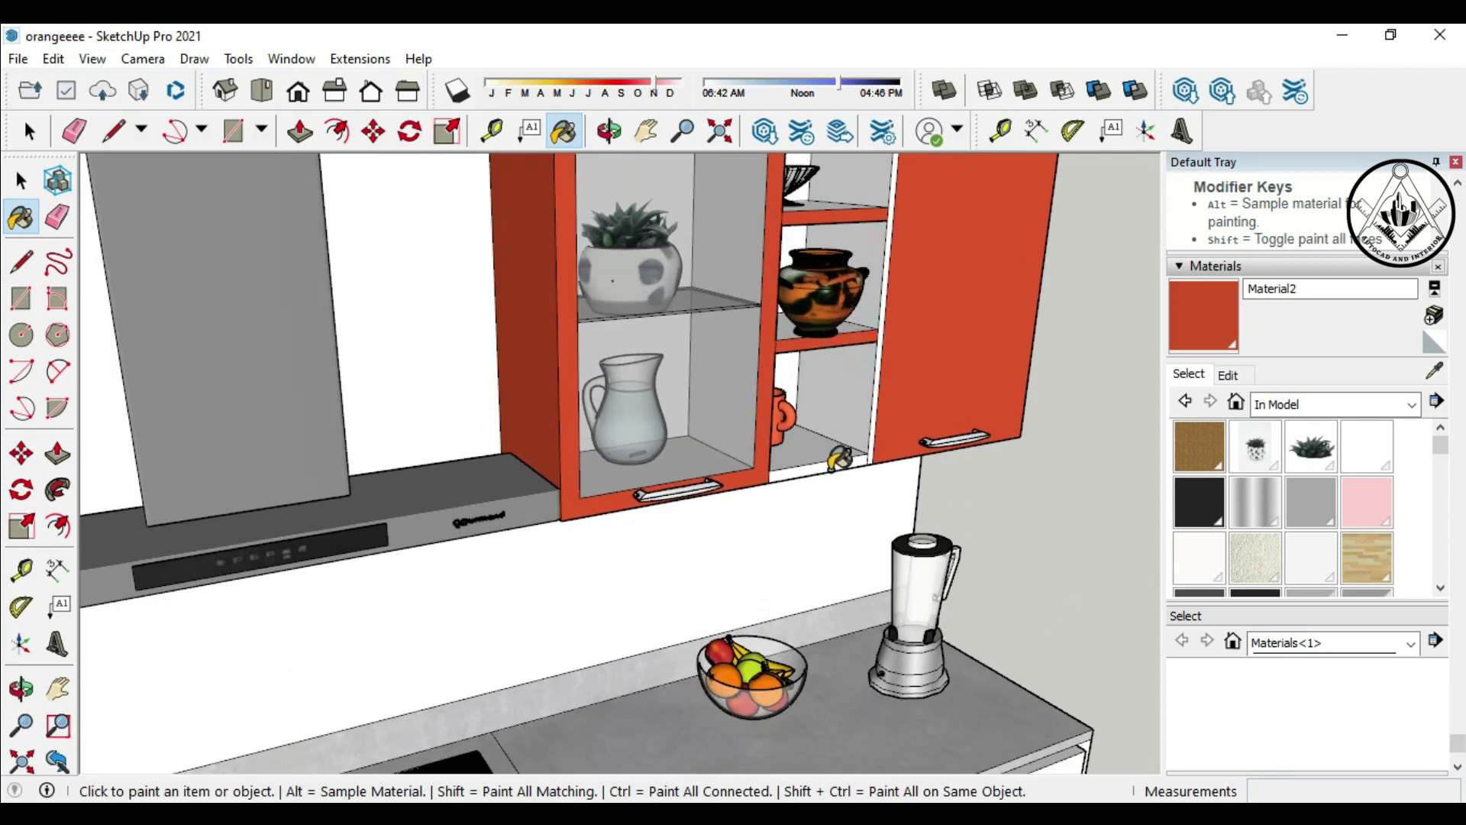
{"action": "scroll", "coordinate": [866, 317], "scroll_direction": "up", "scroll_amount": 2}
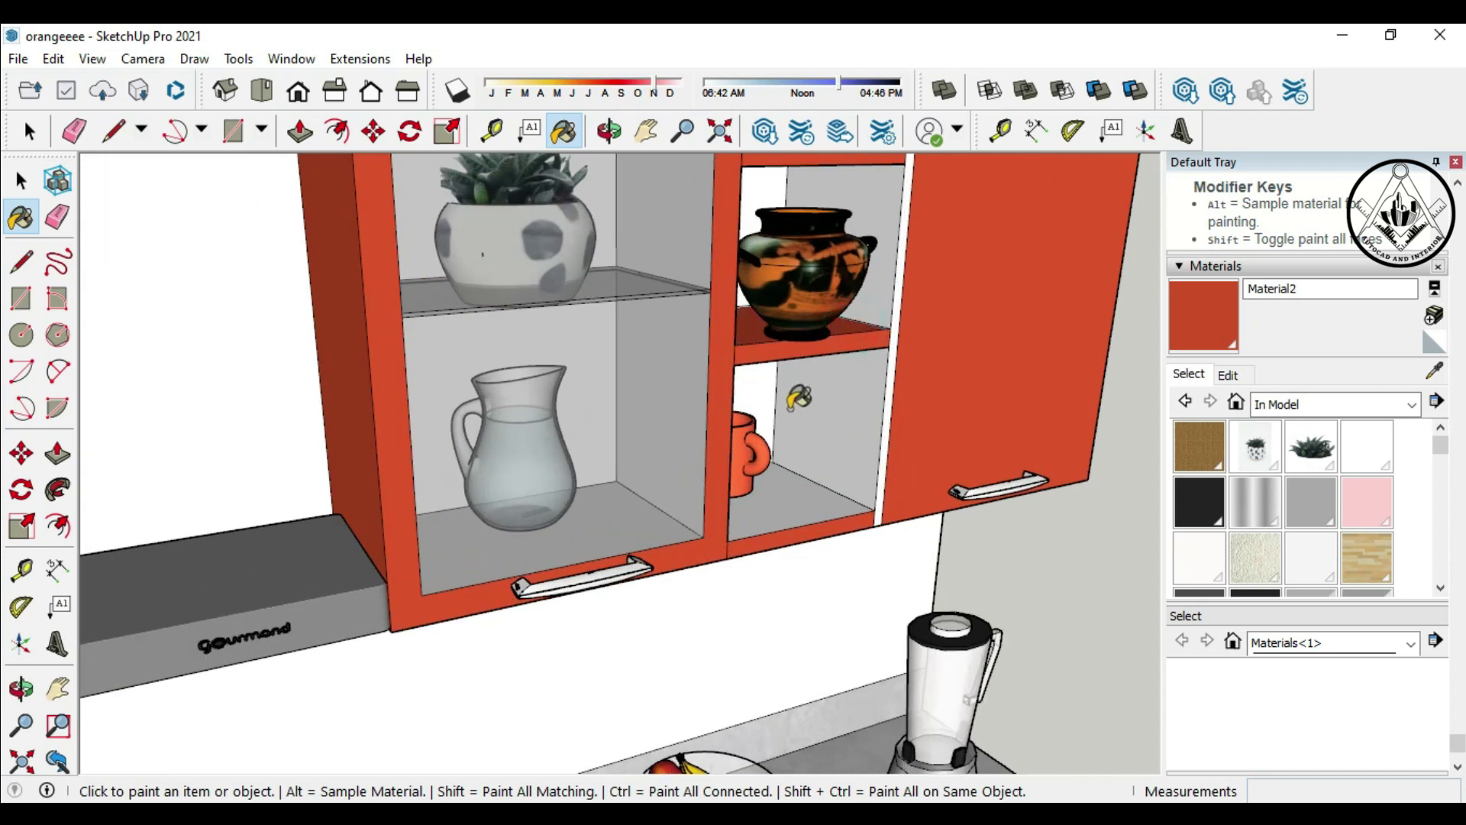
{"action": "scroll", "coordinate": [799, 397], "scroll_direction": "down", "scroll_amount": 2}
{"action": "scroll", "coordinate": [810, 260], "scroll_direction": "down", "scroll_amount": 2}
{"action": "scroll", "coordinate": [794, 344], "scroll_direction": "up", "scroll_amount": 1}
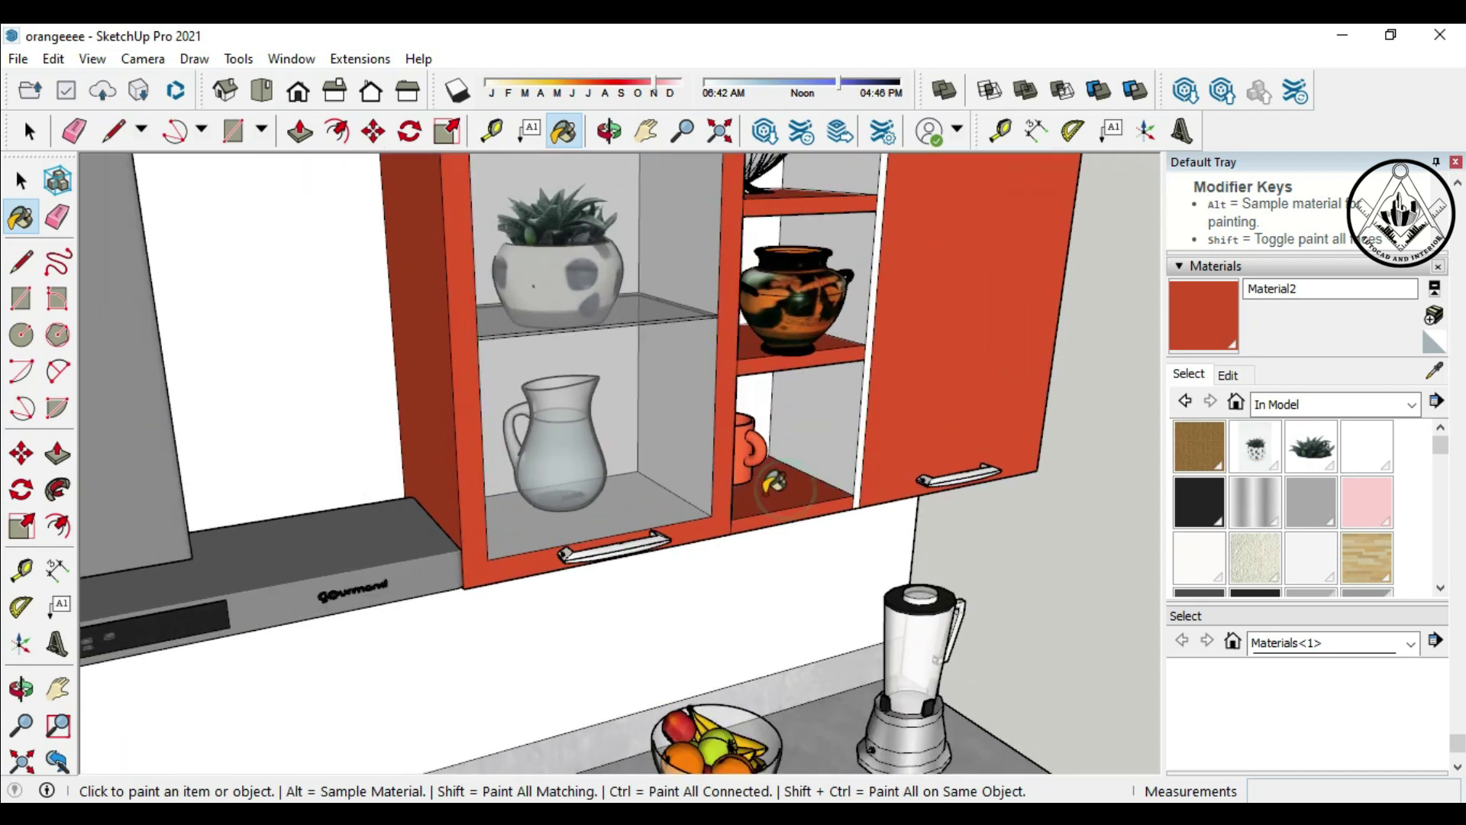
{"action": "scroll", "coordinate": [779, 412], "scroll_direction": "down", "scroll_amount": 1}
{"action": "scroll", "coordinate": [756, 482], "scroll_direction": "down", "scroll_amount": 1}
{"action": "scroll", "coordinate": [679, 337], "scroll_direction": "up", "scroll_amount": 1}
{"action": "left_click", "coordinate": [855, 323]}
{"action": "scroll", "coordinate": [238, 384], "scroll_direction": "down", "scroll_amount": 2}
Step: Paint the two left cabinet tops orange-red
{"action": "scroll", "coordinate": [343, 382], "scroll_direction": "down", "scroll_amount": 1}
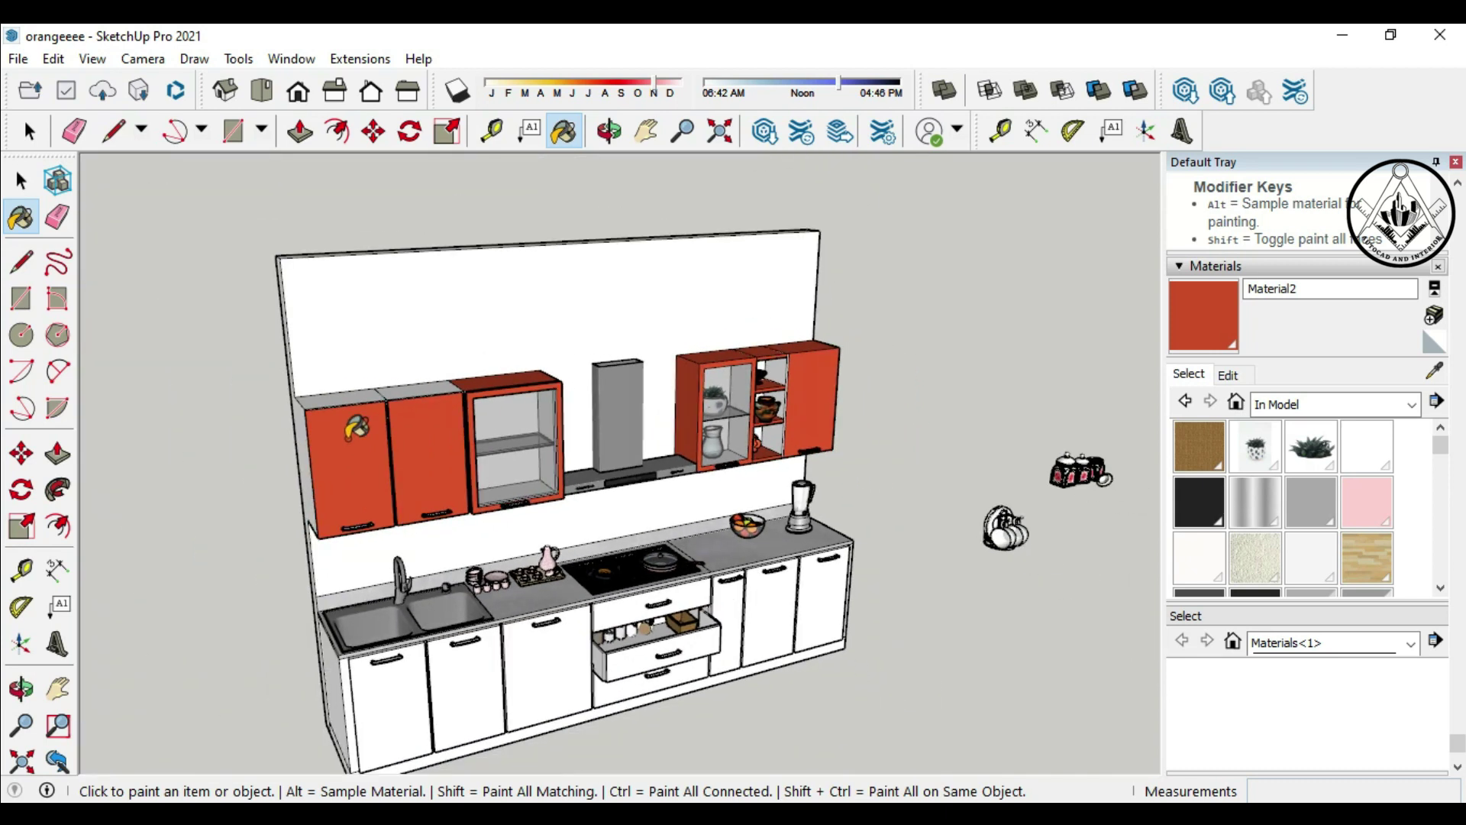
{"action": "scroll", "coordinate": [463, 378], "scroll_direction": "up", "scroll_amount": 2}
{"action": "left_click", "coordinate": [459, 356]}
{"action": "left_click", "coordinate": [344, 356]}
Step: Paint the base cabinets' left side panel and three lower doors orange-red
{"action": "mouse_move", "coordinate": [344, 356]}
{"action": "middle_mouse_down"}
{"action": "mouse_move", "coordinate": [340, 422]}
{"action": "mouse_move", "coordinate": [1131, 435]}
{"action": "mouse_move", "coordinate": [901, 482]}
{"action": "mouse_move", "coordinate": [1107, 362]}
{"action": "middle_mouse_up"}
{"action": "left_click", "coordinate": [353, 674]}
{"action": "left_click", "coordinate": [399, 670]}
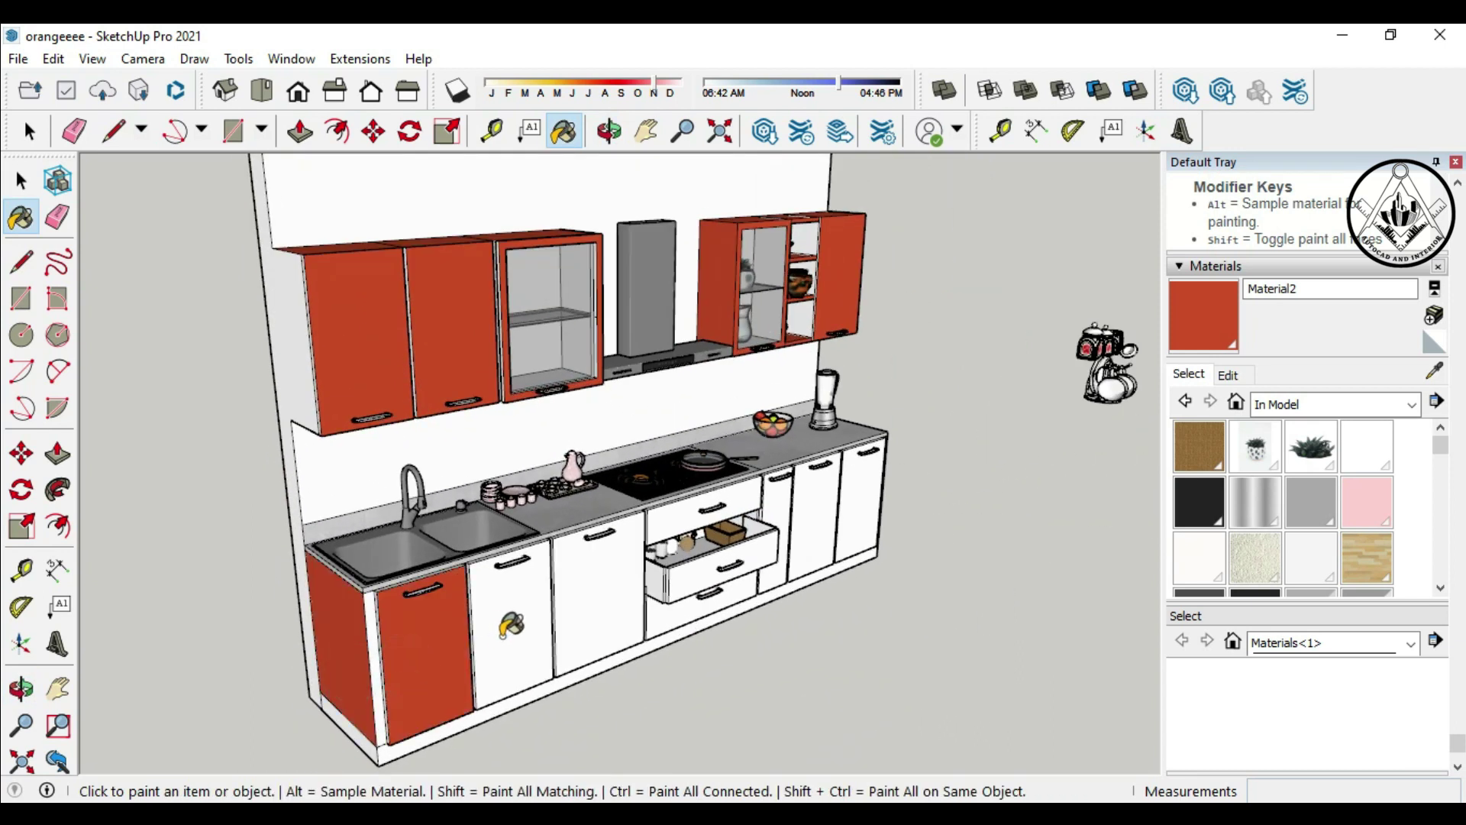
{"action": "left_click", "coordinate": [501, 638]}
{"action": "left_click", "coordinate": [590, 614]}
Step: Paint the top, open and bottom drawer fronts plus the three doors to their right orange-red
{"action": "middle_click_drag", "start_coordinate": [461, 728], "coordinate": [535, 672]}
{"action": "scroll", "coordinate": [725, 550], "scroll_direction": "up", "scroll_amount": 3}
{"action": "left_click", "coordinate": [684, 504]}
{"action": "left_click", "coordinate": [687, 580]}
{"action": "left_click", "coordinate": [688, 630]}
{"action": "left_click", "coordinate": [754, 592]}
{"action": "left_click", "coordinate": [825, 551]}
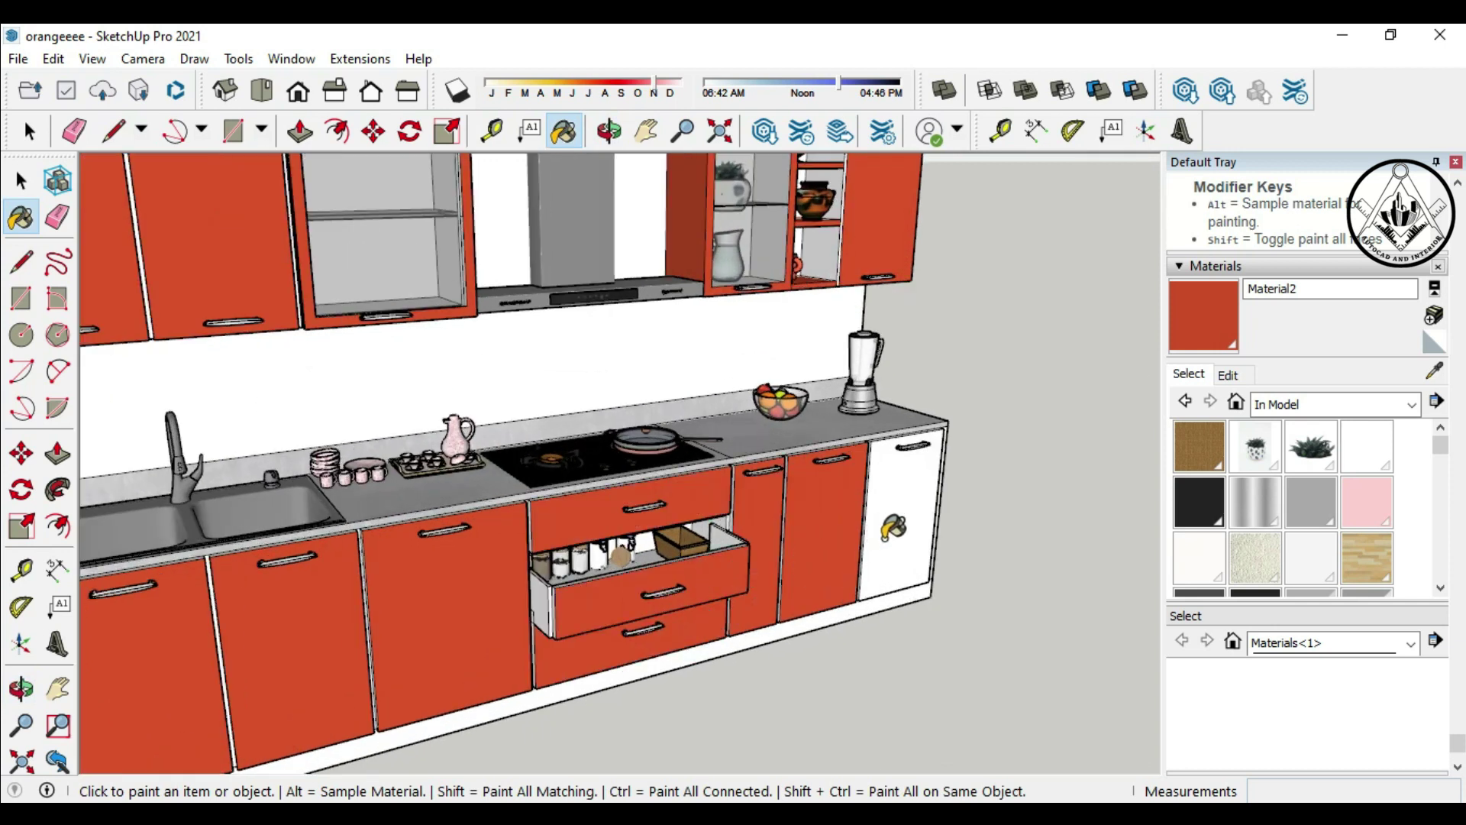
{"action": "left_click", "coordinate": [891, 544]}
Step: Paint the open drawer front's top edge, undoing the accidental back-panel paint
{"action": "middle_click_drag", "start_coordinate": [713, 573], "coordinate": [695, 580]}
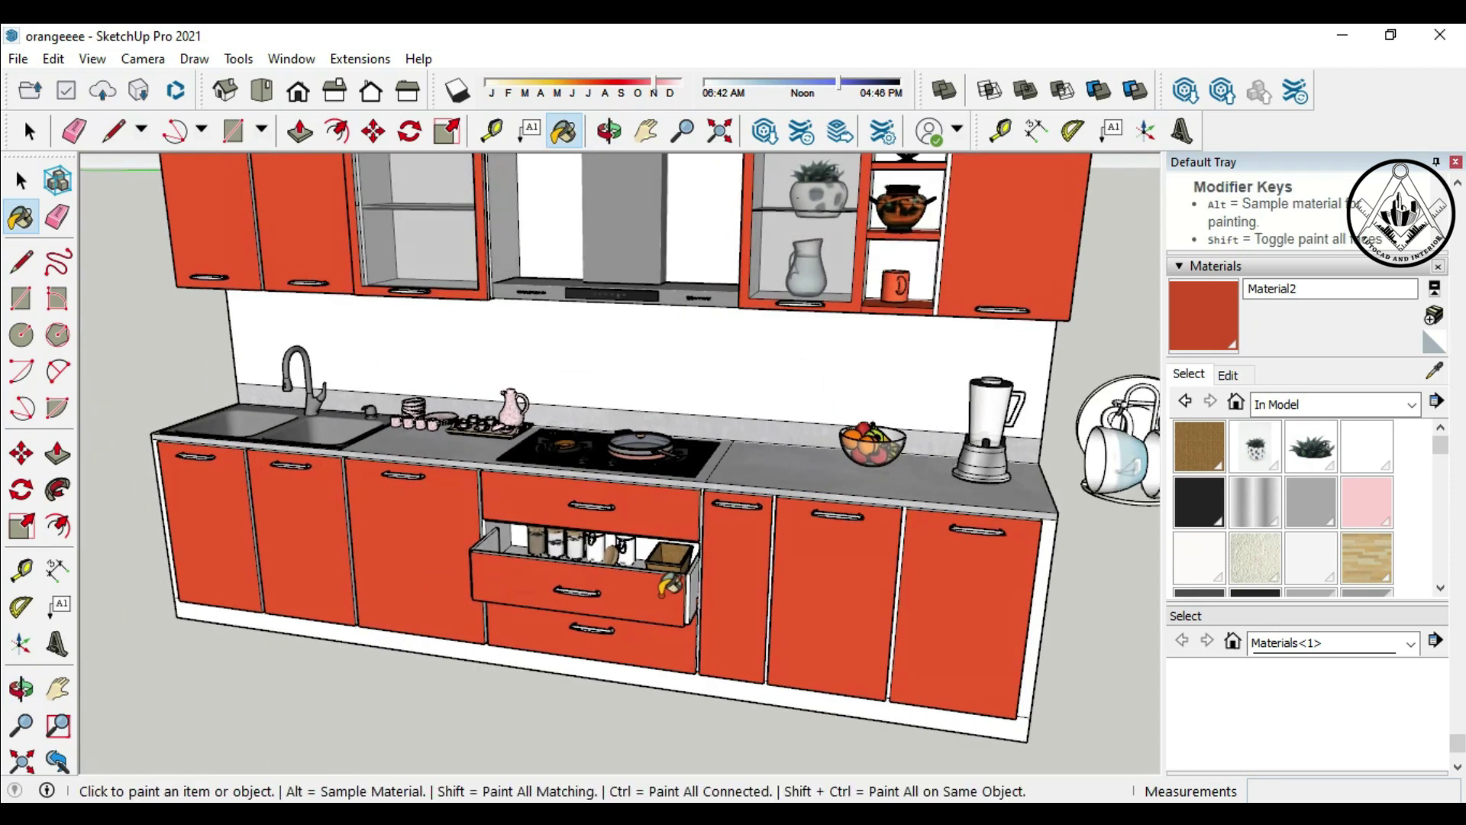
{"action": "scroll", "coordinate": [692, 584], "scroll_direction": "up", "scroll_amount": 5}
{"action": "scroll", "coordinate": [675, 592], "scroll_direction": "up", "scroll_amount": 2}
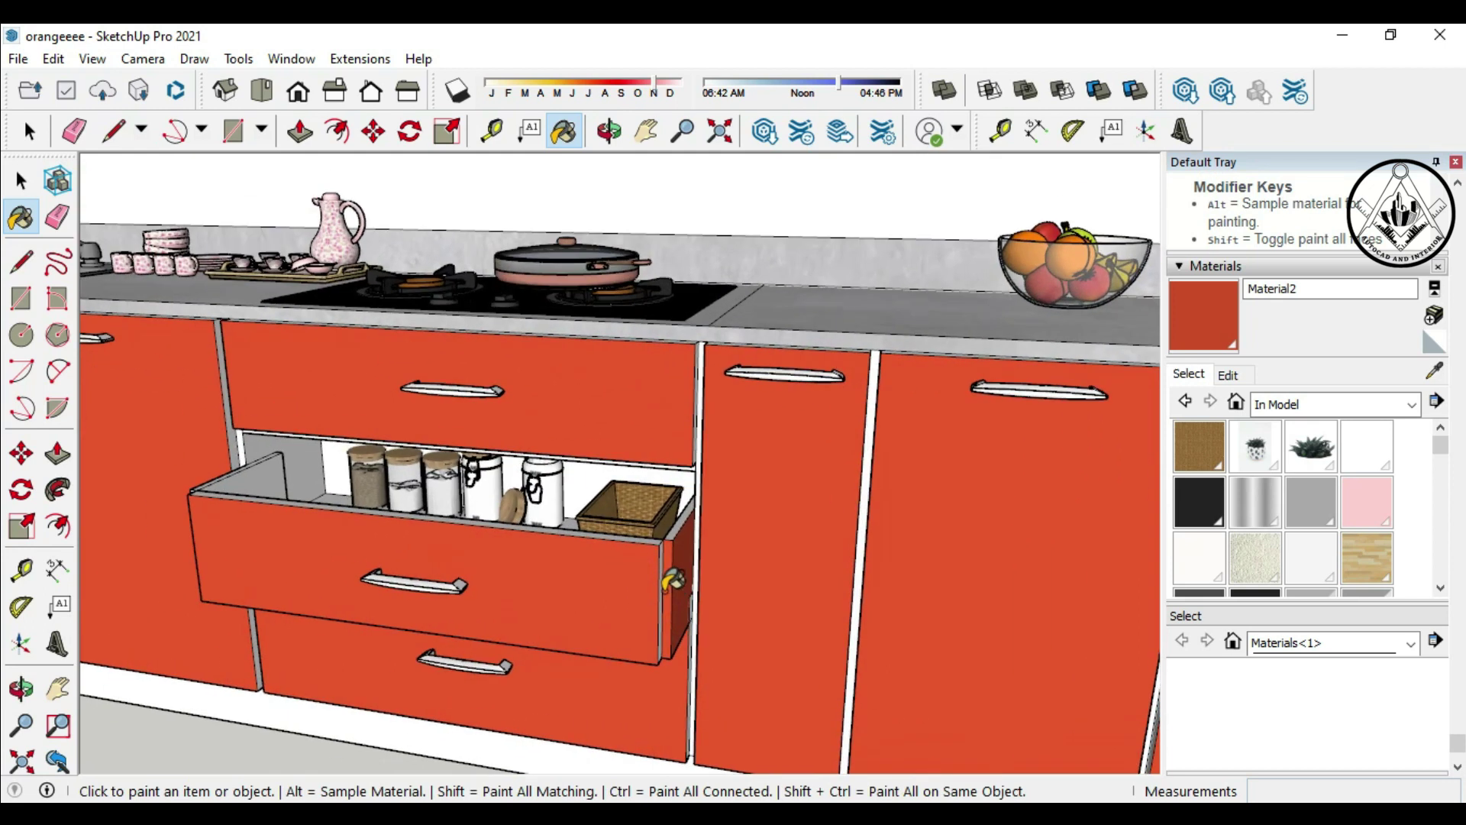
{"action": "middle_click_drag", "start_coordinate": [672, 590], "coordinate": [785, 483]}
{"action": "scroll", "coordinate": [733, 511], "scroll_direction": "up", "scroll_amount": 2}
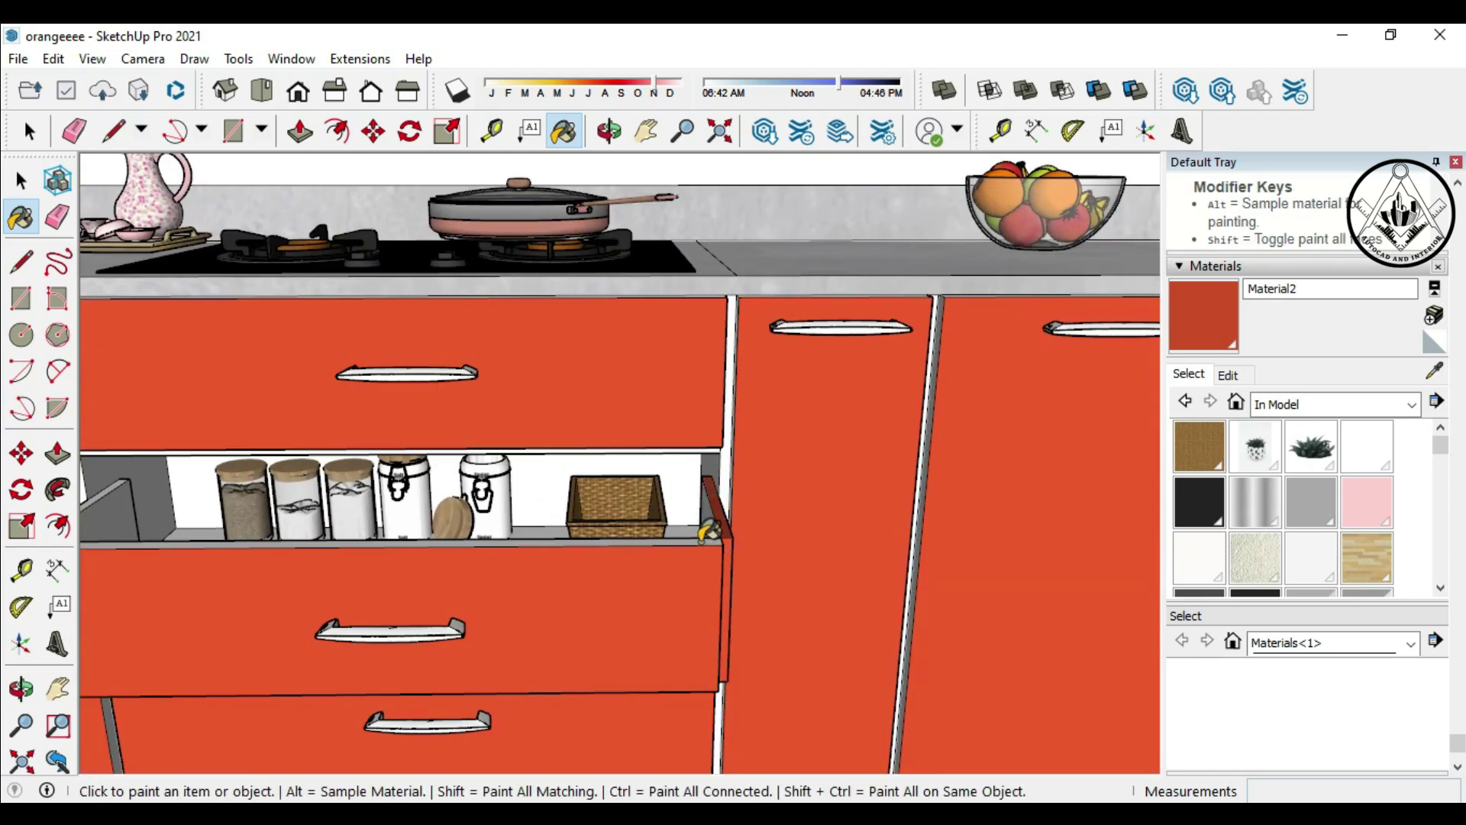
{"action": "left_click", "coordinate": [699, 540]}
{"action": "left_click", "coordinate": [702, 475]}
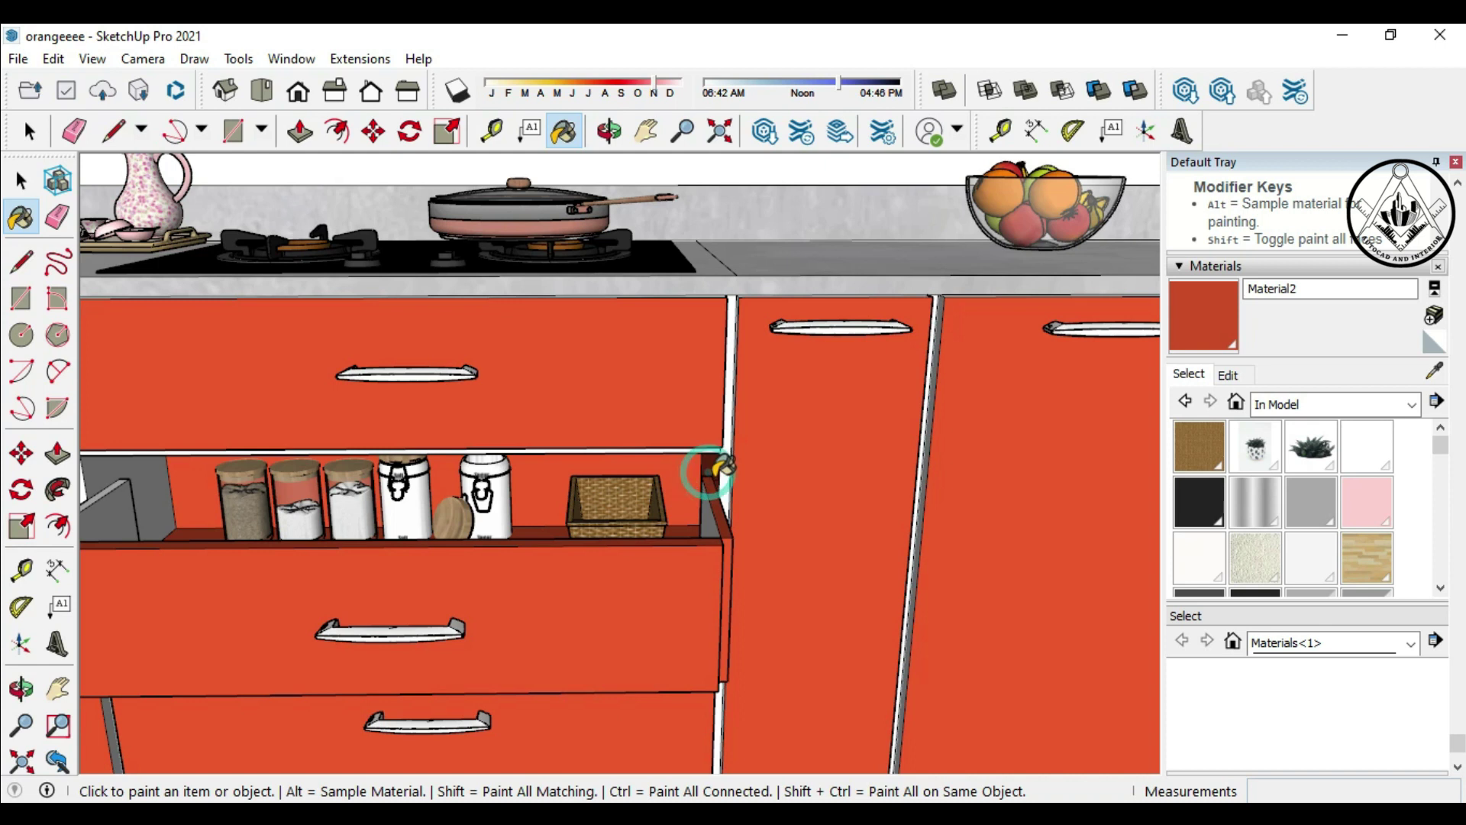
{"action": "scroll", "coordinate": [722, 467], "scroll_direction": "down", "scroll_amount": 3}
{"action": "key", "text": "ctrl+z"}
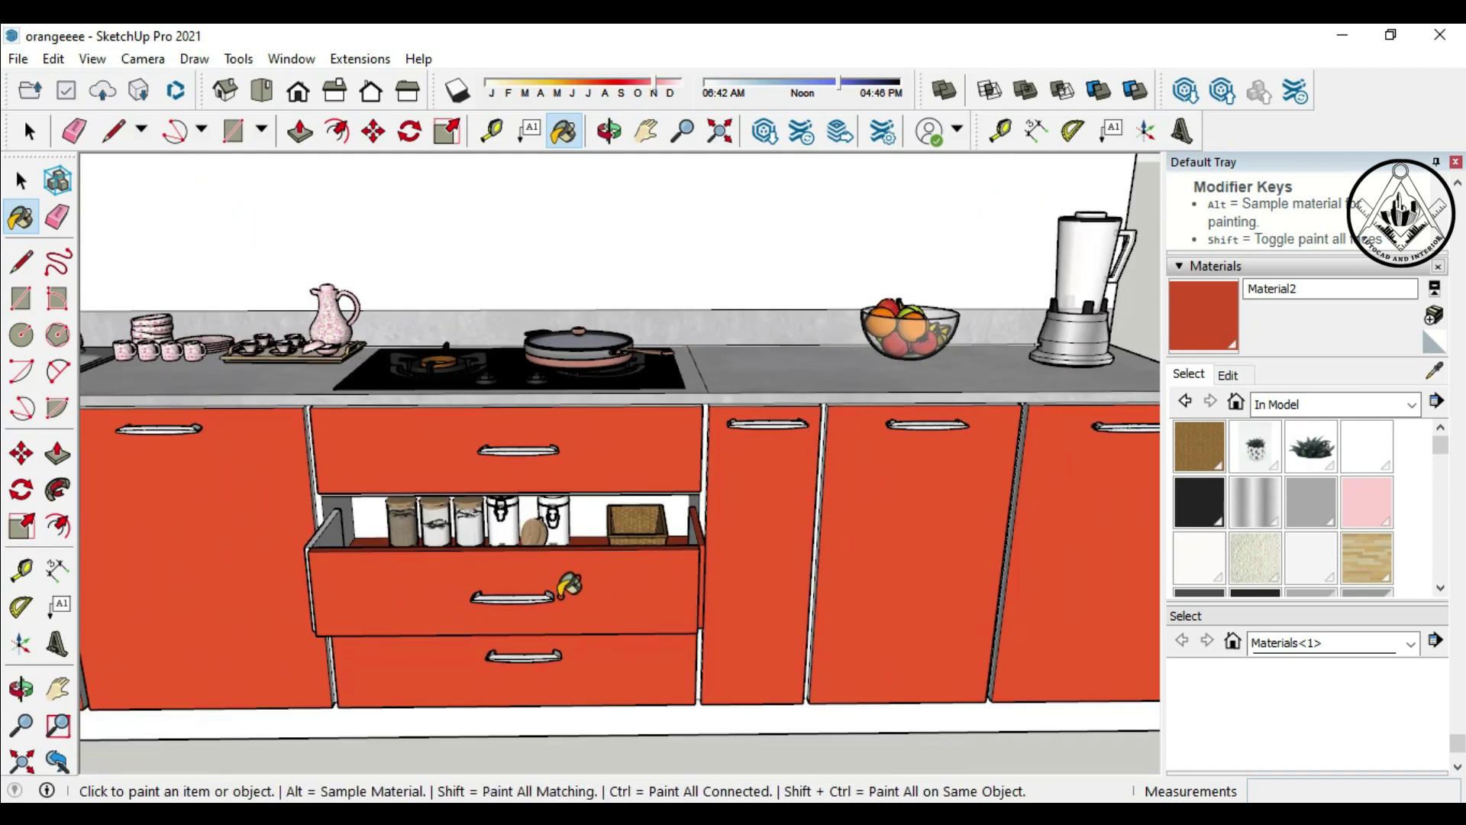
Step: Orbit around the open drawer and upper cabinets to inspect the painted kitchen
{"action": "middle_click_drag", "start_coordinate": [565, 589], "coordinate": [364, 597]}
{"action": "scroll", "coordinate": [365, 597], "scroll_direction": "up", "scroll_amount": 2}
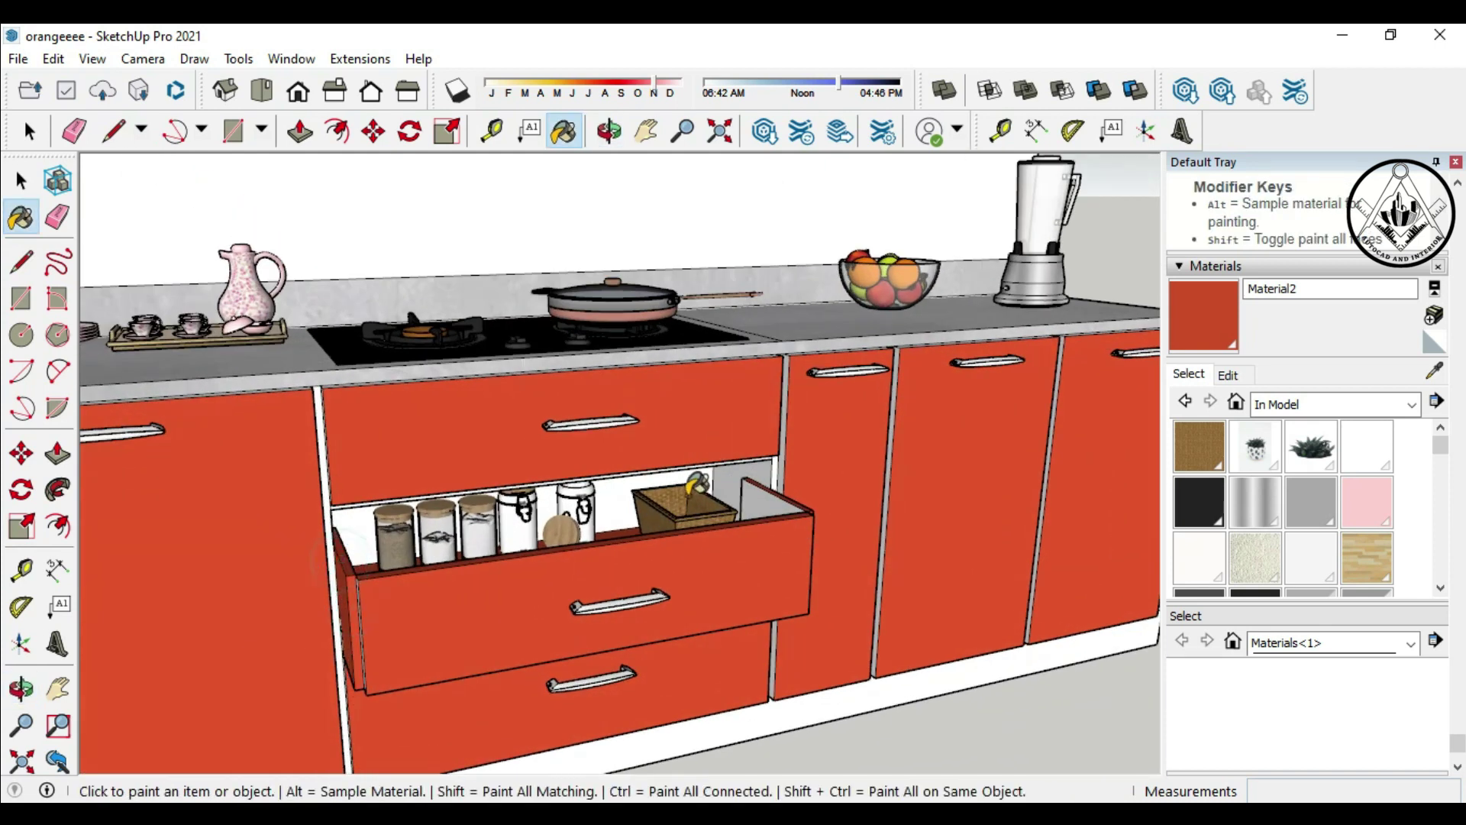
{"action": "scroll", "coordinate": [758, 500], "scroll_direction": "down", "scroll_amount": 2}
{"action": "middle_click_drag", "start_coordinate": [759, 501], "coordinate": [480, 510]}
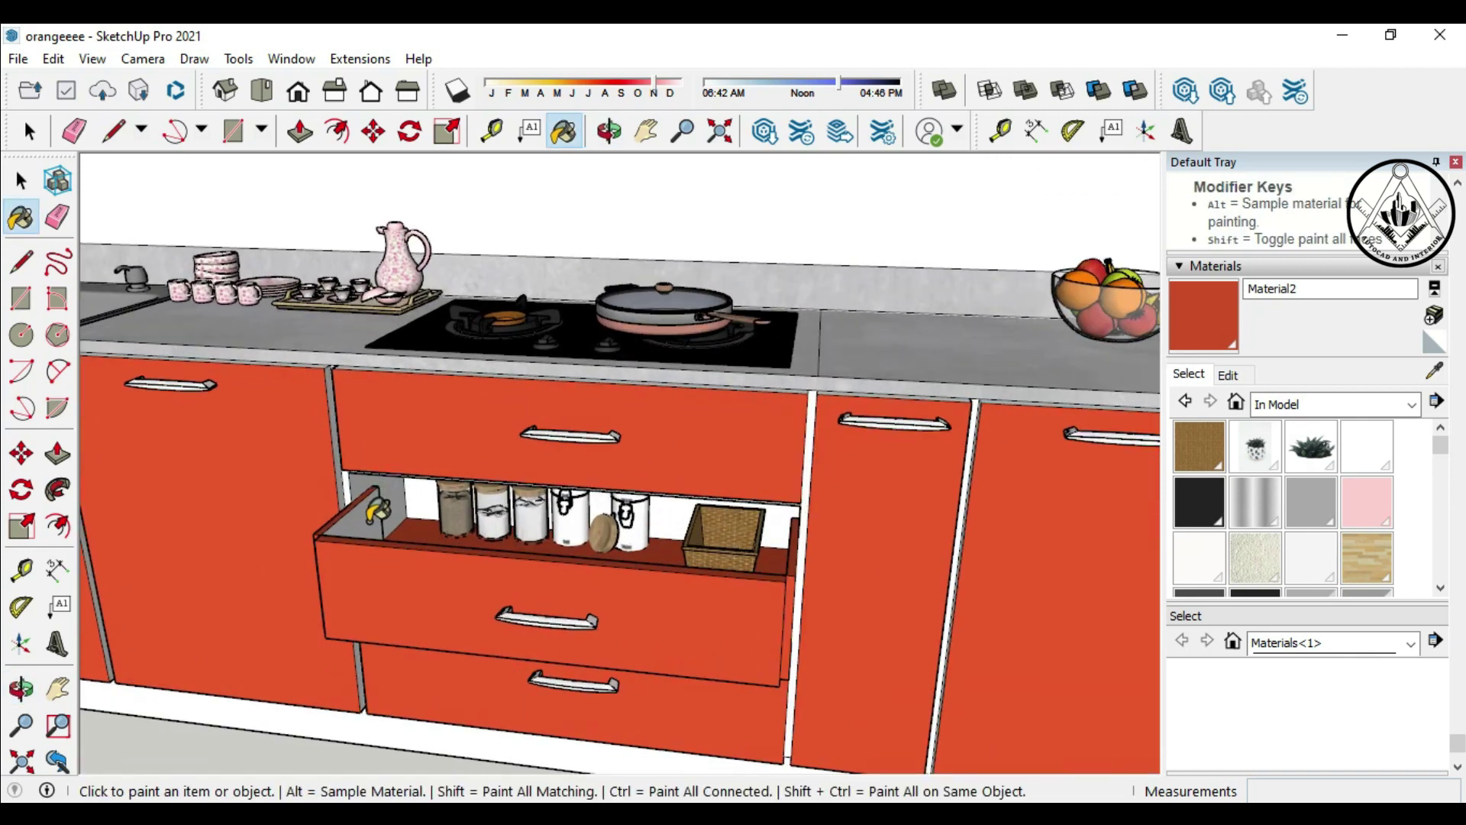
{"action": "scroll", "coordinate": [566, 584], "scroll_direction": "down", "scroll_amount": 2}
{"action": "scroll", "coordinate": [565, 582], "scroll_direction": "down", "scroll_amount": 2}
{"action": "scroll", "coordinate": [565, 581], "scroll_direction": "down", "scroll_amount": 1}
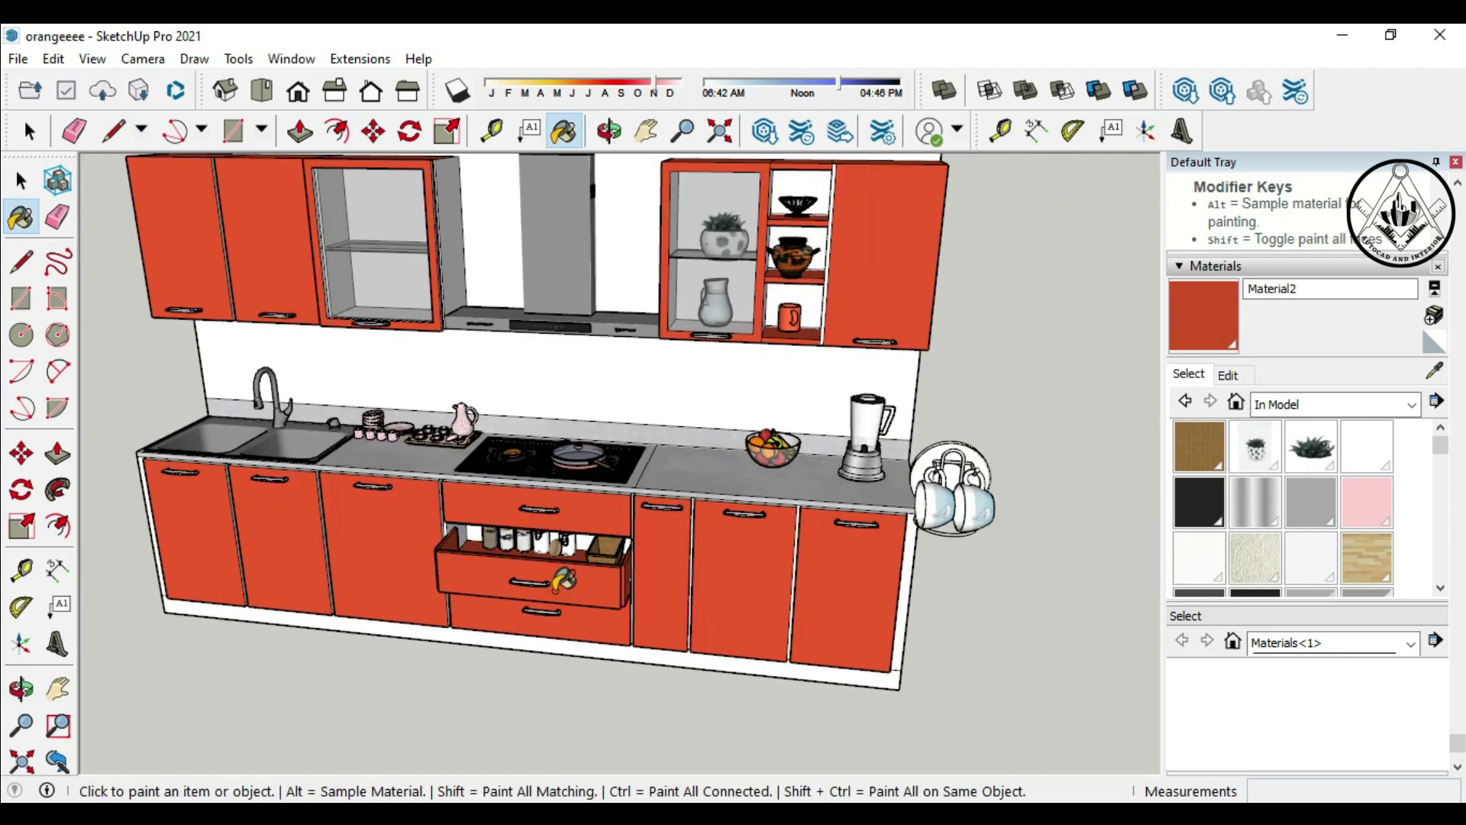
{"action": "scroll", "coordinate": [802, 368], "scroll_direction": "up", "scroll_amount": 1}
{"action": "scroll", "coordinate": [802, 366], "scroll_direction": "up", "scroll_amount": 2}
{"action": "middle_click_drag", "start_coordinate": [805, 359], "coordinate": [837, 329]}
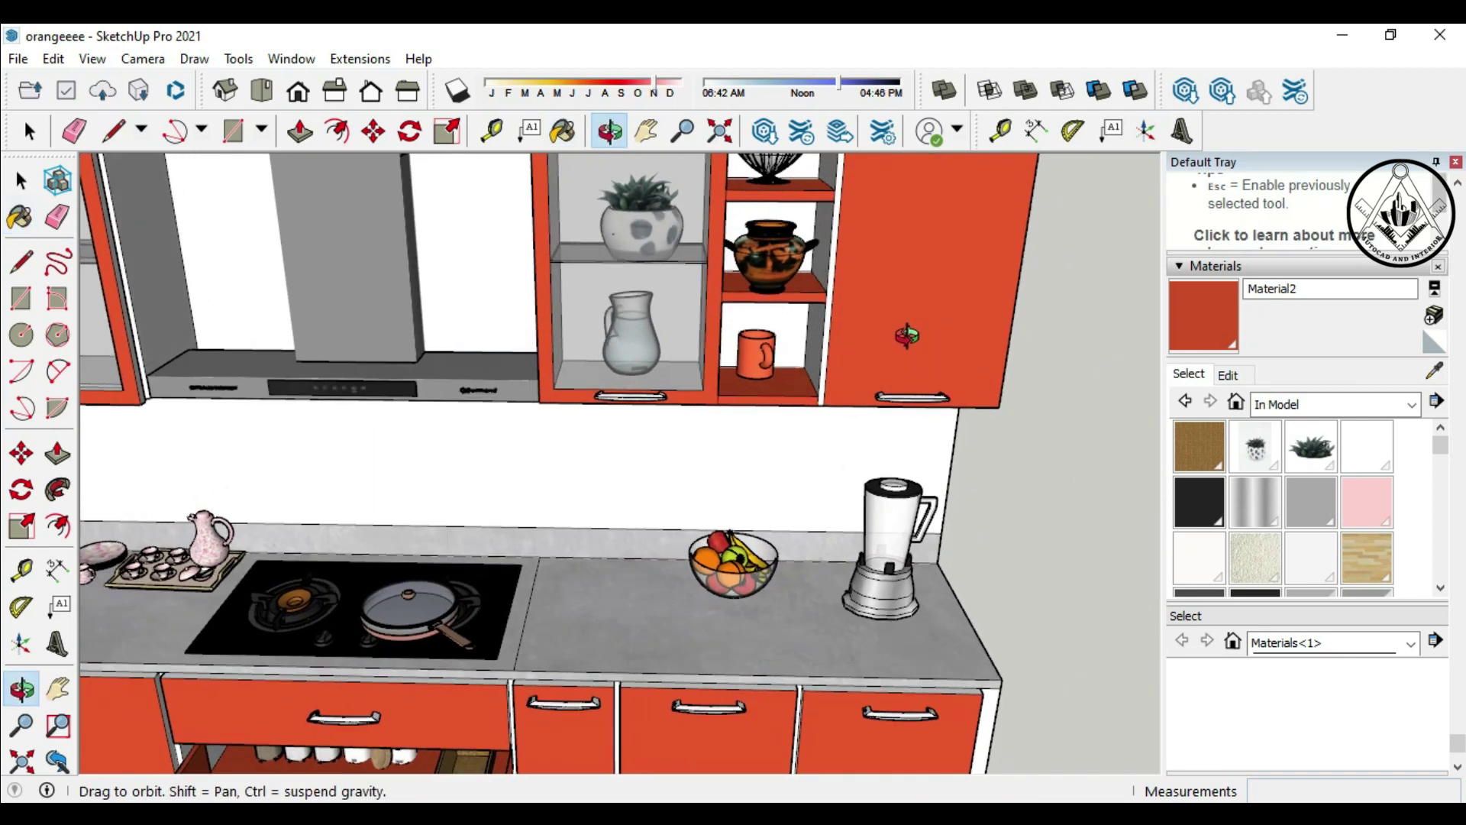
{"action": "scroll", "coordinate": [840, 320], "scroll_direction": "up", "scroll_amount": 2}
{"action": "scroll", "coordinate": [832, 329], "scroll_direction": "down", "scroll_amount": 2}
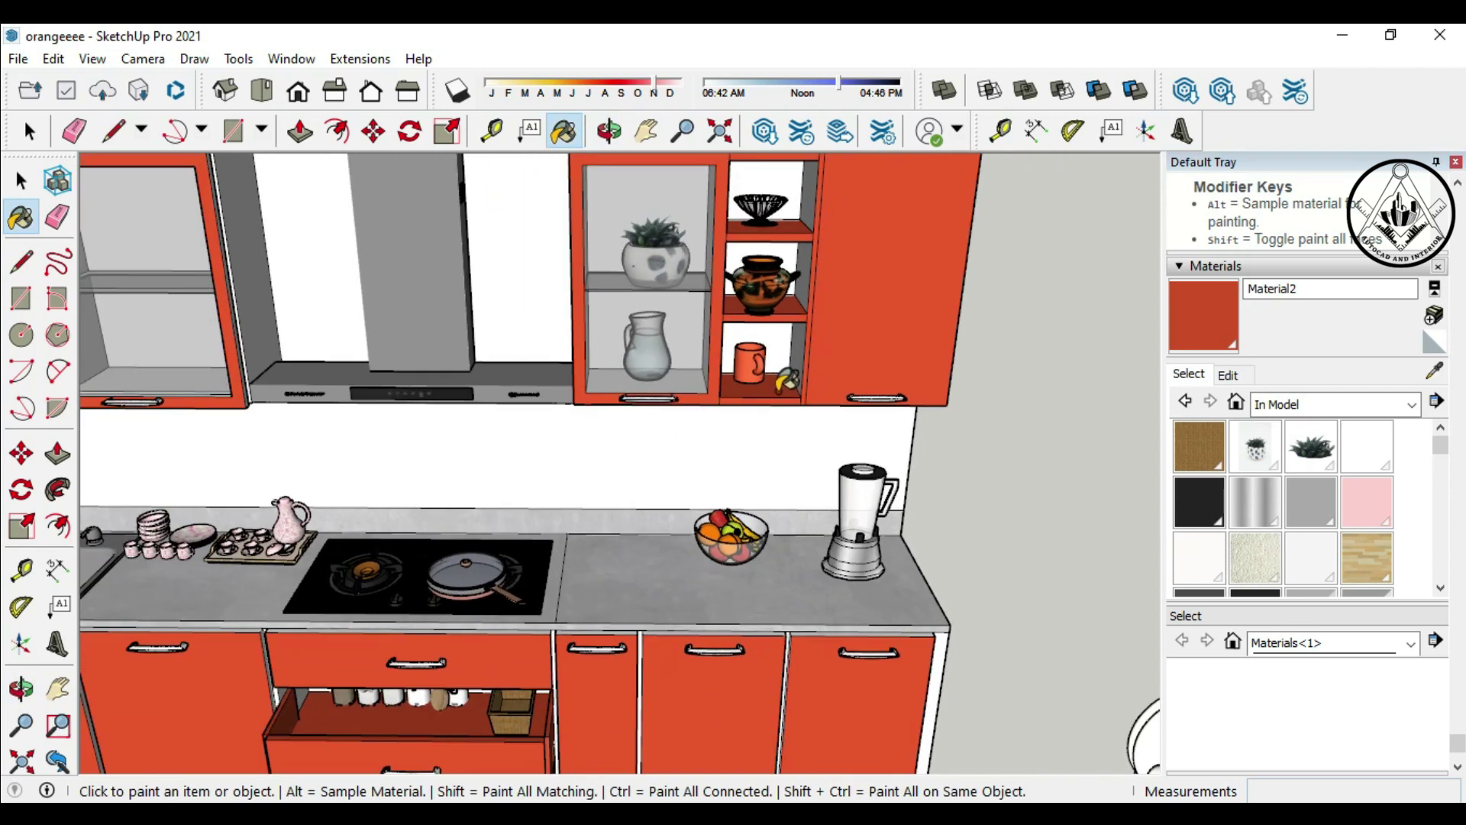
{"action": "scroll", "coordinate": [810, 359], "scroll_direction": "down", "scroll_amount": 2}
{"action": "middle_click_drag", "start_coordinate": [871, 357], "coordinate": [888, 379]}
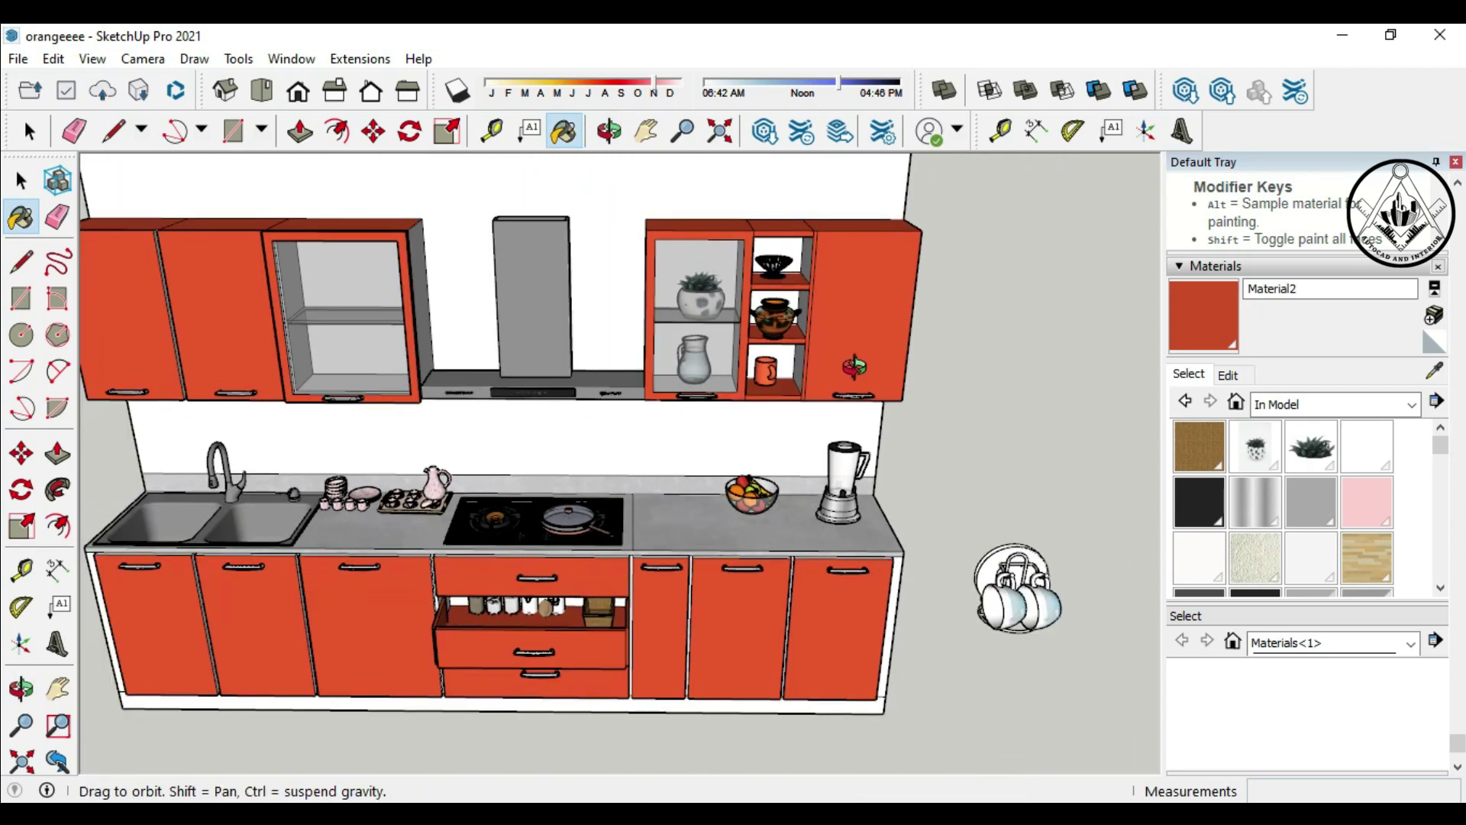
{"action": "scroll", "coordinate": [888, 380], "scroll_direction": "up", "scroll_amount": 1}
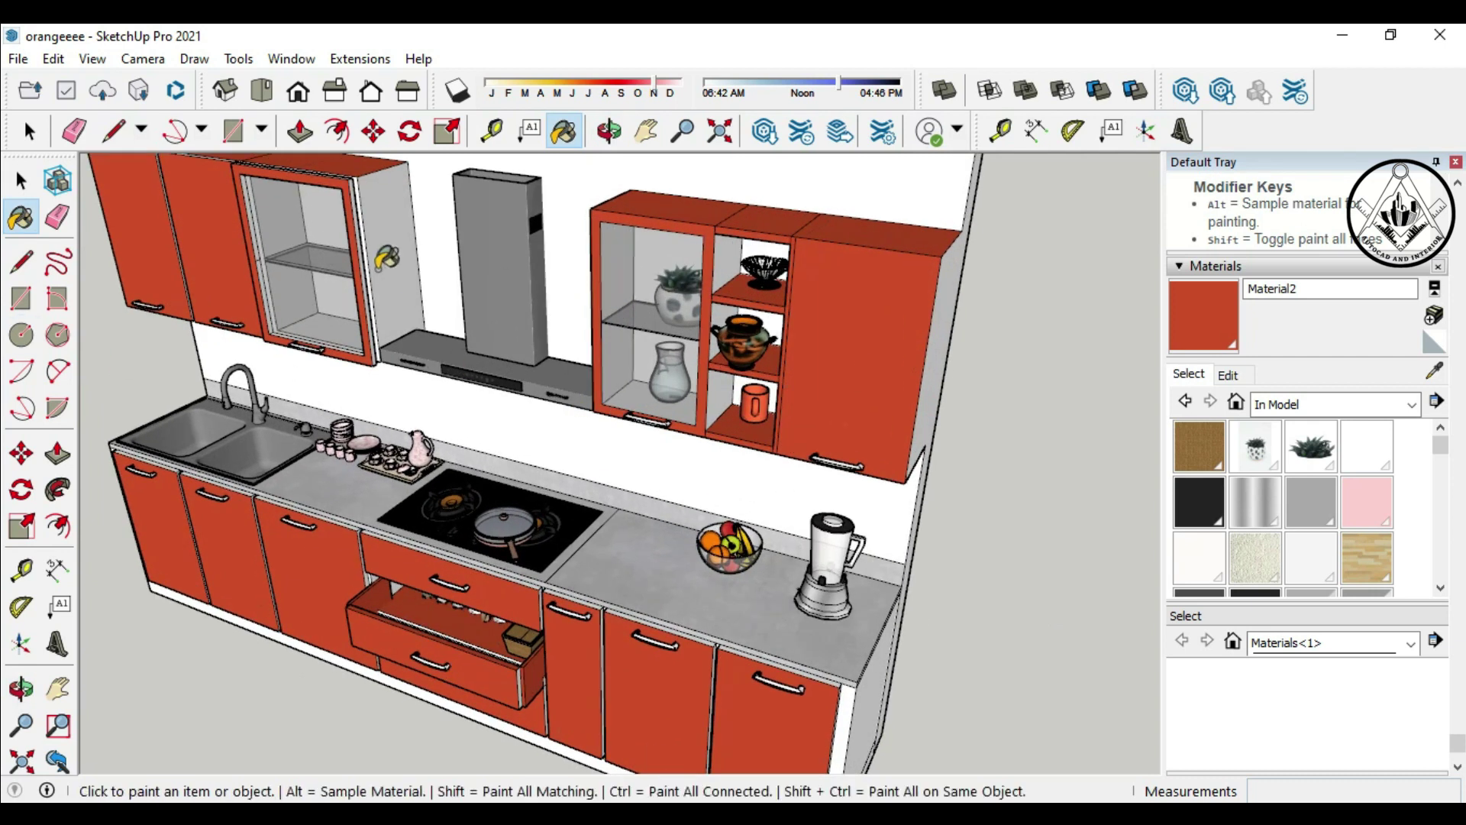
Step: Draw an edge from the left upper cabinet's top-left corner down to its lower corner
{"action": "left_click", "coordinate": [122, 145]}
{"action": "scroll", "coordinate": [939, 222], "scroll_direction": "up", "scroll_amount": 2}
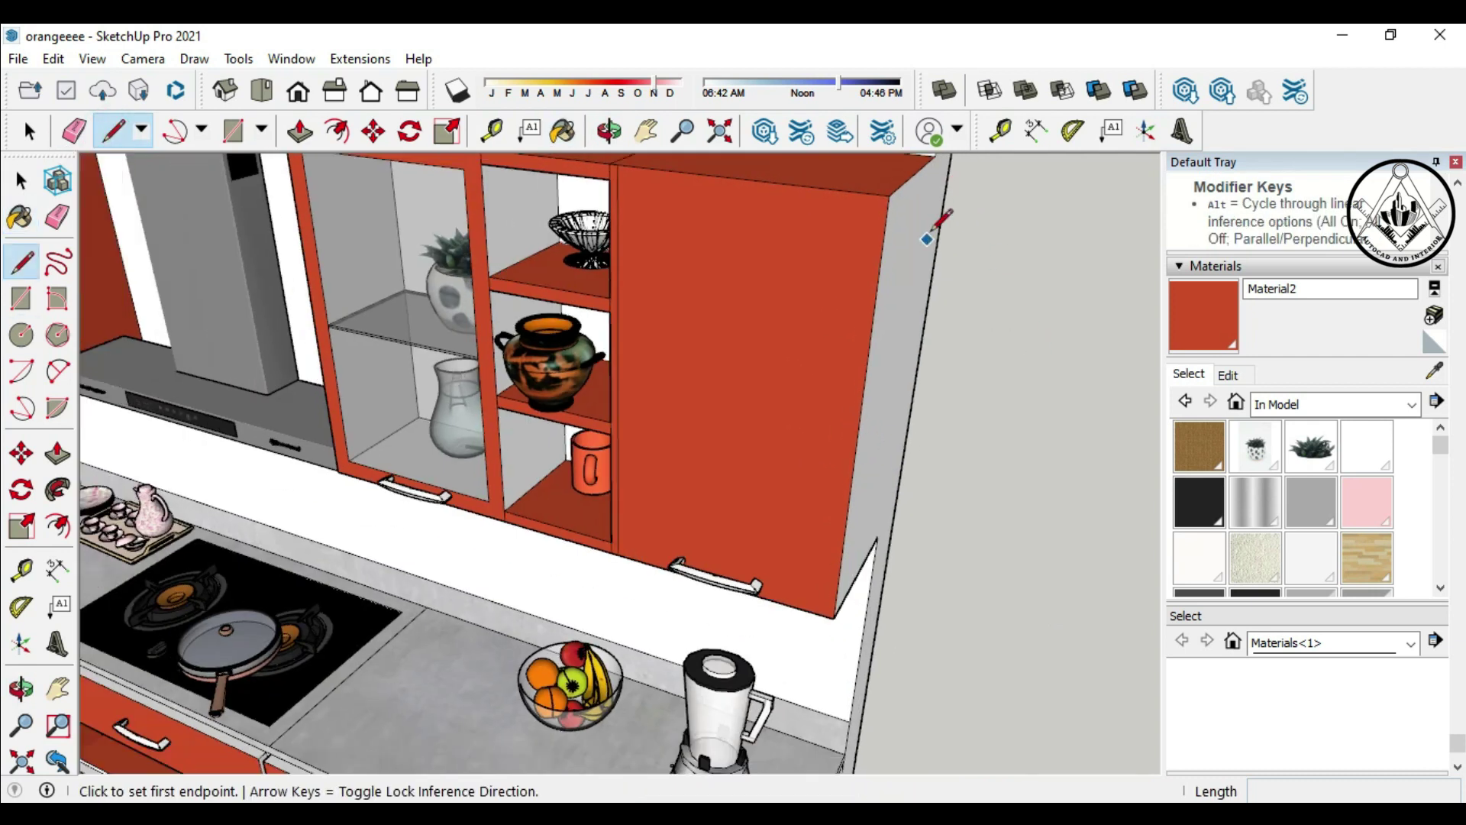
{"action": "scroll", "coordinate": [934, 222], "scroll_direction": "up", "scroll_amount": 1}
{"action": "left_click", "coordinate": [935, 164]}
{"action": "key", "text": "Escape"}
{"action": "scroll", "coordinate": [953, 445], "scroll_direction": "down", "scroll_amount": 2}
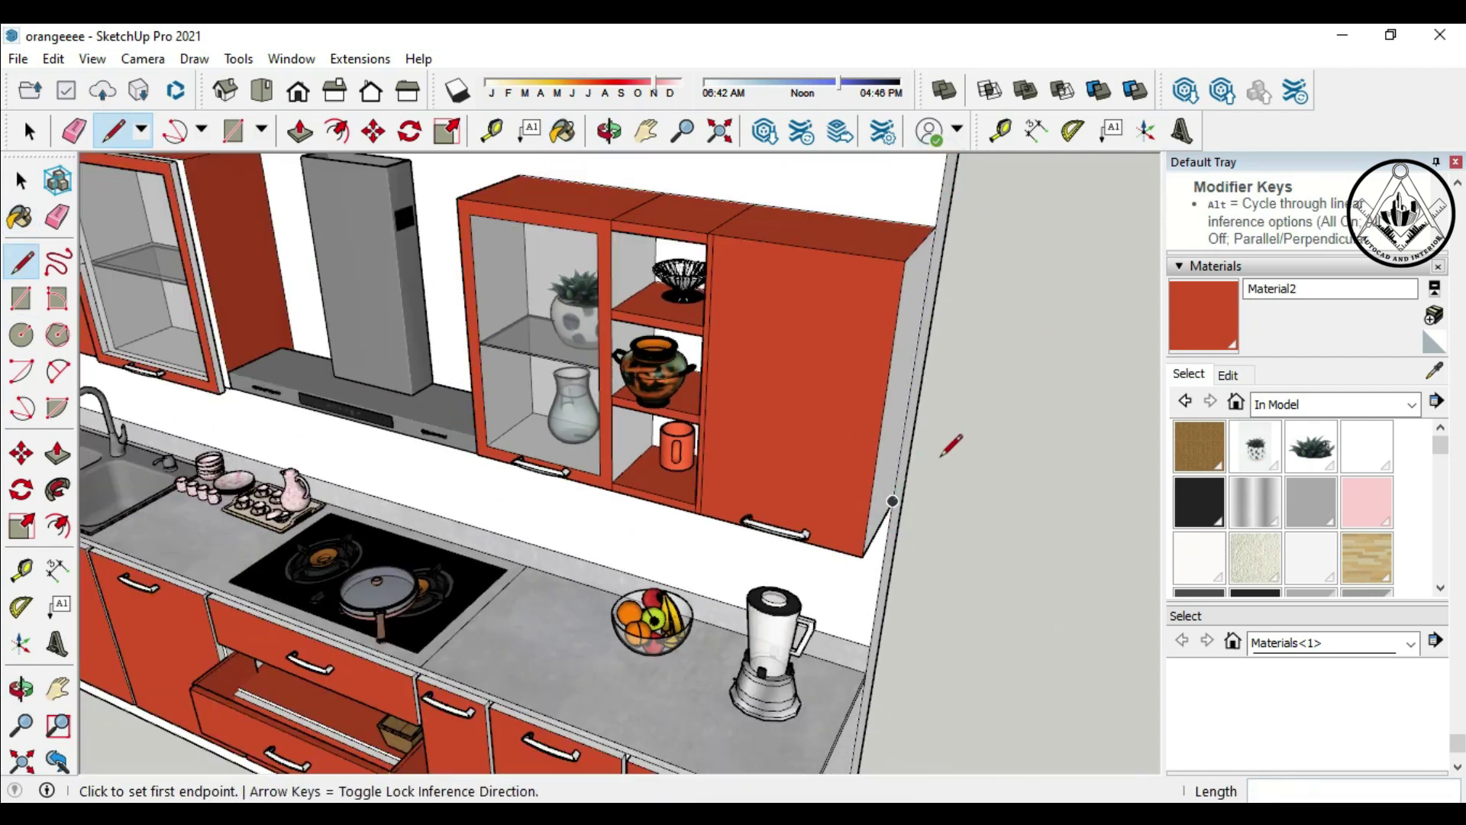
{"action": "scroll", "coordinate": [953, 446], "scroll_direction": "down", "scroll_amount": 3}
{"action": "middle_click_drag", "start_coordinate": [285, 475], "coordinate": [1097, 402]}
{"action": "scroll", "coordinate": [187, 469], "scroll_direction": "up", "scroll_amount": 2}
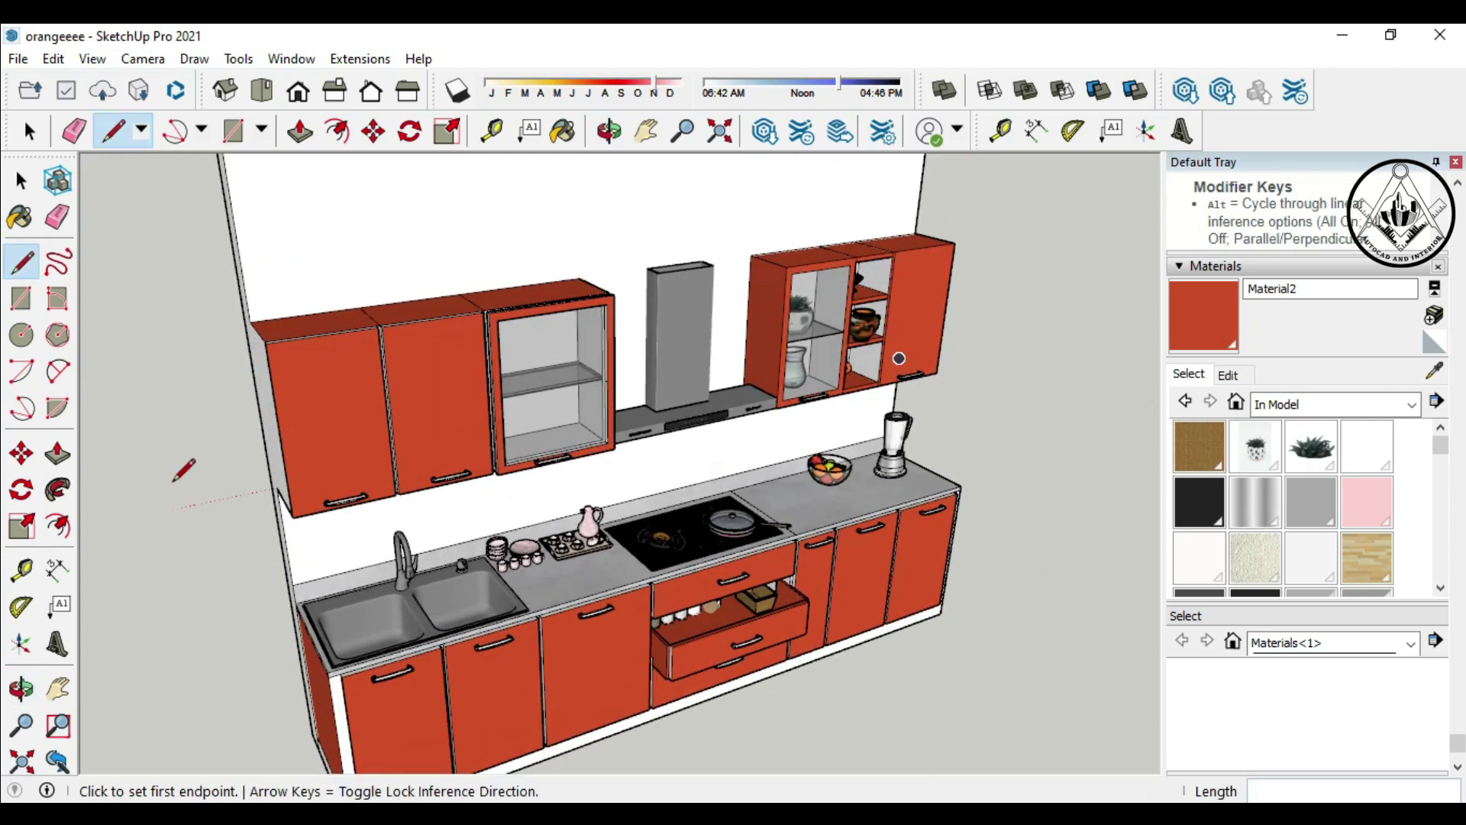
{"action": "scroll", "coordinate": [186, 469], "scroll_direction": "up", "scroll_amount": 3}
{"action": "left_click", "coordinate": [290, 241]}
{"action": "left_click", "coordinate": [325, 488]}
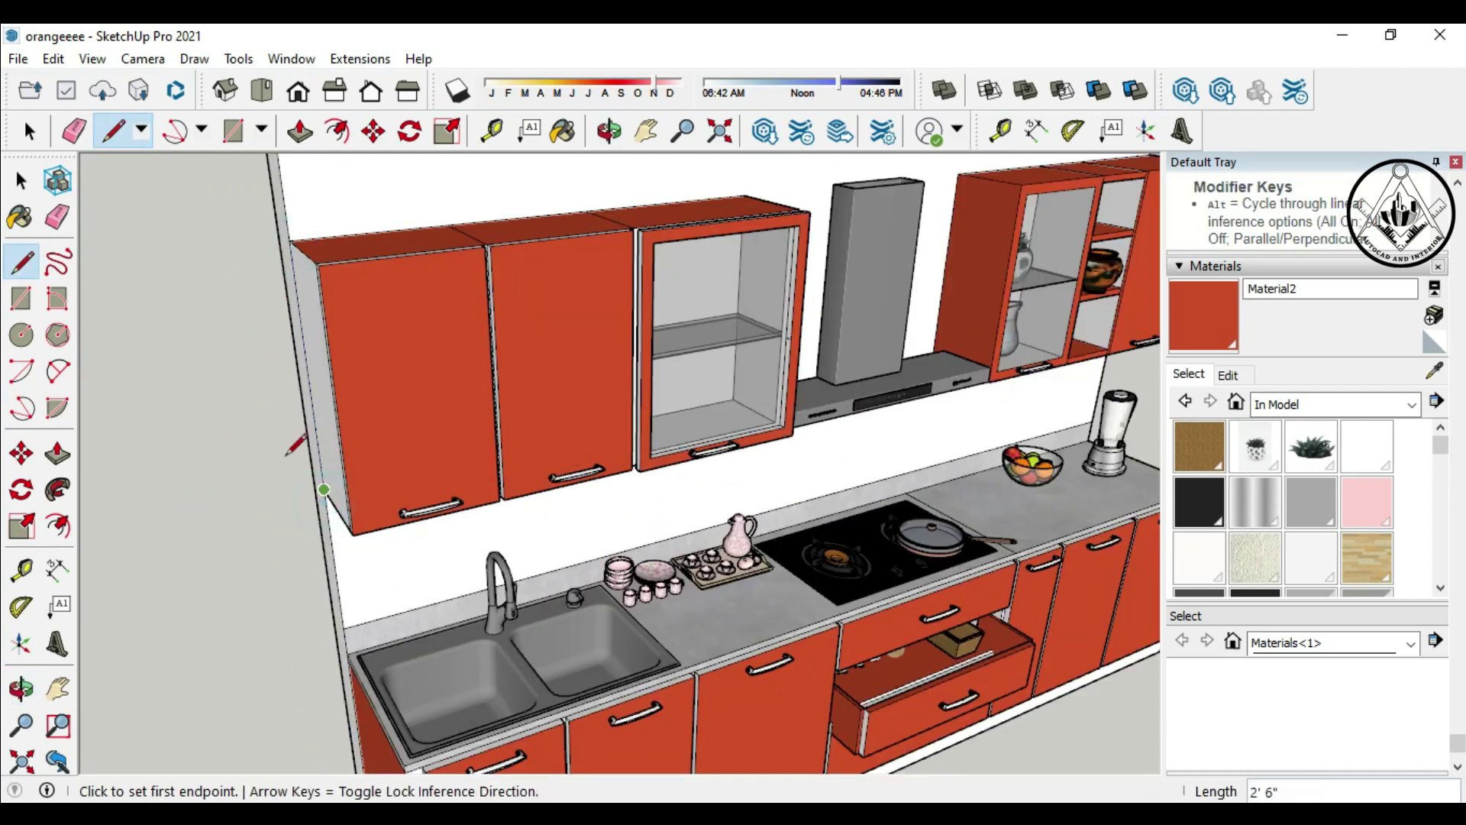
Step: Reselect the orange-red paint and orbit to a frontal view of the whole kitchen
{"action": "left_click", "coordinate": [1182, 376]}
{"action": "scroll", "coordinate": [328, 416], "scroll_direction": "down", "scroll_amount": 5}
{"action": "mouse_move", "coordinate": [929, 369]}
{"action": "middle_mouse_down"}
{"action": "mouse_move", "coordinate": [824, 395]}
{"action": "mouse_move", "coordinate": [775, 477]}
{"action": "middle_mouse_up"}
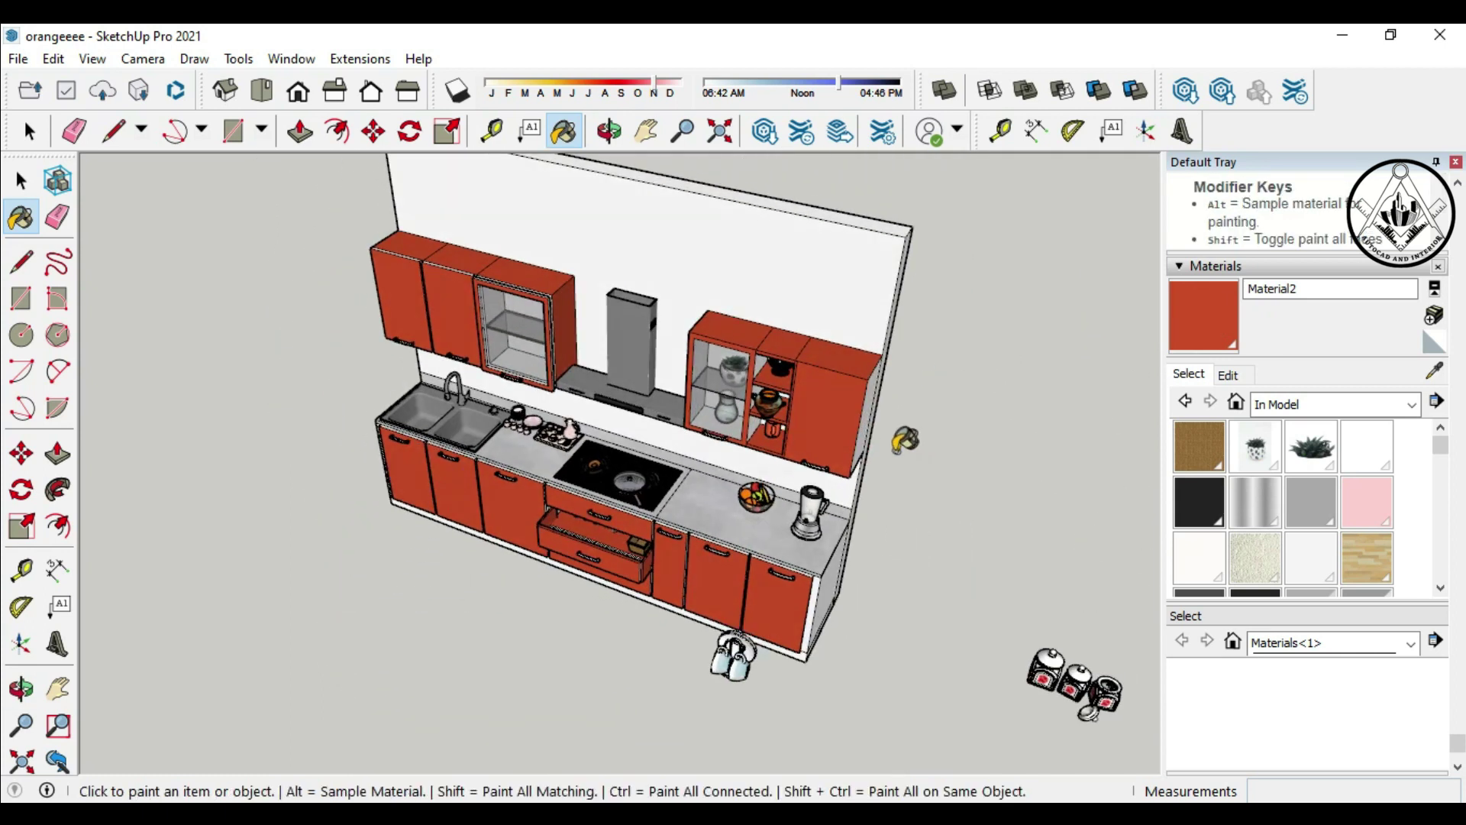
{"action": "scroll", "coordinate": [775, 478], "scroll_direction": "up", "scroll_amount": 3}
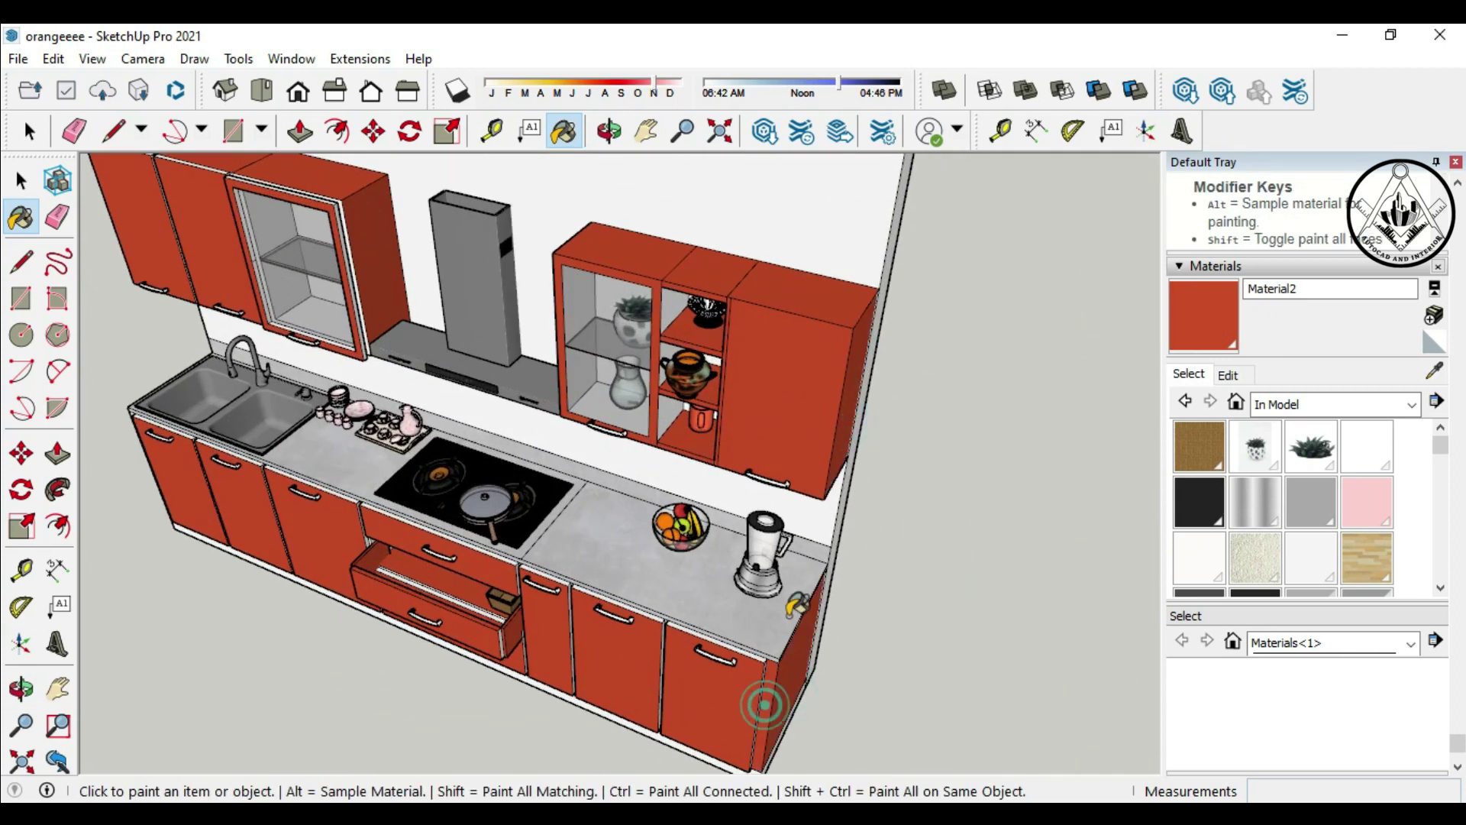
{"action": "scroll", "coordinate": [759, 700], "scroll_direction": "down", "scroll_amount": 3}
{"action": "mouse_move", "coordinate": [547, 697]}
{"action": "middle_mouse_down"}
{"action": "mouse_move", "coordinate": [654, 613]}
{"action": "mouse_move", "coordinate": [400, 694]}
{"action": "middle_mouse_up"}
{"action": "scroll", "coordinate": [279, 657], "scroll_direction": "up", "scroll_amount": 3}
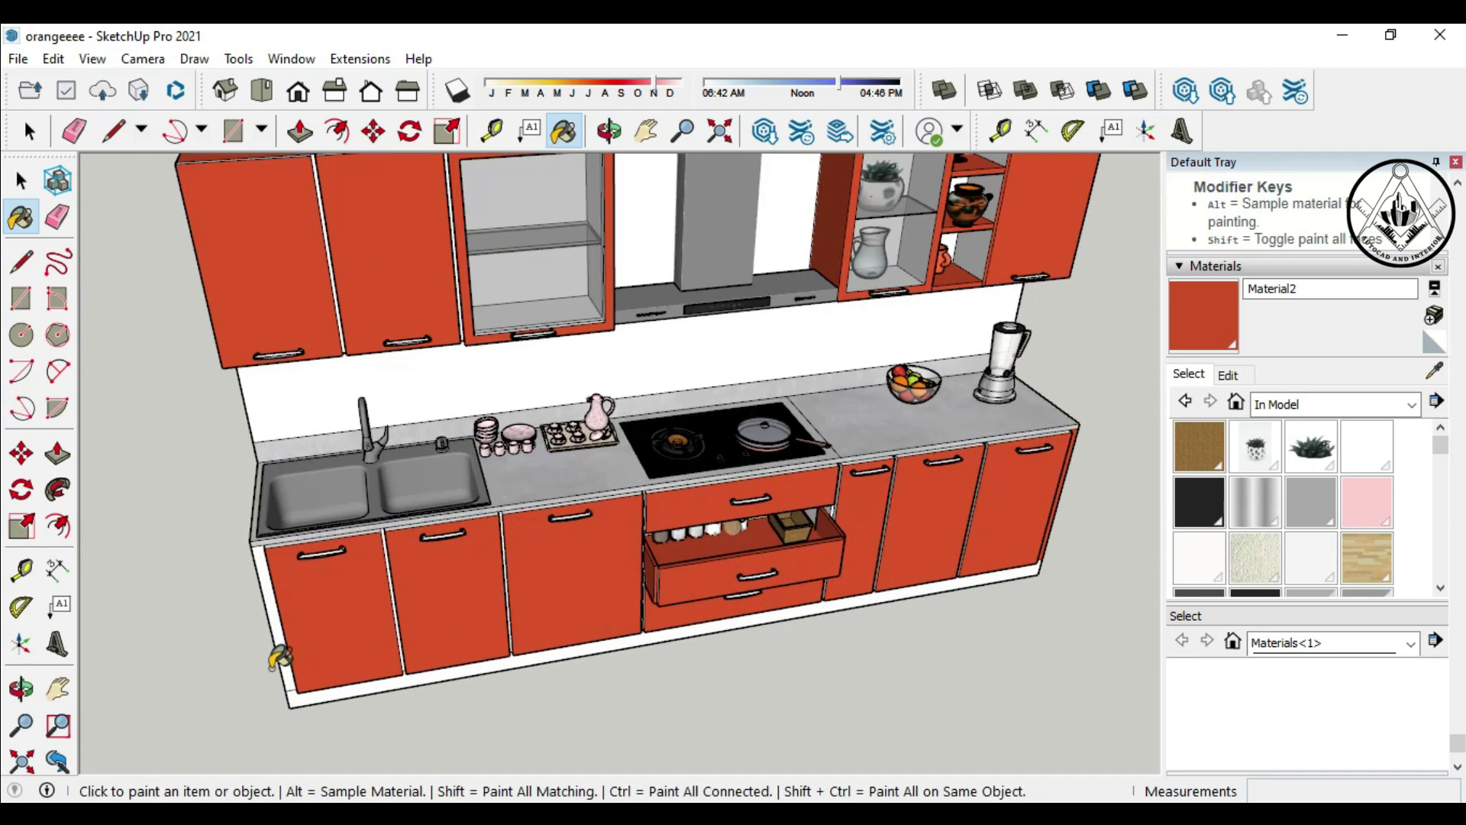
{"action": "scroll", "coordinate": [657, 697], "scroll_direction": "down", "scroll_amount": 2}
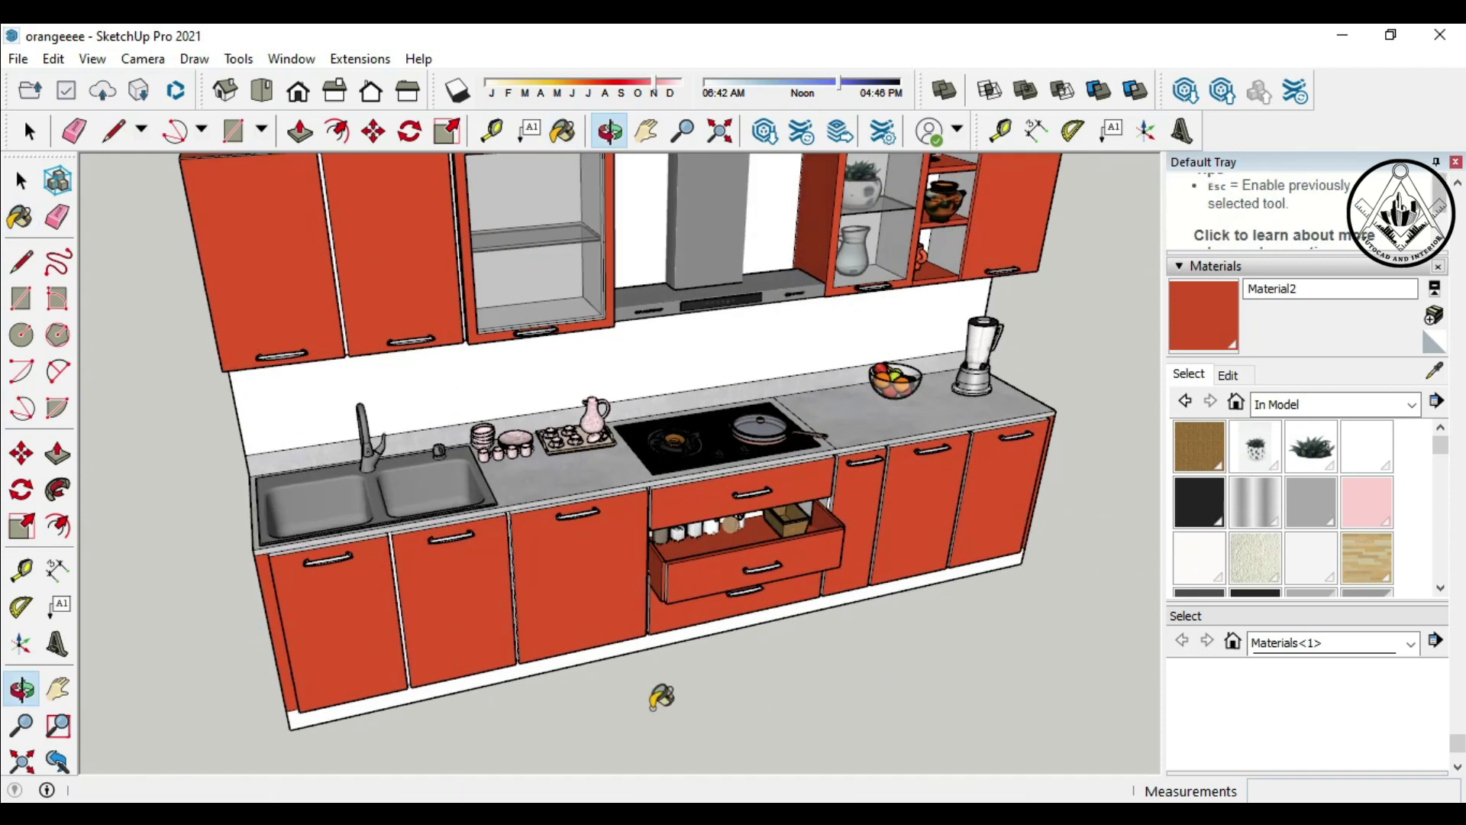
{"action": "scroll", "coordinate": [491, 703], "scroll_direction": "down", "scroll_amount": 2}
{"action": "scroll", "coordinate": [491, 703], "scroll_direction": "up", "scroll_amount": 4}
Step: Push the plinth face out 1 inch and erase the stray line along its bottom
{"action": "left_click", "coordinate": [58, 455]}
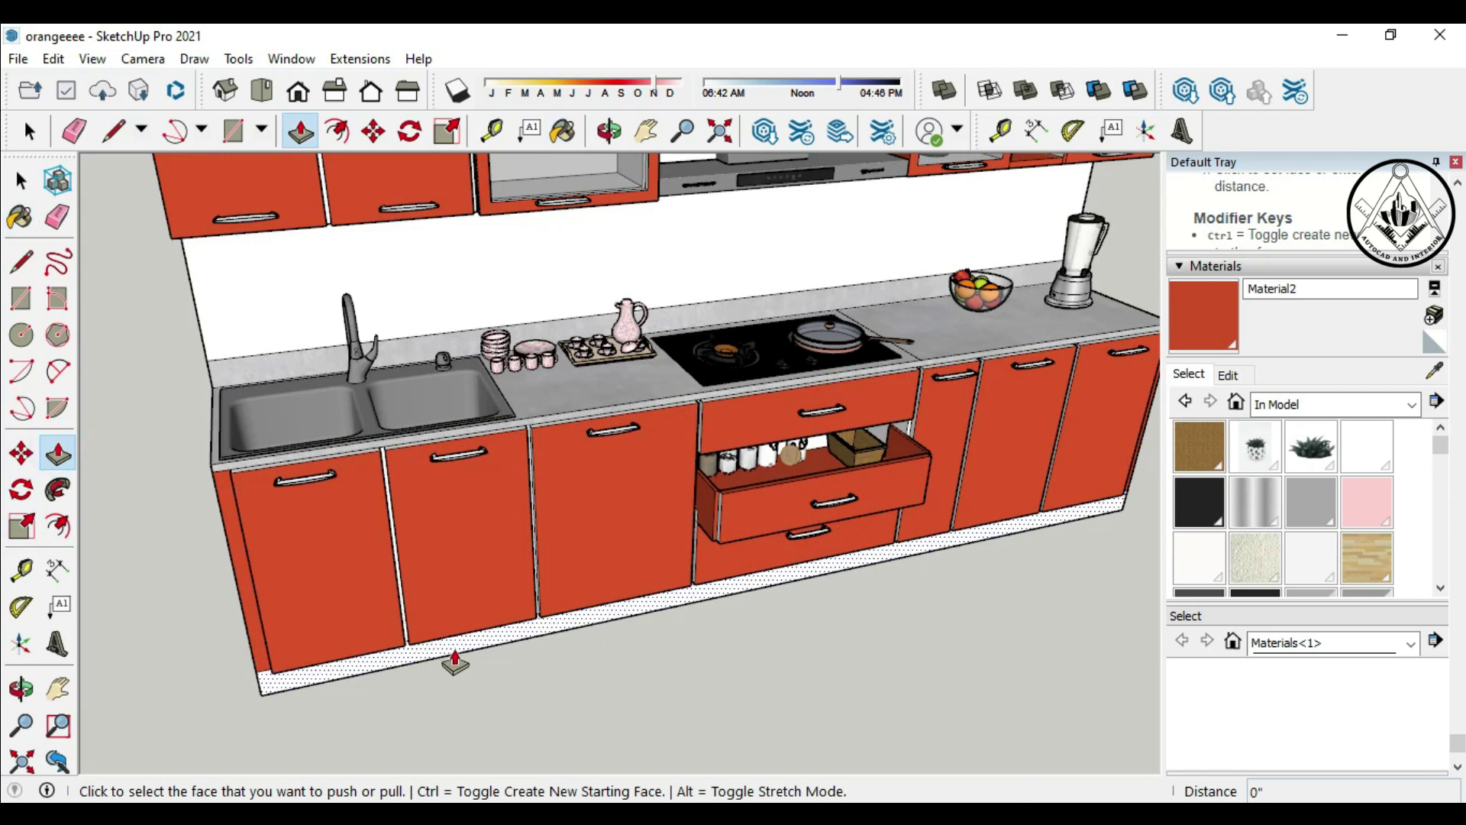
{"action": "left_click", "coordinate": [456, 655]}
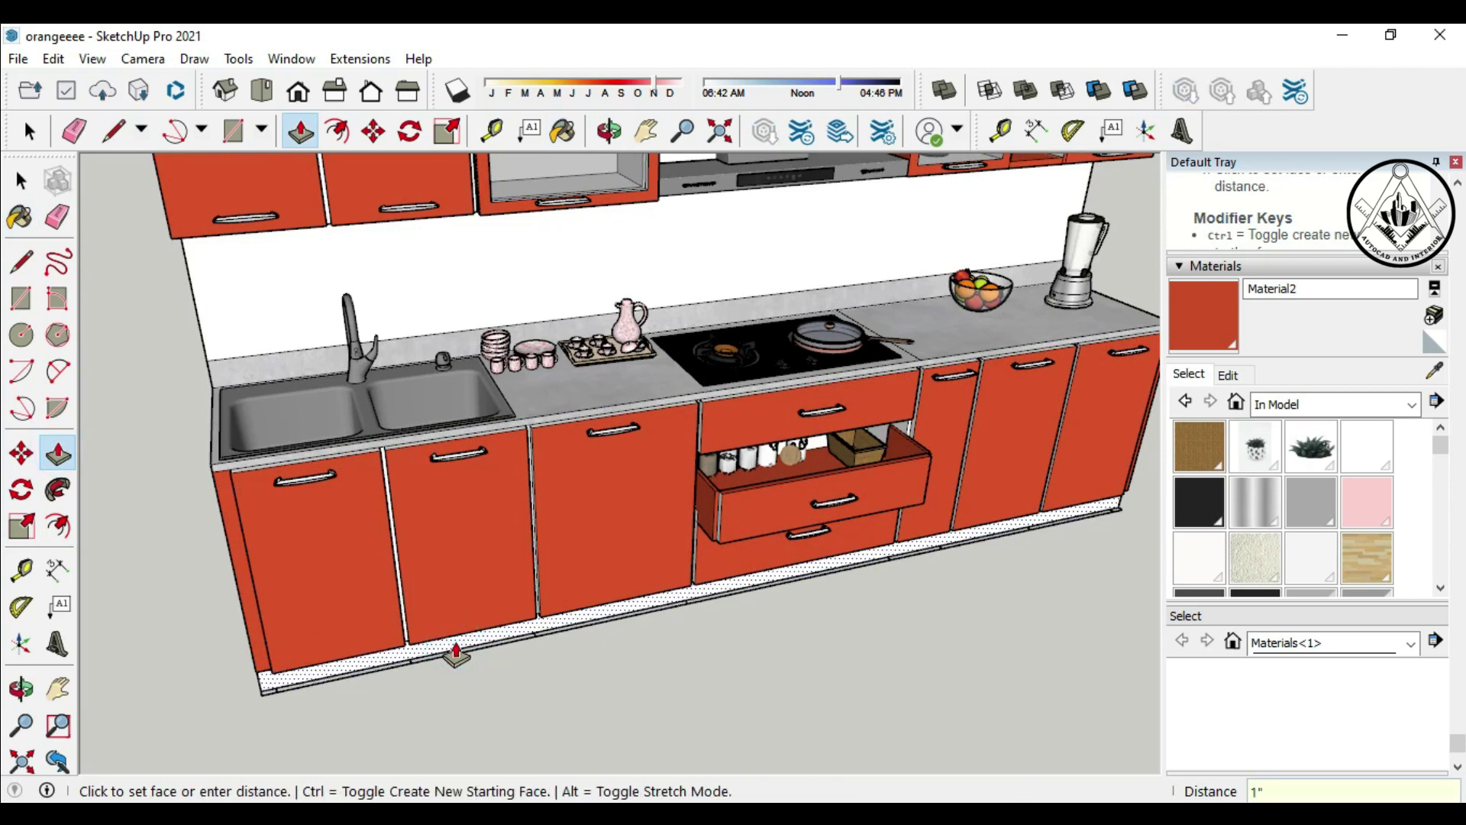
{"action": "left_click", "coordinate": [456, 655]}
{"action": "left_click", "coordinate": [75, 134]}
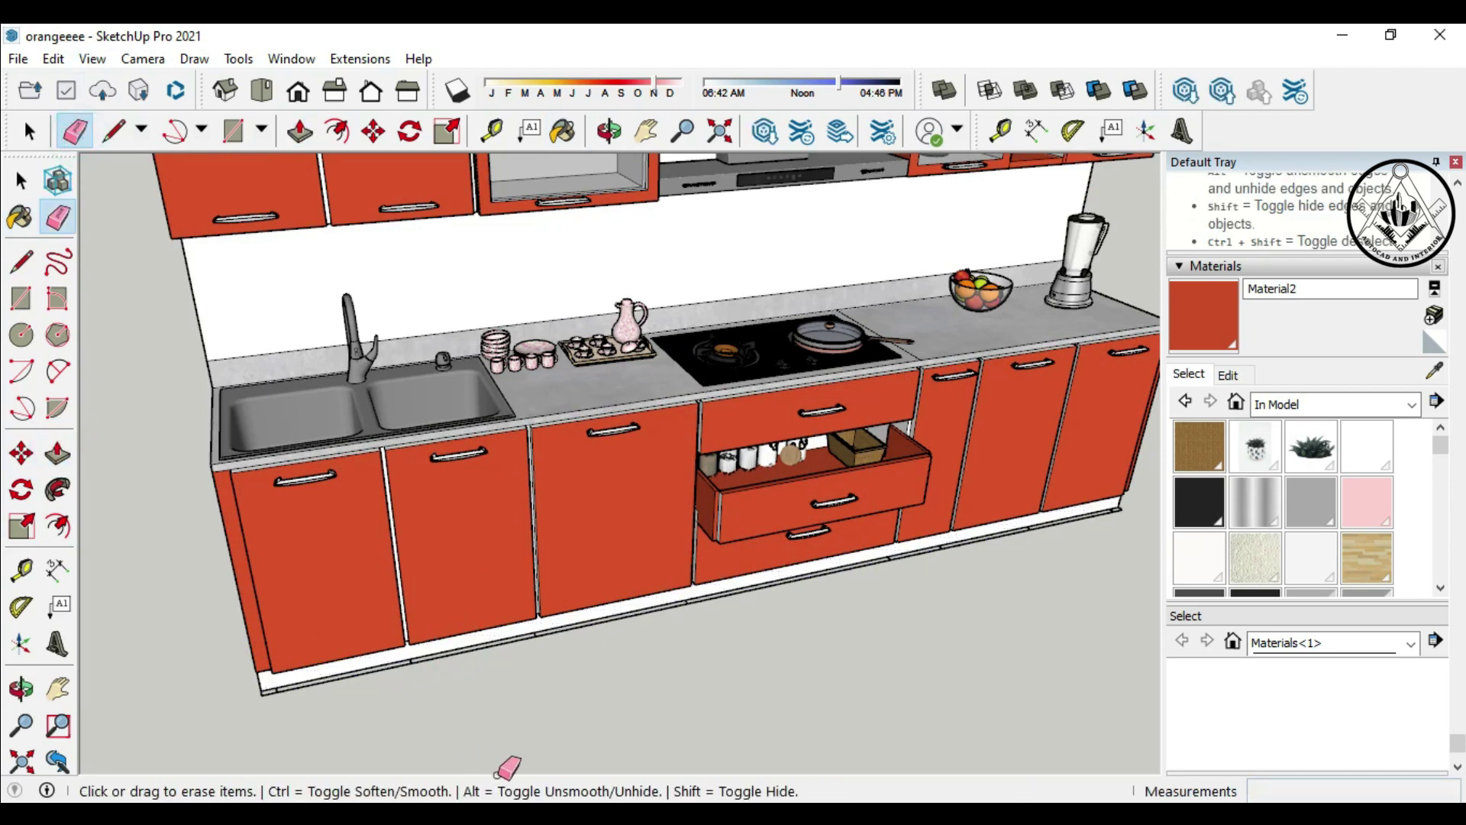
{"action": "left_click", "coordinate": [531, 639]}
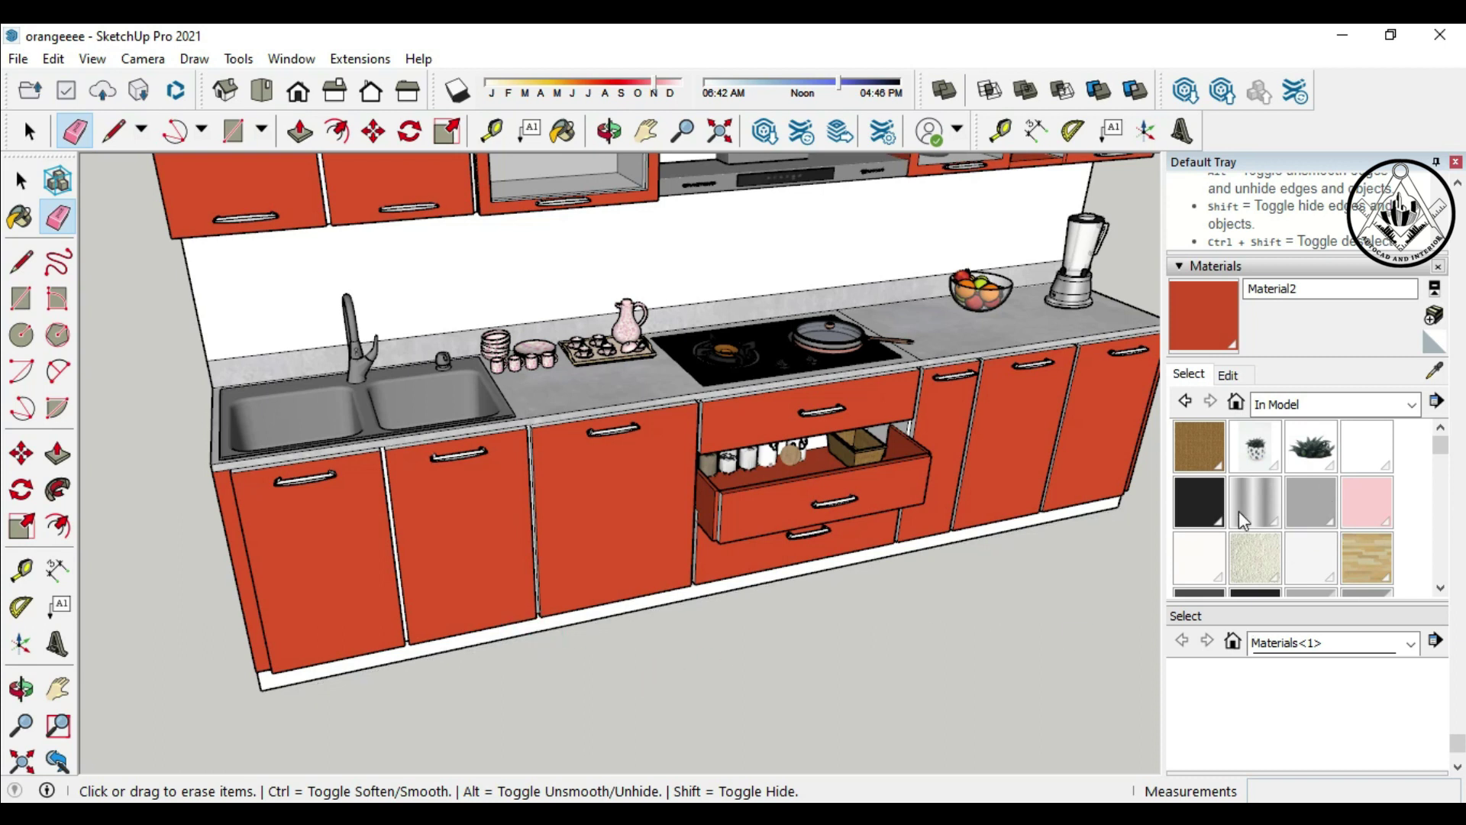
Step: Load Concrete Aggregate Smoke from Asphalt and Concrete as the paint material
{"action": "left_click", "coordinate": [1414, 405]}
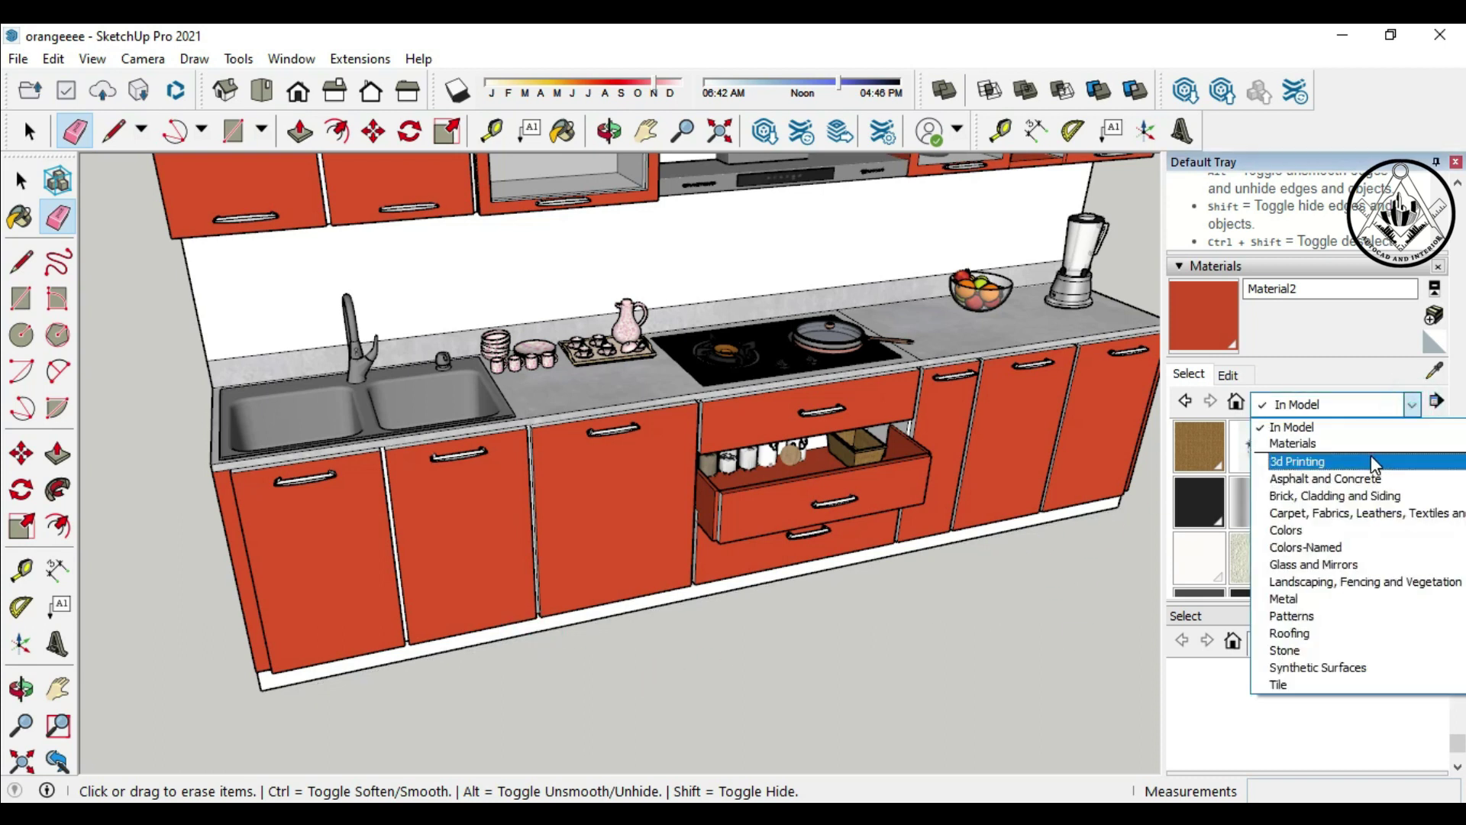
{"action": "left_click", "coordinate": [1367, 479]}
{"action": "left_click", "coordinate": [1409, 450]}
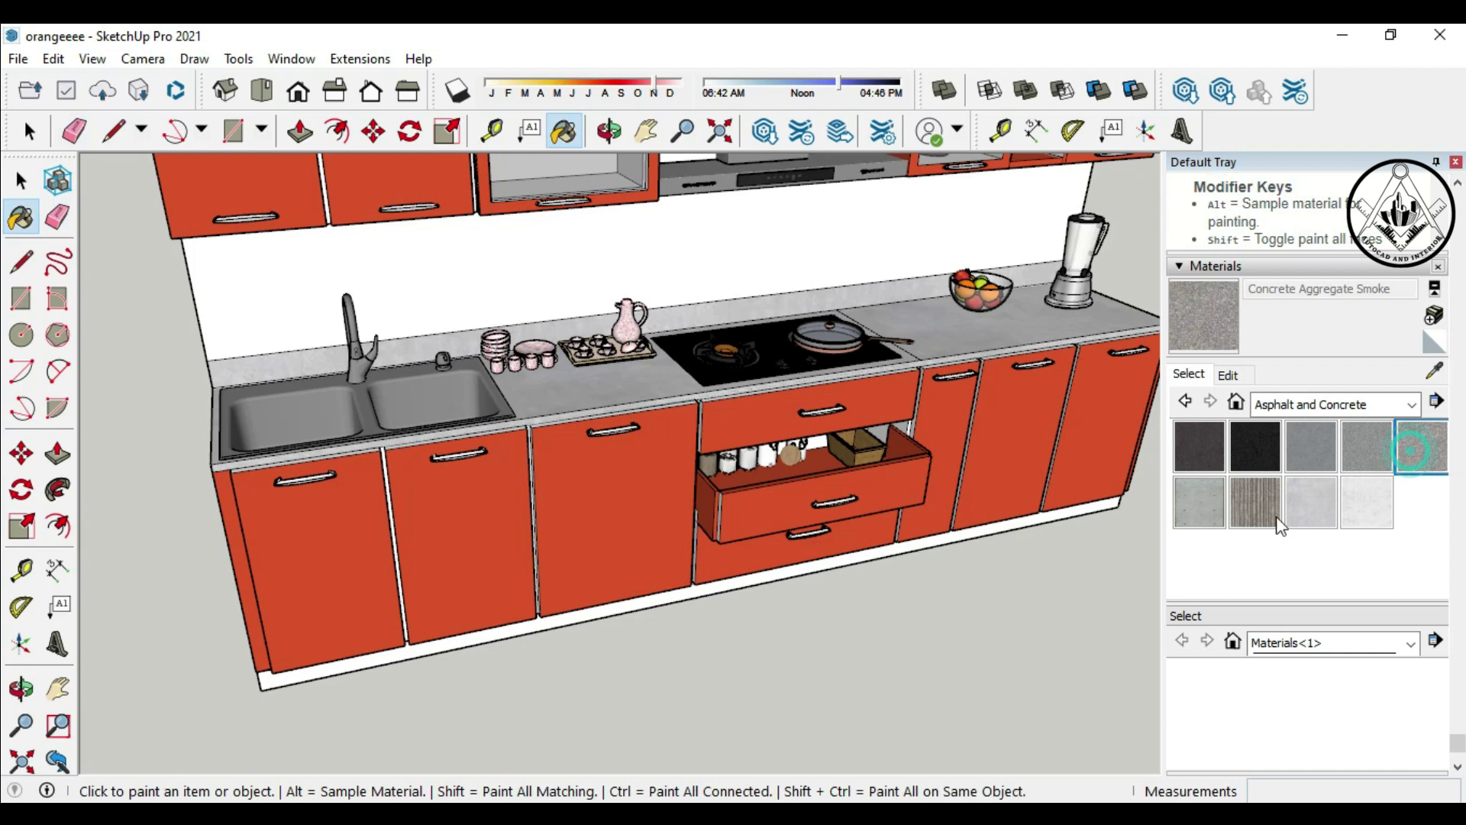
{"action": "scroll", "coordinate": [389, 667], "scroll_direction": "down", "scroll_amount": 2}
{"action": "scroll", "coordinate": [474, 672], "scroll_direction": "down", "scroll_amount": 2}
{"action": "scroll", "coordinate": [613, 691], "scroll_direction": "down", "scroll_amount": 2}
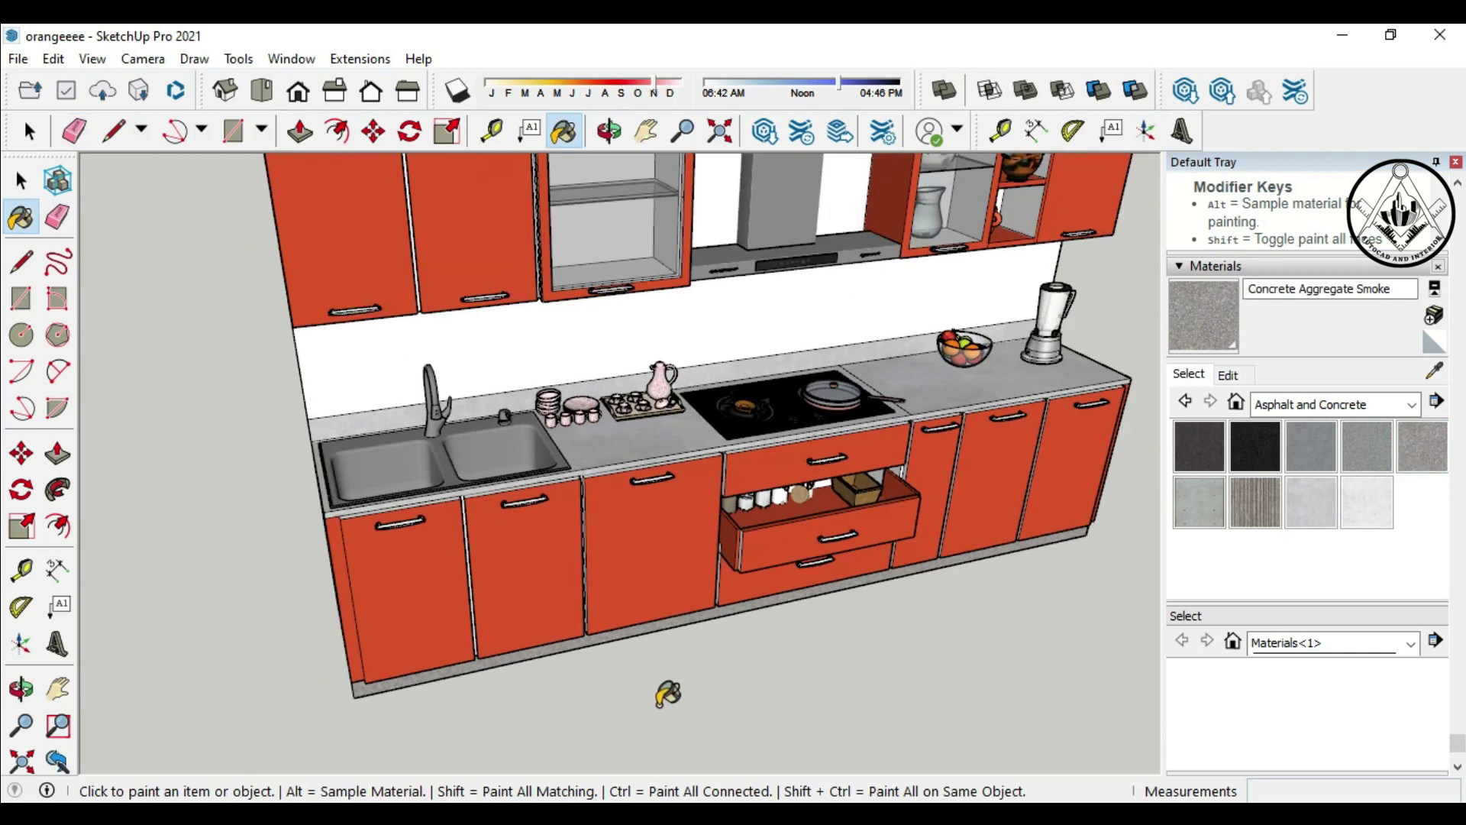
{"action": "scroll", "coordinate": [670, 691], "scroll_direction": "down", "scroll_amount": 2}
{"action": "mouse_move", "coordinate": [670, 691]}
{"action": "middle_mouse_down"}
{"action": "mouse_move", "coordinate": [609, 707]}
{"action": "mouse_move", "coordinate": [649, 645]}
{"action": "middle_mouse_up"}
{"action": "scroll", "coordinate": [687, 664], "scroll_direction": "down", "scroll_amount": 2}
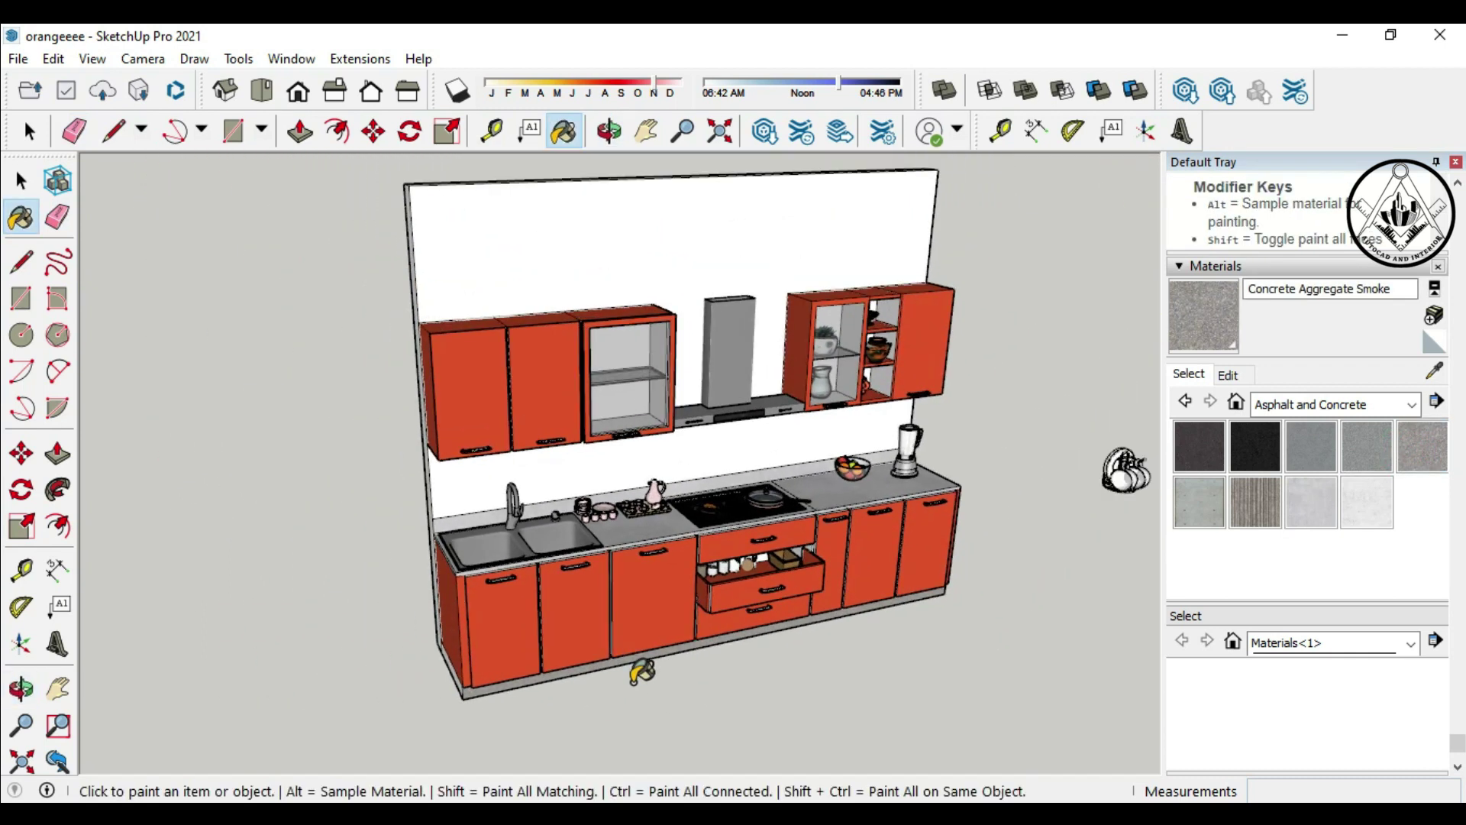
{"action": "scroll", "coordinate": [756, 670], "scroll_direction": "down", "scroll_amount": 1}
{"action": "left_click", "coordinate": [21, 181]}
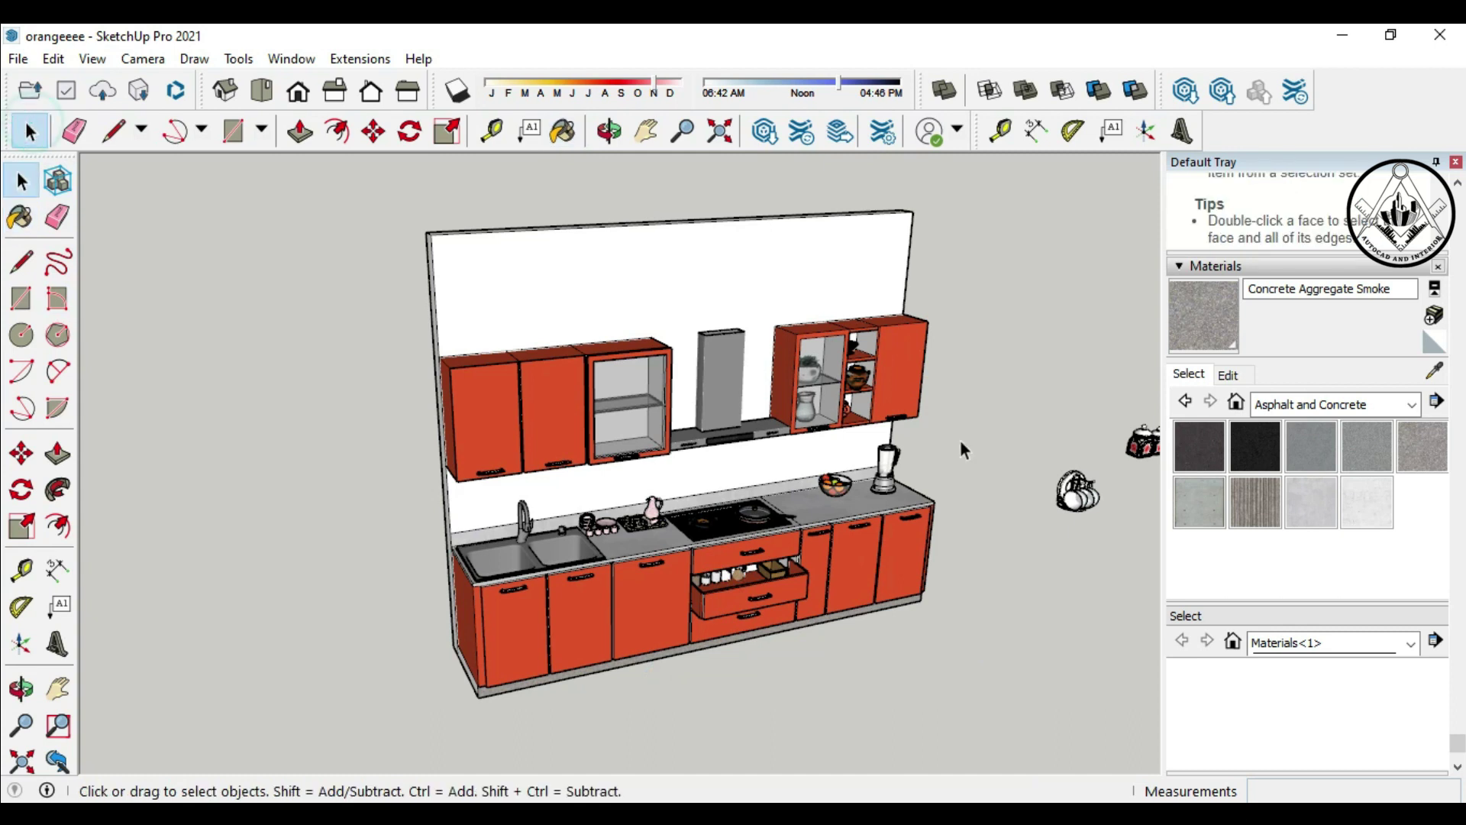
Step: Move the dish rack component onto the open cabinet shelf
{"action": "left_click", "coordinate": [1069, 504]}
{"action": "key", "text": "l"}
{"action": "key", "text": "c"}
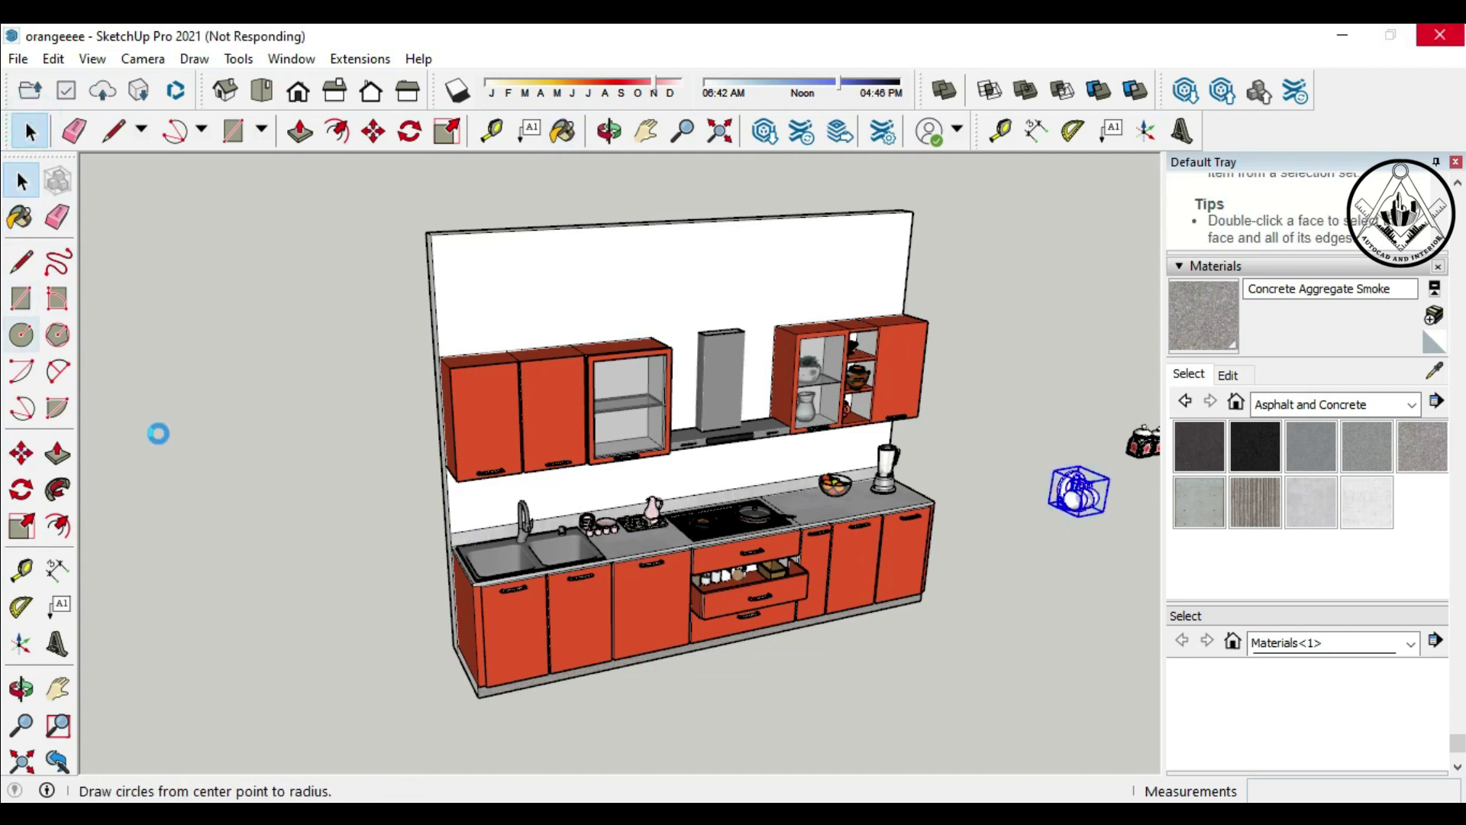
{"action": "key", "text": "space"}
{"action": "left_click", "coordinate": [1456, 162]}
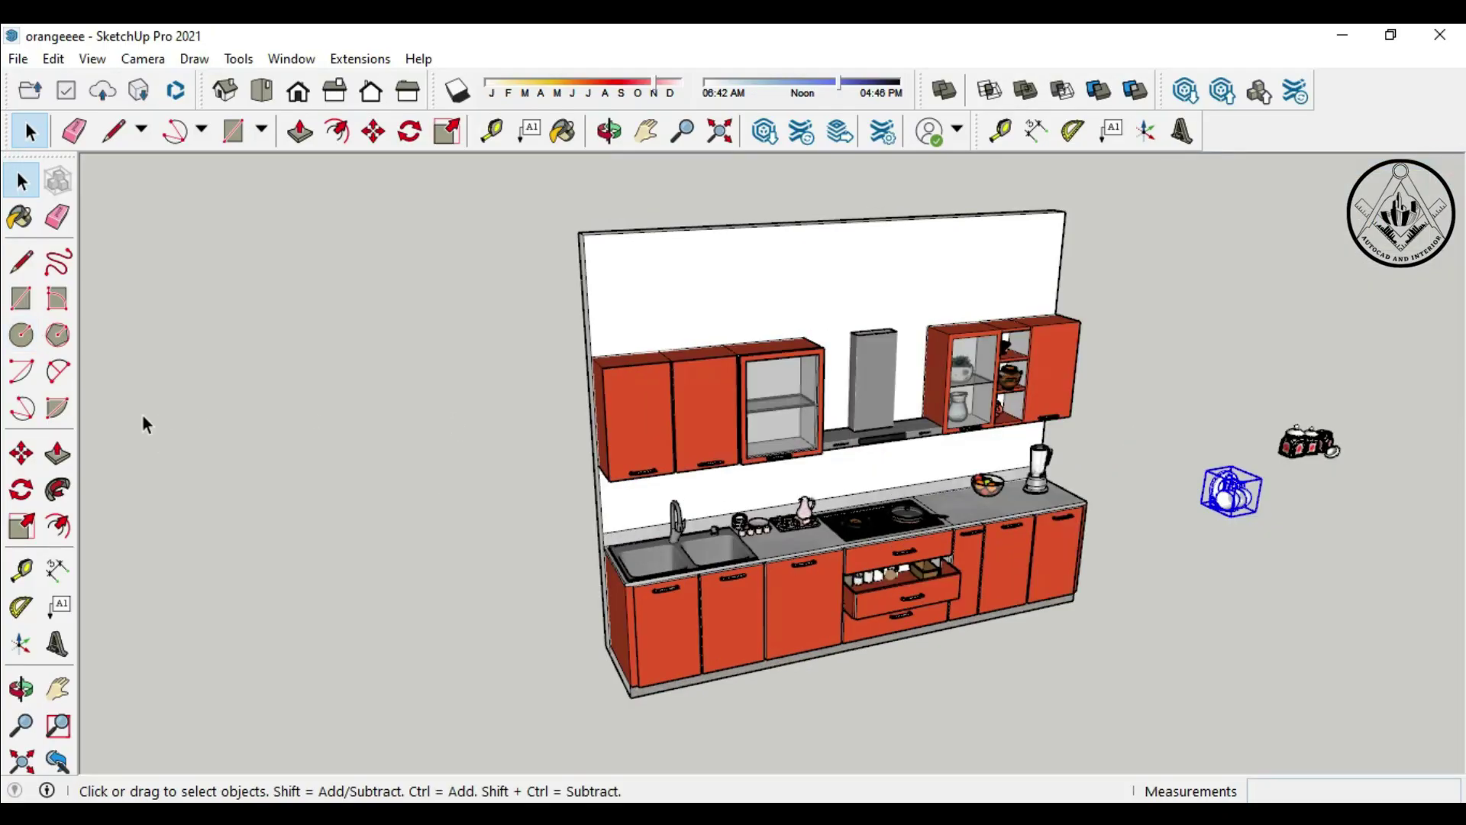
{"action": "key", "text": "m"}
{"action": "left_click", "coordinate": [1201, 504]}
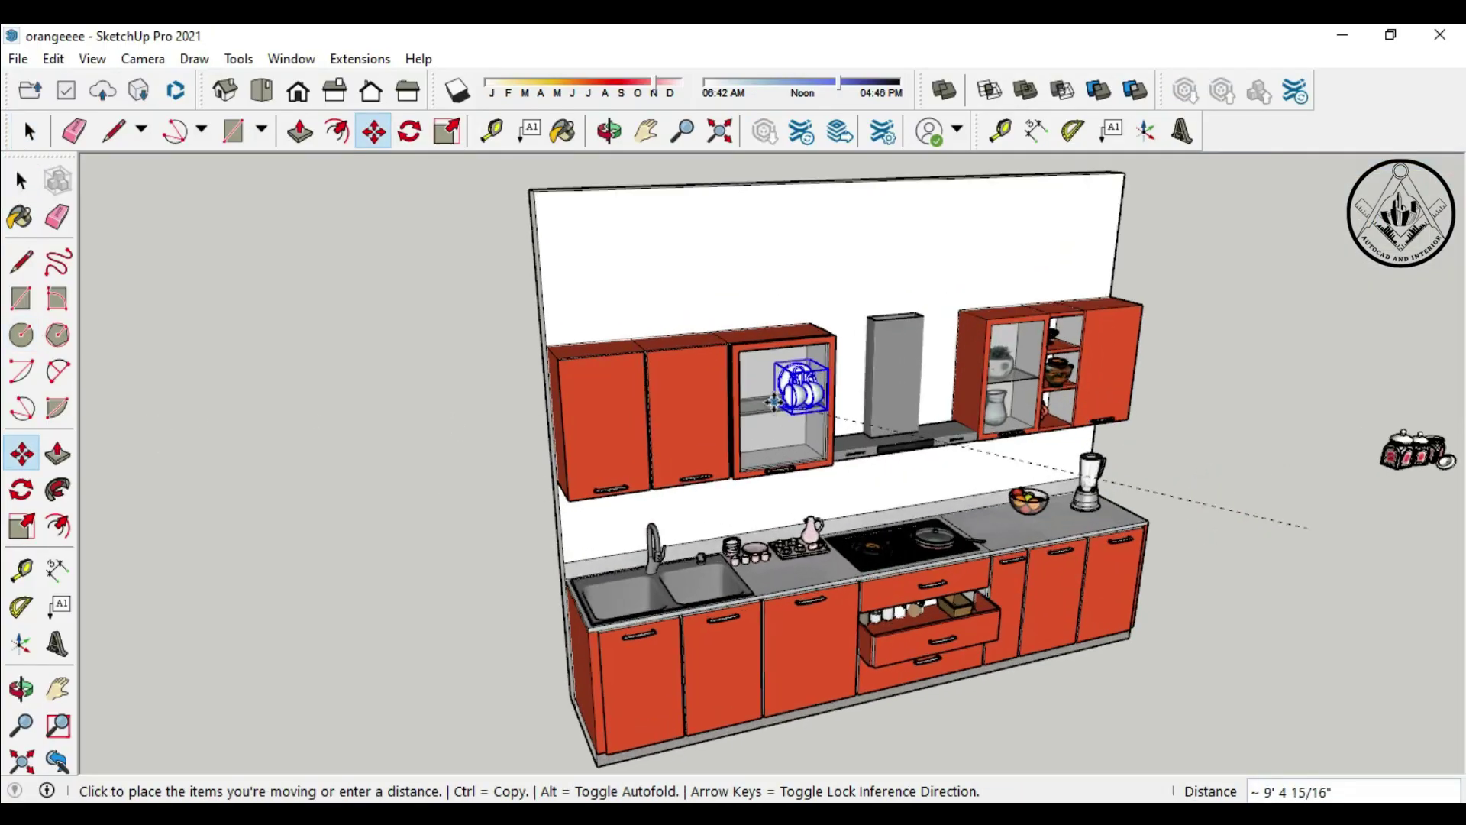
{"action": "scroll", "coordinate": [764, 397], "scroll_direction": "up", "scroll_amount": 3}
{"action": "scroll", "coordinate": [722, 393], "scroll_direction": "up", "scroll_amount": 1}
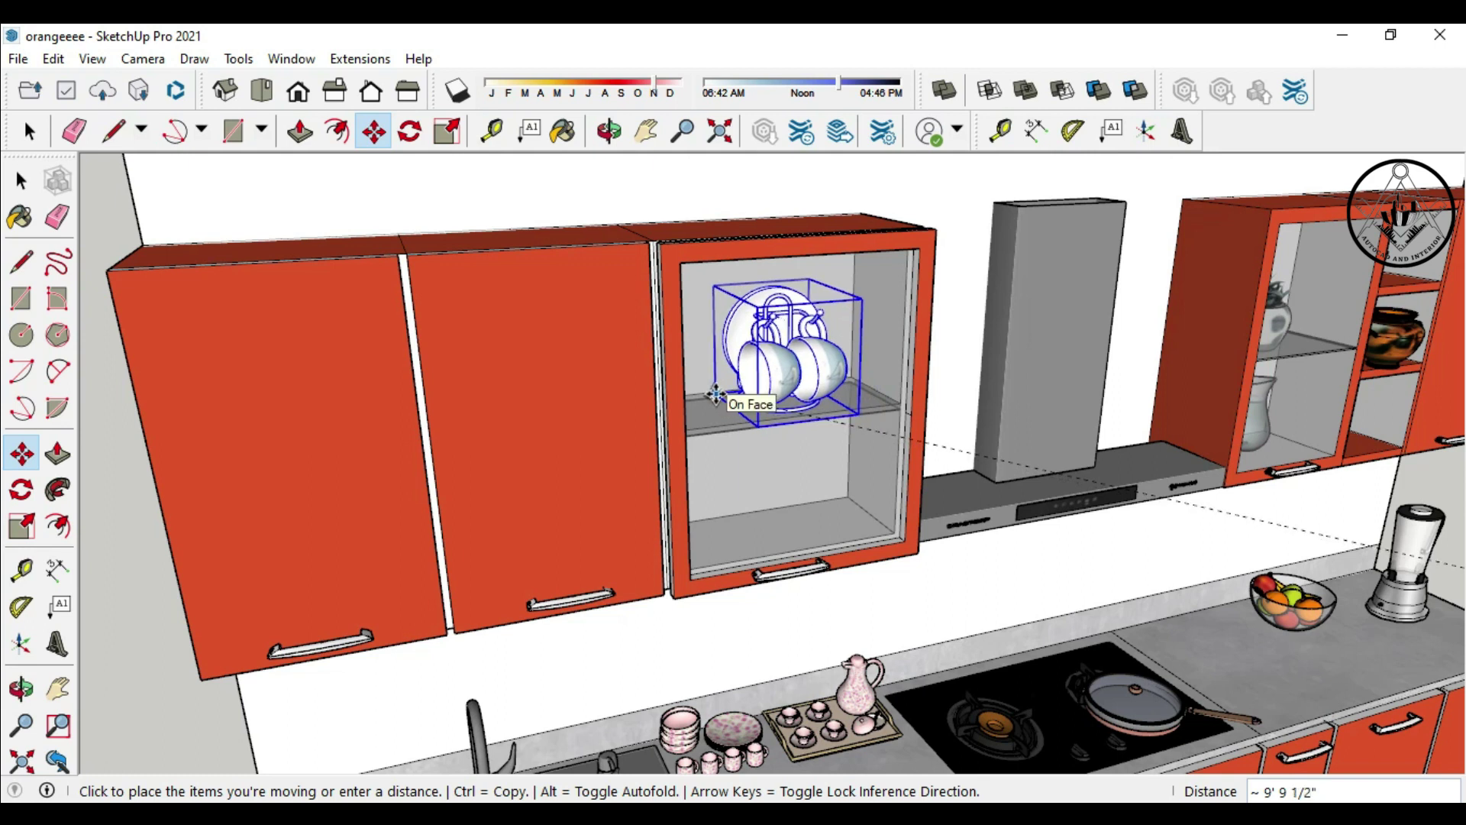
{"action": "left_click", "coordinate": [716, 394]}
{"action": "scroll", "coordinate": [678, 338], "scroll_direction": "down", "scroll_amount": 2}
{"action": "scroll", "coordinate": [678, 337], "scroll_direction": "down", "scroll_amount": 2}
{"action": "scroll", "coordinate": [678, 337], "scroll_direction": "down", "scroll_amount": 2}
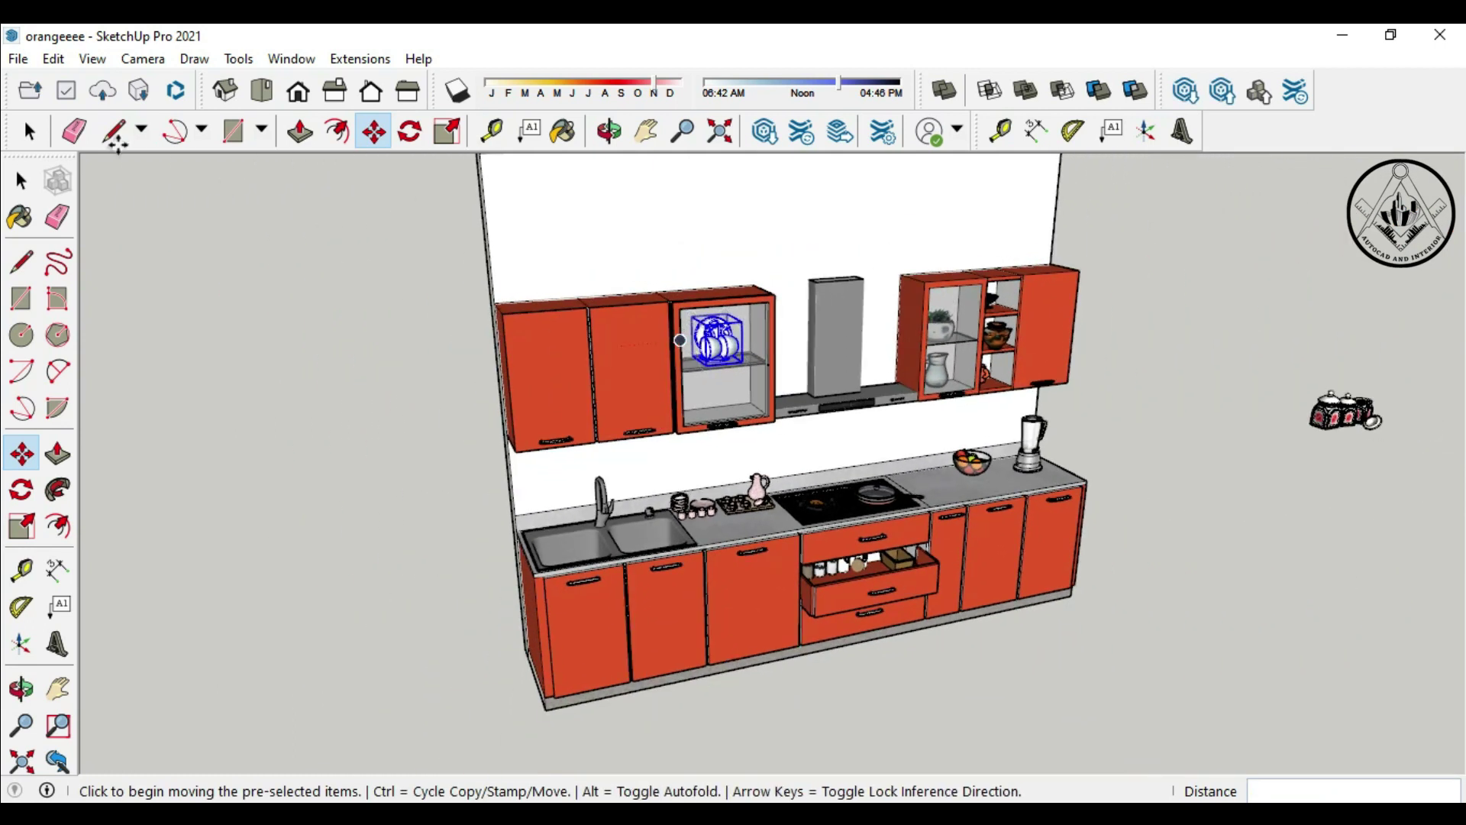
Step: Move the jar set inside the open upper glass cabinet
{"action": "key", "text": "space"}
{"action": "key", "text": "m"}
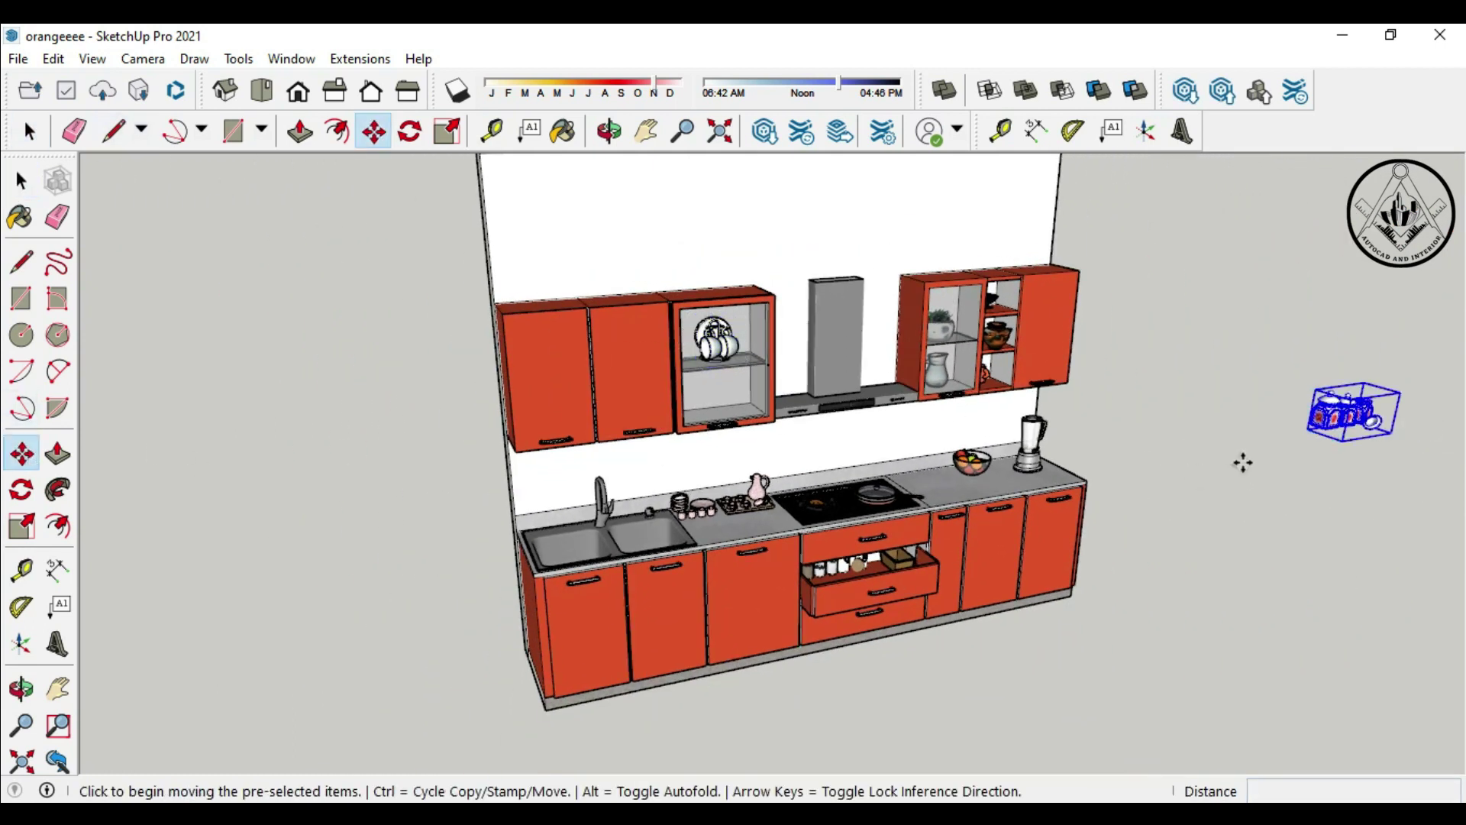
{"action": "left_click", "coordinate": [1309, 430]}
{"action": "scroll", "coordinate": [726, 409], "scroll_direction": "up", "scroll_amount": 1}
{"action": "scroll", "coordinate": [695, 413], "scroll_direction": "up", "scroll_amount": 2}
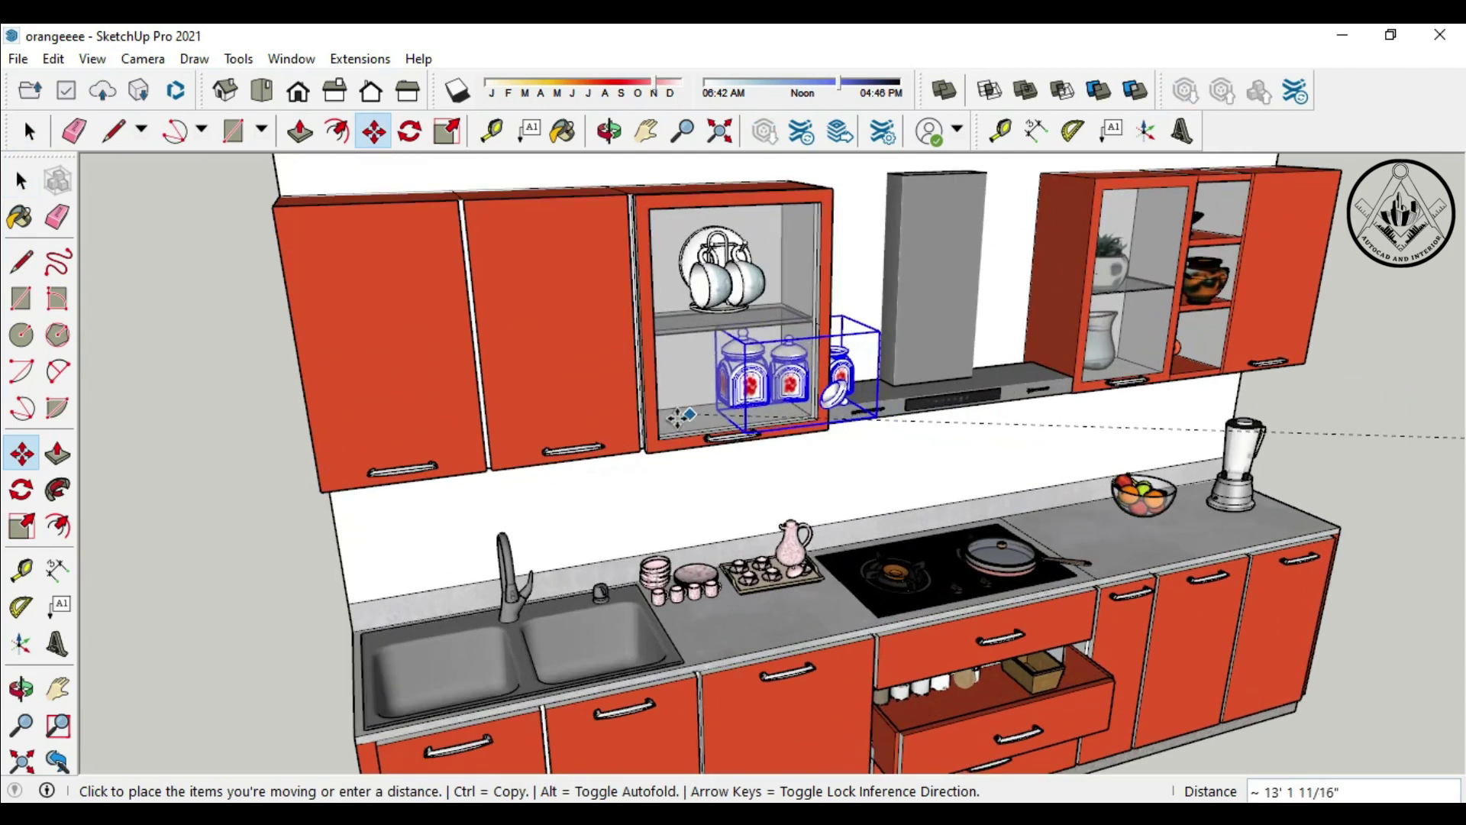
{"action": "mouse_move", "coordinate": [664, 414]}
{"action": "middle_mouse_down"}
{"action": "mouse_move", "coordinate": [629, 430]}
{"action": "mouse_move", "coordinate": [640, 396]}
{"action": "middle_mouse_up"}
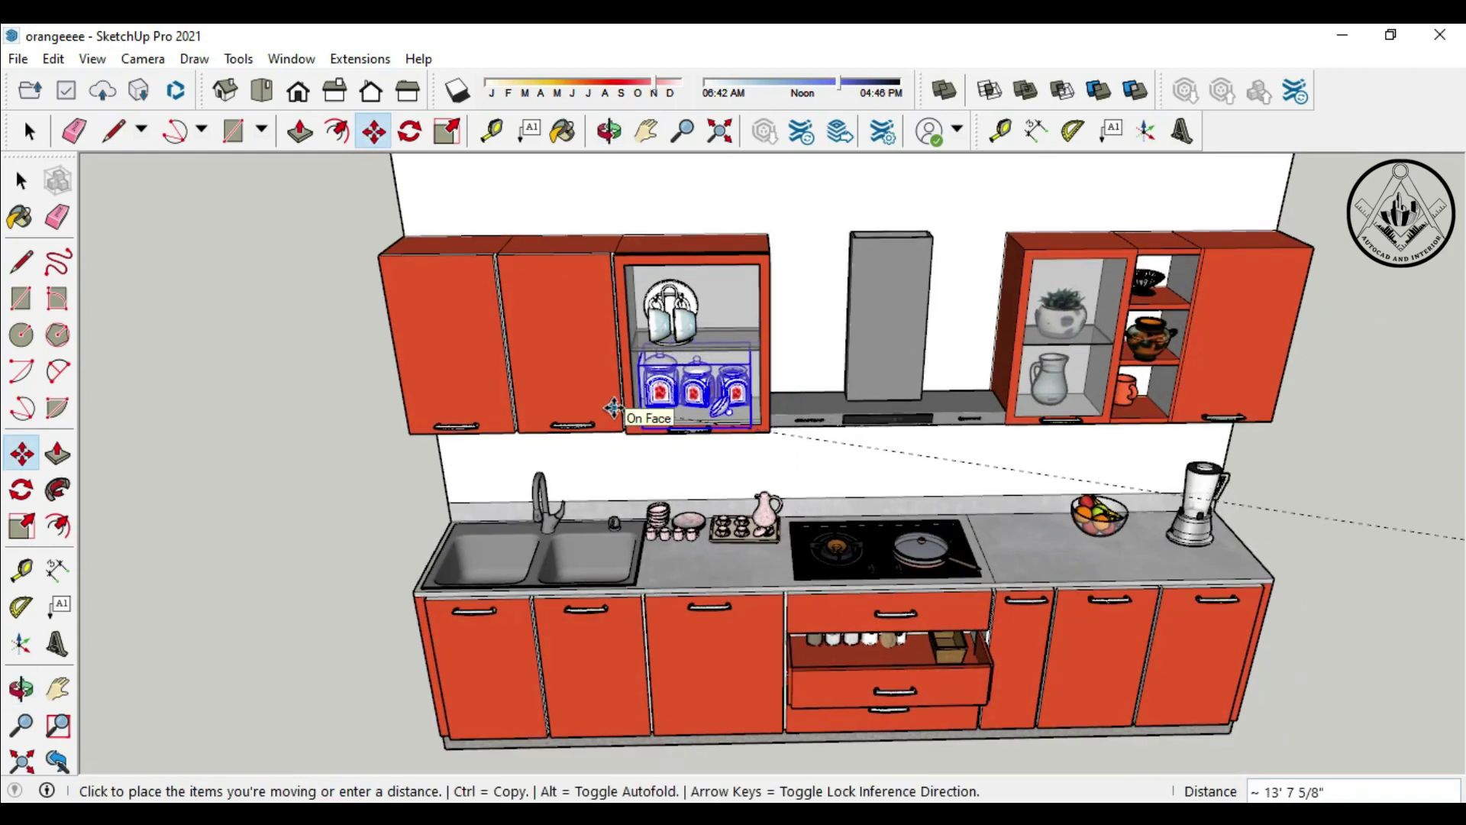
{"action": "left_click", "coordinate": [614, 410]}
{"action": "key", "text": "space"}
{"action": "left_click", "coordinate": [229, 359]}
Step: Lower the jar set in the wall cabinet by 1 7/8 inches
{"action": "mouse_move", "coordinate": [288, 403]}
{"action": "middle_mouse_down"}
{"action": "mouse_move", "coordinate": [366, 461]}
{"action": "mouse_move", "coordinate": [540, 399]}
{"action": "middle_mouse_up"}
{"action": "scroll", "coordinate": [657, 432], "scroll_direction": "up", "scroll_amount": 2}
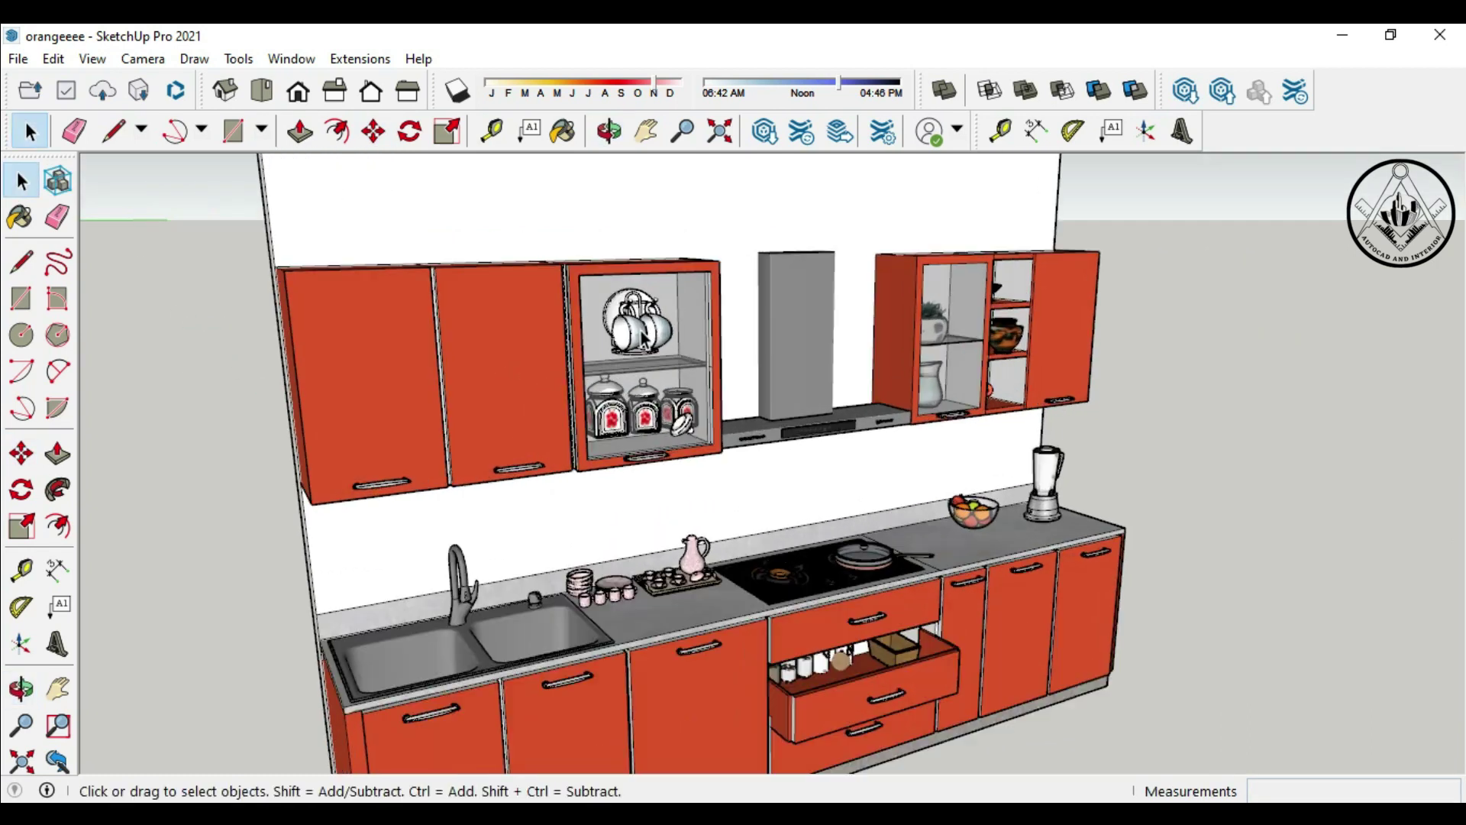
{"action": "scroll", "coordinate": [657, 432], "scroll_direction": "up", "scroll_amount": 2}
{"action": "left_click", "coordinate": [669, 447]}
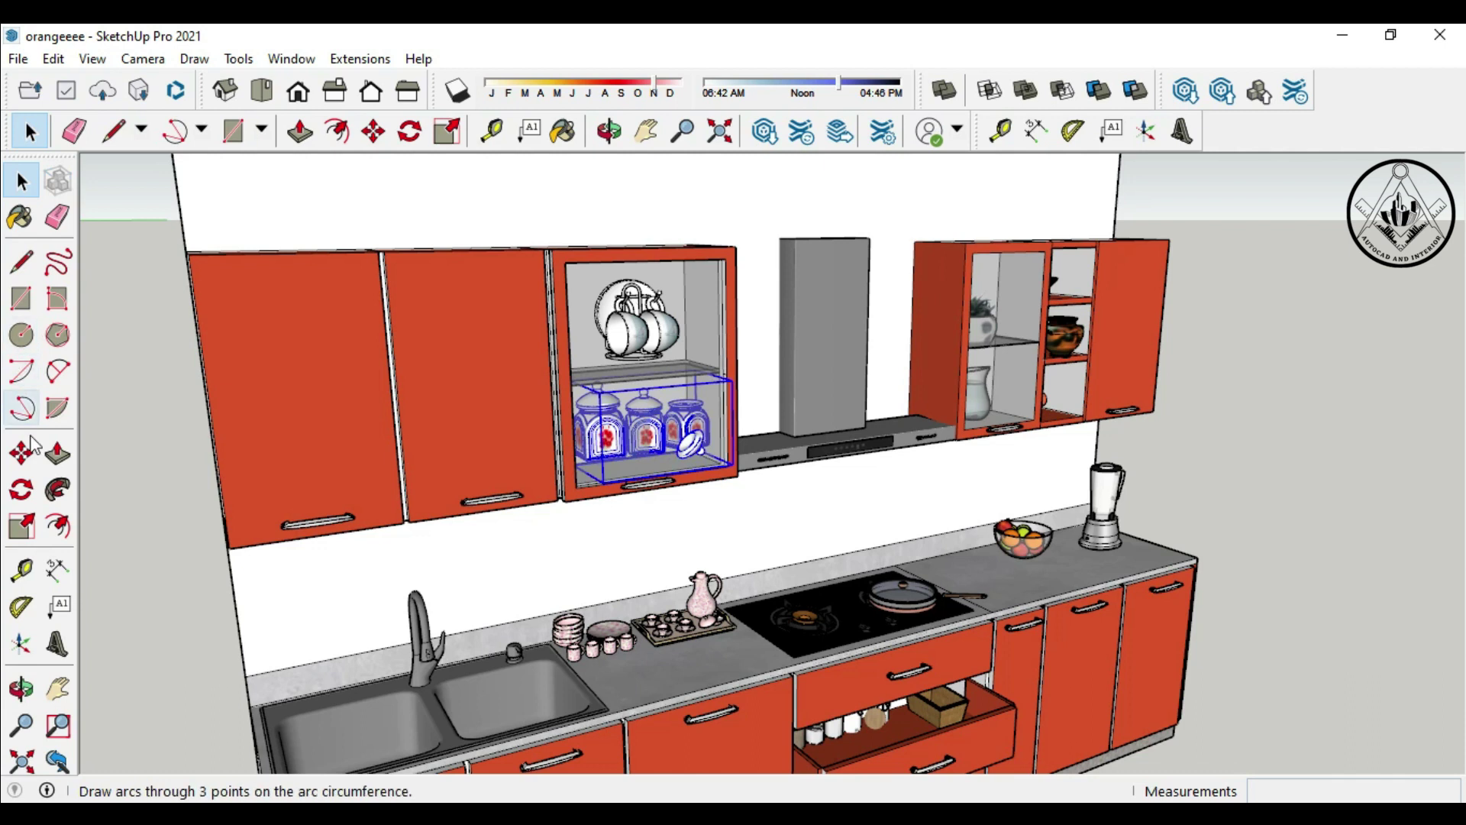
{"action": "left_click", "coordinate": [22, 454]}
{"action": "scroll", "coordinate": [618, 473], "scroll_direction": "up", "scroll_amount": 2}
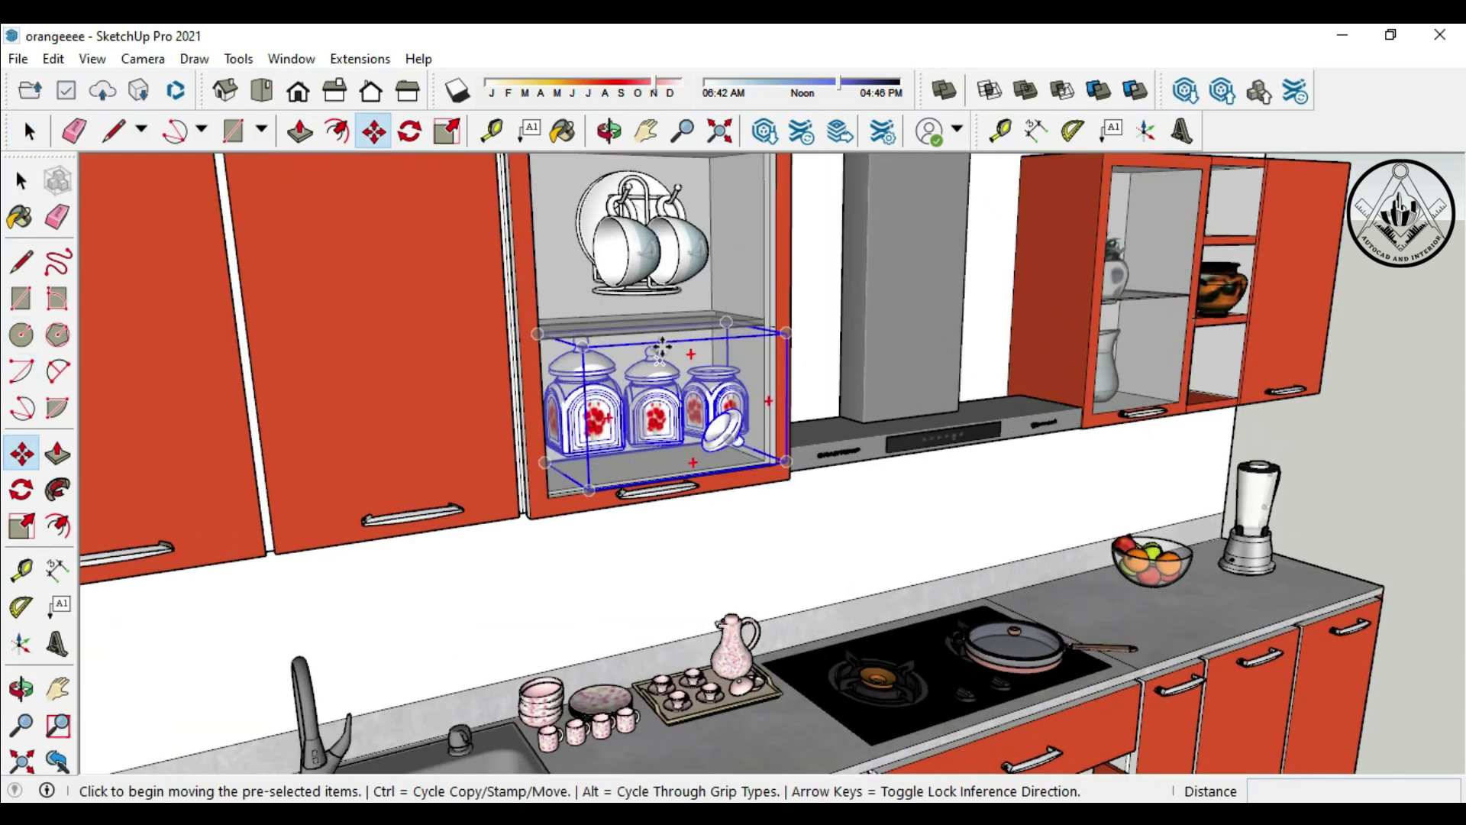
{"action": "left_click", "coordinate": [655, 336]}
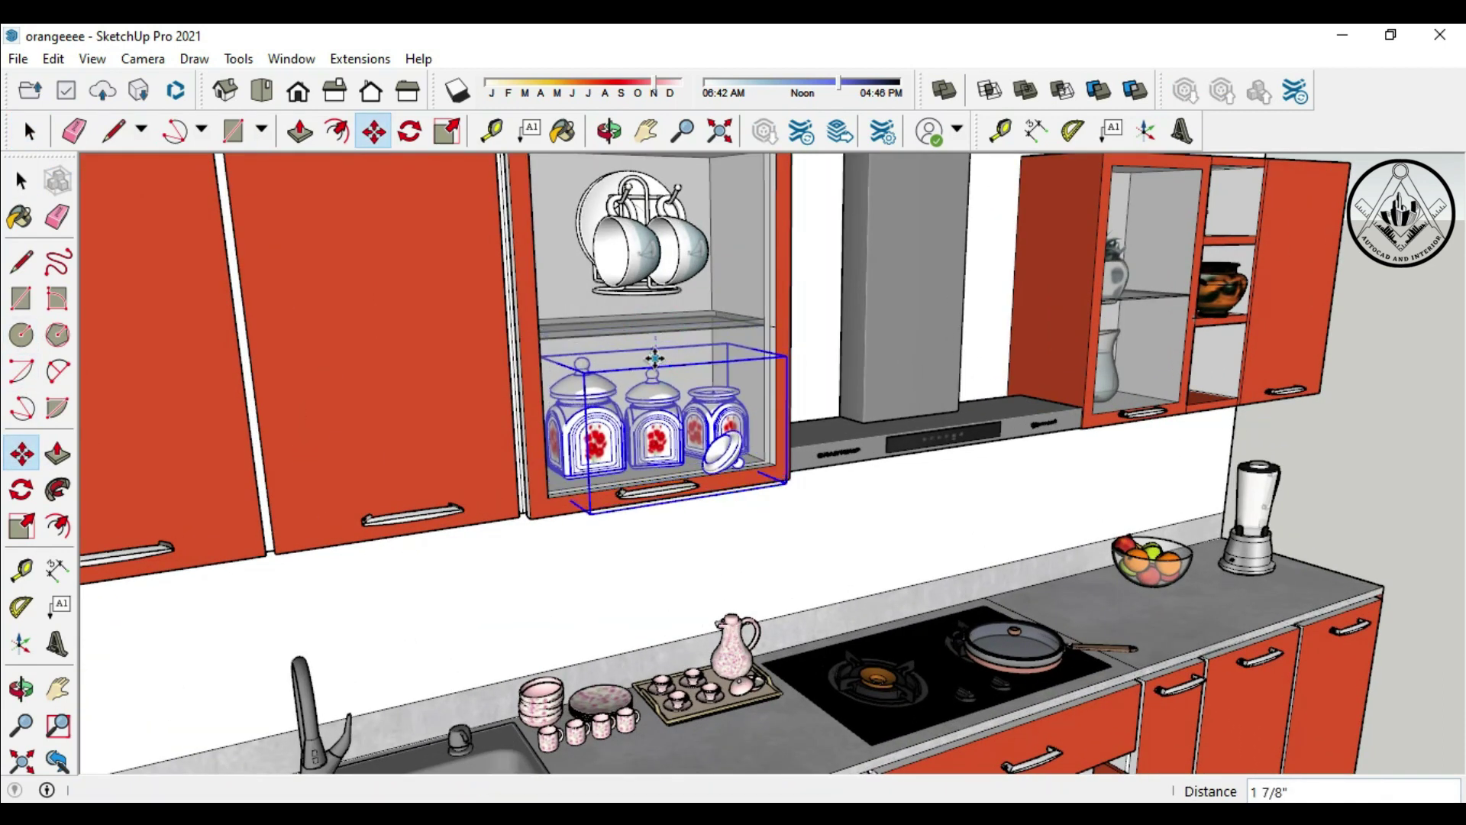
{"action": "left_click", "coordinate": [655, 358]}
{"action": "left_click", "coordinate": [21, 180]}
Step: Lower the cup rack above the jars down onto the shelf
{"action": "left_click", "coordinate": [641, 237]}
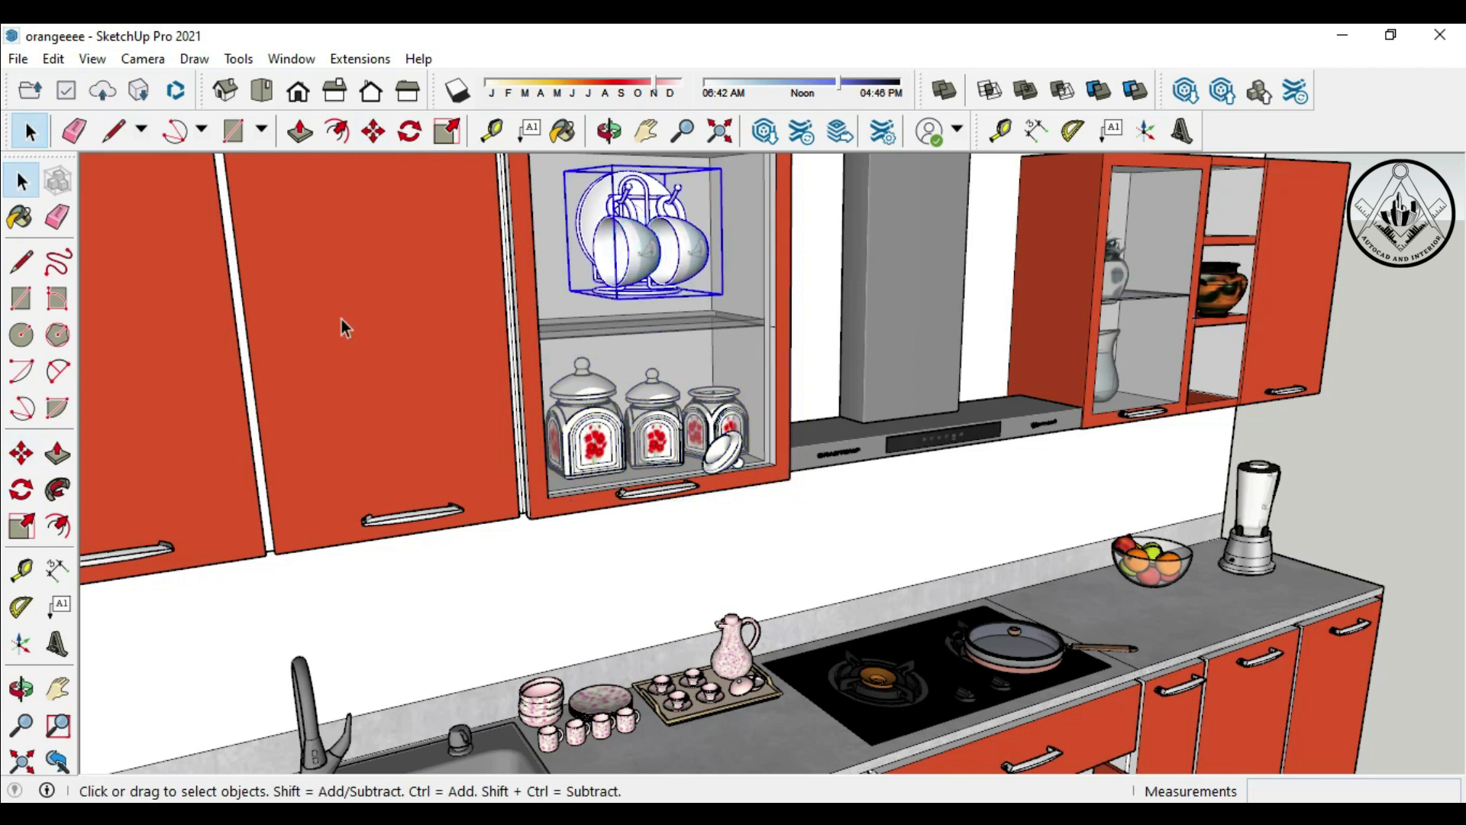
{"action": "left_click", "coordinate": [22, 454]}
{"action": "left_click", "coordinate": [569, 292]}
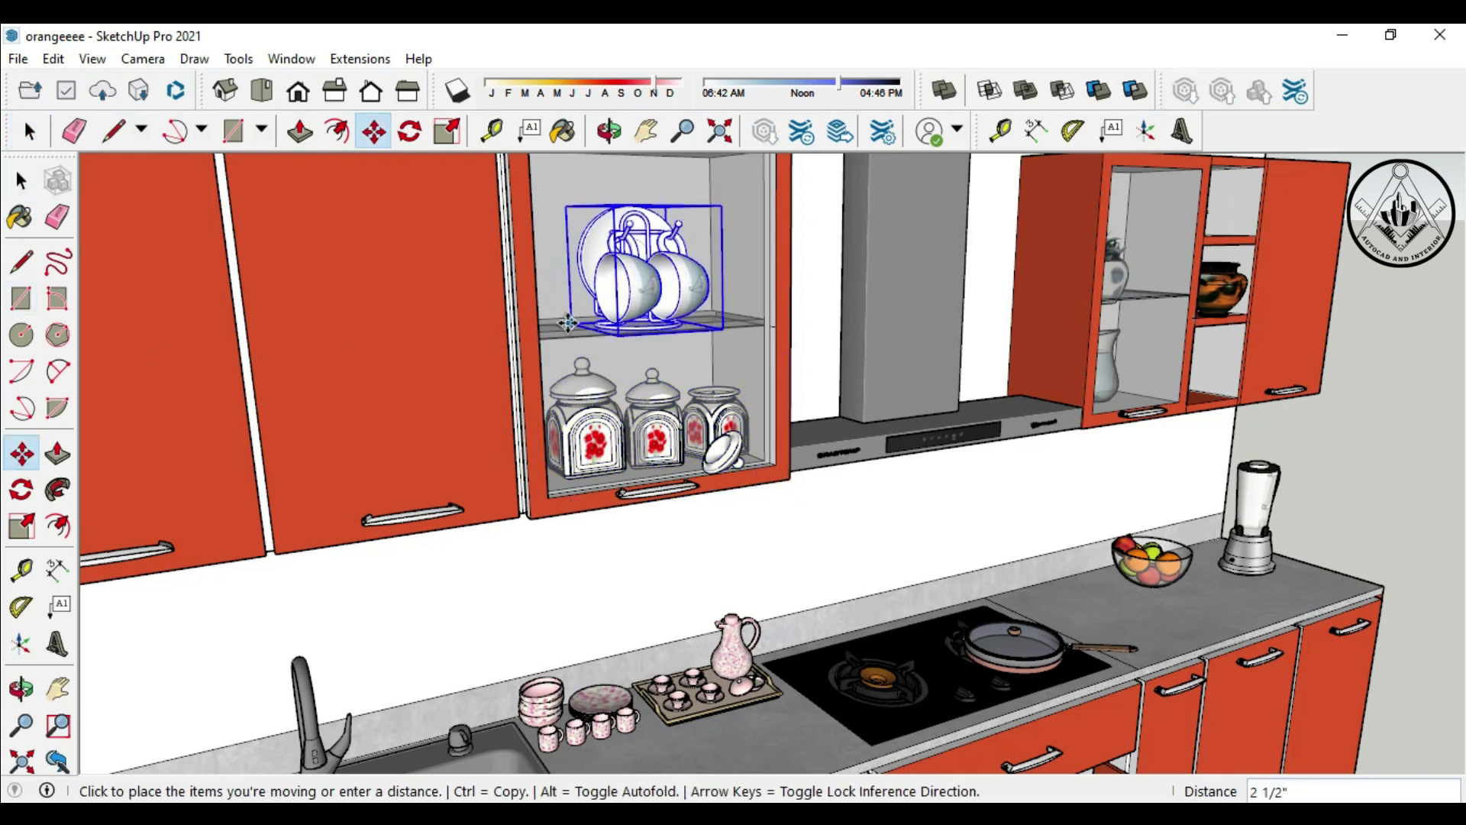
{"action": "left_click", "coordinate": [565, 323]}
{"action": "scroll", "coordinate": [565, 322], "scroll_direction": "down", "scroll_amount": 2}
{"action": "scroll", "coordinate": [566, 323], "scroll_direction": "down", "scroll_amount": 2}
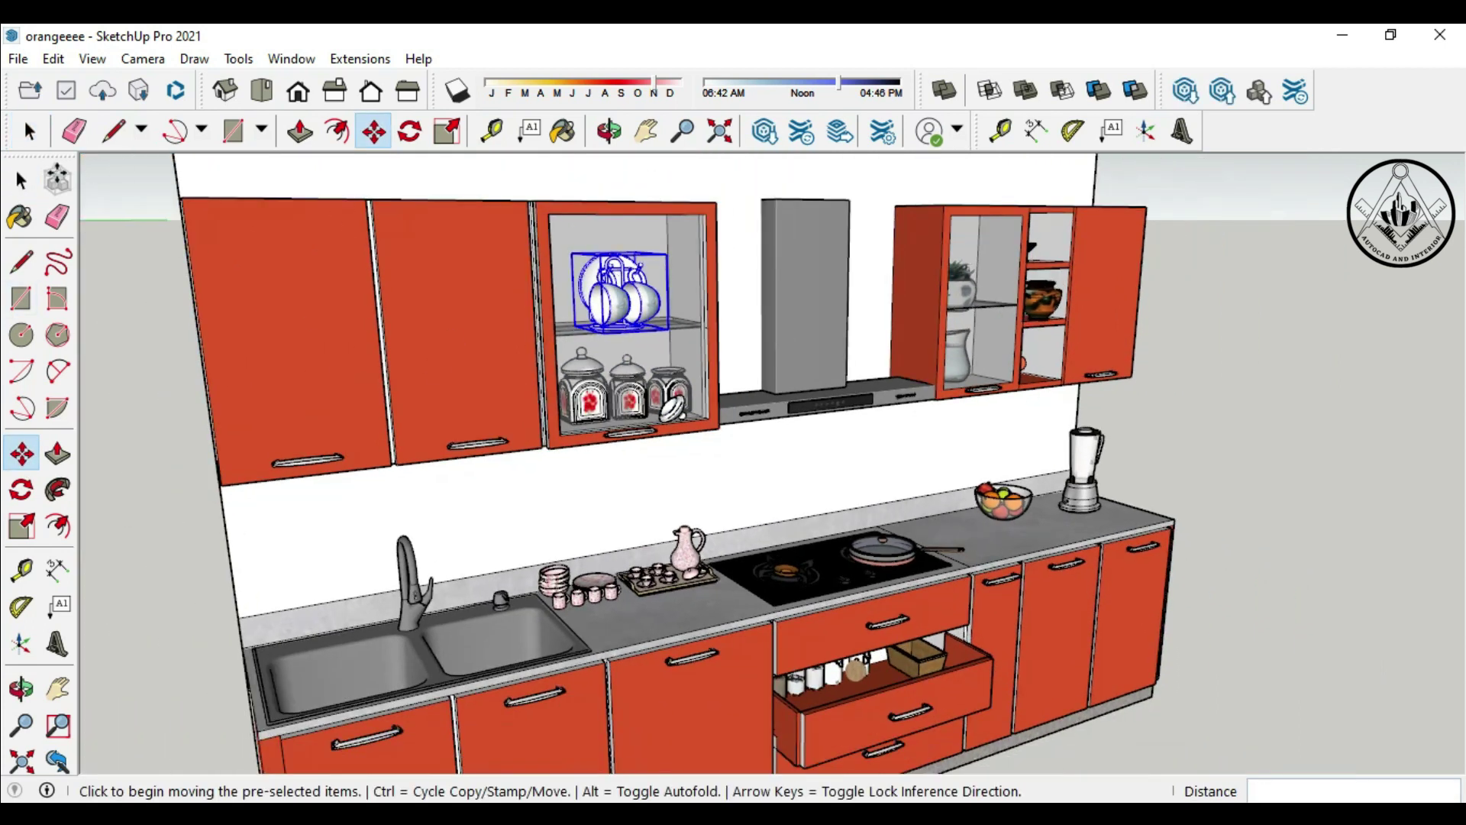
{"action": "left_click", "coordinate": [31, 132]}
{"action": "left_click", "coordinate": [153, 290]}
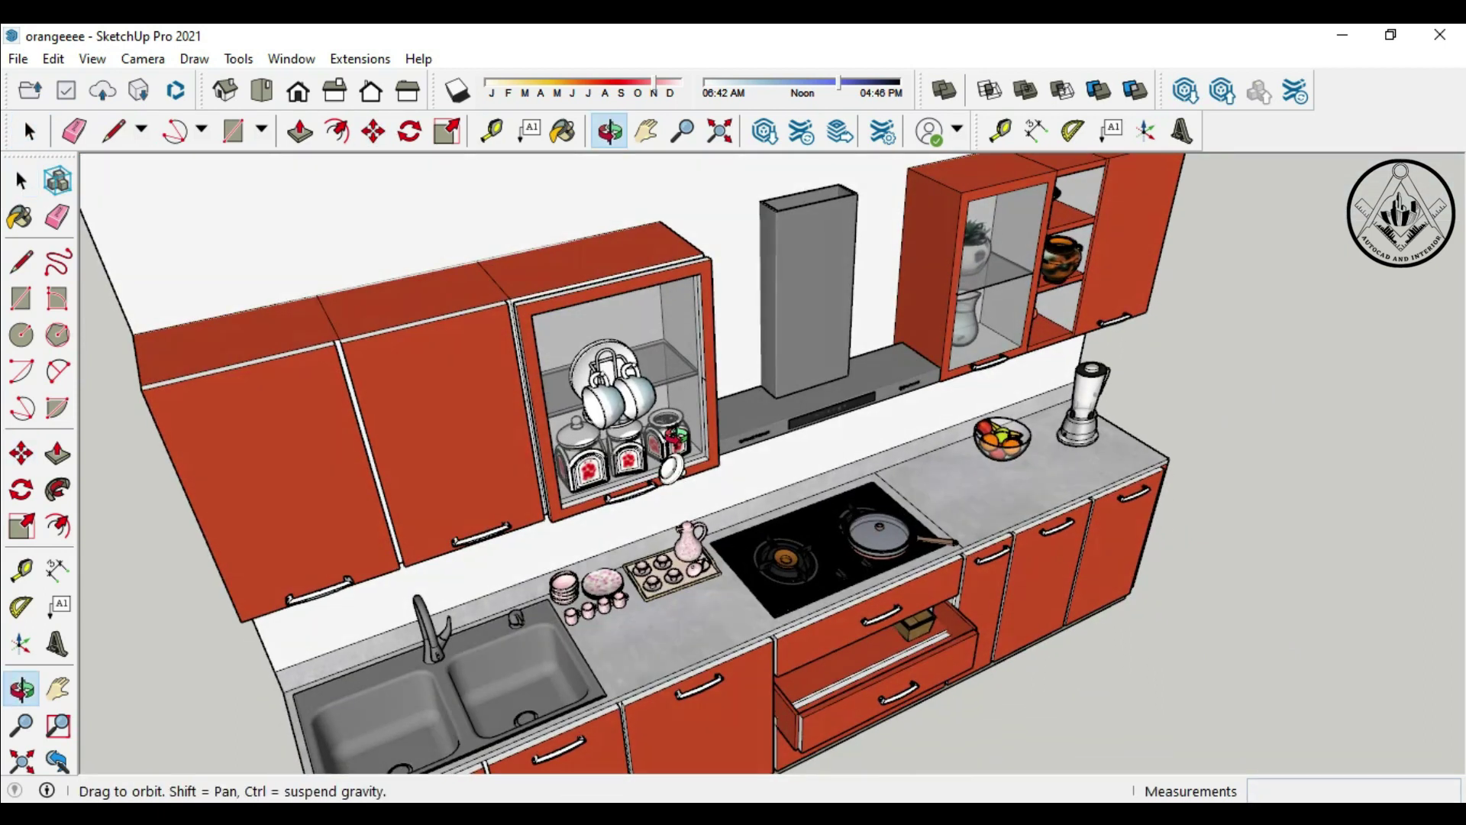
Step: Reselect the cup rack from a frontal view and cancel a further move
{"action": "middle_click_drag", "start_coordinate": [580, 359], "coordinate": [697, 402]}
{"action": "scroll", "coordinate": [697, 403], "scroll_direction": "up", "scroll_amount": 1}
{"action": "scroll", "coordinate": [637, 365], "scroll_direction": "up", "scroll_amount": 2}
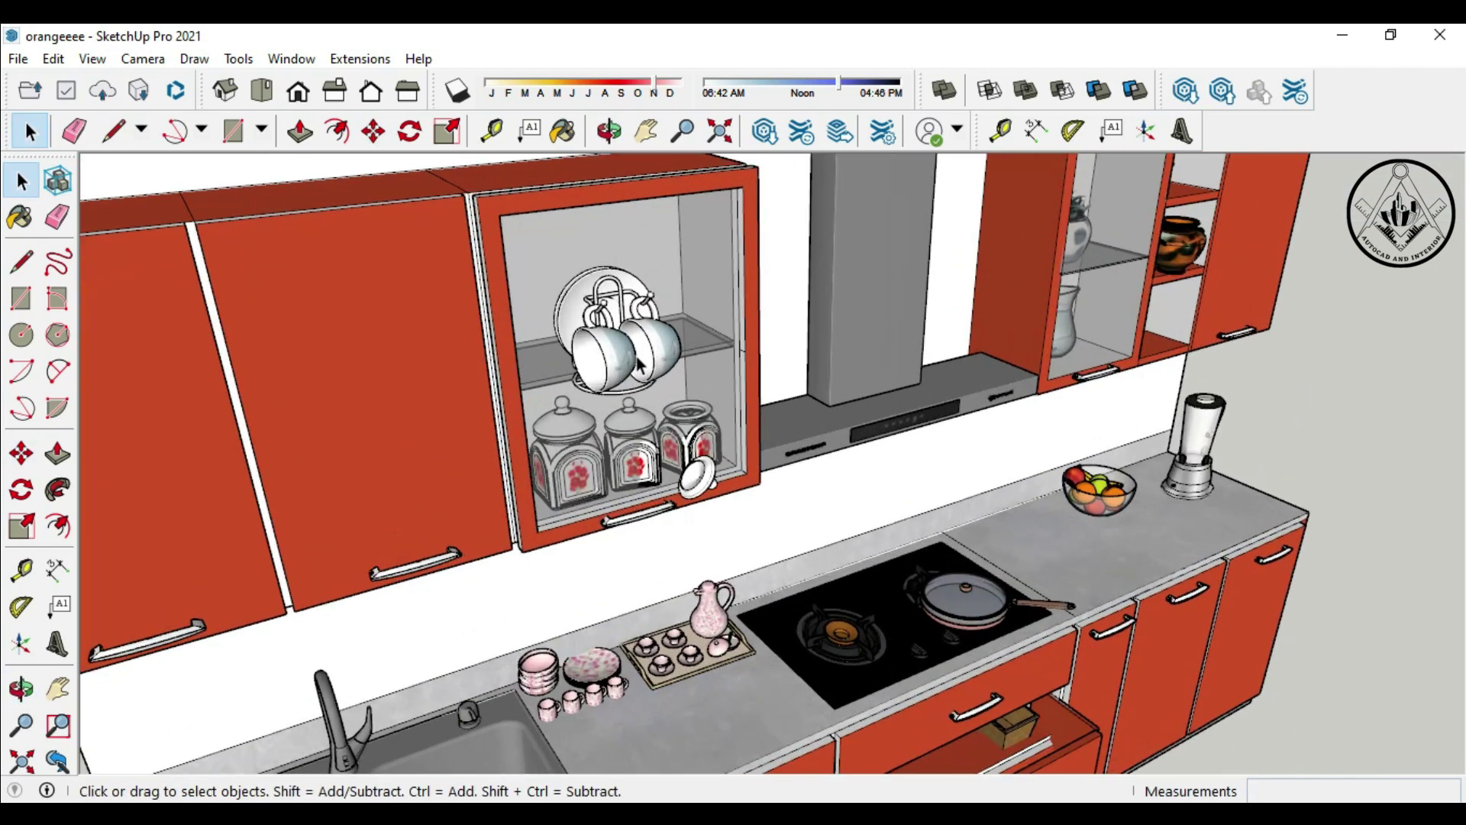
{"action": "left_click", "coordinate": [657, 391]}
{"action": "left_click", "coordinate": [22, 453]}
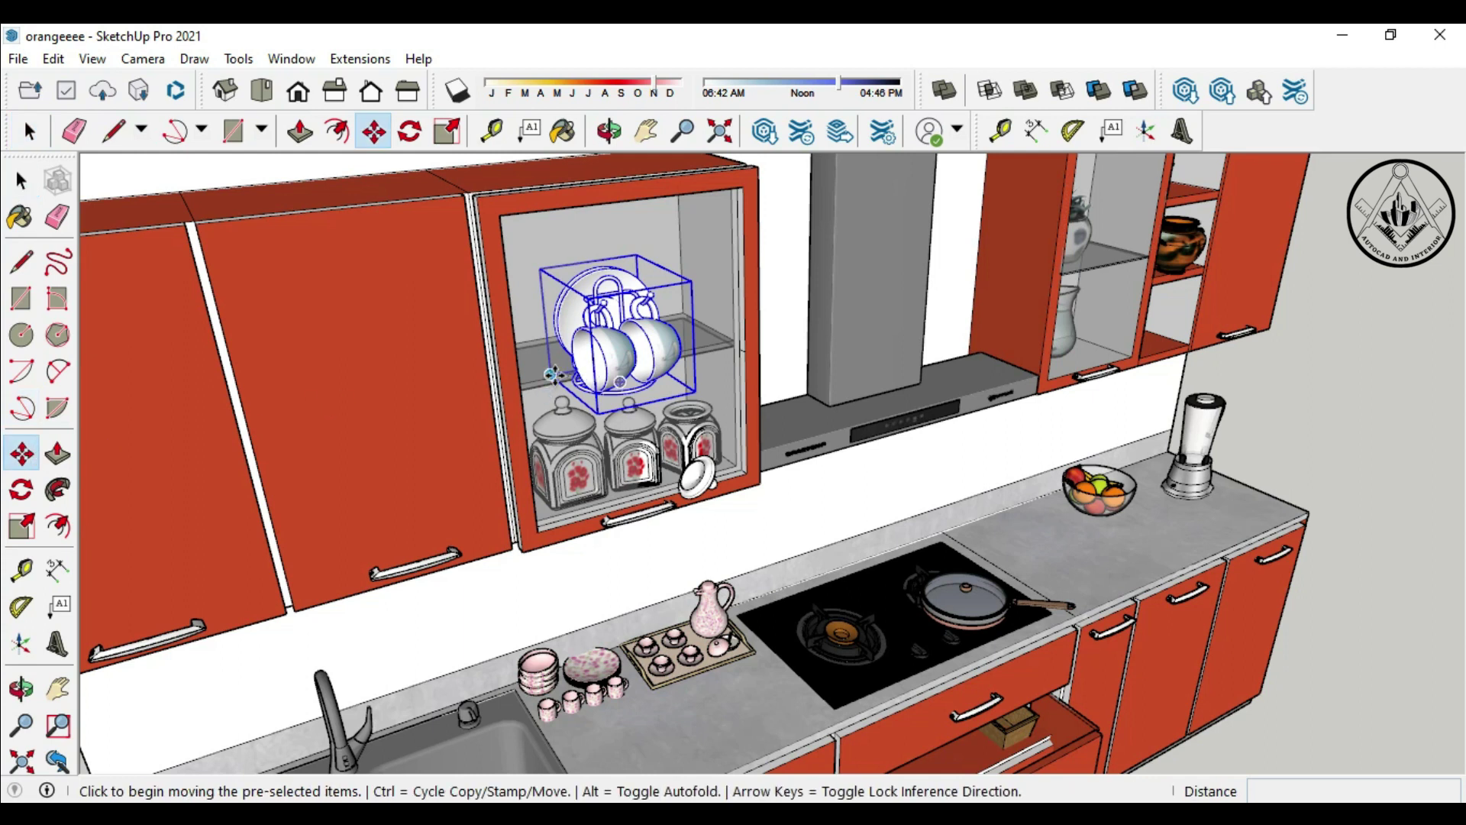
{"action": "left_click", "coordinate": [554, 375]}
{"action": "key", "text": "Escape"}
{"action": "key", "text": "space"}
Step: Scale the wall-cabinet jar set to about 0.92 and reposition it
{"action": "left_click", "coordinate": [698, 473]}
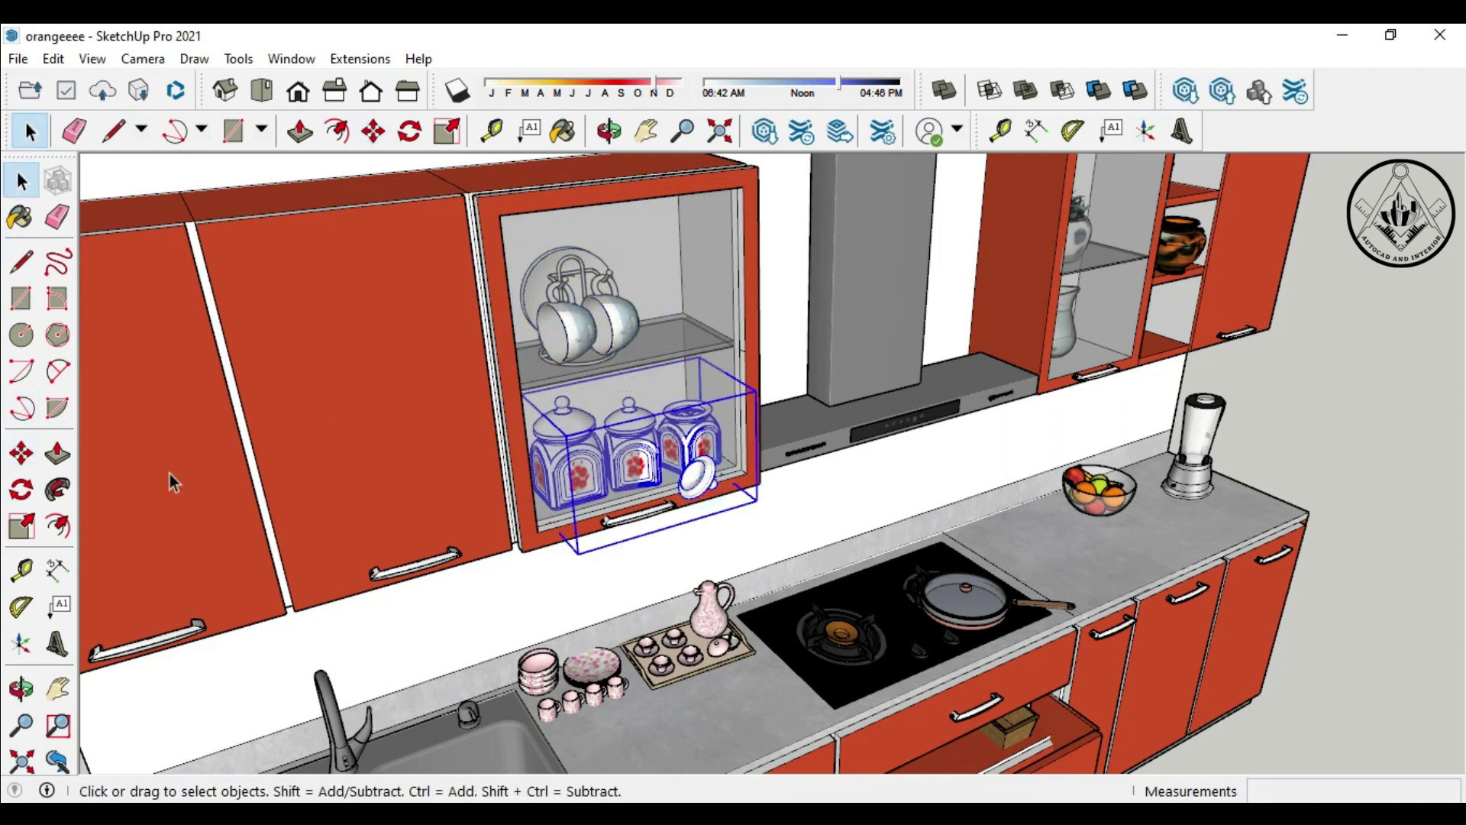
{"action": "left_click", "coordinate": [21, 525]}
{"action": "left_click", "coordinate": [690, 369]}
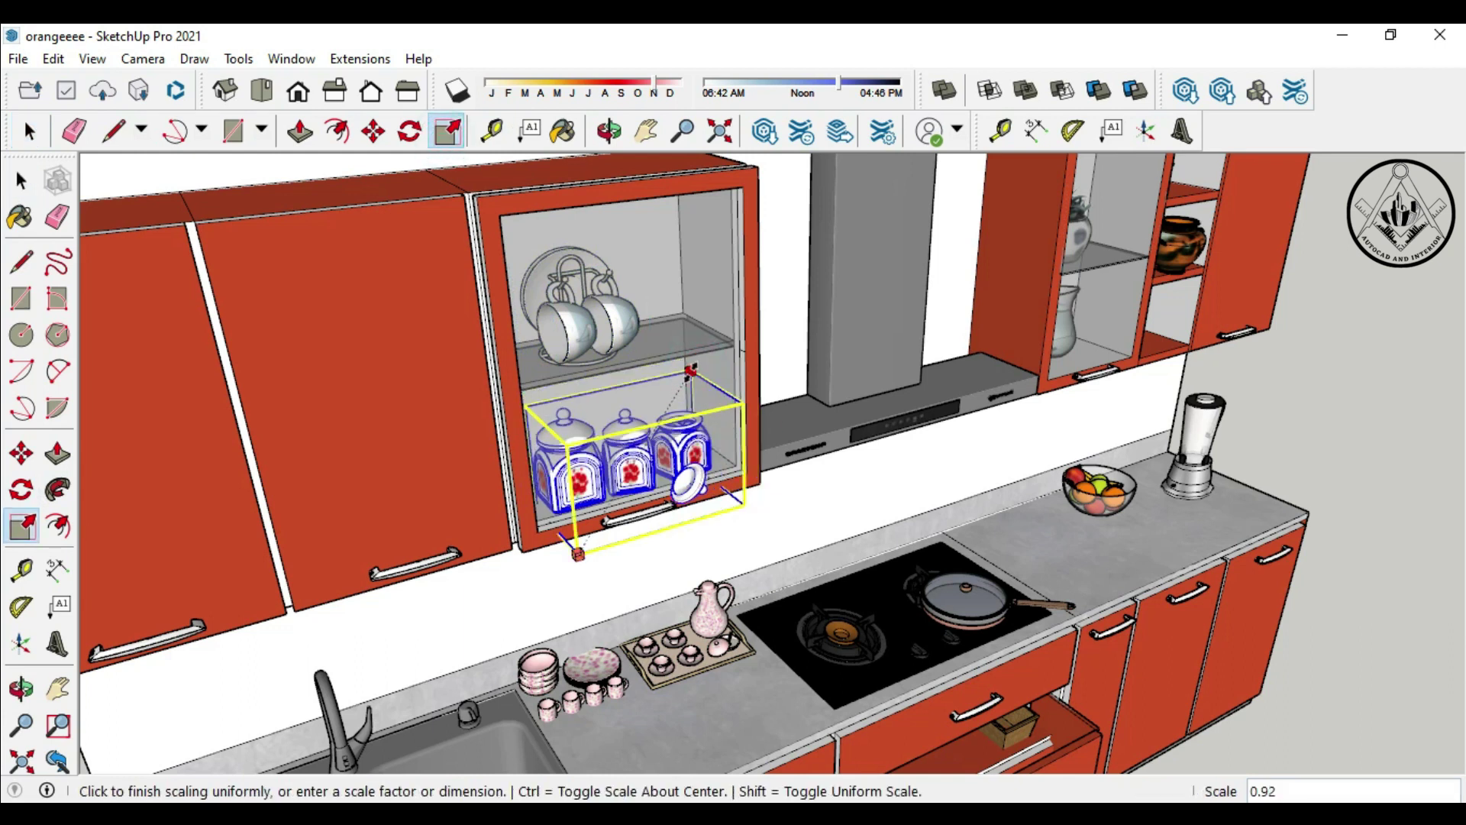
{"action": "left_click", "coordinate": [680, 387]}
{"action": "key", "text": "m"}
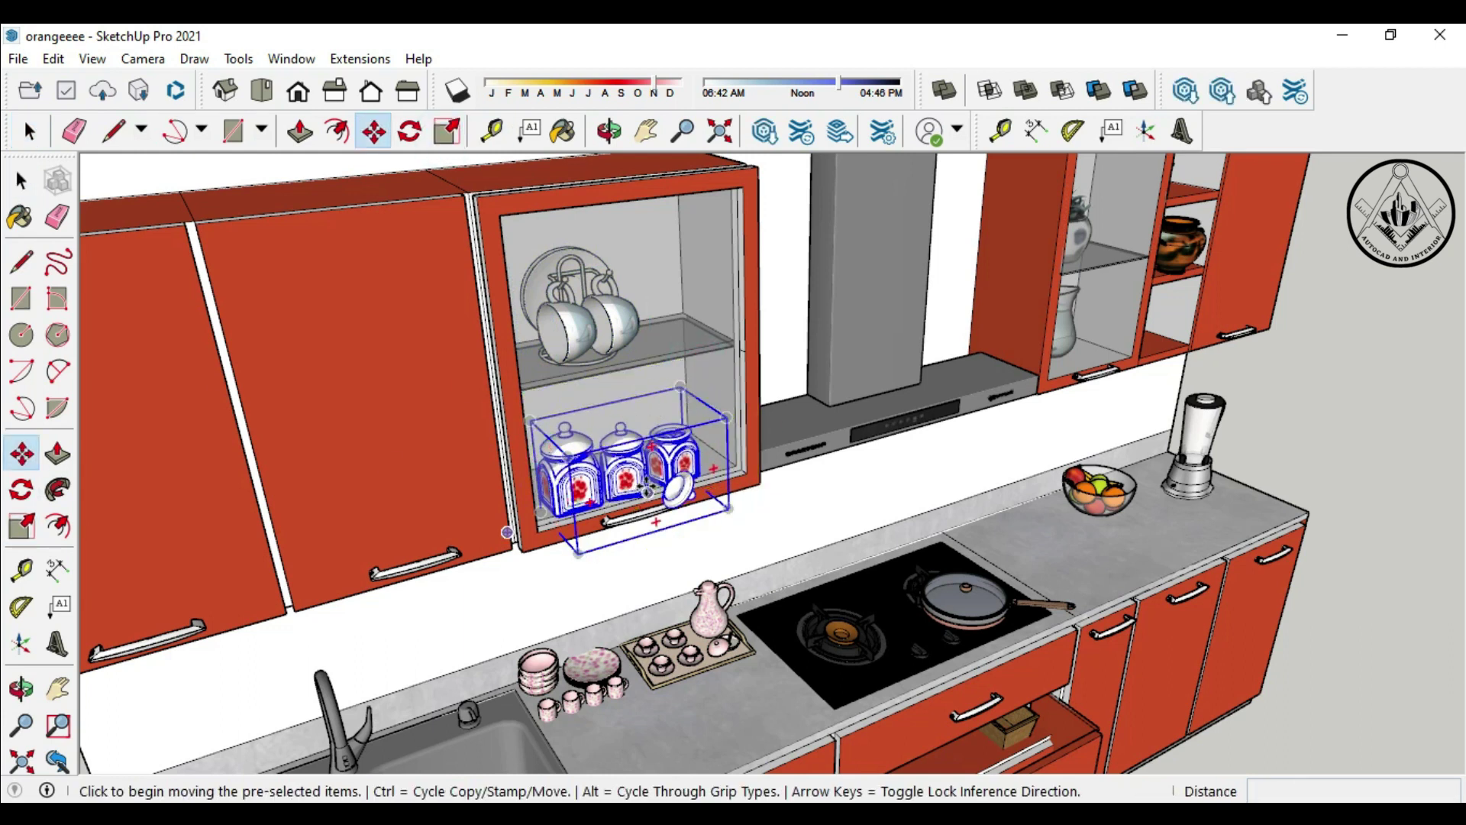
{"action": "left_click", "coordinate": [647, 490]}
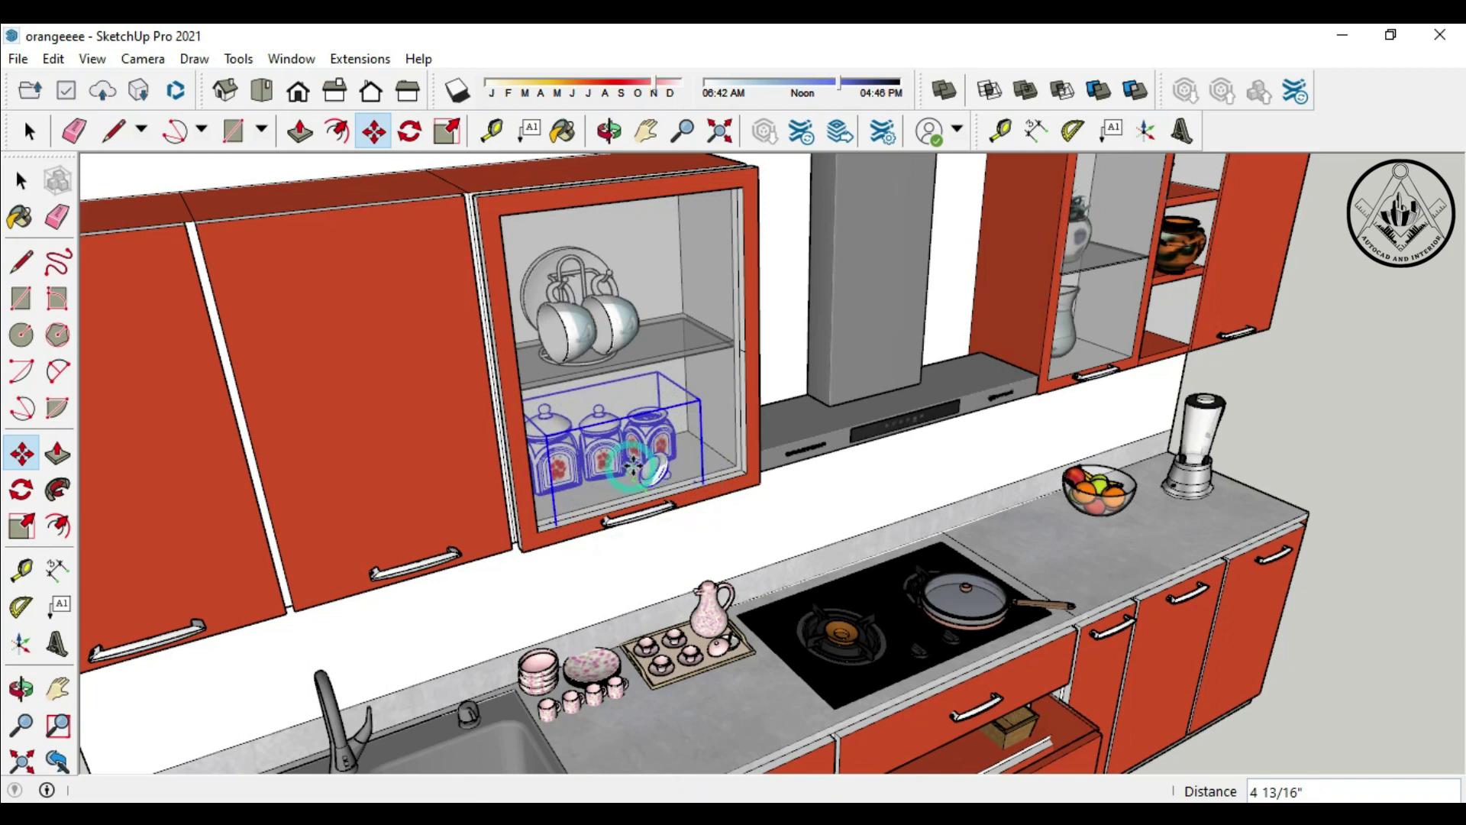
{"action": "left_click", "coordinate": [634, 466]}
{"action": "key", "text": "space"}
Step: Move the drawer jars further forward and view the whole kitchen at an angle
{"action": "scroll", "coordinate": [1188, 484], "scroll_direction": "down", "scroll_amount": 4}
{"action": "scroll", "coordinate": [1119, 609], "scroll_direction": "down", "scroll_amount": 2}
{"action": "mouse_move", "coordinate": [1118, 609]}
{"action": "middle_mouse_down"}
{"action": "mouse_move", "coordinate": [812, 658]}
{"action": "mouse_move", "coordinate": [845, 772]}
{"action": "middle_mouse_up"}
{"action": "scroll", "coordinate": [811, 658], "scroll_direction": "up", "scroll_amount": 2}
{"action": "scroll", "coordinate": [812, 658], "scroll_direction": "up", "scroll_amount": 1}
{"action": "scroll", "coordinate": [949, 537], "scroll_direction": "up", "scroll_amount": 2}
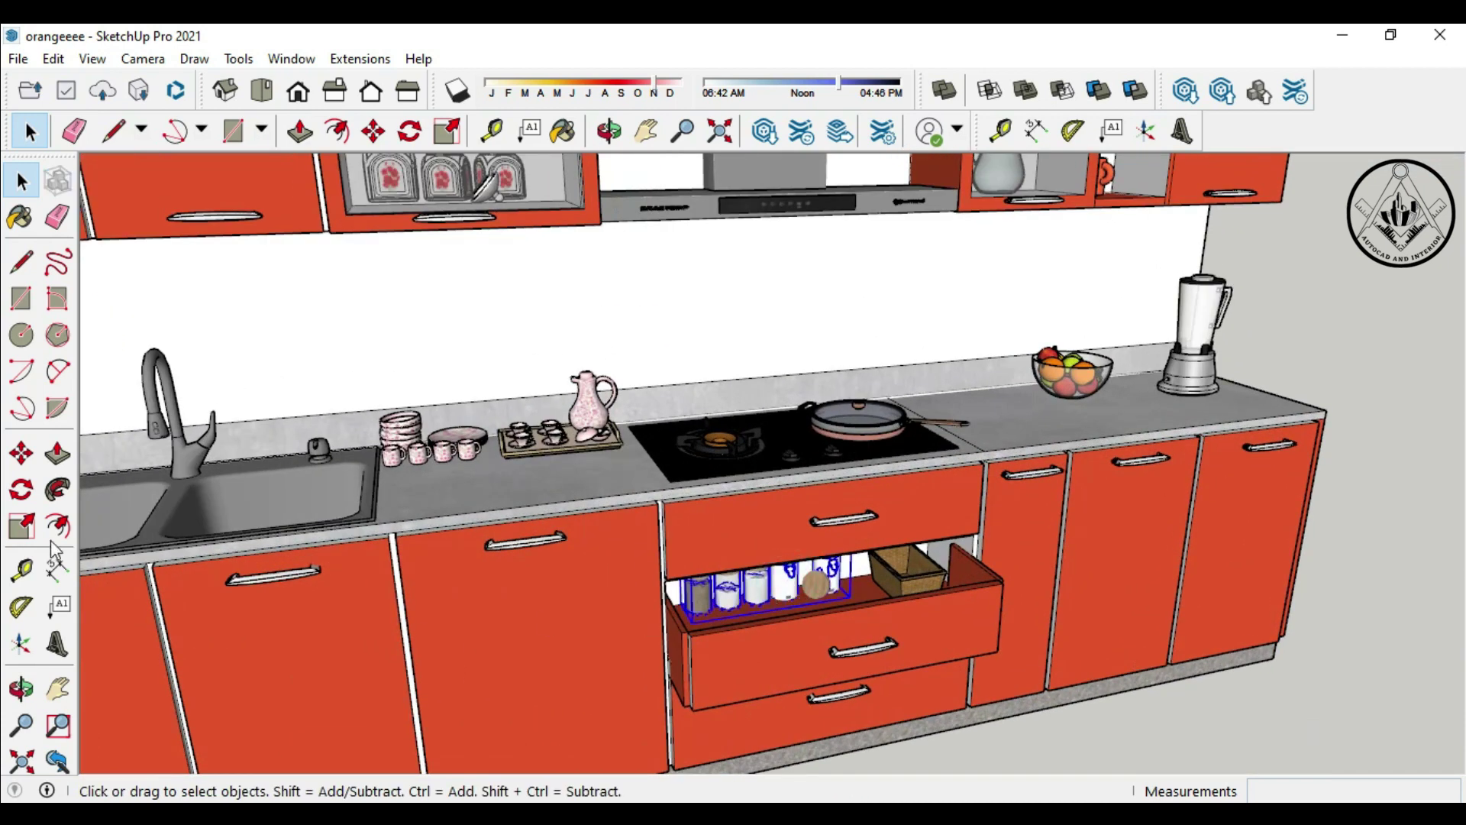
{"action": "left_click", "coordinate": [22, 454]}
{"action": "left_click", "coordinate": [775, 585]}
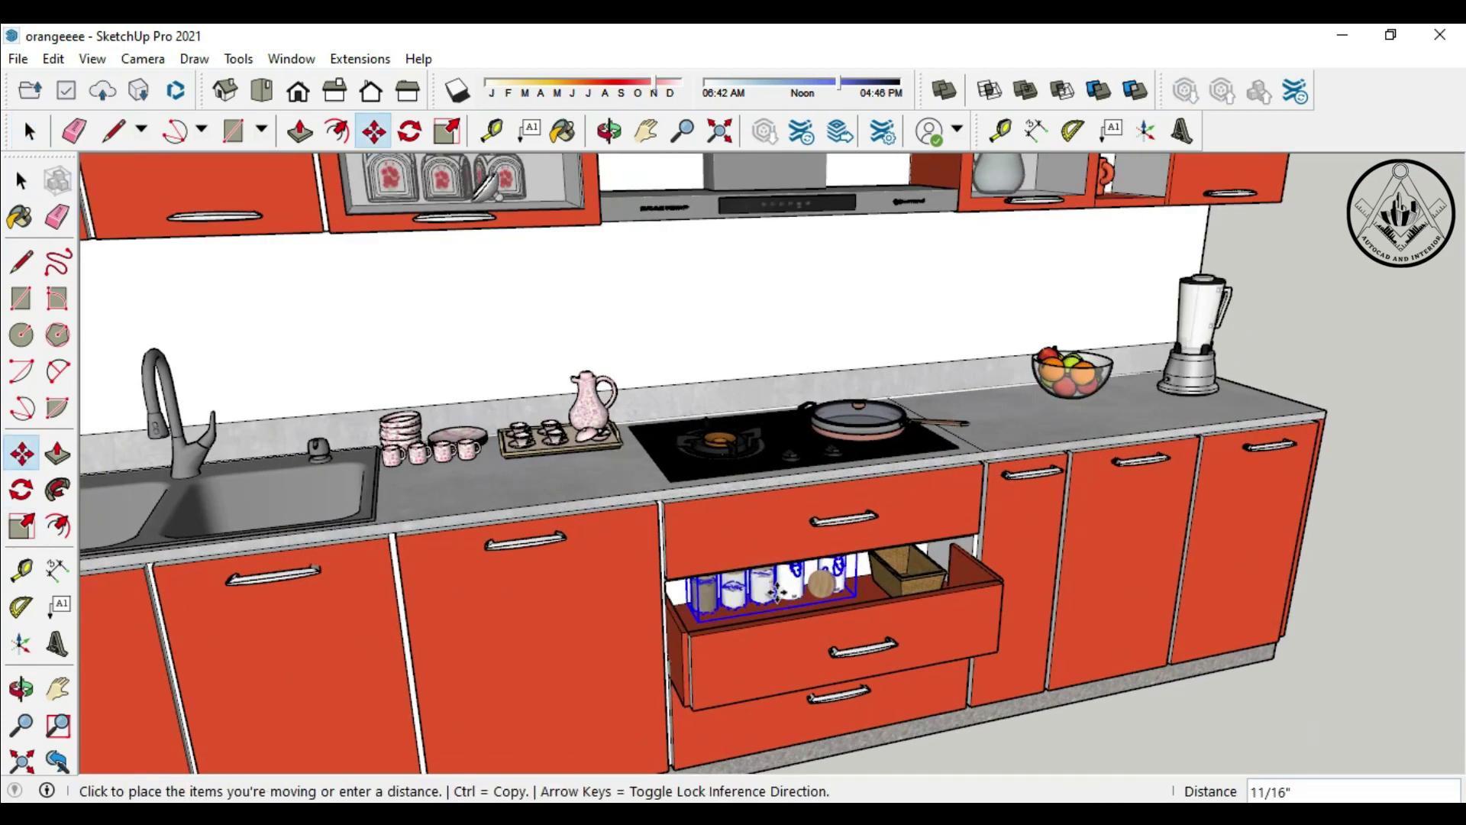
{"action": "left_click", "coordinate": [782, 595]}
{"action": "left_click", "coordinate": [29, 131]}
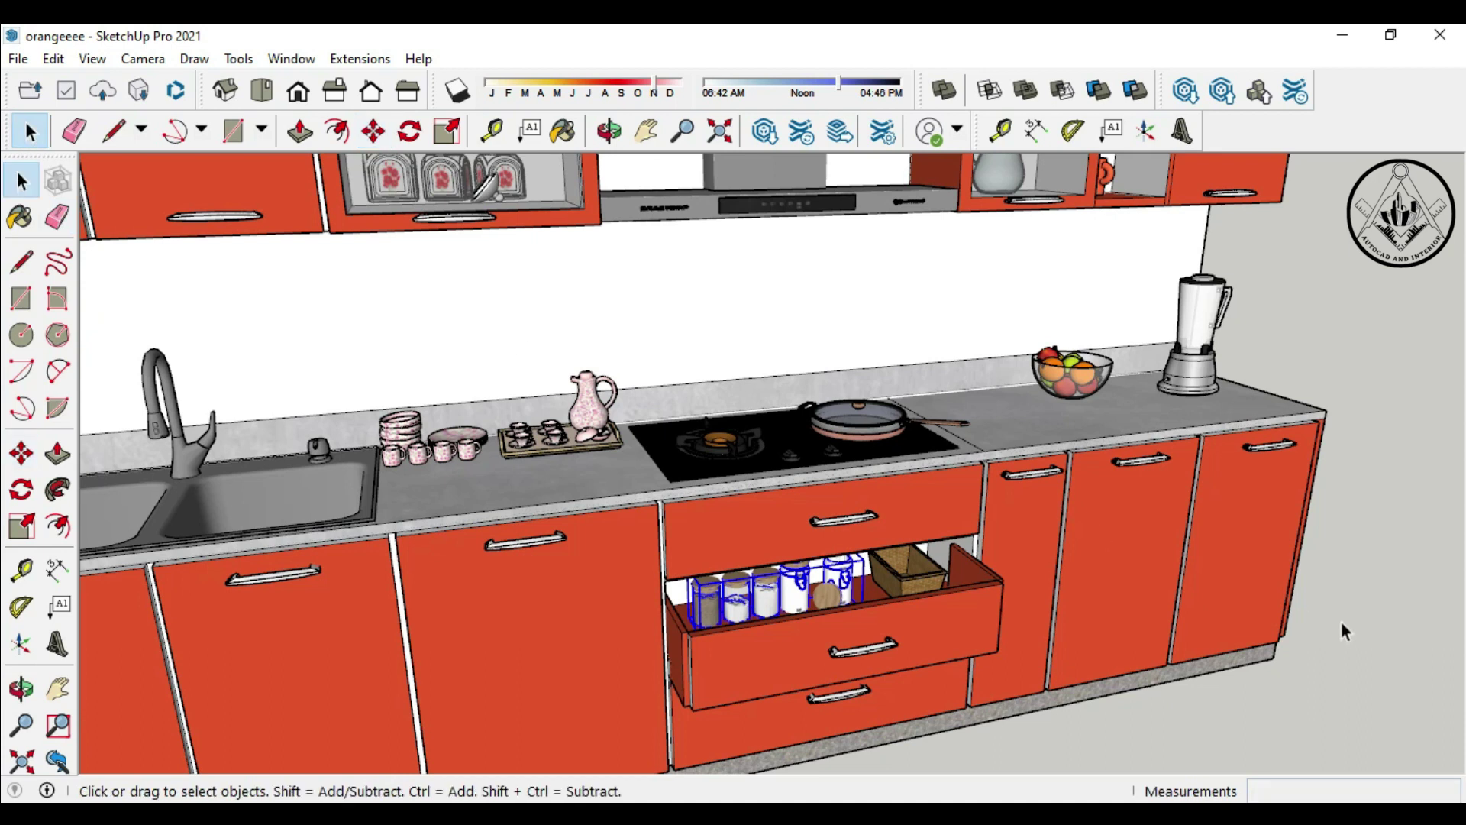
{"action": "left_click", "coordinate": [1342, 621]}
{"action": "scroll", "coordinate": [1111, 467], "scroll_direction": "down", "scroll_amount": 6}
{"action": "middle_click_drag", "start_coordinate": [1112, 467], "coordinate": [1093, 354]}
Step: Create the Tile library's Encaustic Tile Circular 01 material and paint the backsplash wall
{"action": "left_click", "coordinate": [563, 131]}
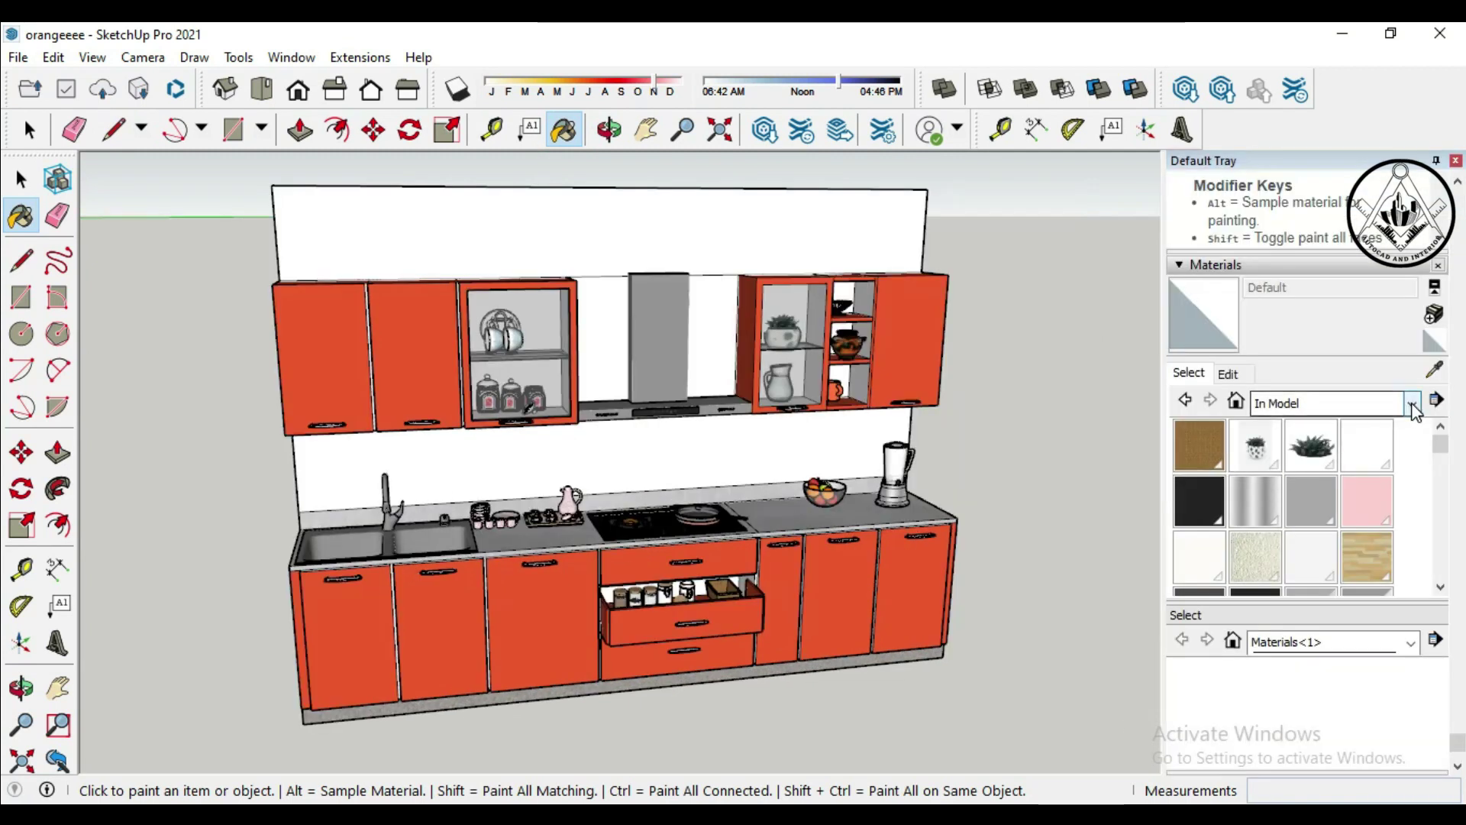
{"action": "left_click", "coordinate": [1412, 403]}
{"action": "left_click", "coordinate": [1309, 685]}
{"action": "left_click", "coordinate": [1367, 452]}
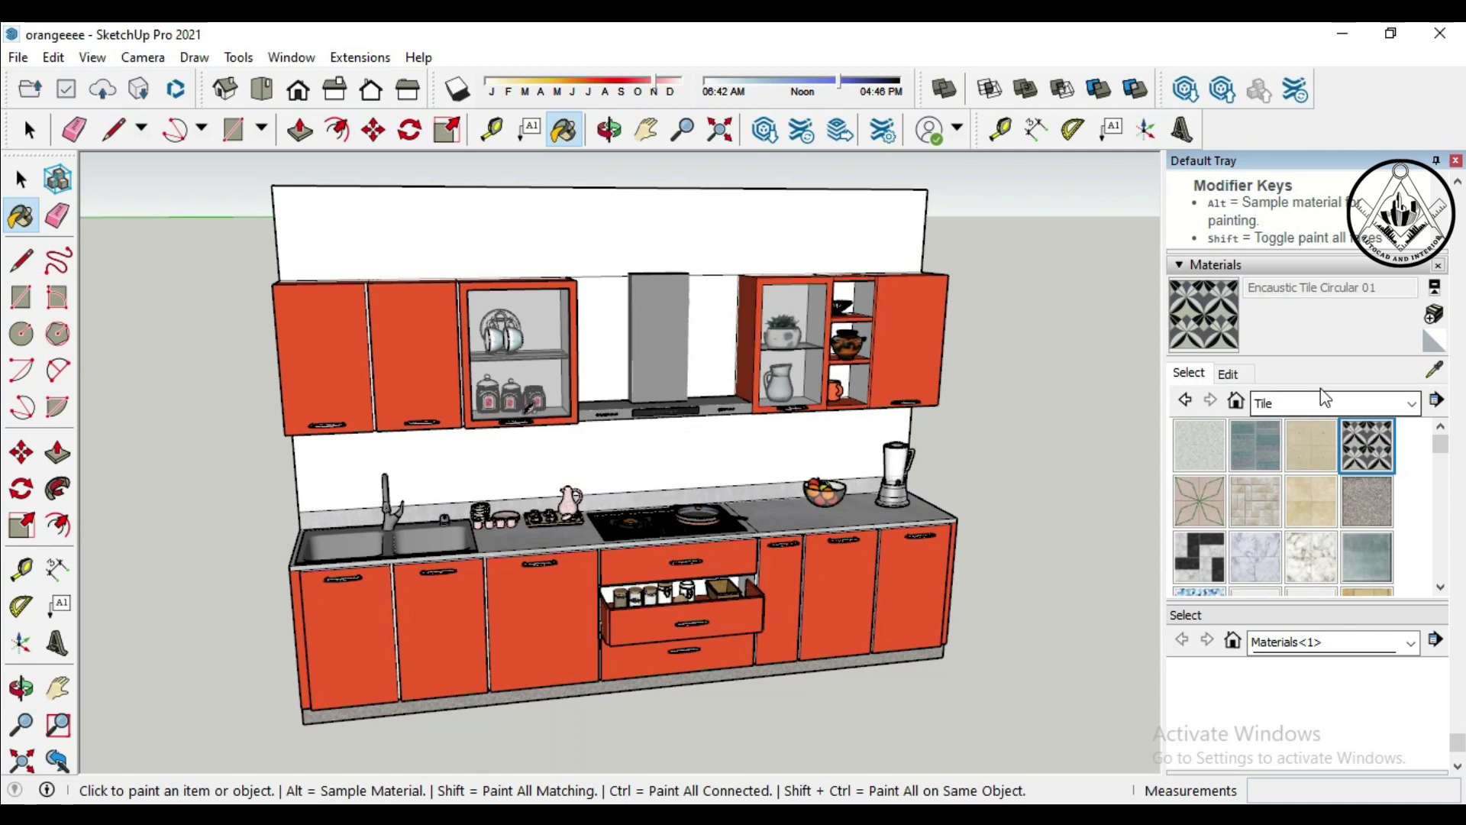
{"action": "left_click", "coordinate": [1434, 314]}
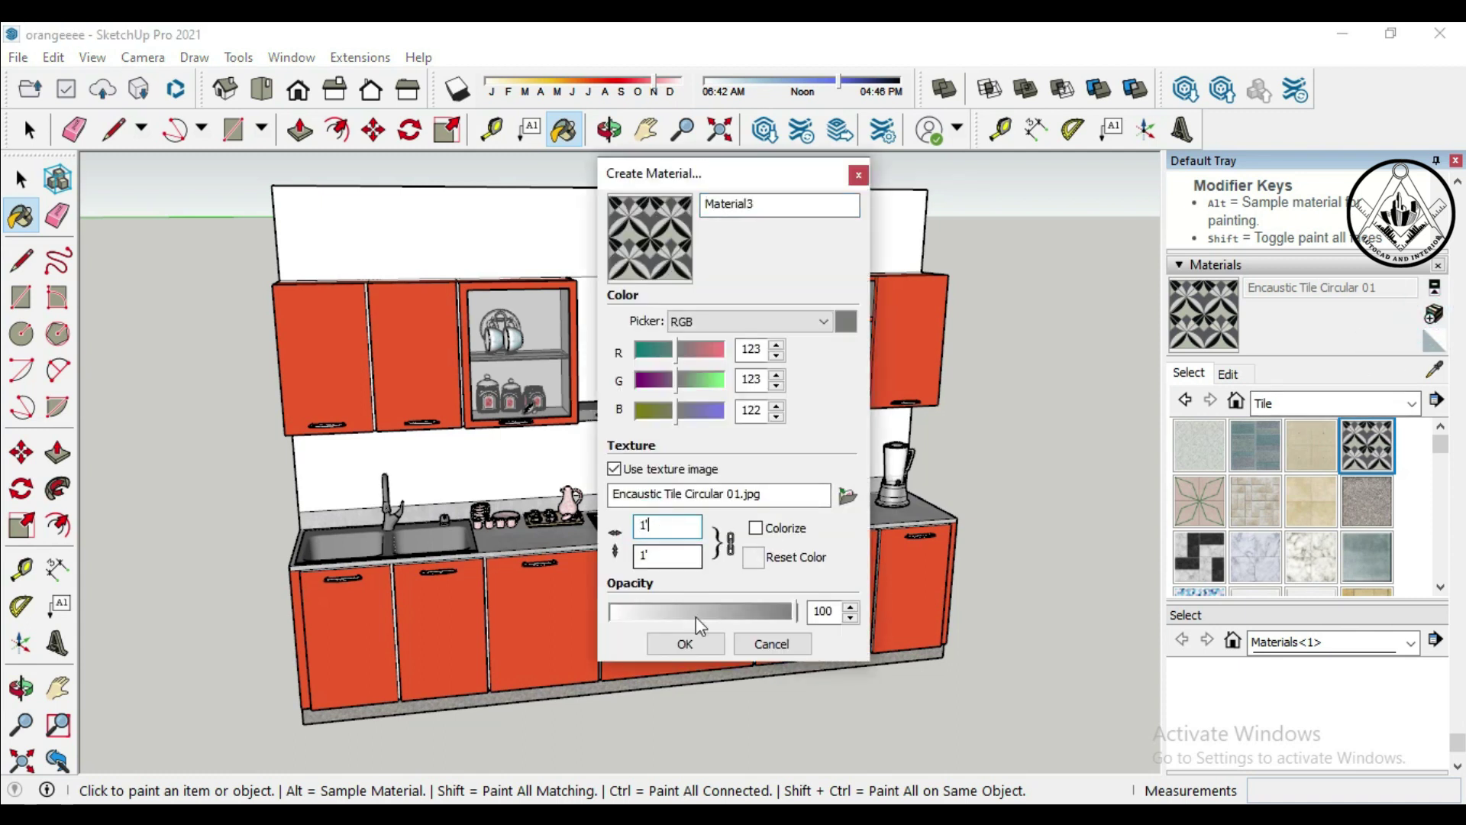
{"action": "left_click", "coordinate": [685, 644]}
{"action": "left_click", "coordinate": [698, 451]}
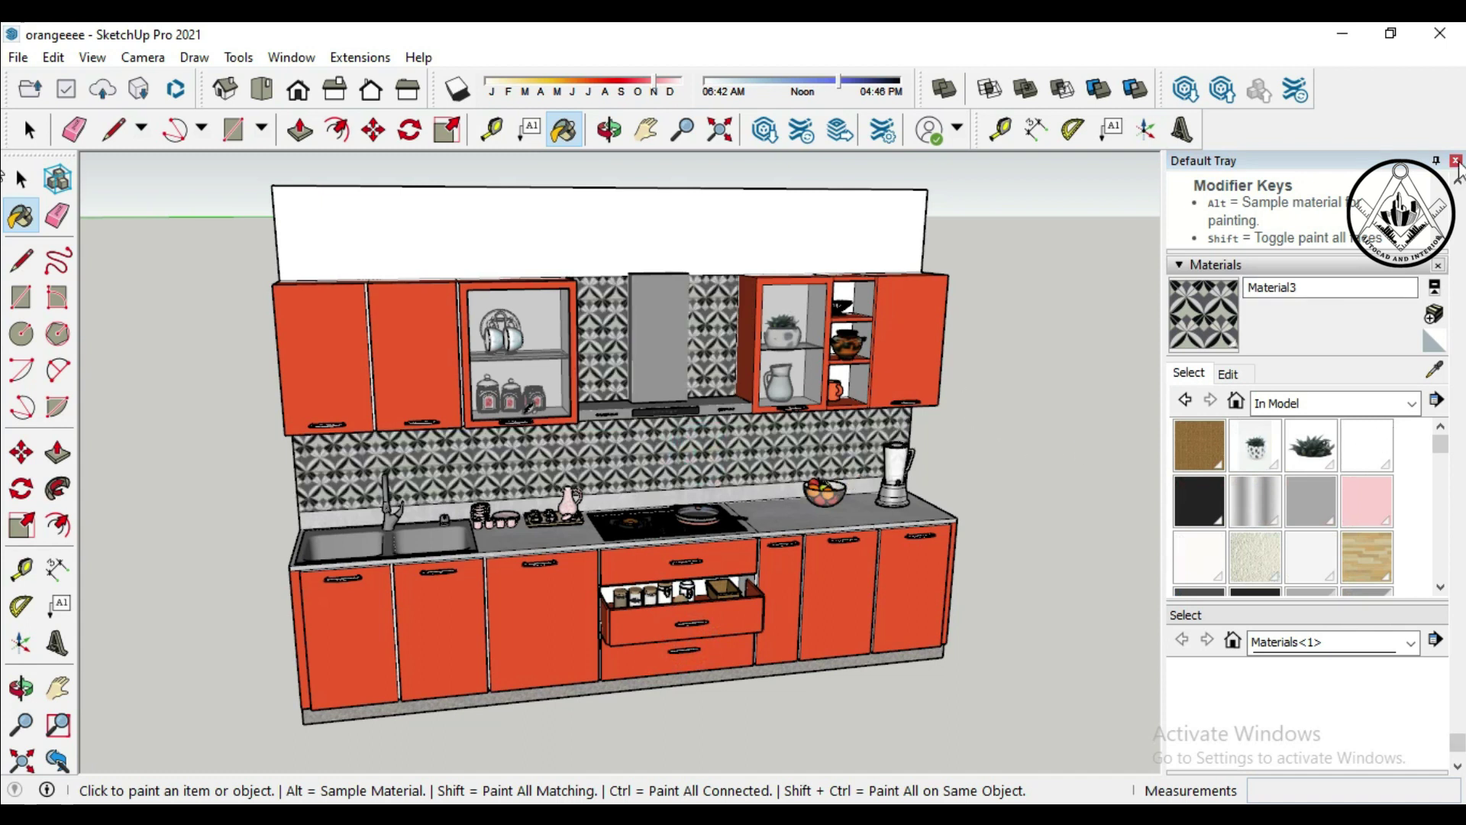
{"action": "left_click", "coordinate": [1456, 161]}
{"action": "mouse_move", "coordinate": [371, 625]}
{"action": "middle_mouse_down"}
{"action": "mouse_move", "coordinate": [390, 602]}
{"action": "mouse_move", "coordinate": [378, 620]}
{"action": "middle_mouse_up"}
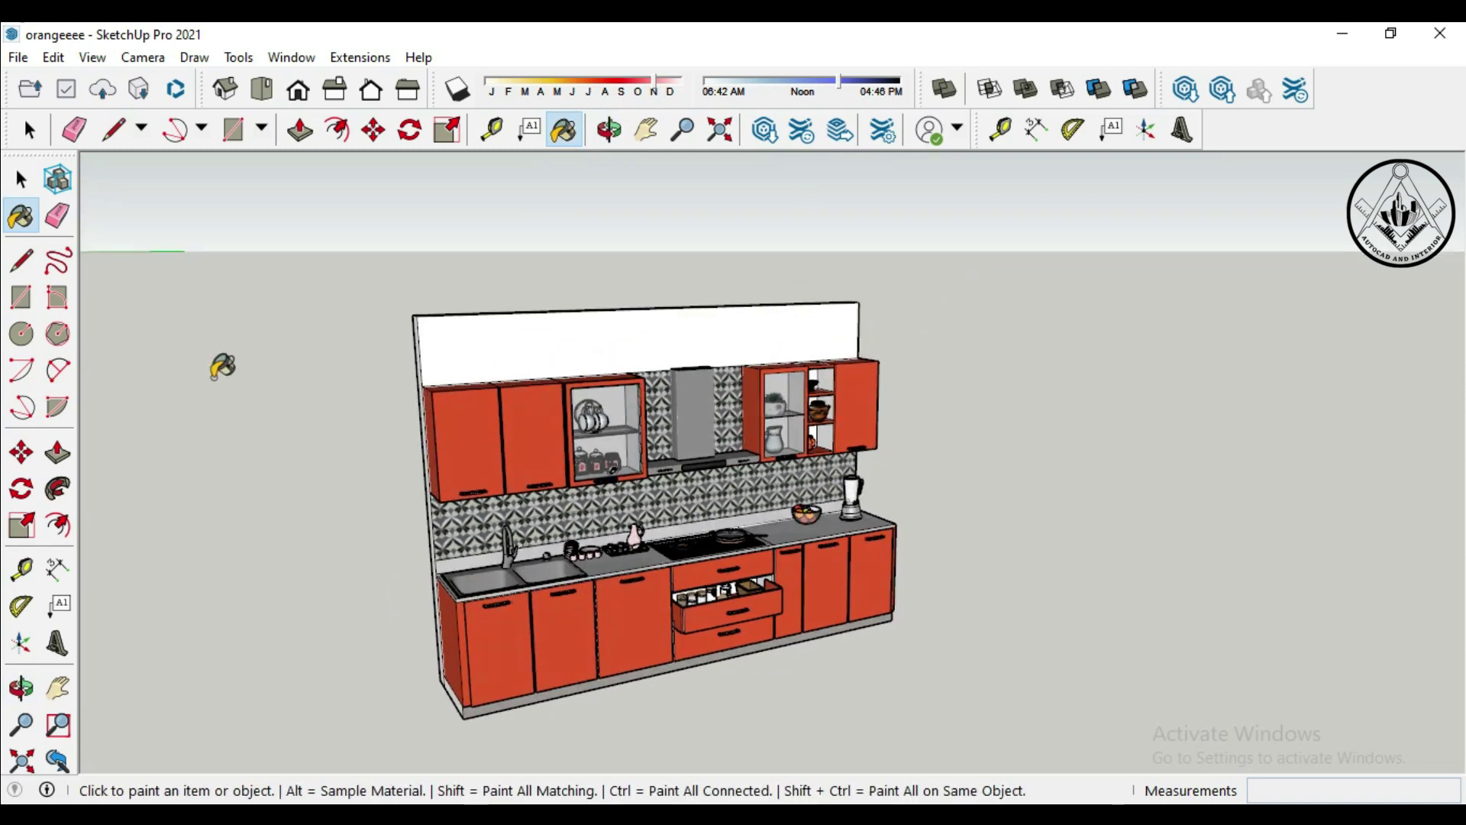
Step: Add the 9' overall height dimension at the kitchen's left edge
{"action": "left_click", "coordinate": [57, 569]}
{"action": "left_click", "coordinate": [416, 316]}
{"action": "scroll", "coordinate": [405, 689], "scroll_direction": "up", "scroll_amount": 2}
{"action": "scroll", "coordinate": [436, 693], "scroll_direction": "up", "scroll_amount": 1}
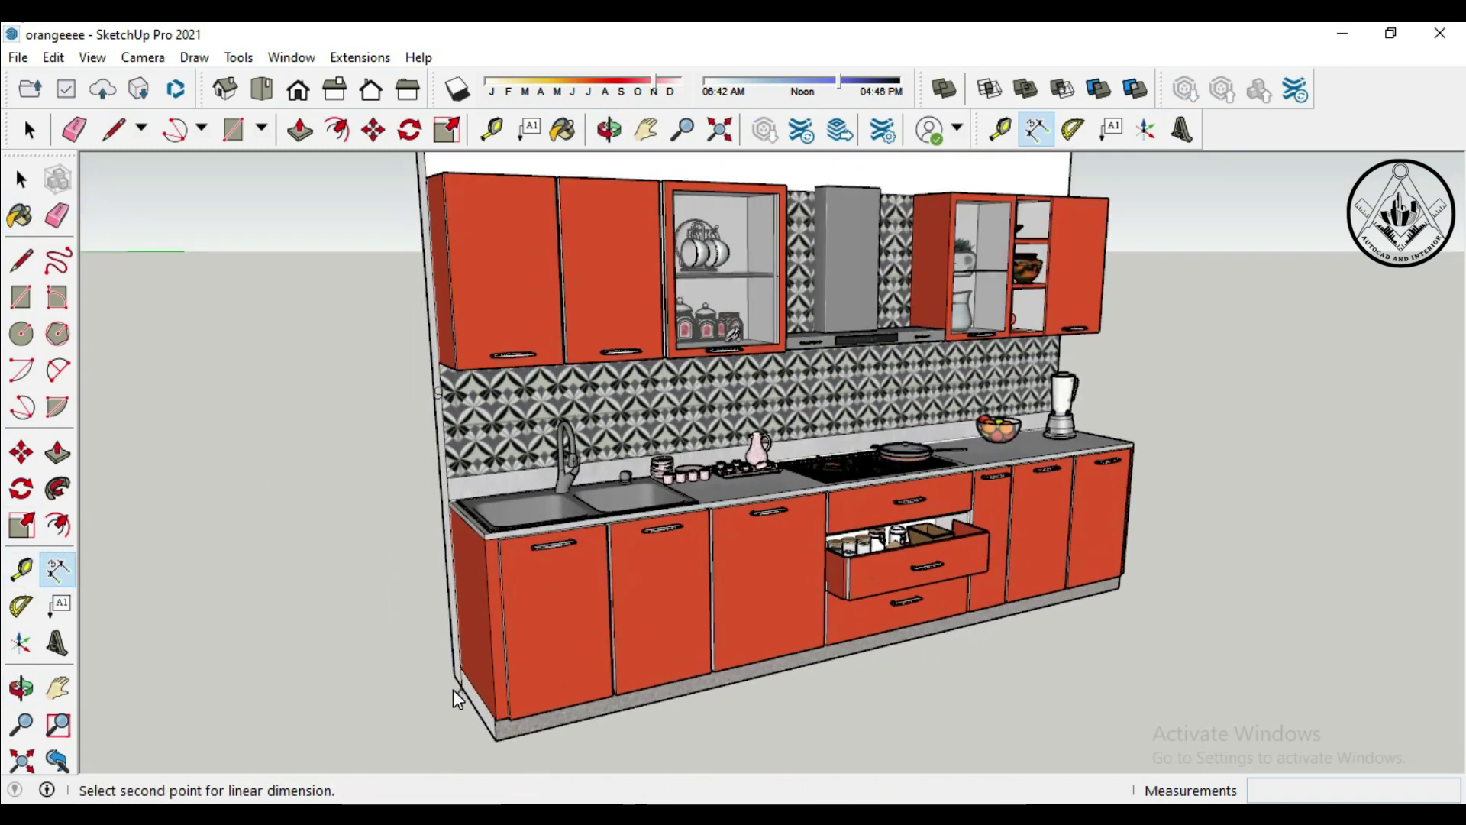
{"action": "left_click", "coordinate": [447, 689]}
{"action": "left_click", "coordinate": [352, 701]}
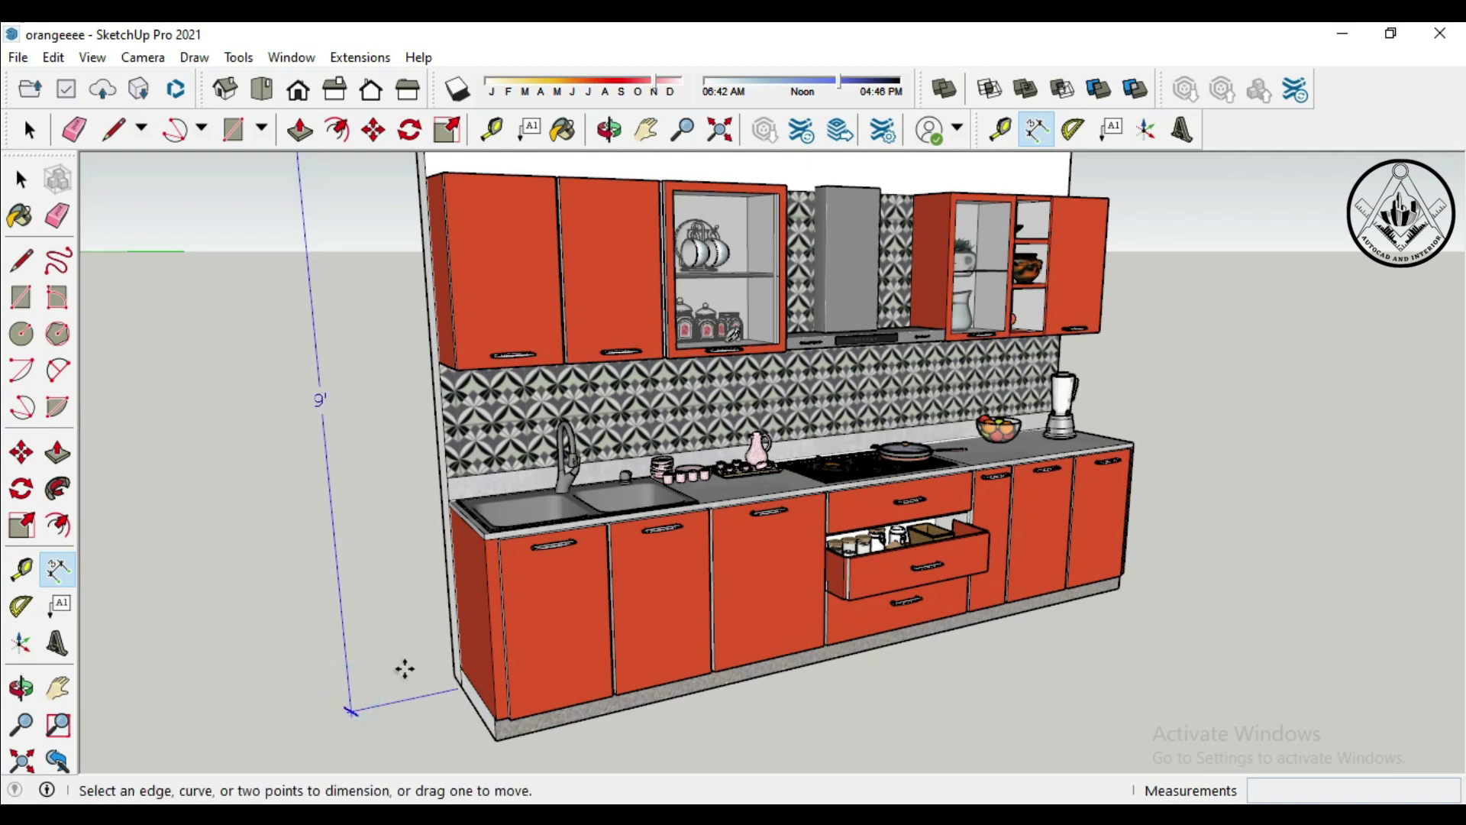
{"action": "scroll", "coordinate": [402, 667], "scroll_direction": "down", "scroll_amount": 1}
Step: Dimension the stacked heights: 2'6" wall cabinet, 2' backsplash, 2'6" base cabinet
{"action": "left_click", "coordinate": [421, 265]}
{"action": "left_click", "coordinate": [432, 414]}
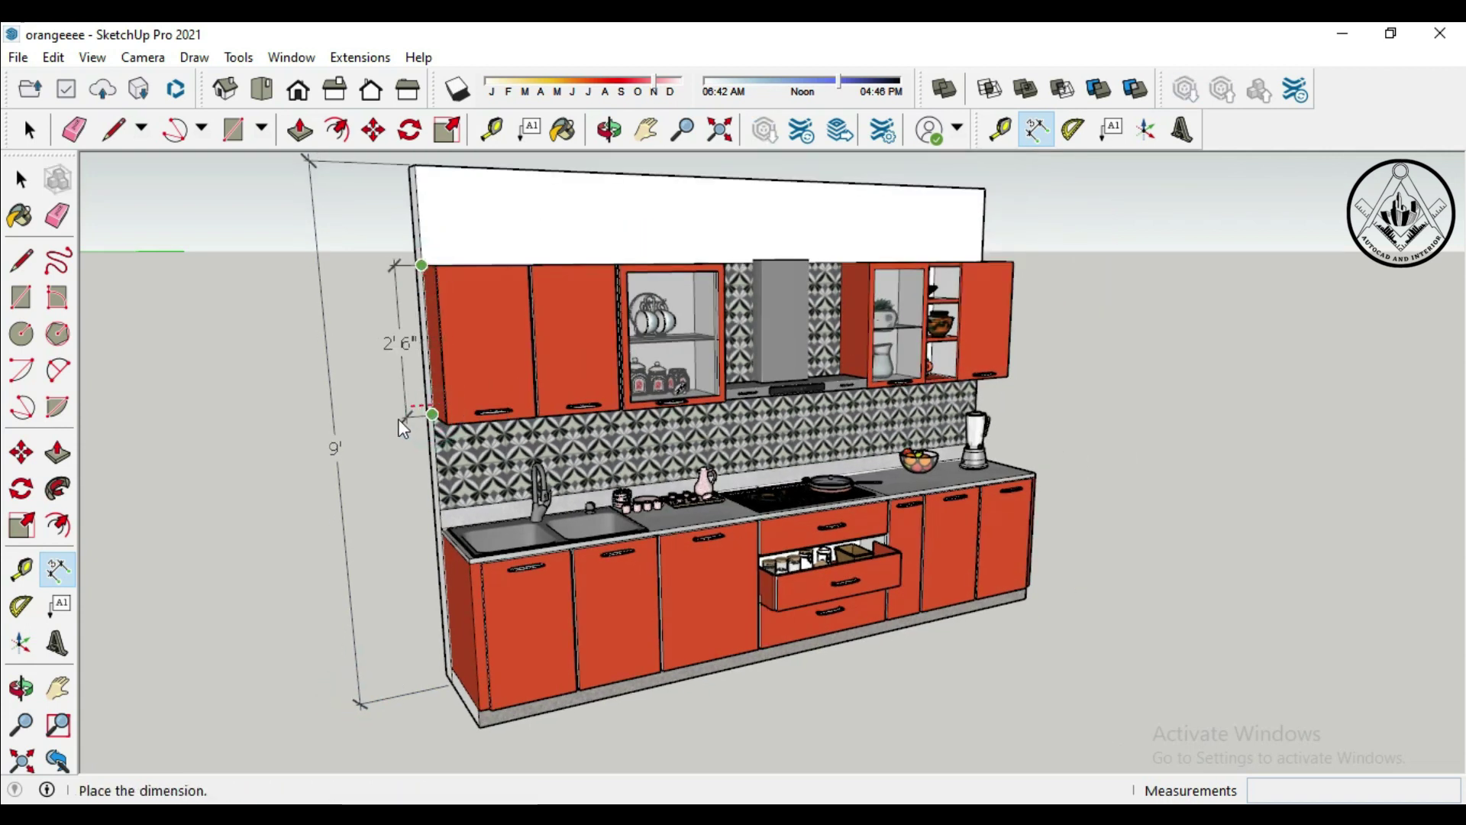
{"action": "left_click", "coordinate": [372, 422]}
{"action": "scroll", "coordinate": [445, 421], "scroll_direction": "up", "scroll_amount": 1}
{"action": "left_click", "coordinate": [443, 413]}
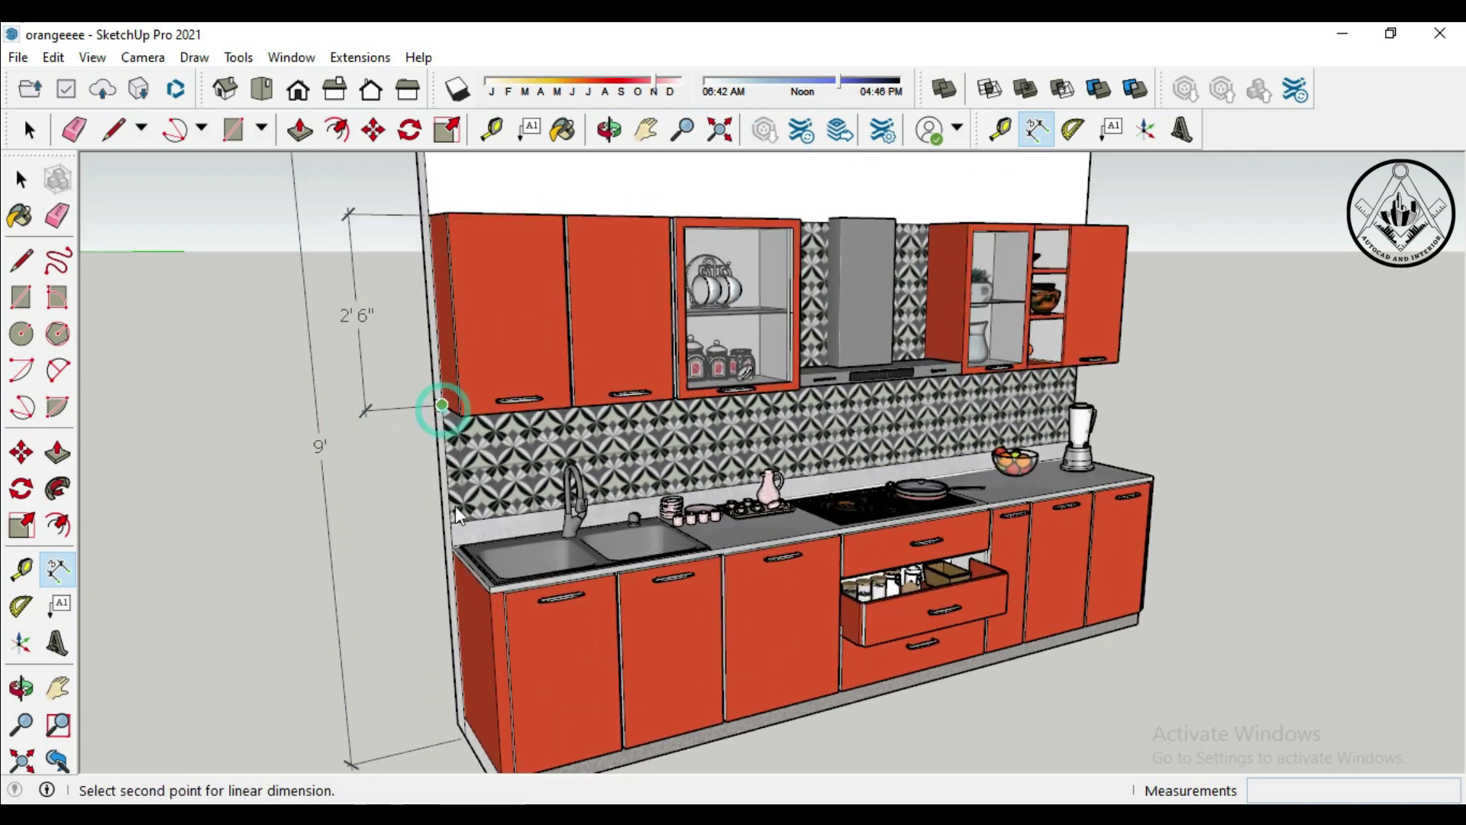
{"action": "left_click", "coordinate": [452, 547]}
{"action": "left_click", "coordinate": [381, 551]}
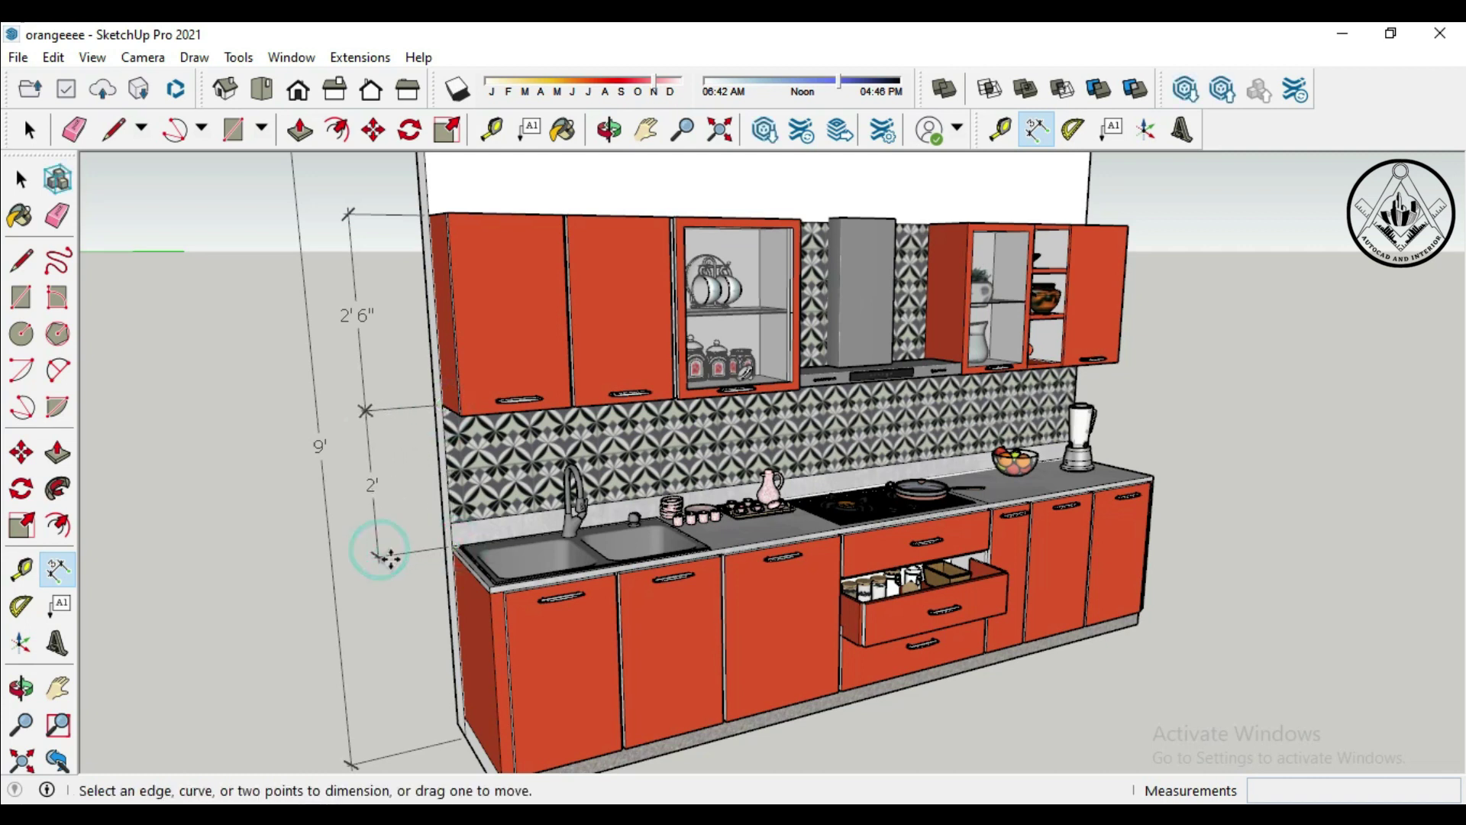
{"action": "scroll", "coordinate": [452, 557], "scroll_direction": "up", "scroll_amount": 1}
{"action": "left_click", "coordinate": [453, 550]}
{"action": "left_click", "coordinate": [466, 752]}
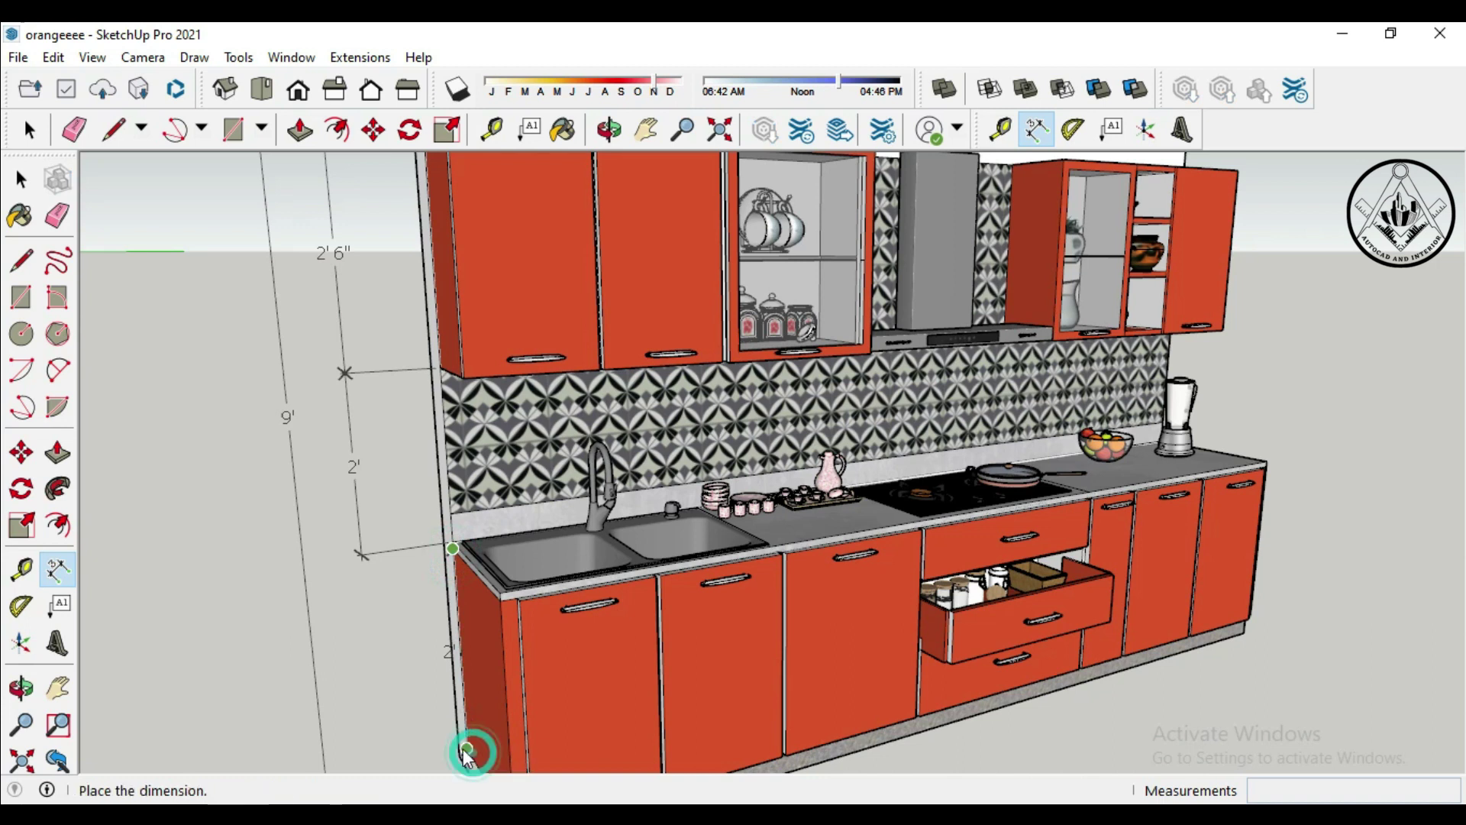
{"action": "left_click", "coordinate": [384, 740]}
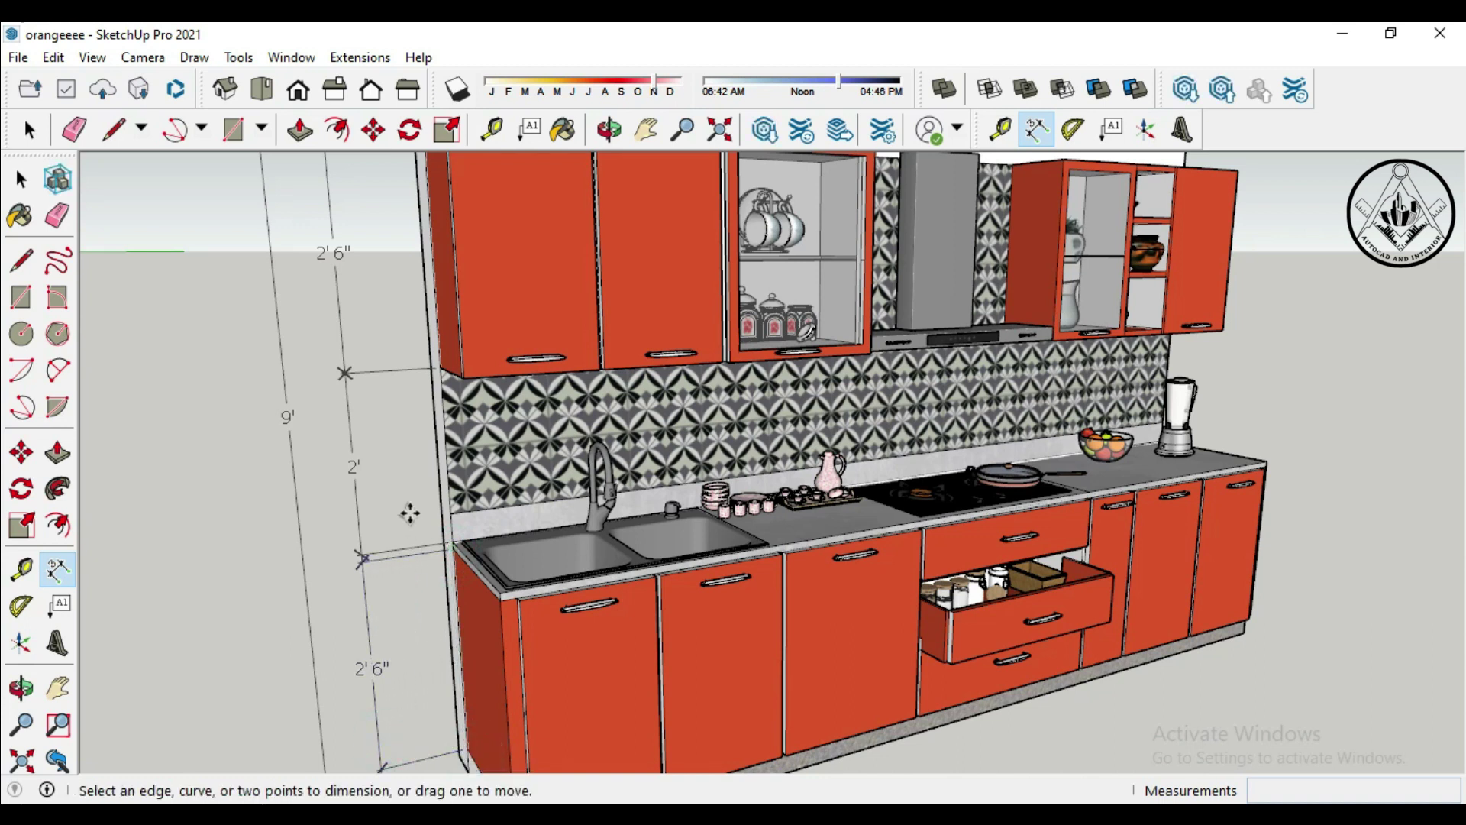
Step: Add the 4" plinth height dimension at the base corner
{"action": "scroll", "coordinate": [412, 741], "scroll_direction": "down", "scroll_amount": 2}
{"action": "scroll", "coordinate": [451, 747], "scroll_direction": "up", "scroll_amount": 1}
{"action": "scroll", "coordinate": [451, 746], "scroll_direction": "up", "scroll_amount": 1}
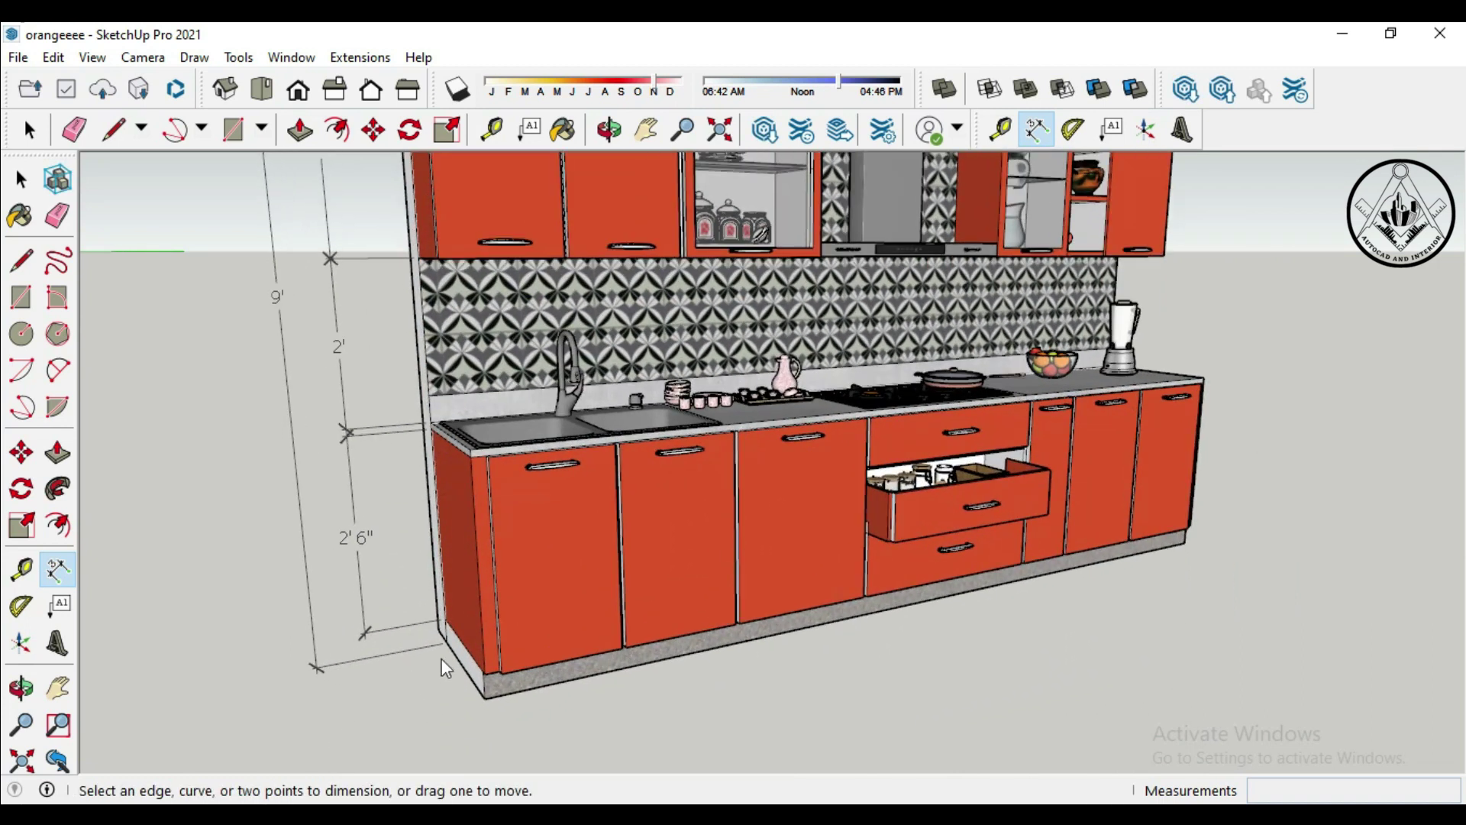
{"action": "left_click", "coordinate": [445, 618]}
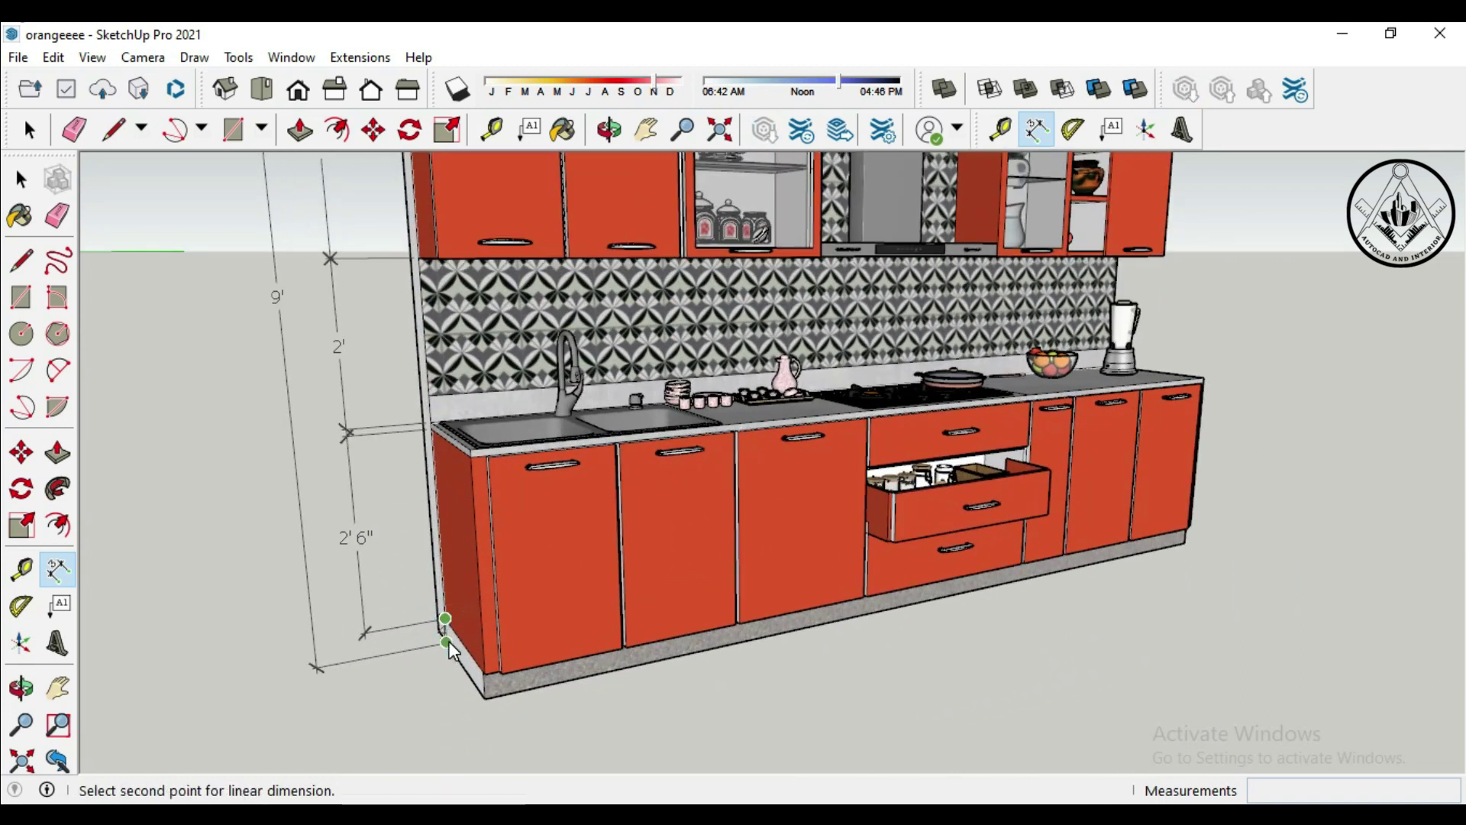
{"action": "left_click", "coordinate": [342, 659]}
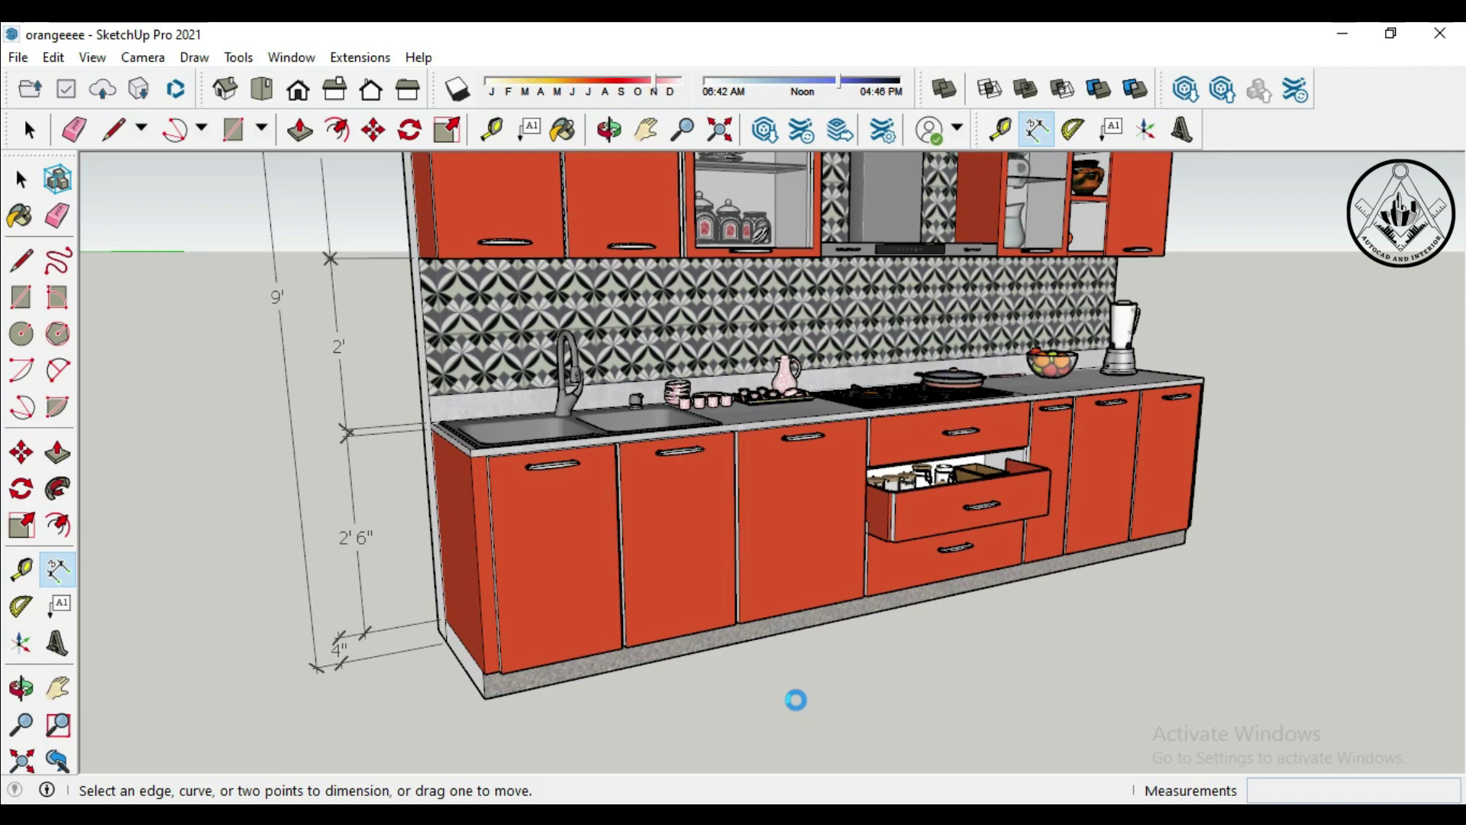
{"action": "scroll", "coordinate": [748, 713], "scroll_direction": "down", "scroll_amount": 3}
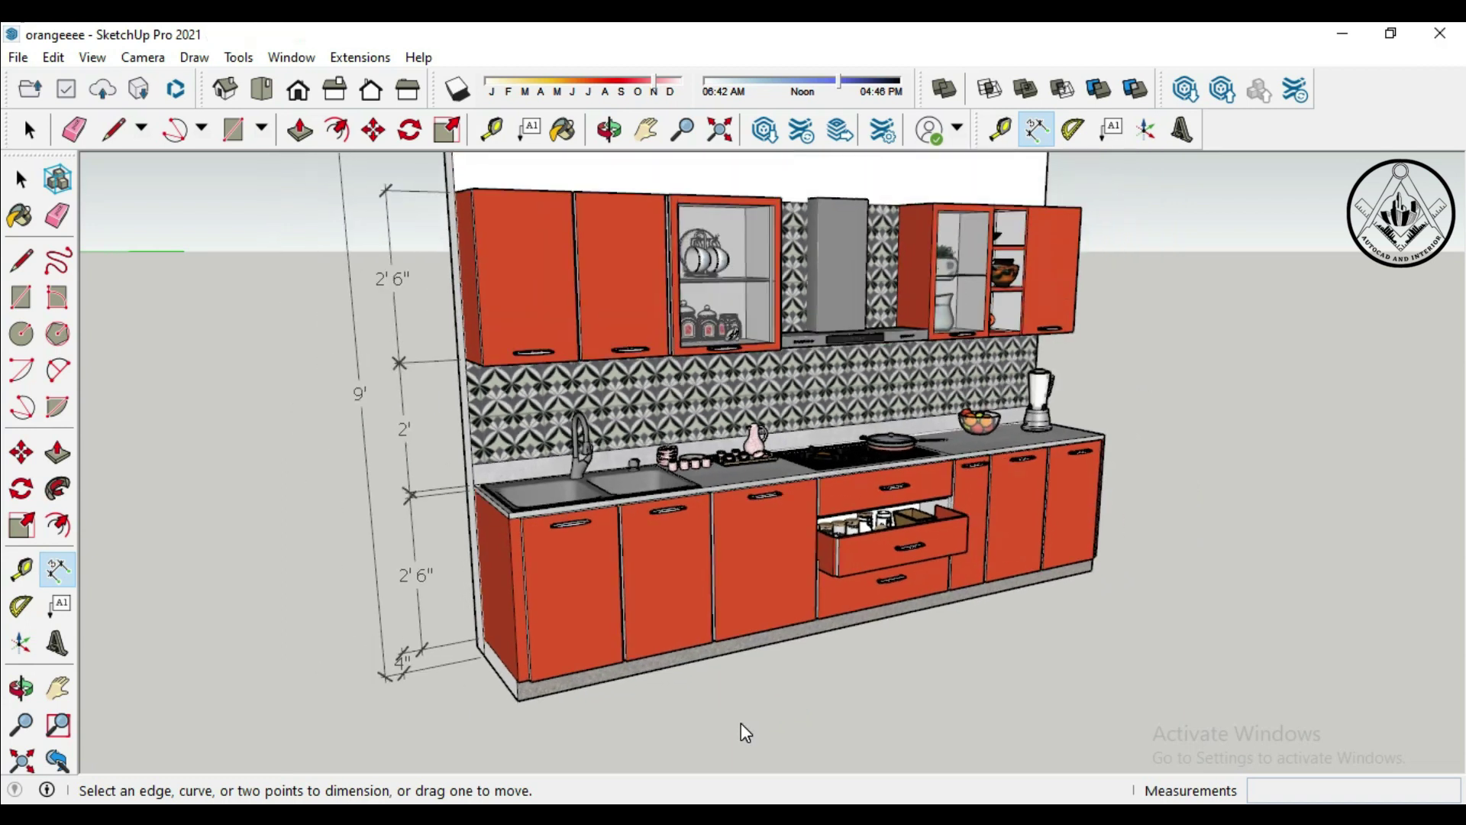
{"action": "scroll", "coordinate": [748, 714], "scroll_direction": "down", "scroll_amount": 2}
Step: Add the 12'2" overall length dimension along the front base
{"action": "left_click", "coordinate": [556, 704]}
{"action": "left_click", "coordinate": [1050, 588]}
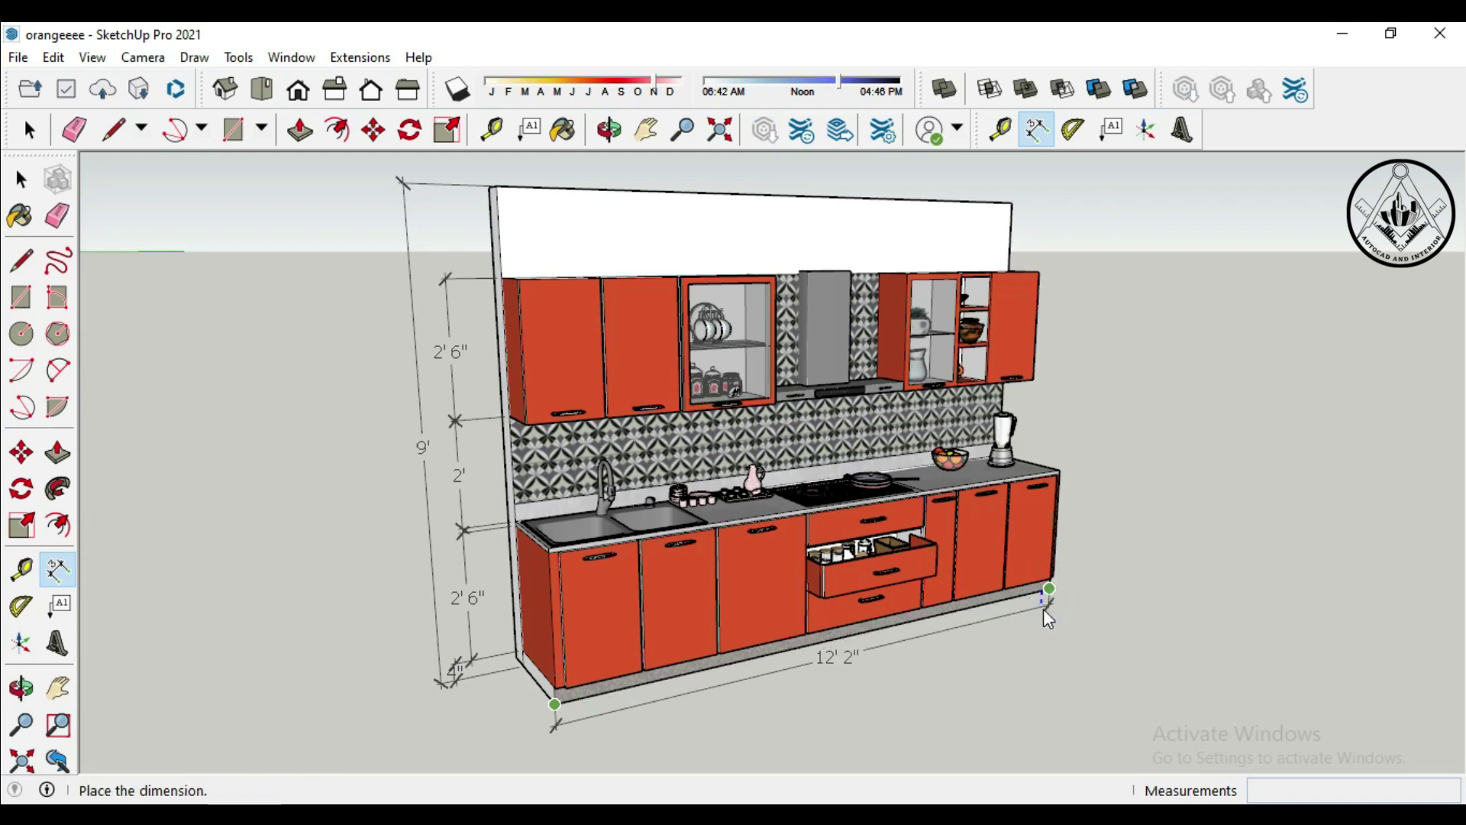
{"action": "left_click", "coordinate": [1059, 608]}
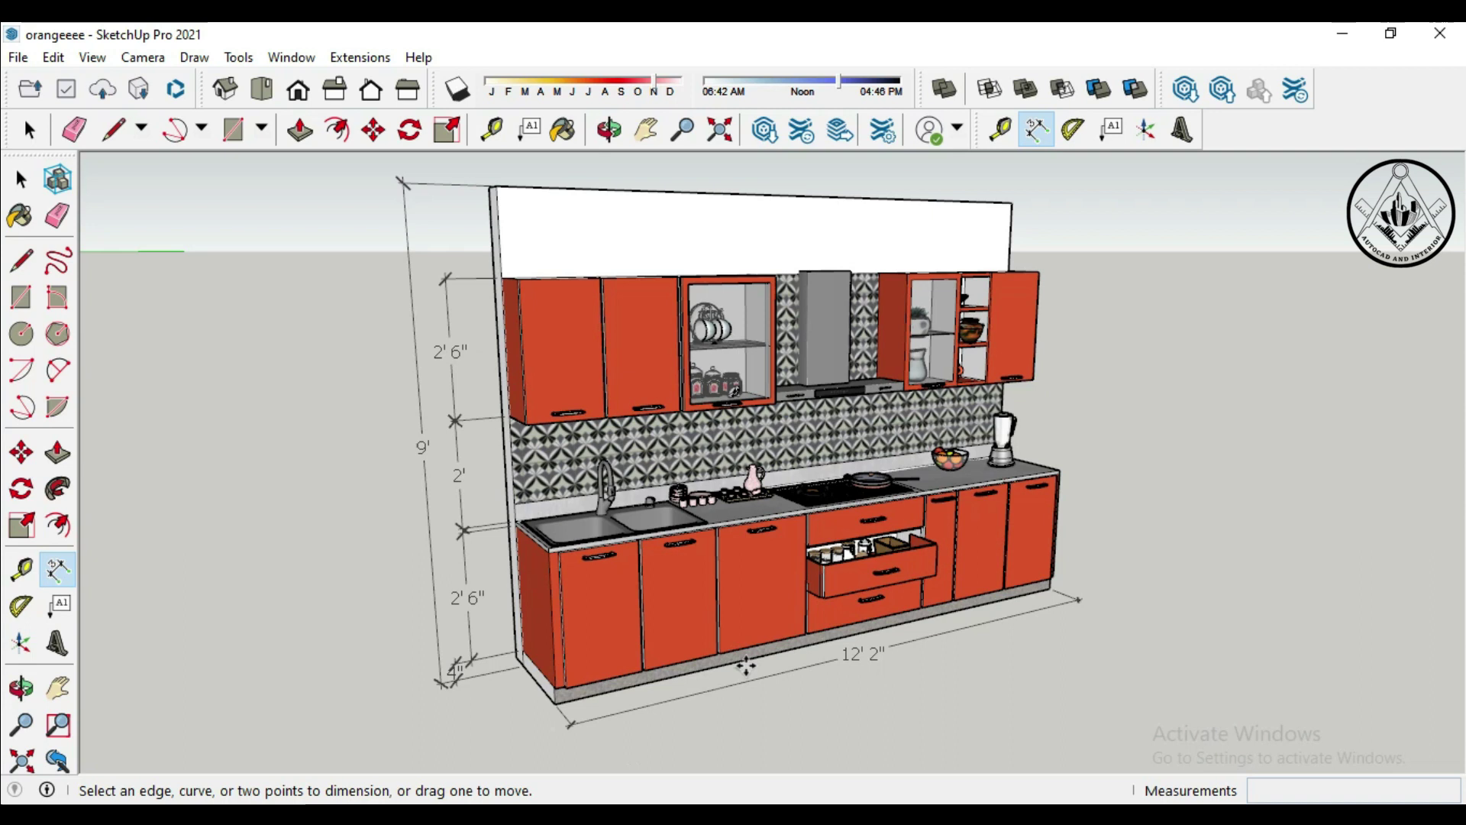
{"action": "scroll", "coordinate": [747, 695], "scroll_direction": "down", "scroll_amount": 1}
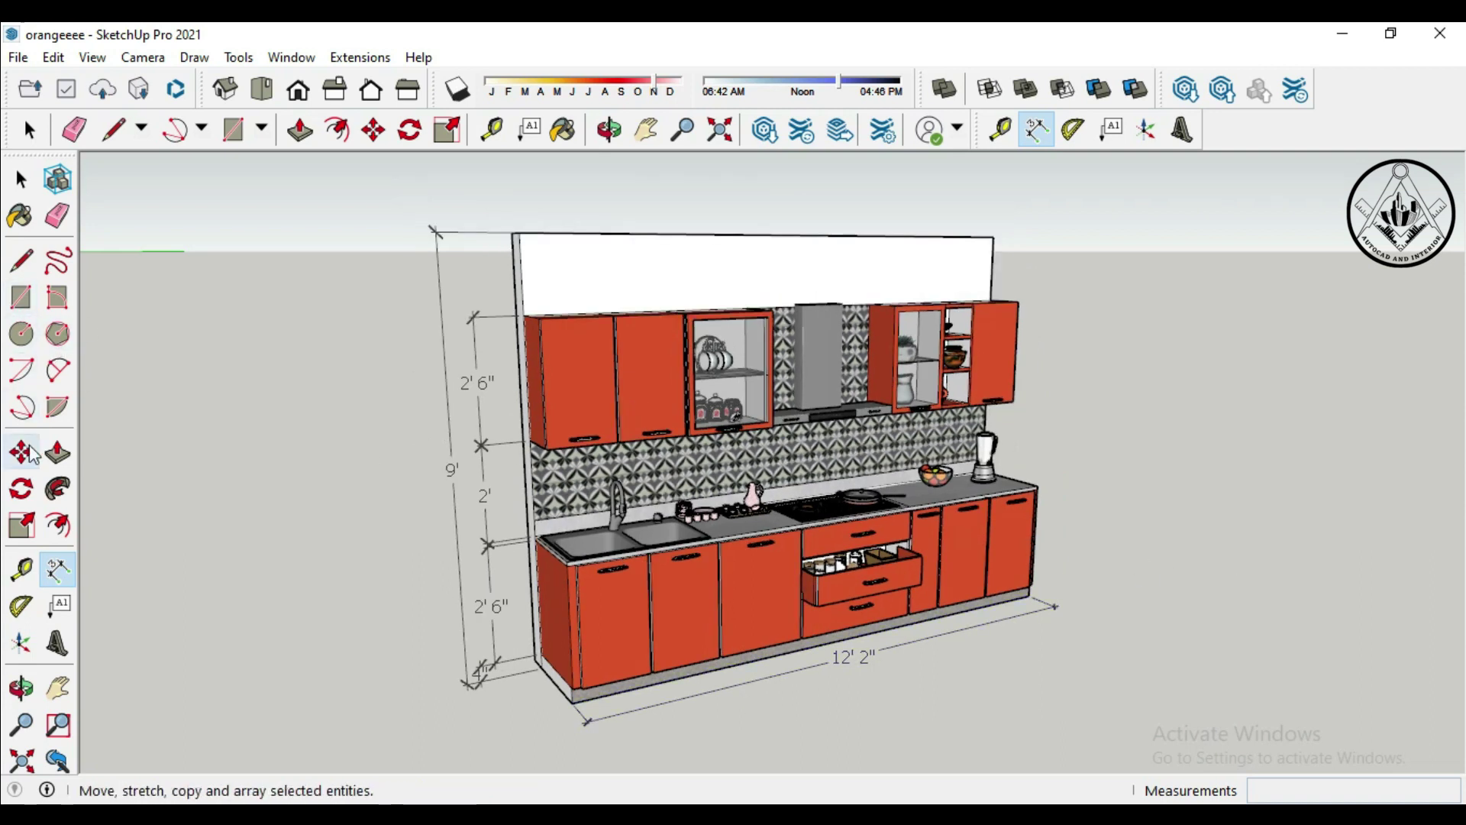
{"action": "scroll", "coordinate": [595, 534], "scroll_direction": "up", "scroll_amount": 1}
{"action": "scroll", "coordinate": [1105, 502], "scroll_direction": "up", "scroll_amount": 1}
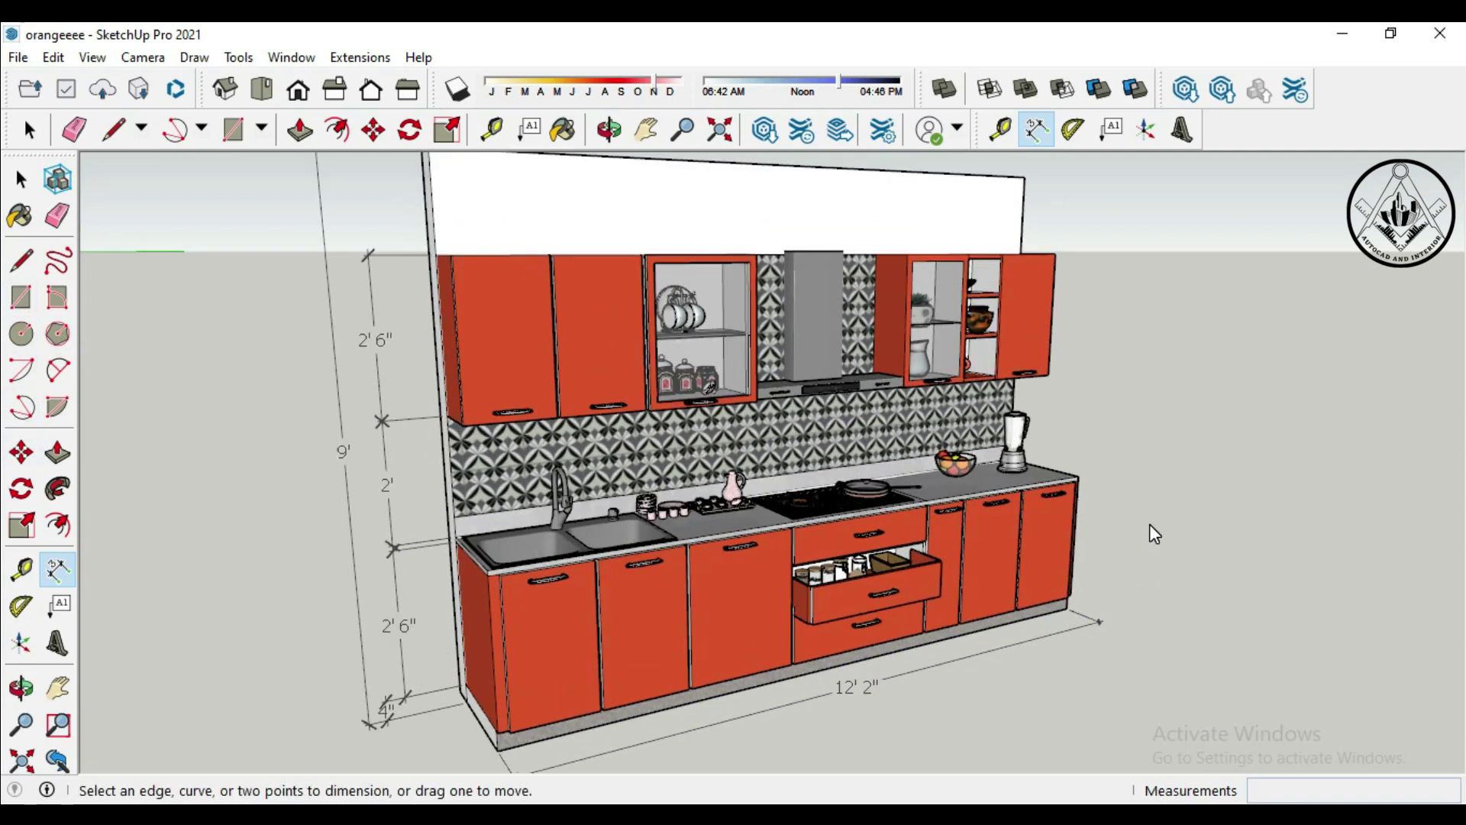
{"action": "scroll", "coordinate": [489, 572], "scroll_direction": "up", "scroll_amount": 1}
{"action": "scroll", "coordinate": [458, 529], "scroll_direction": "up", "scroll_amount": 1}
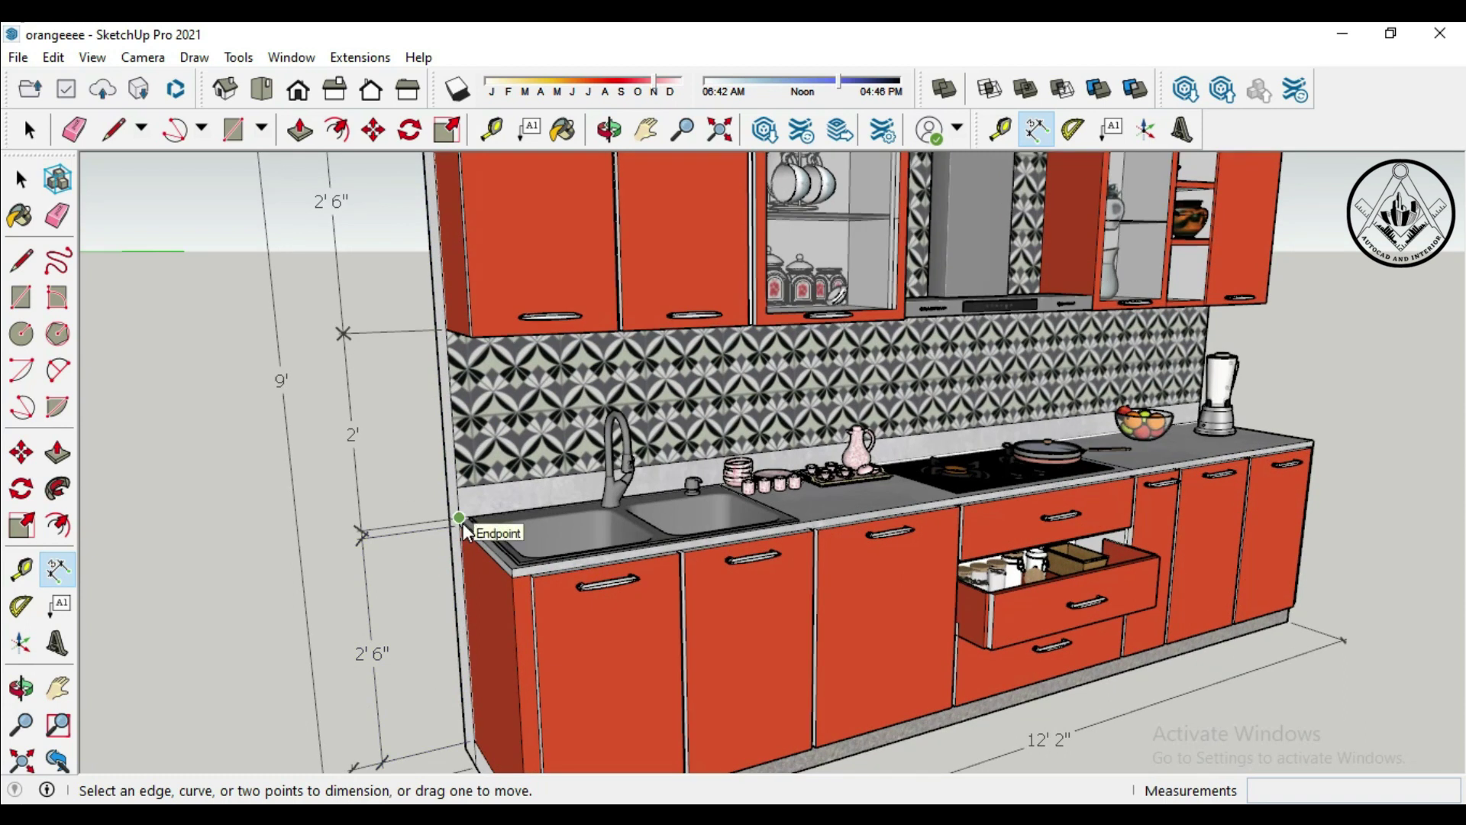
Step: Add the 2' counter depth dimension and recentre the view
{"action": "left_click", "coordinate": [463, 524]}
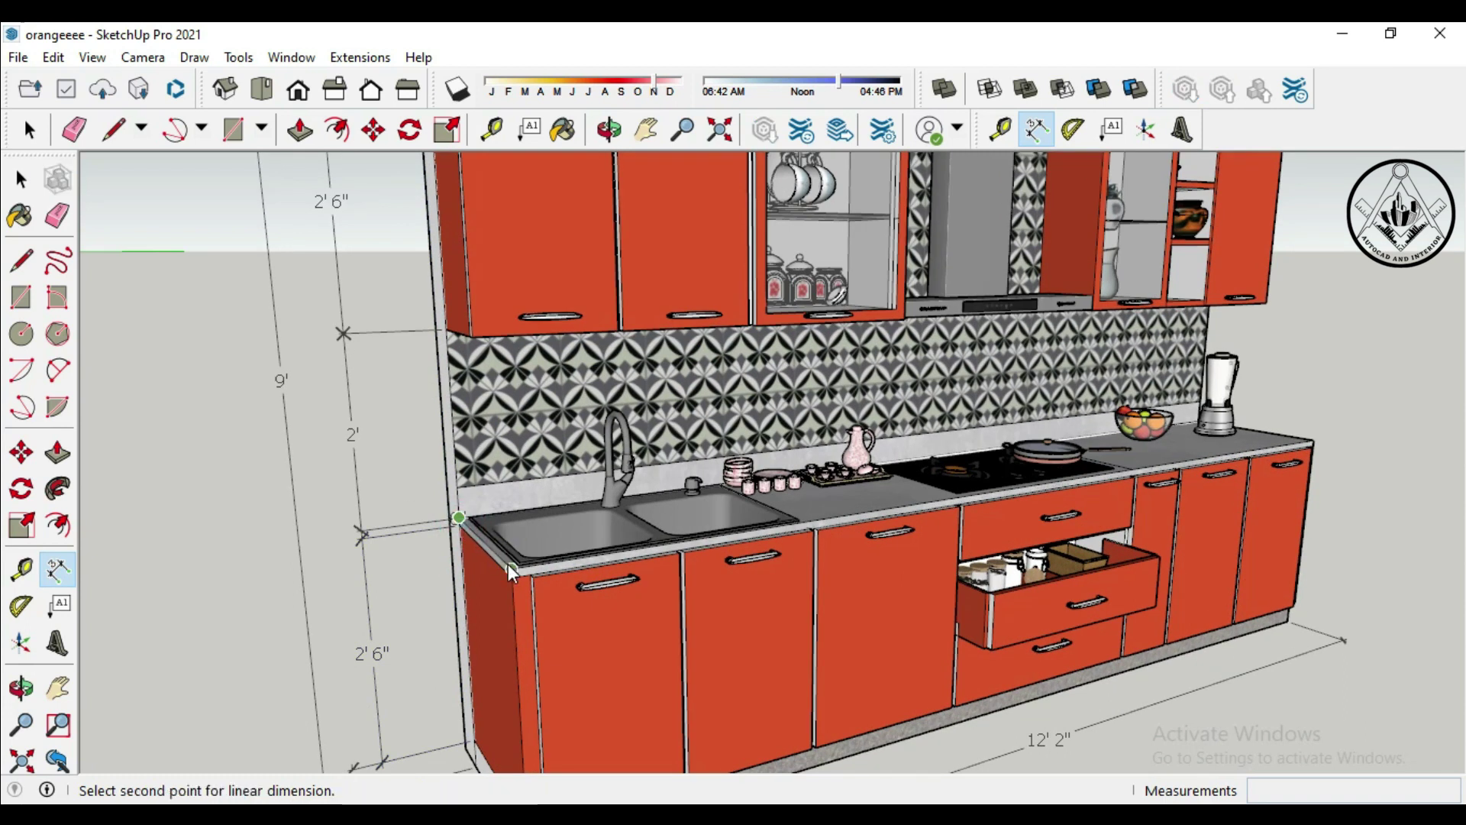
{"action": "left_click", "coordinate": [448, 592]}
{"action": "scroll", "coordinate": [519, 569], "scroll_direction": "down", "scroll_amount": 1}
{"action": "scroll", "coordinate": [523, 580], "scroll_direction": "down", "scroll_amount": 2}
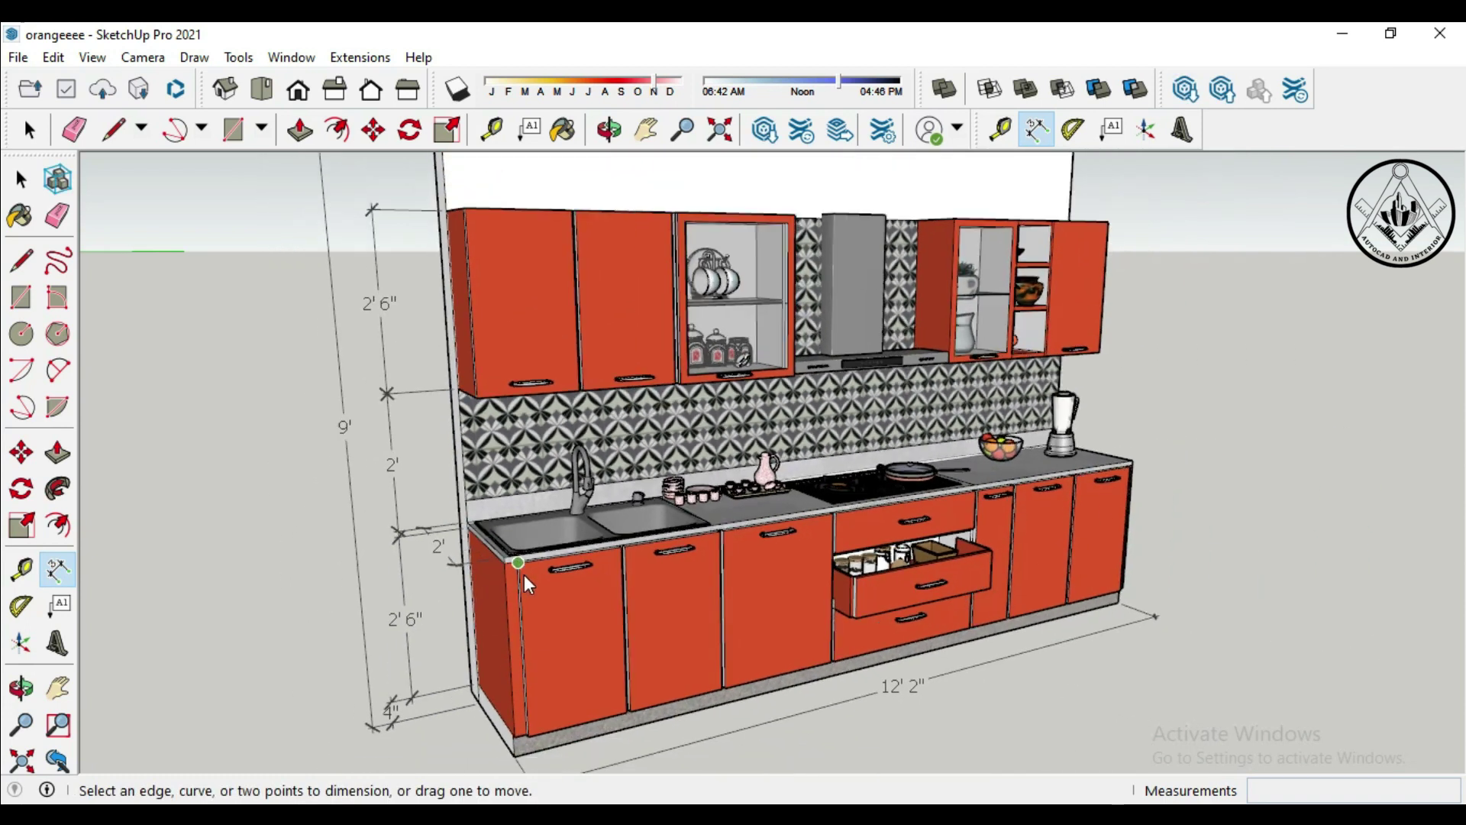
{"action": "scroll", "coordinate": [527, 584], "scroll_direction": "down", "scroll_amount": 1}
{"action": "scroll", "coordinate": [542, 592], "scroll_direction": "down", "scroll_amount": 1}
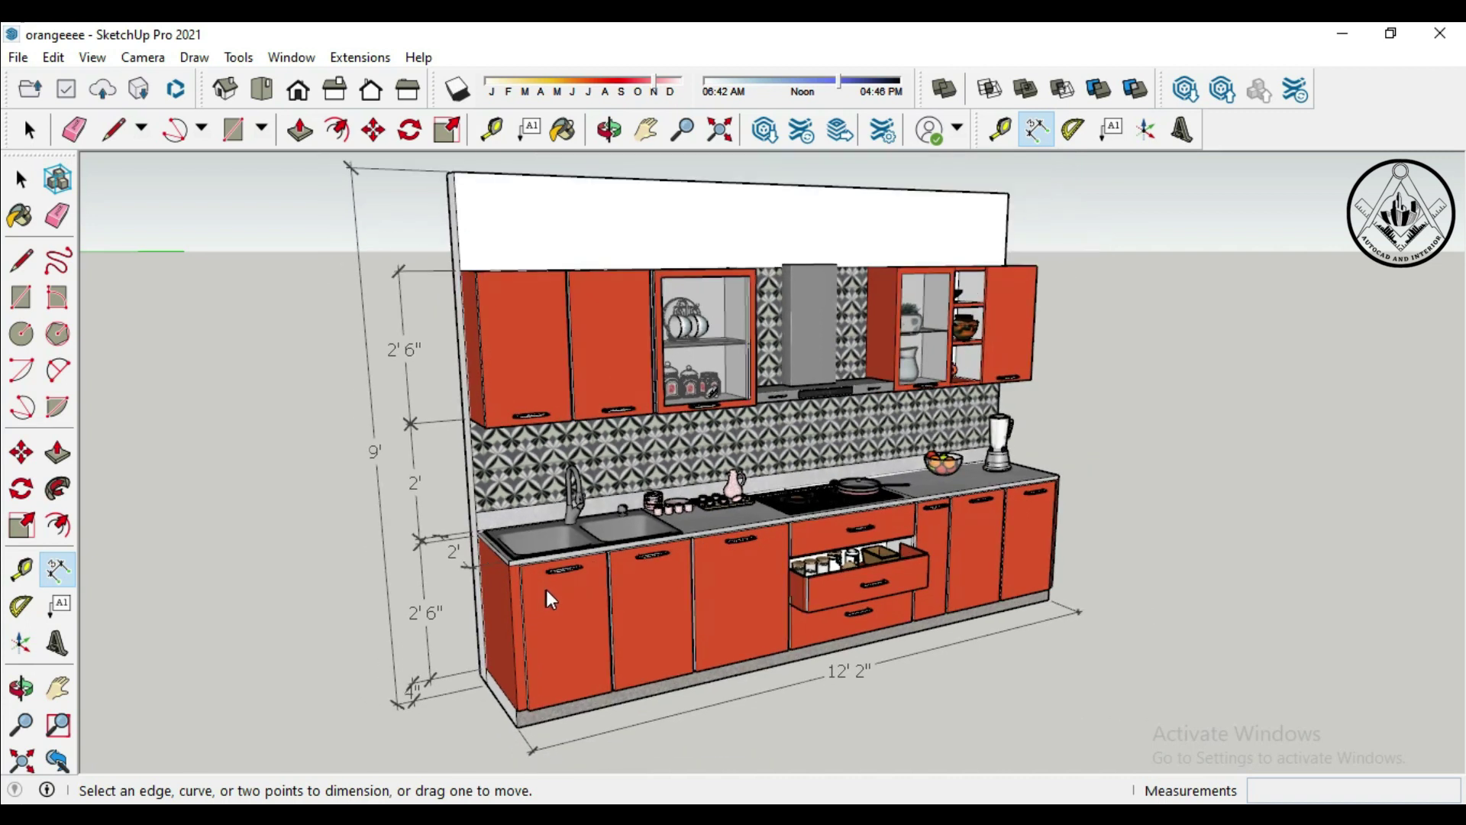
{"action": "left_click", "coordinate": [67, 695]}
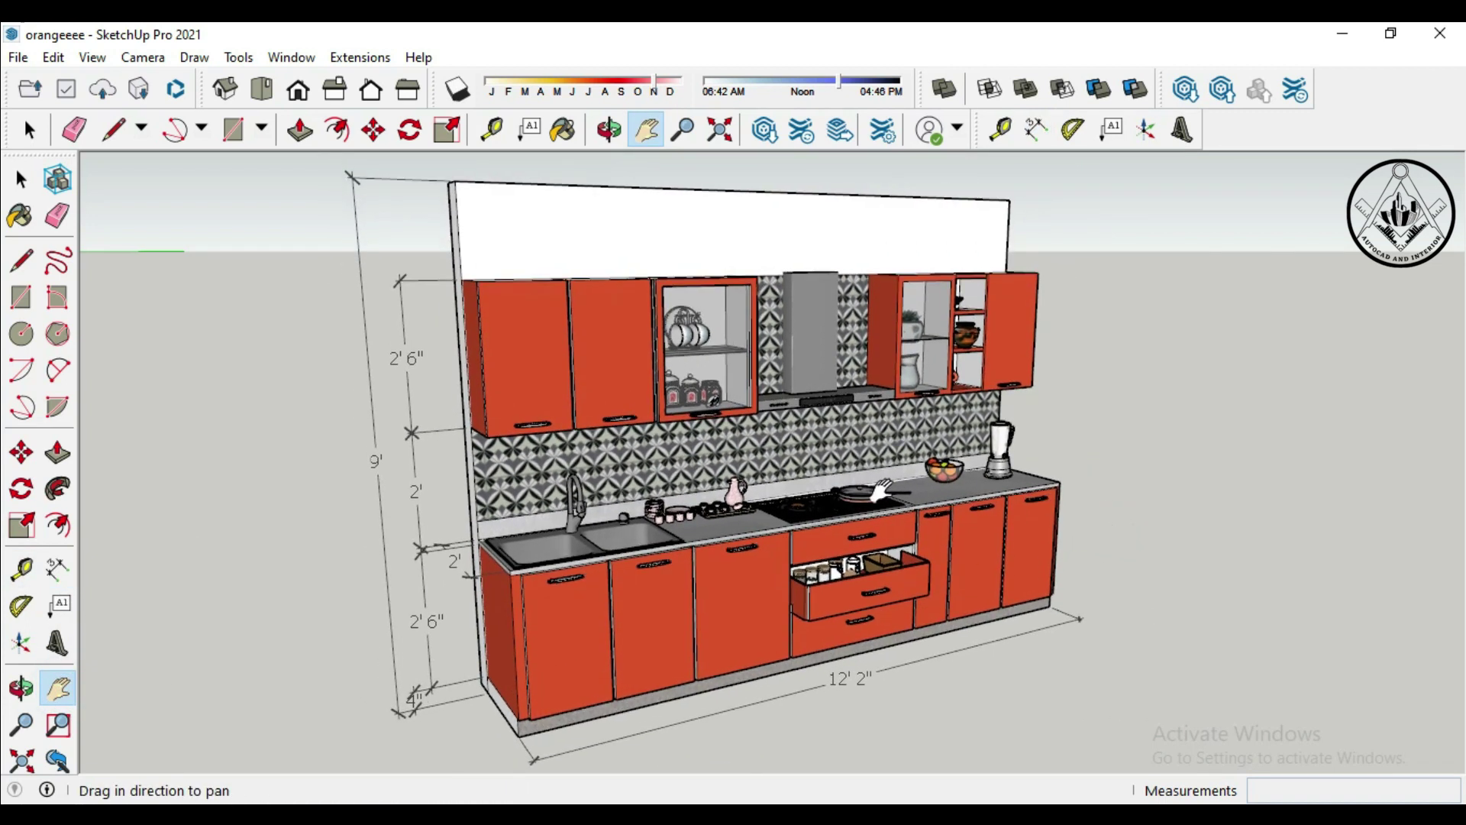
{"action": "scroll", "coordinate": [1031, 486], "scroll_direction": "up", "scroll_amount": 1}
{"action": "left_click_drag", "start_coordinate": [1141, 482], "coordinate": [1152, 491]}
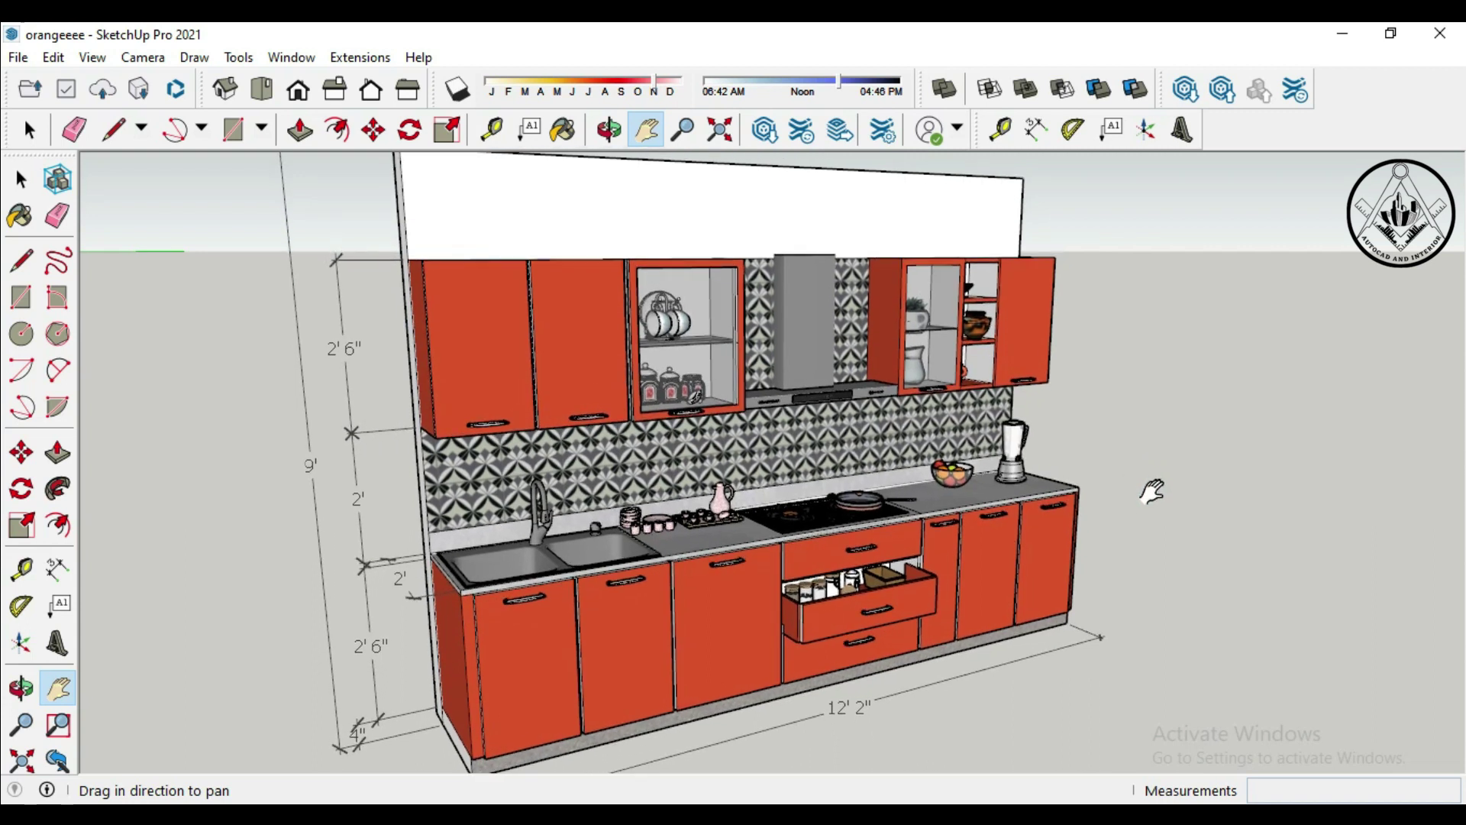